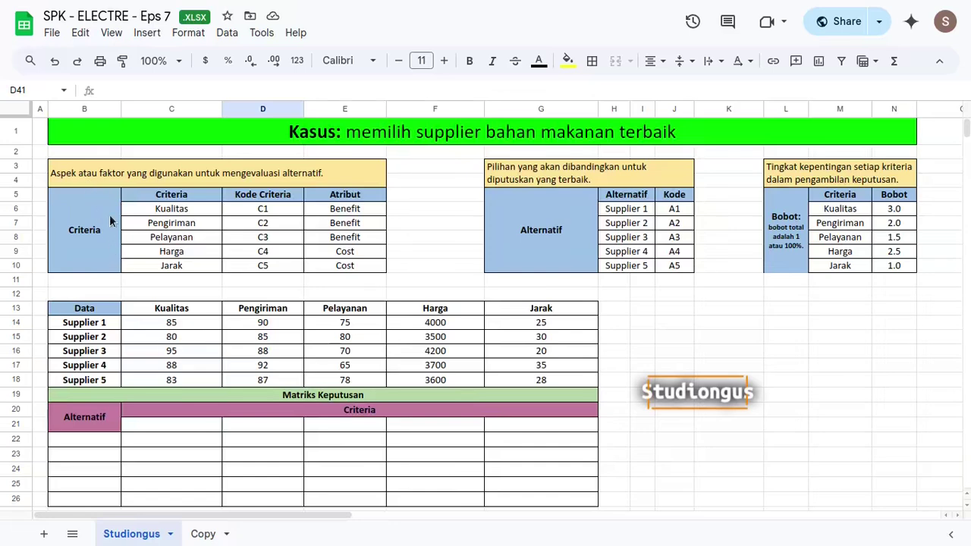
- Review the list of supplier alternatives, then the criteria names and their codes in the Criteria table
left_click_drag(628, 211, 639, 267)
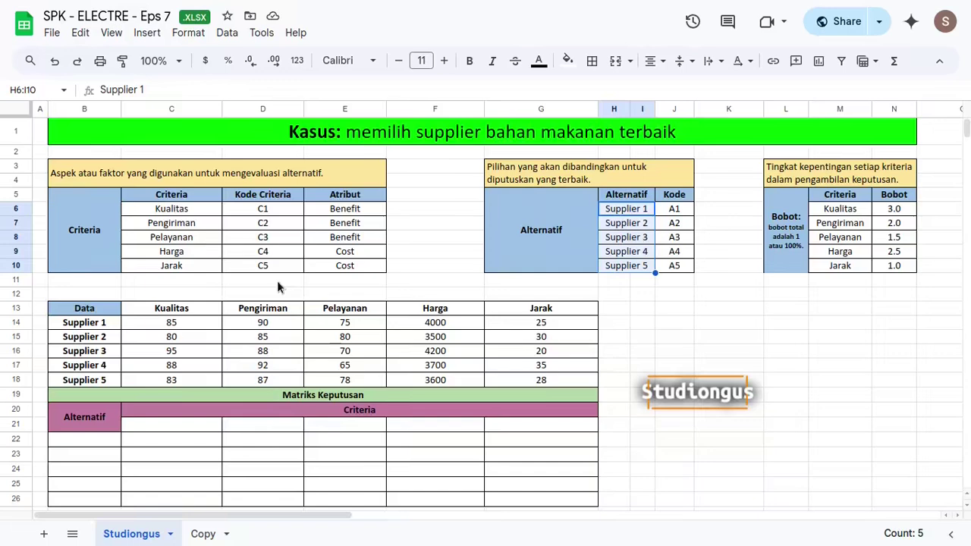
left_click(195, 212)
left_click_drag(194, 244, 217, 267)
left_click(286, 215)
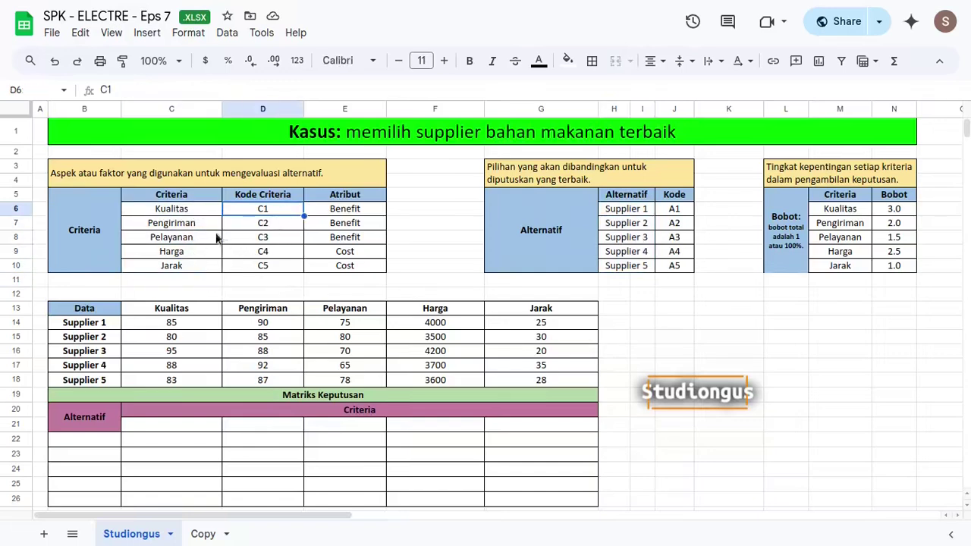
left_click_drag(265, 210, 270, 265)
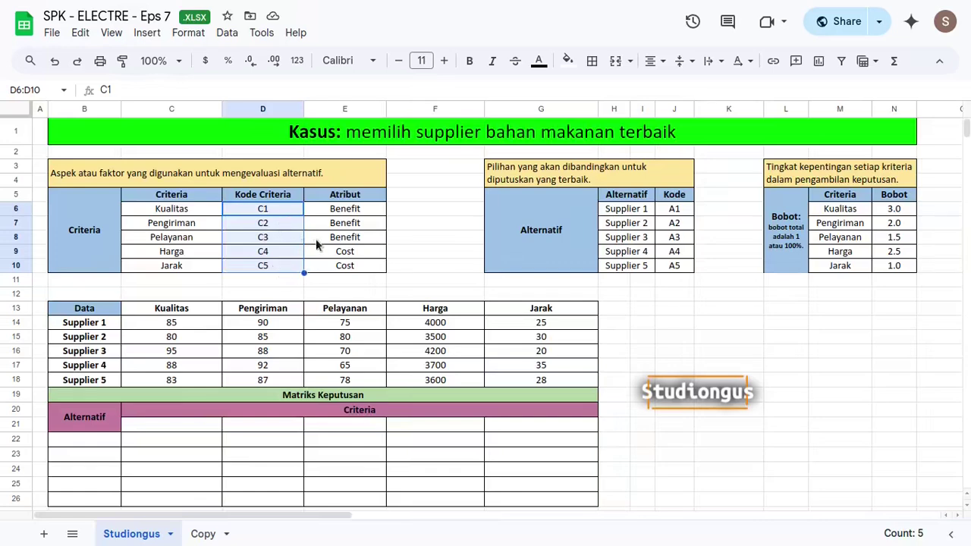
- Examine the Atribut column of the Criteria table to see which criteria are Benefit and which are Cost
left_click_drag(349, 210, 355, 266)
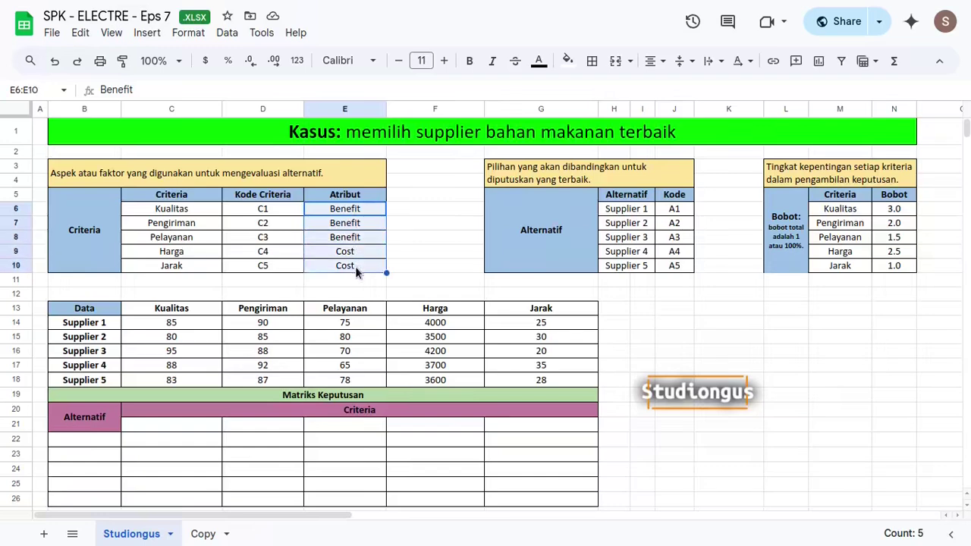
key("shift+Up")
key("shift+Up")
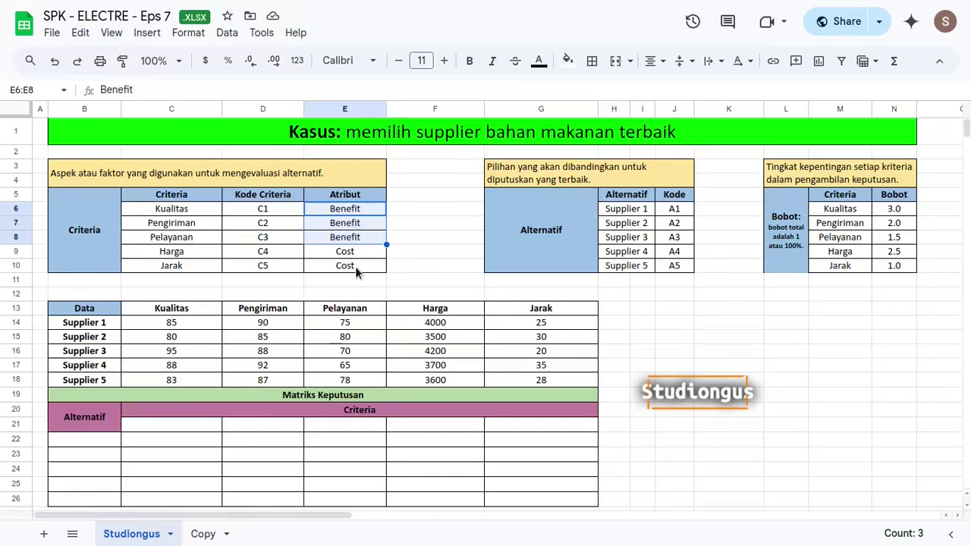
key("Down")
key("shift+Down")
key("shift+Down")
key("Down")
key("Down")
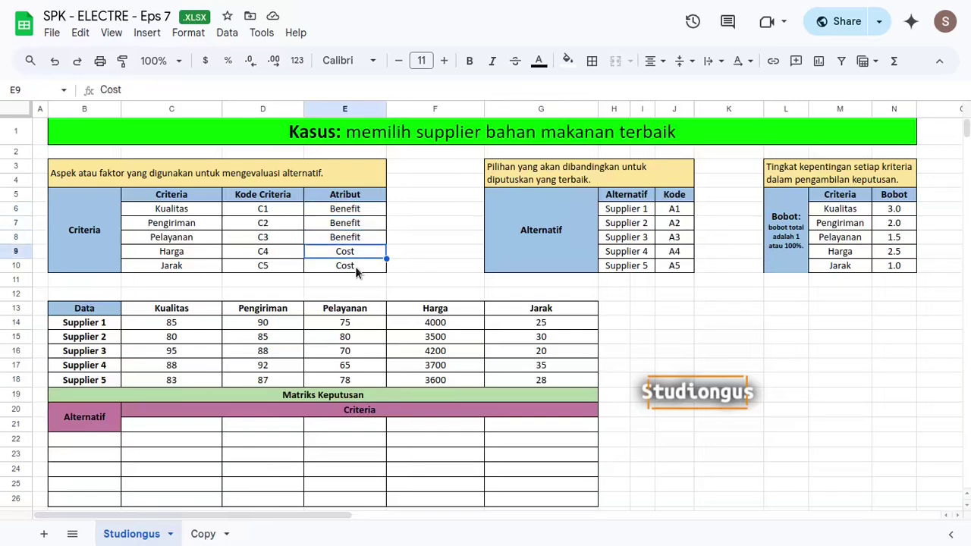
key("shift+Down")
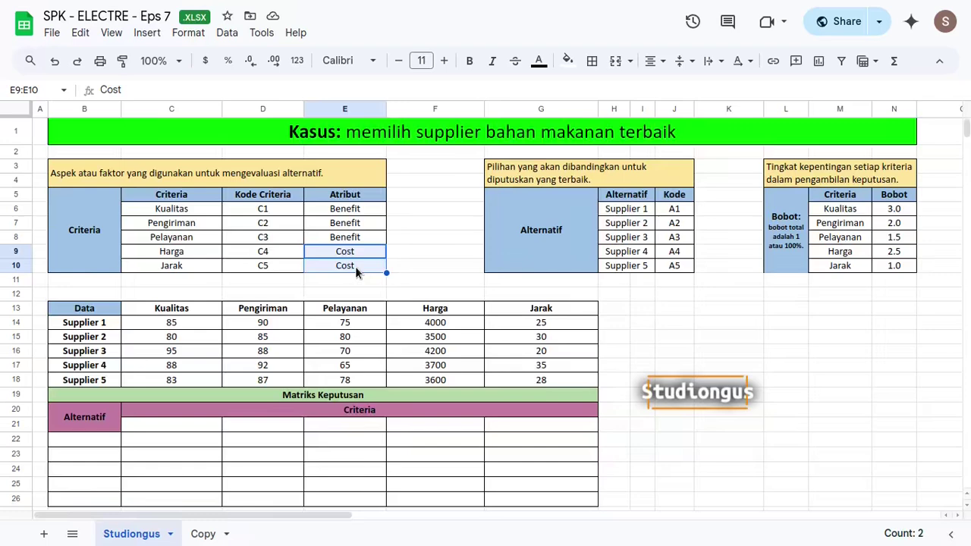
- Review the alternative codes, the Bobot weights section and the supplier data table
key("Right")
key("Right")
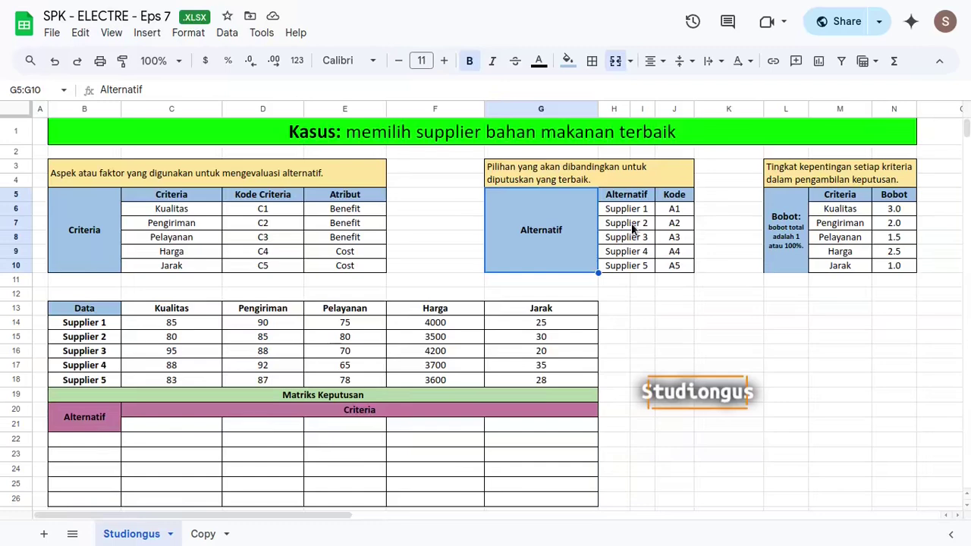
left_click_drag(675, 209, 681, 267)
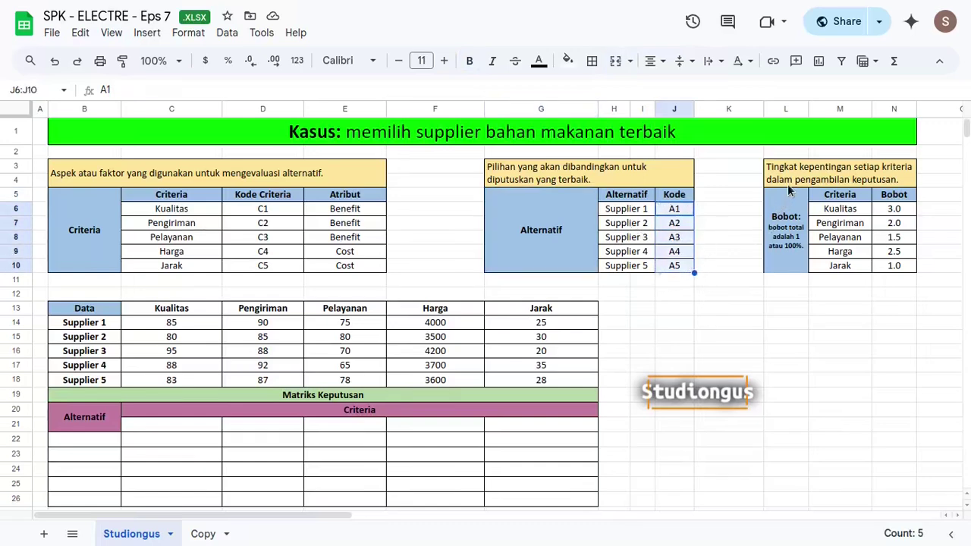
left_click(774, 260)
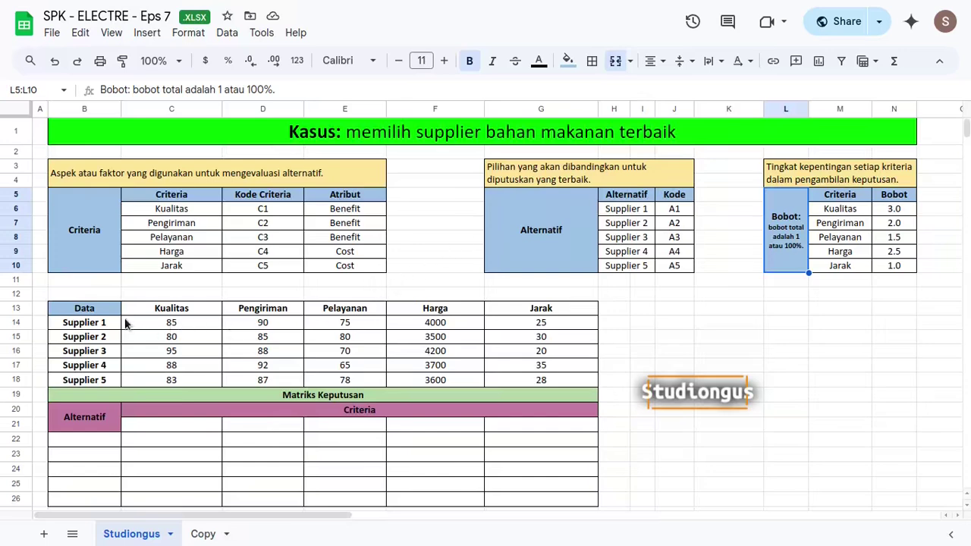
left_click_drag(91, 309, 576, 380)
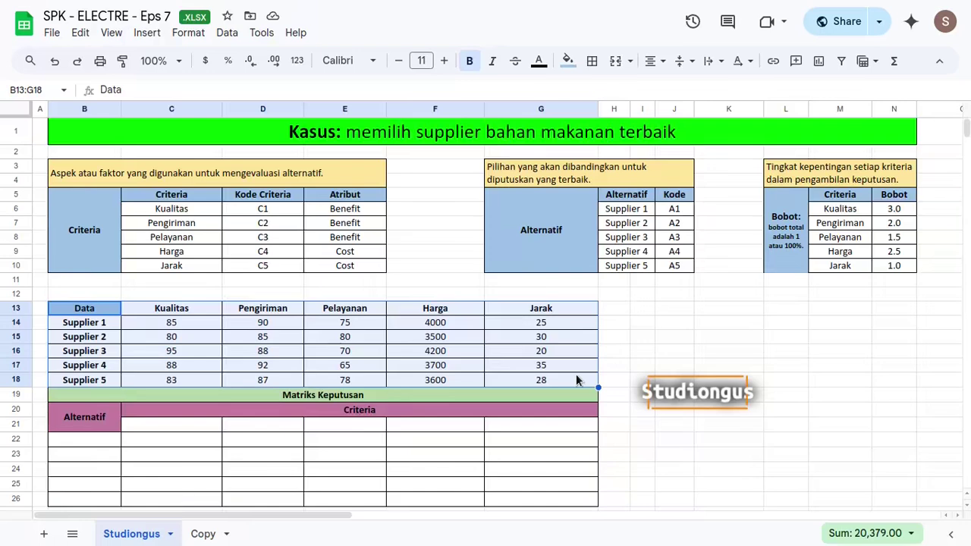
left_click_drag(88, 228, 808, 388)
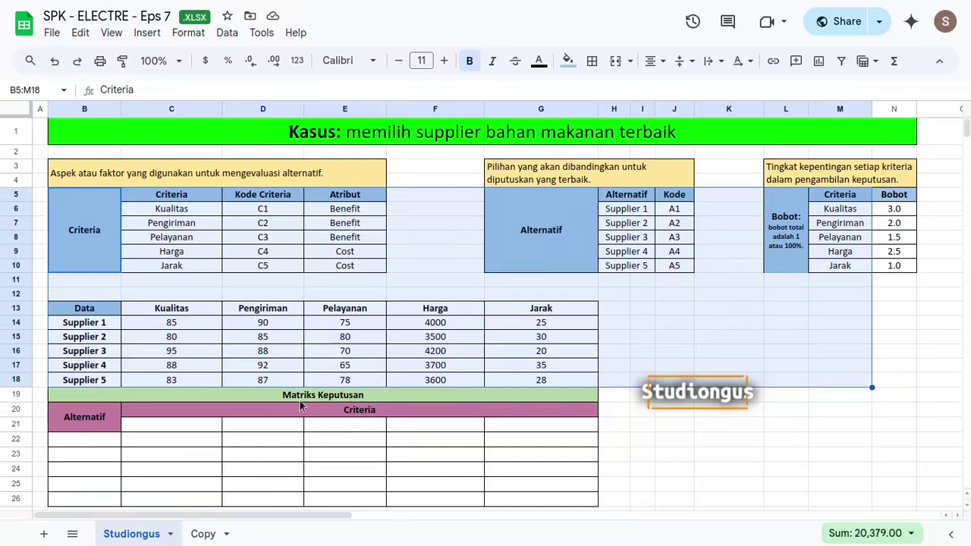
- Fill the Alternatif column of Matriks Keputusan (B22:B26) with references to the alternative codes, starting with =J6
left_click(154, 427)
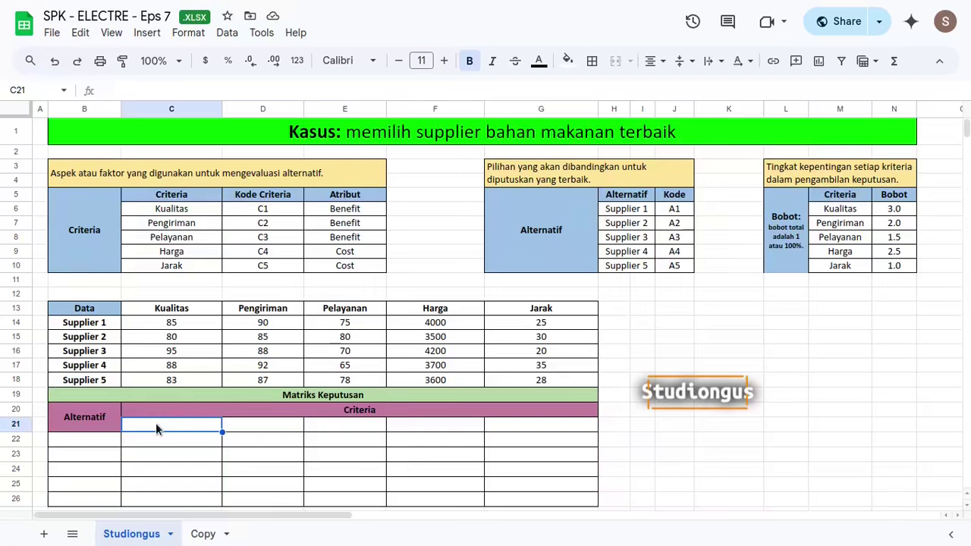
key("Left")
key("Down")
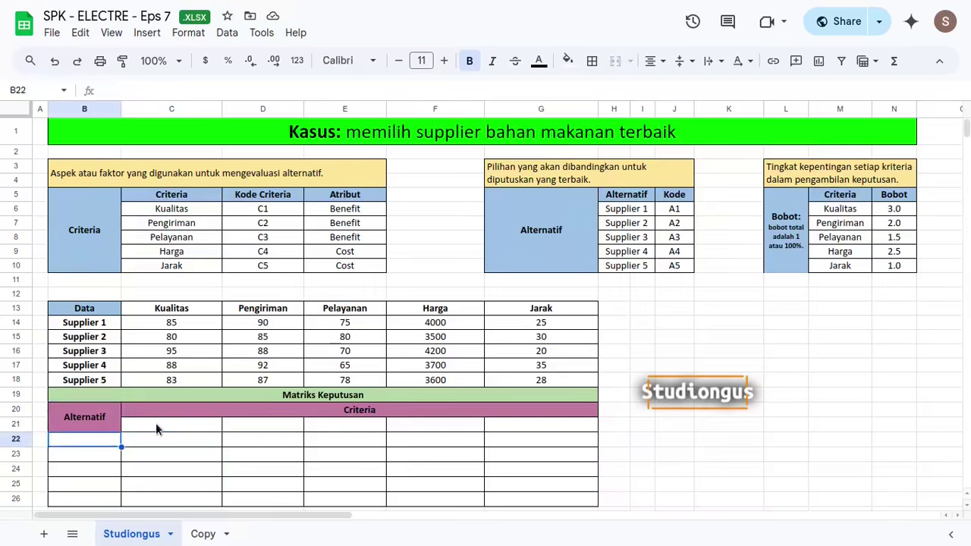
type("=")
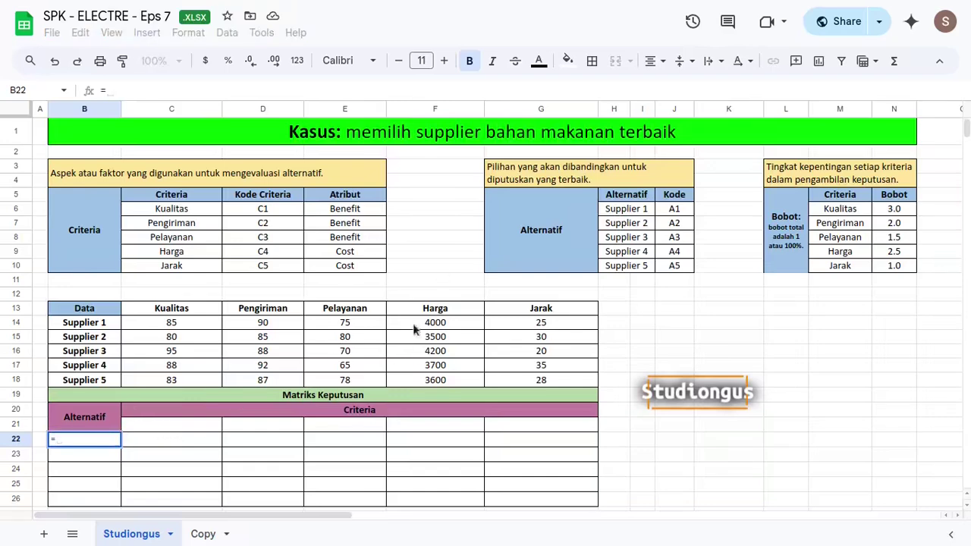
left_click(678, 212)
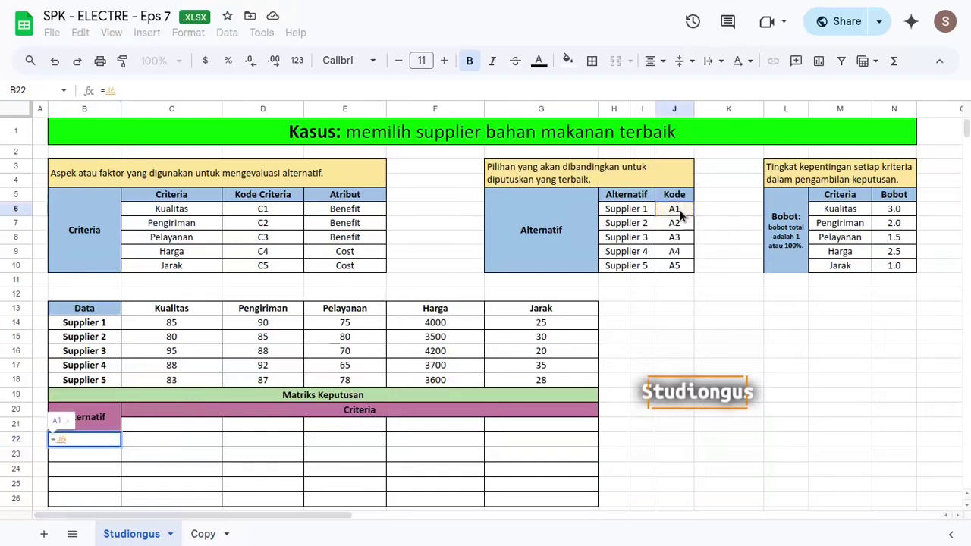
key("ctrl+Return")
key("shift+Down")
key("shift+Down")
key("shift+Down")
key("shift+Down")
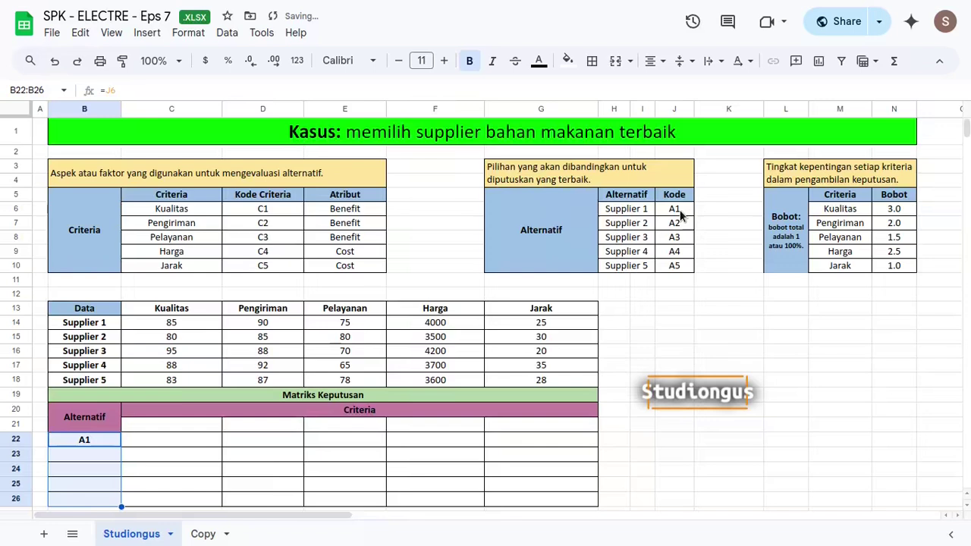
key("ctrl+d")
- Fill the criteria header row of Matriks Keputusan from C21 by transposing the criteria codes in D6:D10
key("Up")
key("Right")
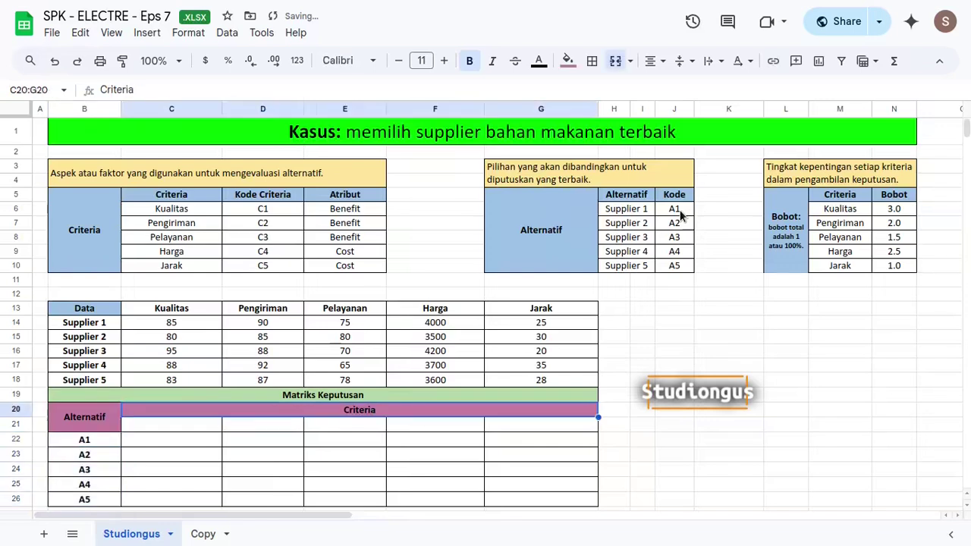
key("Down")
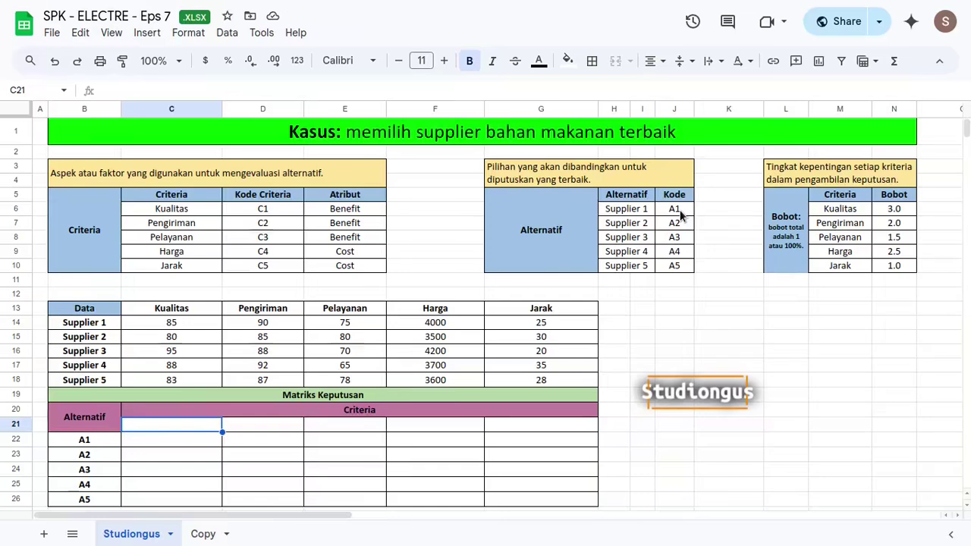
type("=trans")
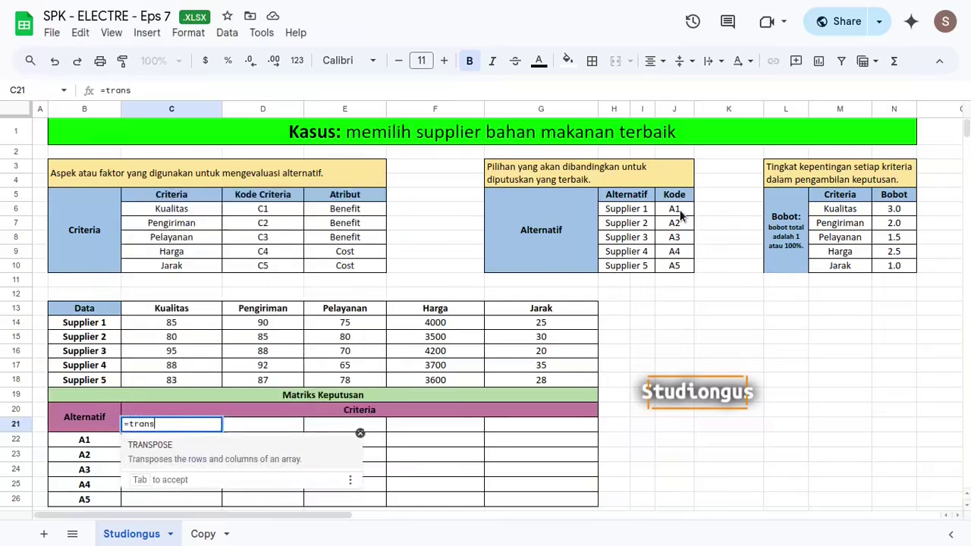
key("Tab")
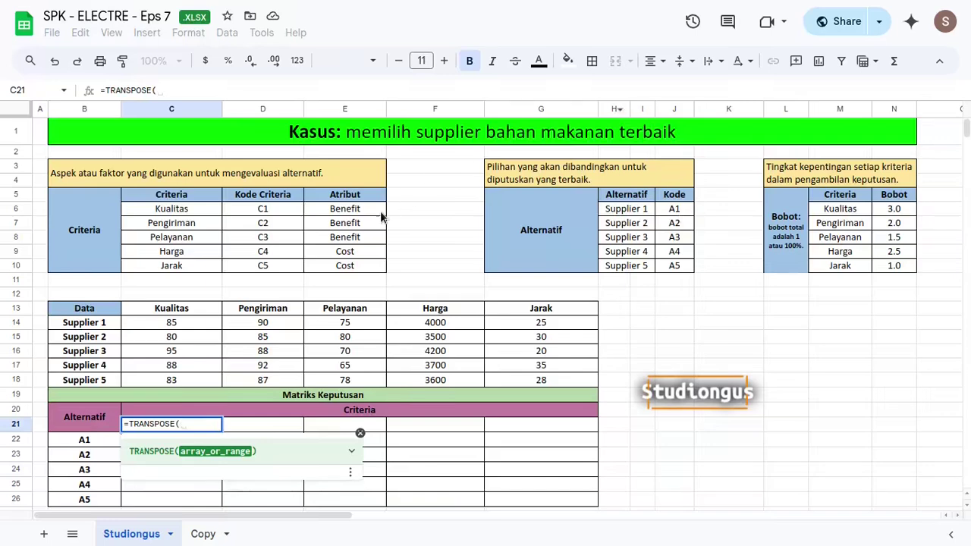
left_click_drag(287, 216, 283, 264)
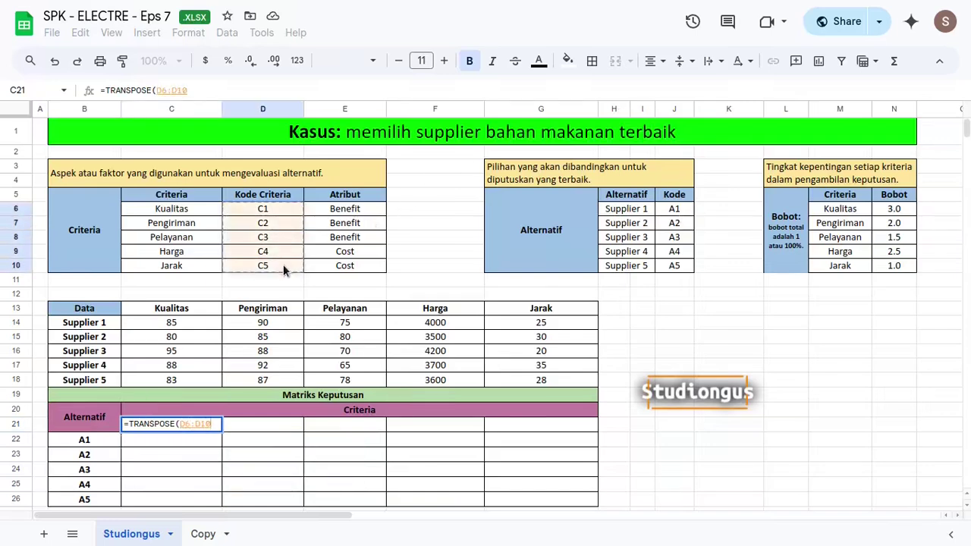
key("Return")
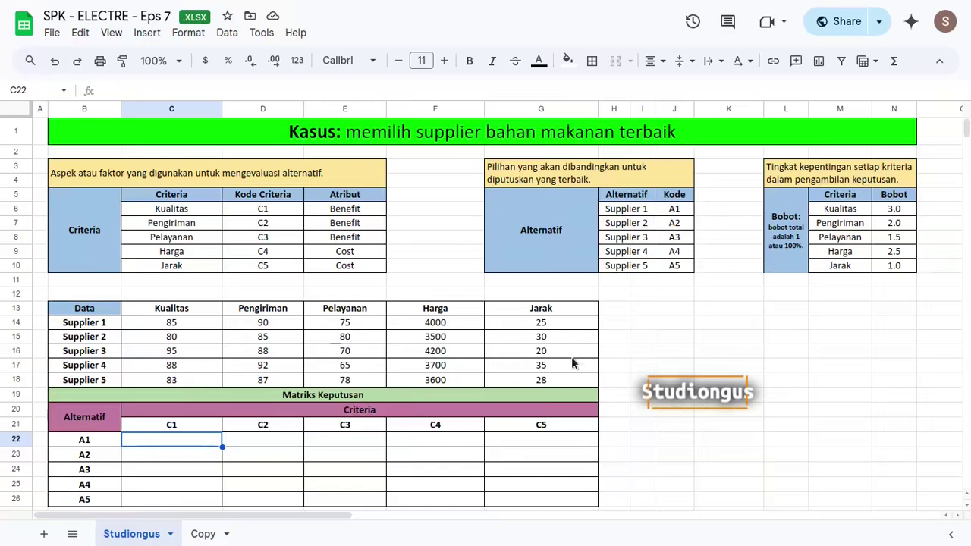
- Reference the Kualitas data in C22 with =C14 and fill the formula down to C26
type("=")
left_click(178, 324)
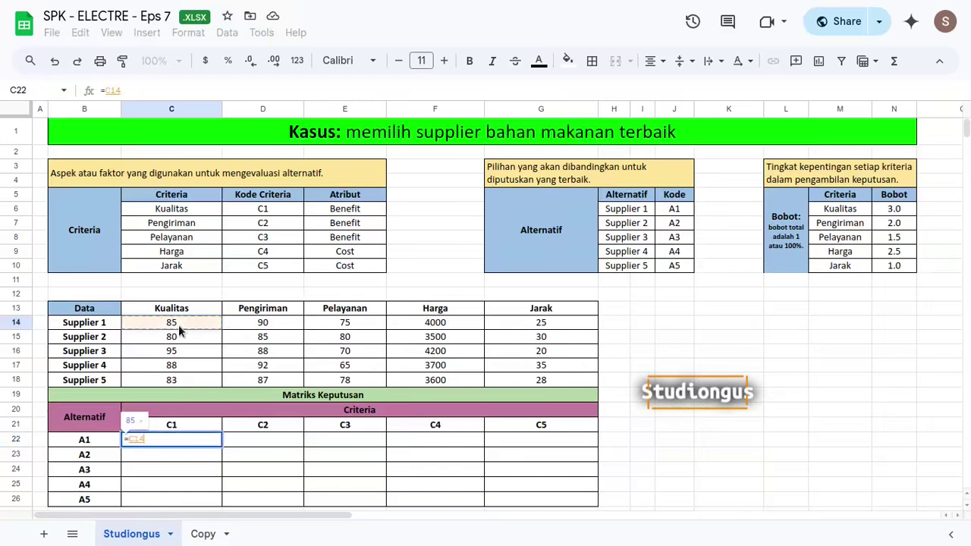
key("Return")
key("Up")
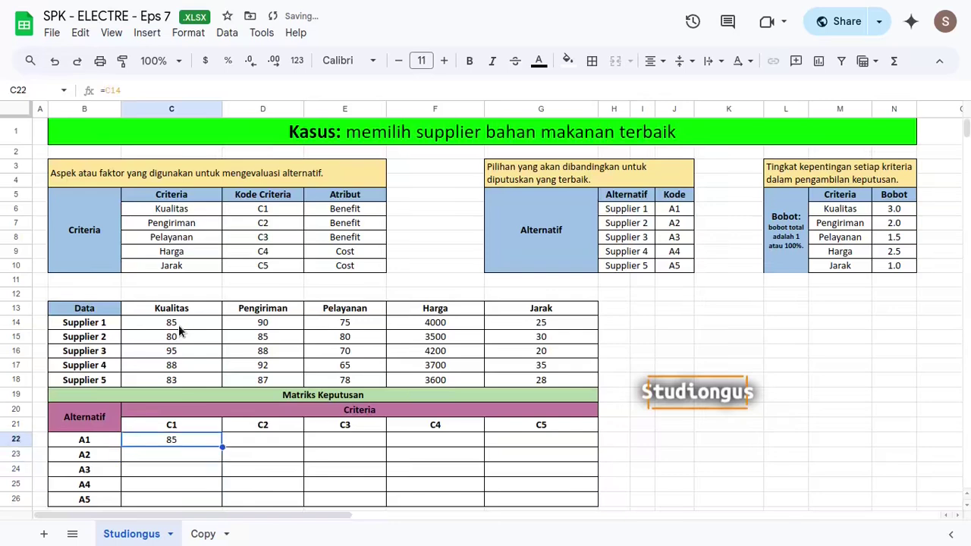
key("shift+Down")
key("shift+Down")
key("shift+Down")
key("shift+Down")
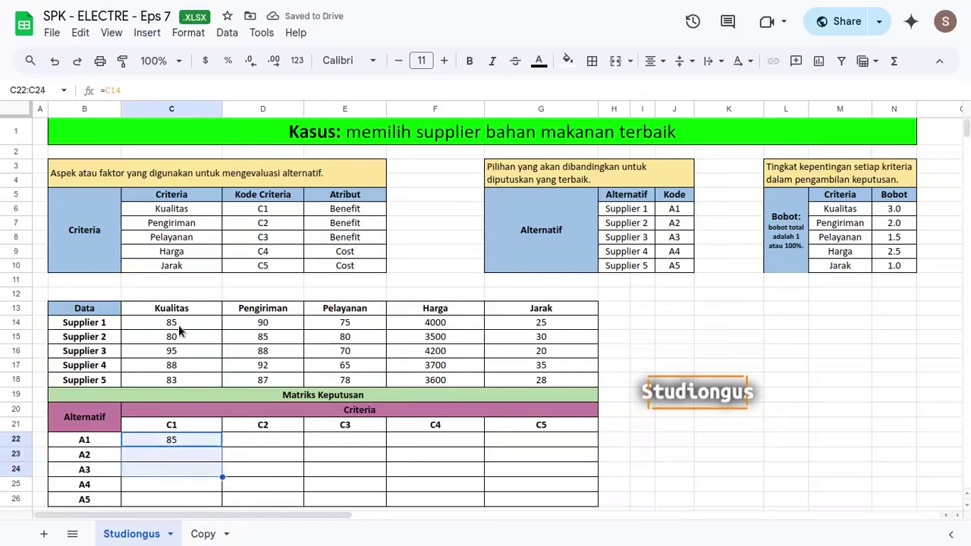
key("ctrl+d")
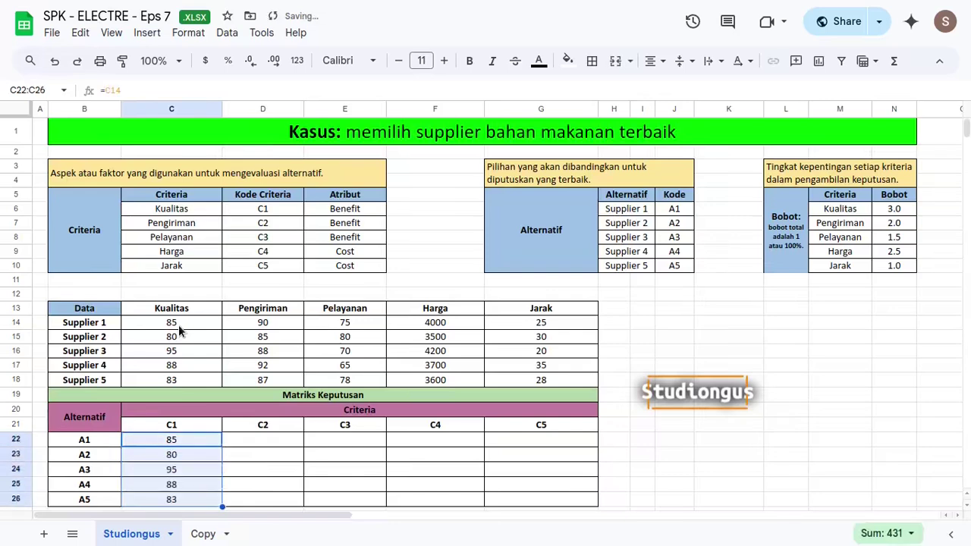
- Fill the formulas of C22:C26 across to column G to complete the decision matrix
key("shift+Right")
key("shift+Right")
key("shift+Right")
key("shift+Right")
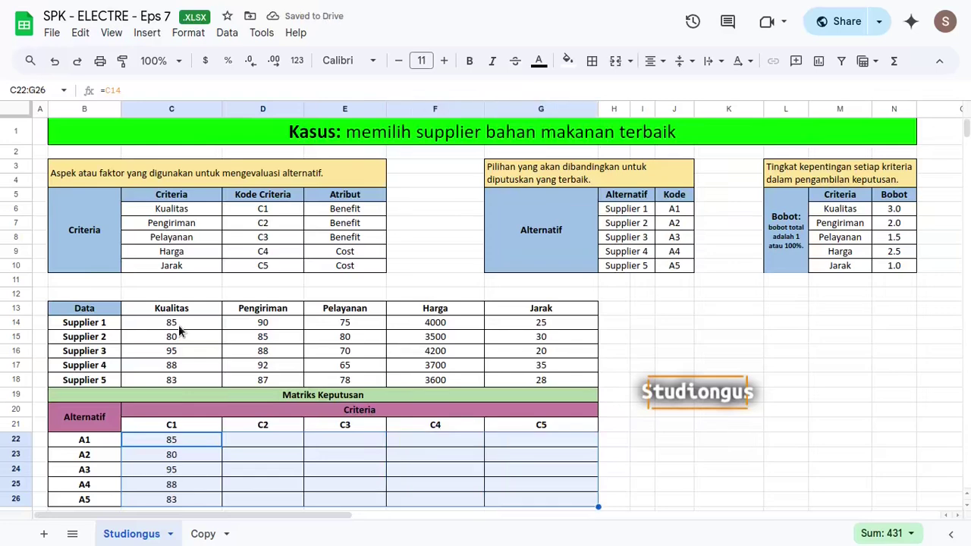
key("ctrl+r")
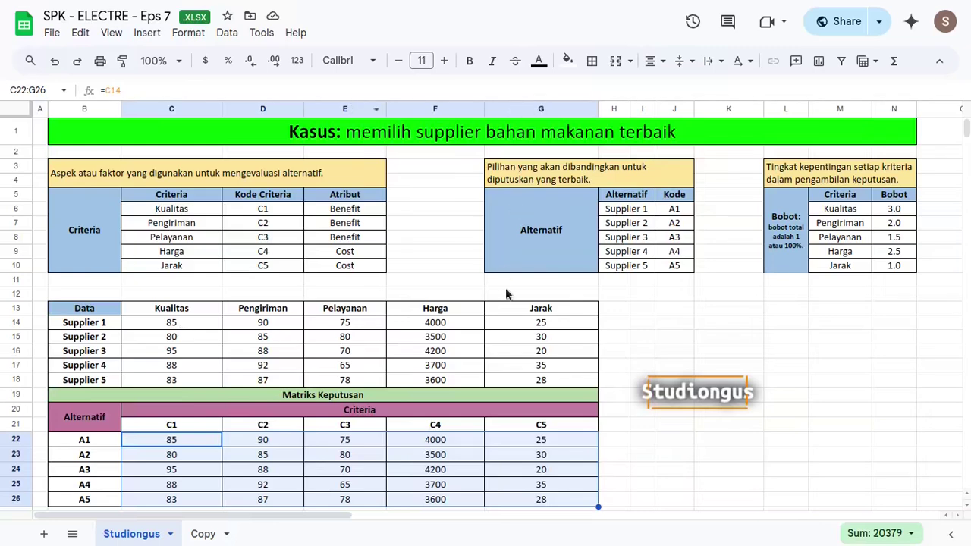
- Examine the Langkah 1: Matriks Ternormalisasi table and its benefit and cost normalization formulas
scroll(506, 290, "down", 5)
scroll(505, 294, "down", 2)
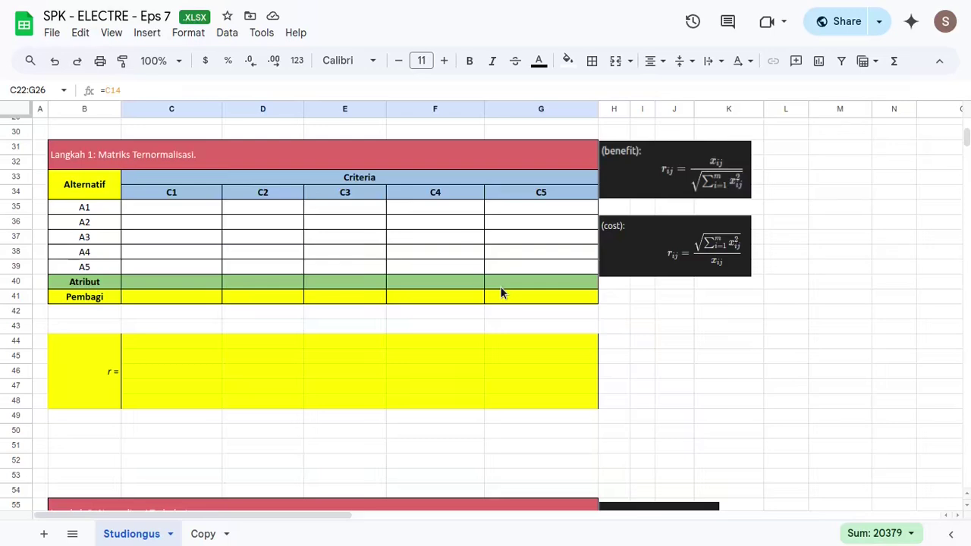
scroll(501, 294, "up", 6)
left_click(205, 268)
left_click_drag(233, 292, 541, 334)
scroll(429, 353, "down", 6)
left_click(691, 171)
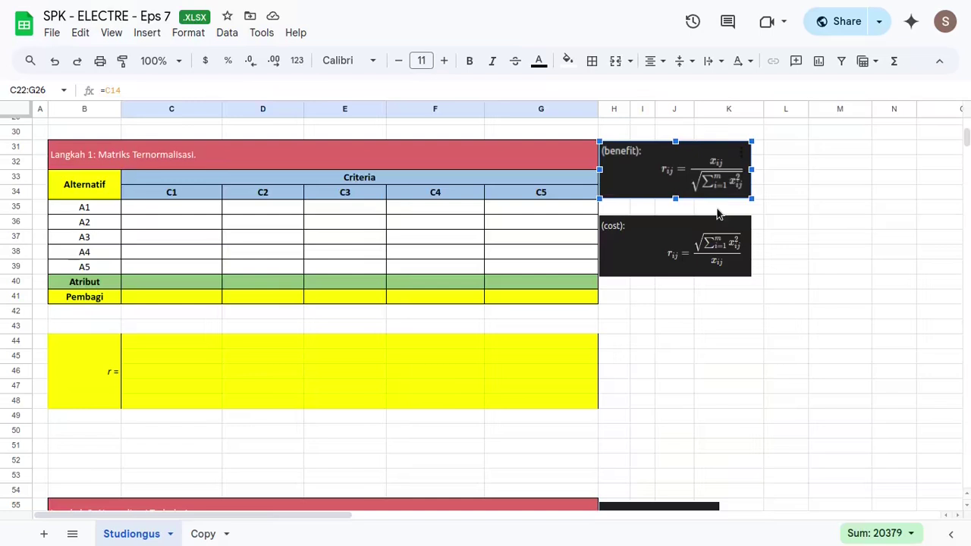
left_click(699, 245)
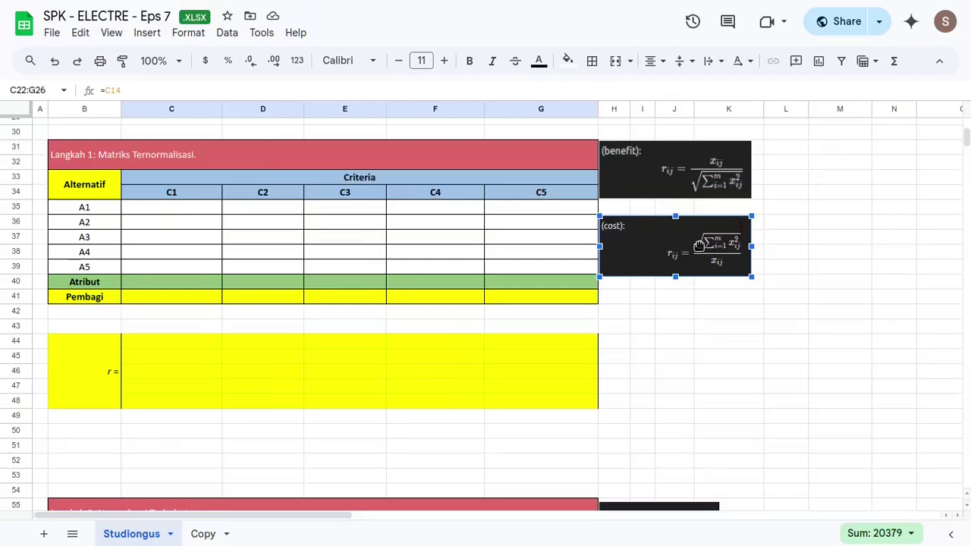
left_click(148, 207)
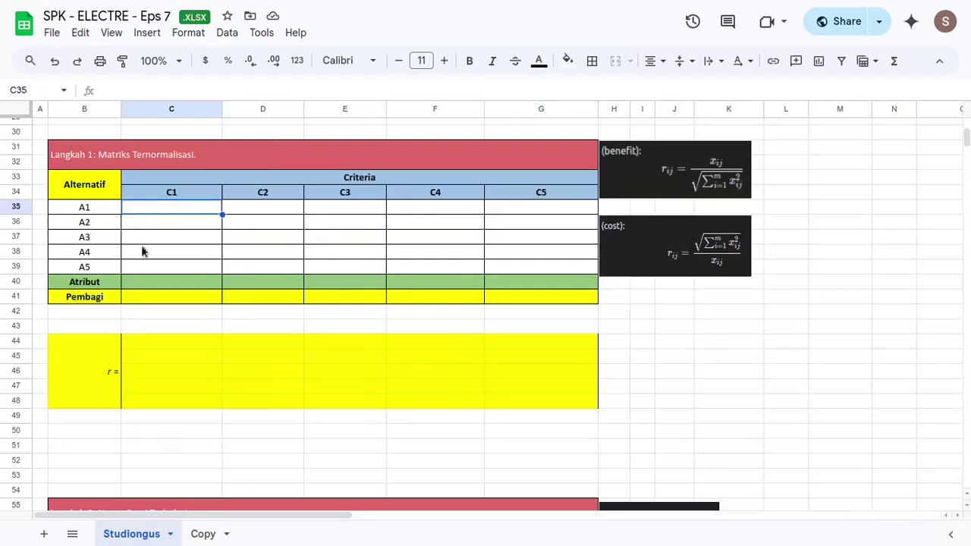
- Fill the Atribut row of the normalized matrix from C40 by transposing the attributes in E6:E10
left_click(178, 281)
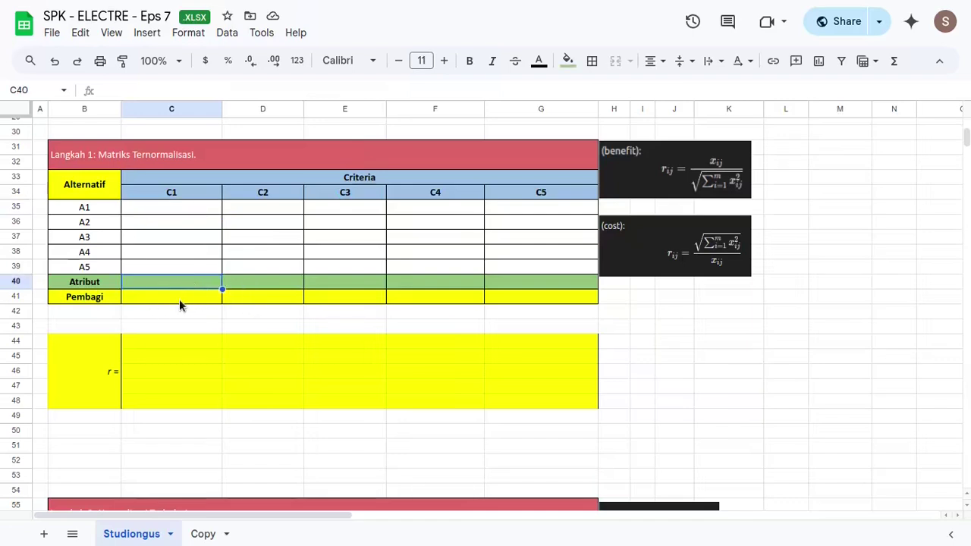
type("=TRANSPOSE(")
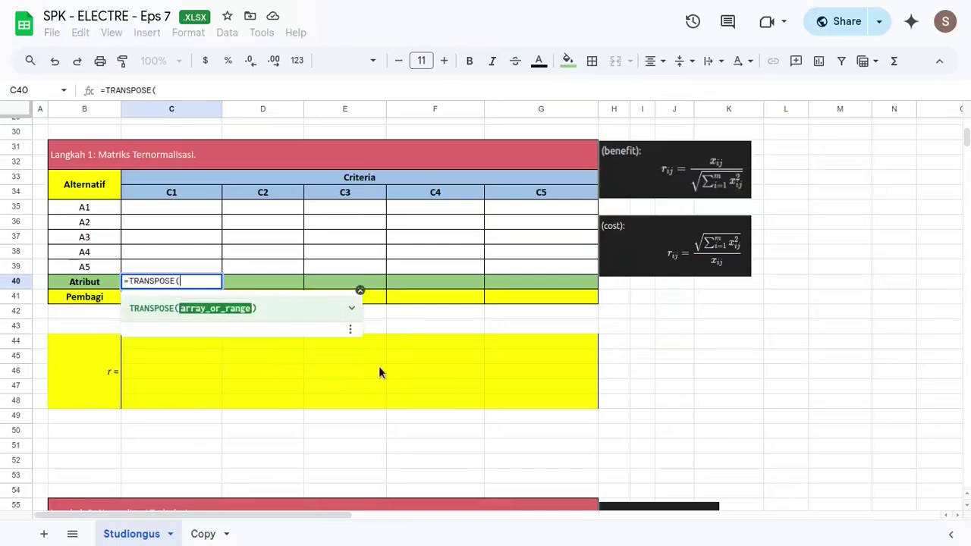
scroll(379, 371, "up", 10)
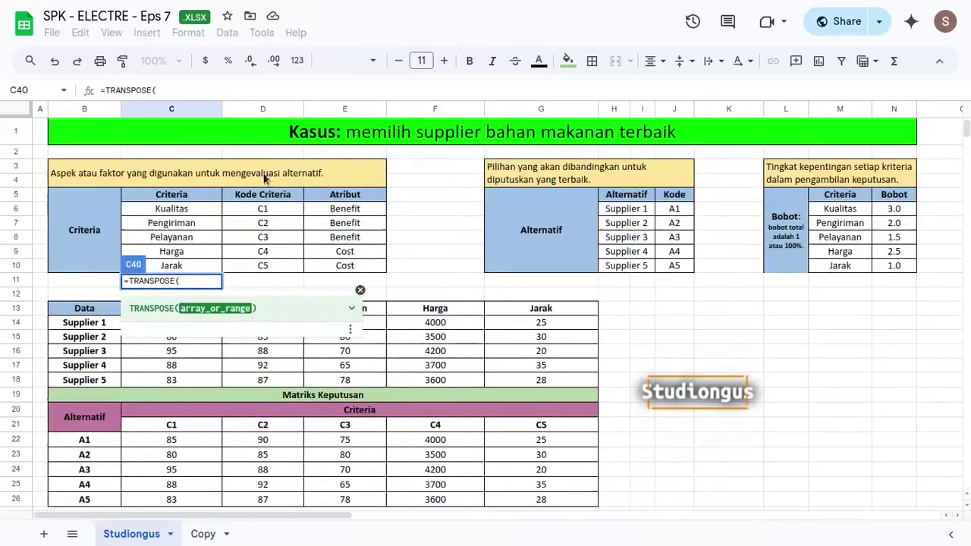
left_click_drag(345, 210, 345, 267)
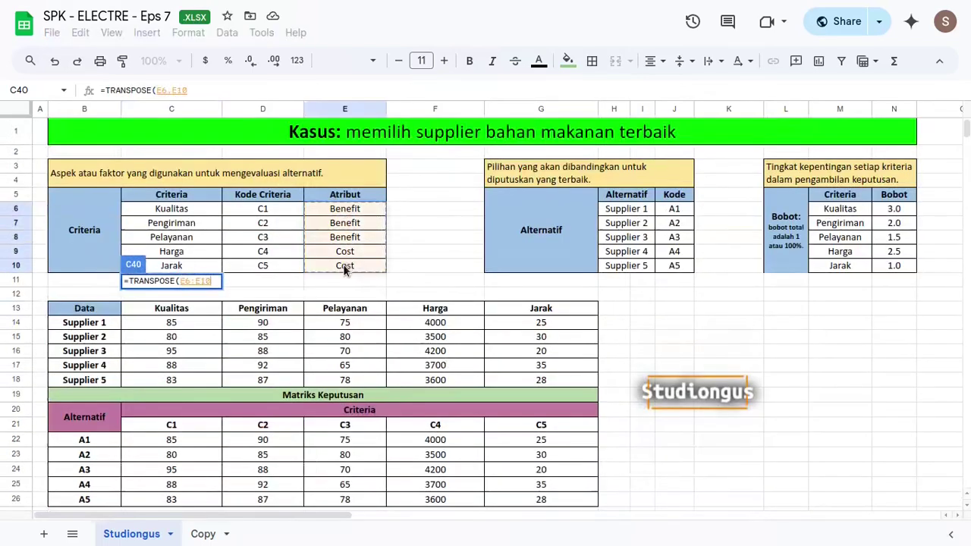
key("Return")
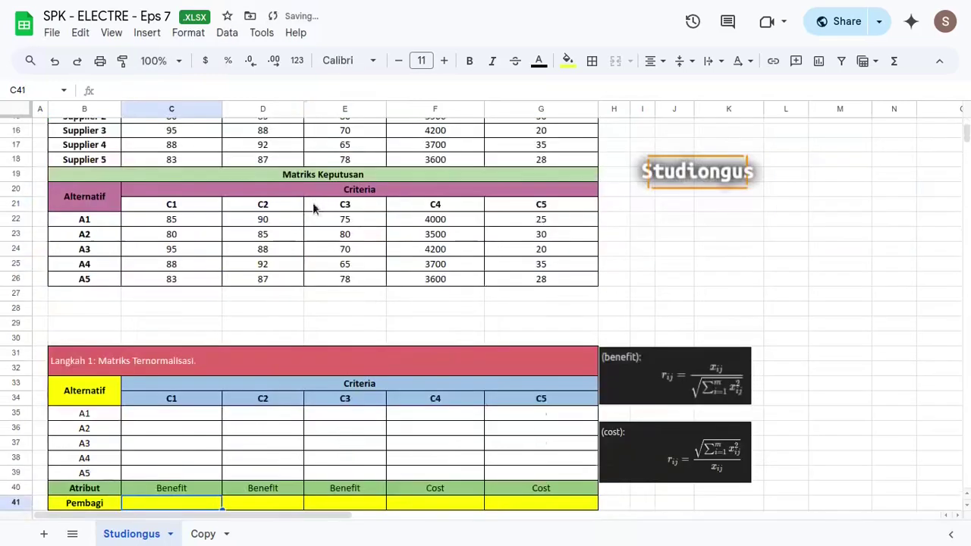
- Begin the C1 Pembagi formula in C41 as =SQRT((C22^2)+, using the A1 value of the decision matrix
scroll(324, 292, "down", 2)
scroll(314, 353, "down", 2)
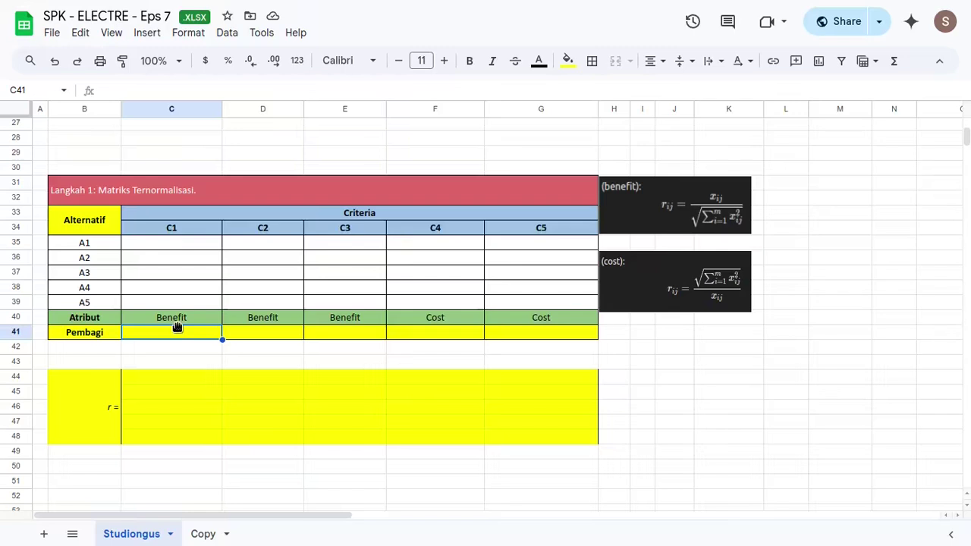
type("=")
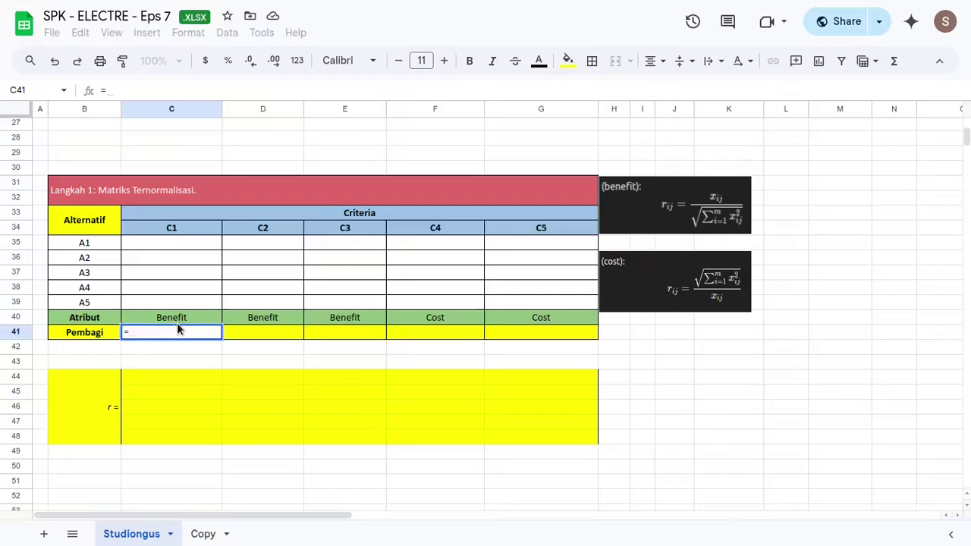
type("sqrt(")
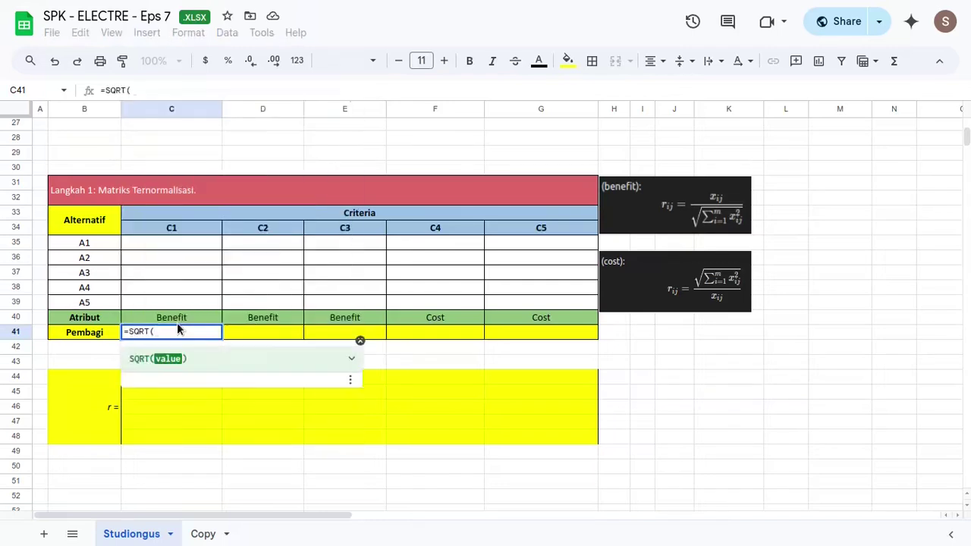
type("(")
scroll(516, 382, "up", 2)
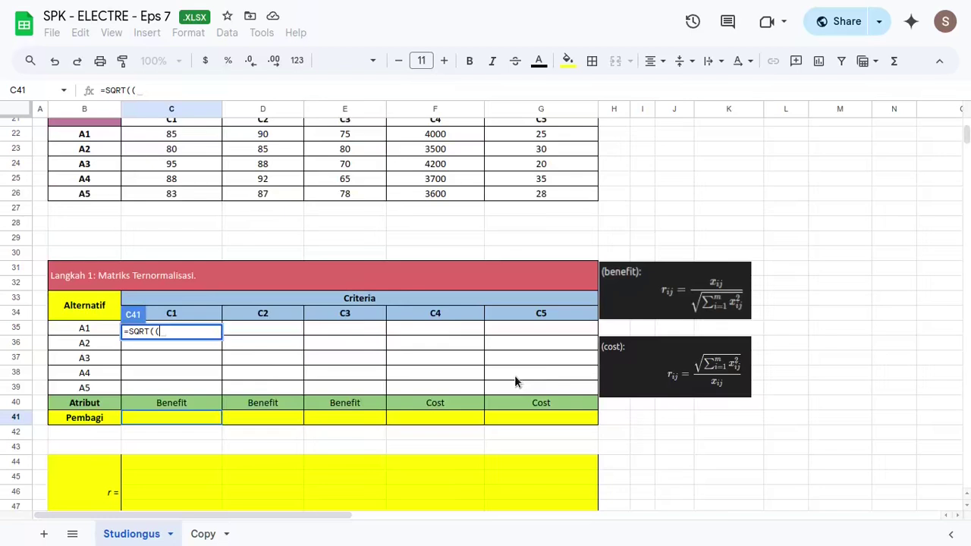
scroll(410, 325, "up", 2)
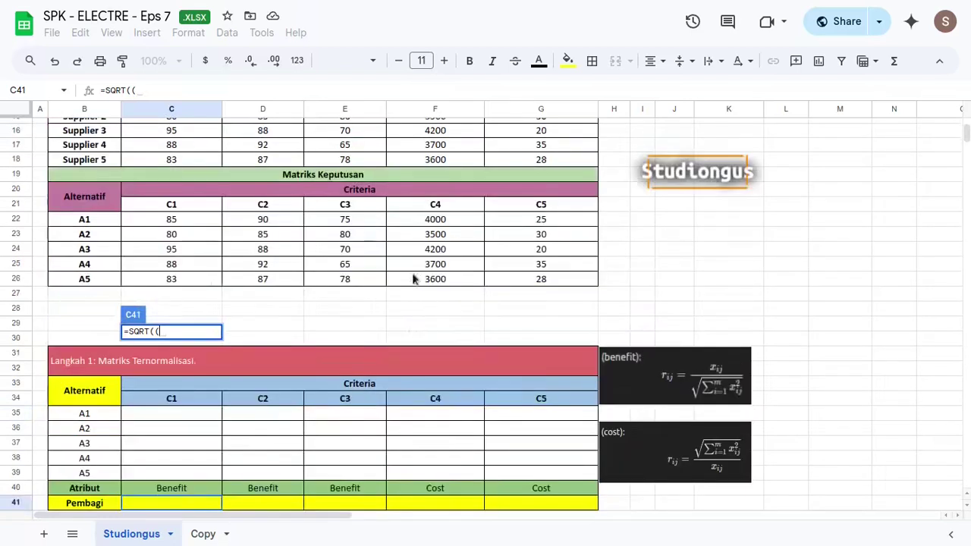
left_click(195, 217)
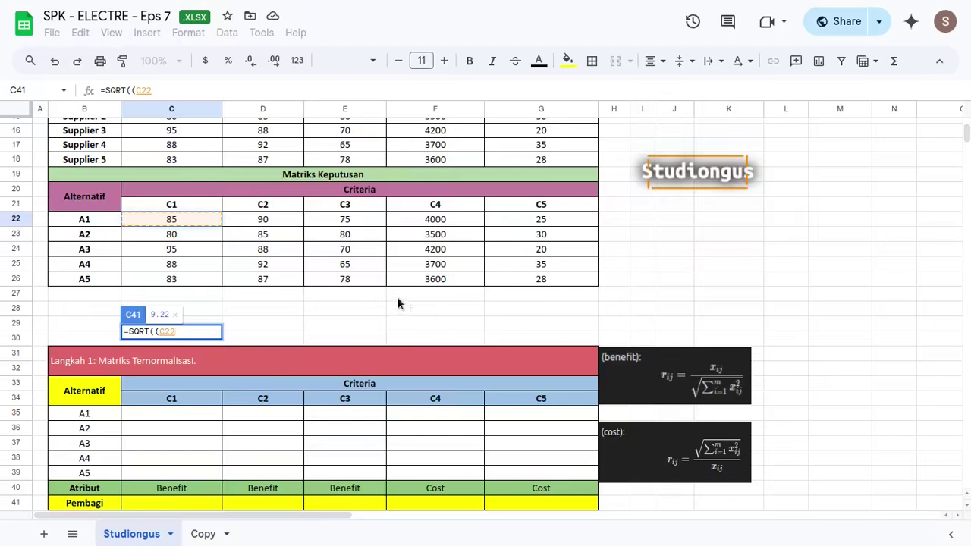
type("^")
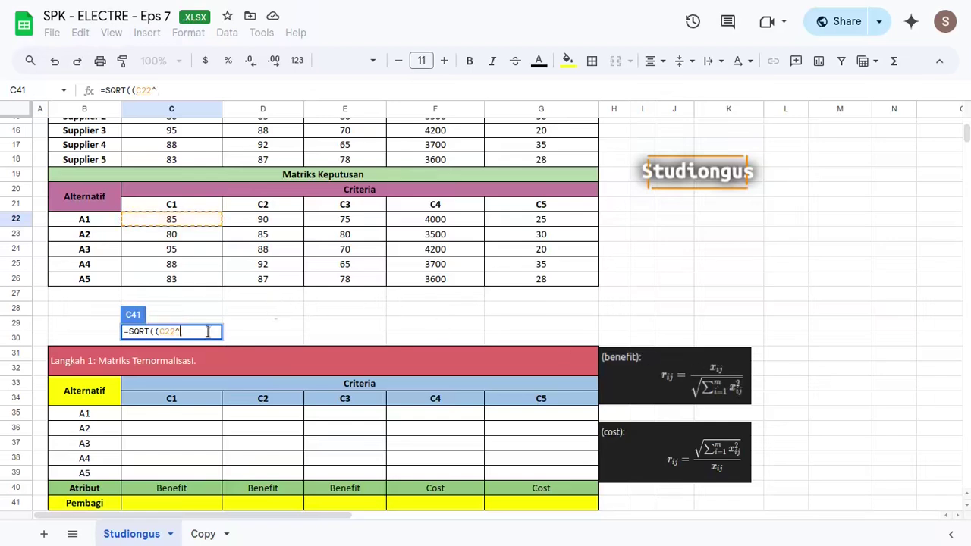
type("2)+")
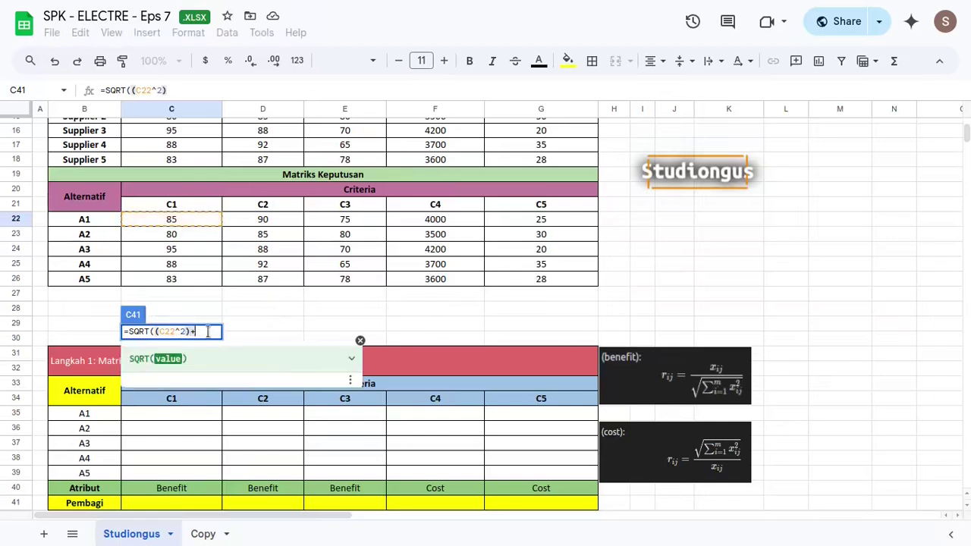
- Add the squared A2 value to the C41 formula as the parenthesized term (C23^2)+
left_click(176, 236)
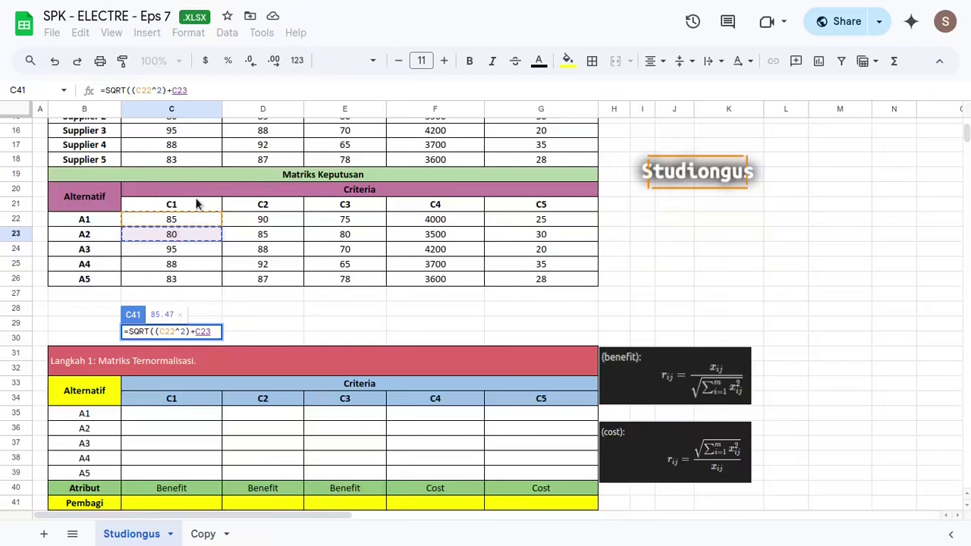
key("BackSpace")
key("BackSpace")
key("BackSpace")
type("(")
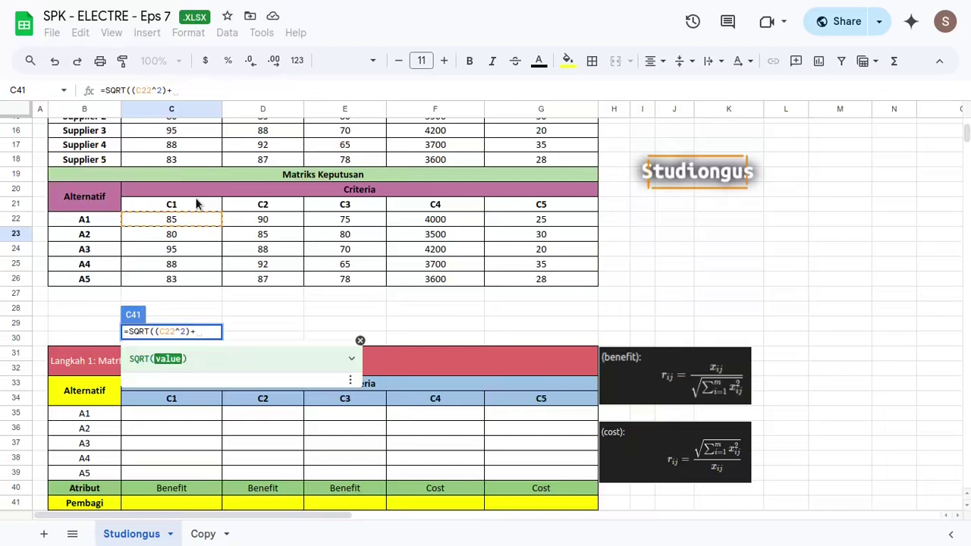
left_click(181, 234)
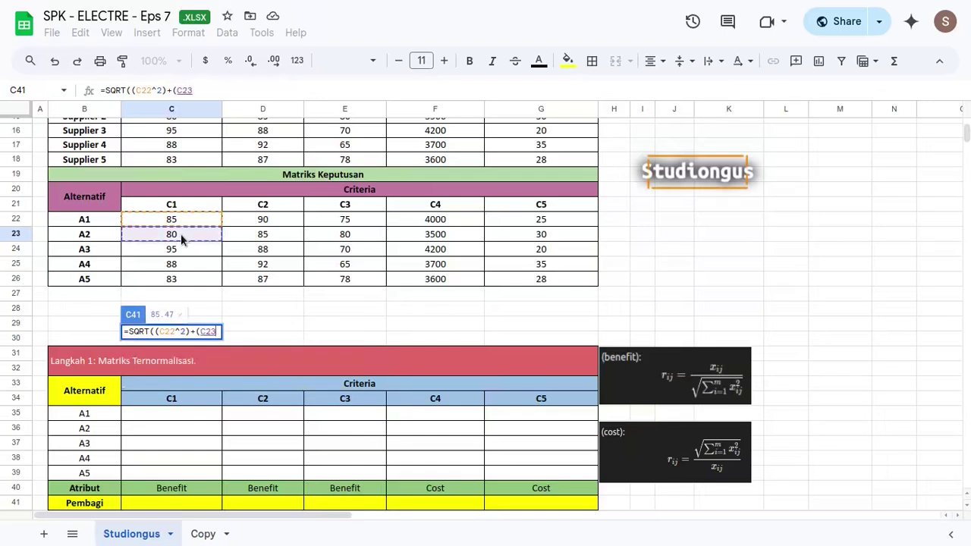
type("^2")
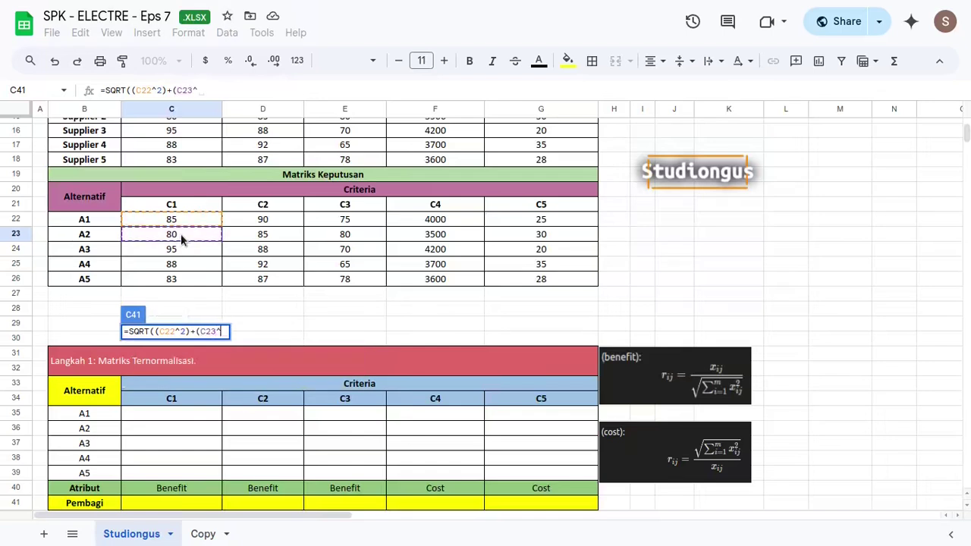
type(")+")
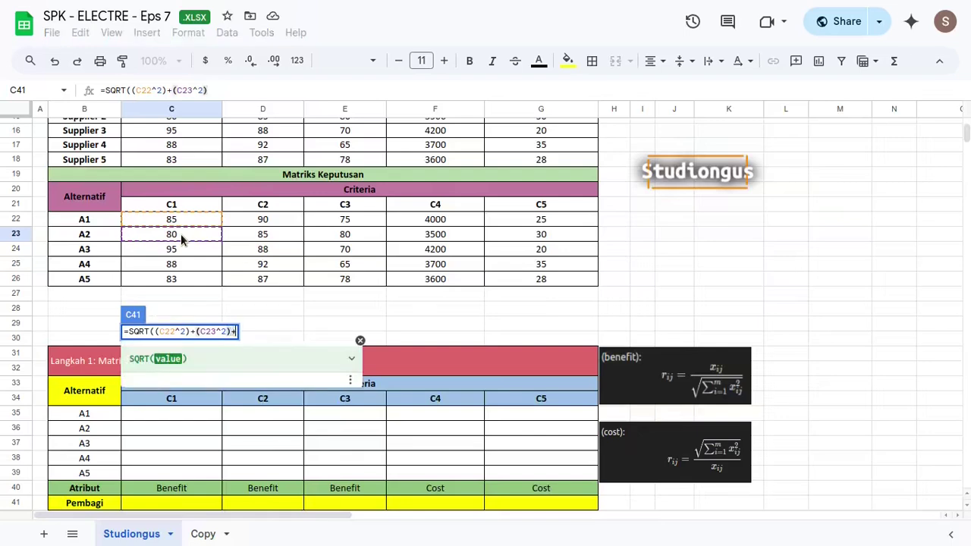
- Complete the C41 square-root formula with the terms (C24^2)+(C25^2)+(C26^2) and enter it
type("(")
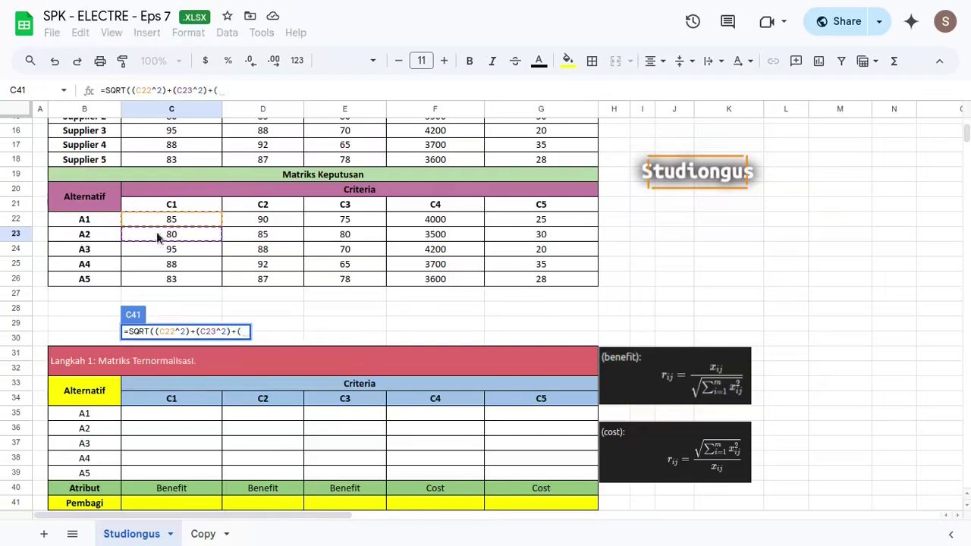
left_click(180, 235)
left_click(178, 255)
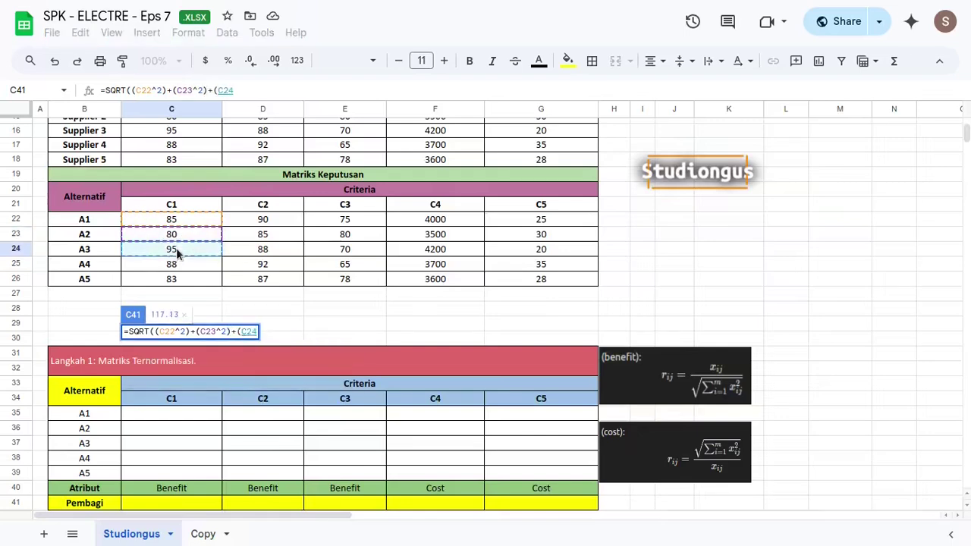
type("^2)")
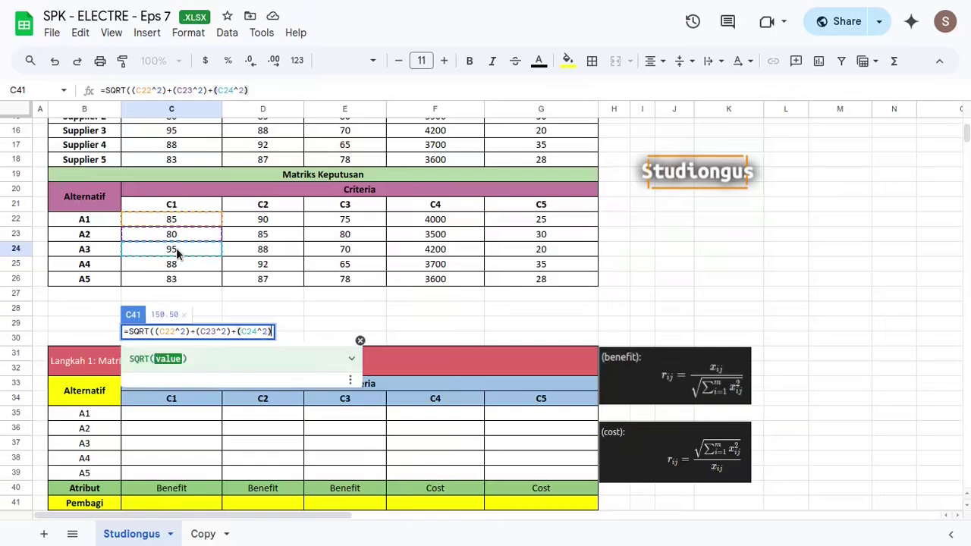
type("+(")
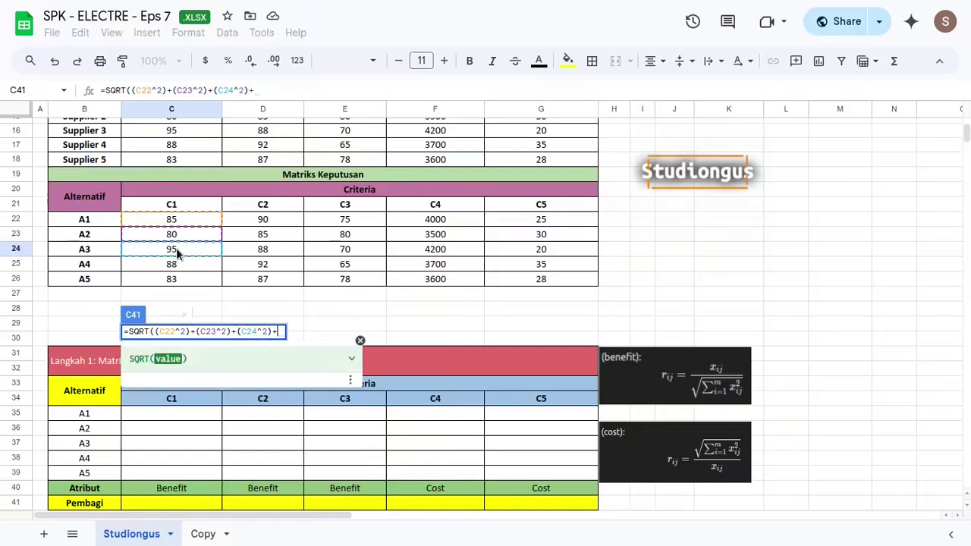
left_click(174, 267)
type("^2)+")
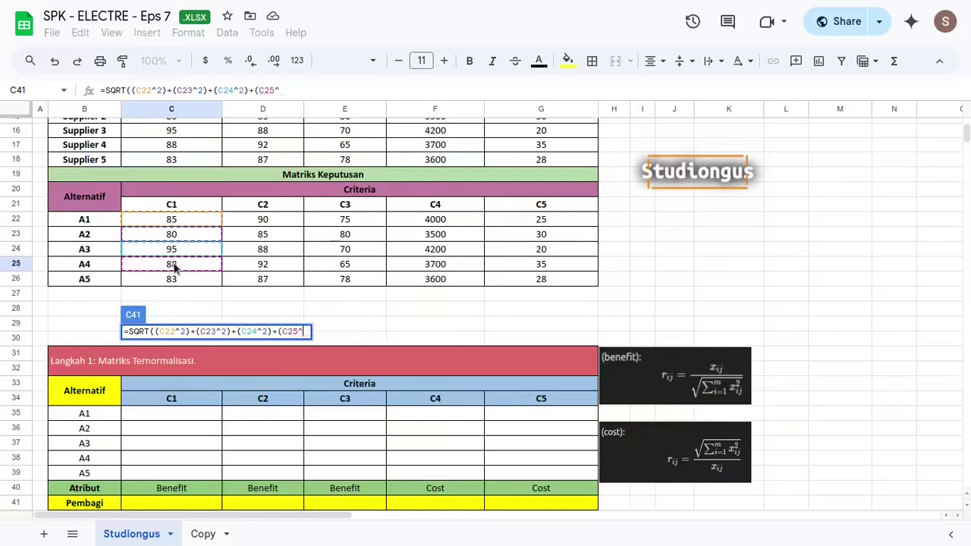
type("(")
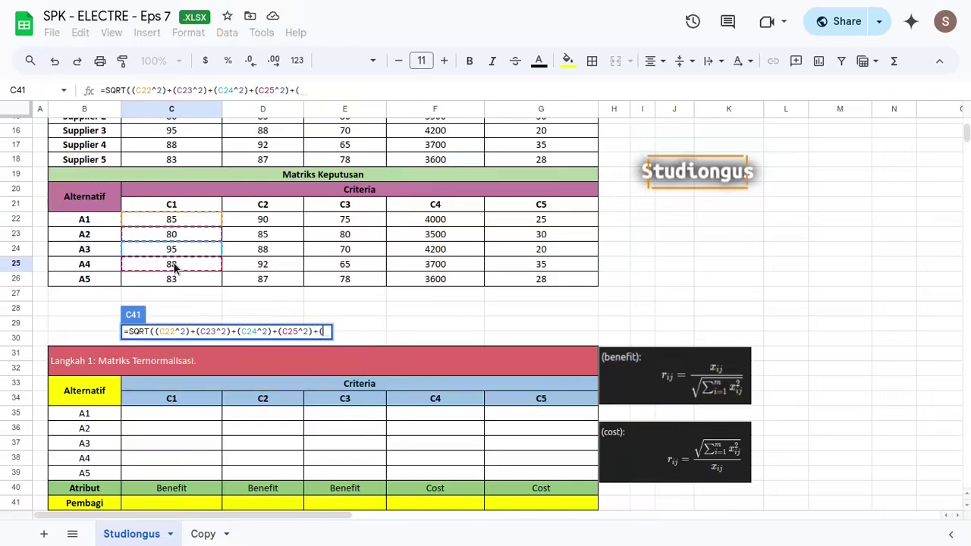
left_click(189, 279)
type("^2))")
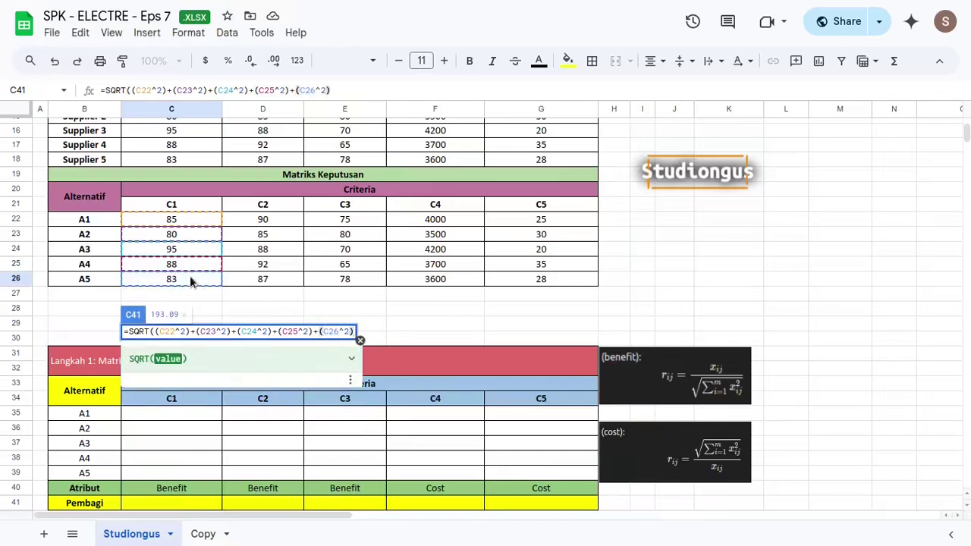
key("Return")
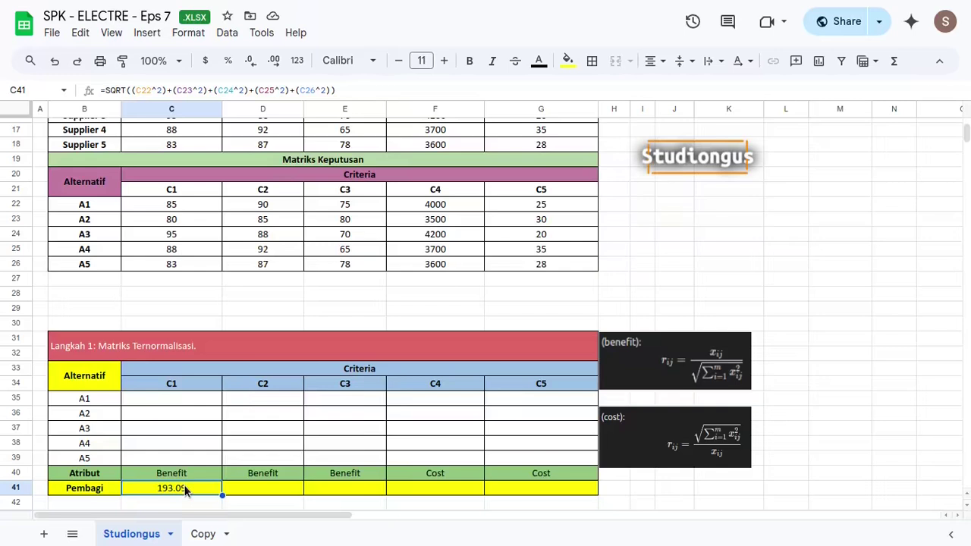
- Fill the Pembagi formula of C41 across to G41 so that every criterion has its divisor
left_click_drag(188, 204, 186, 259)
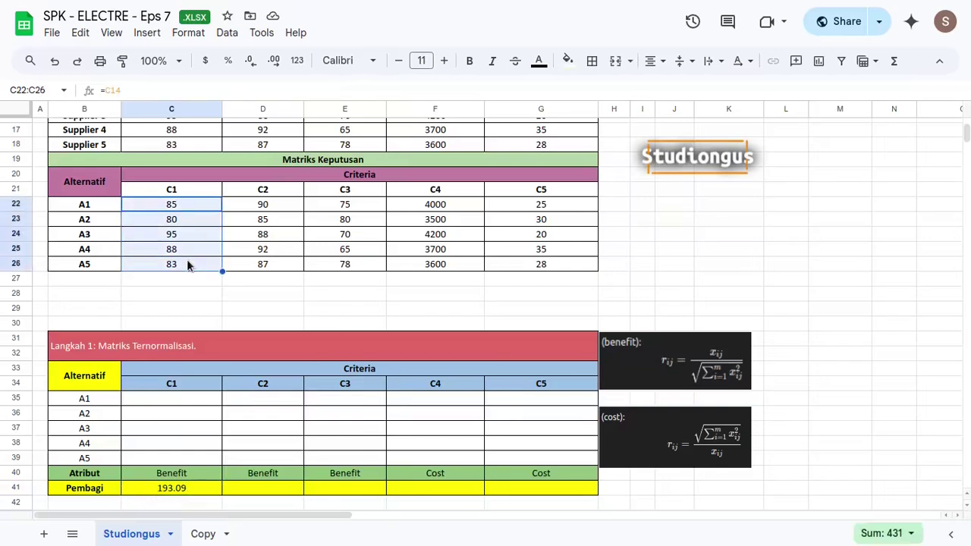
left_click(267, 486)
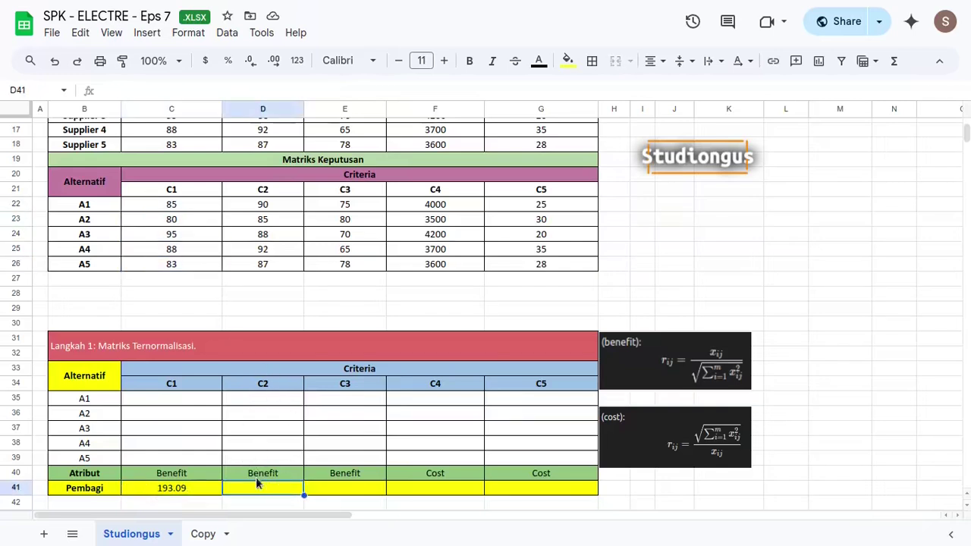
left_click_drag(262, 204, 272, 259)
left_click(191, 484)
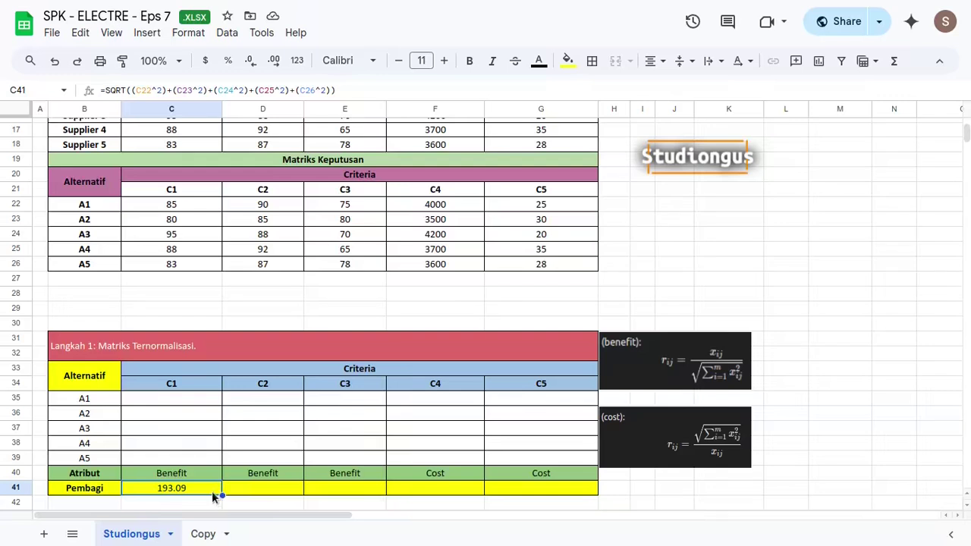
key("shift+Right")
key("shift+Right")
key("shift+Right")
key("shift+Right")
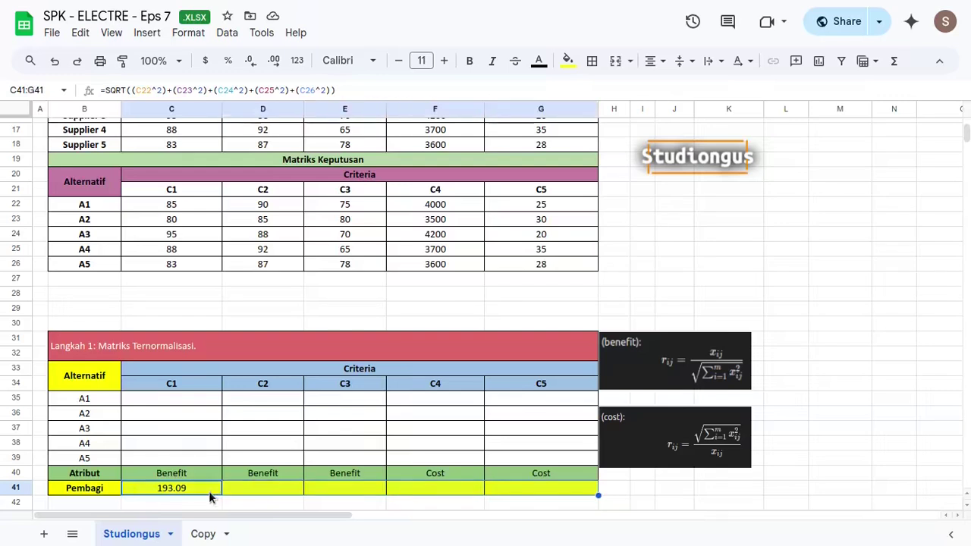
key("ctrl+r")
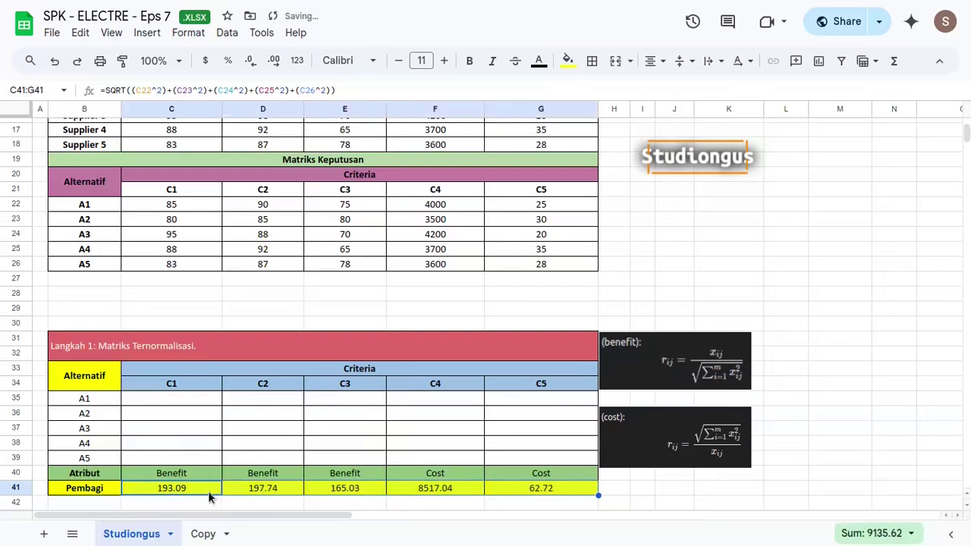
- Inspect the cell references of the C5 Pembagi formula in G41, leaving the formula as it is
left_click(449, 457)
left_click(560, 489)
double_click(560, 489)
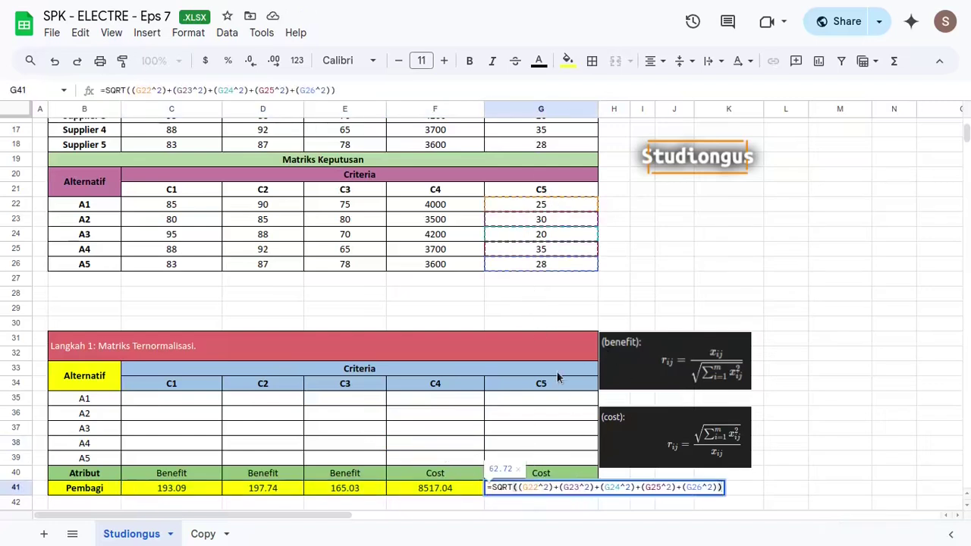
key("Escape")
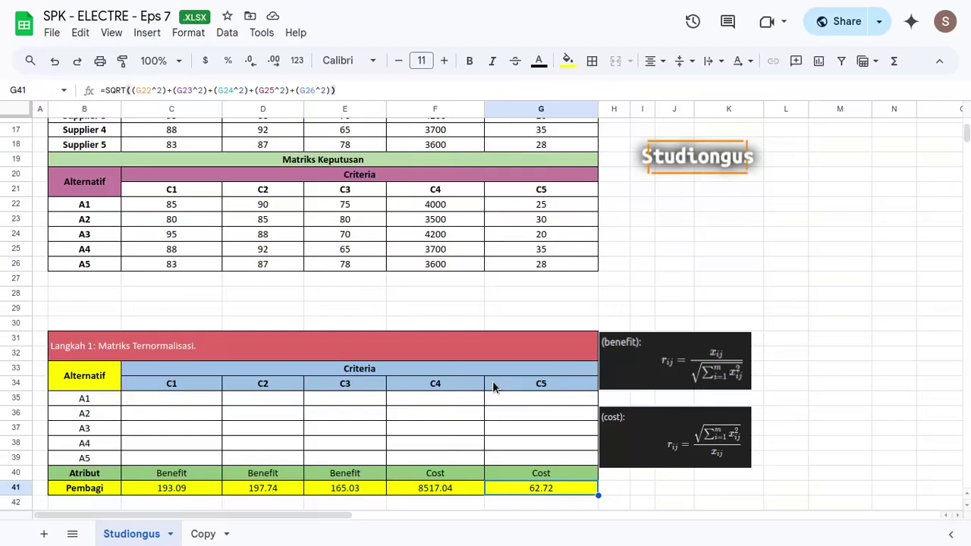
- Start the normalization formula for A1 under C1 in C35 with the condition =IF(C40="Benefit",
left_click(188, 401)
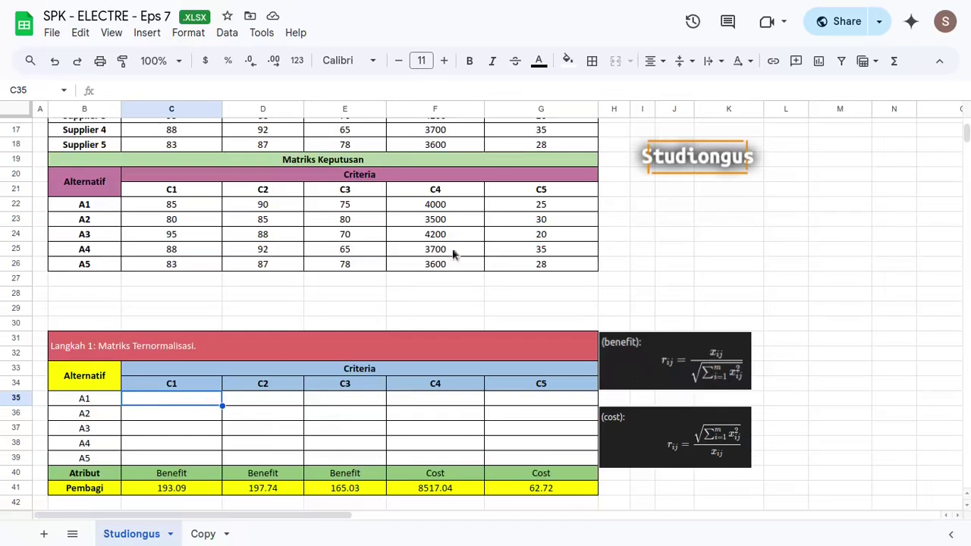
left_click(179, 206)
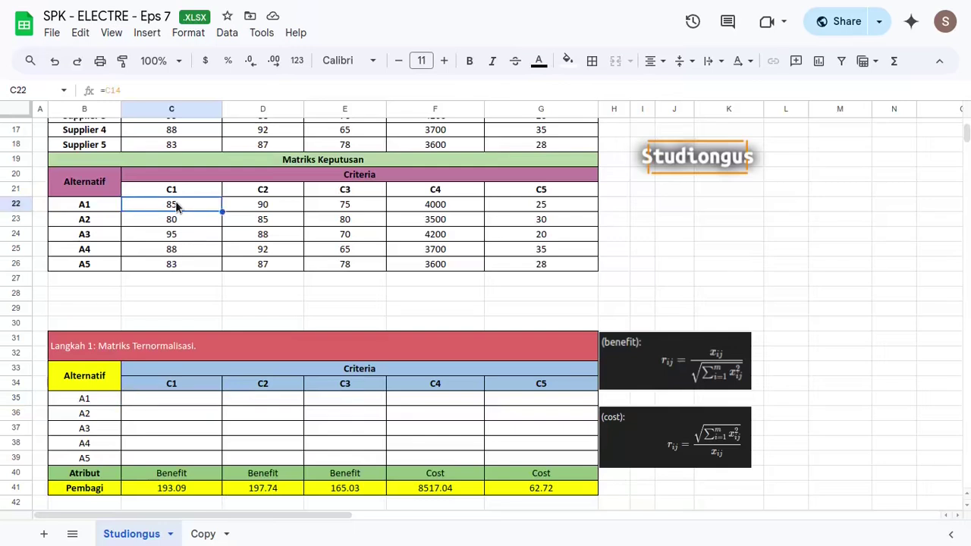
left_click(186, 489)
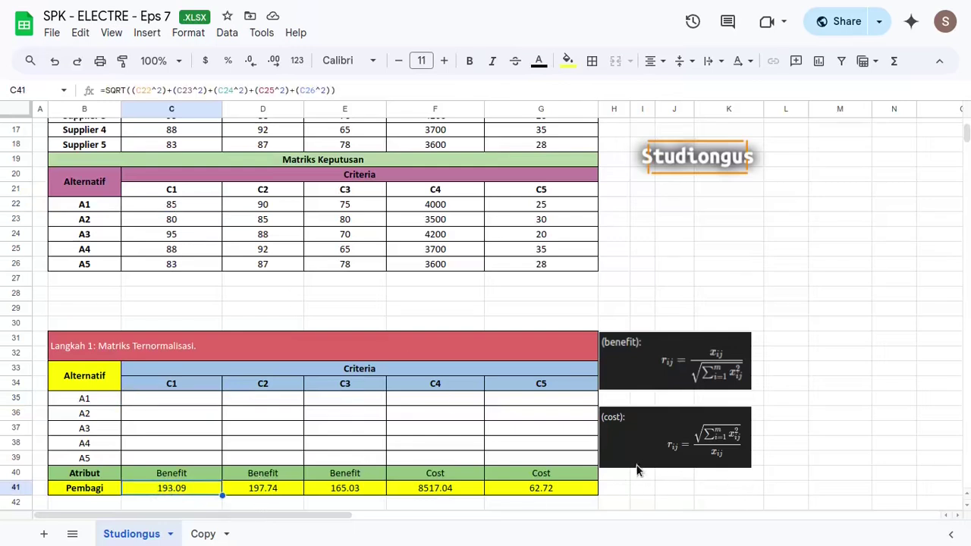
left_click(186, 207)
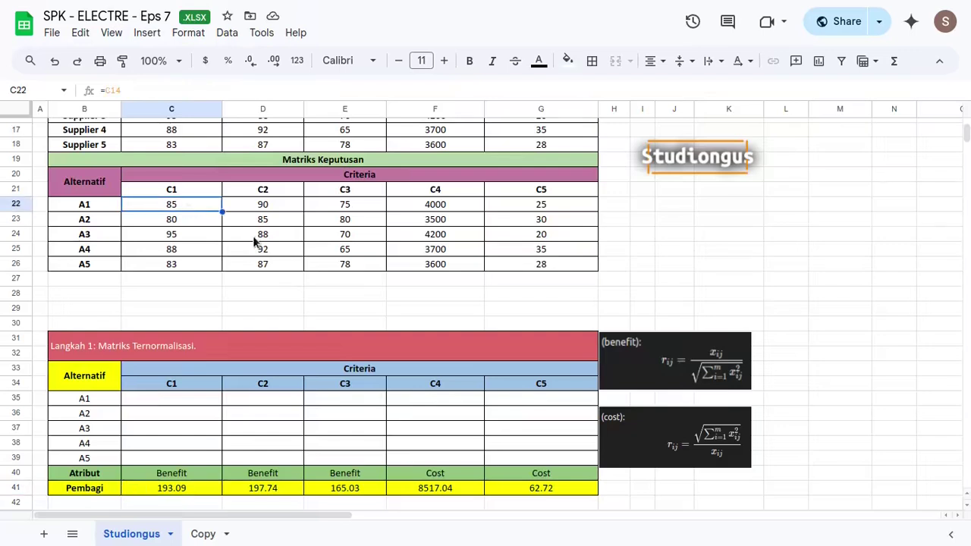
left_click(190, 401)
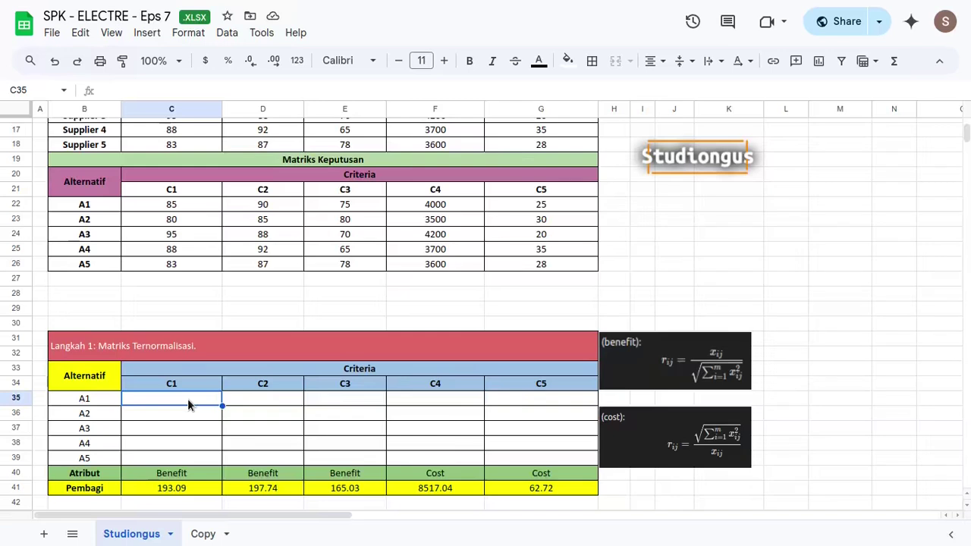
type("=IF(")
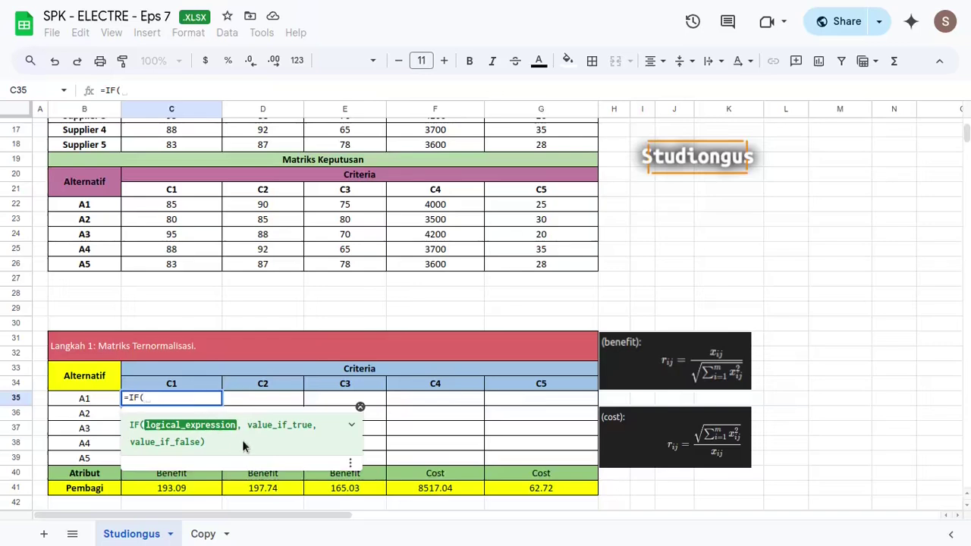
left_click(360, 409)
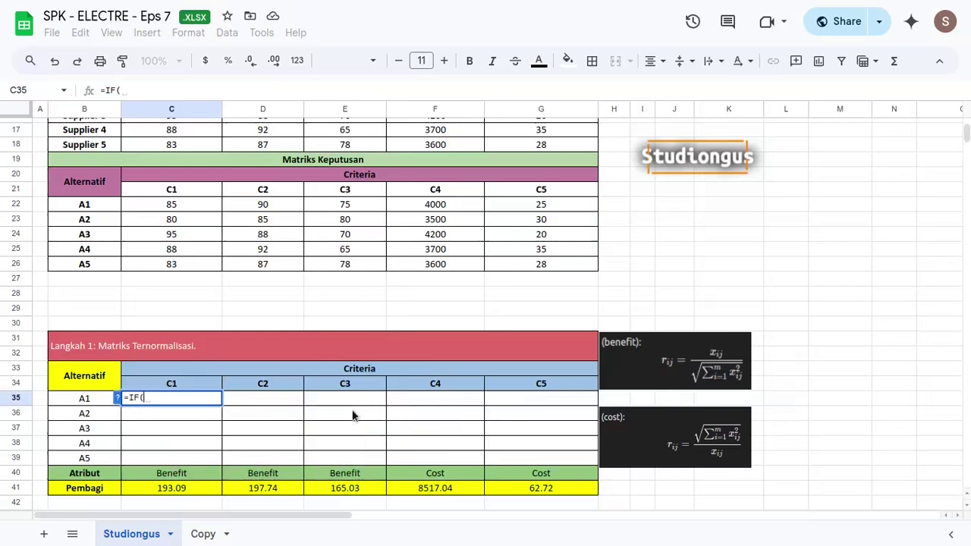
left_click(184, 476)
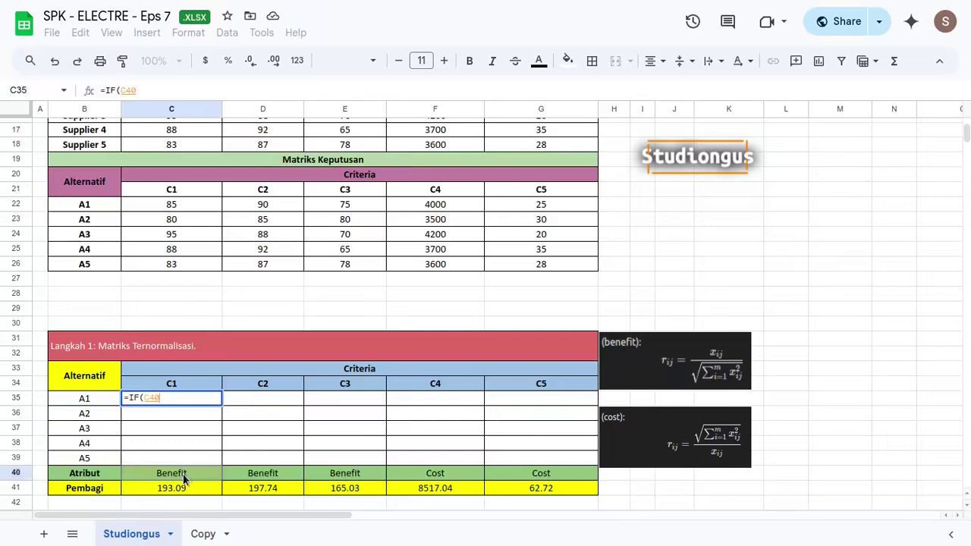
type("=")
type("\"B")
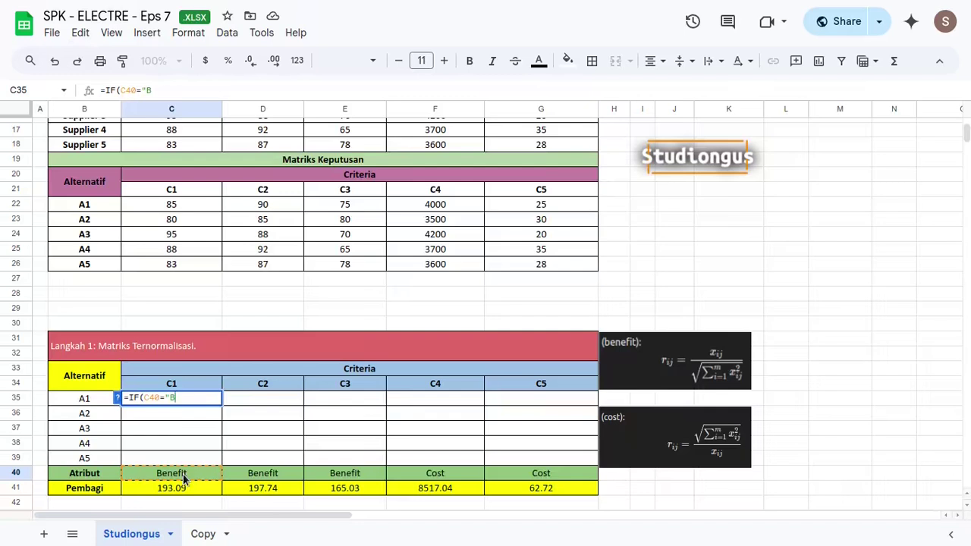
type("enefit\",")
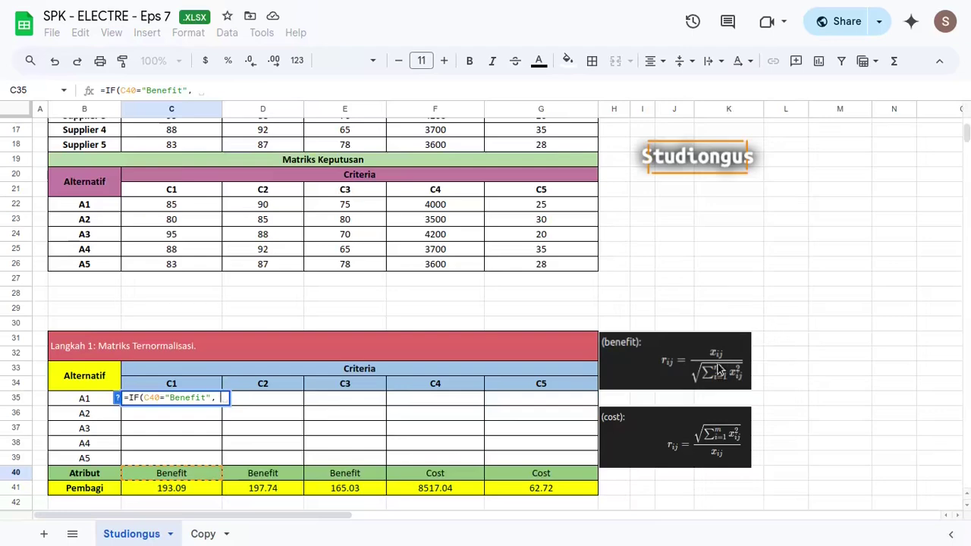
- Add the benefit branch C22/C$40 to the C35 formula, with the row of the divisor reference locked
scroll(192, 235, "down", 2)
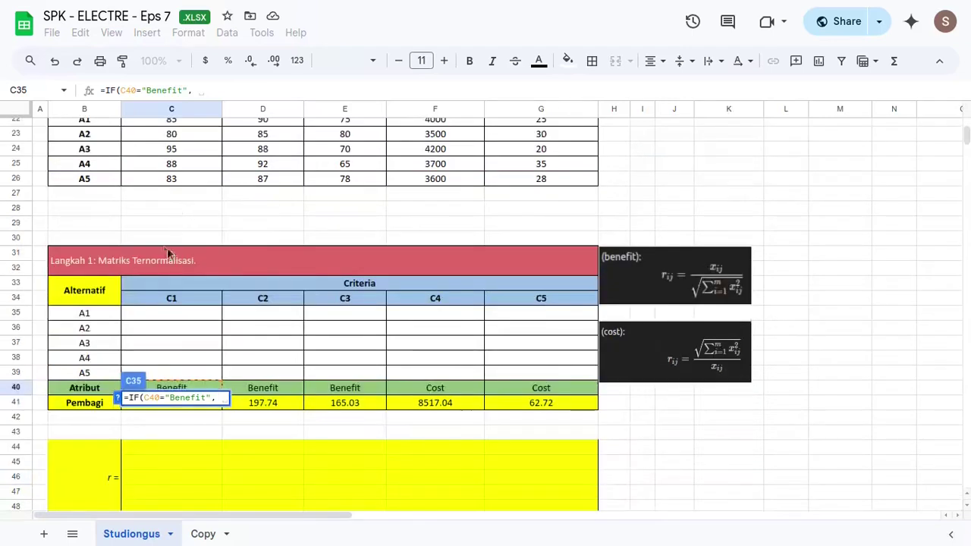
scroll(319, 258, "up", 2)
left_click(196, 205)
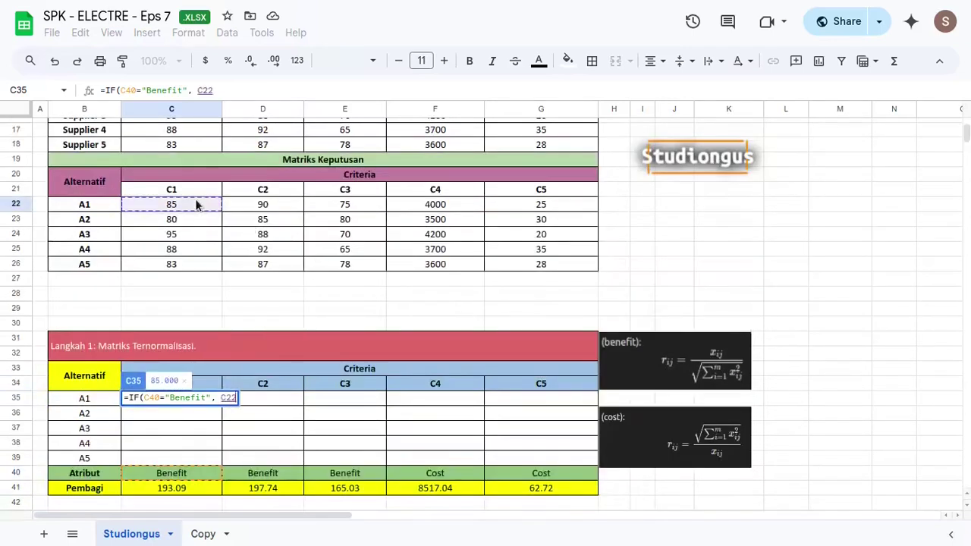
type("/")
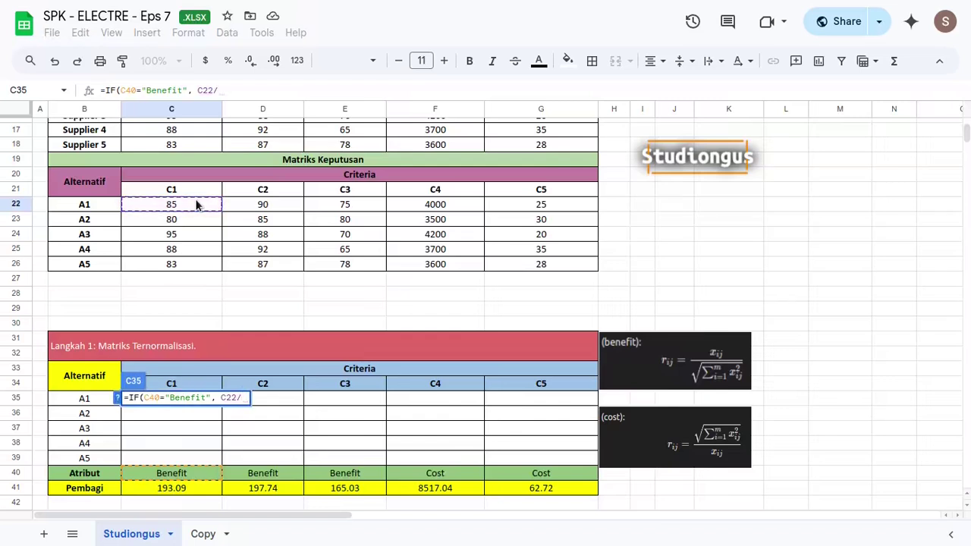
left_click(193, 474)
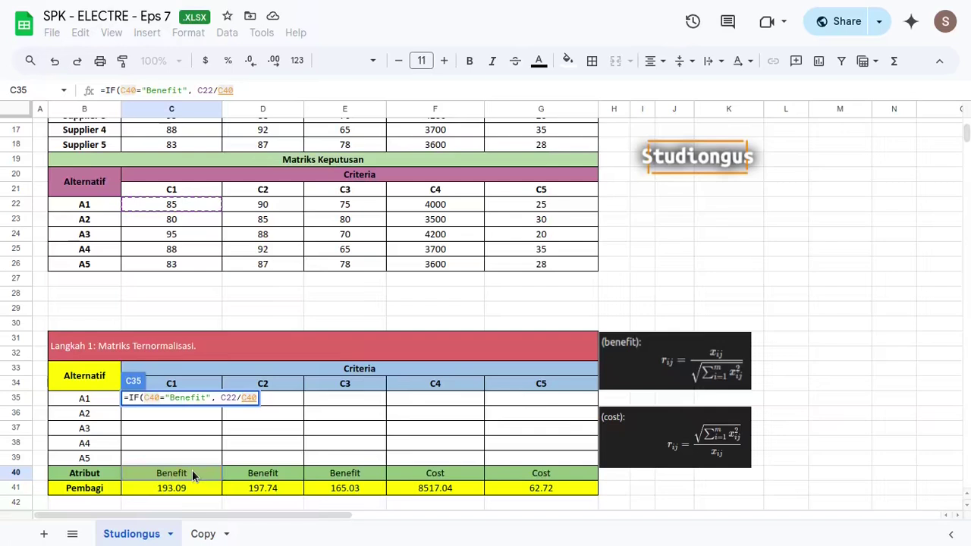
key("F4")
key("F4")
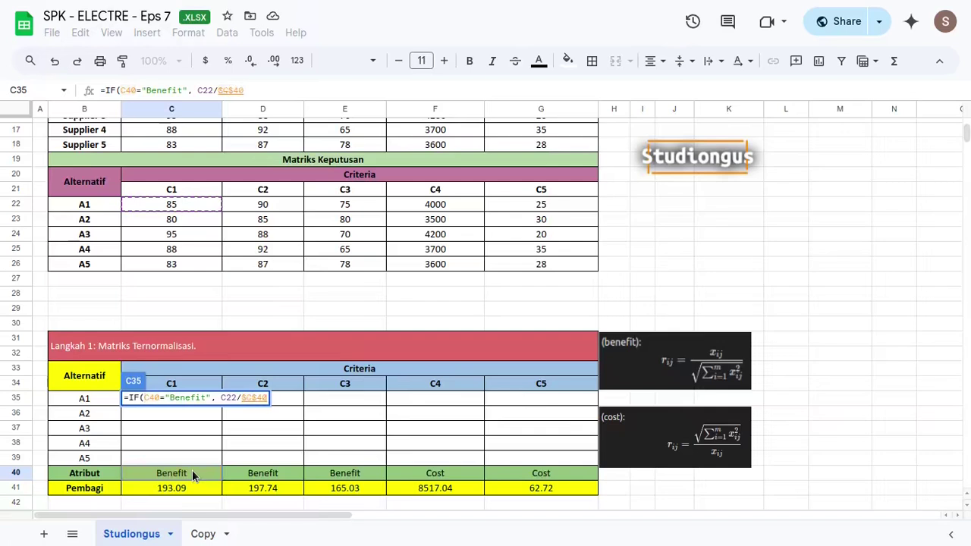
type(",")
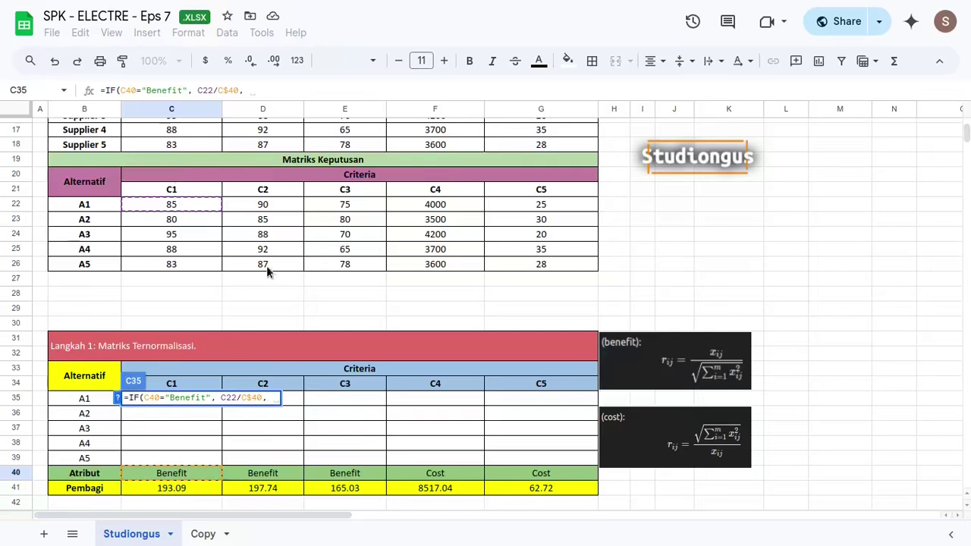
- Add the cost branch C$41/C22 to the C35 formula, dividing the row-locked Pembagi by the A1 score
left_click(175, 488)
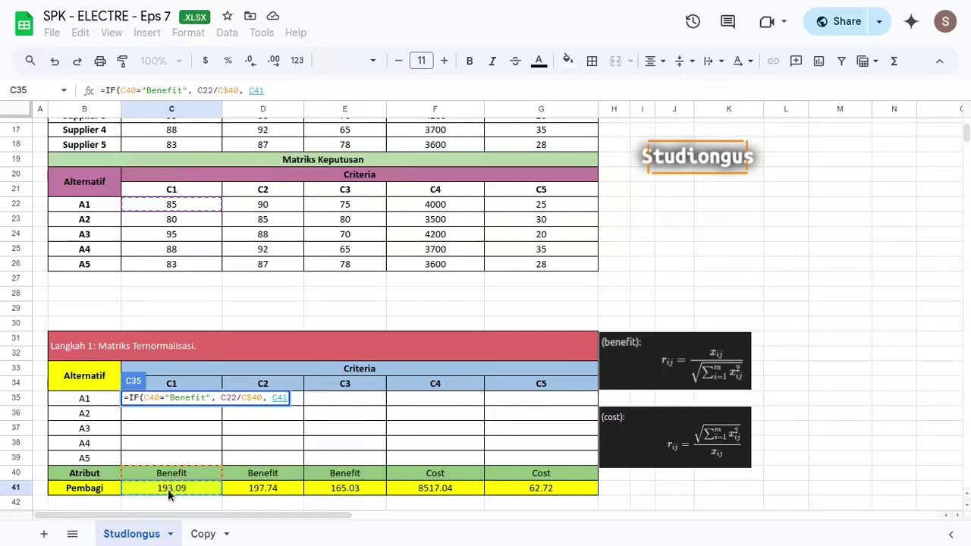
key("F4")
key("F4")
type("/")
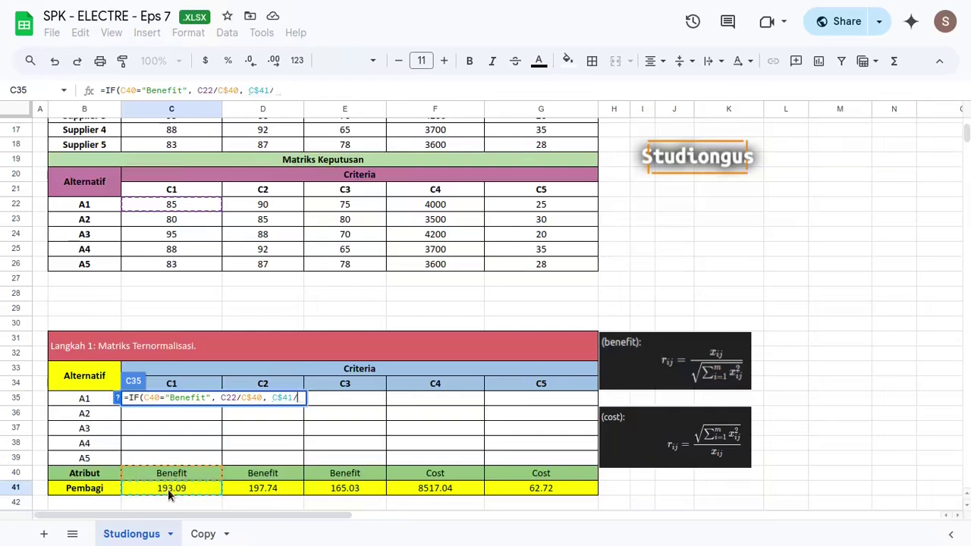
left_click(191, 205)
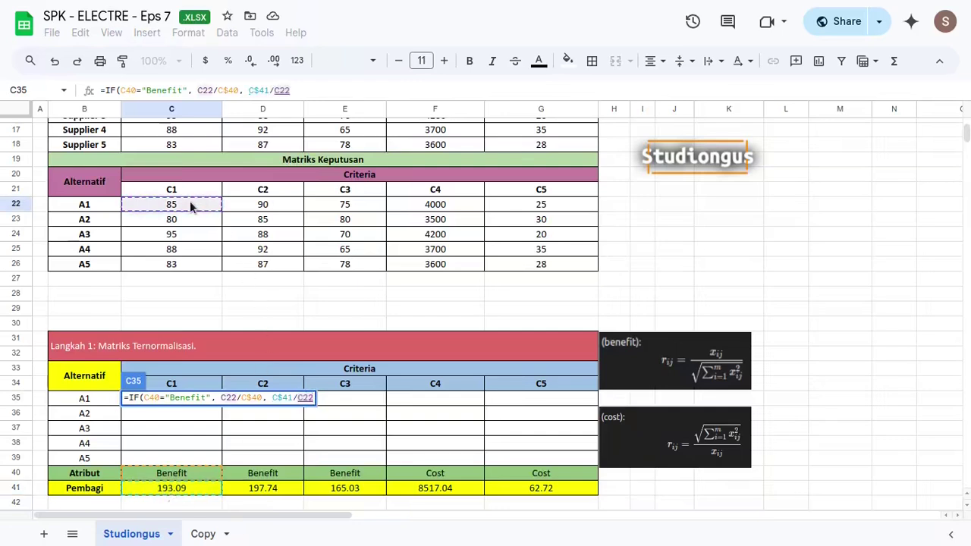
- Replace the C$40 divisor in the benefit branch of the C35 formula with C$41 and enter the formula
double_click(250, 397)
key("BackSpace")
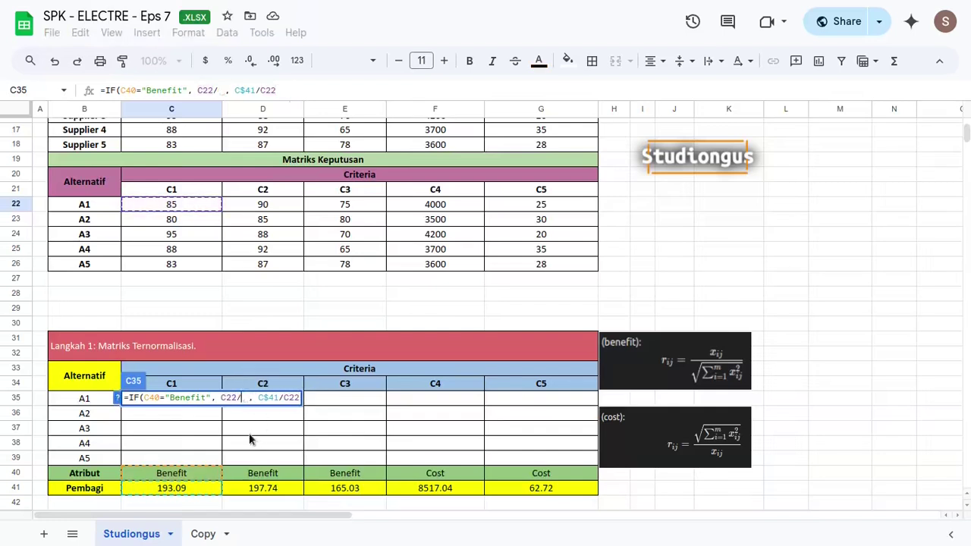
left_click(183, 491)
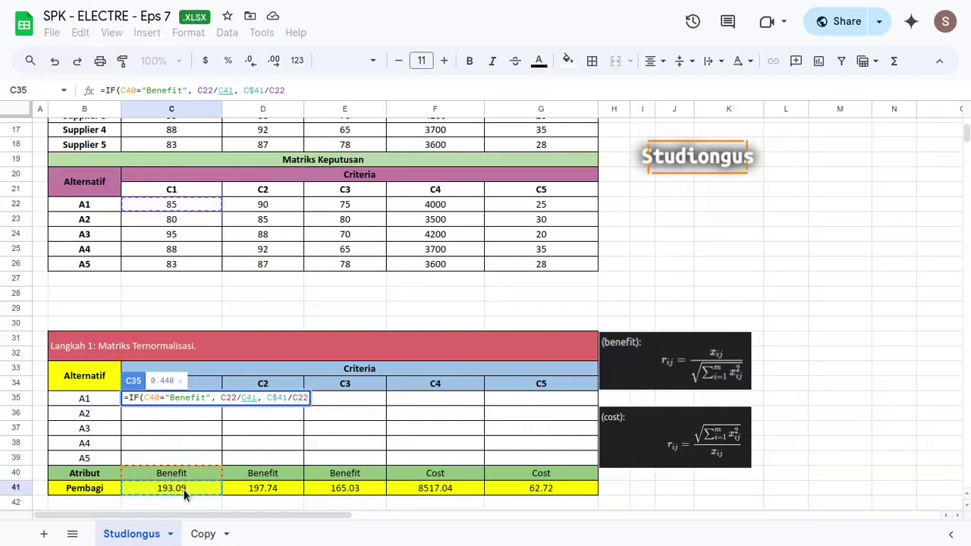
key("F4")
key("F4")
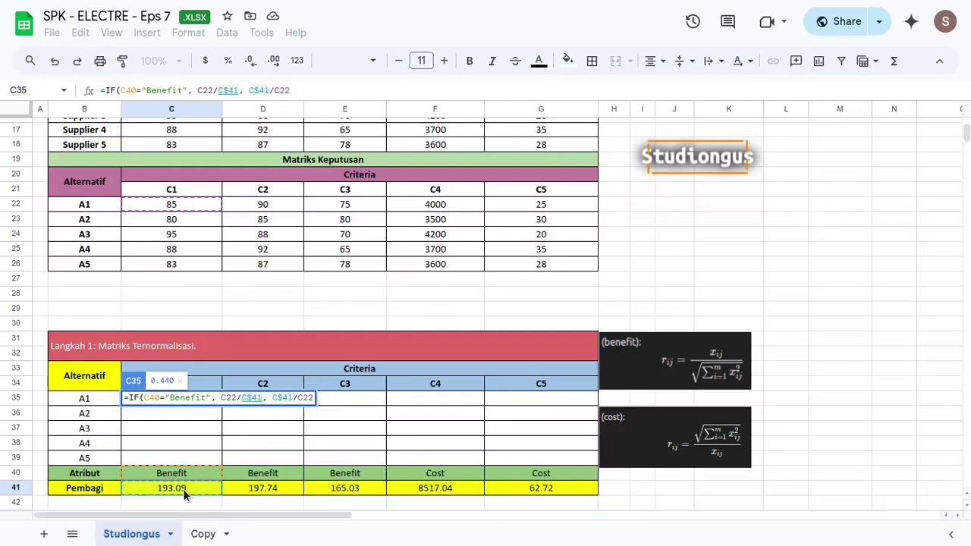
key("Return")
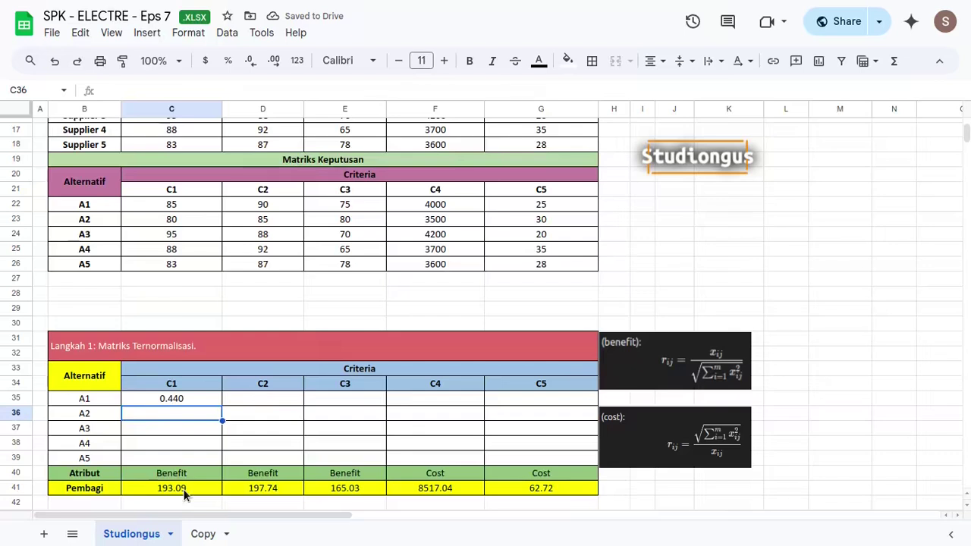
- Lock the row of the attribute reference in the C35 condition so that it reads C$40="Benefit"
key("Up")
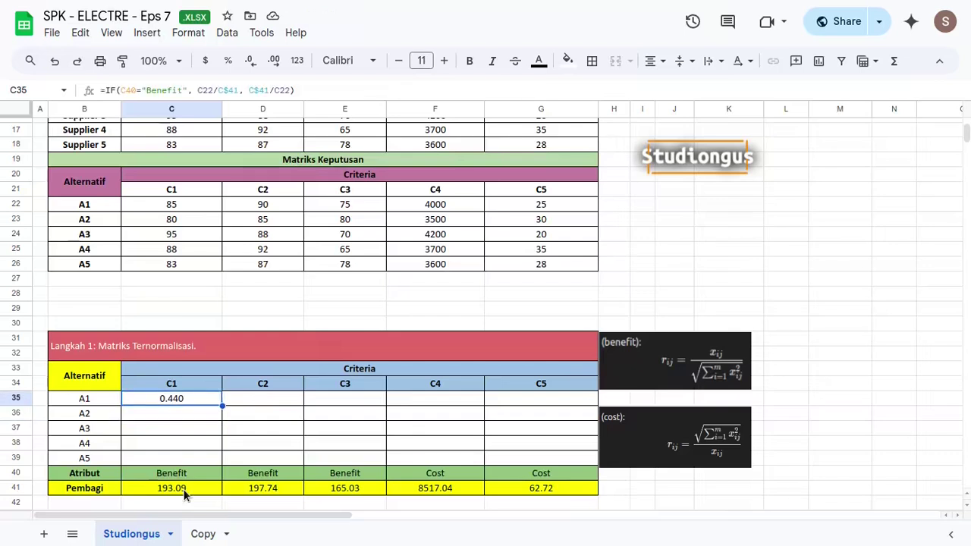
key("F2")
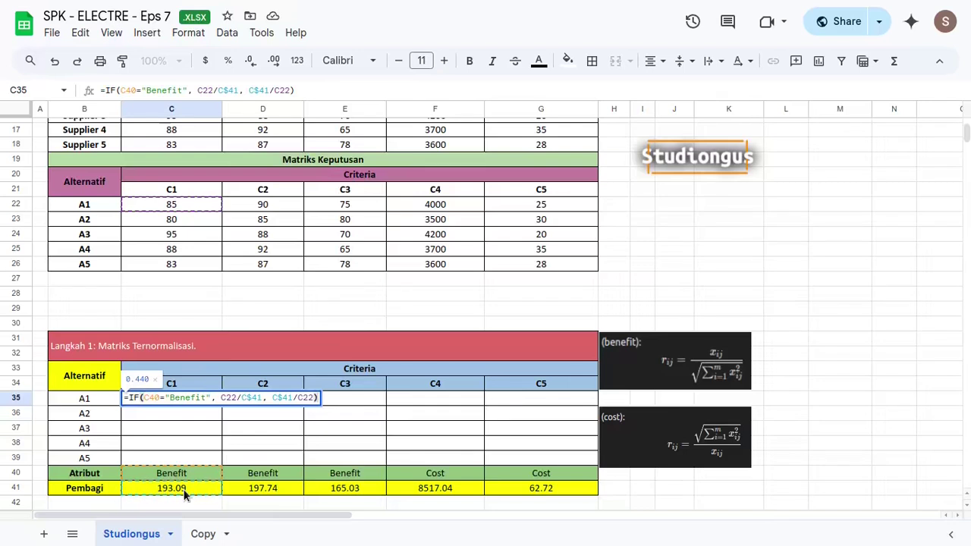
scroll(194, 487, "up", 1)
left_click(157, 405)
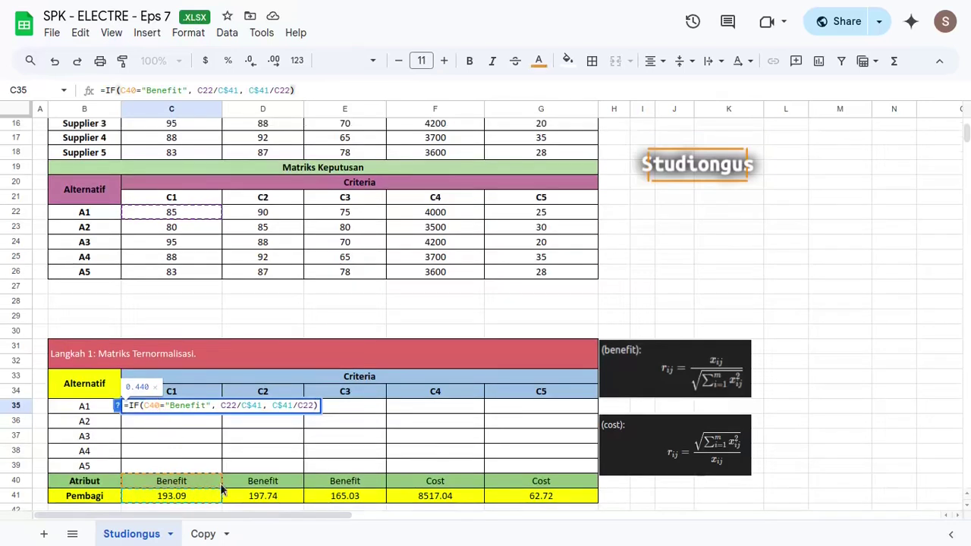
type("$")
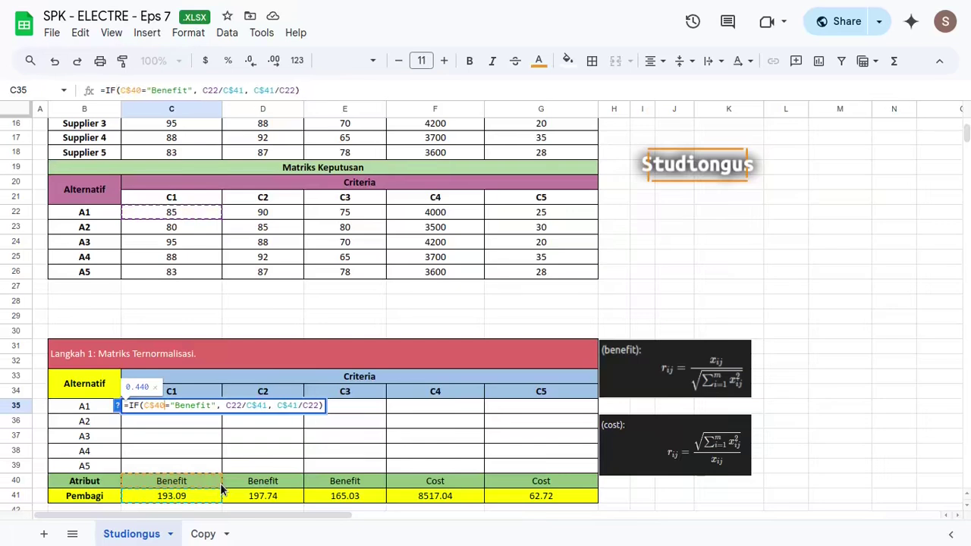
key("Return")
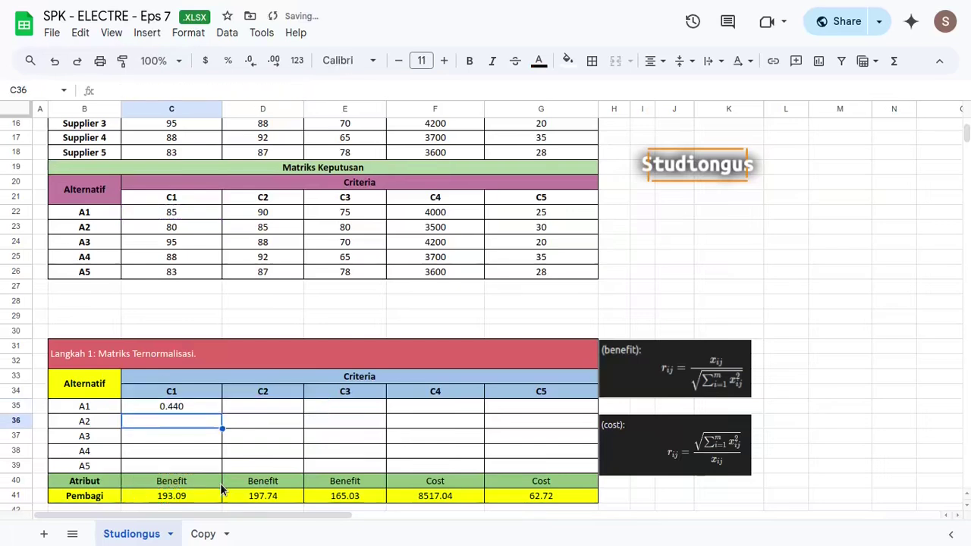
- Fill the C35 normalization formula down to C39 for alternatives A2 to A5
key("Up")
key("shift+Down")
key("shift+Down")
key("shift+Down")
key("shift+Down")
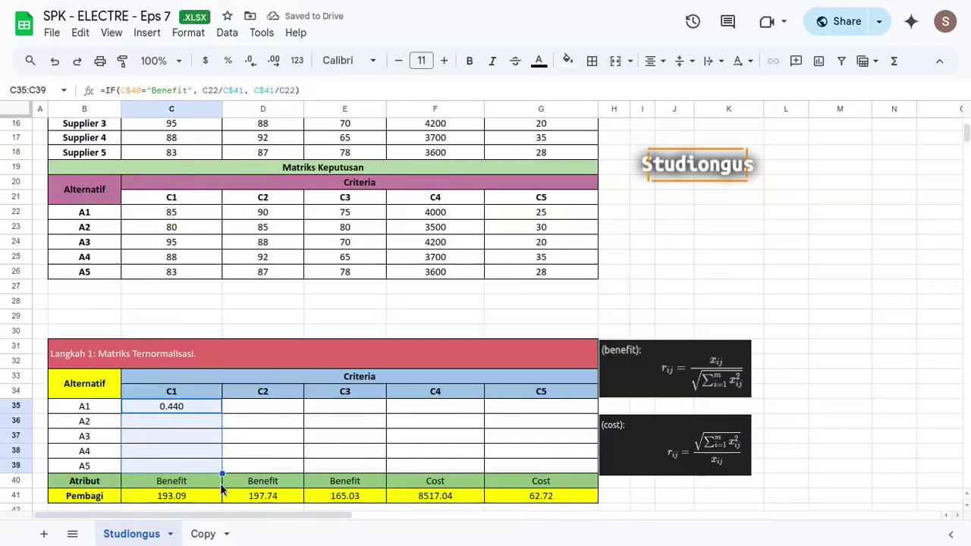
key("ctrl+d")
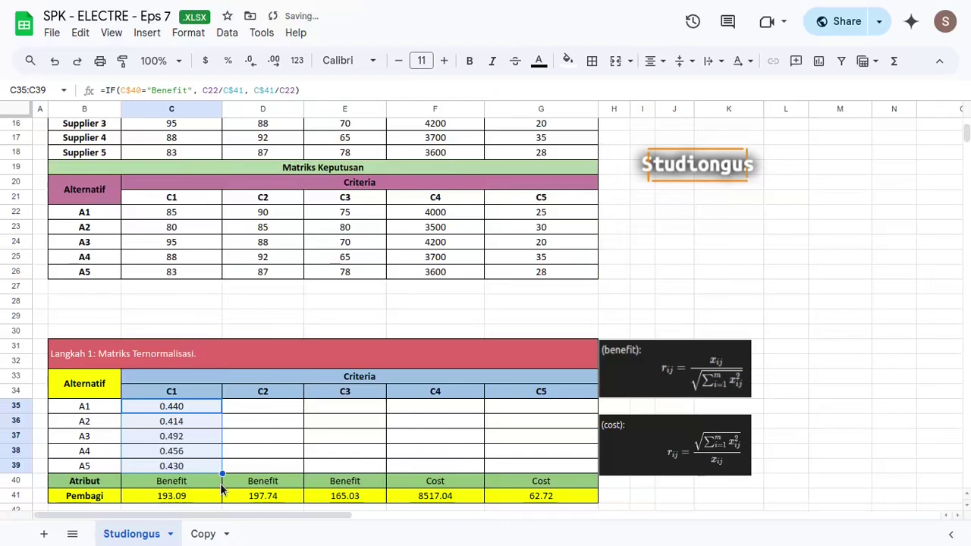
- Fill the C1 normalization formulas across to column G to complete the normalized matrix C35:G39
key("shift+Right")
key("shift+Right")
key("shift+Right")
key("shift+Right")
key("ctrl+r")
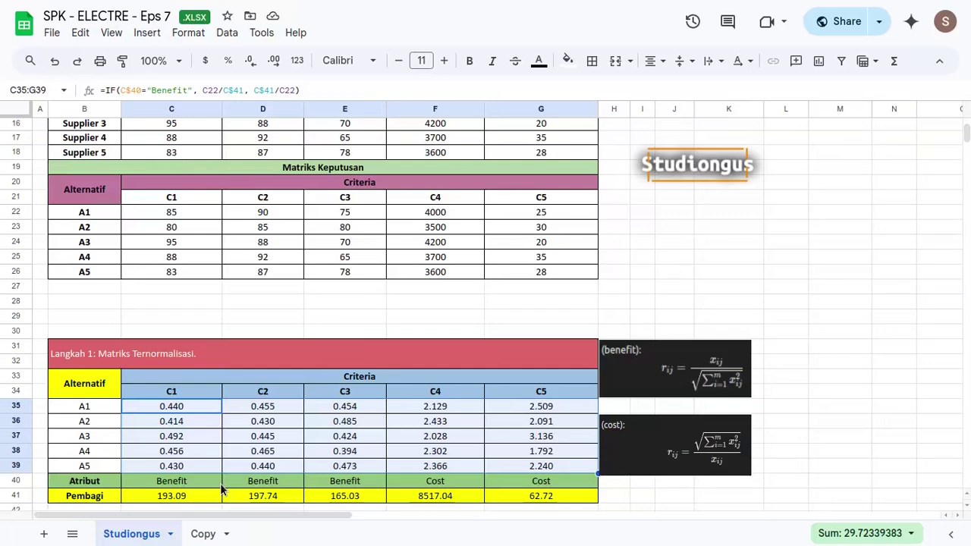
- Compare the r matrix in C44:G48 with the normalized values in C35:G39
scroll(322, 336, "down", 2)
scroll(322, 333, "down", 2)
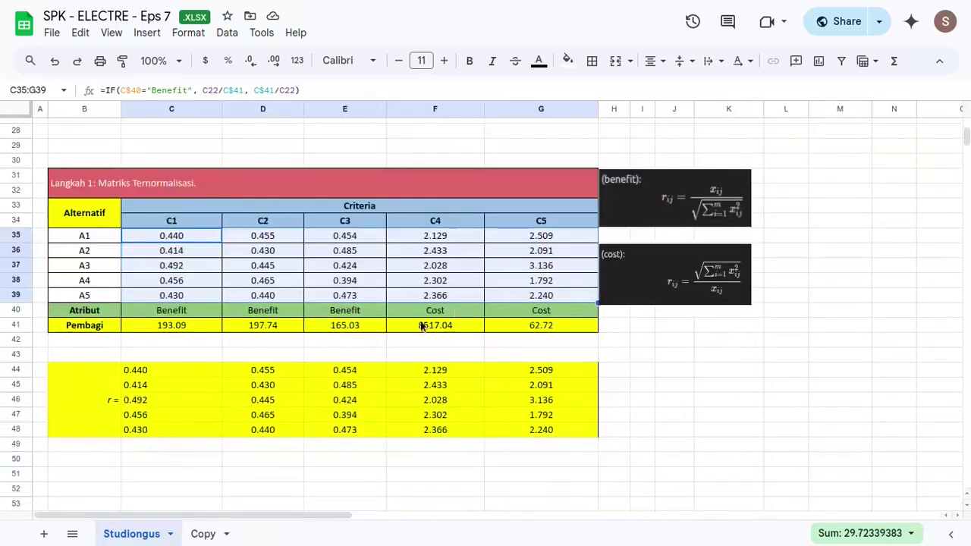
left_click(203, 372)
left_click_drag(211, 394, 534, 429)
left_click(192, 447)
left_click_drag(172, 235, 543, 296)
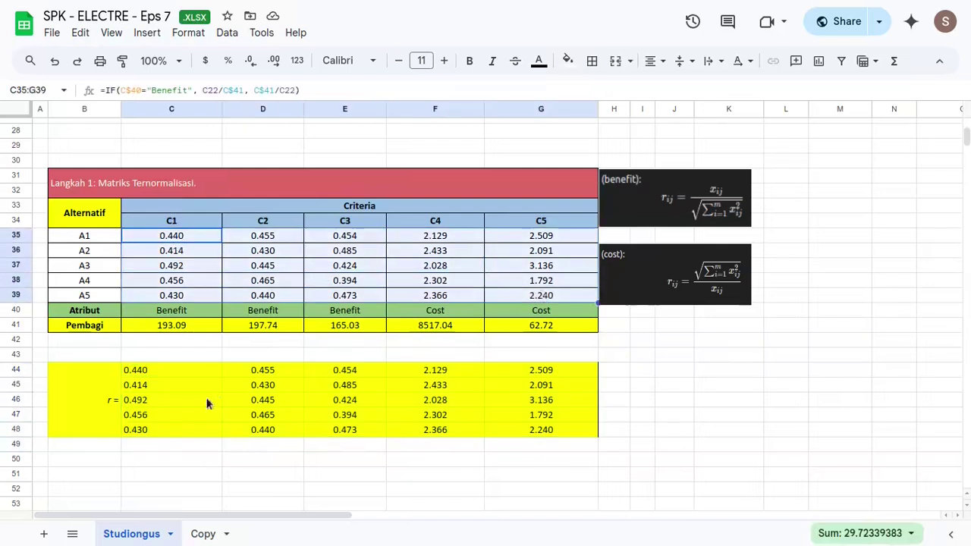
left_click_drag(182, 372, 534, 430)
left_click(100, 430)
- Center the values of the r matrix in C44:G48 horizontally
left_click_drag(149, 375, 531, 430)
left_click_drag(160, 393, 540, 430)
key("ctrl+shift+l")
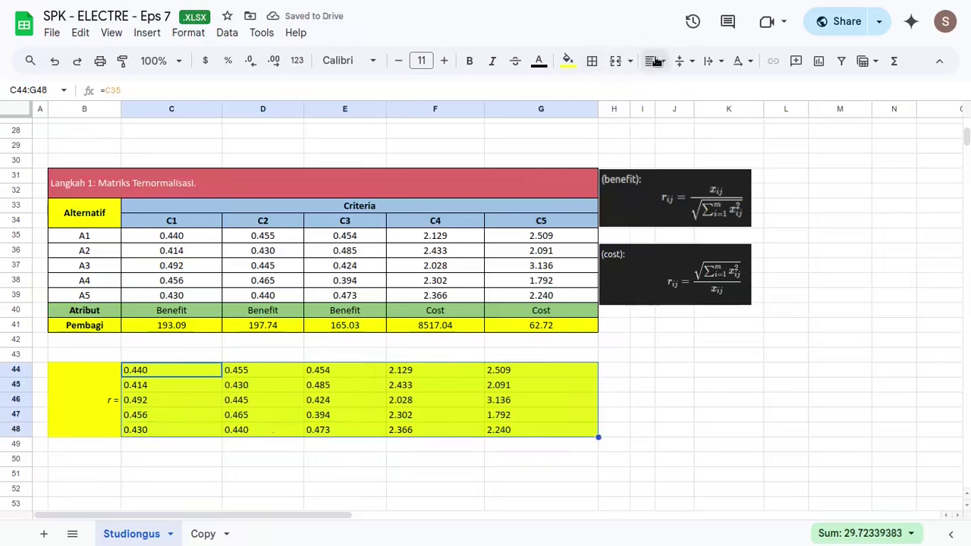
key("ctrl+shift+e")
left_click(372, 387)
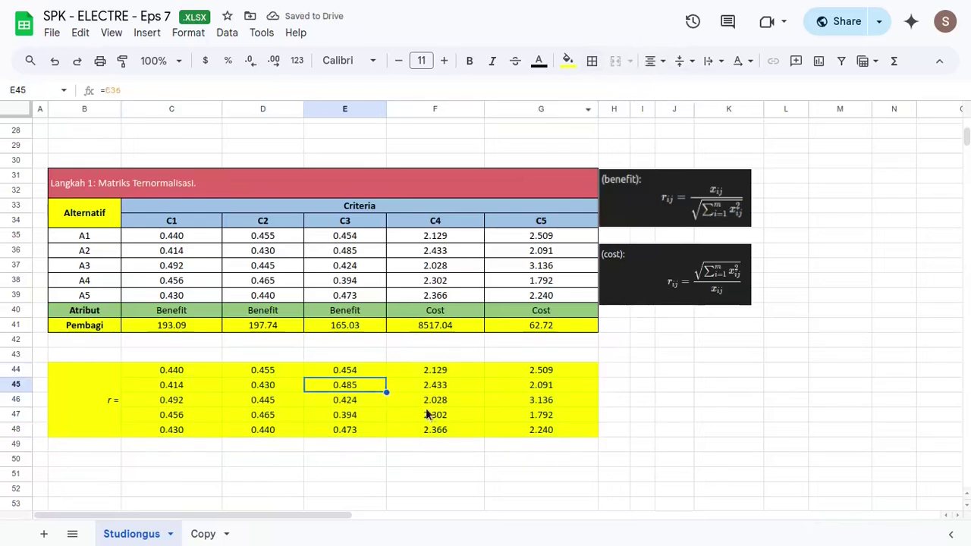
- Add a left border to C44:C48 and a right border to G44:G48 to bracket the r matrix
left_click_drag(190, 368, 186, 427)
left_click(592, 61)
left_click(599, 117)
left_click_drag(540, 369, 540, 429)
left_click(592, 61)
left_click(648, 115)
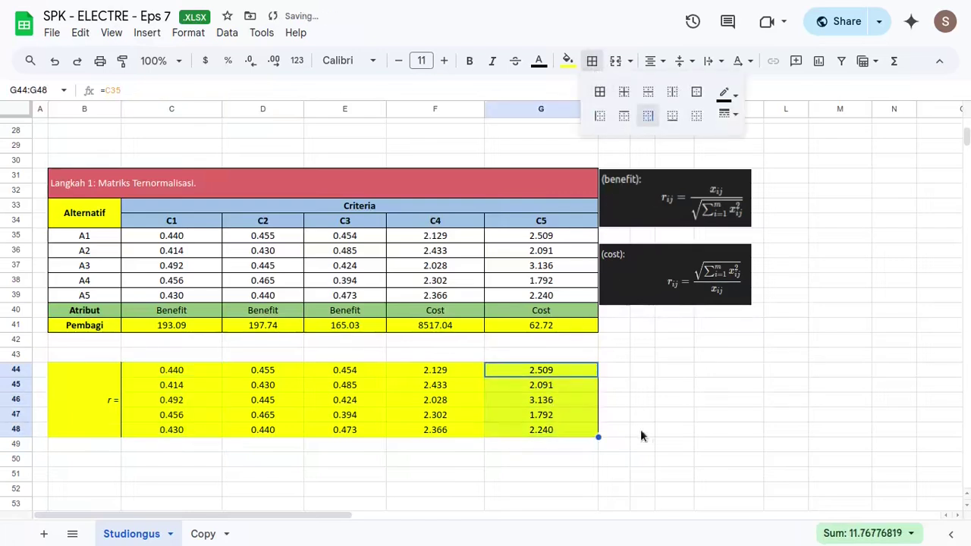
left_click(640, 429)
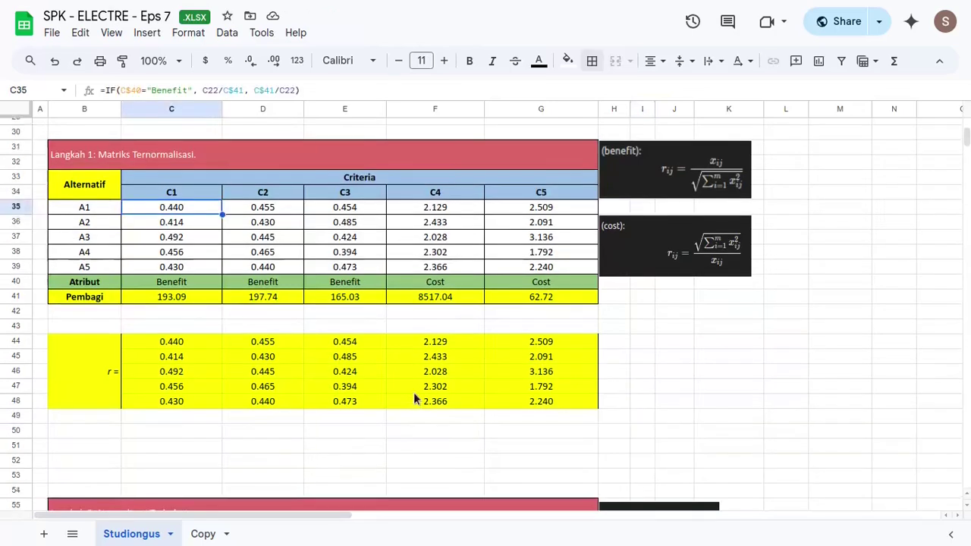
- Examine the empty weighted normalization table in Langkah 2, its formula image, and the normalized values it draws on
scroll(412, 392, "down", 1)
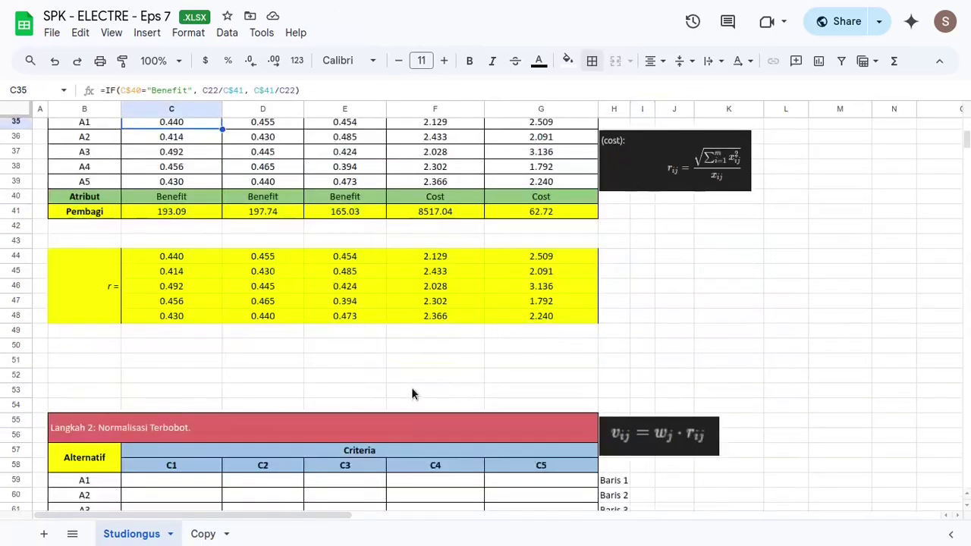
scroll(426, 362, "down", 1)
scroll(426, 362, "down", 2)
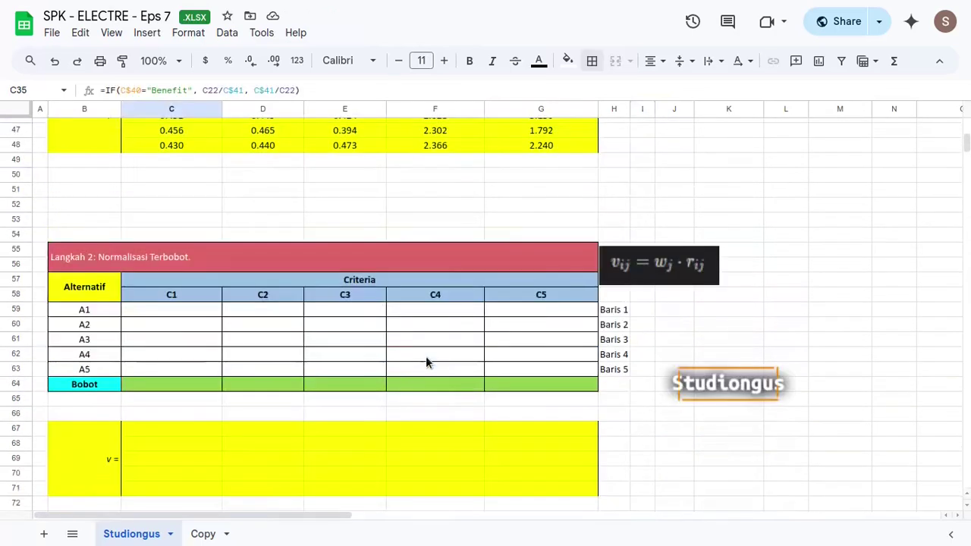
left_click(262, 173)
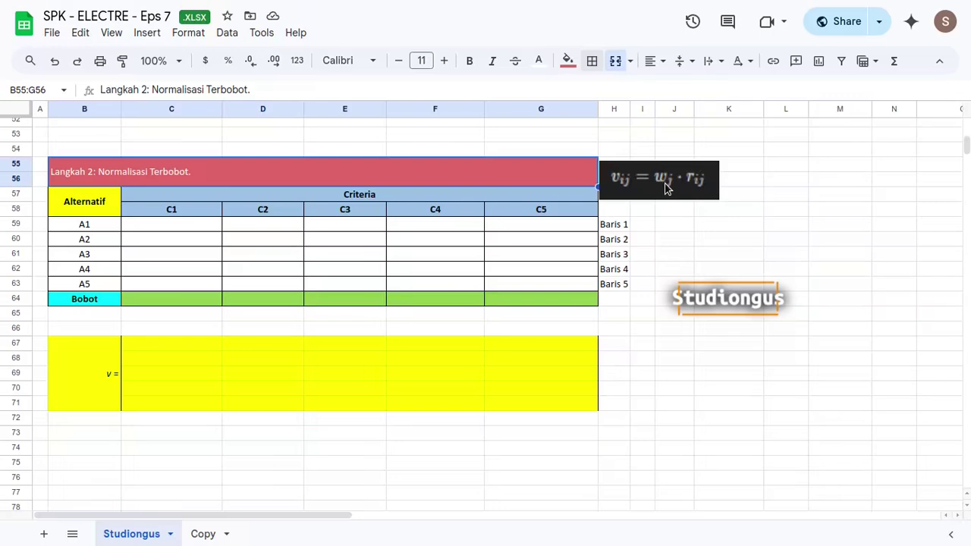
left_click(172, 226)
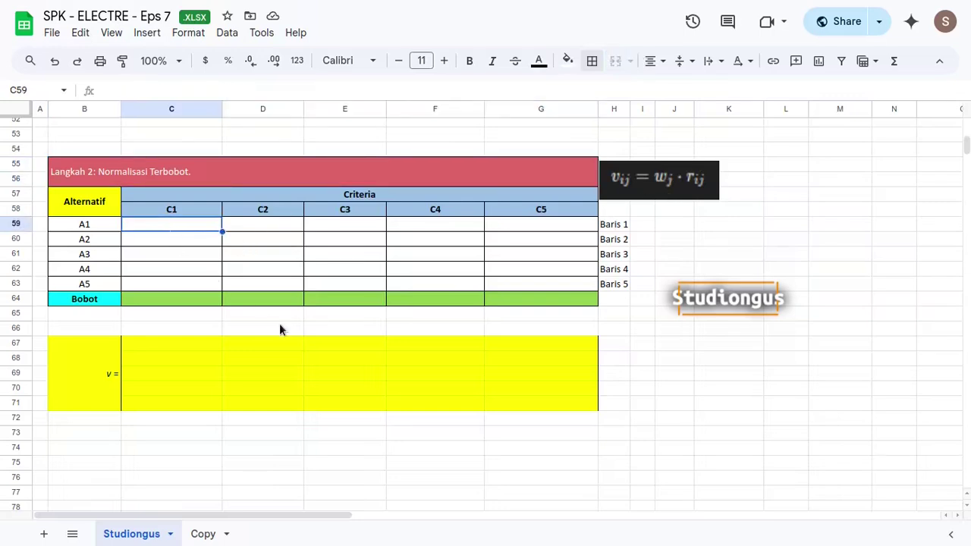
scroll(279, 323, "up", 1)
scroll(207, 182, "up", 4)
left_click_drag(180, 257, 541, 332)
- Fill the Bobot row from C64 by transposing the criteria weights in N6:N10 with TRANSPOSE
scroll(340, 397, "down", 4)
left_click(169, 384)
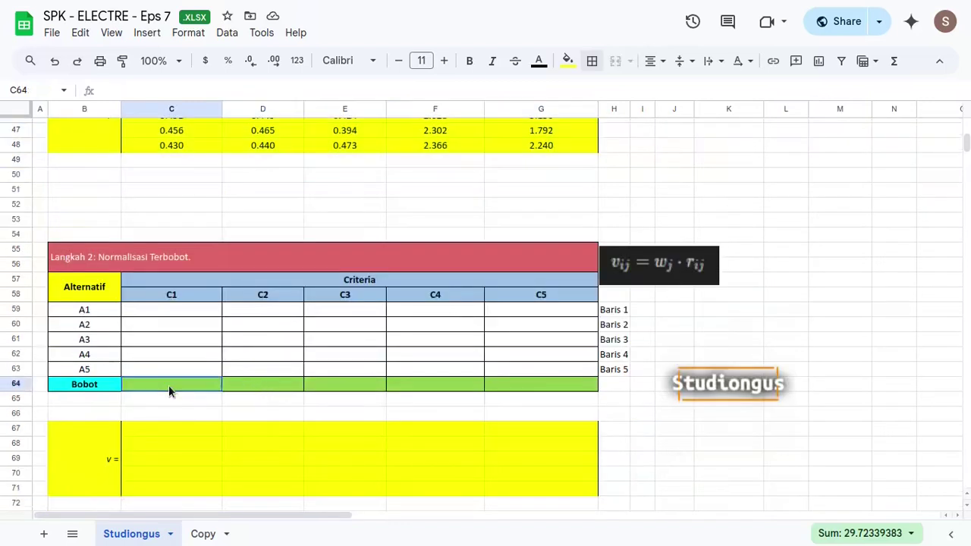
scroll(286, 366, "down", 2)
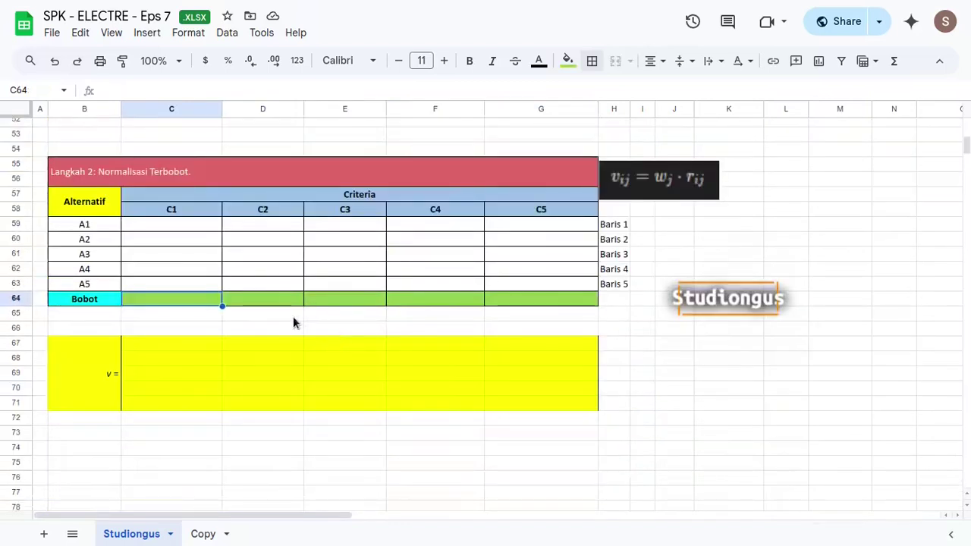
type("=trans")
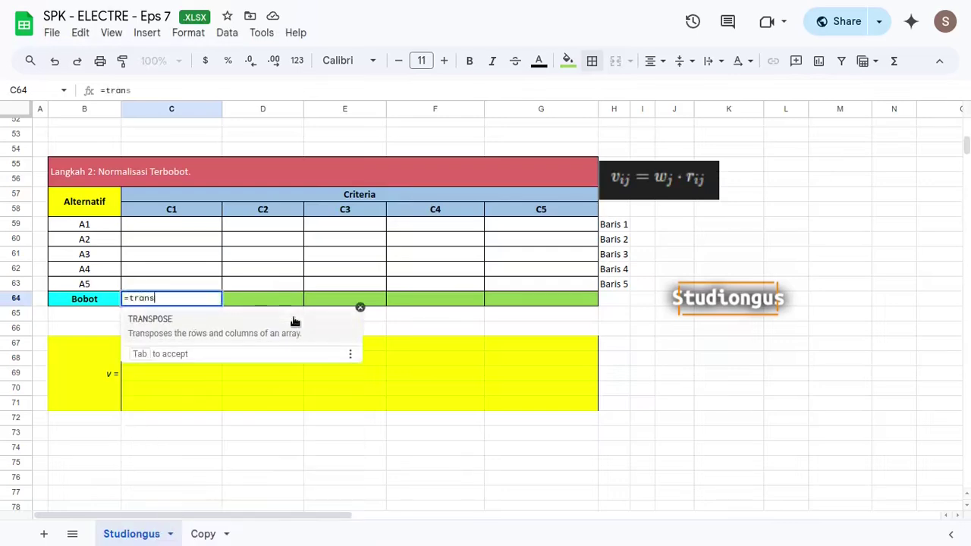
key("Tab")
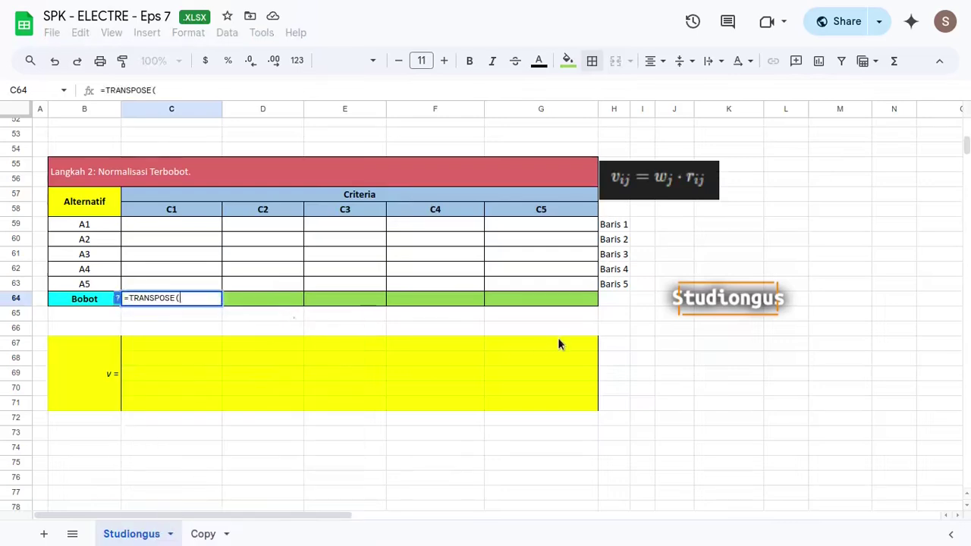
scroll(558, 338, "up", 11)
scroll(576, 337, "up", 6)
left_click_drag(893, 211, 905, 268)
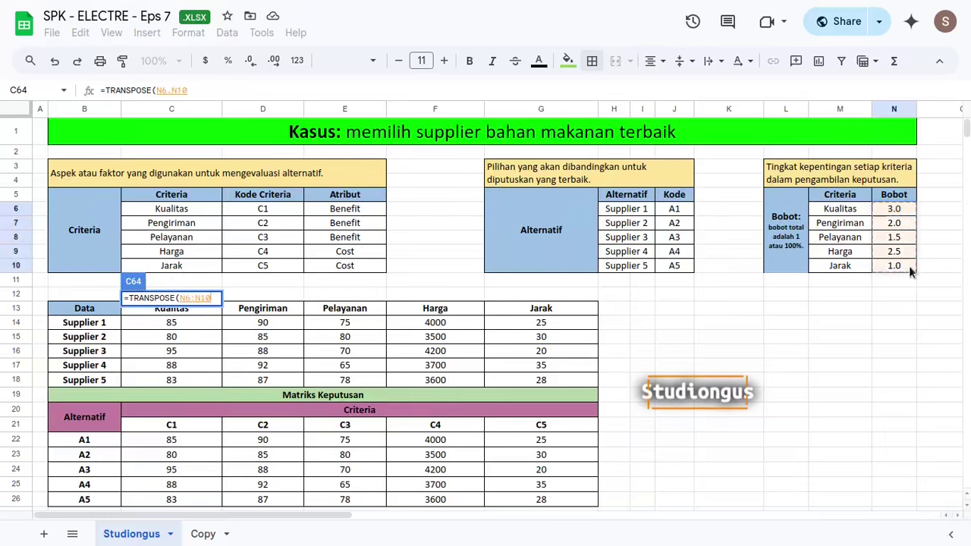
key("Return")
scroll(455, 325, "down", 2)
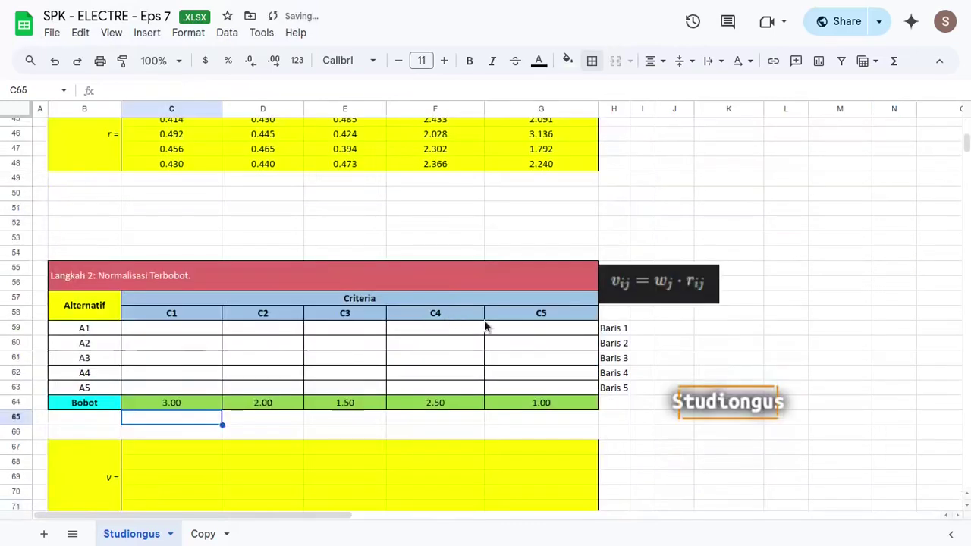
- Enter the weighted normalization formula =C$64*C35 in C59 for alternative A1 under C1
scroll(488, 324, "down", 2)
left_click(209, 246)
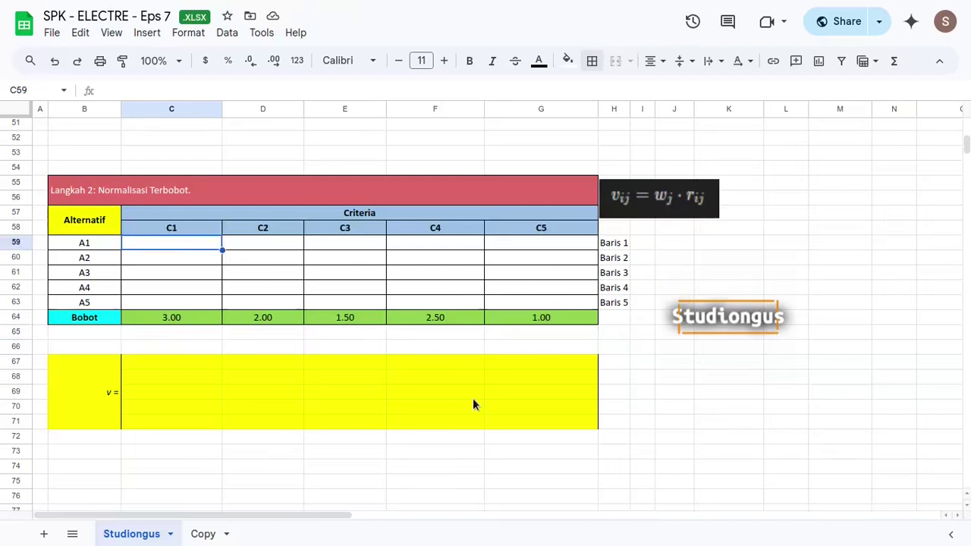
type("=")
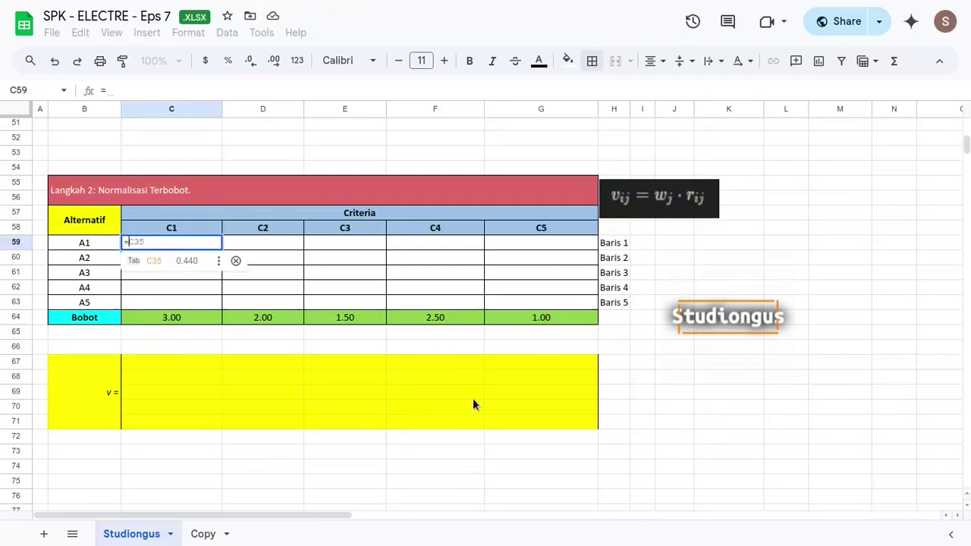
left_click(165, 319)
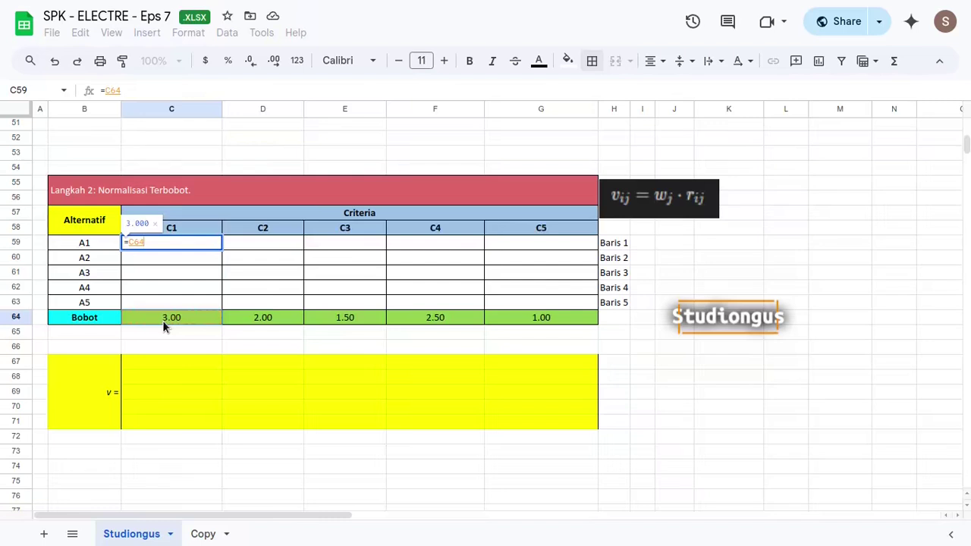
key("F4")
key("F4")
type("*")
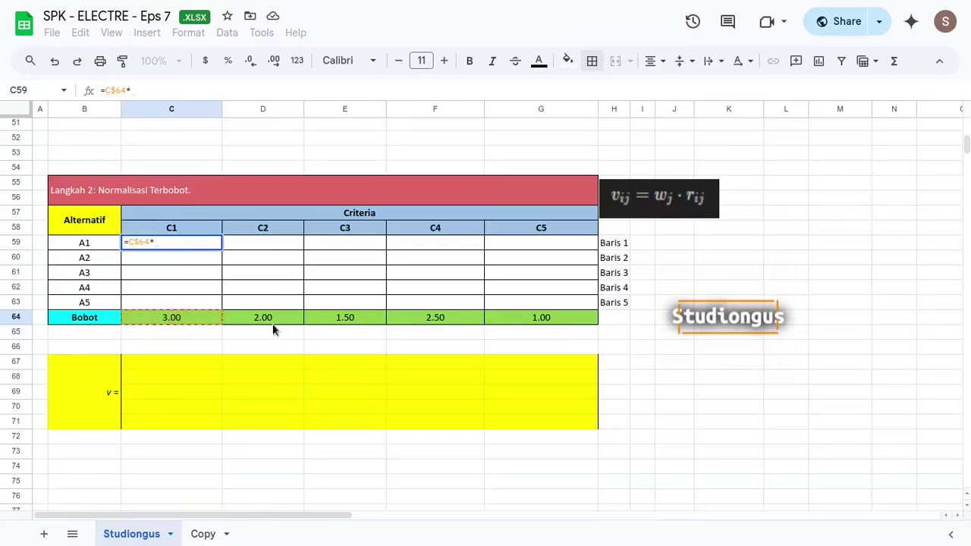
scroll(272, 323, "up", 3)
left_click(177, 141)
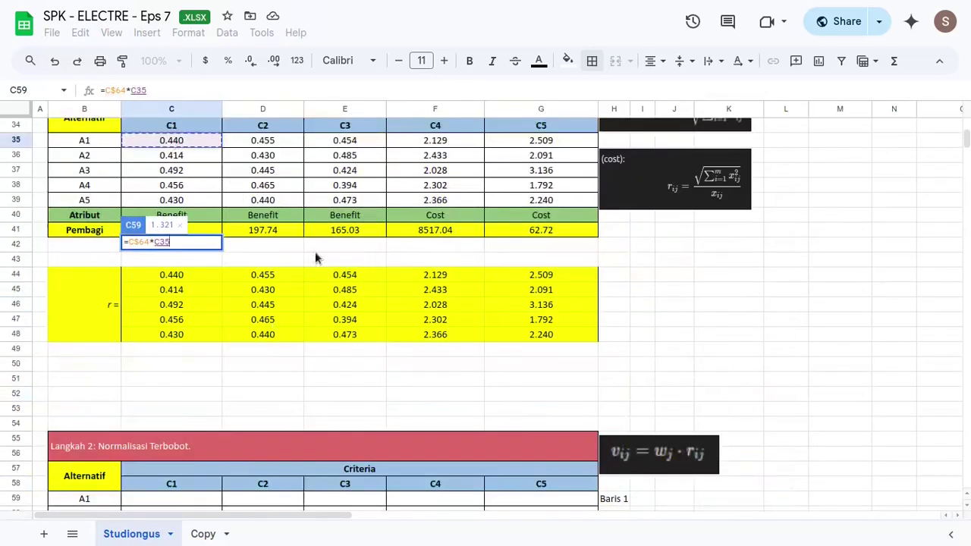
scroll(283, 295, "down", 2)
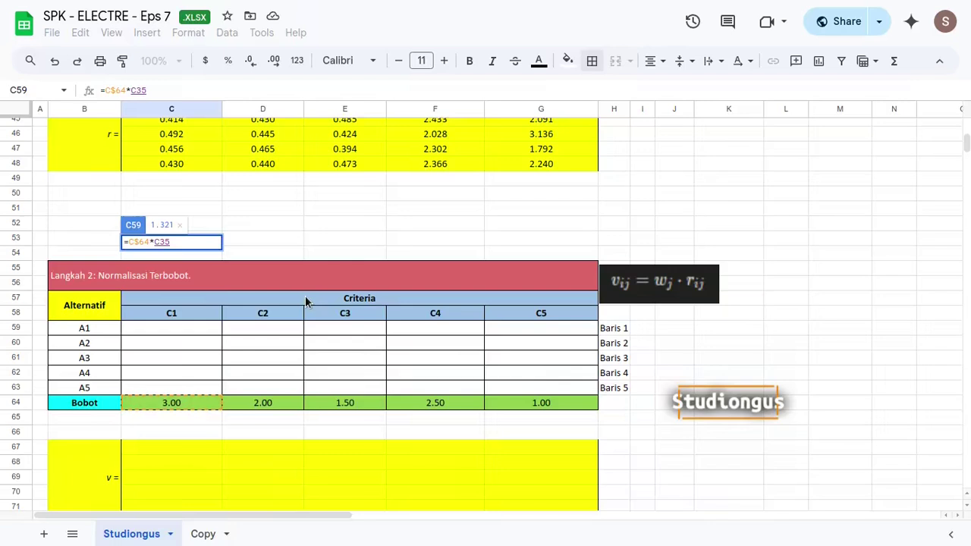
key("Return")
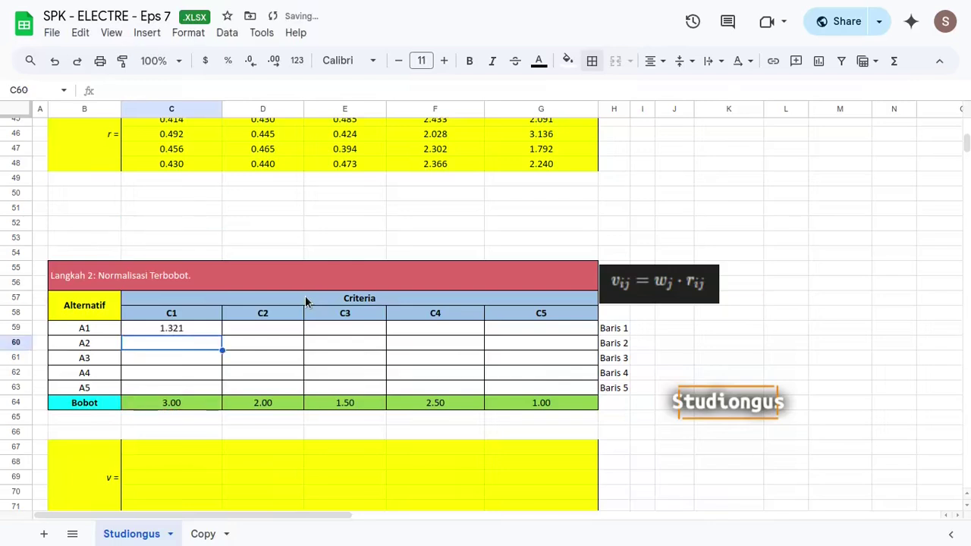
- Fill the C59 weighted formula down to C63 for alternatives A2 to A5
key("Up")
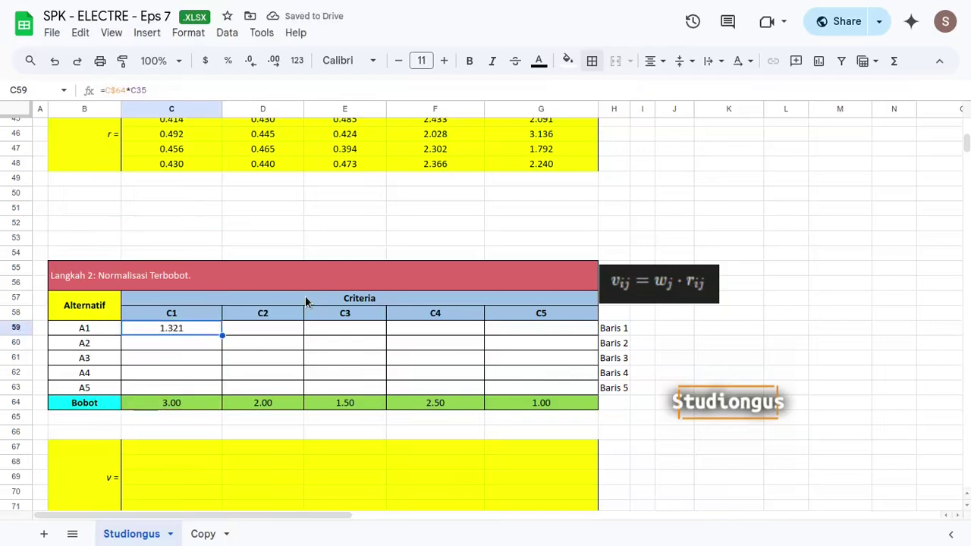
key("shift+Down")
key("shift+Down")
key("shift+Down")
key("shift+Down")
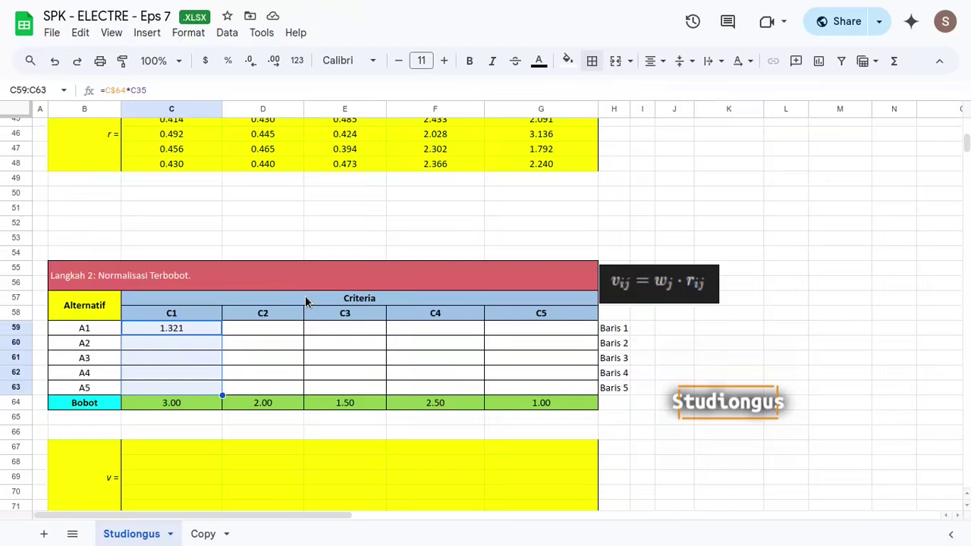
key("ctrl+d")
- Fill the C1 weighted formulas across to column G to complete the weighted matrix C59:G63
key("shift+Right")
key("shift+Right")
key("shift+Right")
key("shift+Right")
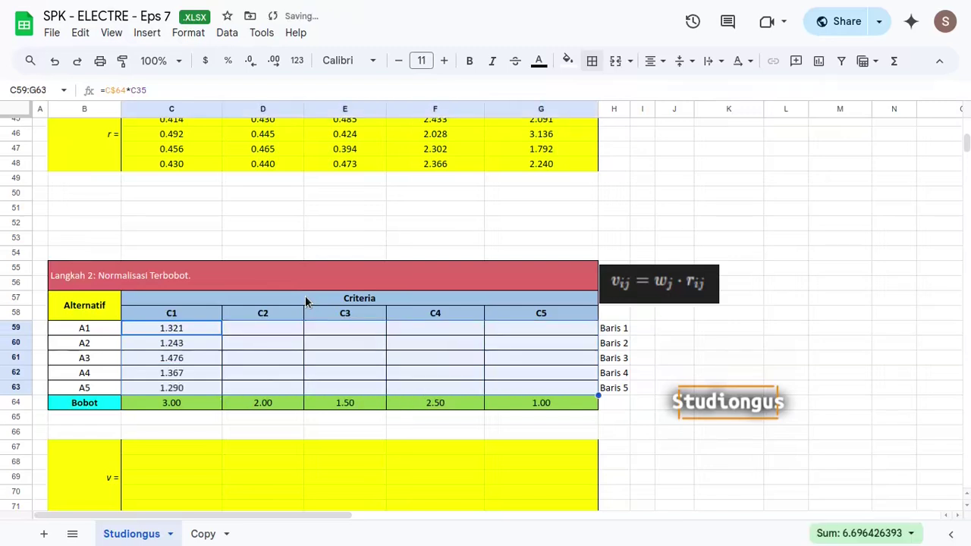
key("ctrl+r")
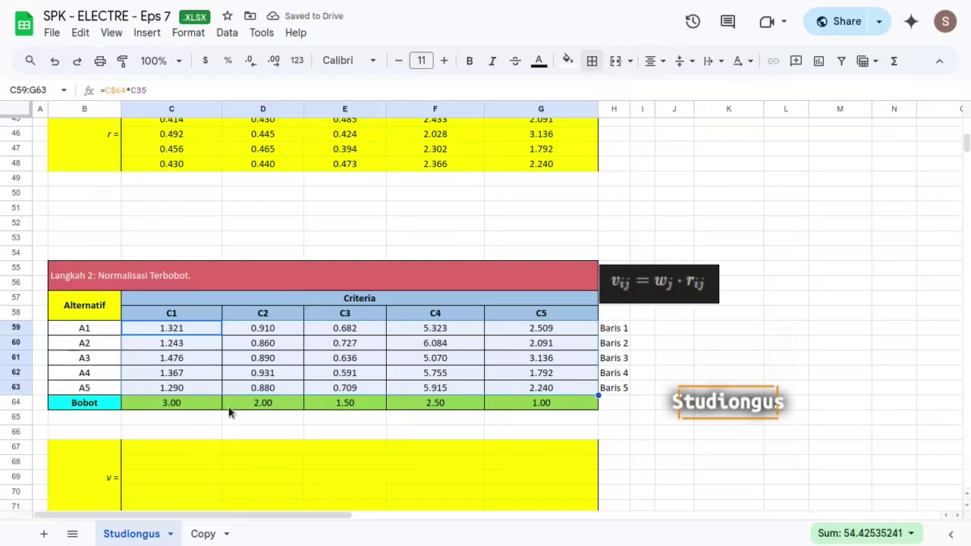
left_click(265, 408)
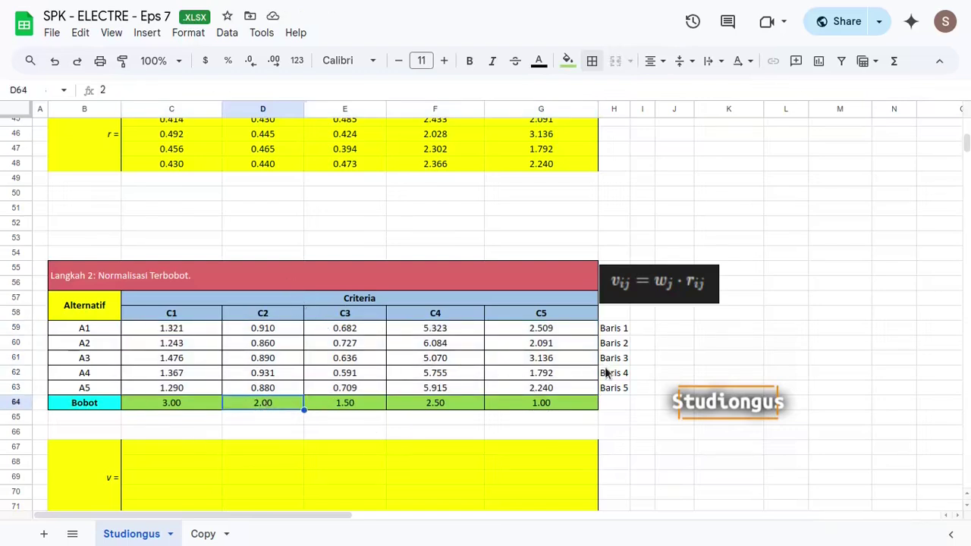
- Link the first cell of the v matrix, C67, to the weighted value in C59 with =C59
scroll(428, 309, "down", 3)
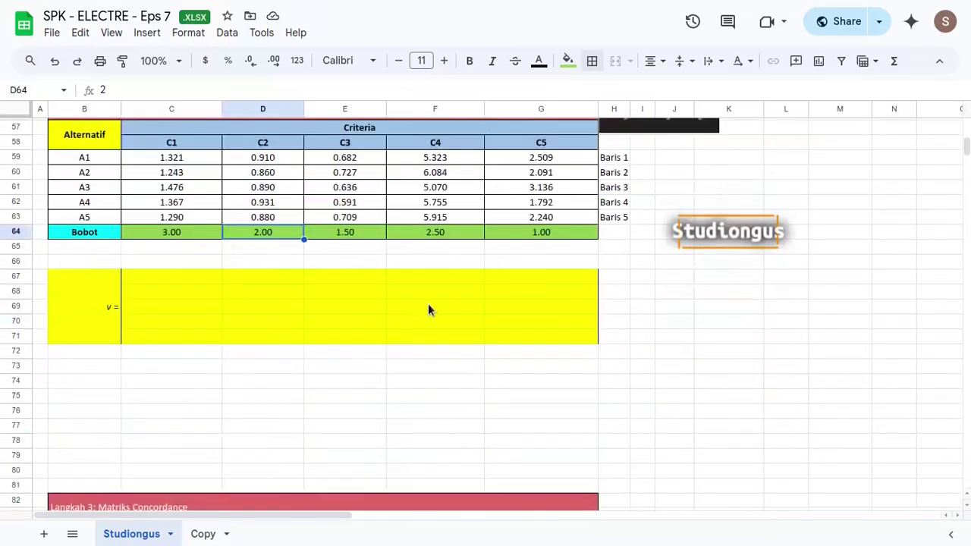
scroll(428, 310, "up", 2)
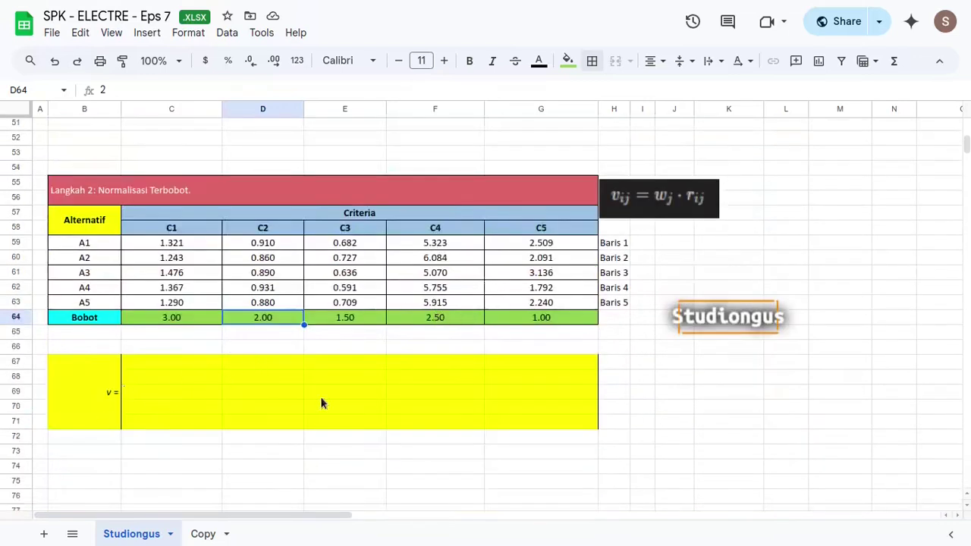
left_click(177, 361)
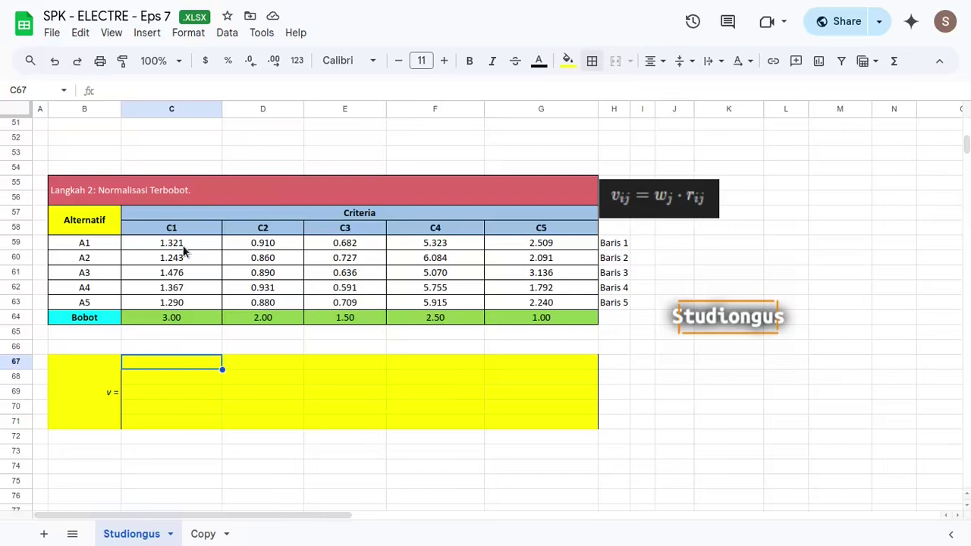
left_click_drag(183, 250, 583, 303)
left_click(165, 365)
type("=")
left_click(198, 245)
key("ctrl+Return")
- Fill the C67 reference down to row 71 and across to column G to complete the v matrix
key("shift+Down")
key("shift+Down")
key("shift+Down")
key("shift+Down")
key("ctrl+d")
key("shift+Right")
key("shift+Right")
key("shift+Right")
key("shift+Right")
key("ctrl+r")
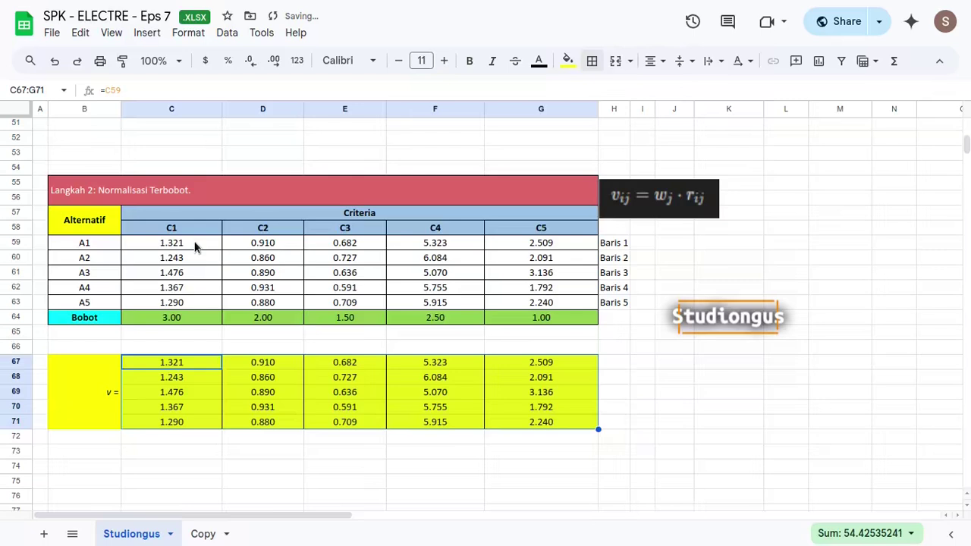
- Clear the v matrix's cell borders, keeping only a left border on C67:C71 and a right border on G67:G71
left_click(590, 60)
left_click_drag(182, 363, 190, 422)
left_click(591, 61)
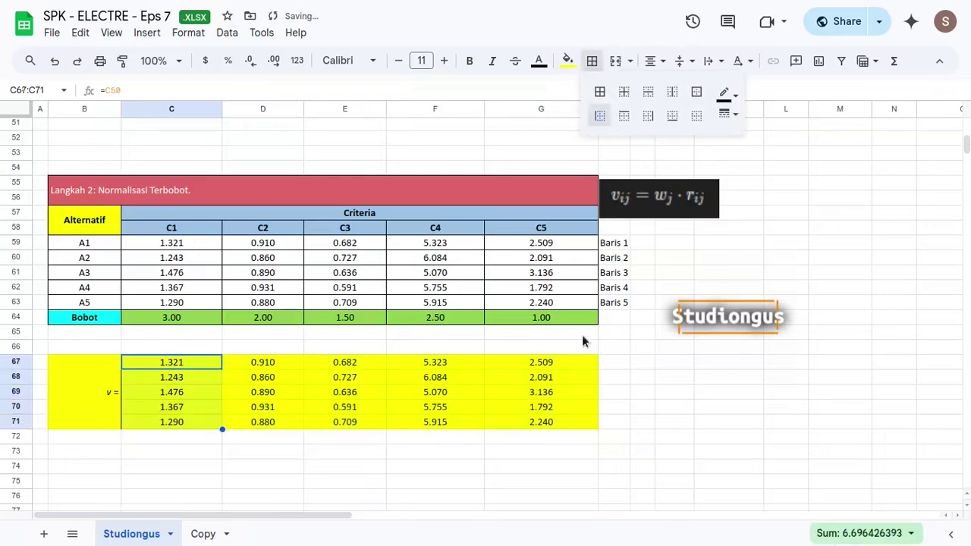
left_click_drag(540, 362, 559, 427)
left_click(591, 61)
left_click(648, 116)
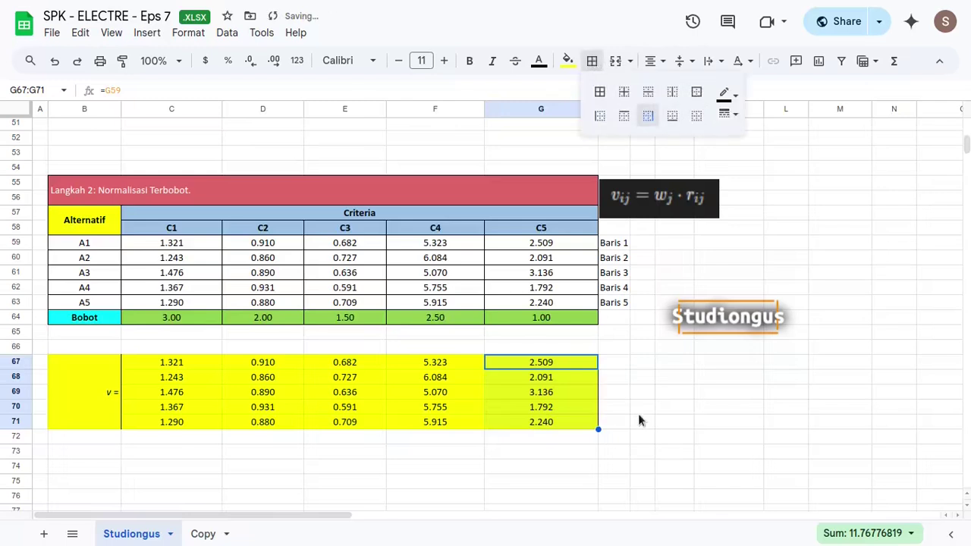
left_click(638, 414)
- Examine the Langkah 3 concordance table, including its criteria columns and alternative-pair rows
left_click(151, 190)
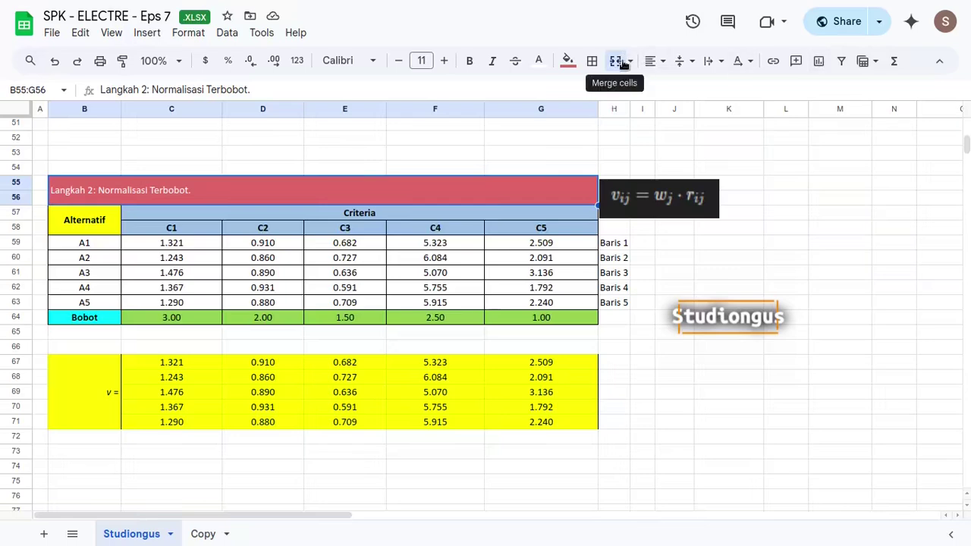
scroll(391, 319, "down", 6)
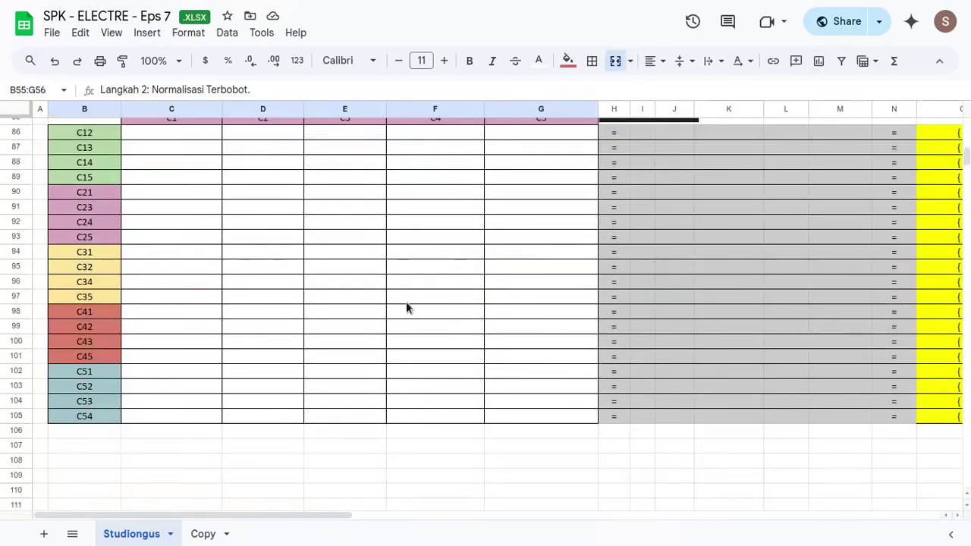
scroll(406, 306, "up", 1)
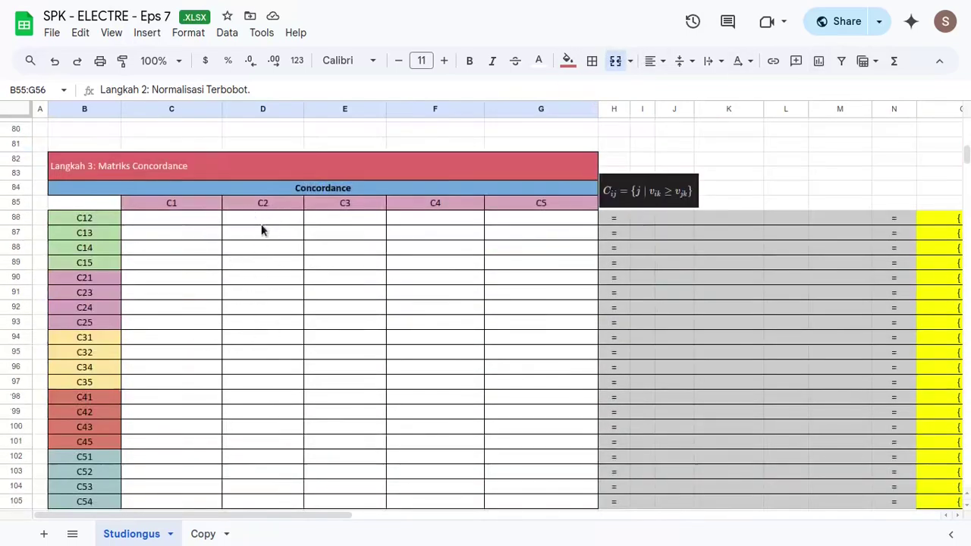
left_click(201, 171)
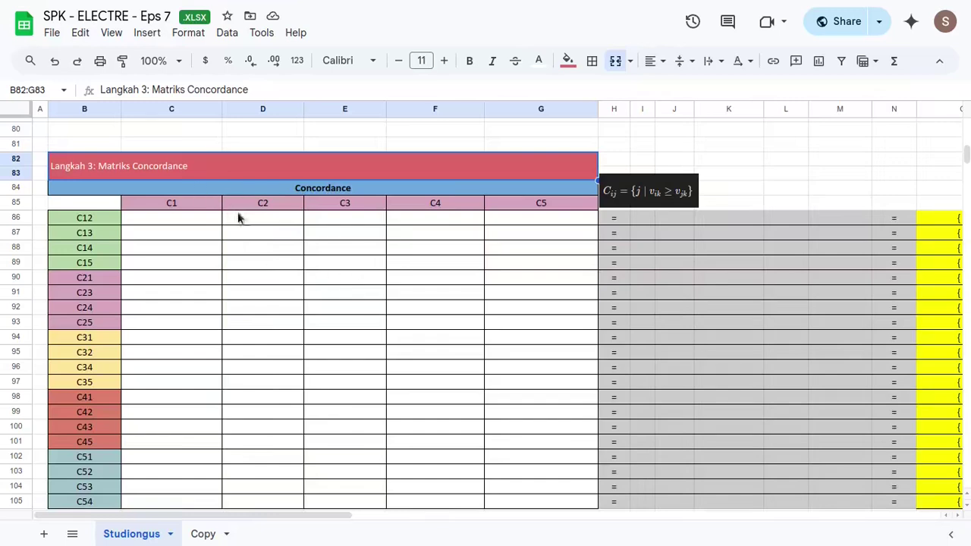
left_click(173, 204)
left_click_drag(173, 263, 561, 319)
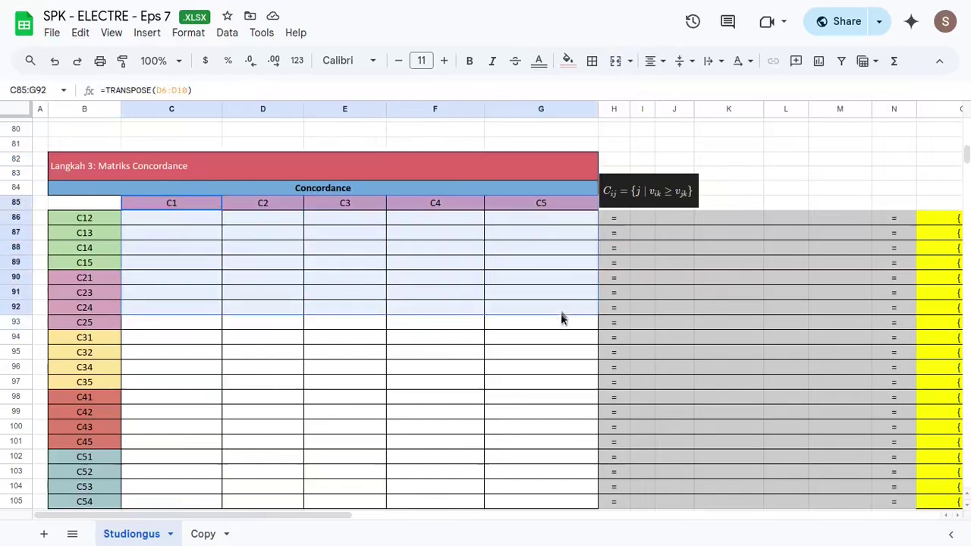
- Examine how criteria columns C1 to C5 line up with the pair rows from C12 onward and the concordance condition
left_click(169, 205)
left_click(174, 264, "shift")
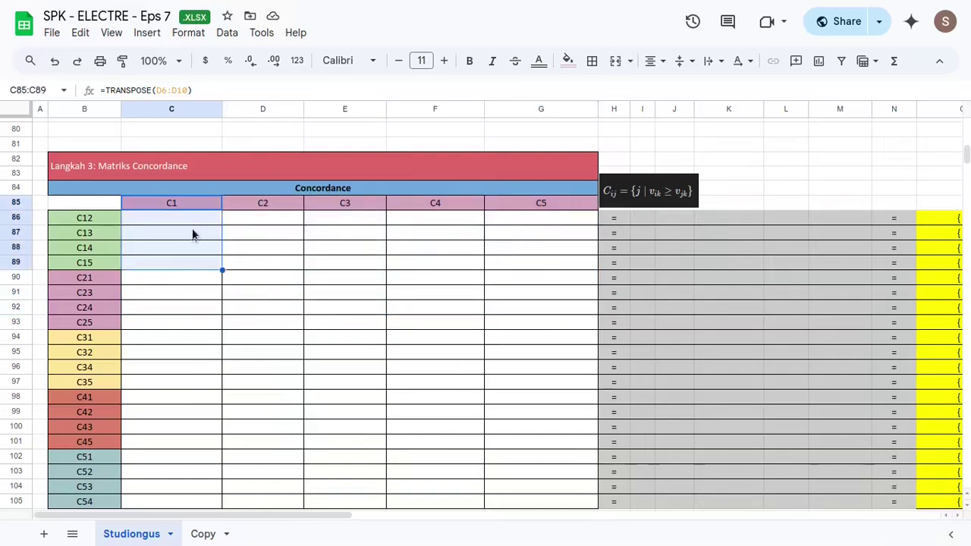
left_click_drag(263, 206, 277, 254)
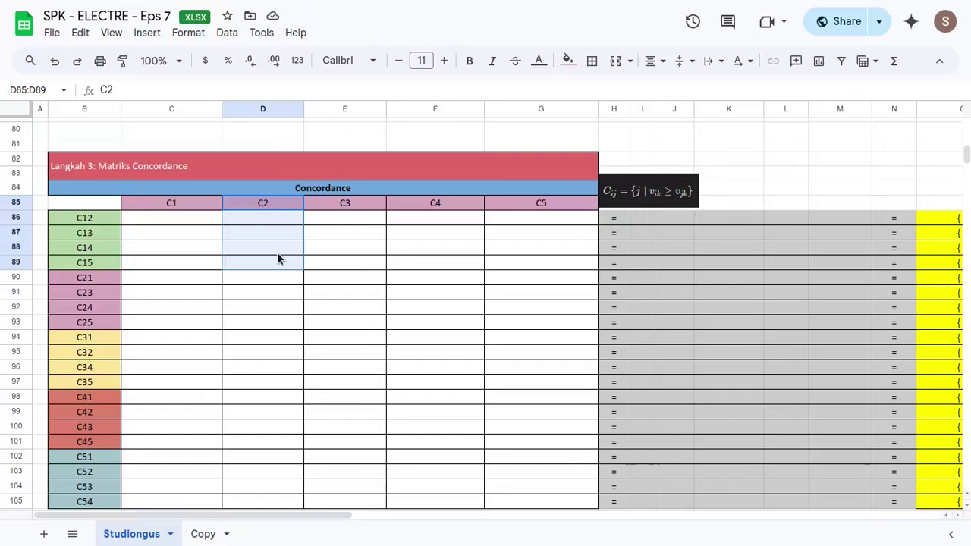
left_click_drag(345, 218, 351, 267)
left_click_drag(522, 218, 566, 265)
left_click(359, 307)
key("ctrl+z")
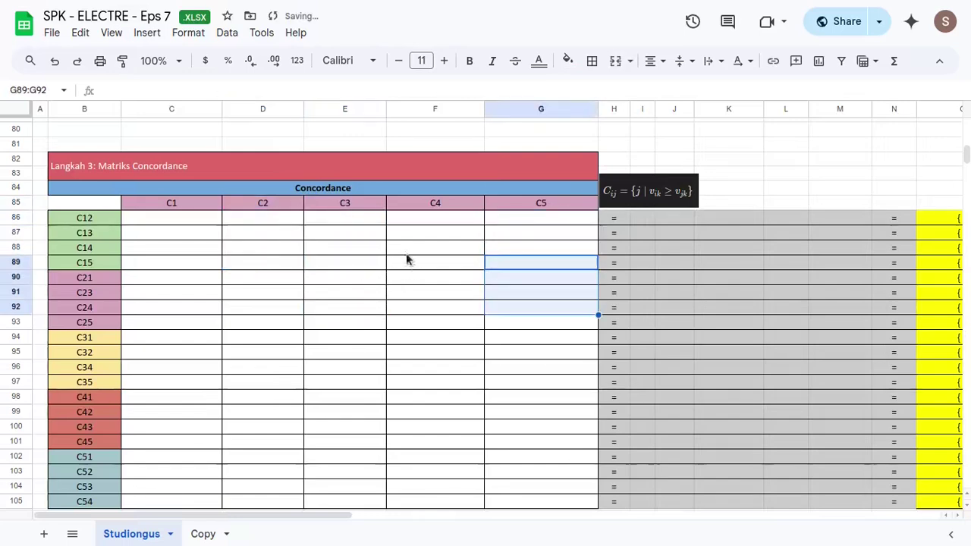
left_click(148, 215)
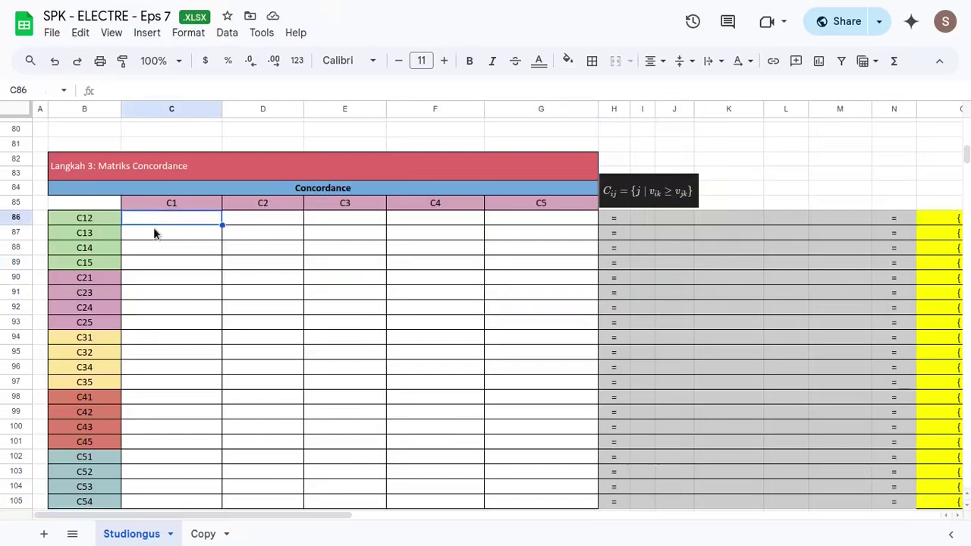
left_click(107, 218)
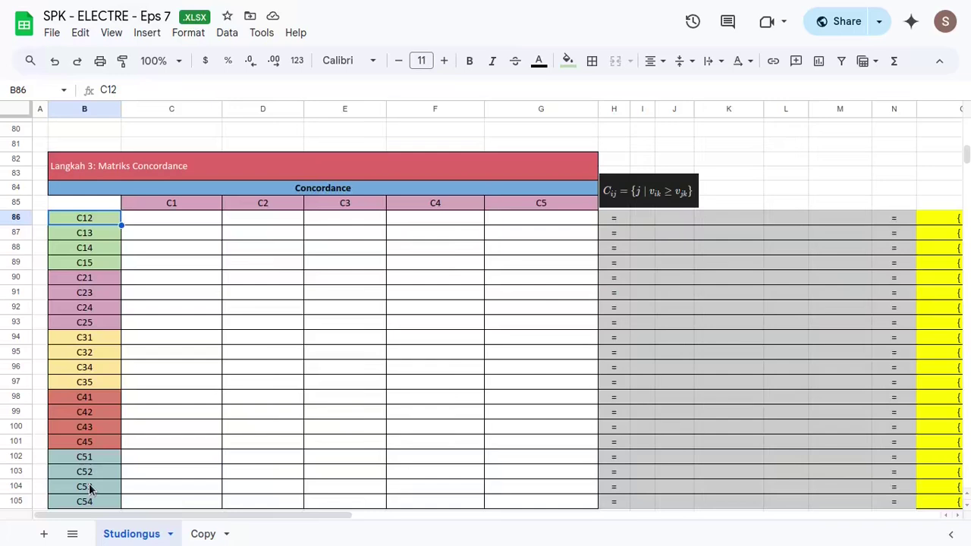
left_click(99, 279)
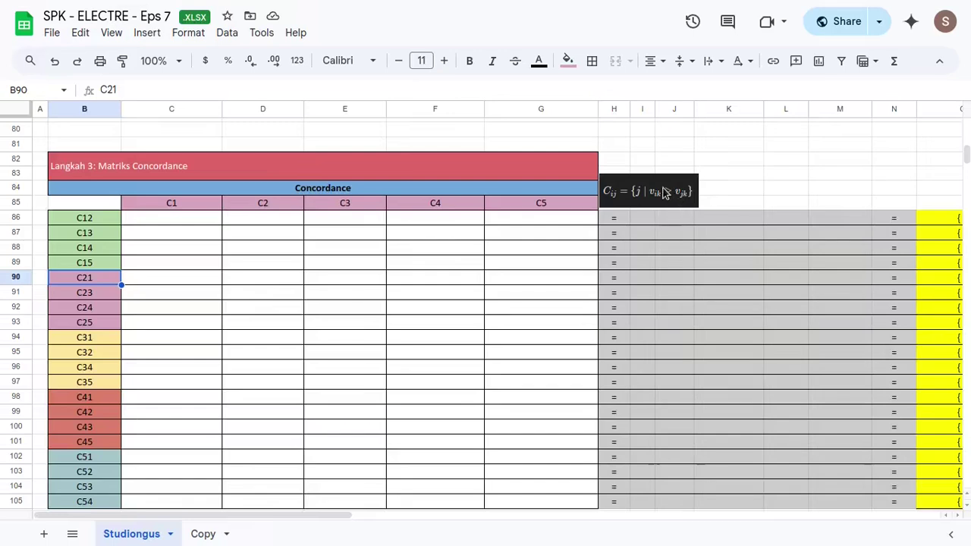
- Begin an IF formula in C86 with the condition C$59>=C60, locking the row of the A1 reference
left_click(156, 220)
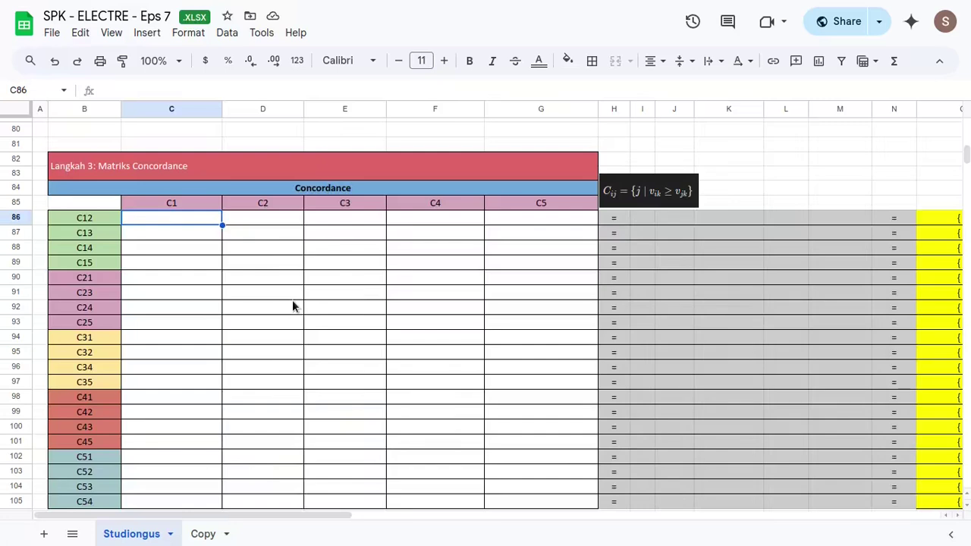
type("=IF(")
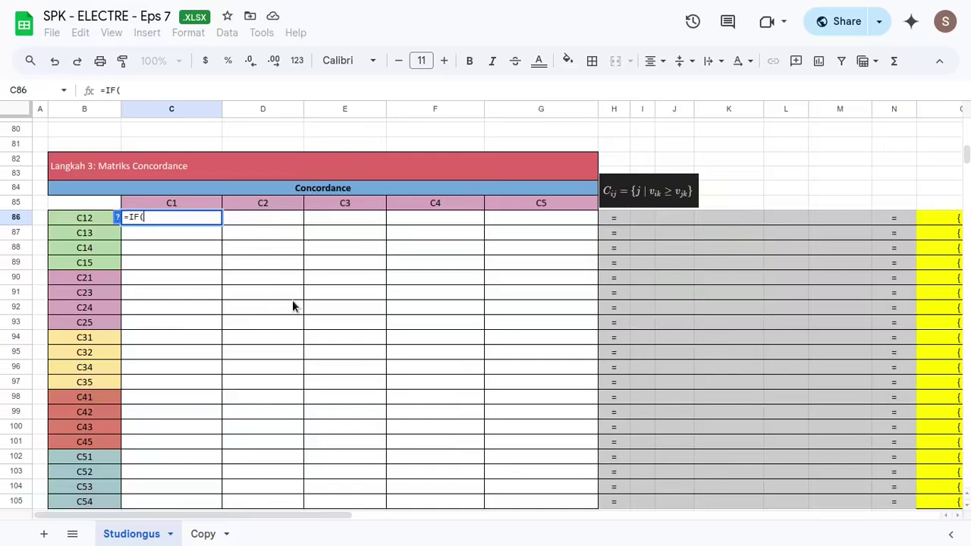
scroll(410, 393, "up", 5)
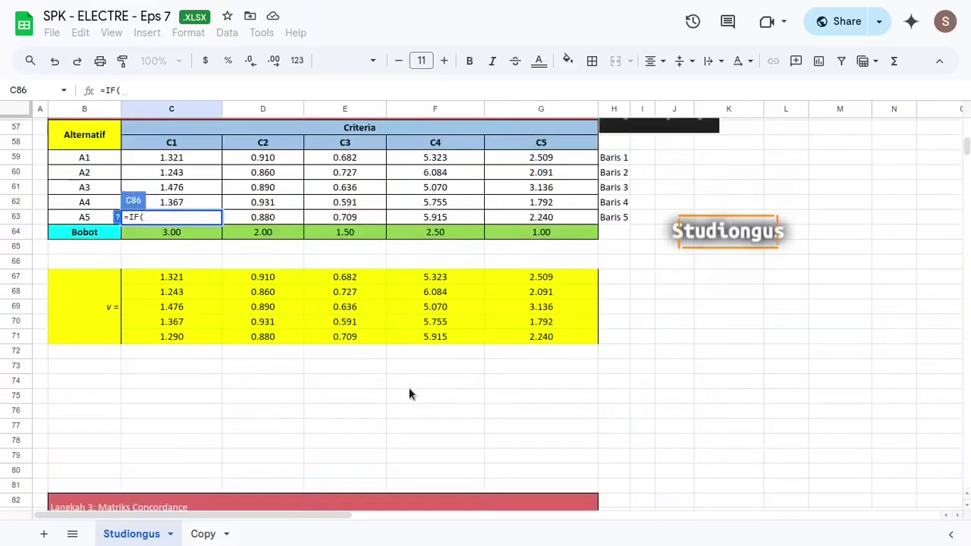
left_click(186, 162)
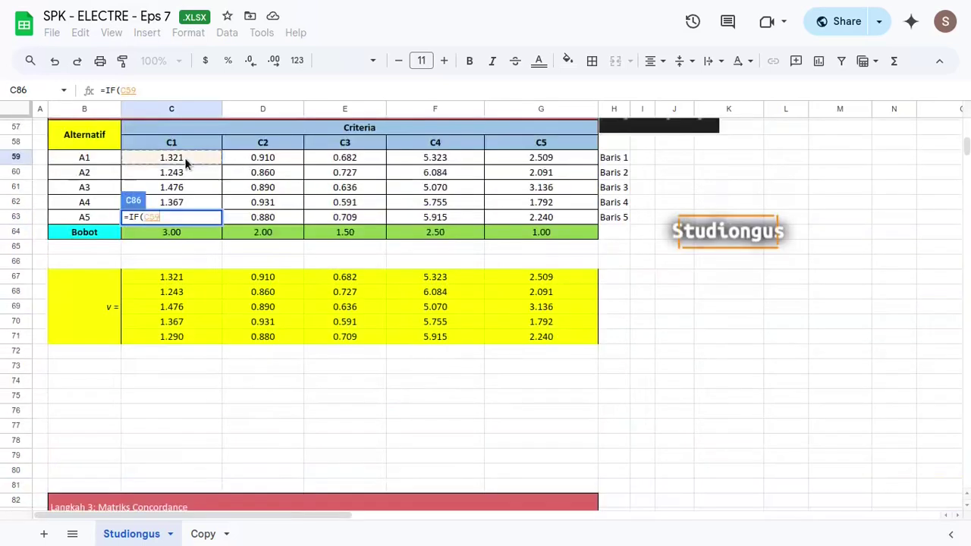
key("F4")
key("F4")
type(">=")
left_click(172, 174)
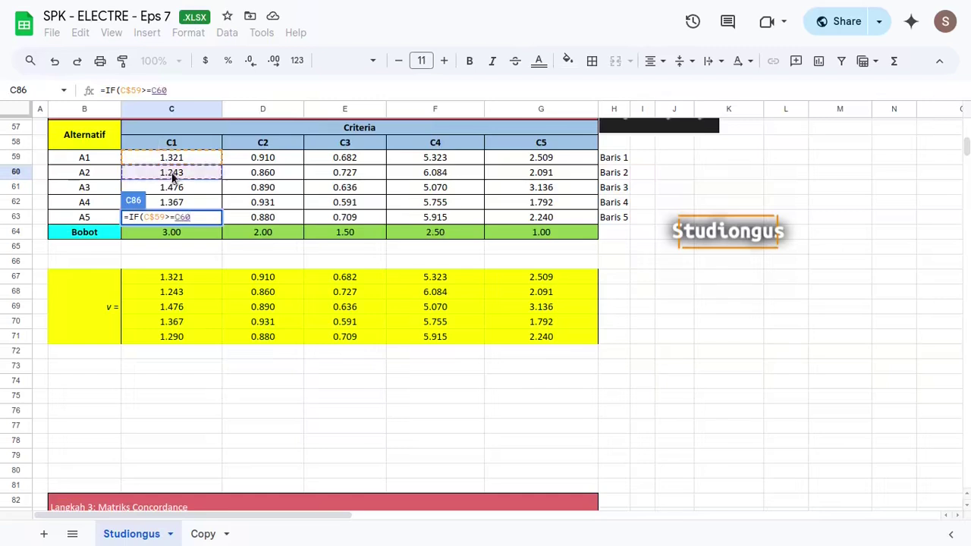
- Complete the C86 formula so it returns TRUE when the condition is met and FALSE otherwise
type(",")
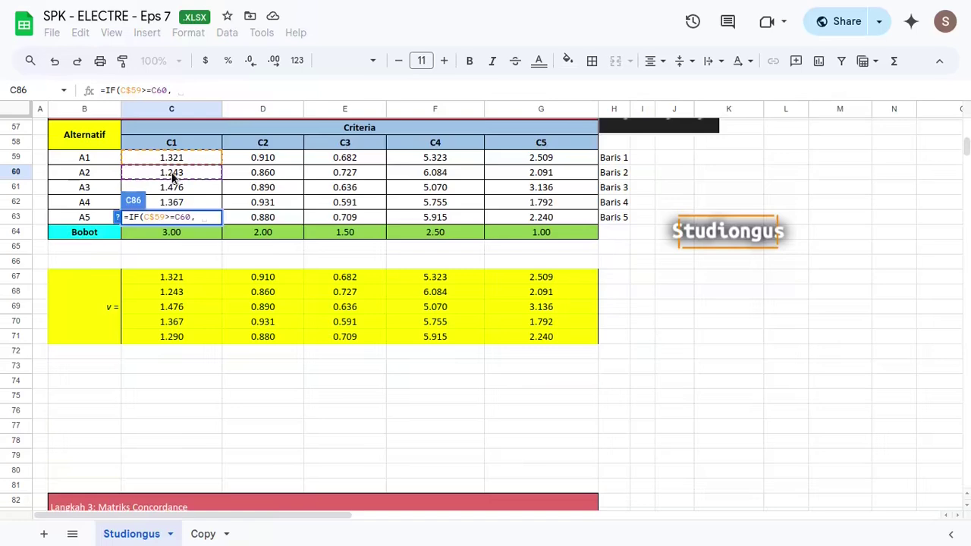
scroll(333, 301, "down", 5)
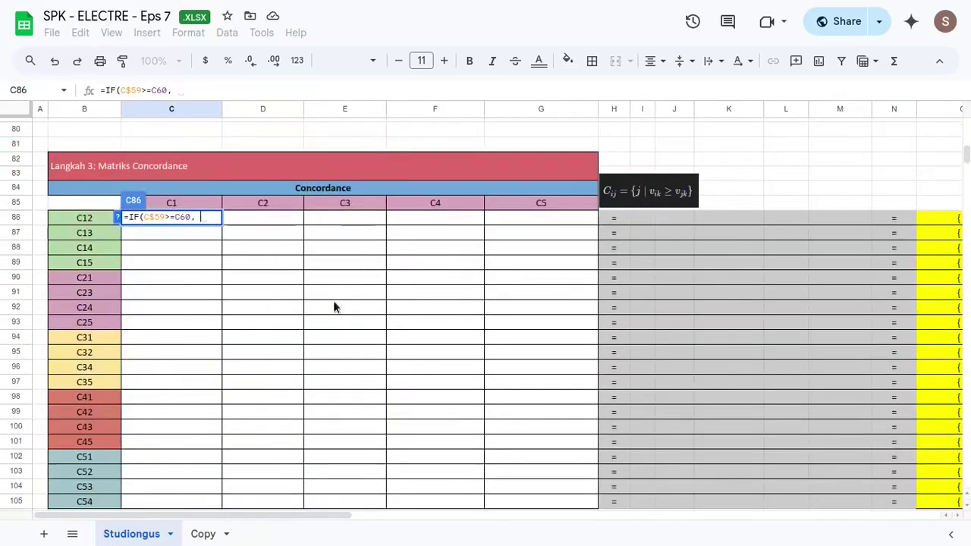
type("tru")
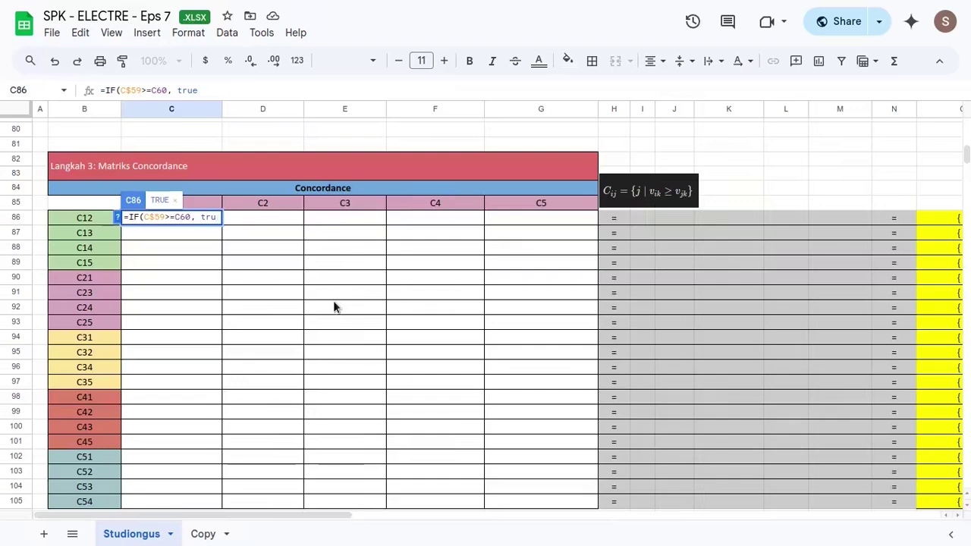
key("Tab")
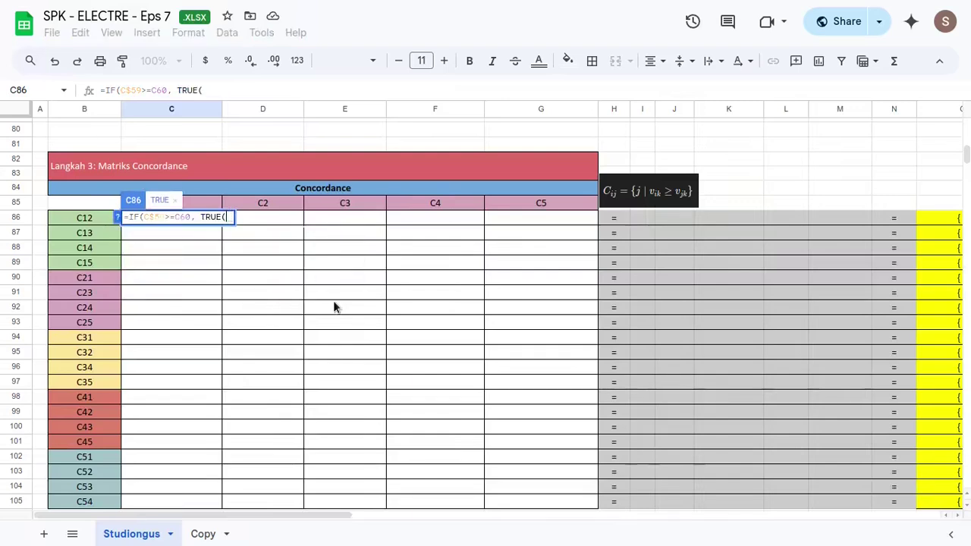
type(", fals")
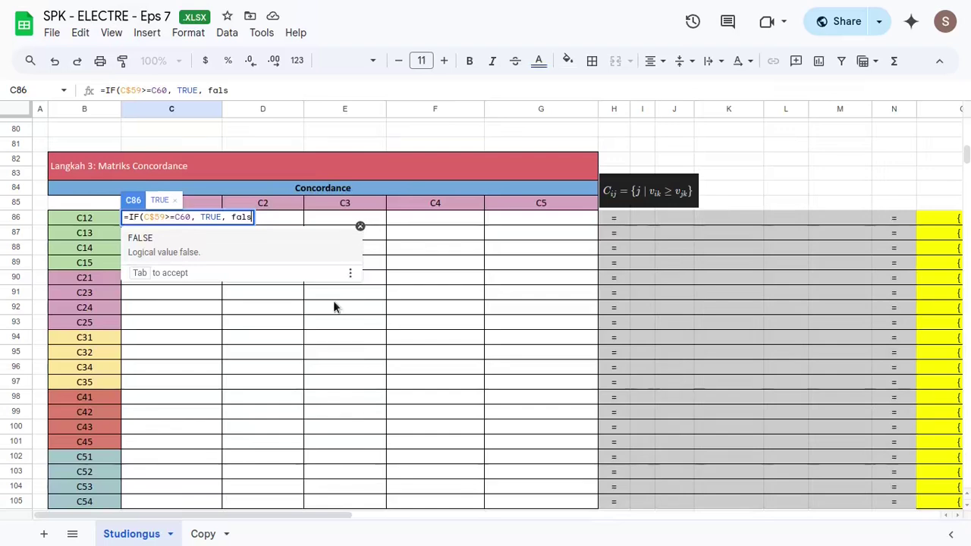
key("Tab")
type("))")
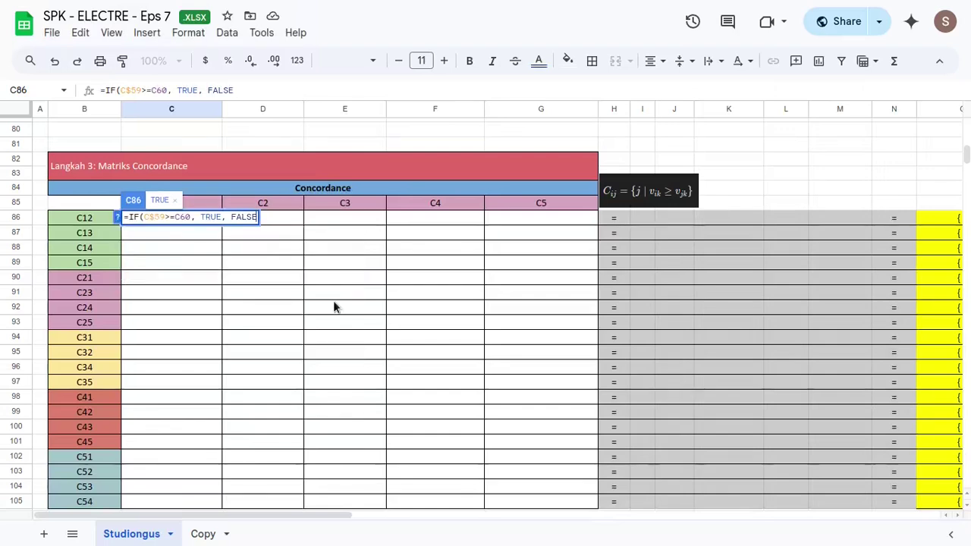
key("Return")
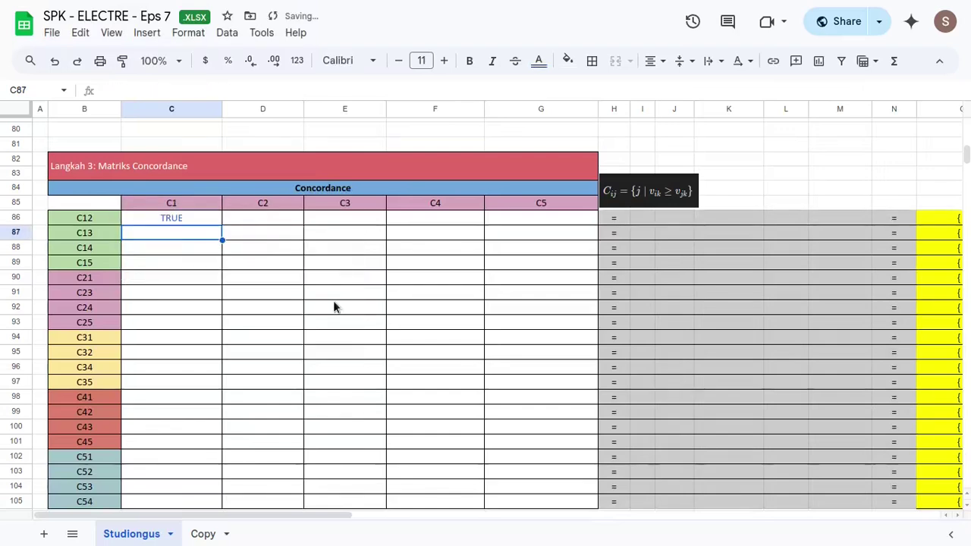
- Fill the C86 formula down through C89 to cover pairs C12 to C15
key("Up")
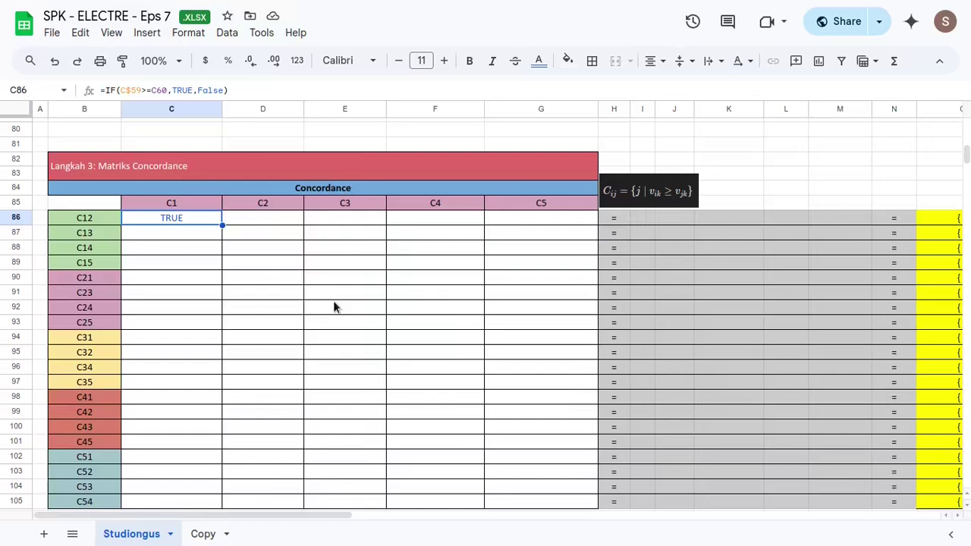
key("shift+Down")
key("shift+Down")
key("shift+Down")
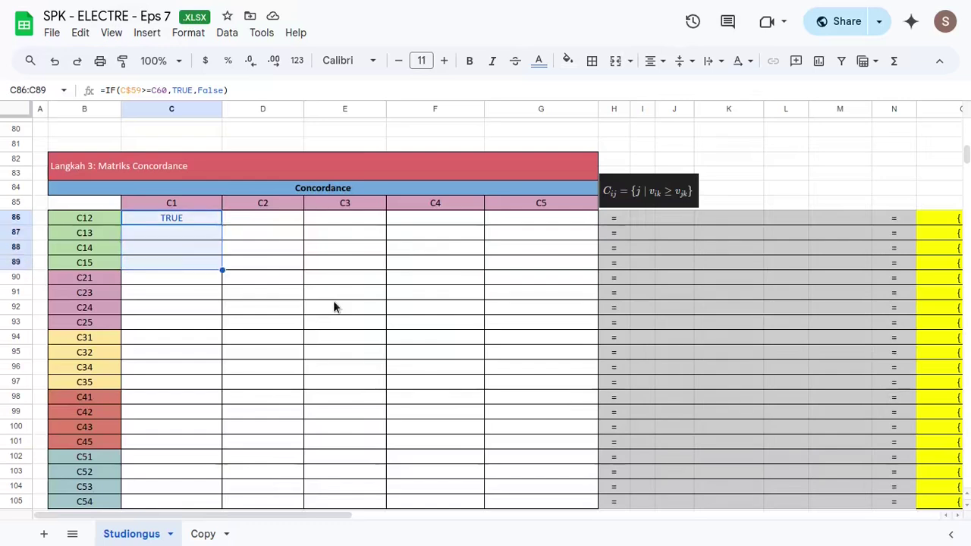
key("ctrl+d")
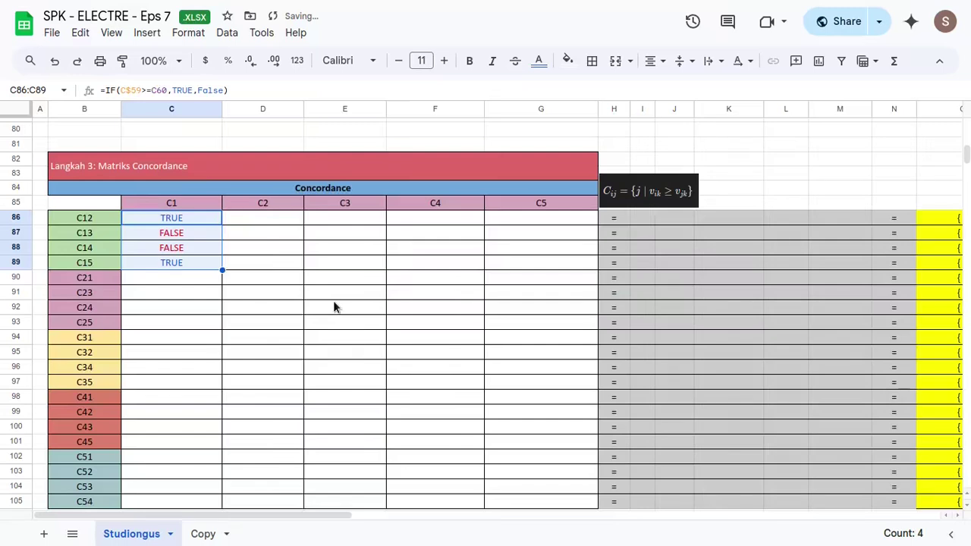
- Fill the formulas in C86:C89 across to column G for criteria C2 to C5
key("shift+Right")
key("shift+Right")
key("shift+Right")
key("shift+Right")
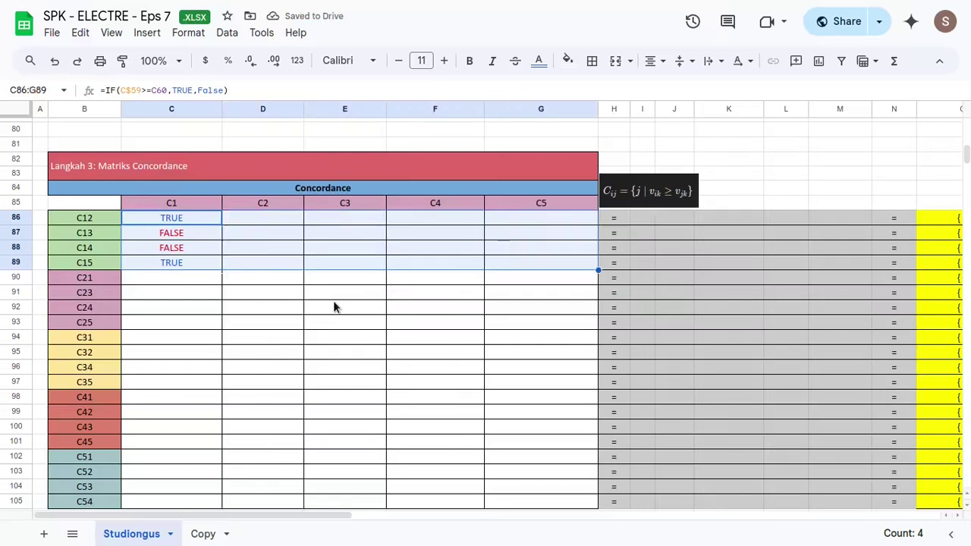
key("ctrl+r")
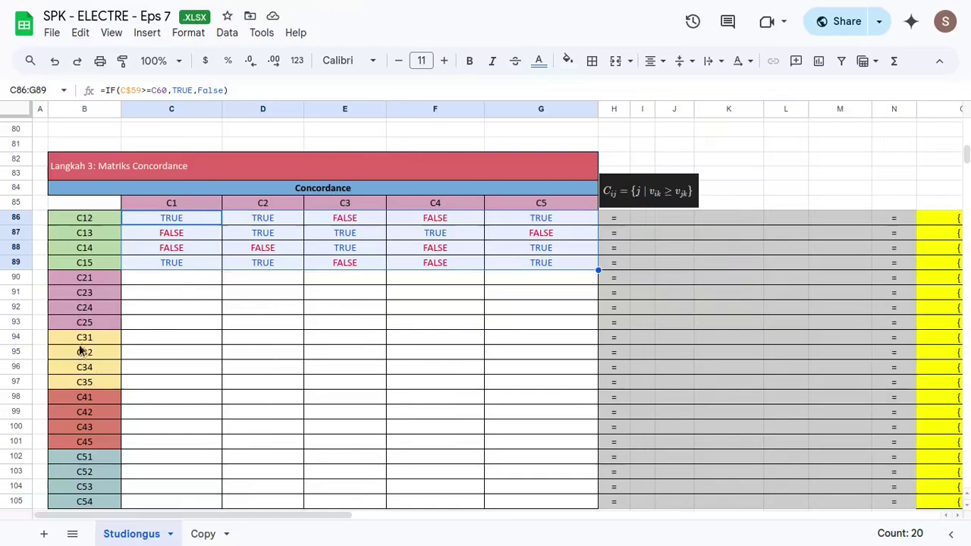
- Begin an IF formula in C90 for pair C21 with the condition C60>=C59
left_click(91, 278)
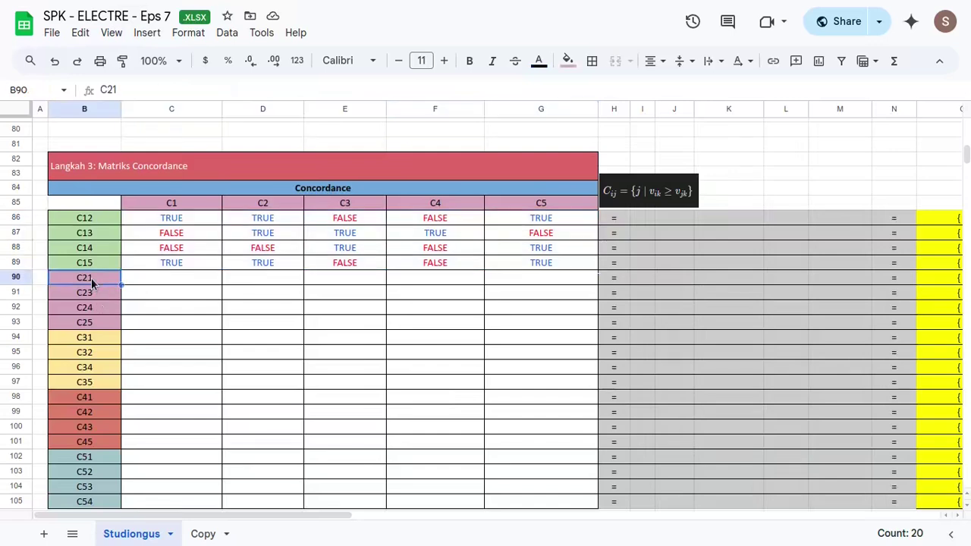
left_click(159, 282)
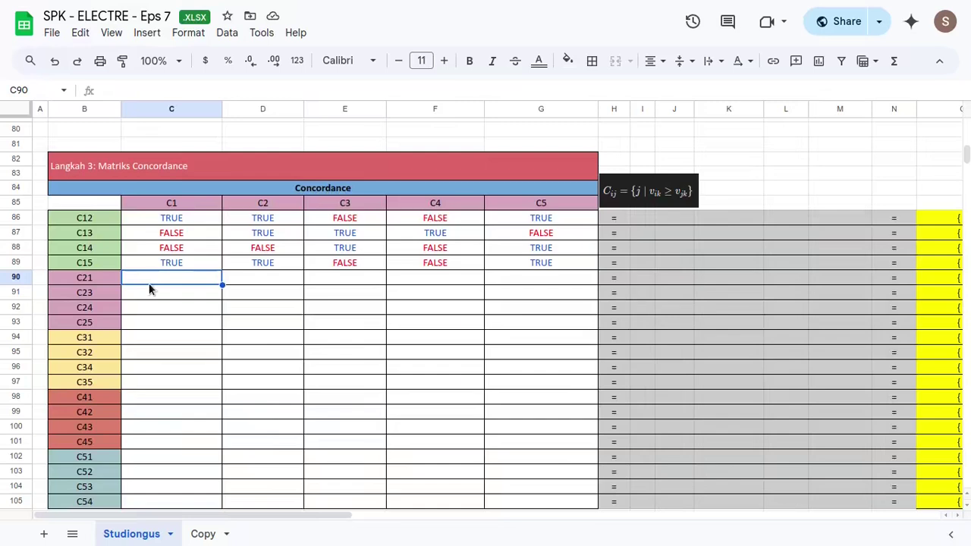
type("=if")
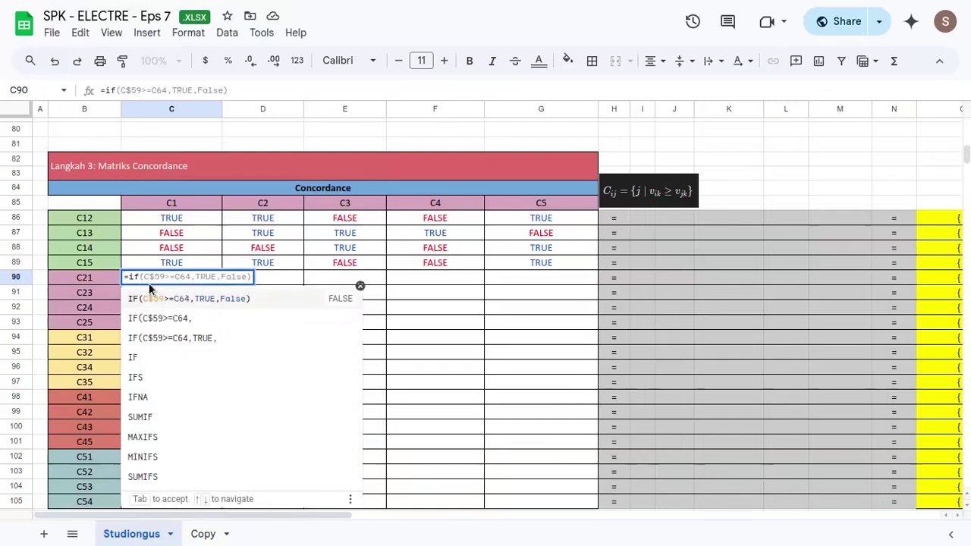
key("Down")
key("Down")
key("Down")
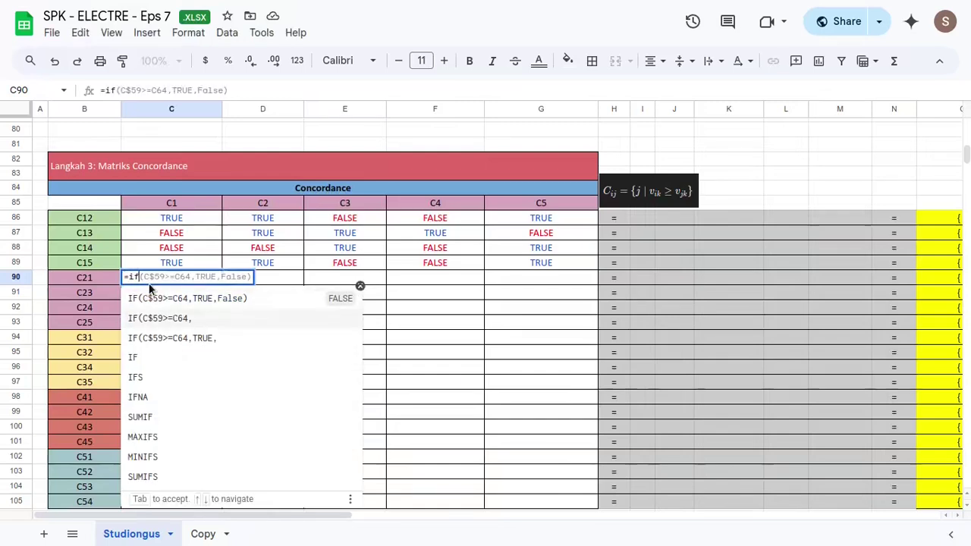
key("Tab")
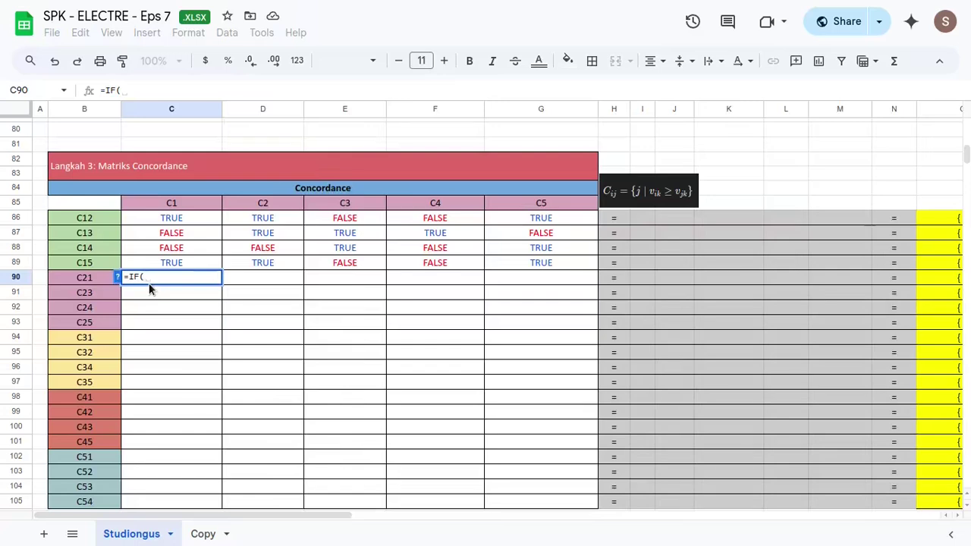
scroll(361, 323, "up", 6)
scroll(361, 323, "down", 1)
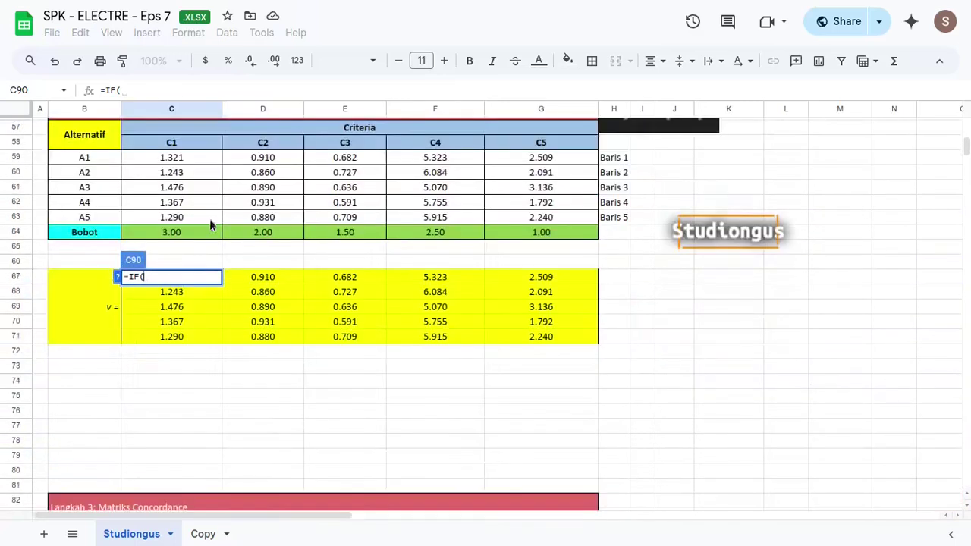
left_click(183, 174)
type(">=")
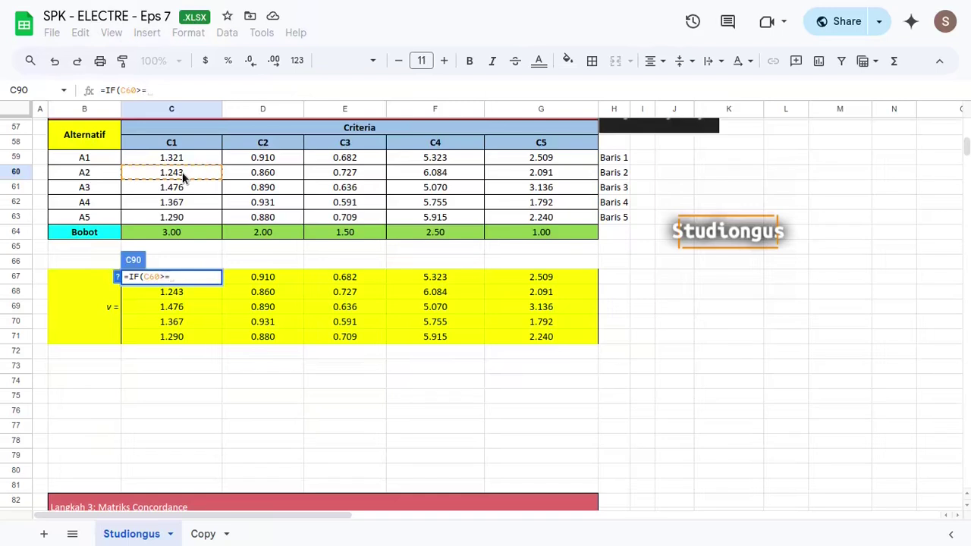
left_click(199, 156)
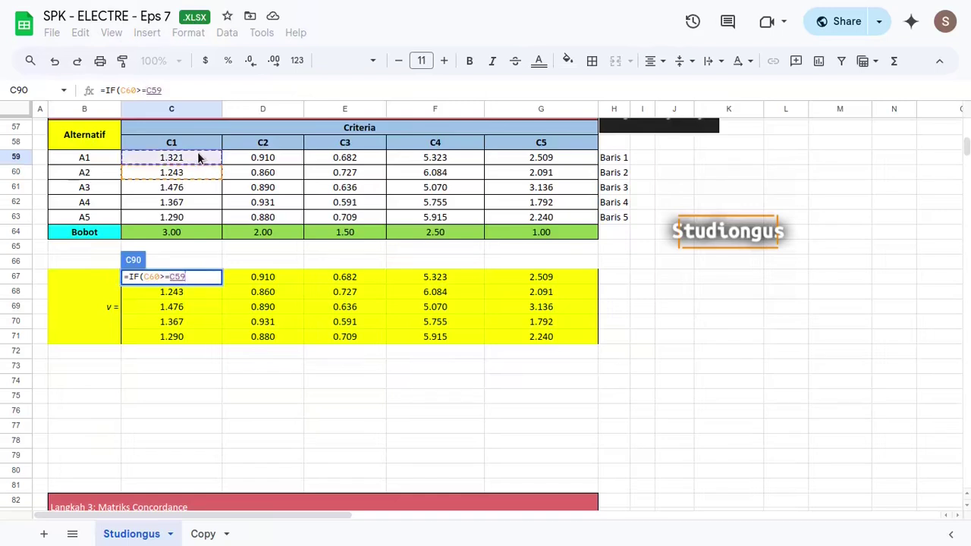
- Complete the C90 formula so it returns TRUE when the condition is met and FALSE otherwise
type(", ")
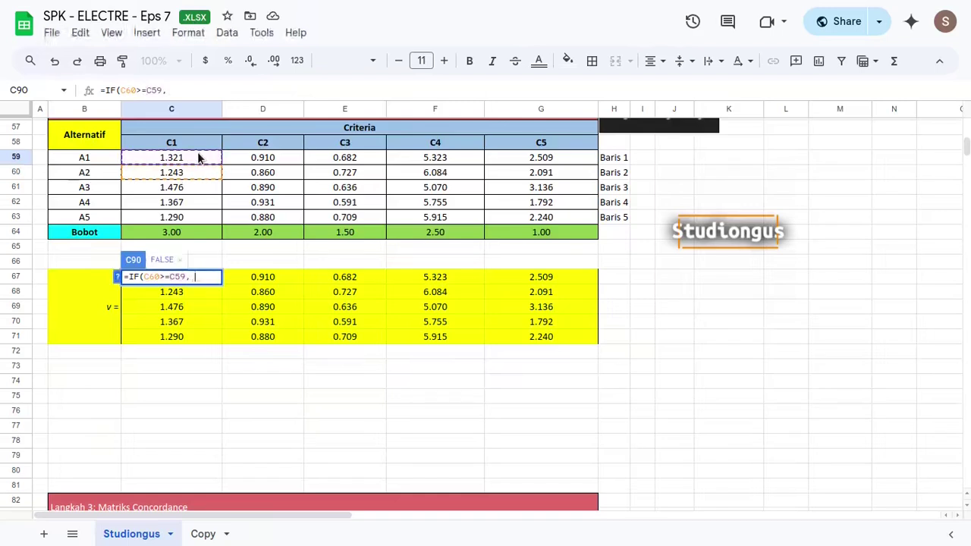
type("true")
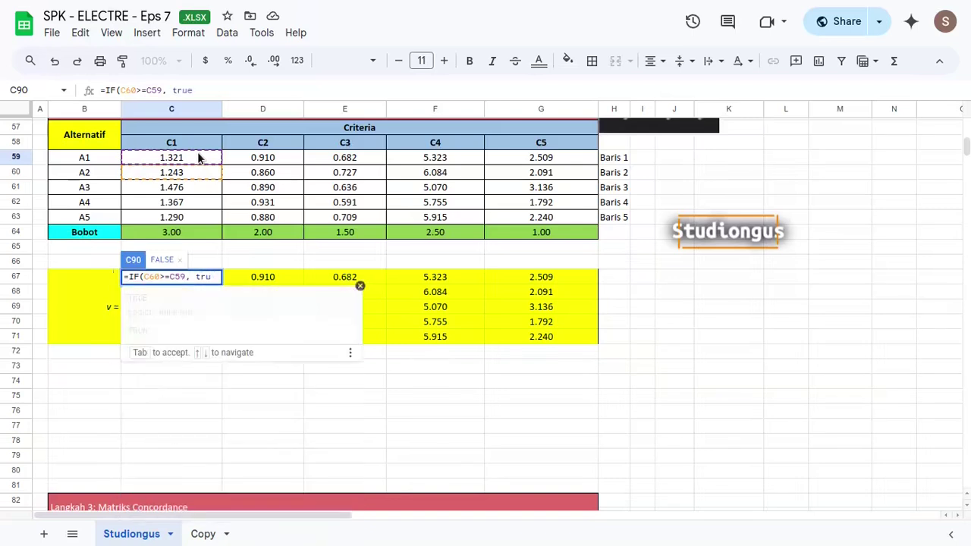
key("Tab")
key("BackSpace")
type(", fals")
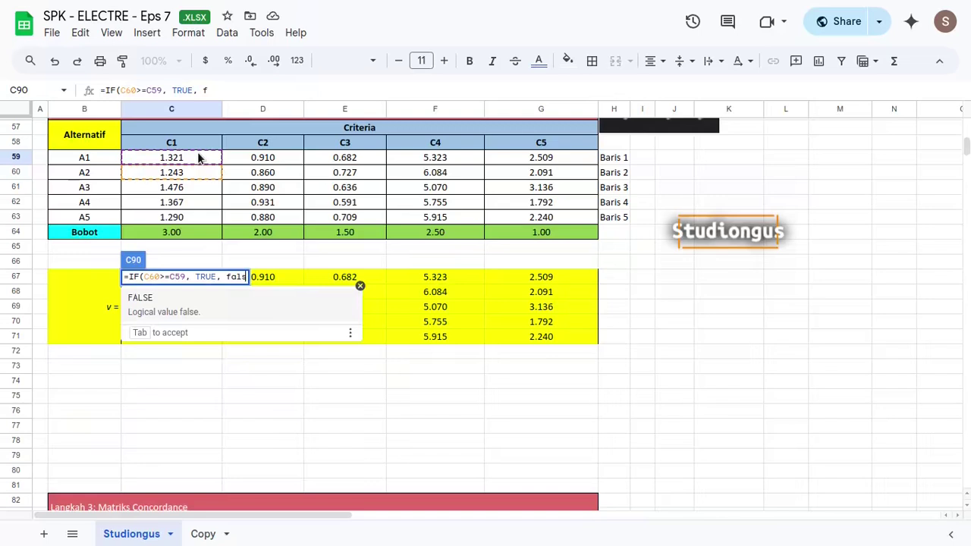
key("Tab")
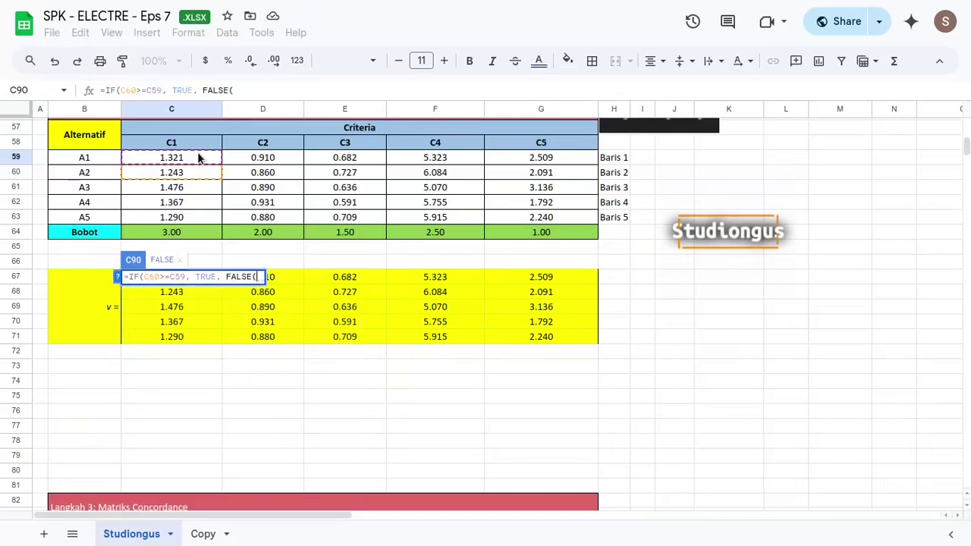
type(")")
key("Return")
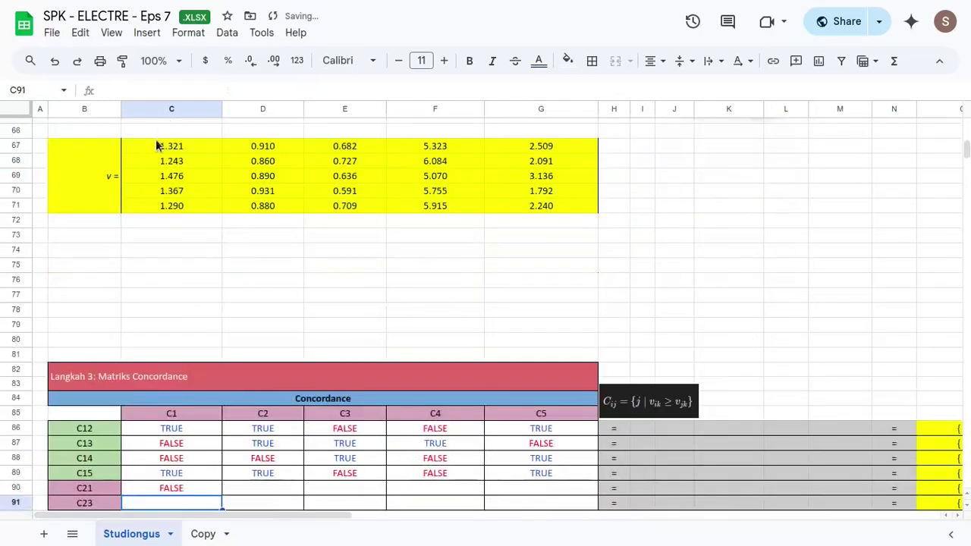
- Fill the C90 formula across to G90 to cover criteria C2 to C5 for pair C21
scroll(248, 286, "down", 5)
left_click(193, 318)
left_click_drag(220, 324, 546, 326)
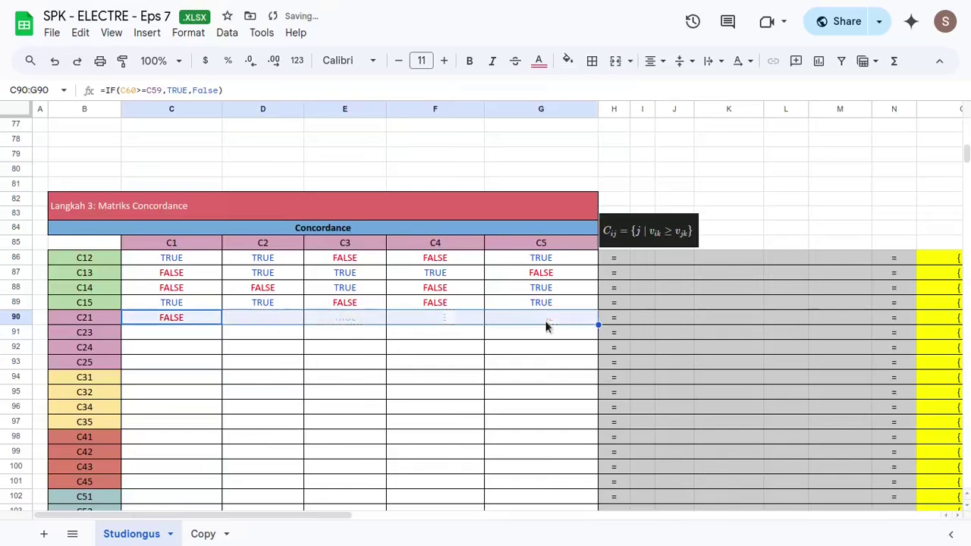
scroll(230, 353, "down", 5)
scroll(281, 281, "up", 3)
scroll(214, 293, "up", 2)
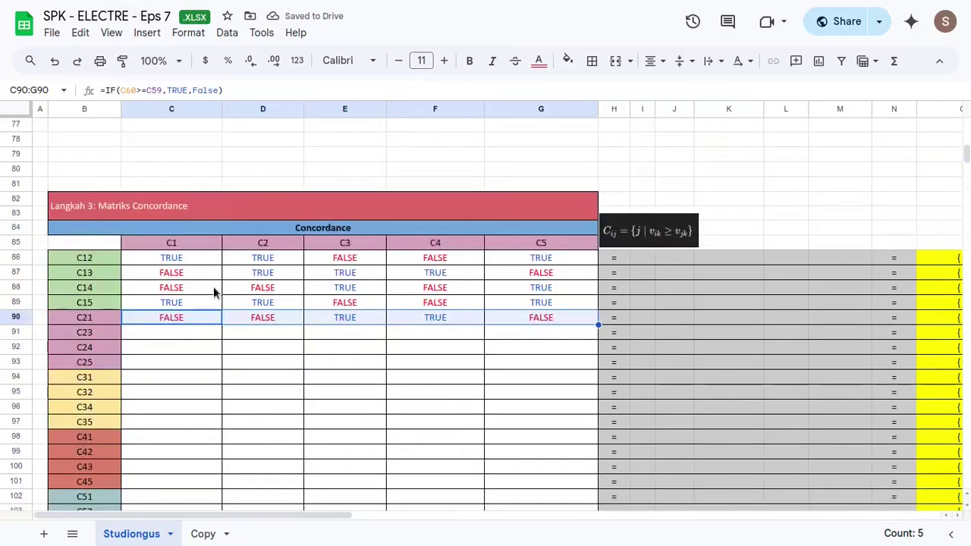
- Begin an IF formula in I86 for pair C12 with the condition C86=TRUE
scroll(584, 364, "down", 2)
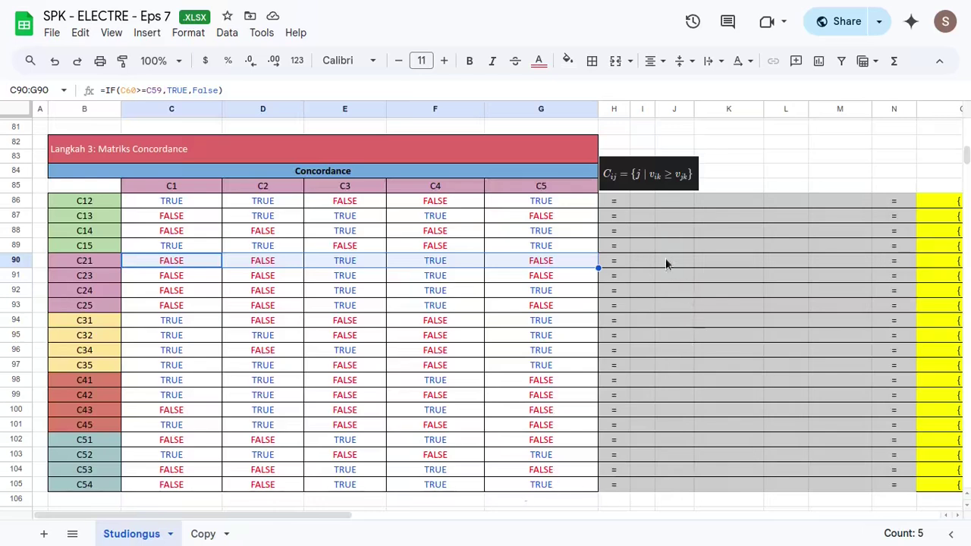
left_click(645, 200)
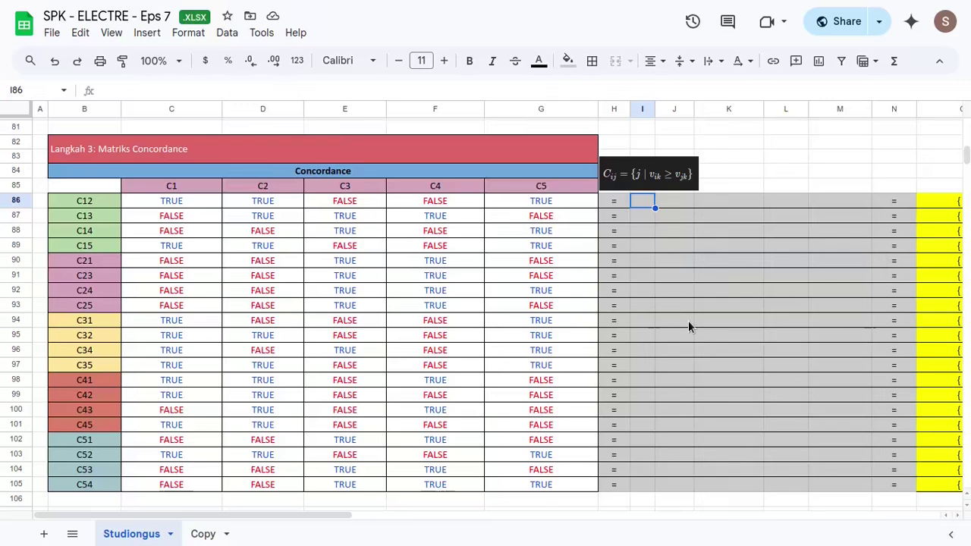
type("=if")
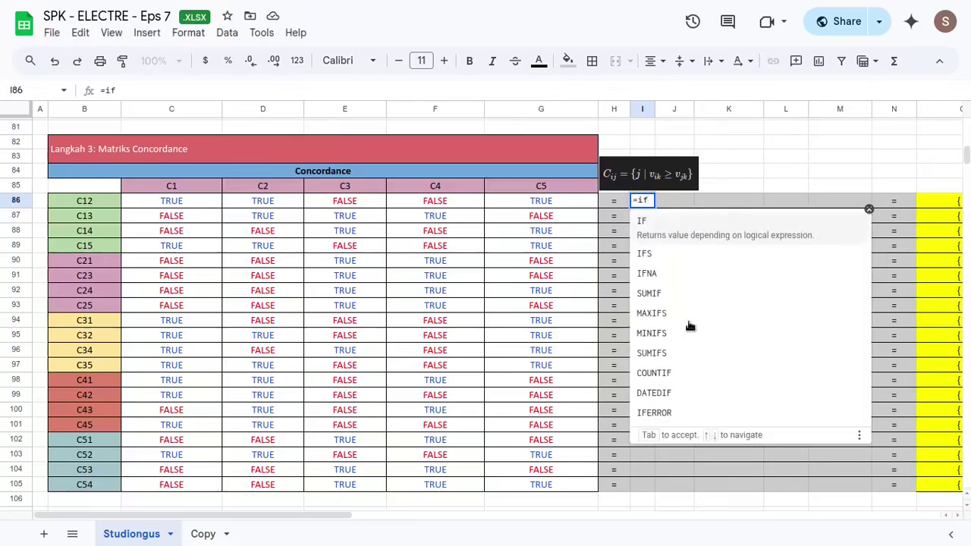
key("Tab")
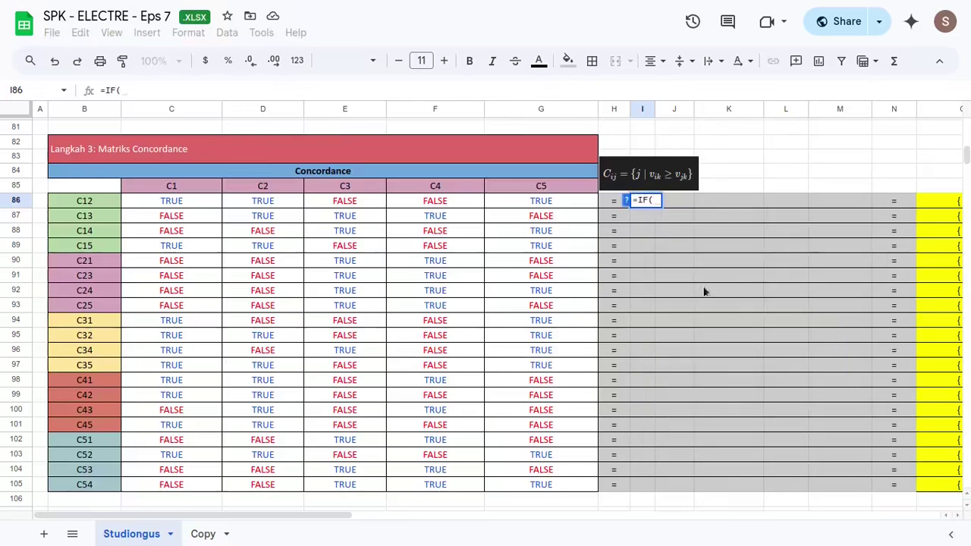
left_click(211, 204)
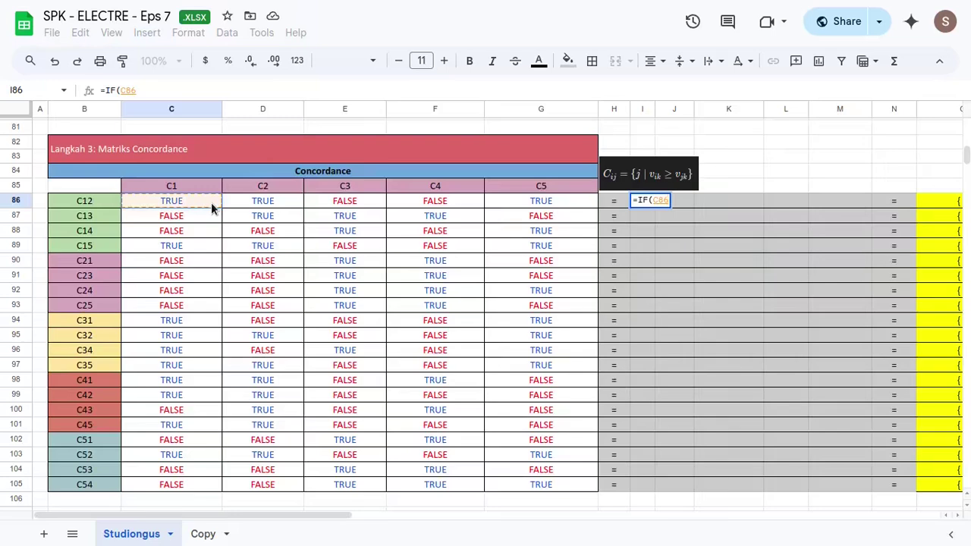
type("=")
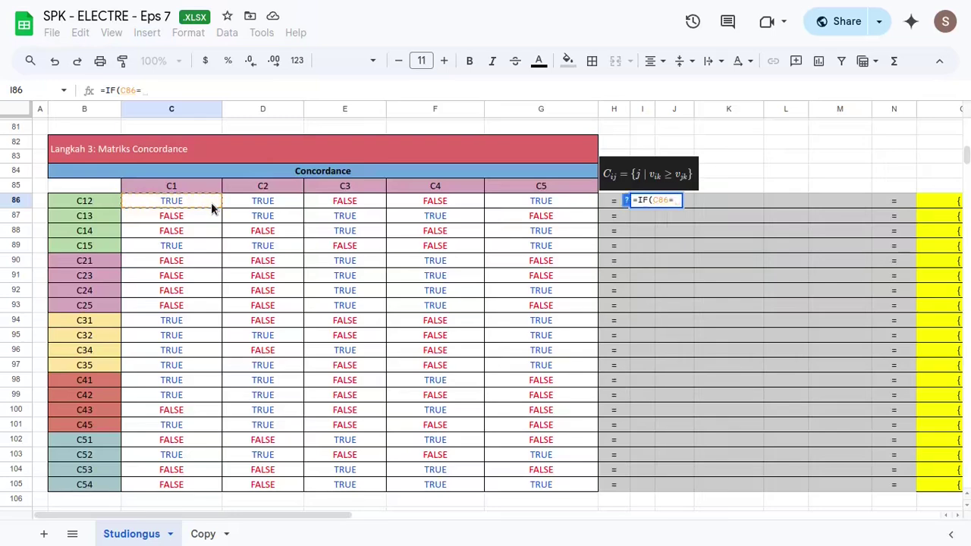
type("tru")
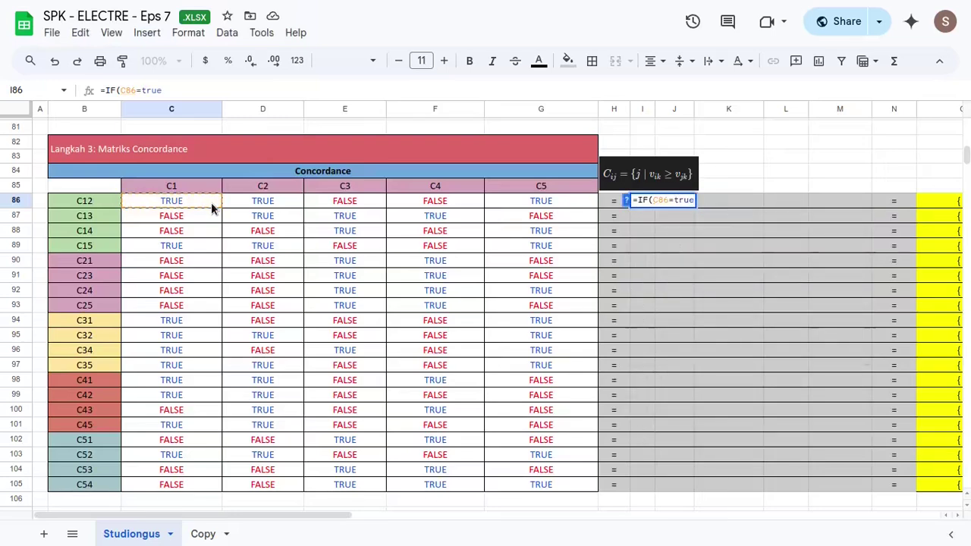
key("Down")
key("Up")
key("Tab")
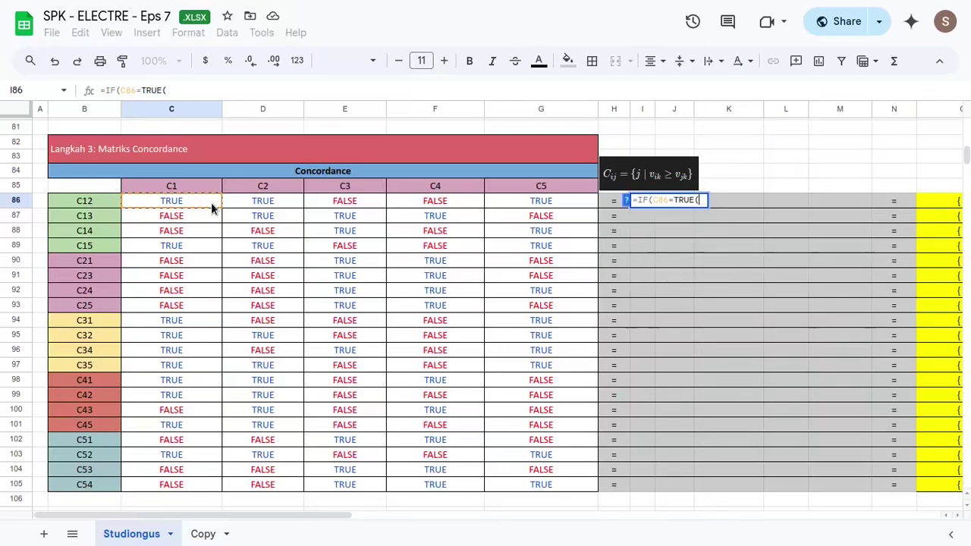
key("BackSpace")
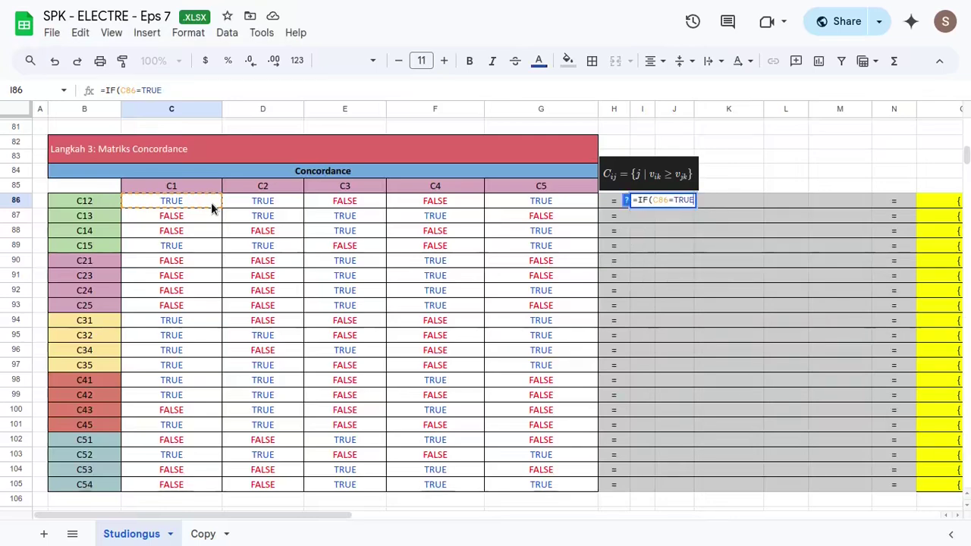
type(",")
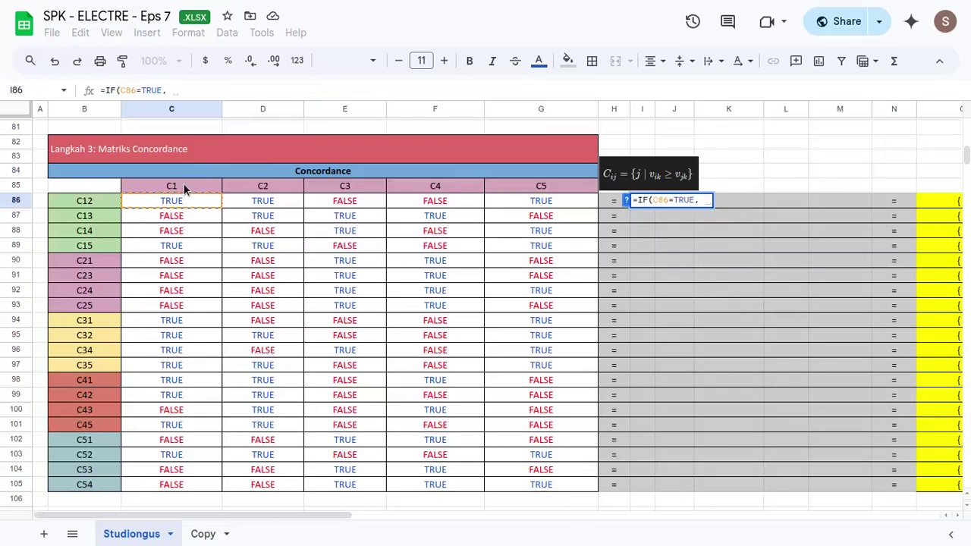
- Complete the I86 formula to return the criterion header C$85 when true and an empty string otherwise
left_click(184, 189)
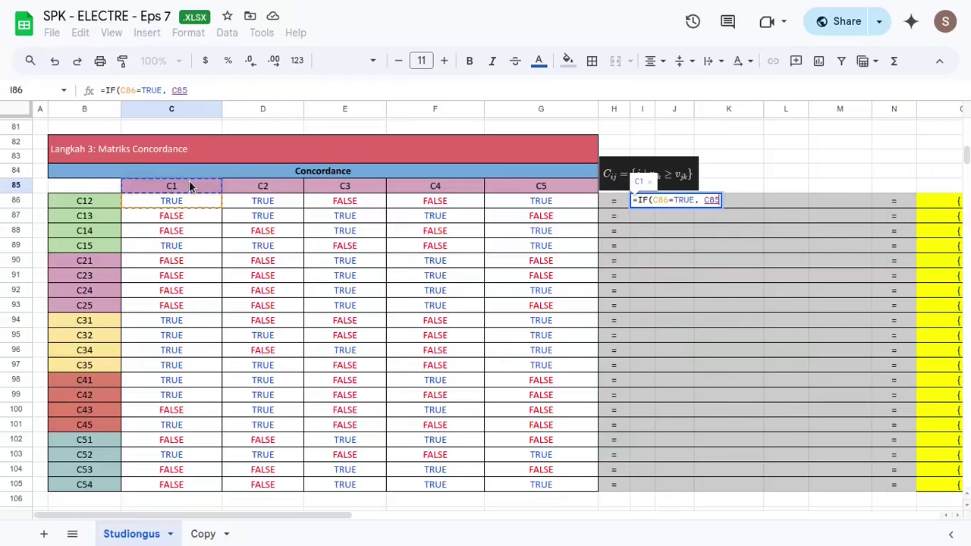
key("F4")
key("F4")
type(", \"")
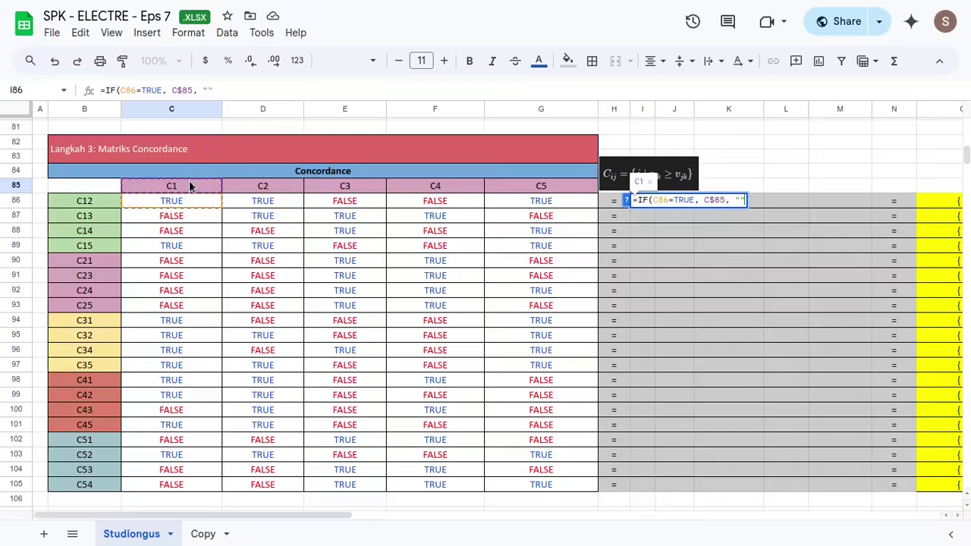
type("\")")
key("Return")
key("Up")
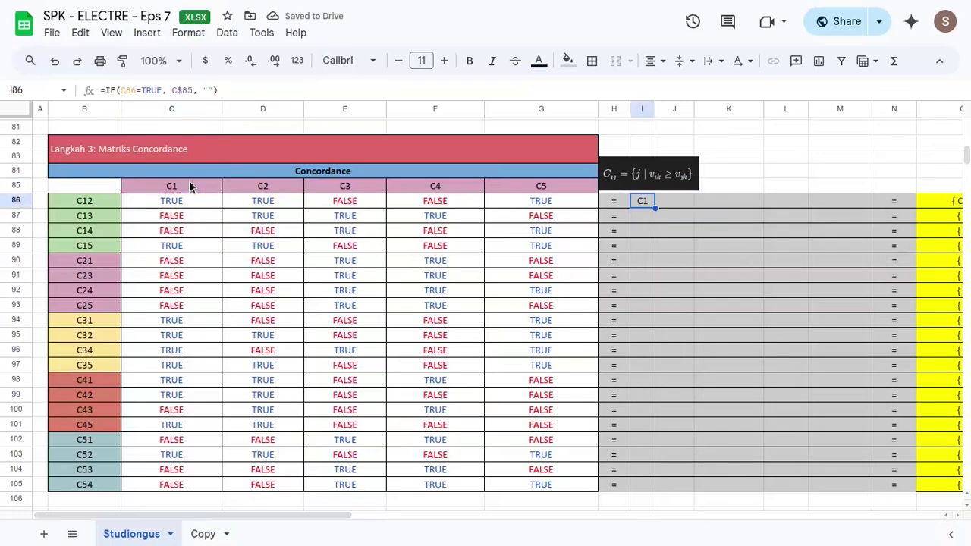
- Fill the I86 formula down through I105 to cover all alternative pairs
key("shift+Down")
key("shift+Down")
key("shift+Down")
key("shift+Down")
key("shift+Down")
key("shift+Down")
key("shift+Down")
key("shift+Down")
key("shift+Down")
key("shift+Down")
key("shift+Down")
key("shift+Down")
key("shift+Down")
key("shift+Down")
key("shift+Down")
key("shift+Down")
key("shift+Down")
key("shift+Down")
key("shift+Down")
key("shift+Down")
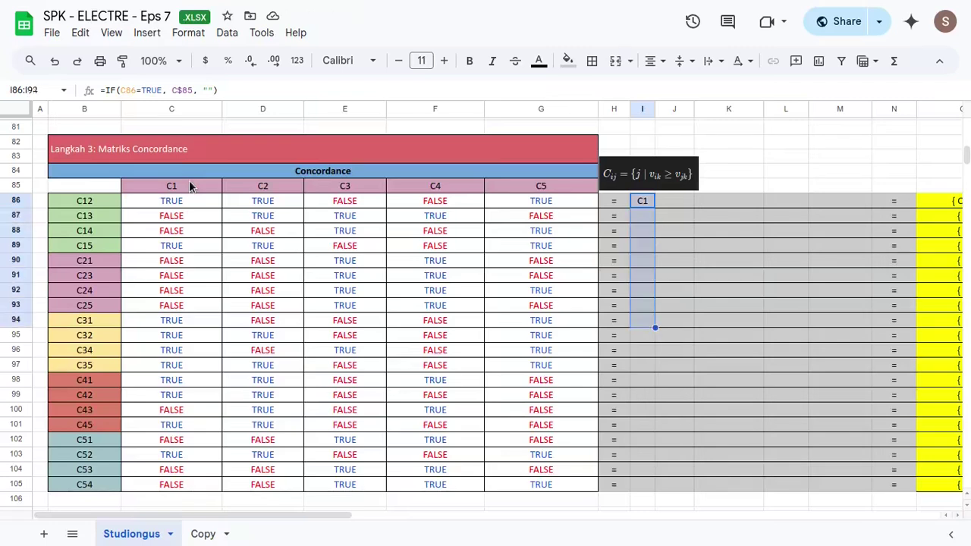
key("shift+Down")
key("shift+Down")
key("shift+Up")
key("shift+Up")
key("shift+Up")
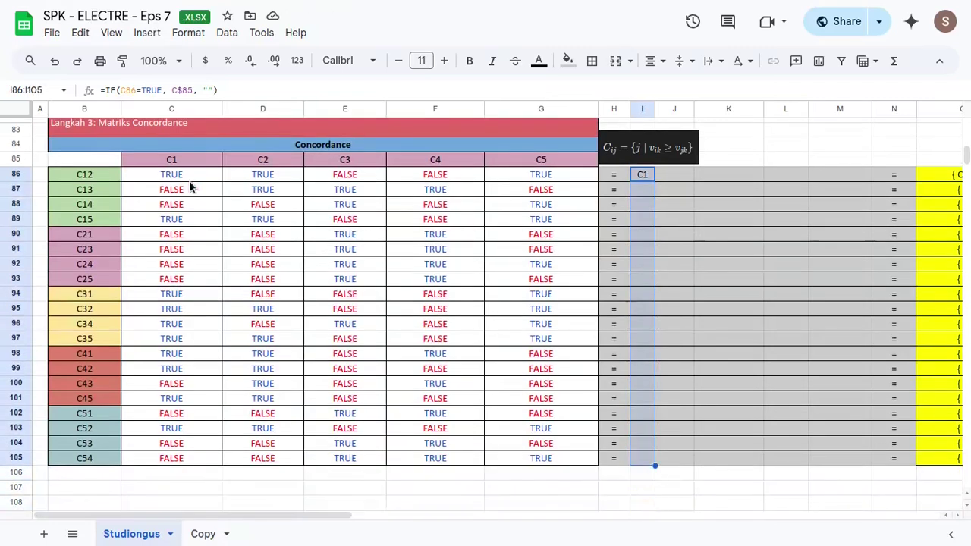
key("ctrl+d")
- Fill the formulas in I86:I105 across to column M for the remaining criteria
key("shift+Right")
key("shift+Right")
key("shift+Right")
key("shift+Right")
key("shift+Right")
key("shift+Left")
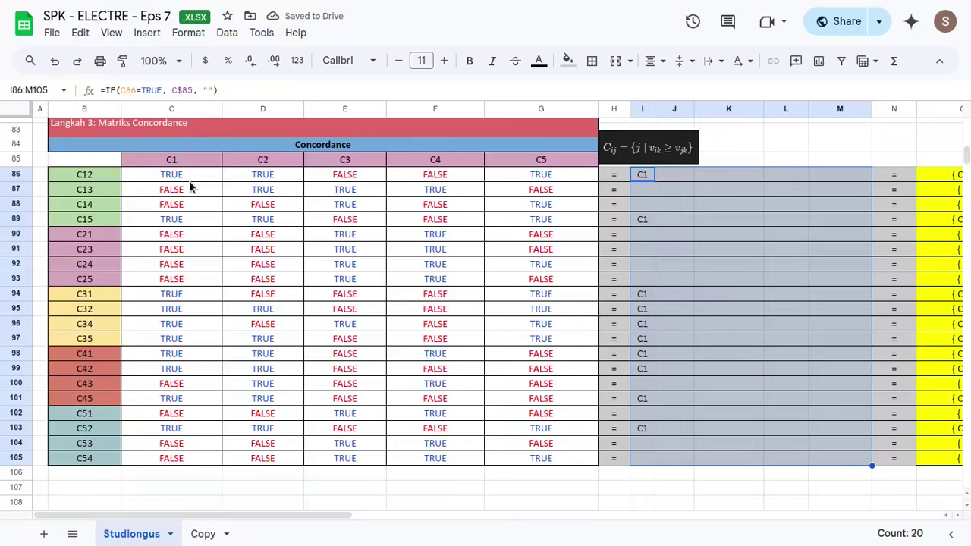
key("ctrl+r")
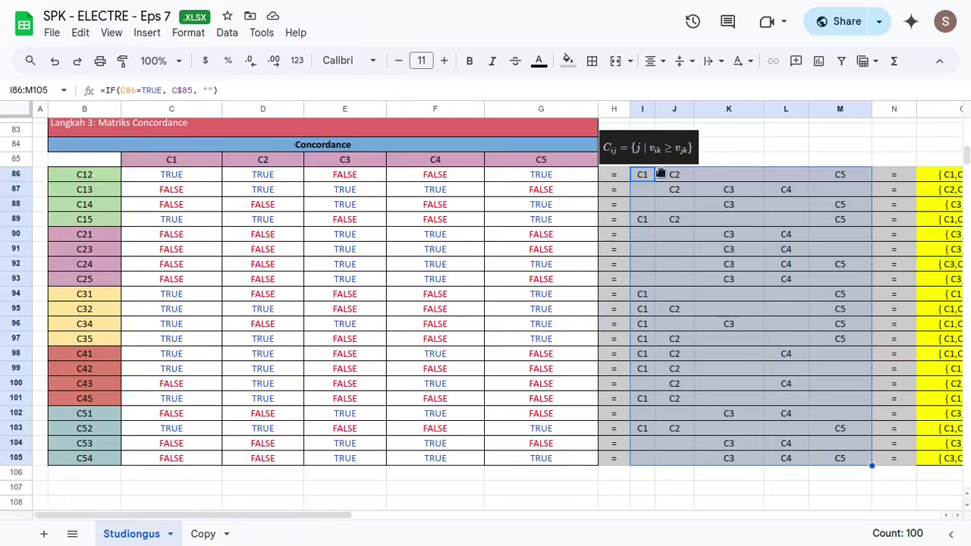
- Check the criterion labels in I86:M105 against the concordance results and the header row C85:G85
left_click(662, 202)
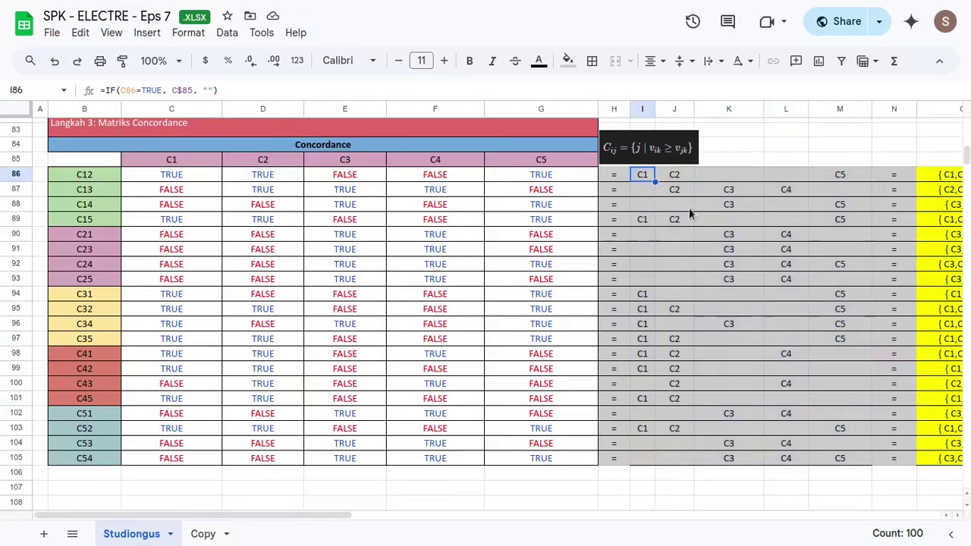
left_click(205, 179)
left_click(271, 178)
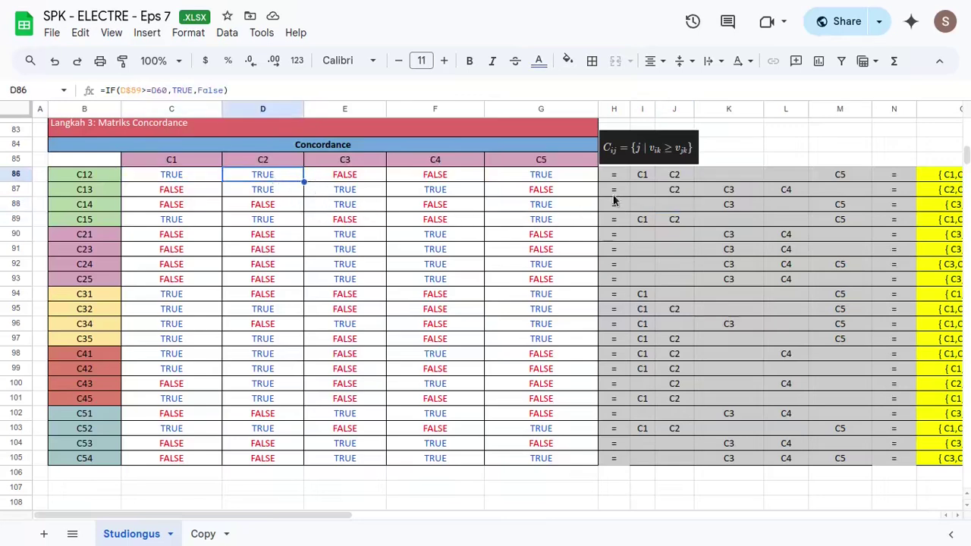
left_click_drag(173, 159, 507, 158)
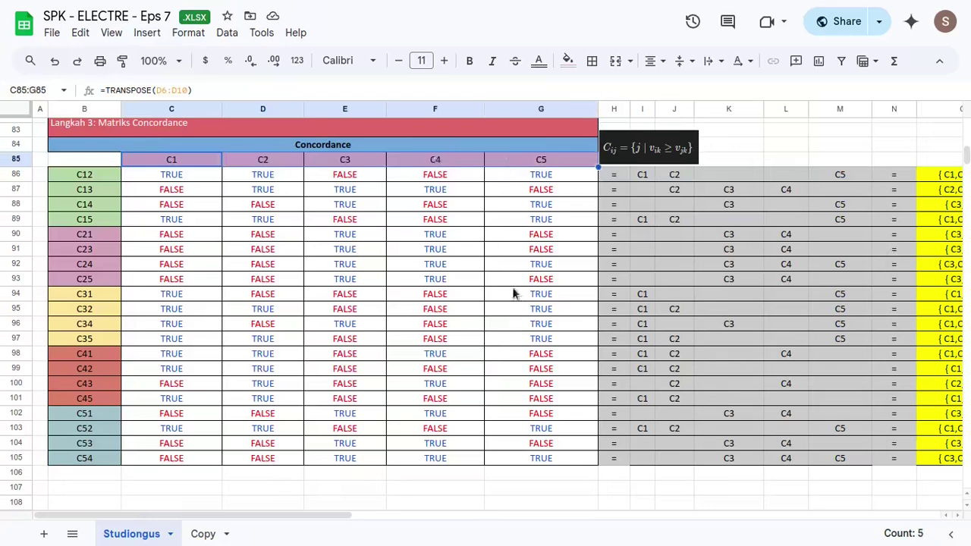
left_click(714, 339)
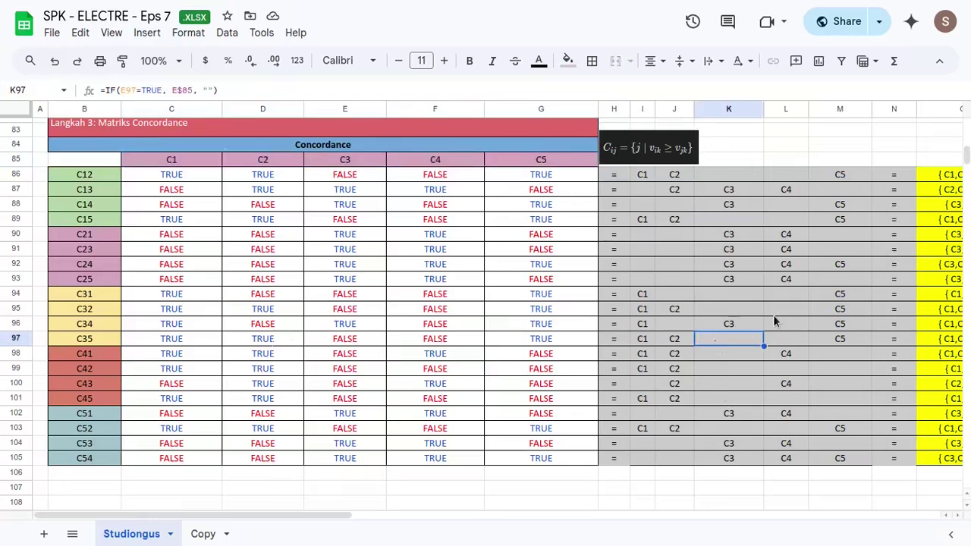
left_click(781, 309)
- Clear the existing TEXTJOIN formulas from the yellow set column O86:O105
scroll(723, 279, "right", 3)
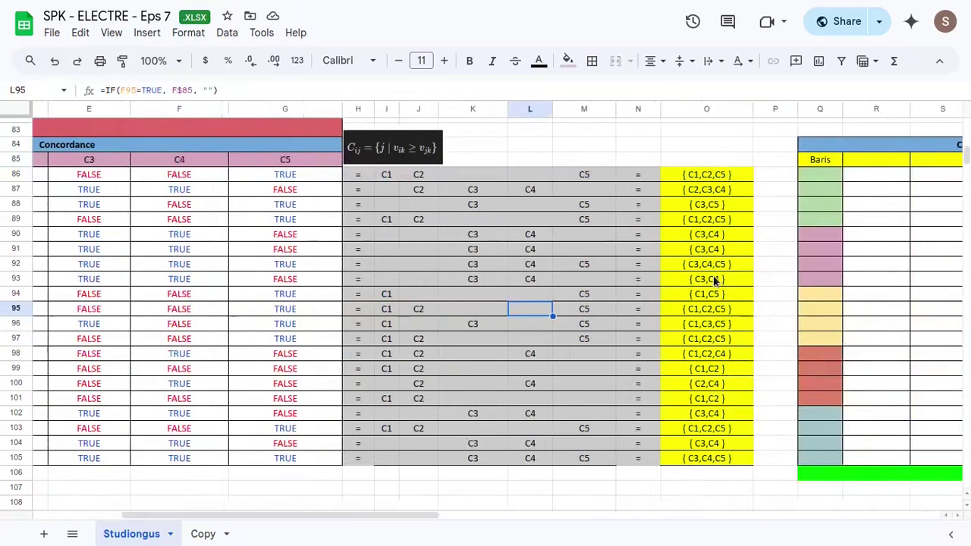
scroll(717, 281, "right", 5)
scroll(714, 281, "right", 2)
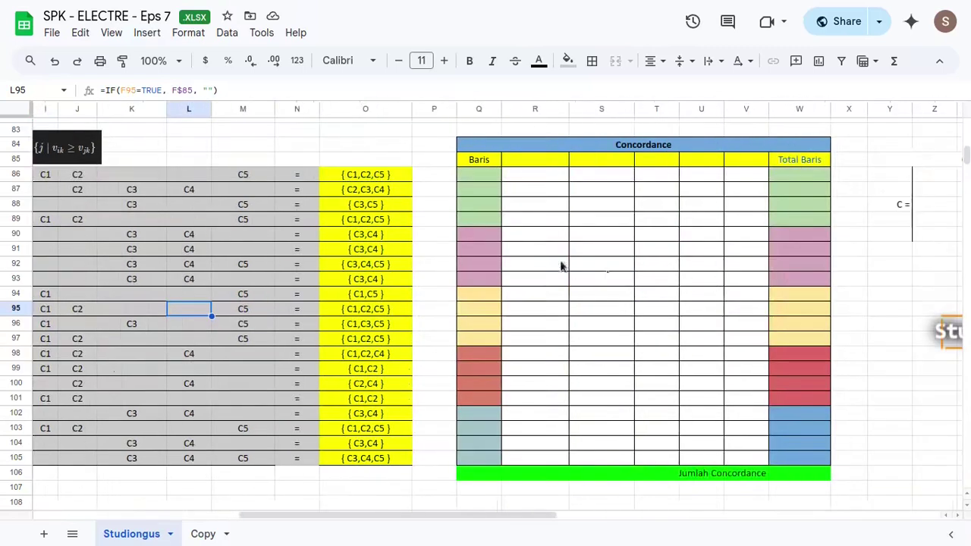
left_click(381, 178)
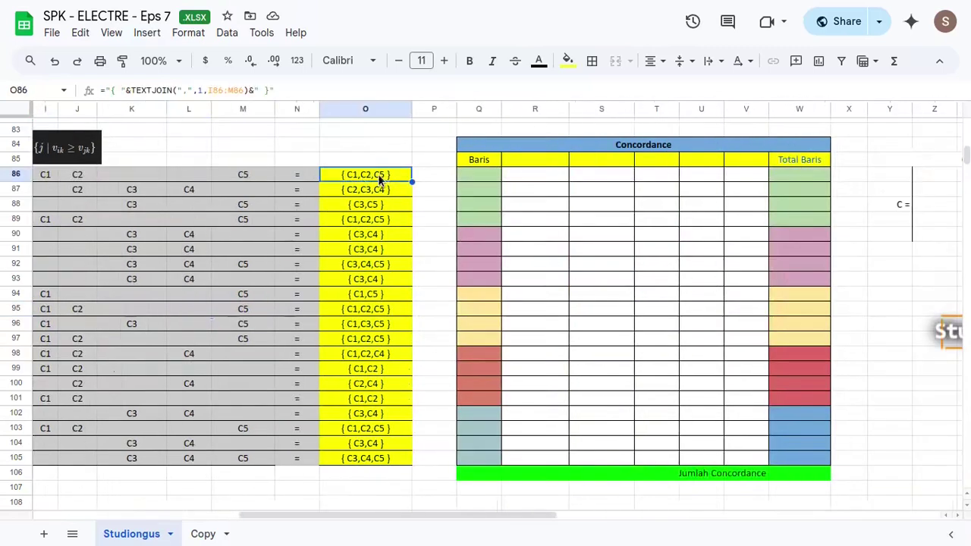
left_click_drag(377, 194, 393, 460)
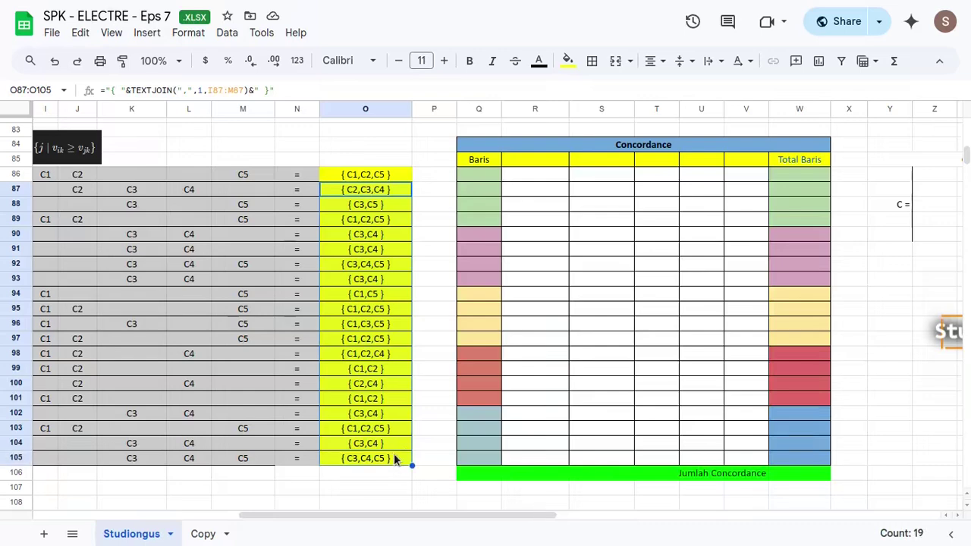
key("Delete")
left_click(370, 176)
key("Delete")
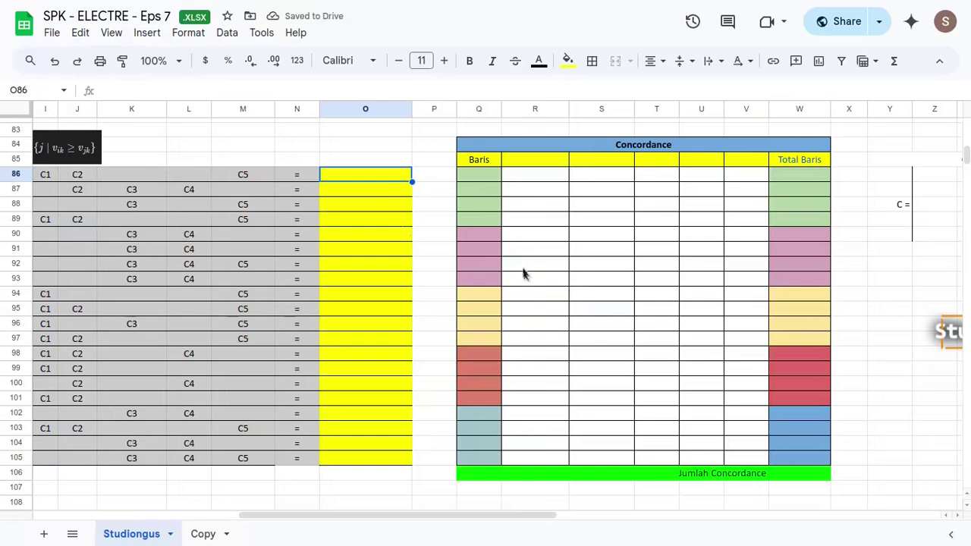
- Enter a TEXTJOIN formula in O86 that joins I86:M86 with commas, setting the ignore-empty argument to 1
scroll(527, 277, "left", 4)
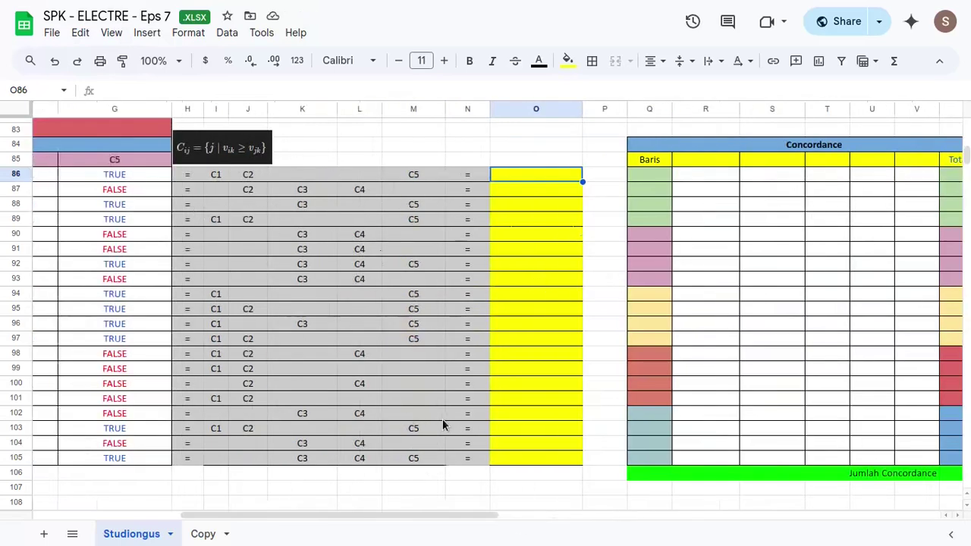
type("=")
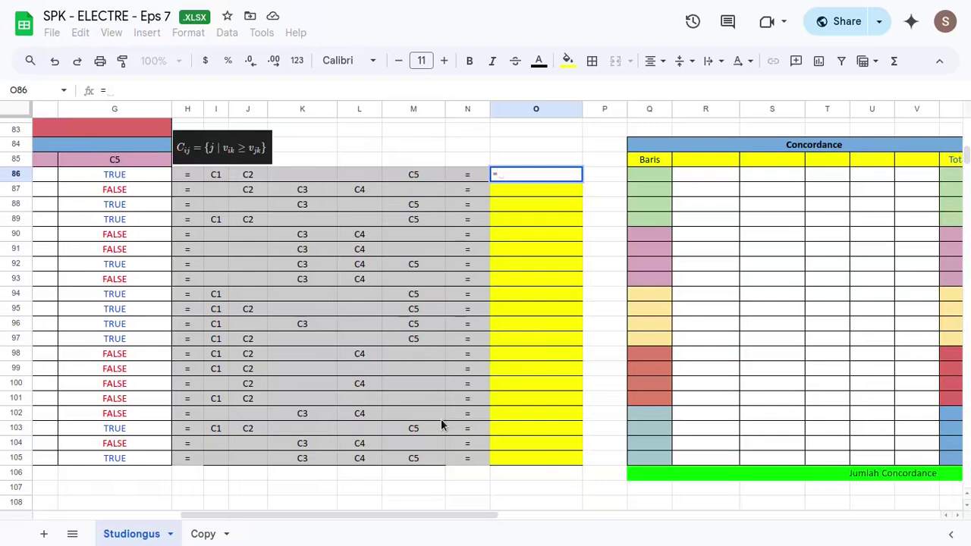
type("text")
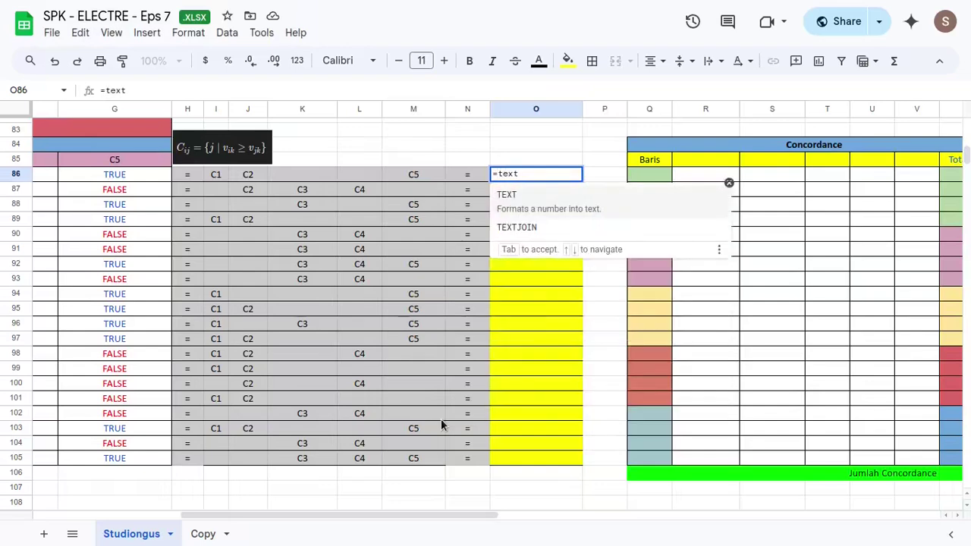
type("j")
key("Tab")
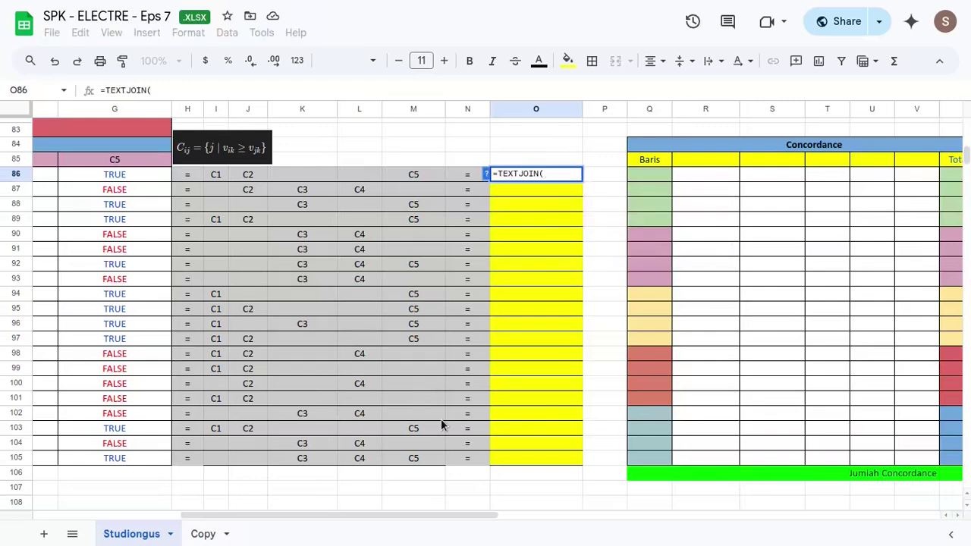
left_click(487, 174)
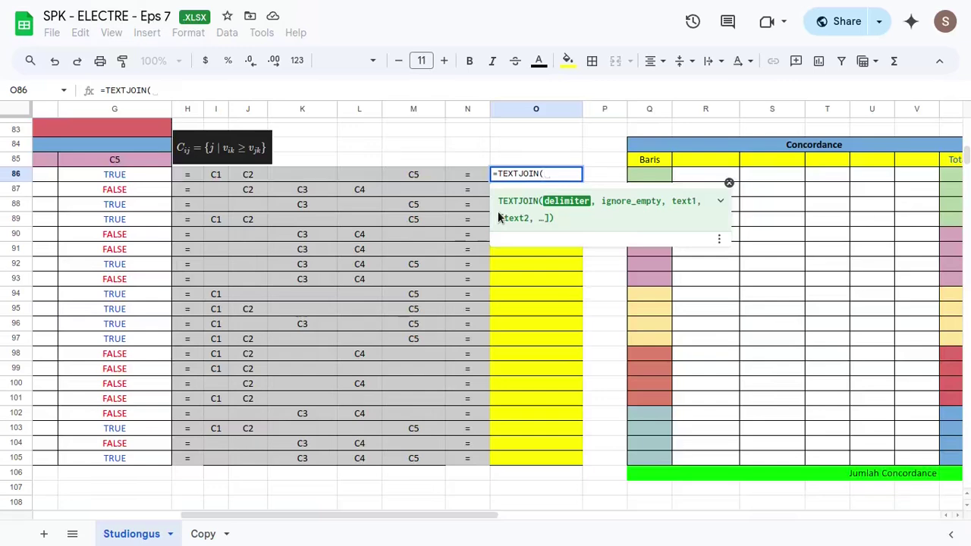
type("\",\"")
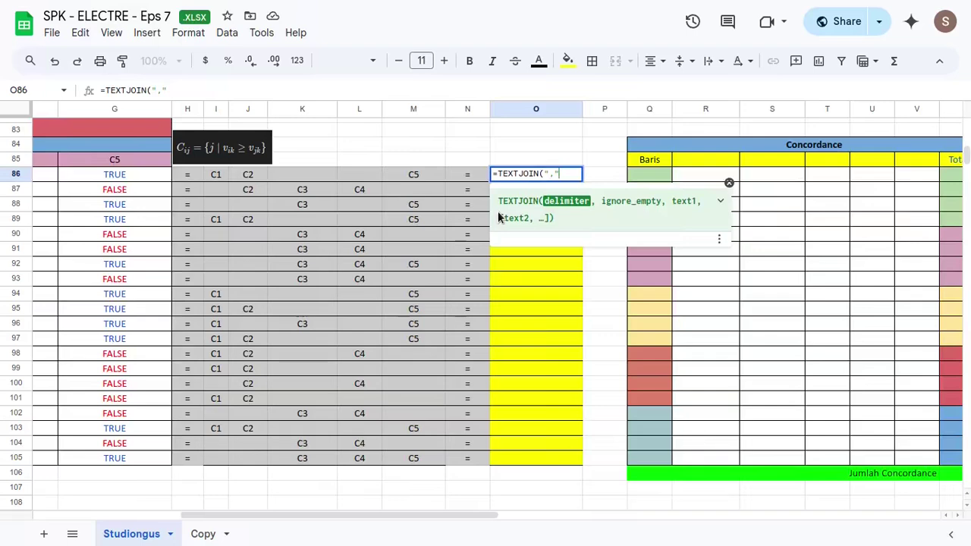
type(",")
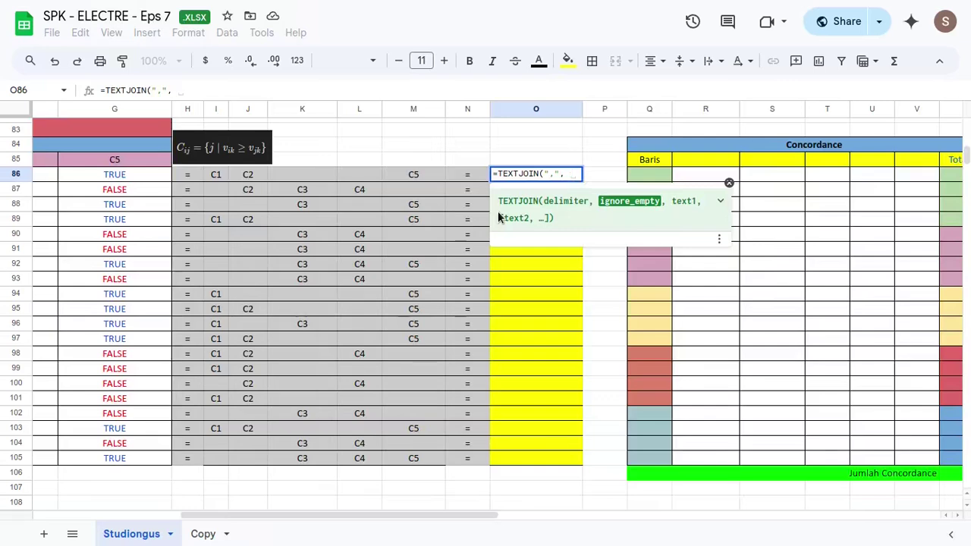
type("1,")
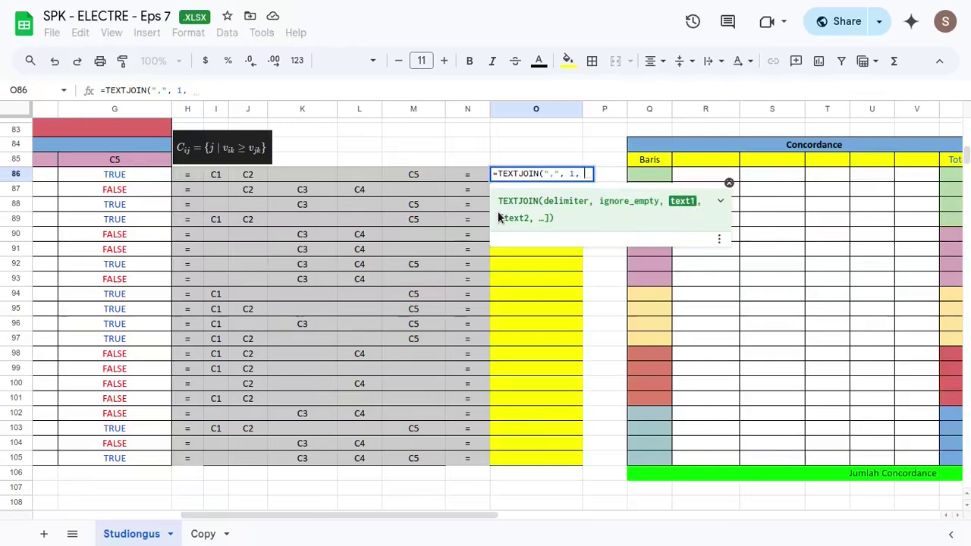
left_click_drag(213, 175, 433, 176)
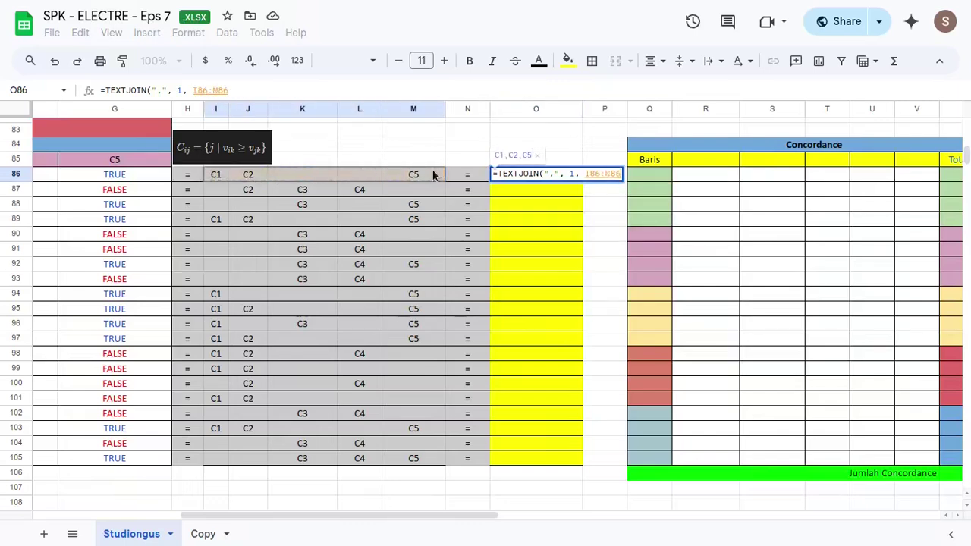
key("Return")
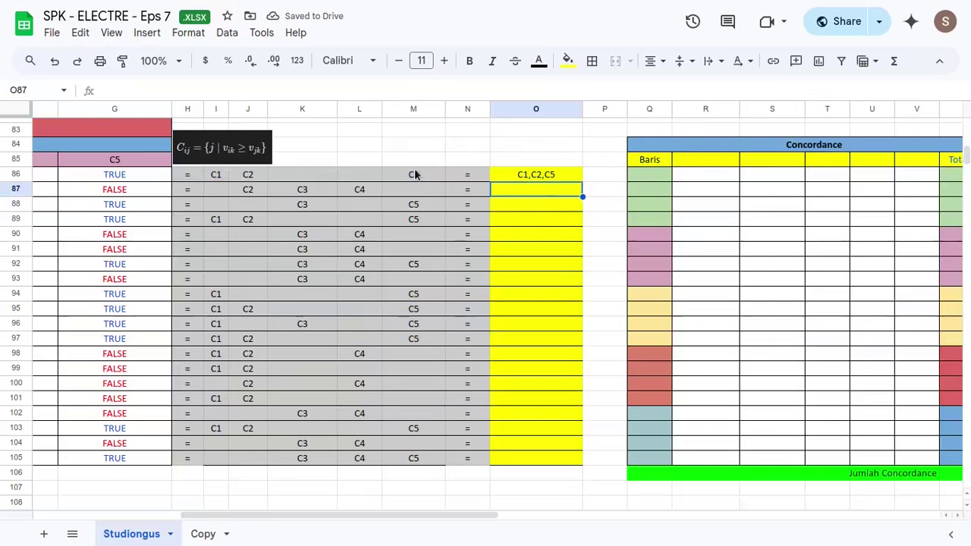
- Wrap the TEXTJOIN result in O86 in curly braces by concatenating "{ " before it and " }" after it
left_click(555, 174)
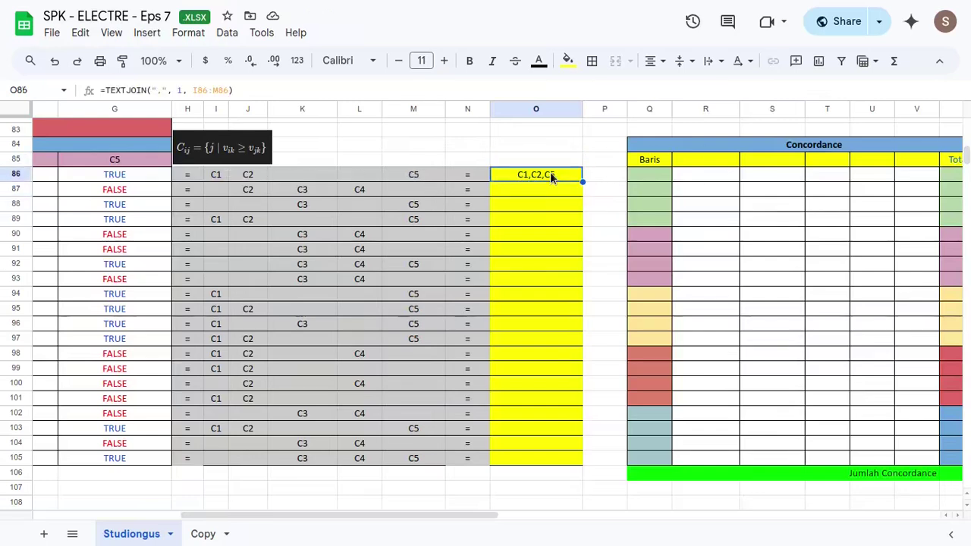
double_click(553, 173)
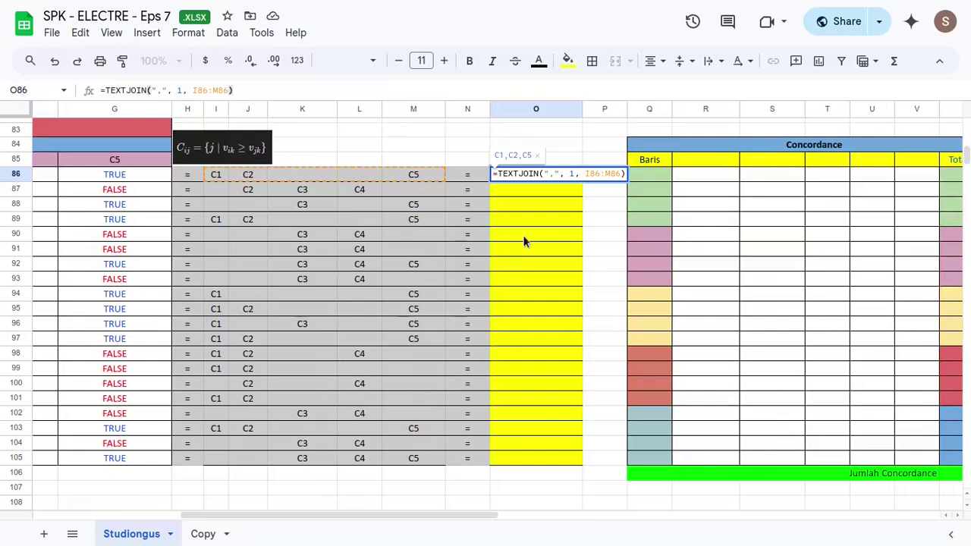
key("Home")
key("Right")
type("\"{ \"")
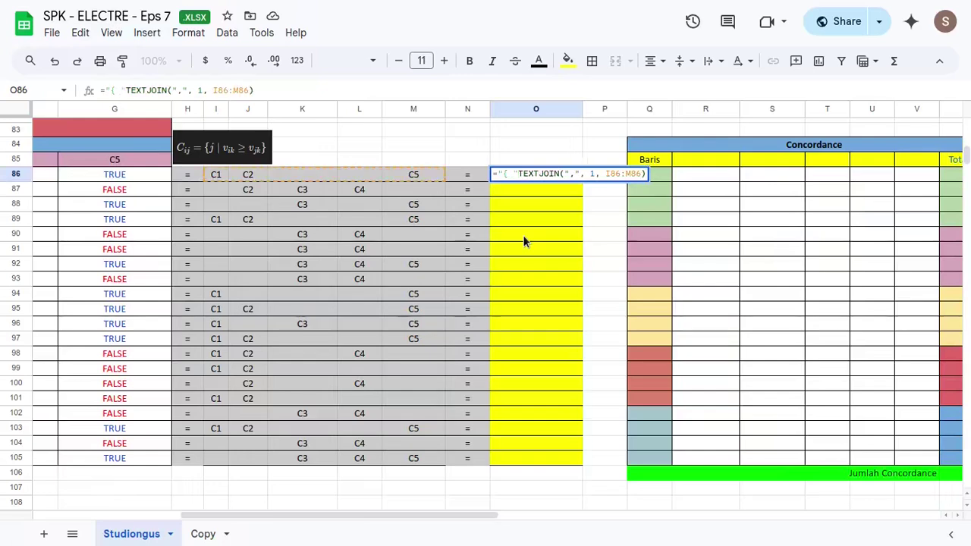
type("&")
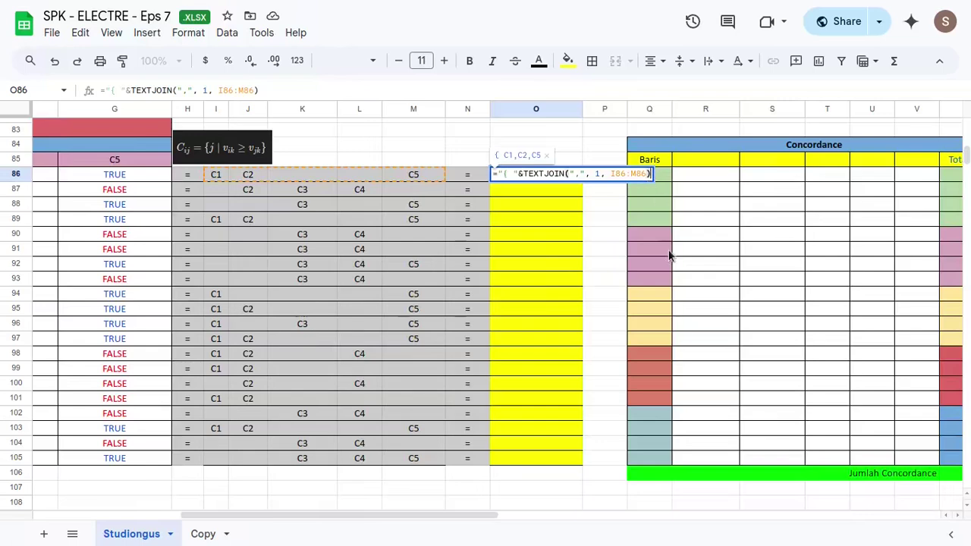
type("&")
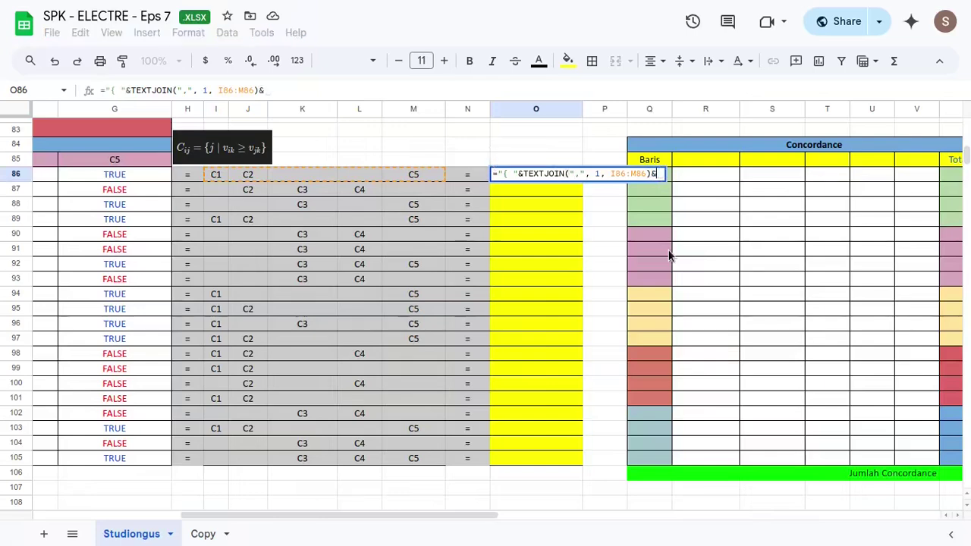
type("\"")
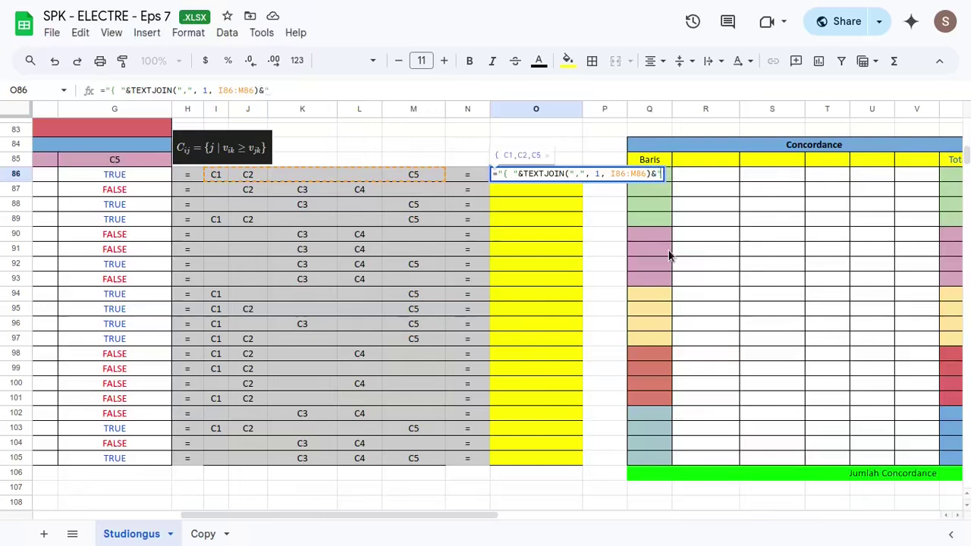
type(" }\"")
key("Return")
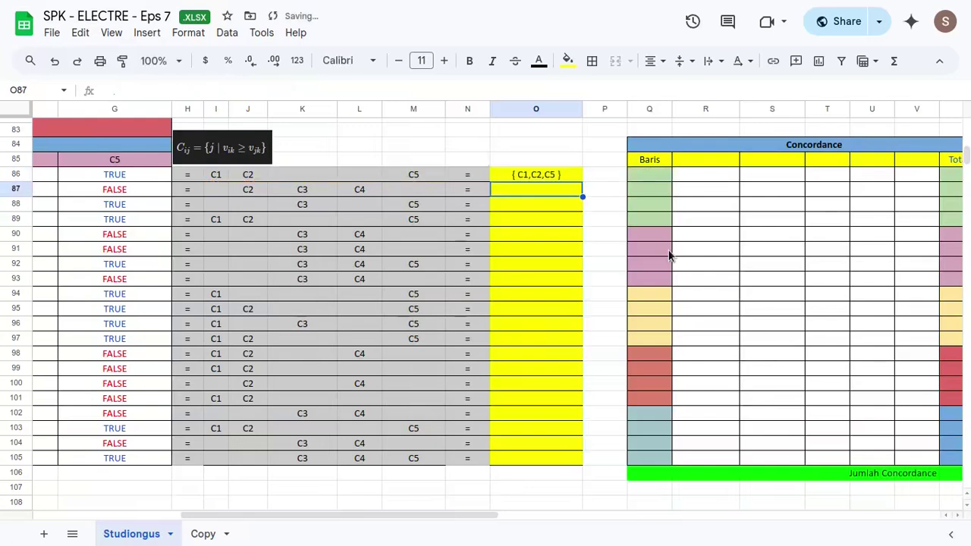
- Fill the O86 set formula down through O105 for all alternative pairs
key("Up")
key("shift+Down")
key("shift+Down")
key("shift+Down")
key("shift+Down")
key("shift+Down")
key("shift+Down")
key("shift+Down")
key("shift+Down")
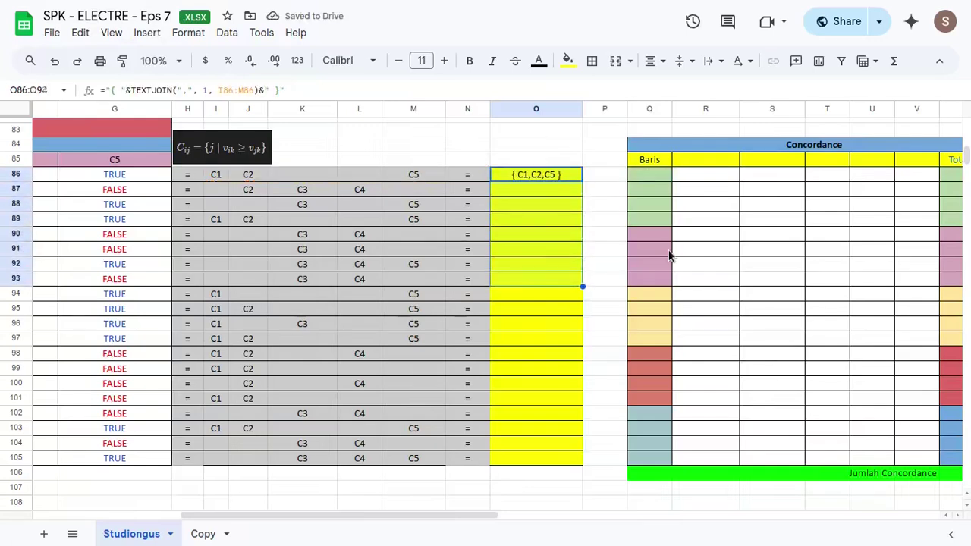
key("shift+Down")
key("shift+Down")
key("shift+Down")
key("shift+Down")
key("shift+Down")
key("shift+Down")
key("shift+Down")
key("shift+Down")
key("shift+Down")
key("shift+Down")
key("shift+Down")
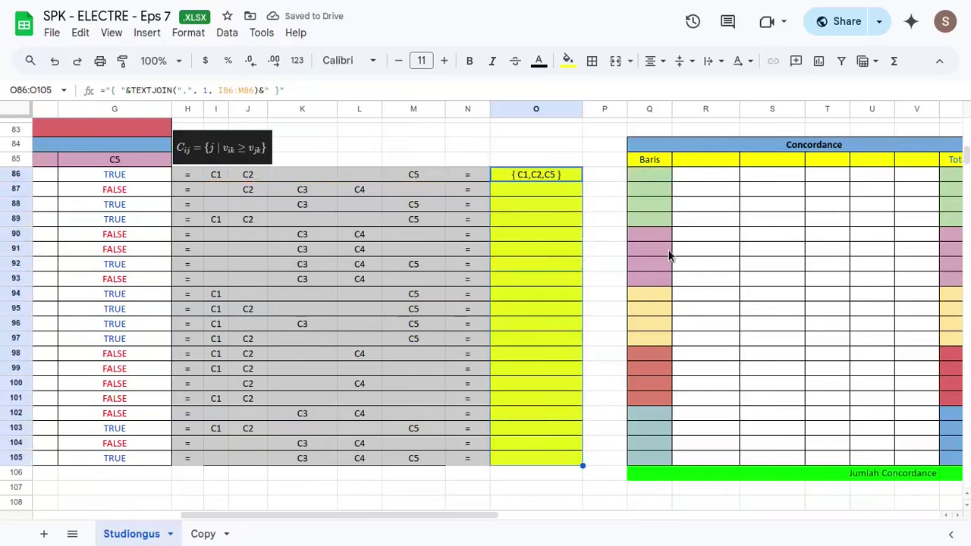
key("ctrl+d")
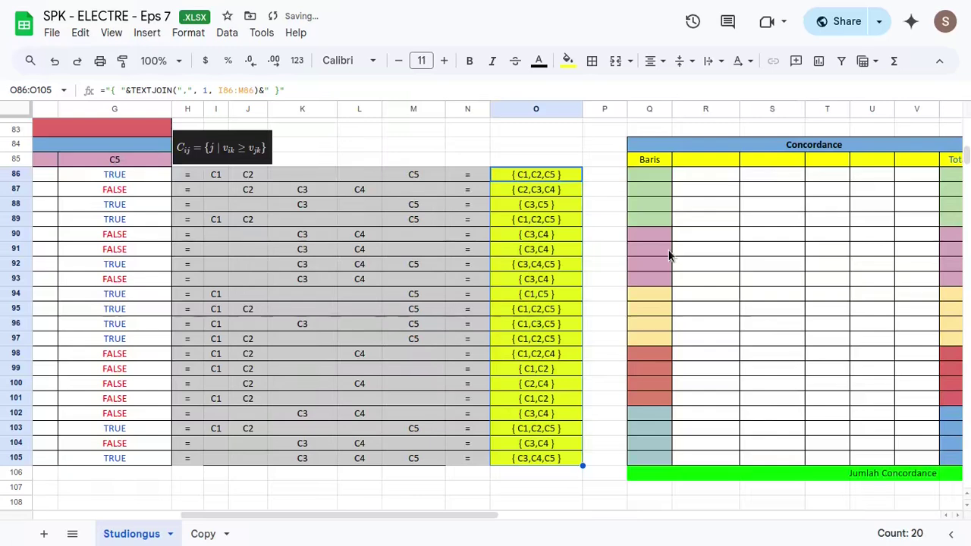
left_click(536, 206)
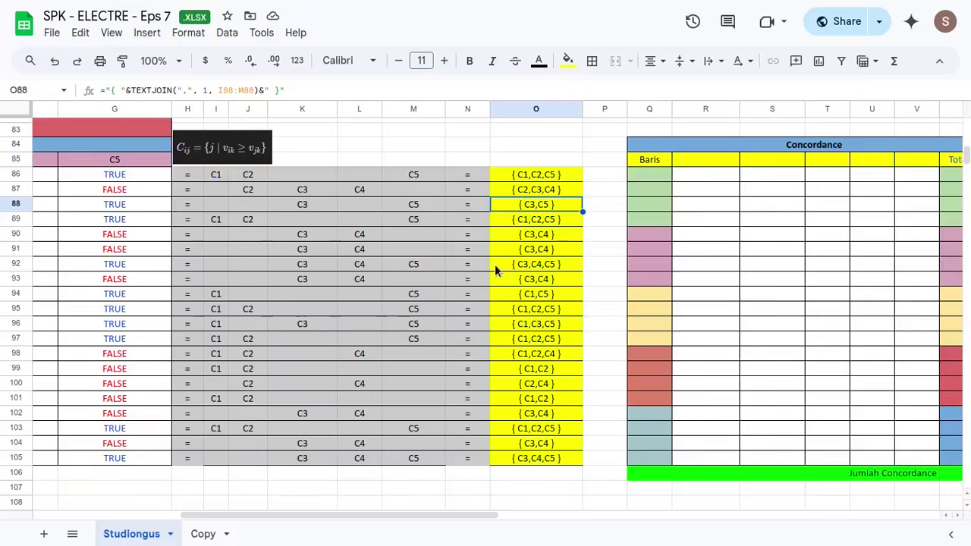
scroll(495, 264, "right", 10)
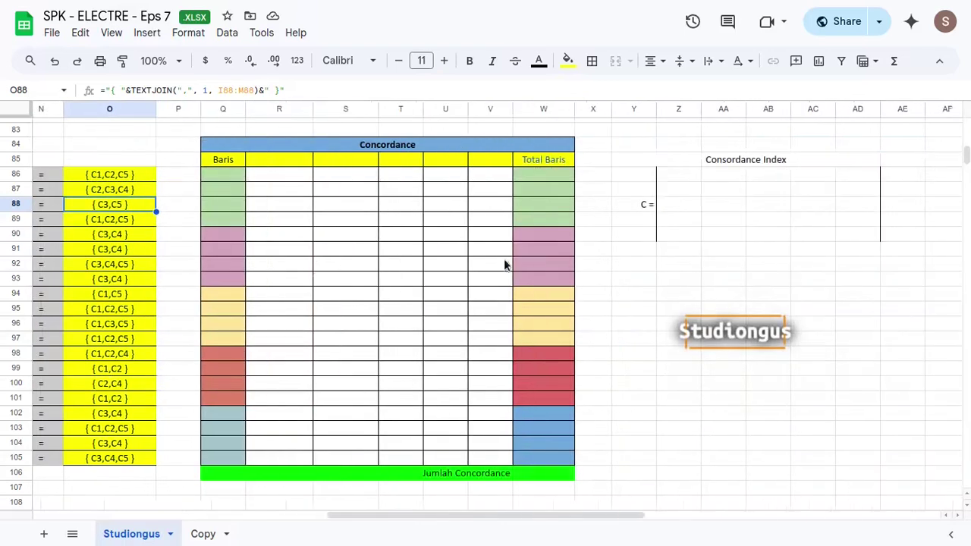
scroll(503, 264, "right", 2)
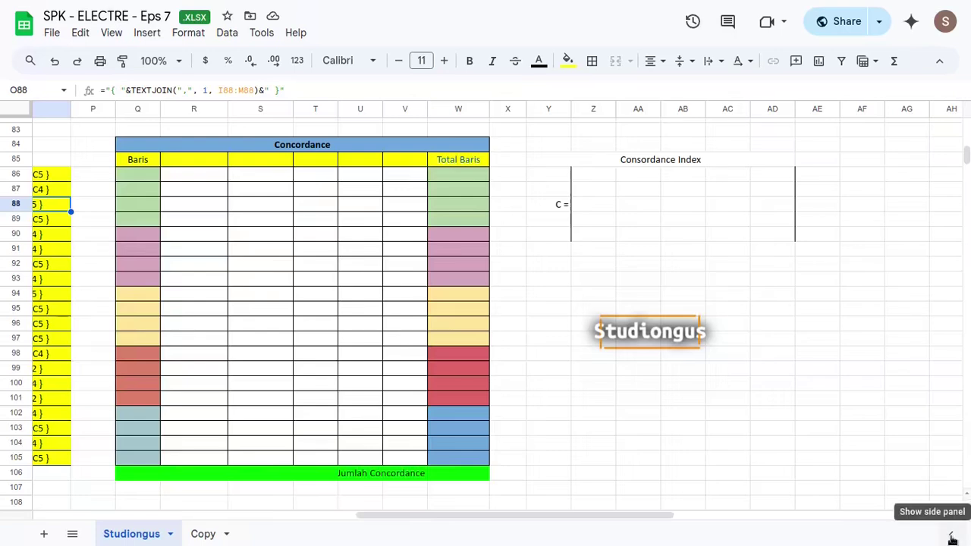
left_click(206, 166)
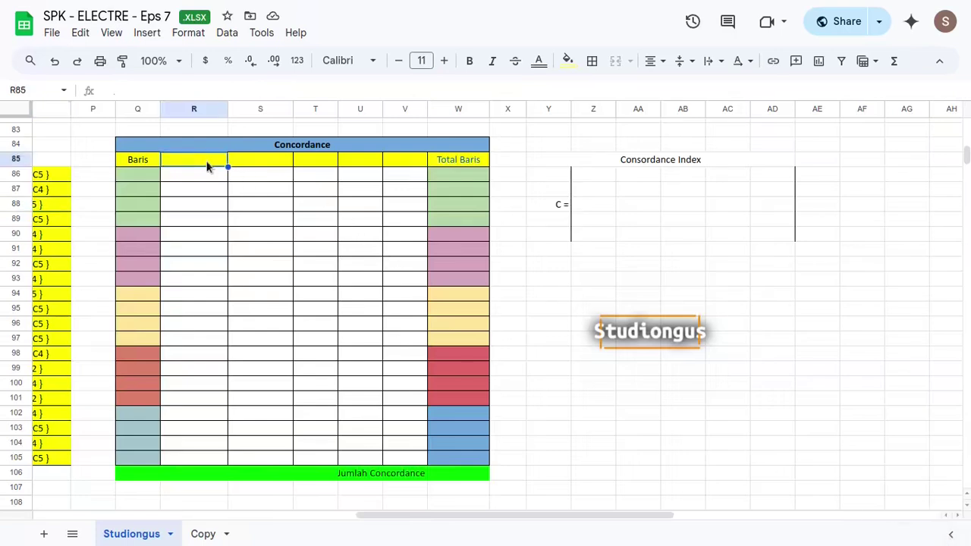
type("=transp")
key("Tab")
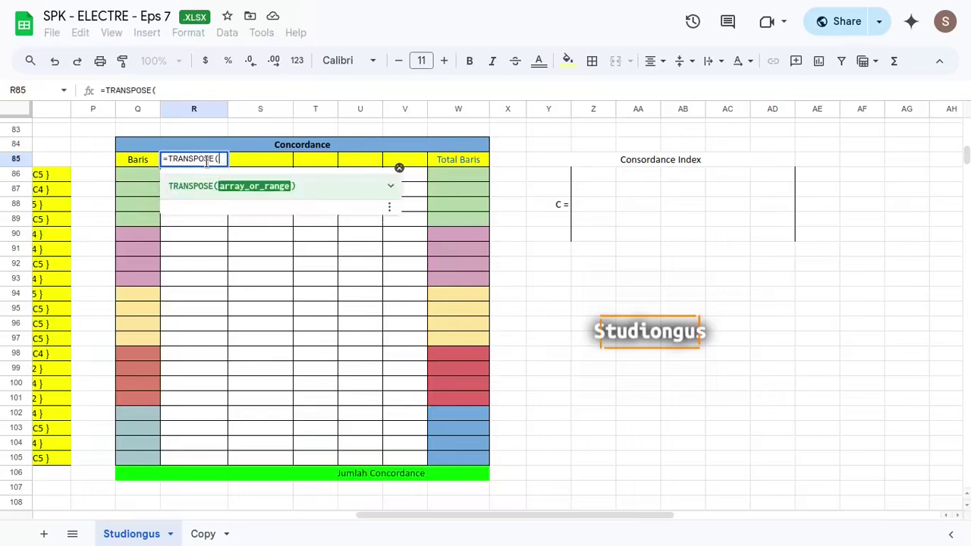
left_click(137, 108)
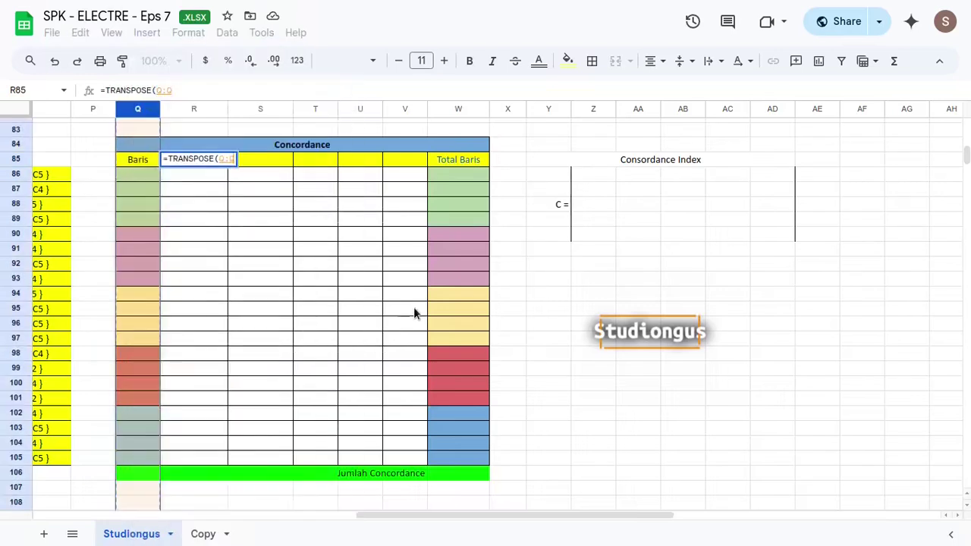
key("Escape")
- Enter a TRANSPOSE formula in R85 that brings the criteria weights N6:N10 into the Concordance table's header row
type("=ran")
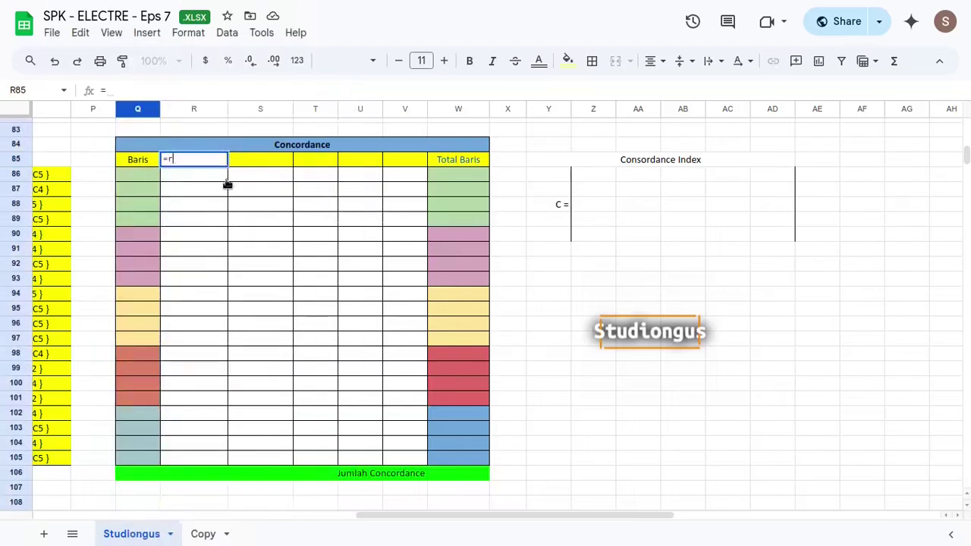
key("BackSpace")
key("BackSpace")
key("BackSpace")
type("transp")
key("Tab")
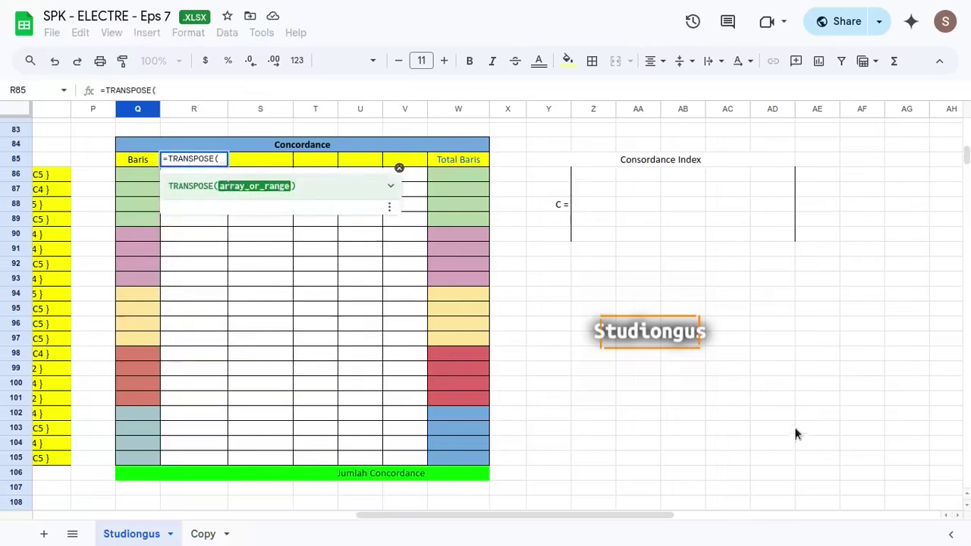
scroll(793, 394, "up", 20)
scroll(455, 285, "left", 6)
left_click_drag(466, 210, 469, 268)
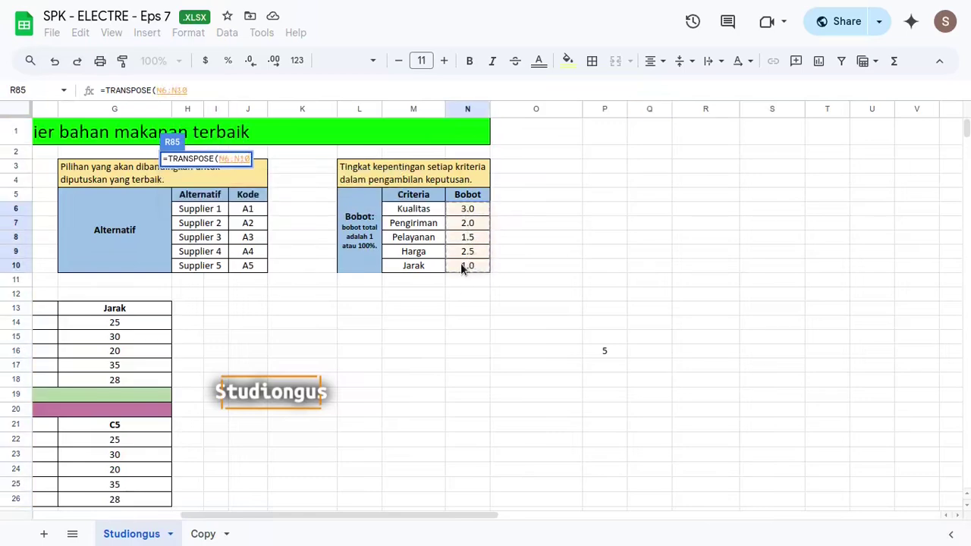
key("Return")
- Link Q86, the first Baris cell of the Concordance table, to the pair label in B86
scroll(526, 306, "down", 8)
scroll(528, 300, "right", 5)
scroll(522, 294, "left", 1)
scroll(522, 295, "right", 1)
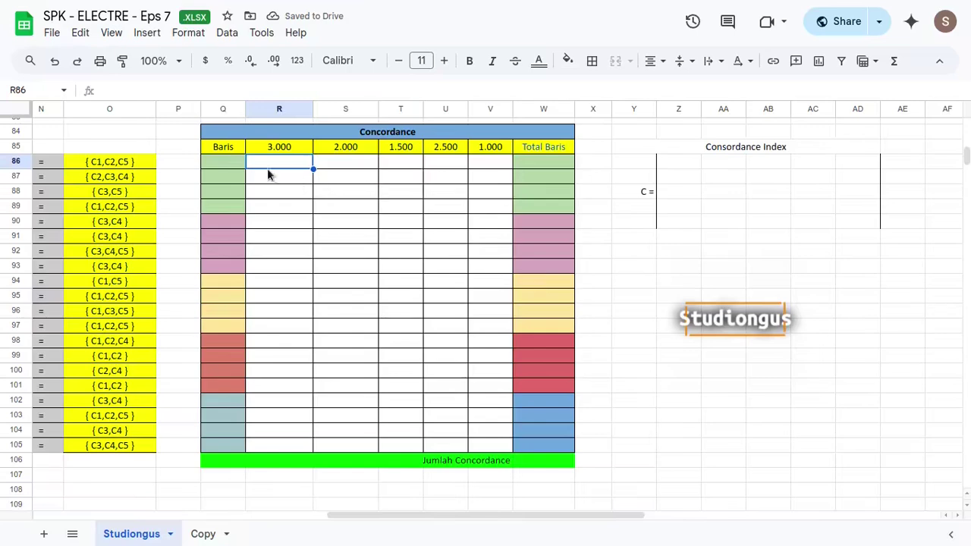
left_click(234, 160)
type("=")
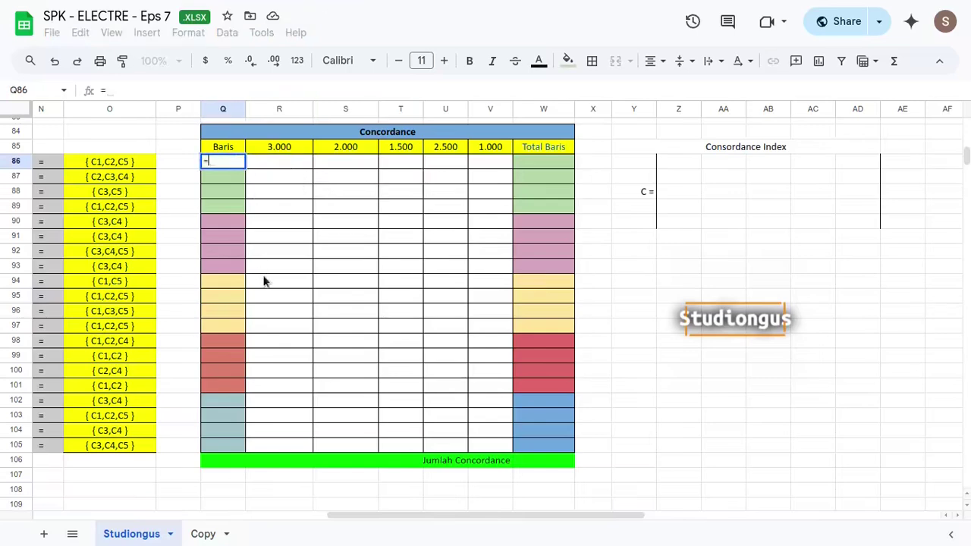
scroll(261, 285, "left", 10)
left_click(83, 167)
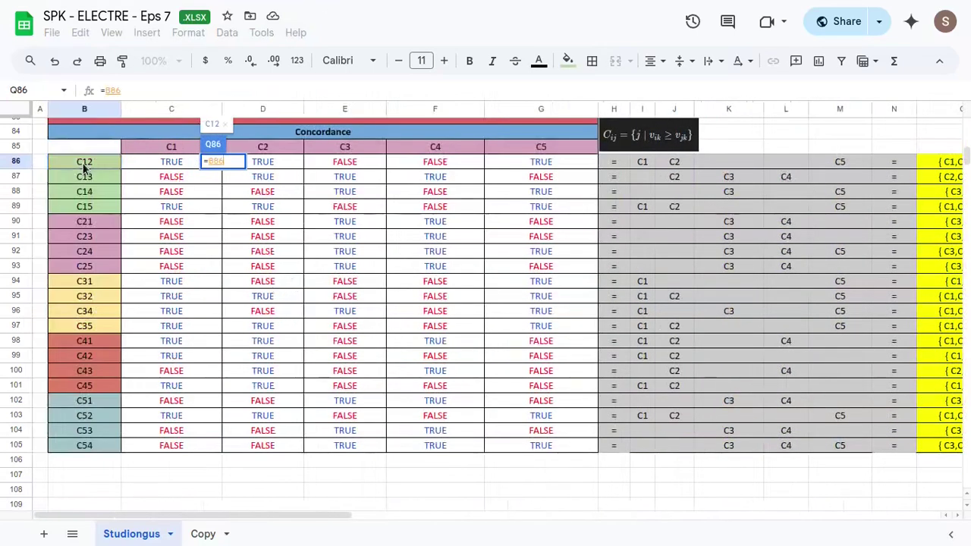
scroll(399, 226, "right", 10)
key("Return")
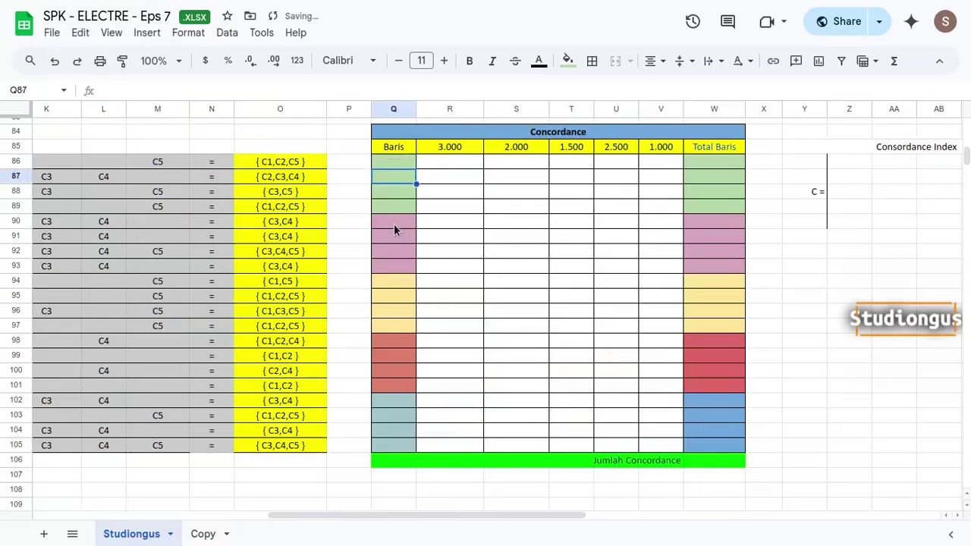
- Fill the Q86 label reference down the Baris column through Q105
key("Up")
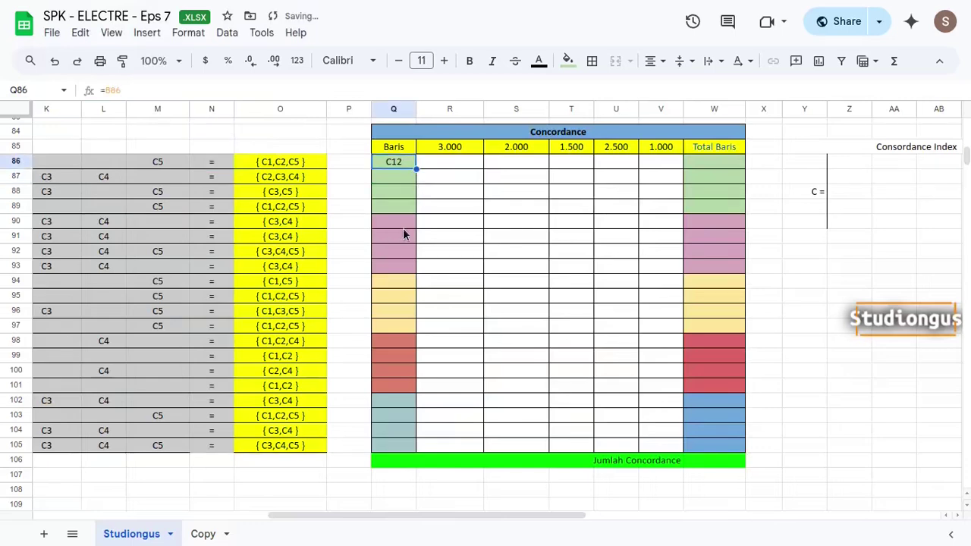
left_click(395, 445, "shift")
key("ctrl+d")
scroll(395, 445, "right", 5)
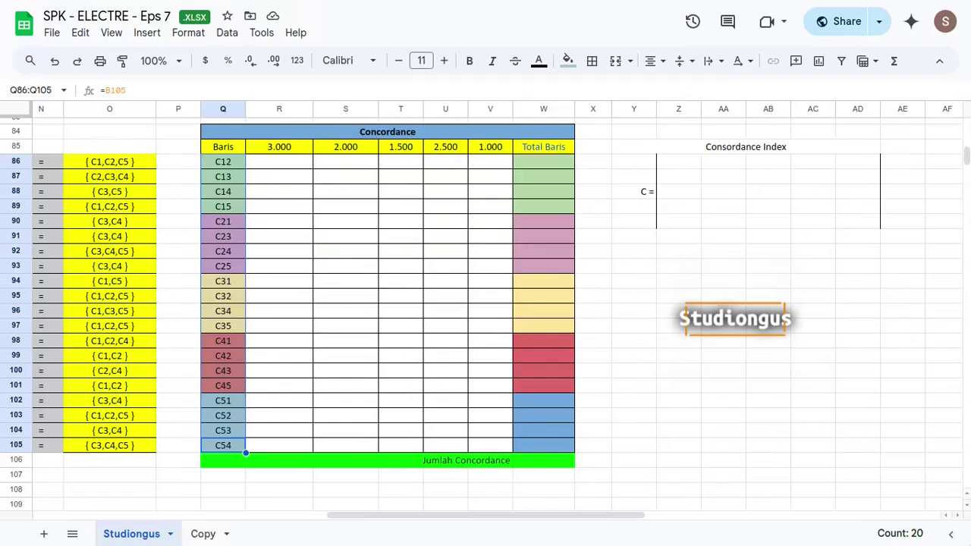
- Enter =IF(C86=TRUE, R85, "") in R86, the C12 row's cell under the first weight of the Concordance table
left_click(277, 169)
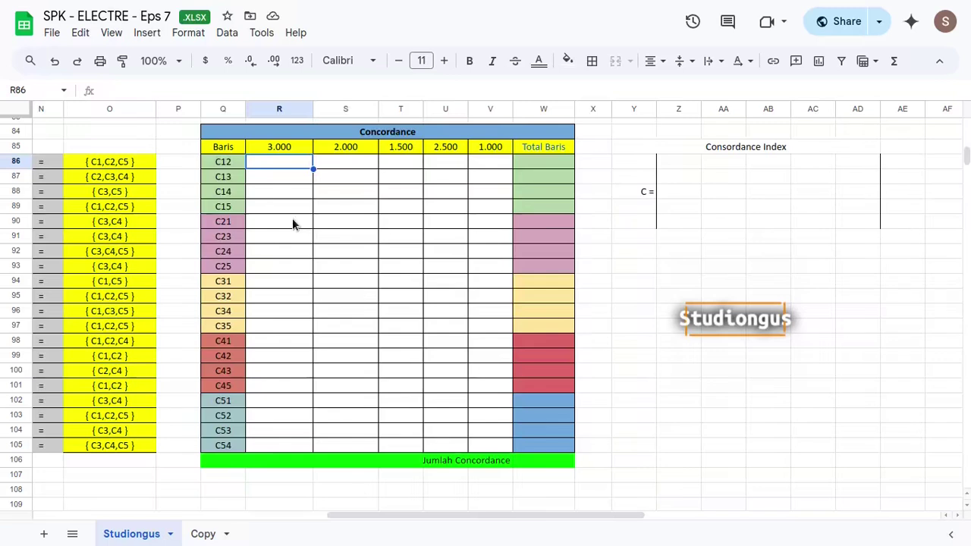
scroll(292, 218, "left", 5)
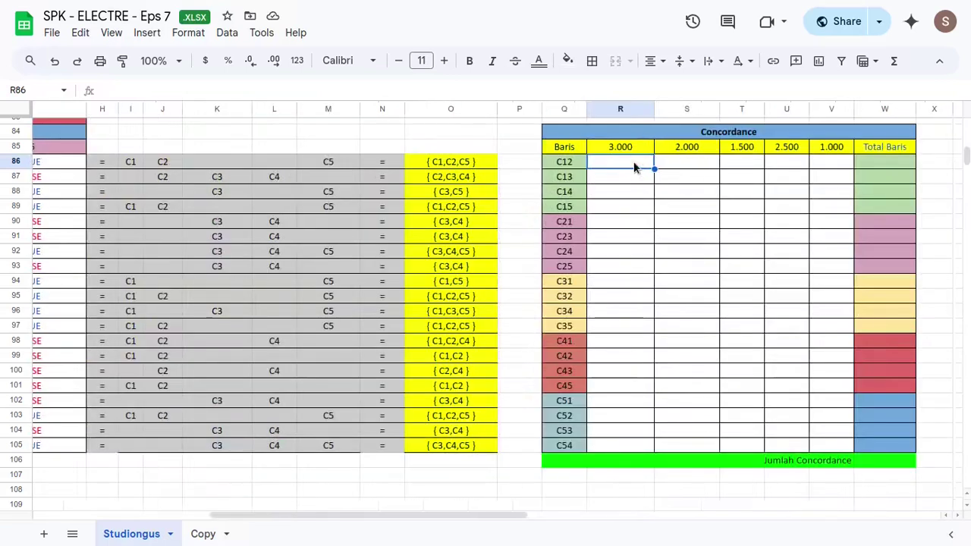
type("=")
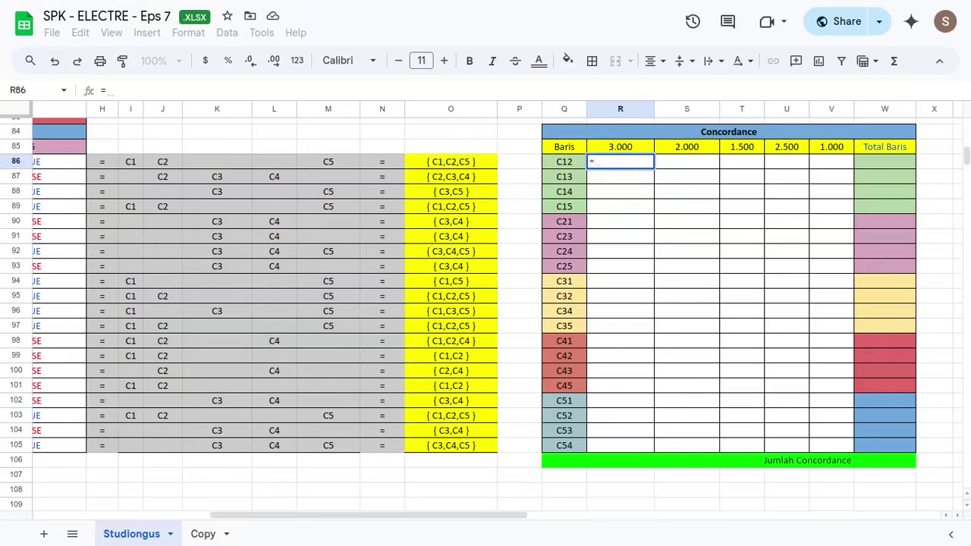
type("IF(")
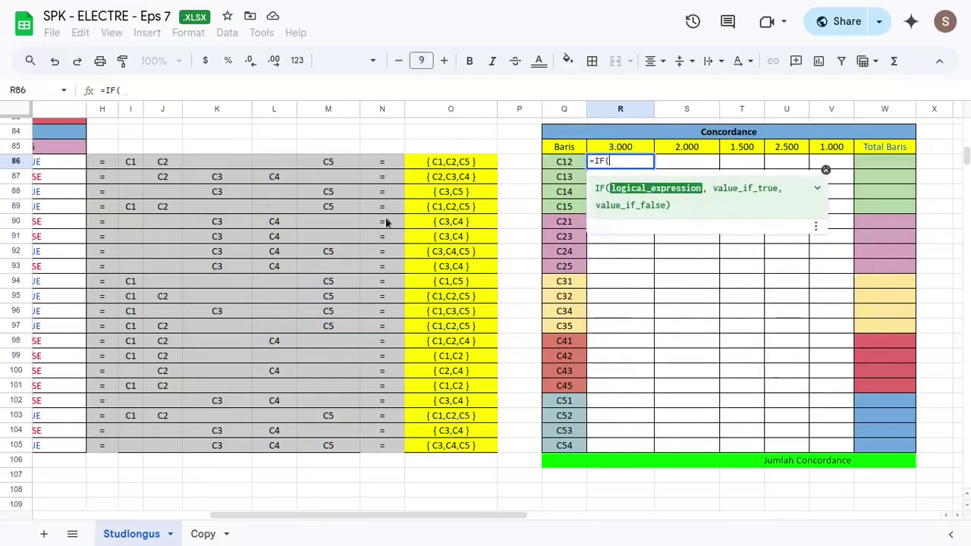
scroll(463, 233, "left", 5)
scroll(470, 239, "left", 2)
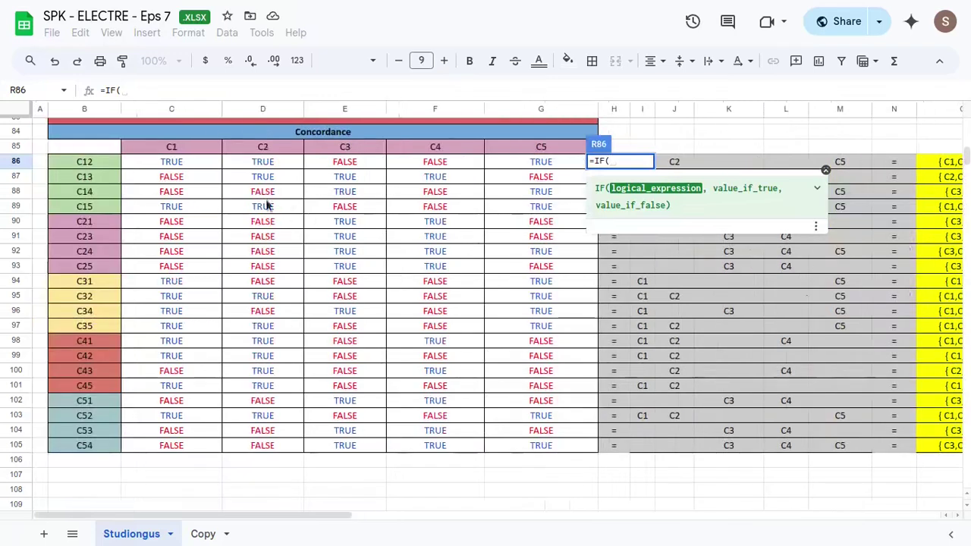
left_click(202, 161)
scroll(380, 235, "right", 5)
scroll(383, 232, "right", 6)
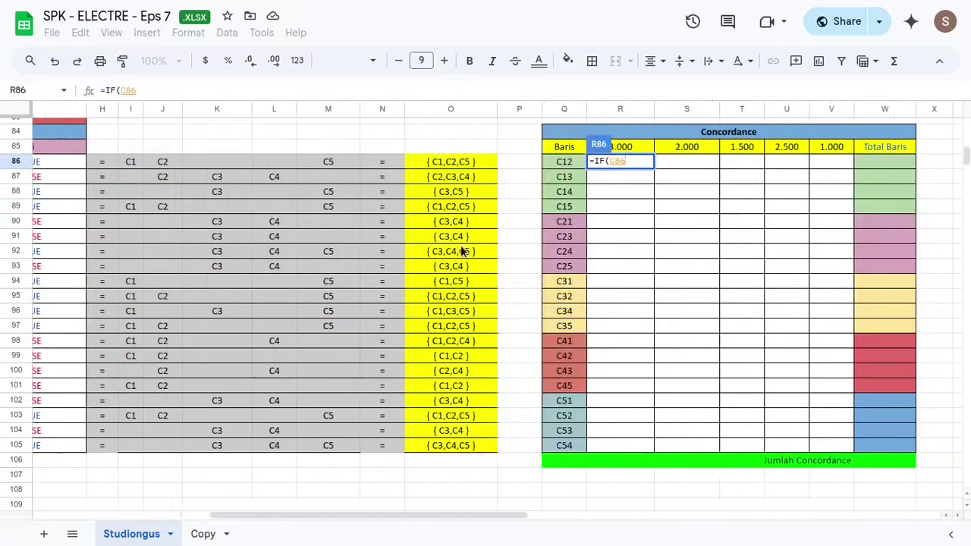
type("=tre")
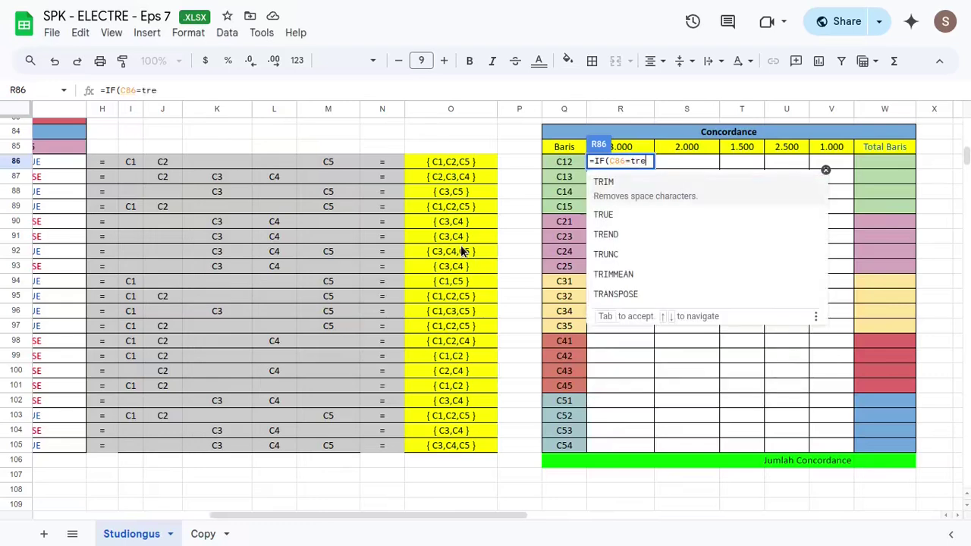
key("BackSpace")
type("u")
key("Tab")
key("BackSpace")
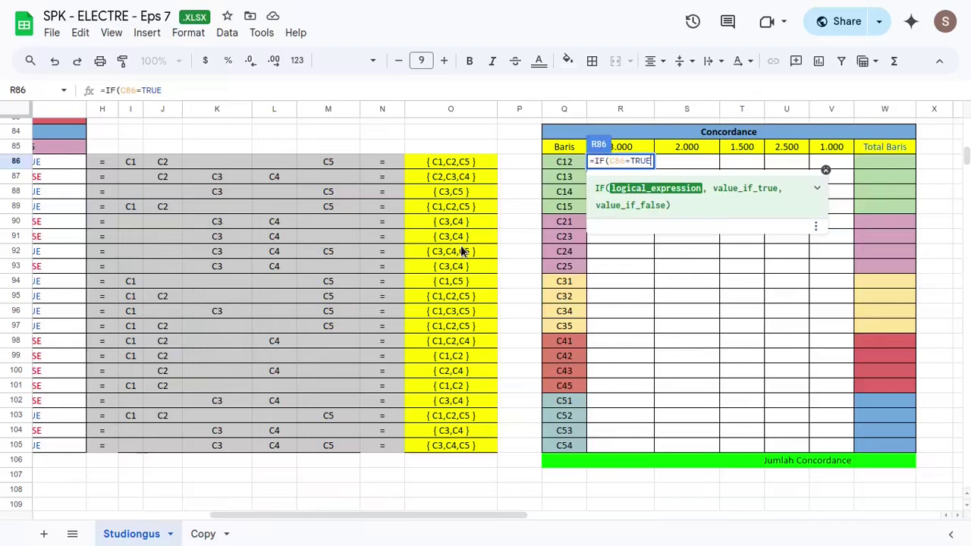
type(",")
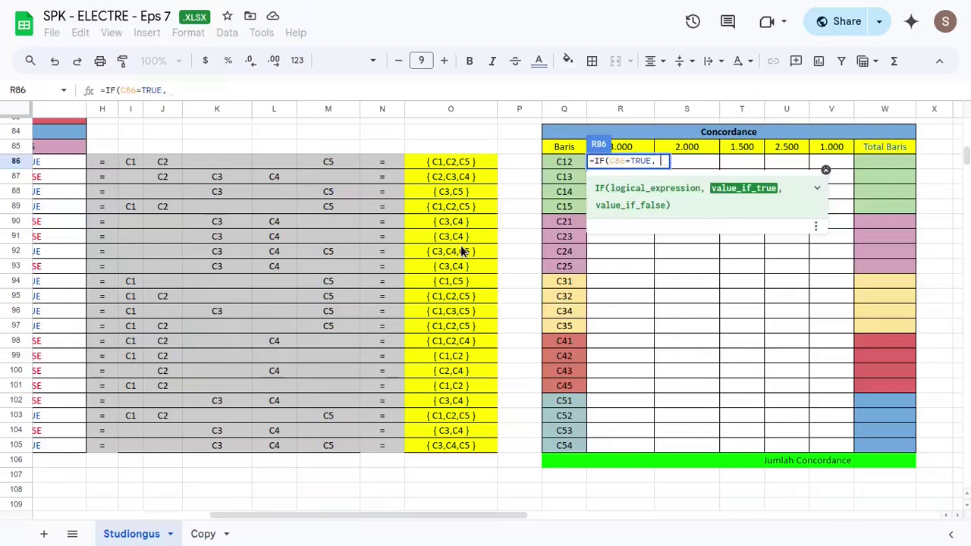
left_click(626, 145)
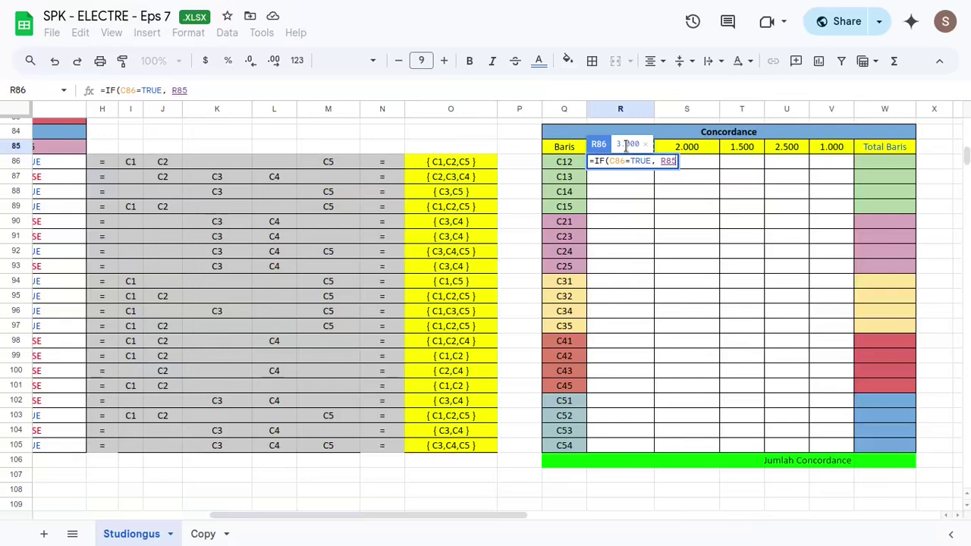
type(", \"\"")
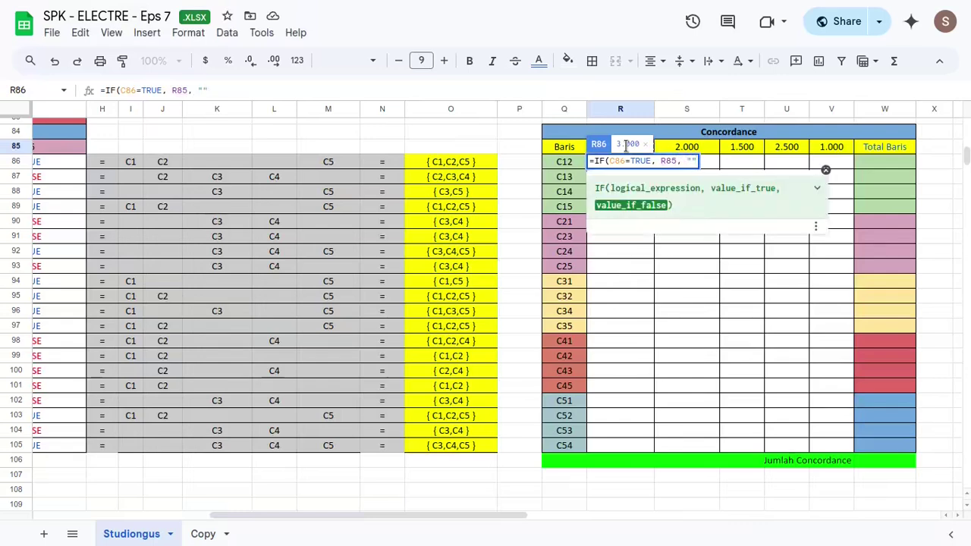
type(")")
key("Return")
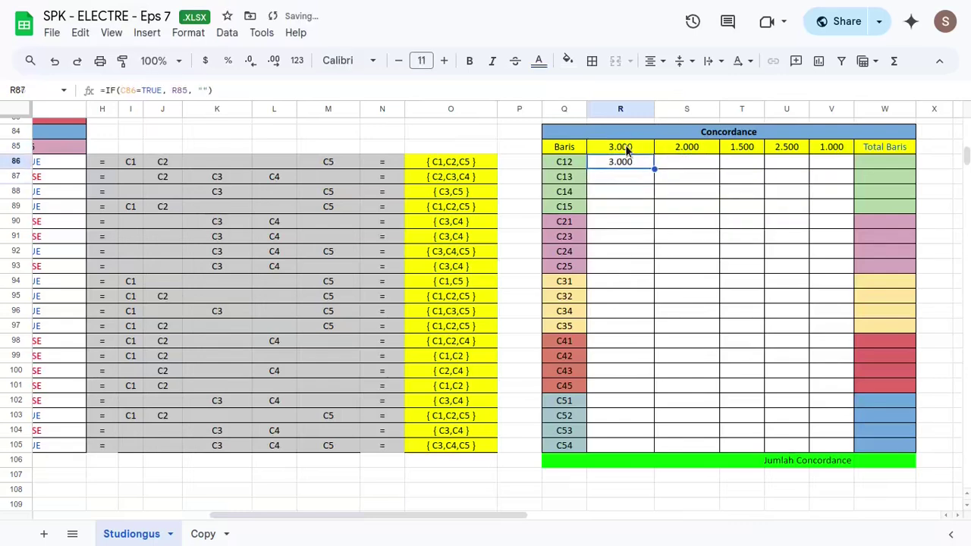
- Try to fill the R86 IF formula down the first weight column through R105
scroll(626, 151, "up", 1)
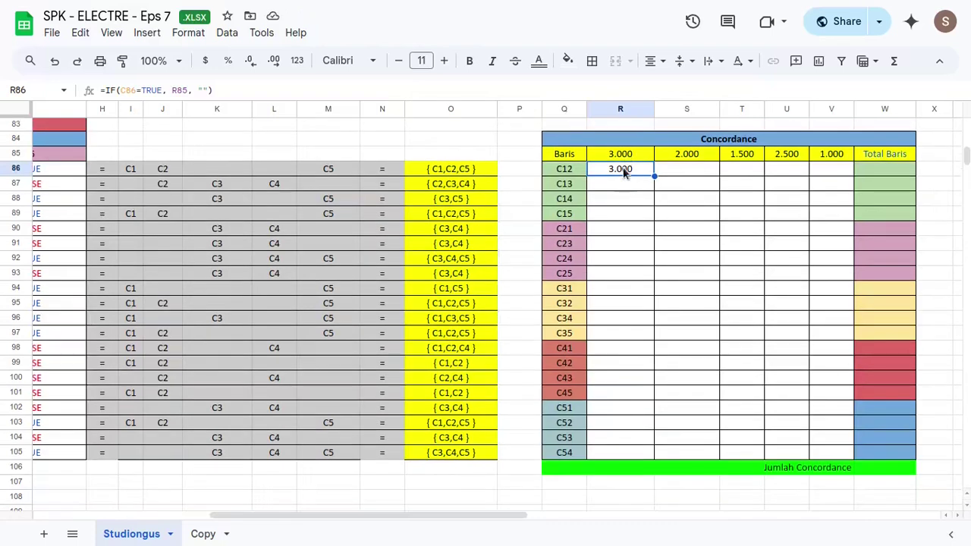
left_click(626, 454, "shift")
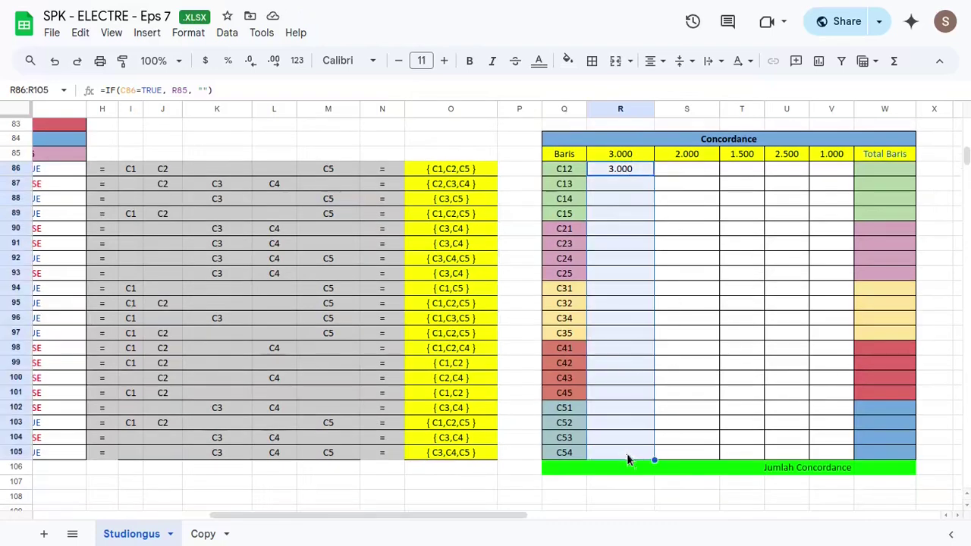
key("ctrl+d")
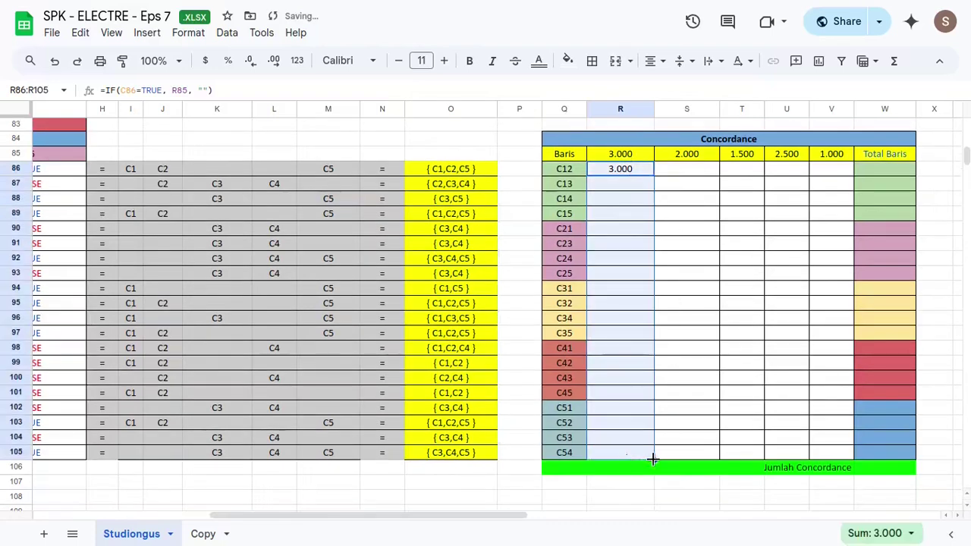
- Lock the row of the weight reference in R86, making the formula =IF(C86=TRUE, R$85, "")
left_click(621, 169)
double_click(620, 168)
key("Escape")
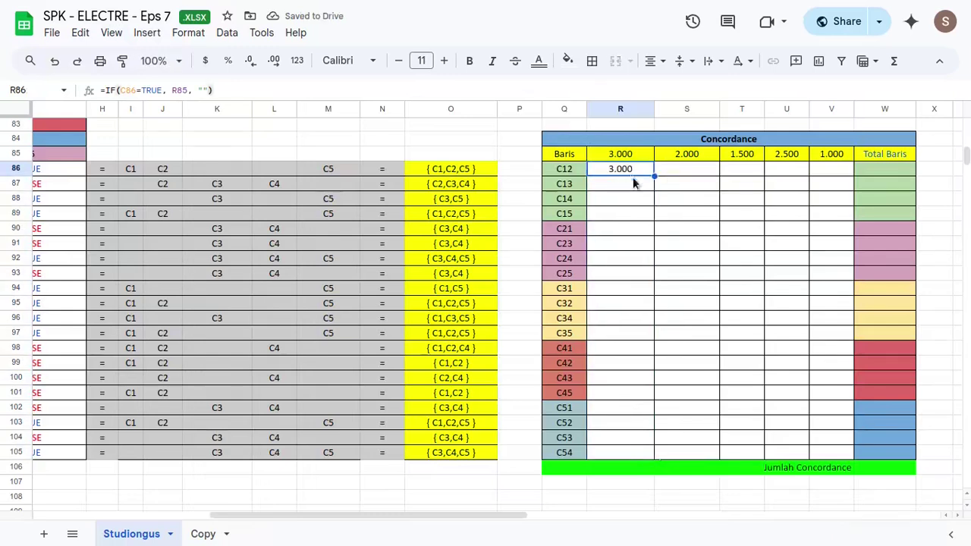
key("shift+Down")
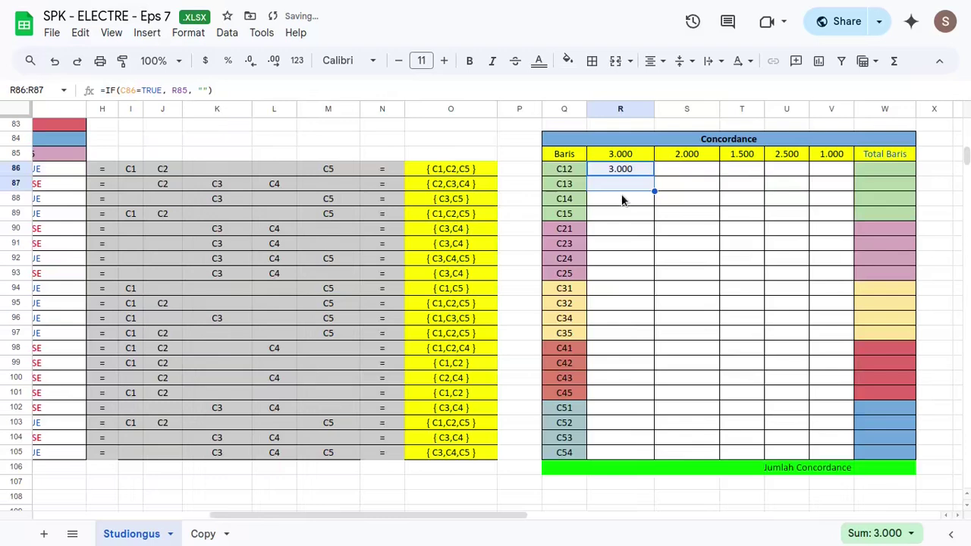
key("shift+Up")
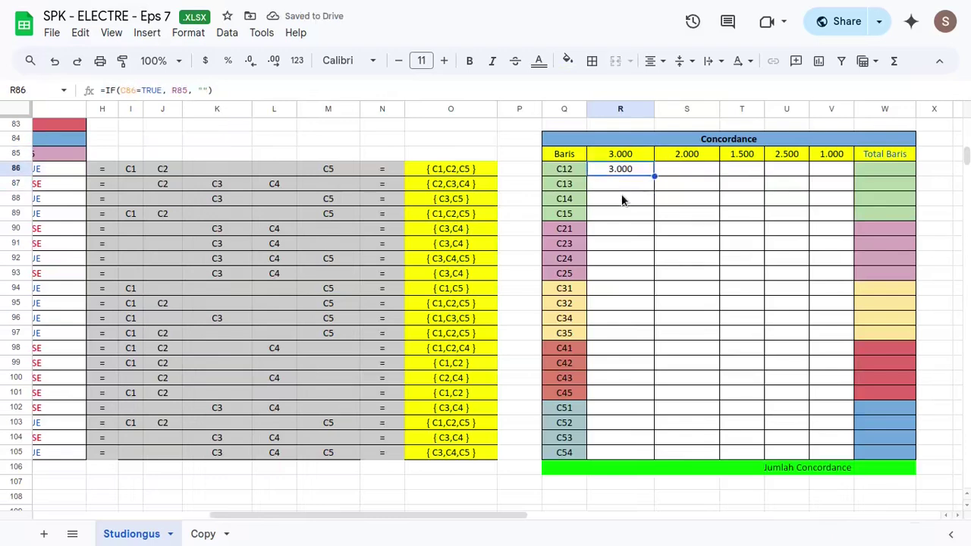
key("F2")
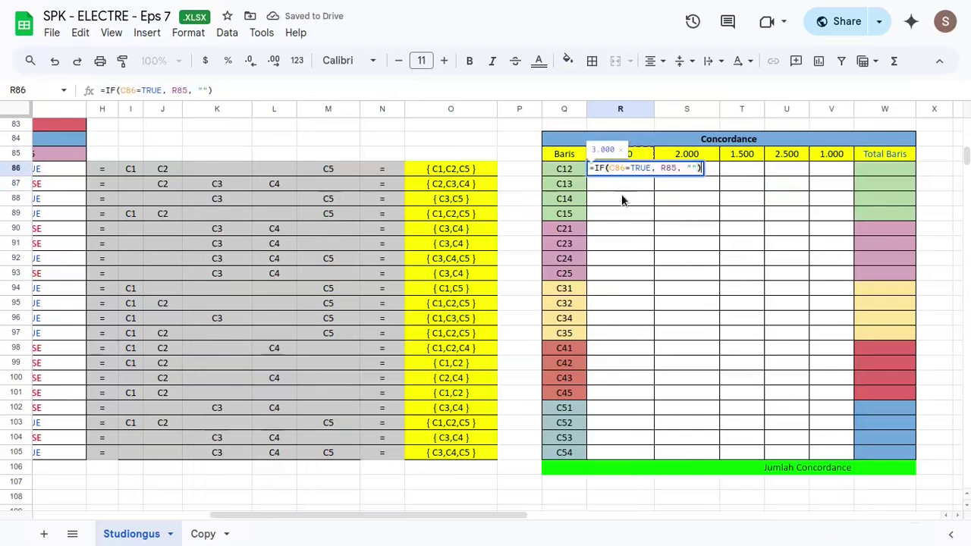
left_click(671, 169)
key("F4")
key("F4")
key("Return")
key("Up")
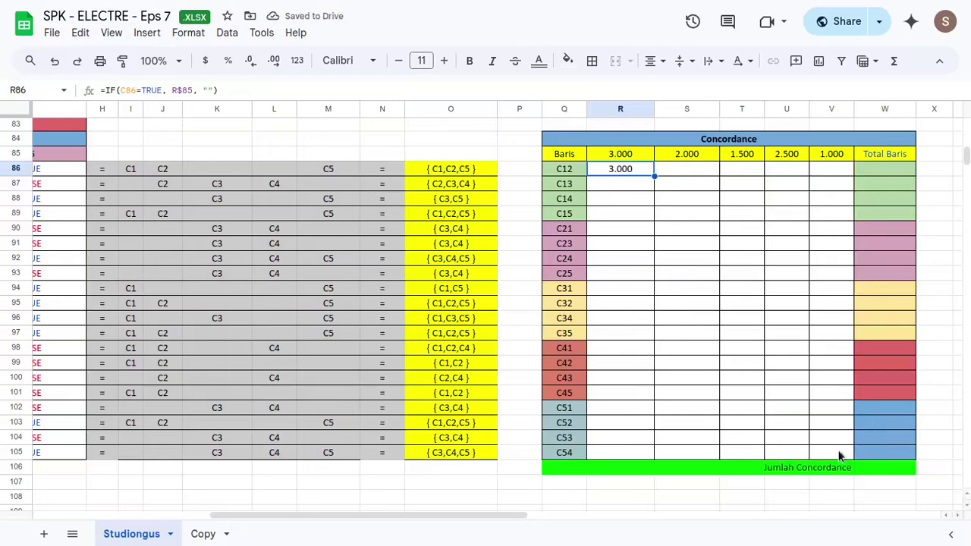
- Fill the R86 formula down and across the whole Concordance weight range R86:V105
left_click(837, 452, "shift")
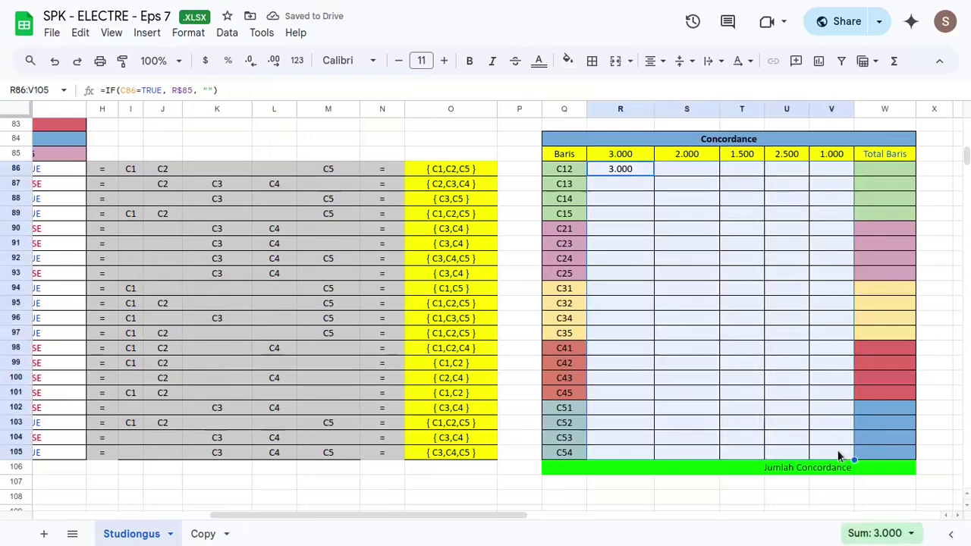
key("ctrl+d")
key("ctrl+r")
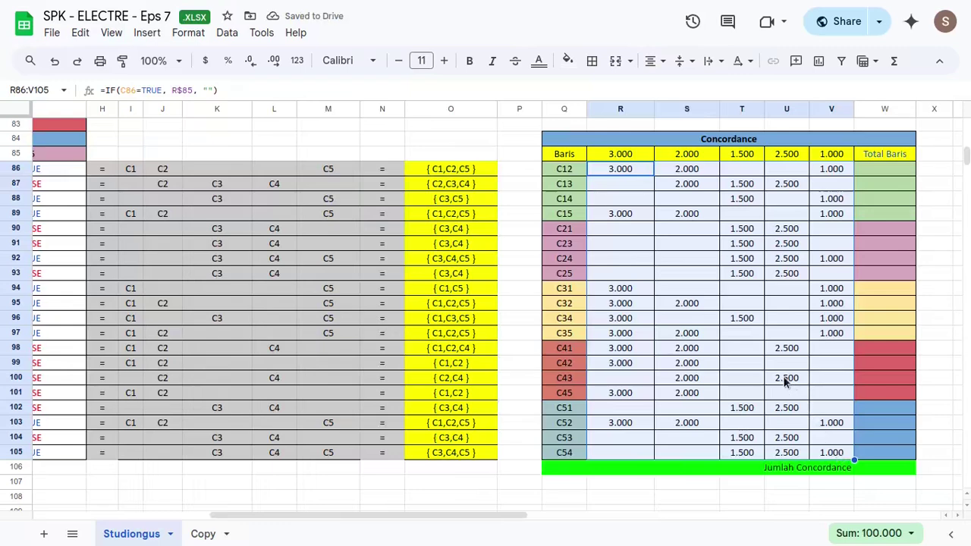
- Total the C12 row's weights in the first Total Baris cell, W86, with =SUM(R86:V86)
left_click(874, 170)
type("=")
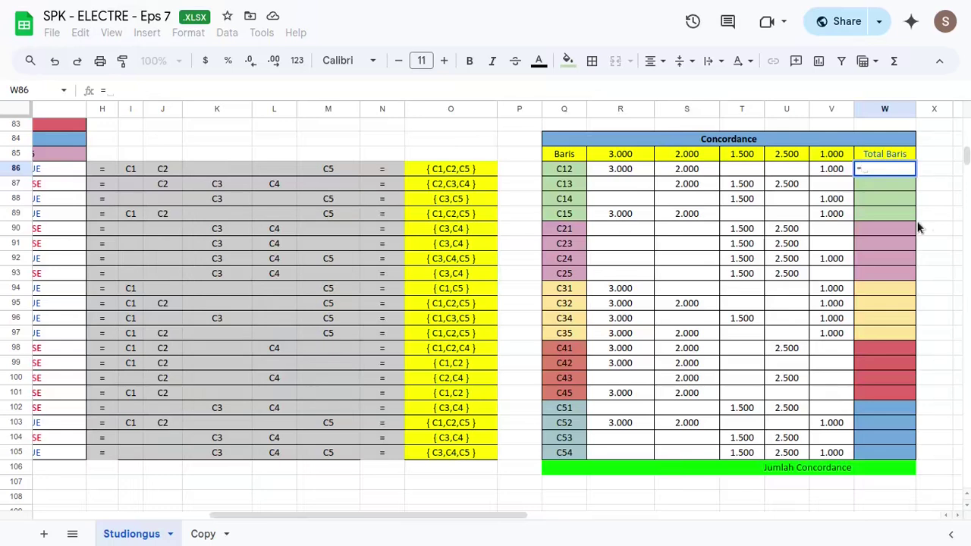
type("sum")
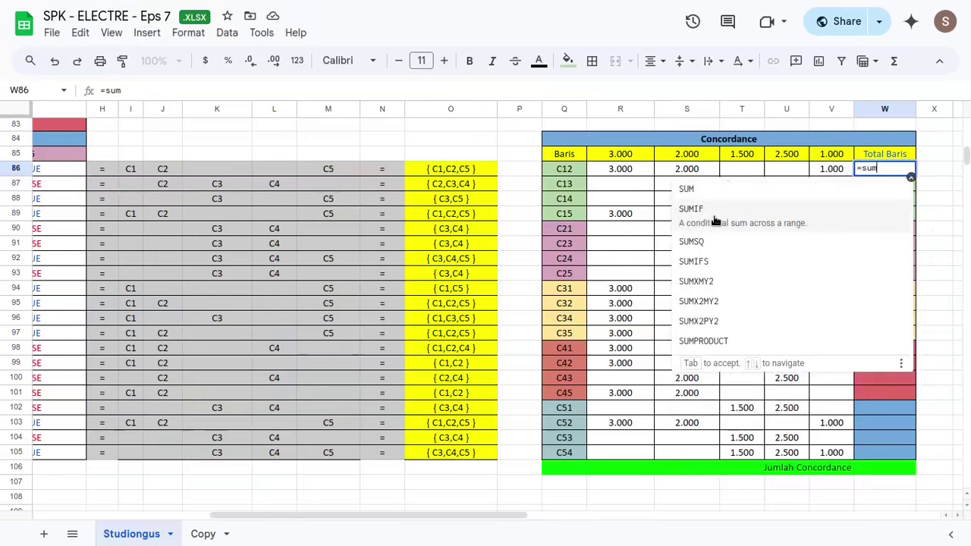
key("Tab")
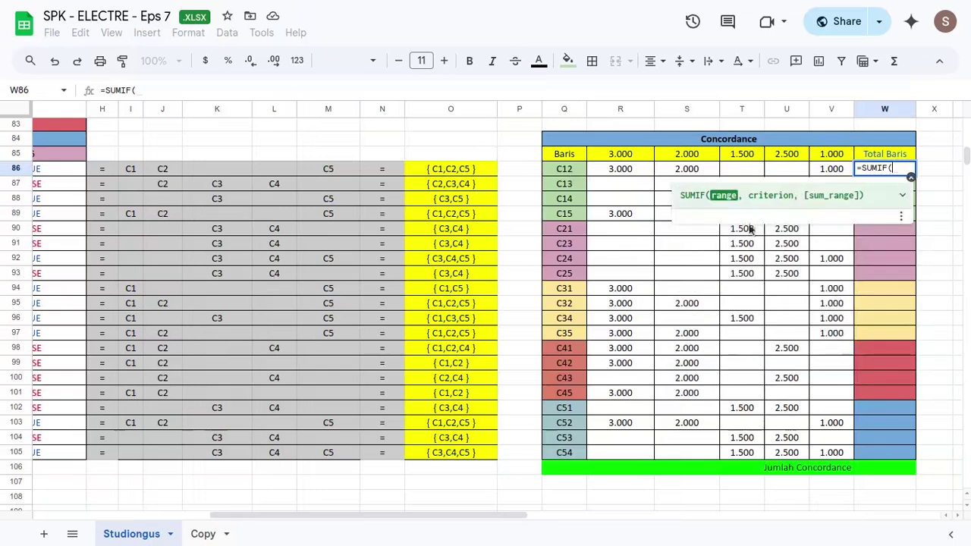
key("BackSpace")
key("BackSpace")
key("BackSpace")
type("(")
left_click_drag(636, 174, 825, 178)
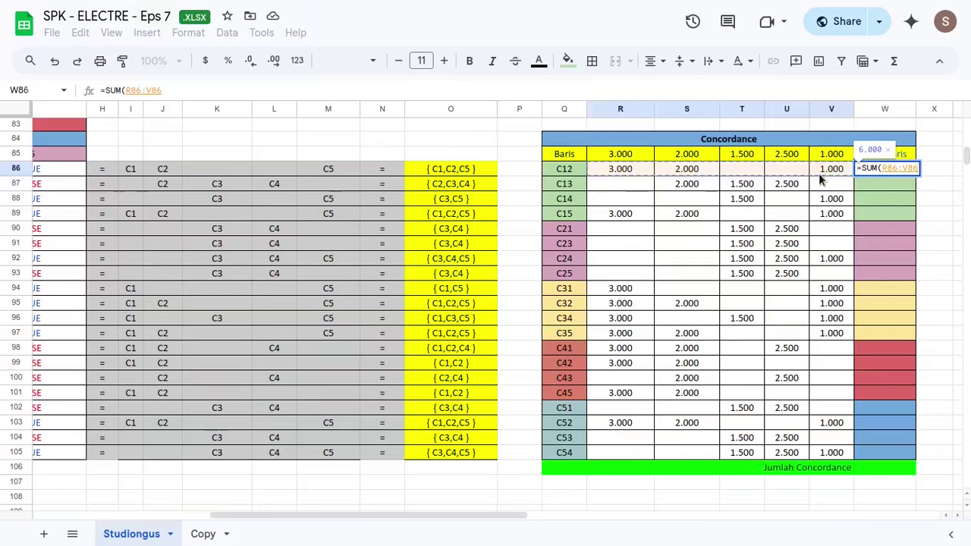
key("Return")
- Fill the W86 row total down the Total Baris column through W105
key("Up")
key("shift+Down")
key("shift+Down")
key("shift+Down")
key("shift+Down")
key("shift+Down")
key("shift+Down")
key("shift+Down")
key("shift+Down")
key("shift+Down")
key("shift+Down")
key("shift+Down")
key("shift+Down")
key("shift+Down")
key("shift+Down")
key("shift+Down")
key("shift+Down")
key("shift+Down")
key("shift+Down")
key("shift+Down")
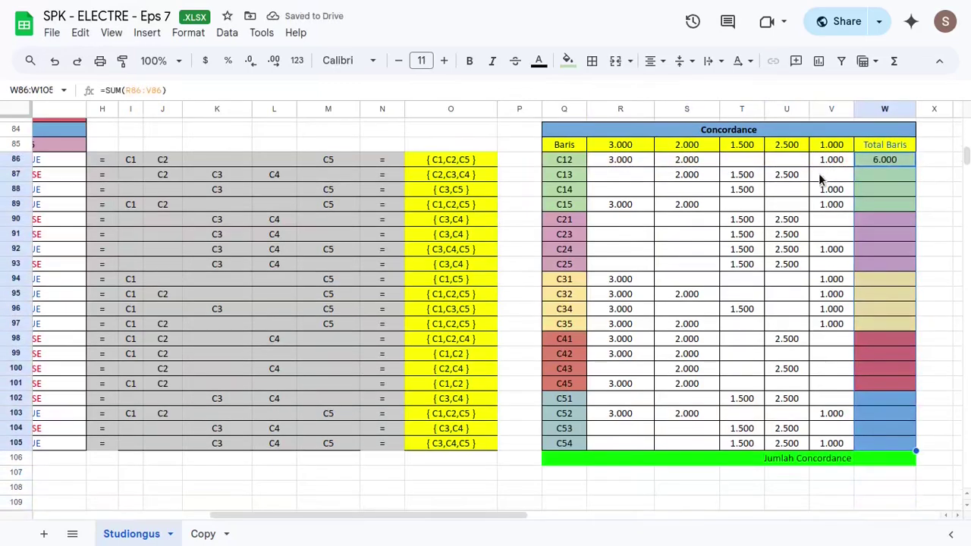
key("ctrl+d")
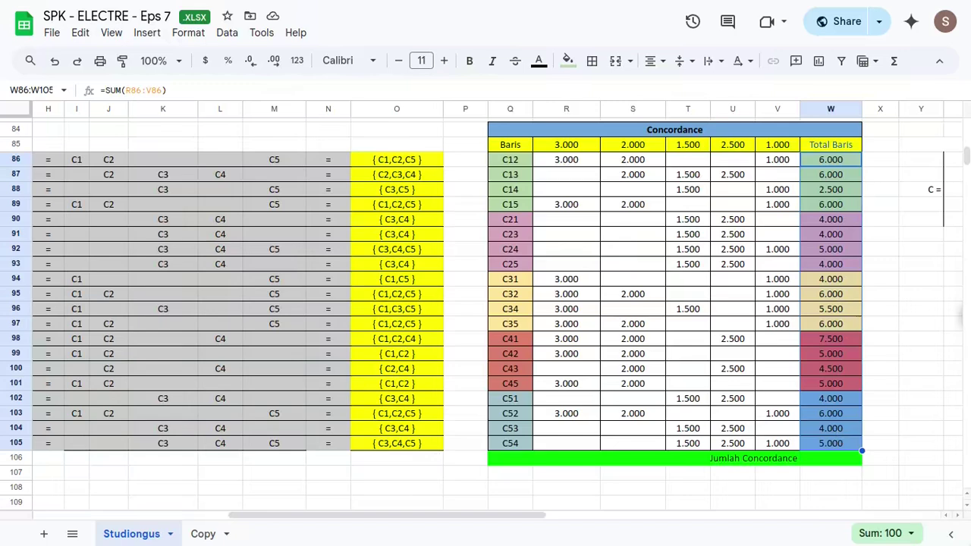
- Add up the Total Baris column in W106 beside Jumlah Concordance with =SUM(W85:W105)
left_click(831, 458)
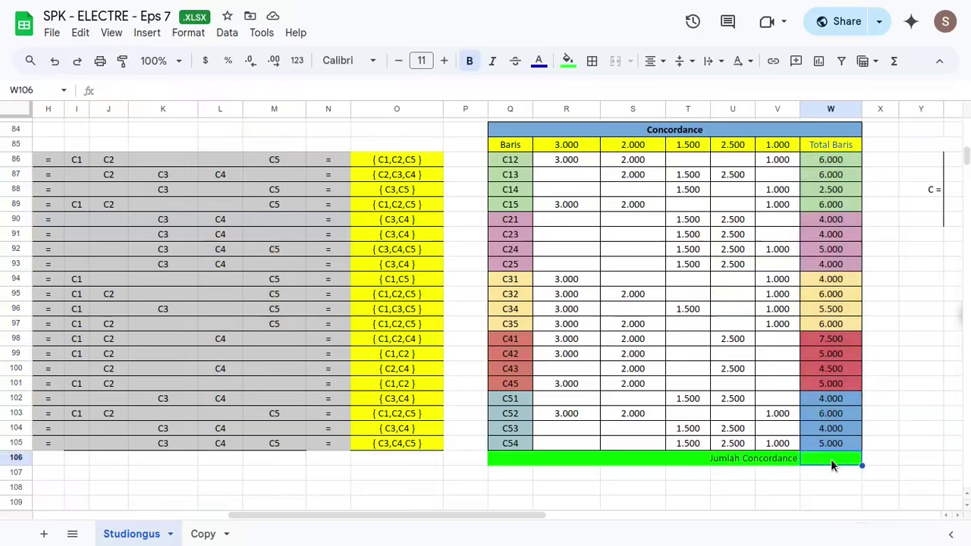
type("=")
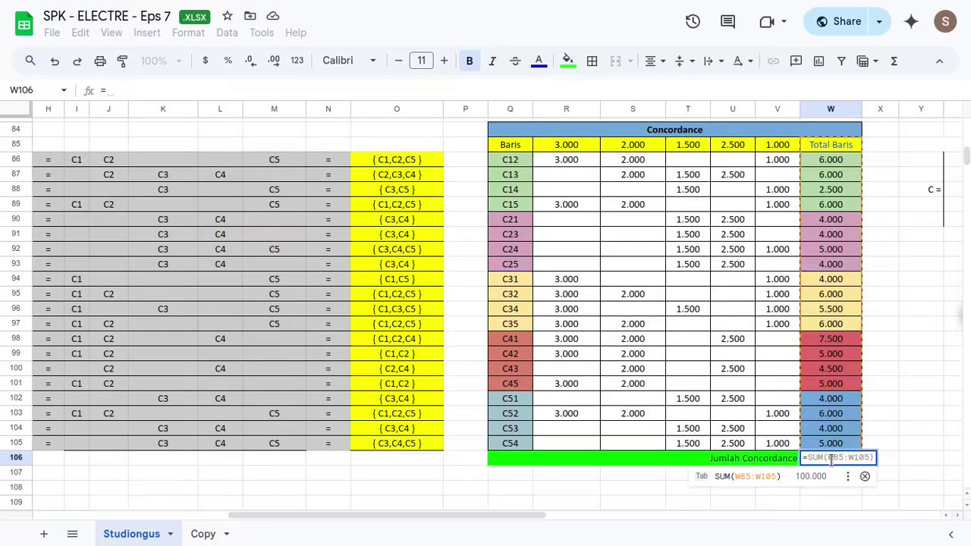
type("sum")
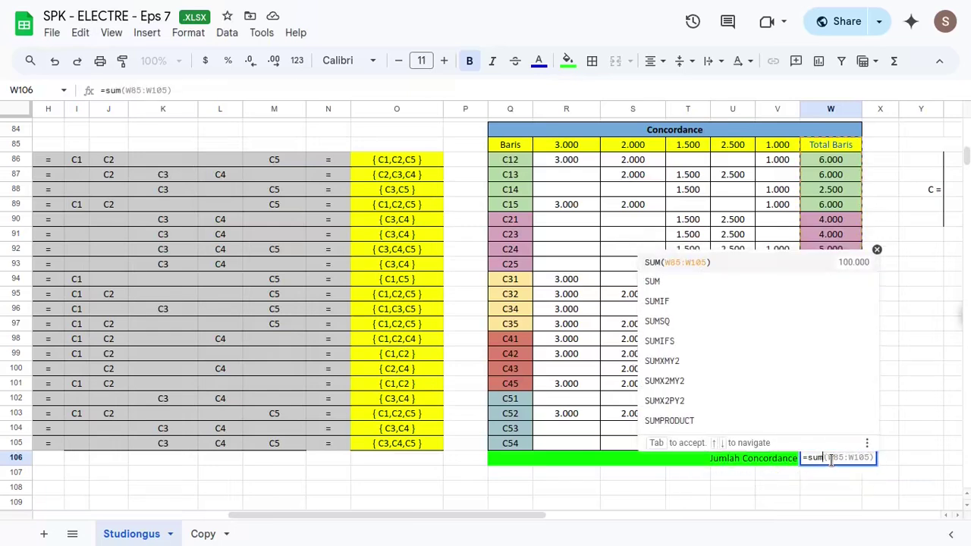
type("(")
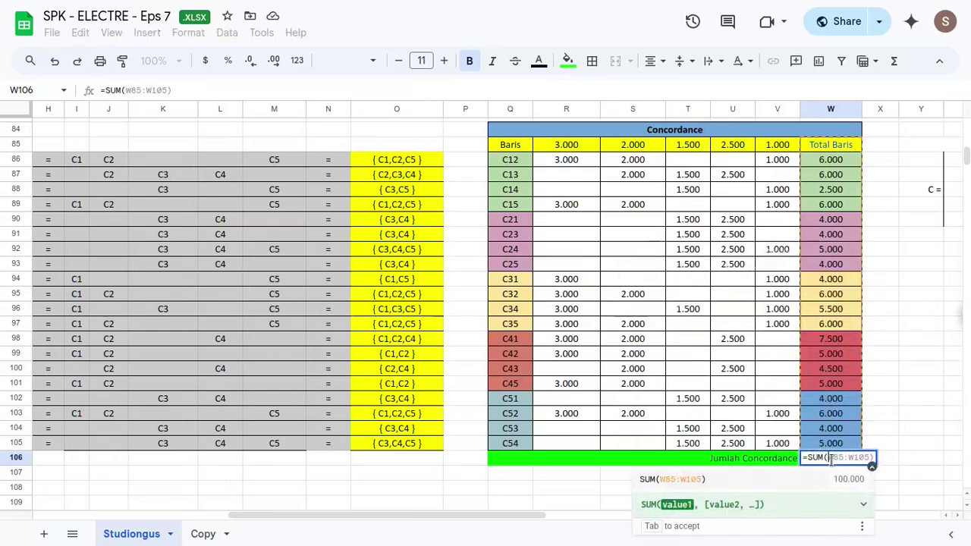
key("Tab")
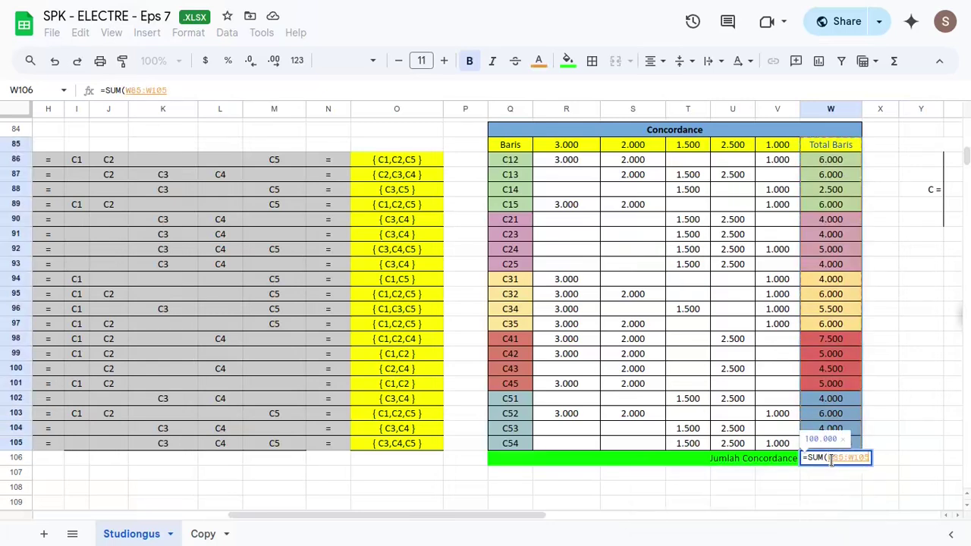
key("Return")
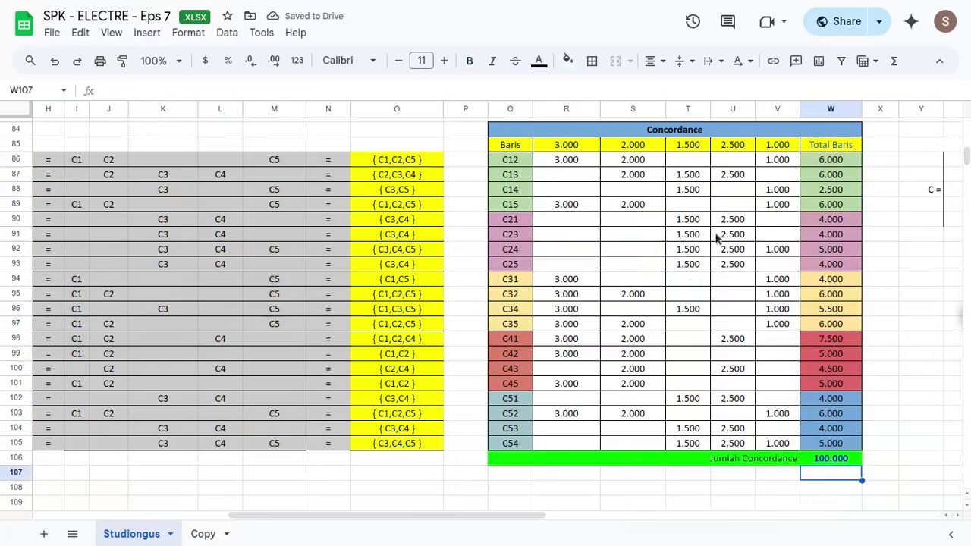
scroll(722, 227, "right", 5)
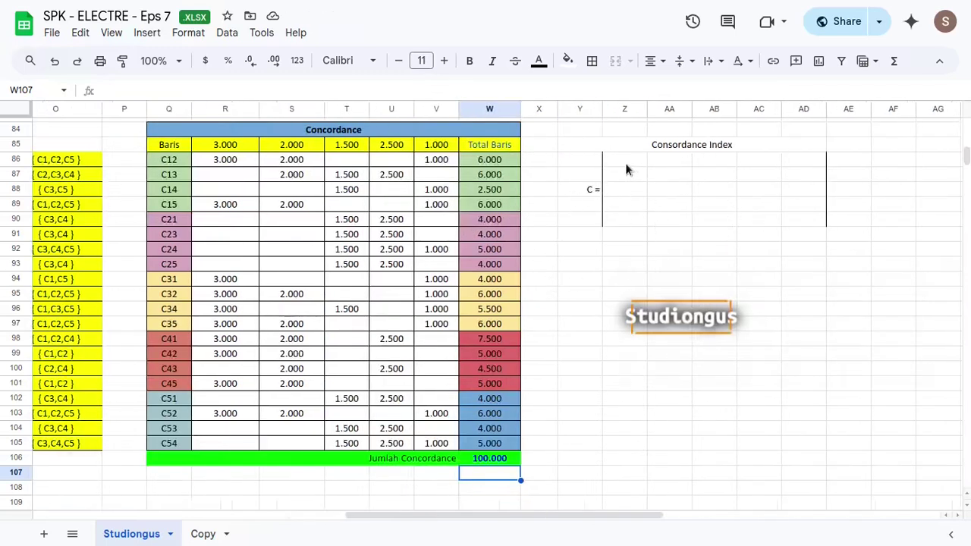
left_click(625, 161)
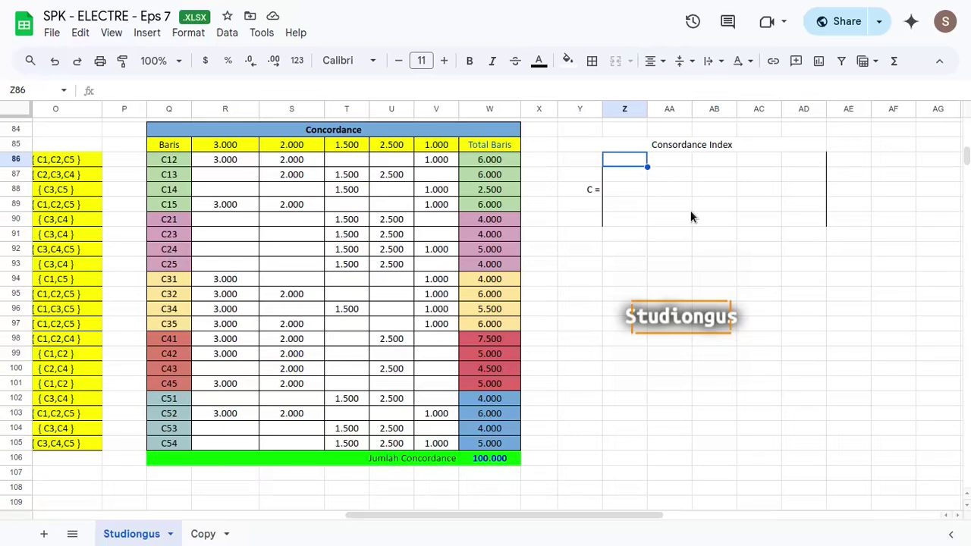
left_click(667, 158)
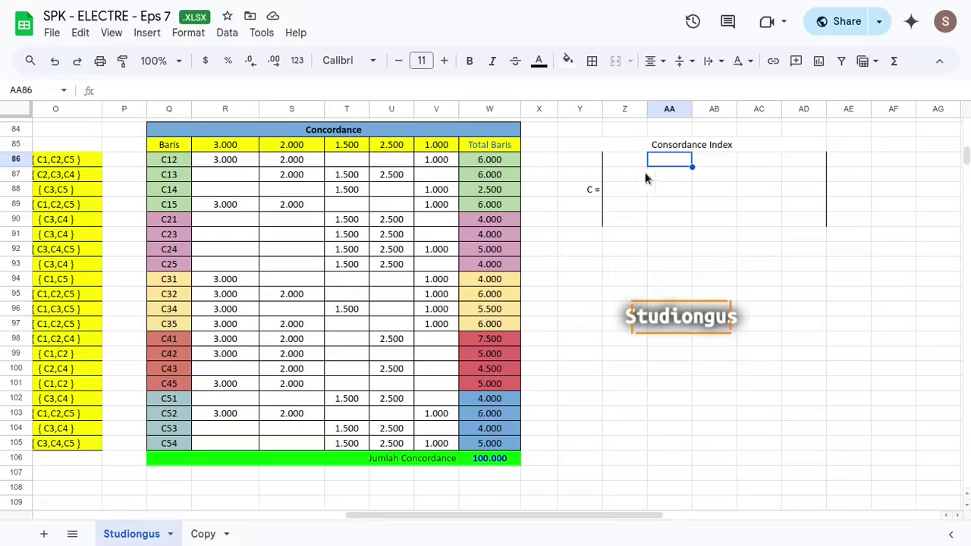
left_click(493, 160)
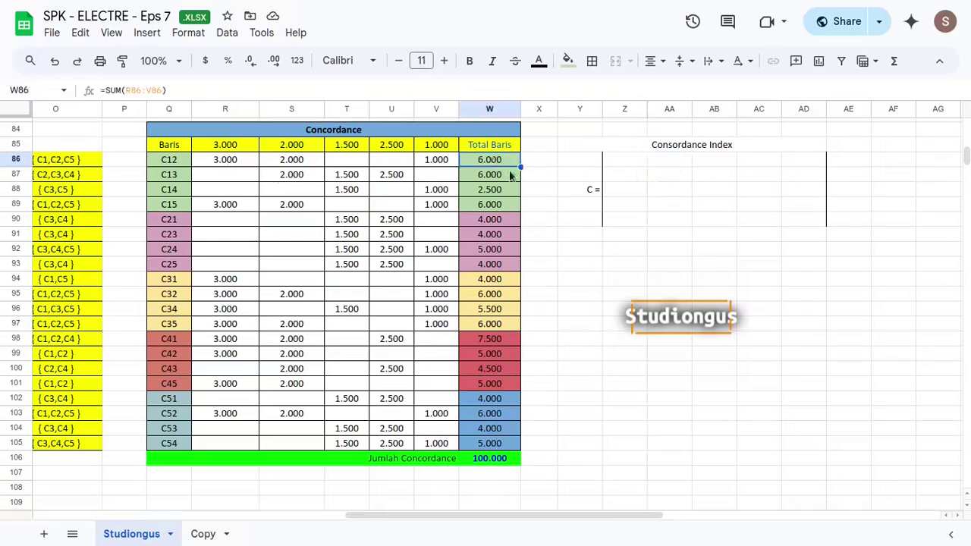
left_click(668, 159)
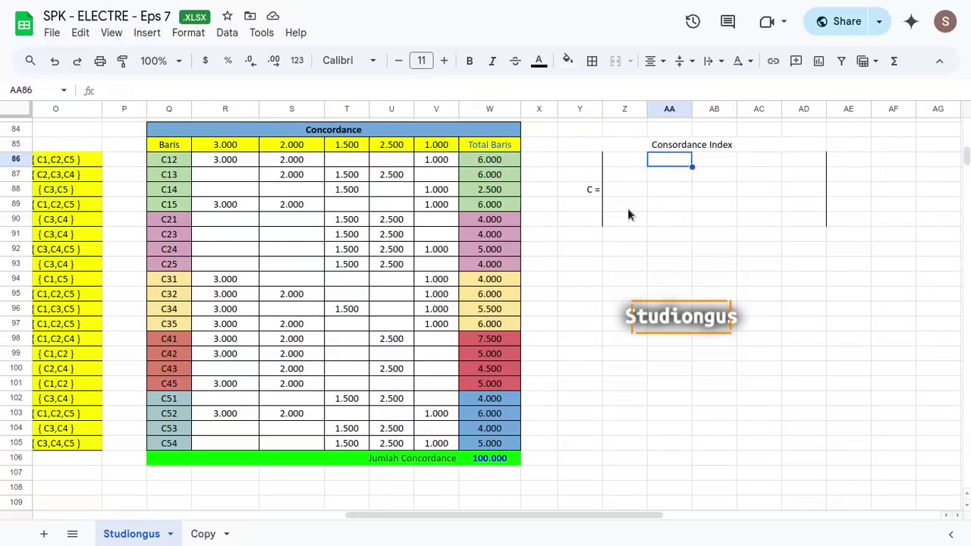
- Enter a dash in each diagonal cell of the concordance index matrix, from Z86 to AD90
left_click(625, 164)
type("-")
key("Return")
key("Right")
type("-")
key("Return")
key("Right")
type("-")
key("Return")
key("Right")
type("-")
key("Return")
key("Right")
type("-")
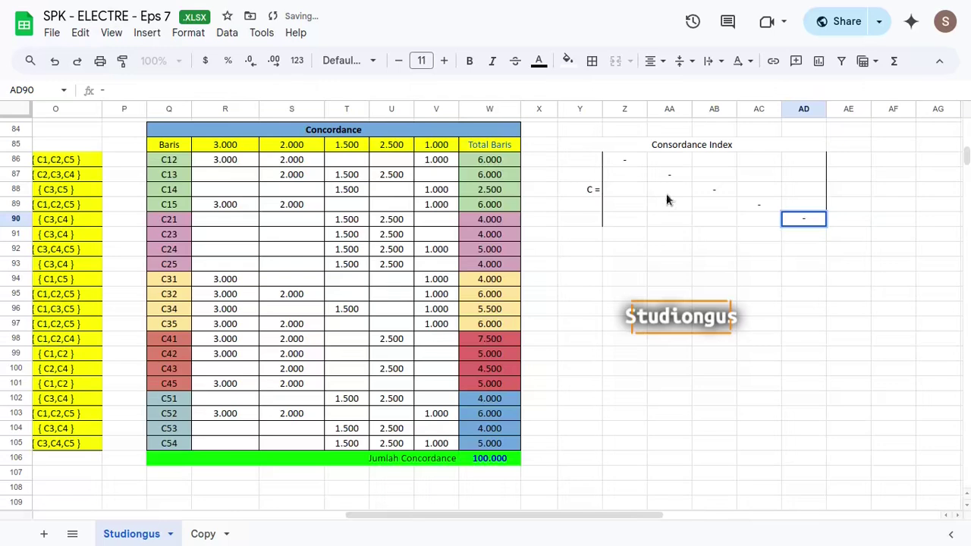
key("Left")
- Reference the C12 row total in AA86 of the concordance index matrix with =W86
left_click(626, 161)
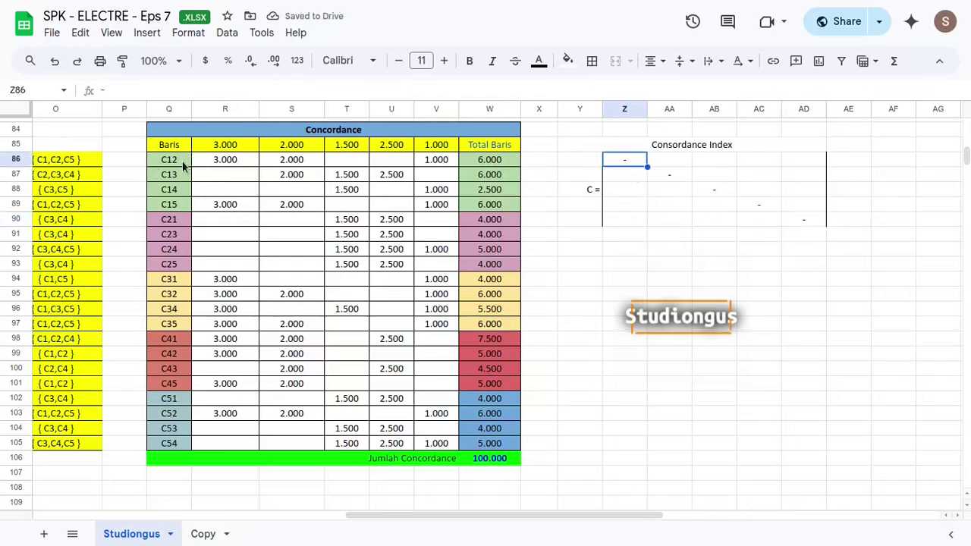
left_click(657, 159)
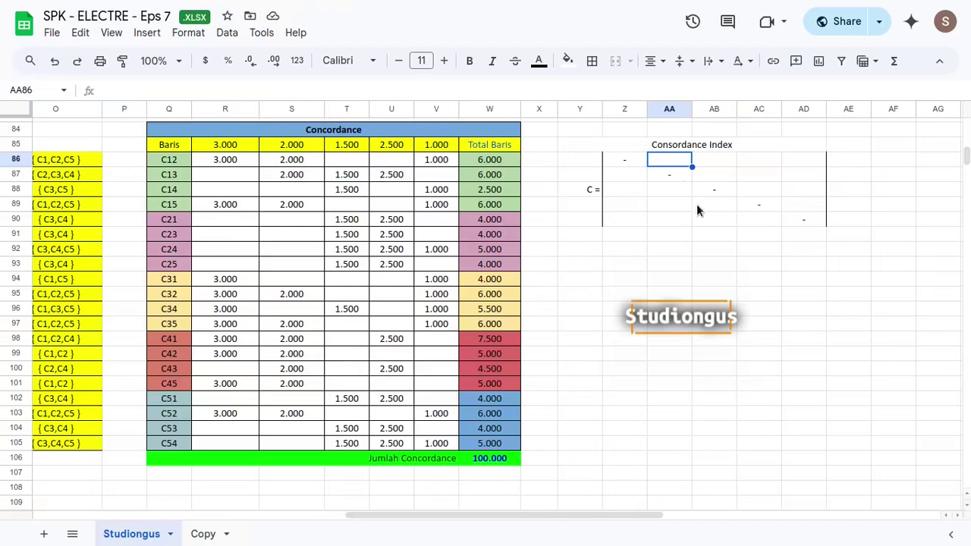
type("=")
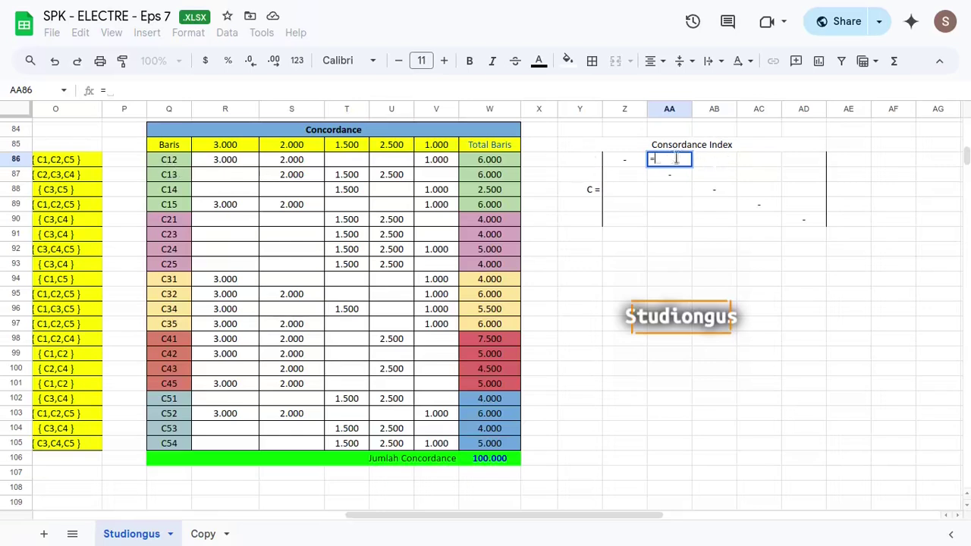
left_click(493, 161)
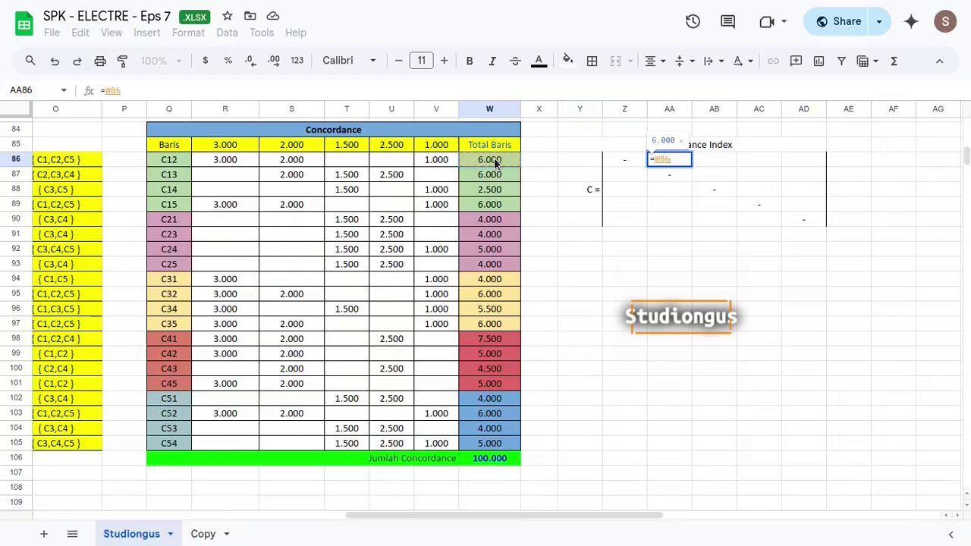
key("Return")
key("Up")
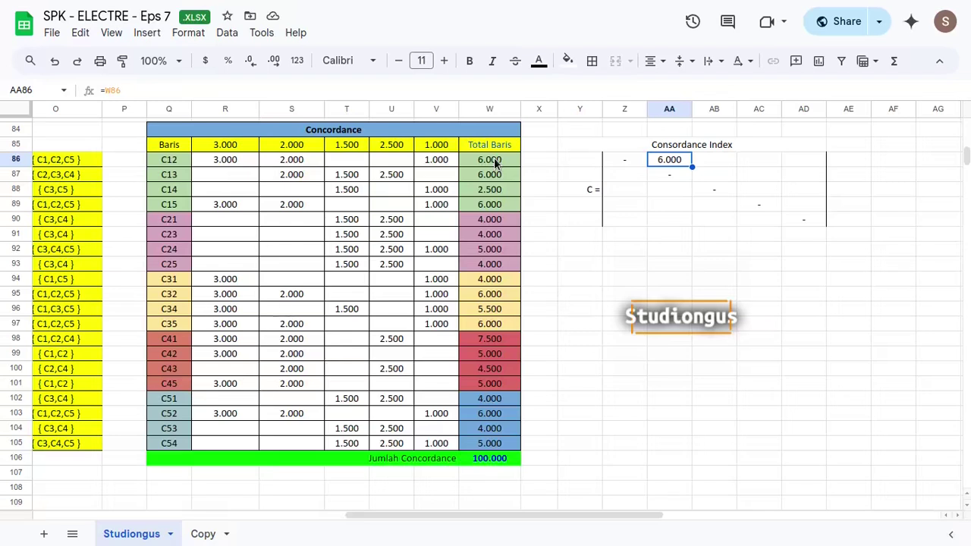
- Fill the first matrix row from AA86 with the C12 to C15 totals using =TRANSPOSE(W86:W89)
type("=trans")
key("Tab")
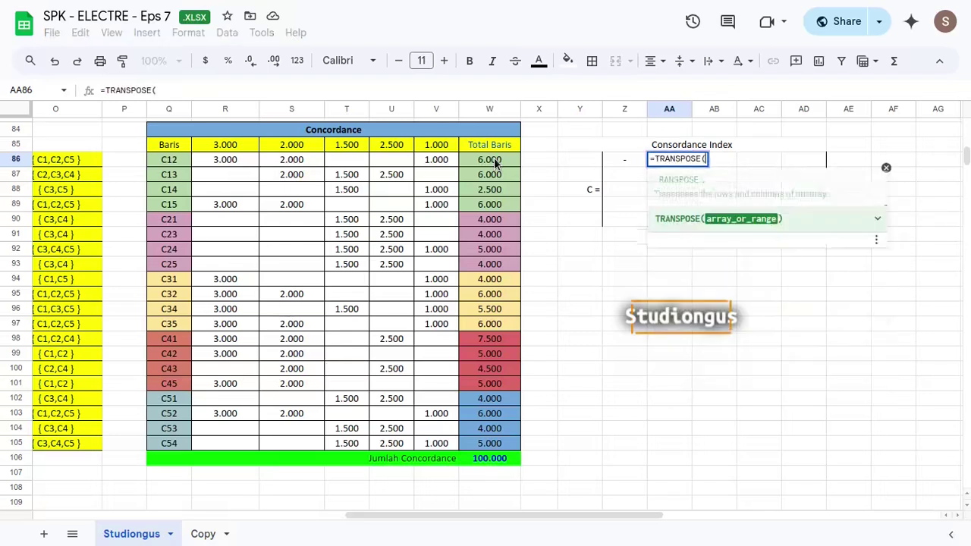
left_click_drag(494, 162, 500, 204)
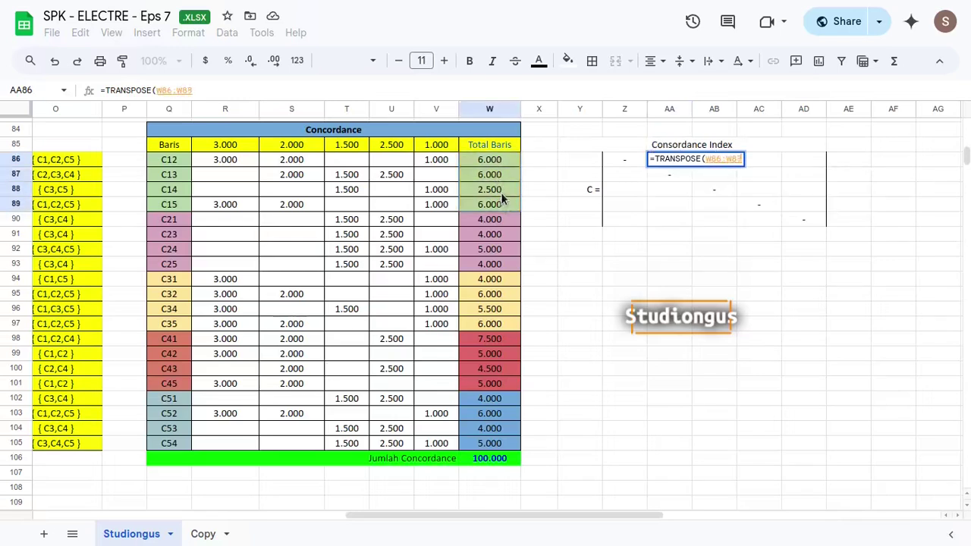
key("Return")
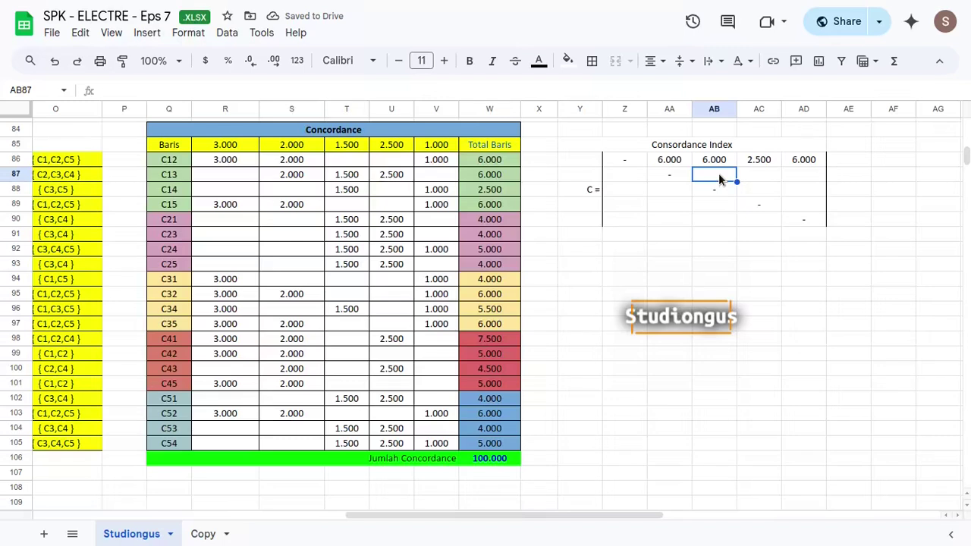
- Reference the C21 row total in Z87 of the concordance index matrix with =W90
left_click(629, 173)
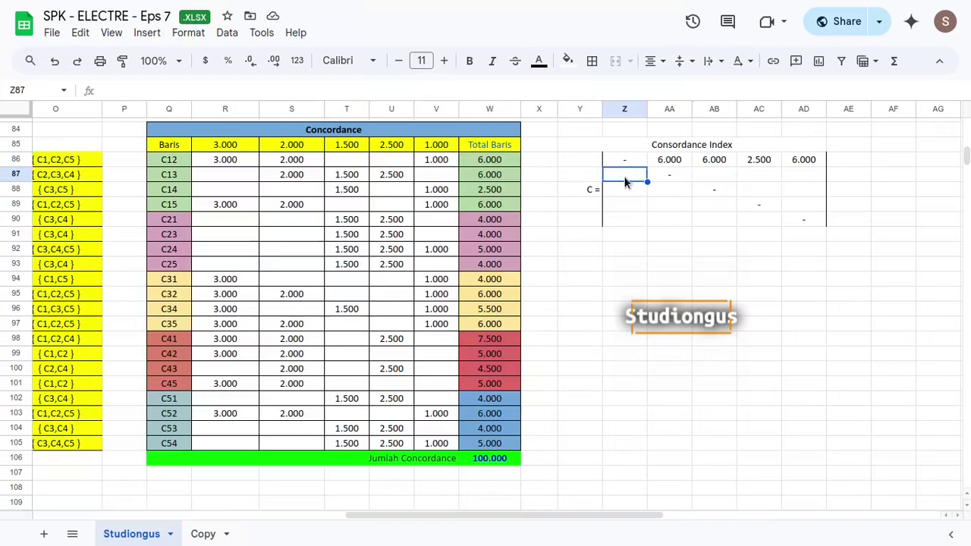
left_click(501, 217)
left_click(635, 175)
type("=")
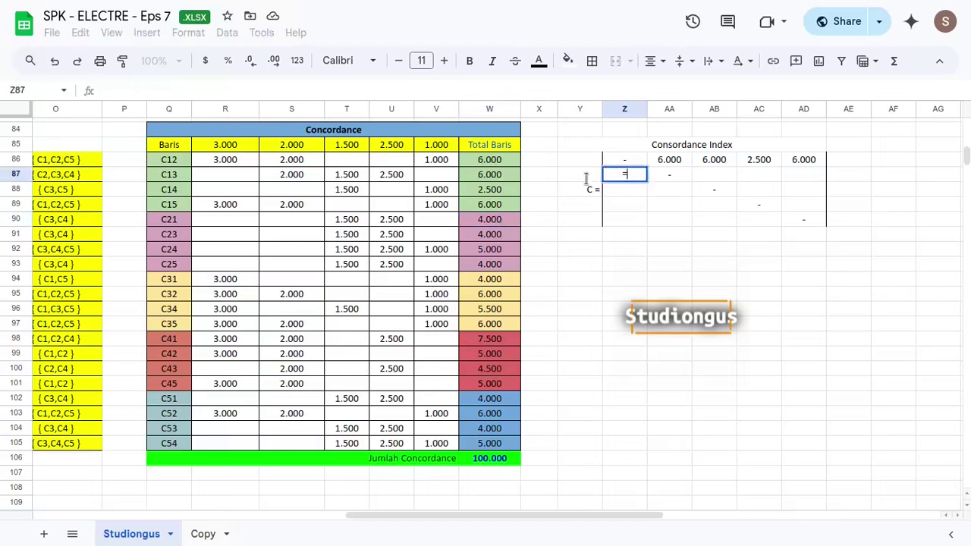
left_click(491, 222)
key("Return")
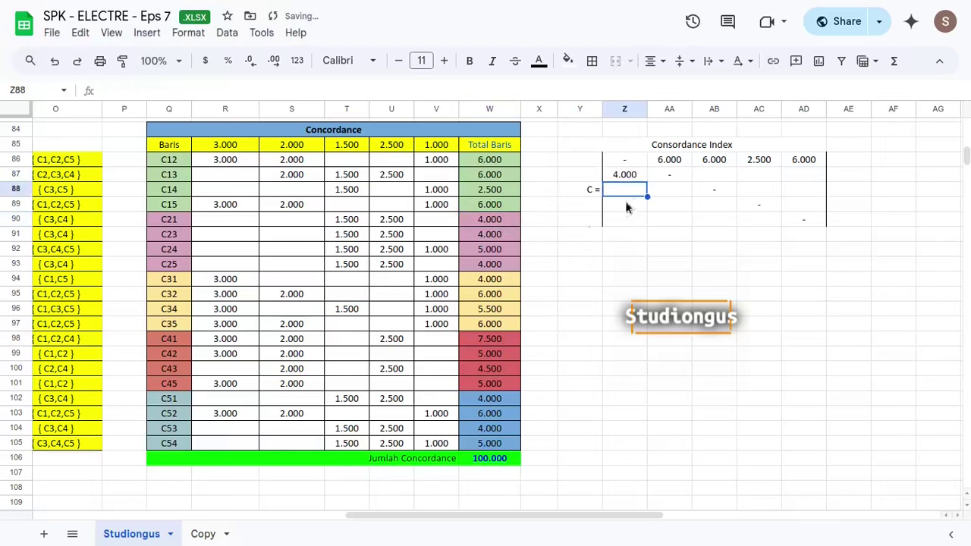
- Complete the second matrix row from AB87 with the C23 to C25 totals using =TRANSPOSE(W91:W93)
left_click(704, 176)
type("=trans")
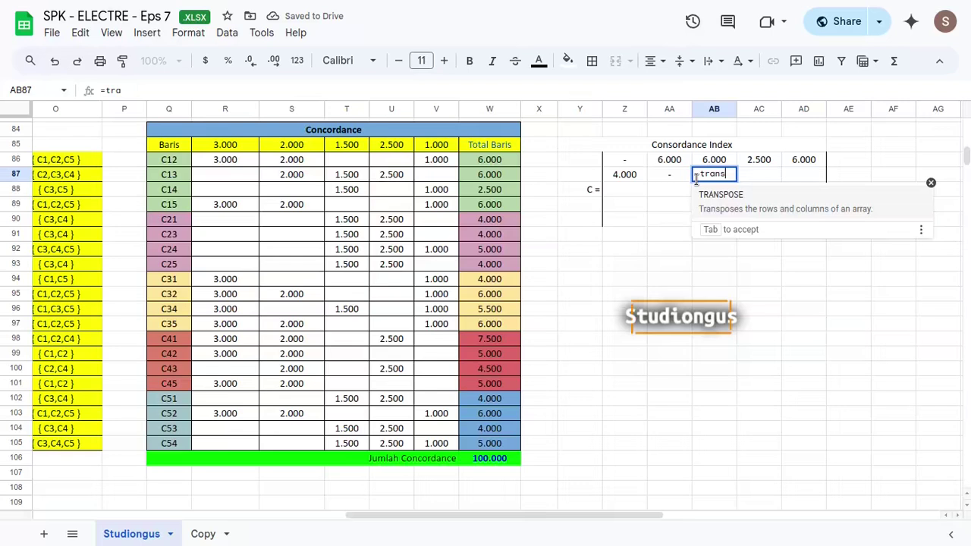
key("Tab")
left_click_drag(501, 234, 499, 265)
key("Return")
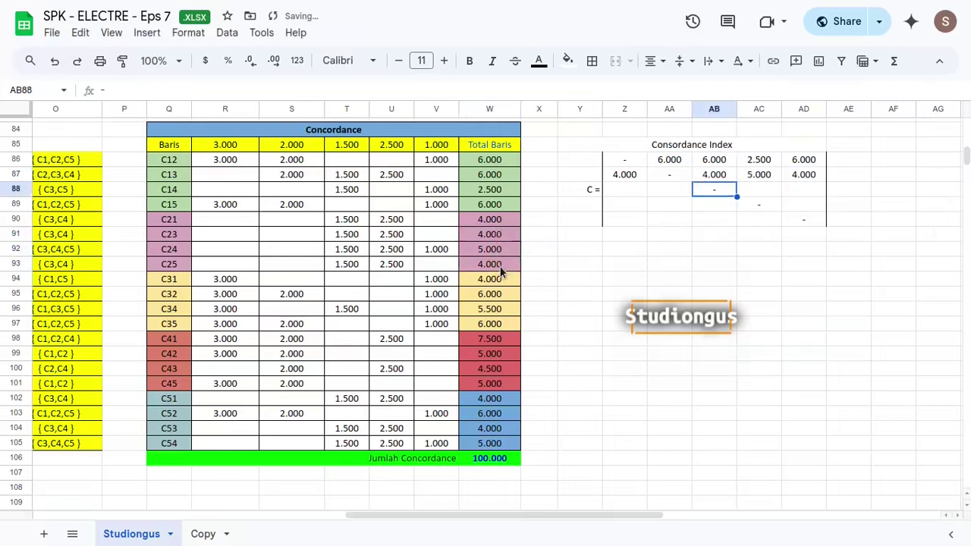
- Start the third matrix row in Z88 with the C31 and C32 totals using =TRANSPOSE(W94:W95)
key("Left")
key("Left")
type("=tr")
key("Tab")
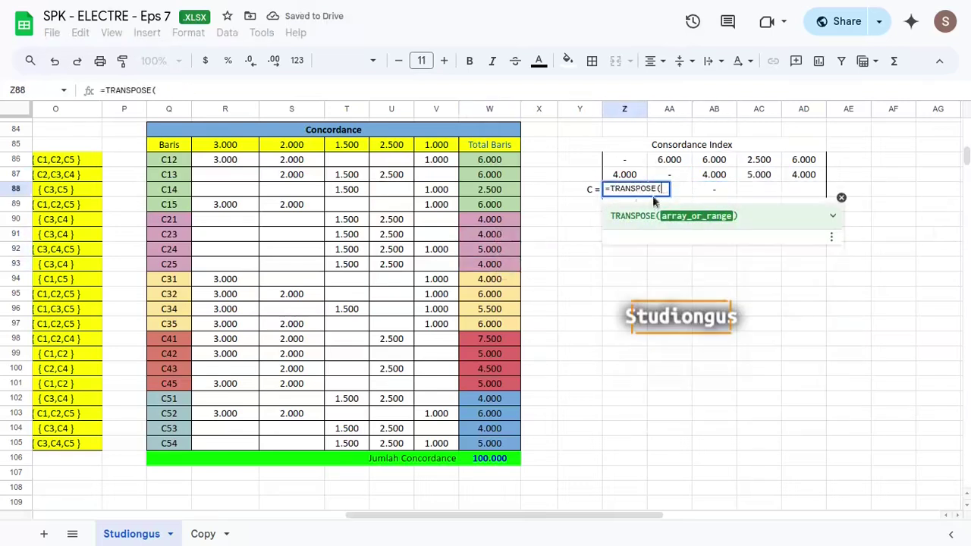
left_click_drag(486, 280, 479, 294)
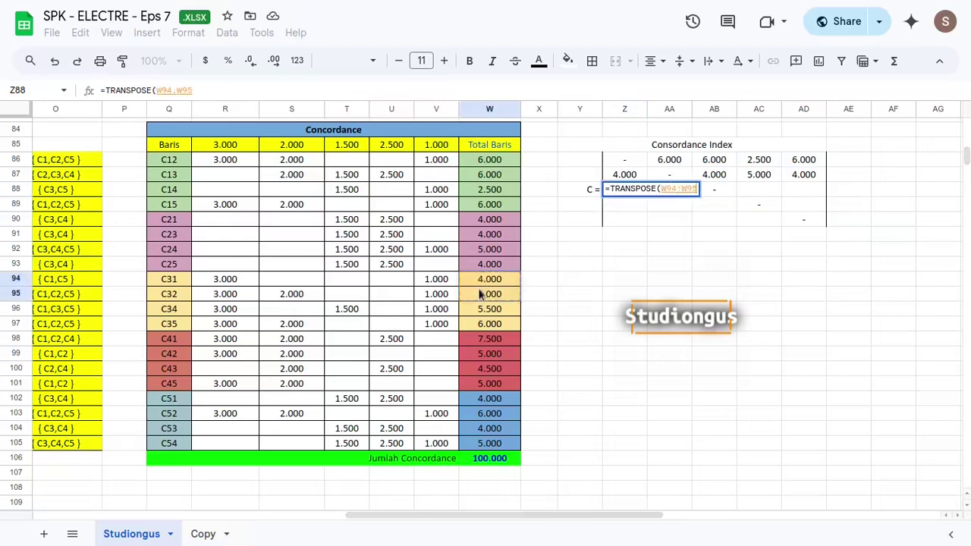
key("Tab")
- Complete the third matrix row from AC88 with the C34 and C35 totals using =TRANSPOSE(W96:W97)
key("Tab")
key("Tab")
type("=trans")
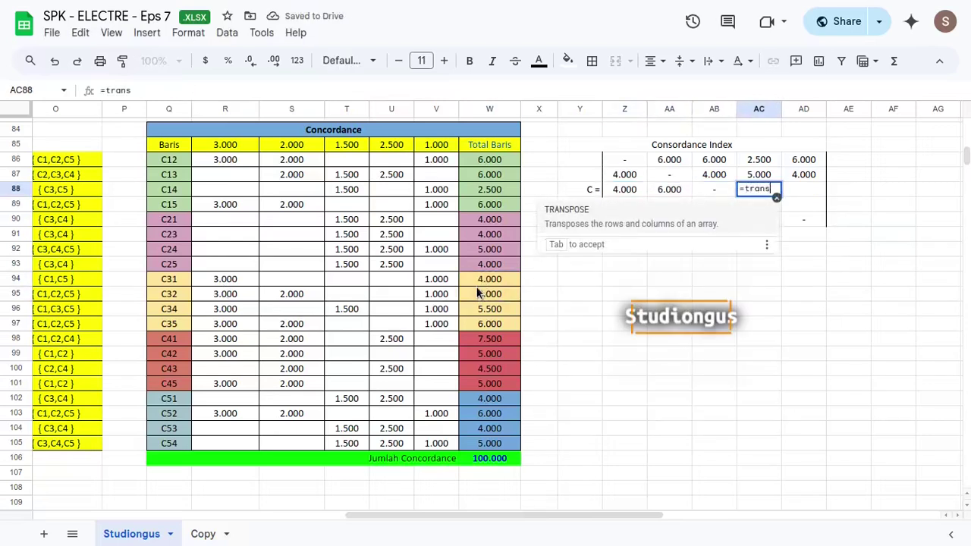
key("Tab")
left_click_drag(490, 314, 490, 325)
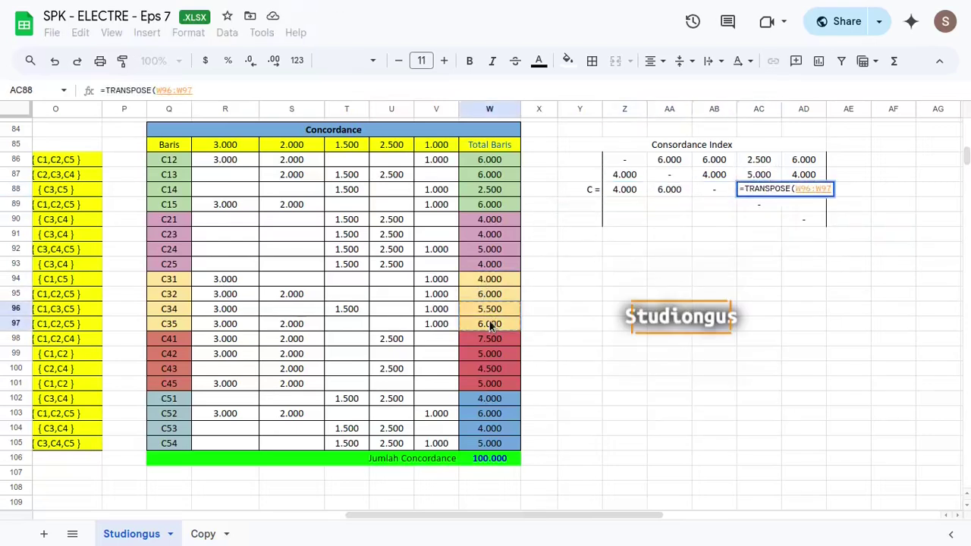
key("Tab")
- Fill the fourth matrix row from Z89 with the C41 to C43 totals using =TRANSPOSE(W98:W100)
key("Down")
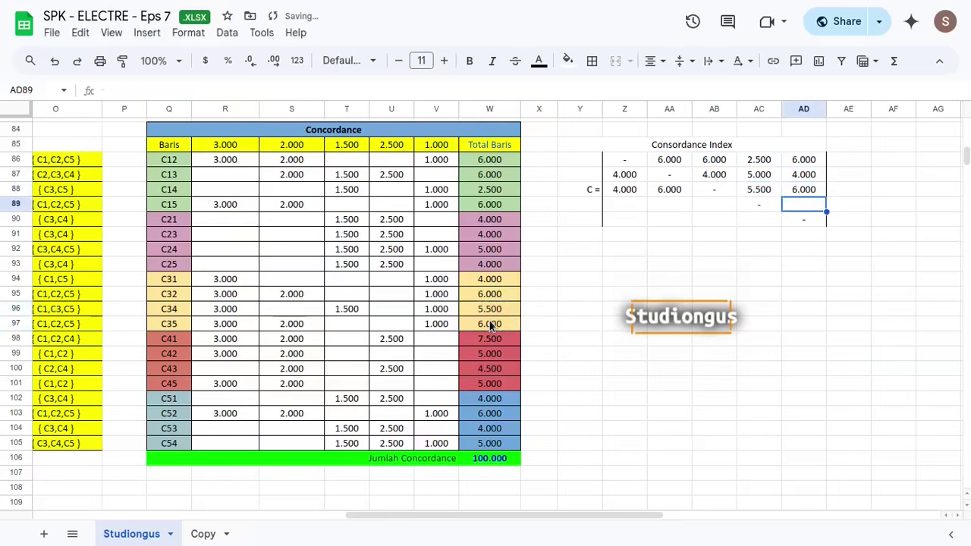
key("Left")
key("Left")
key("Left")
key("Left")
type("=trans")
key("Tab")
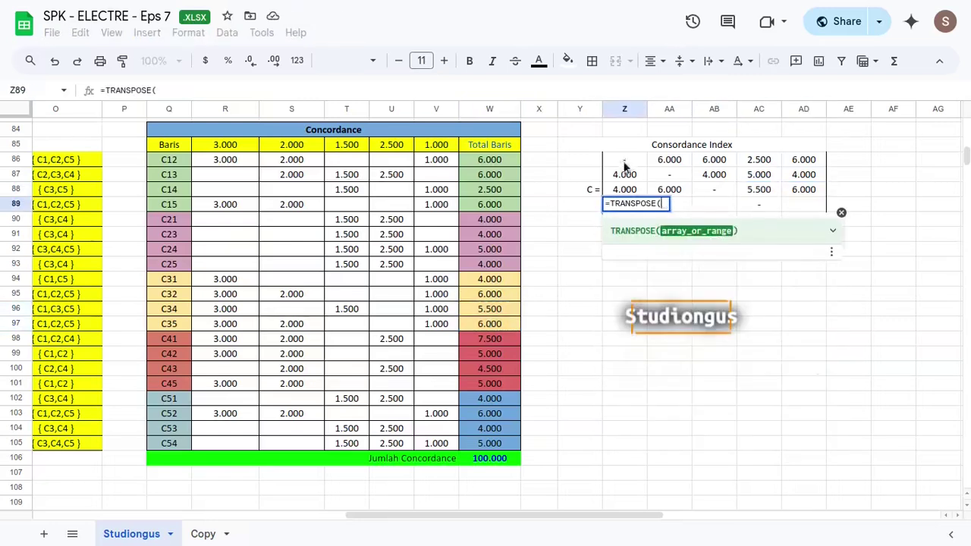
left_click_drag(494, 339, 497, 370)
key("Tab")
- Complete the fourth matrix row by referencing the C45 total in AD89 with =W101
key("Tab")
key("Tab")
key("Tab")
type("=")
left_click(493, 384)
key("Return")
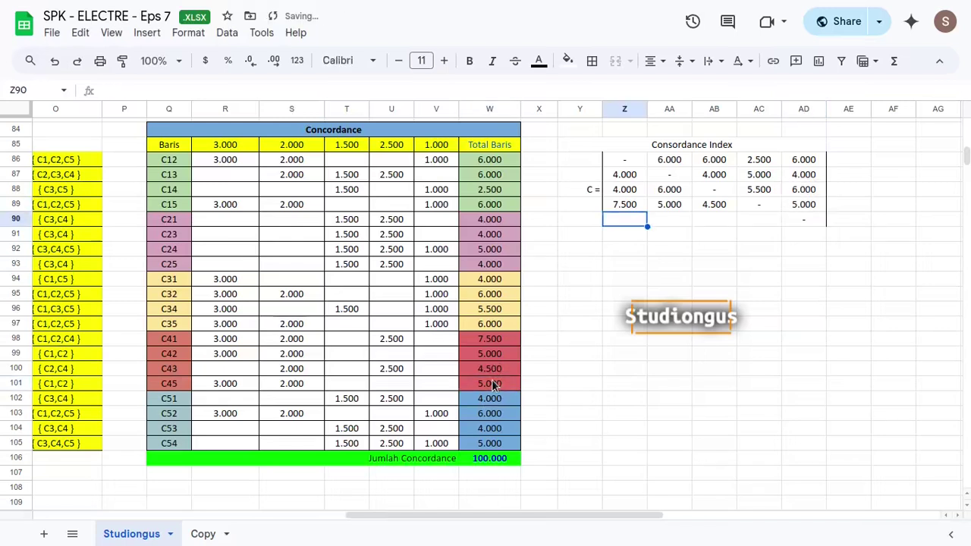
- Fill the fifth matrix row from Z90 with the C51 to C54 totals using =TRANSPOSE(W102:W105)
type("=trans")
key("Tab")
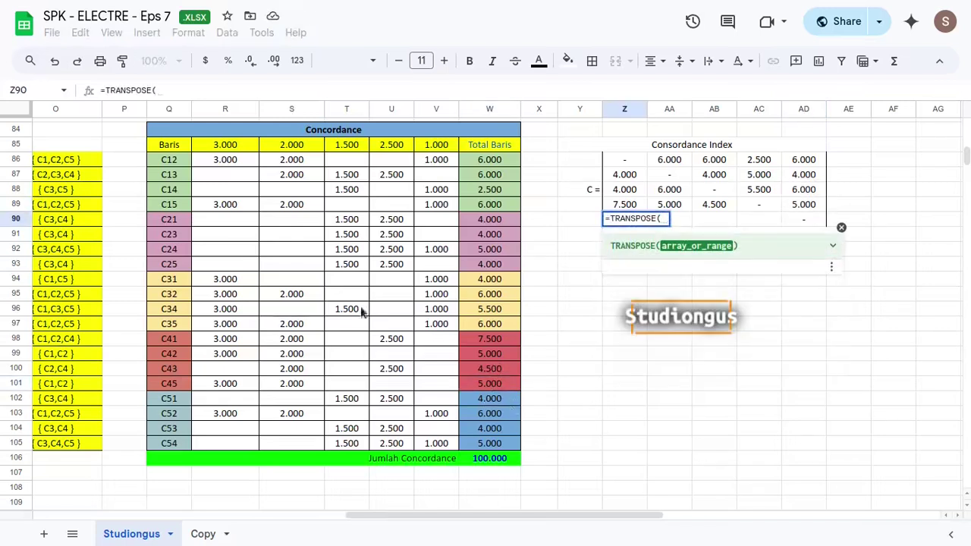
left_click_drag(483, 406, 486, 438)
key("Return")
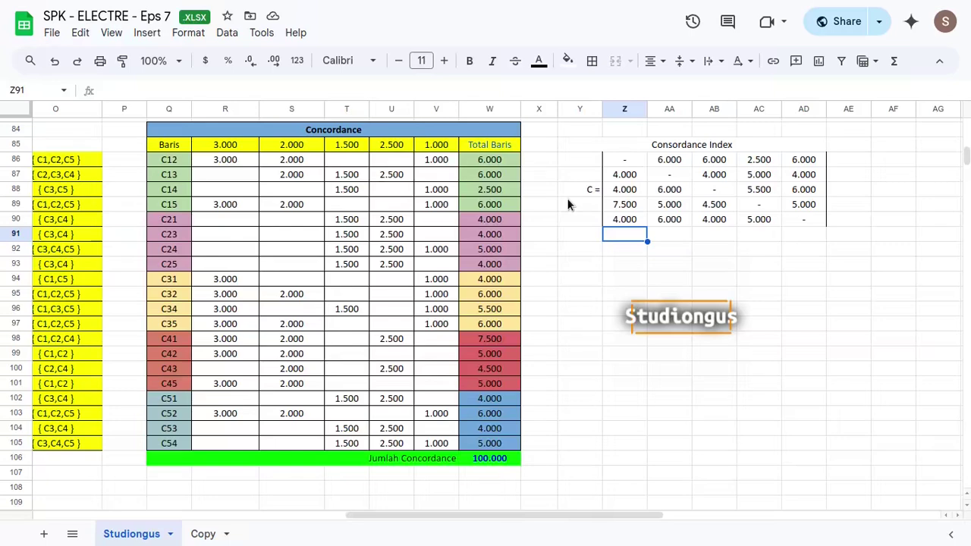
- Examine the empty Discordance table under Langkah 4: Matriks Discordance and compare its layout with the Concordance table
scroll(622, 285, "left", 10)
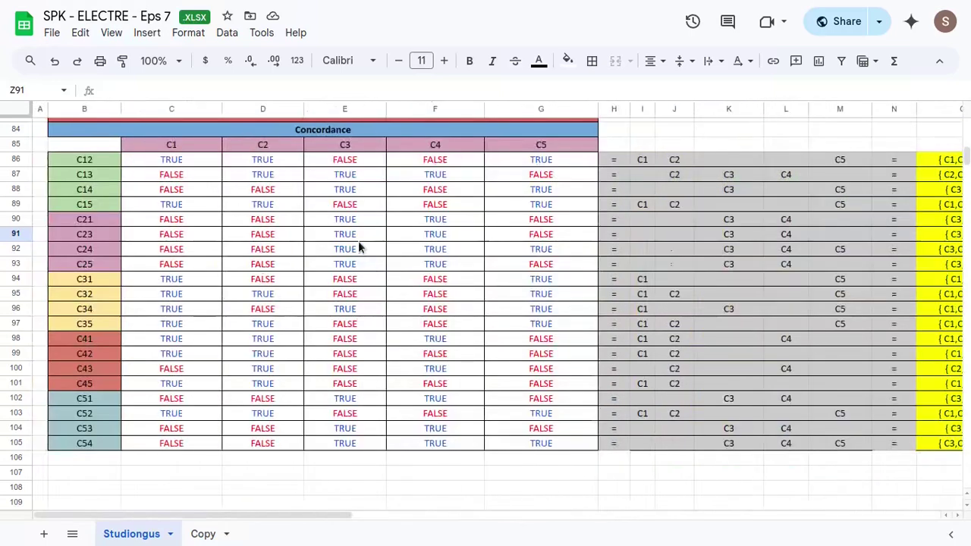
scroll(360, 247, "down", 3)
scroll(359, 253, "down", 5)
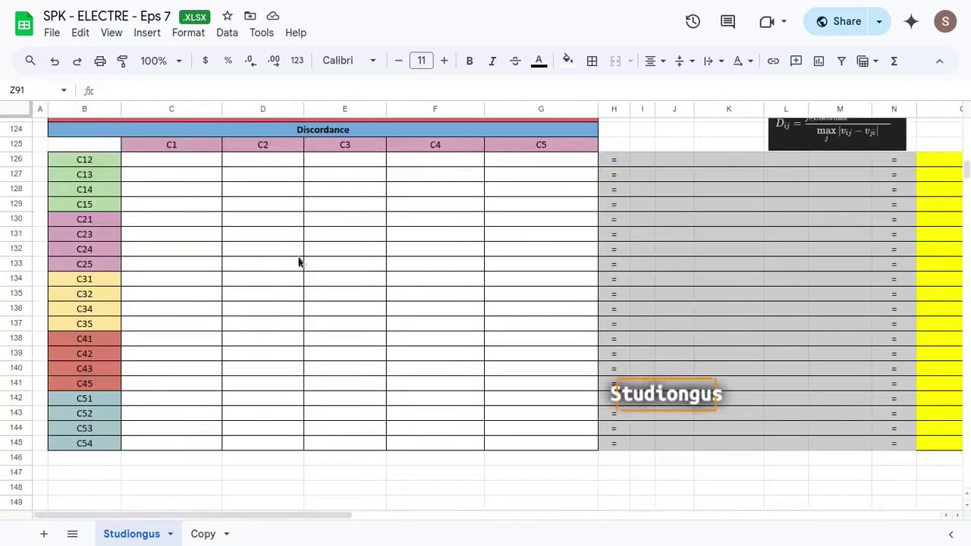
scroll(503, 349, "up", 6)
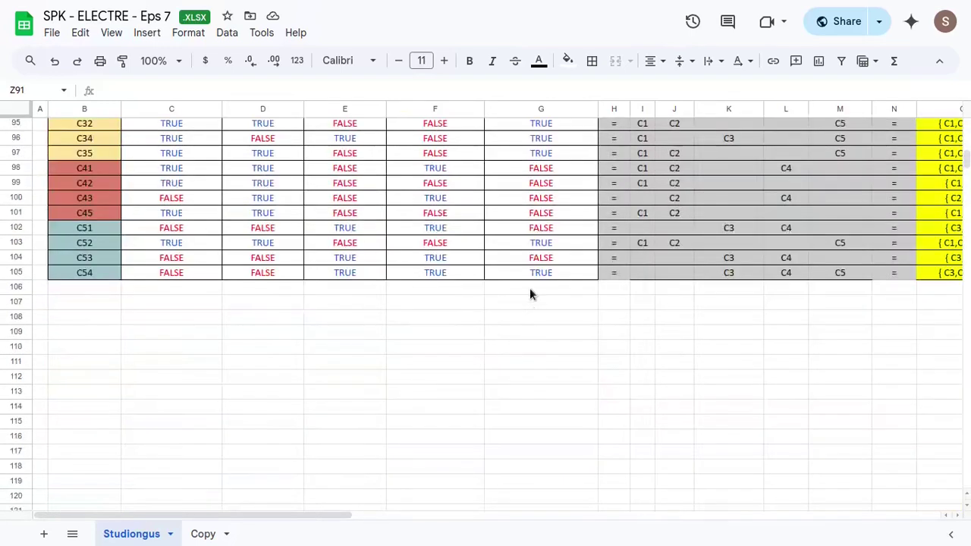
scroll(529, 287, "down", 6)
scroll(530, 287, "up", 2)
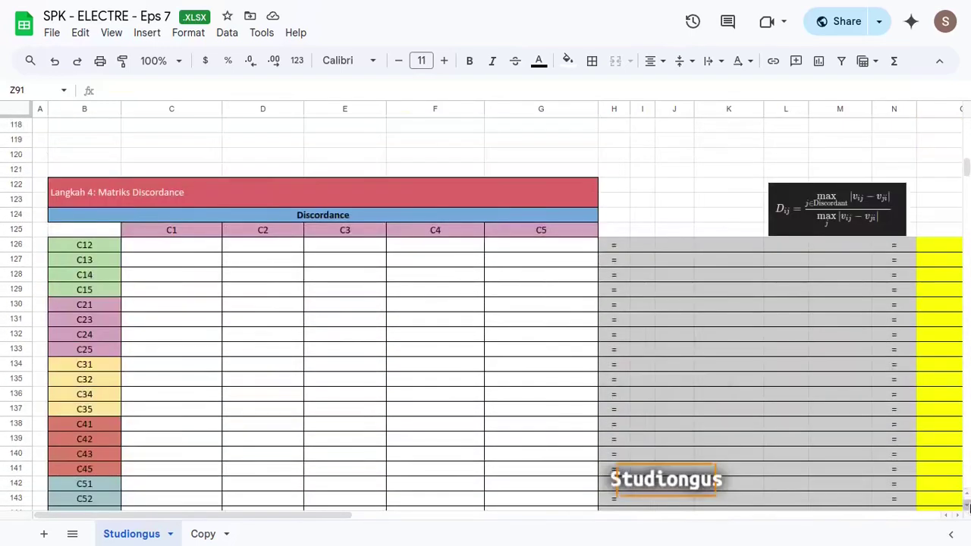
scroll(962, 496, "down", 1)
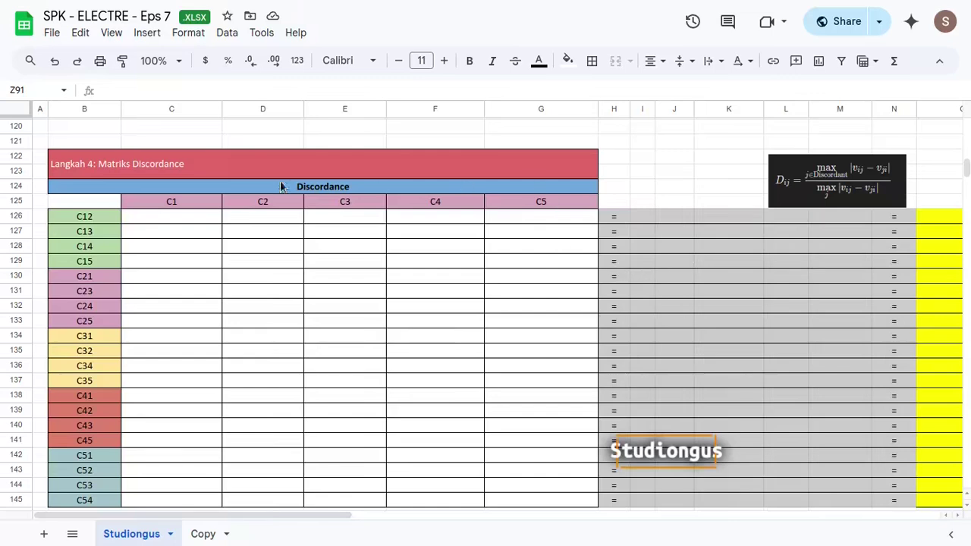
left_click(167, 219)
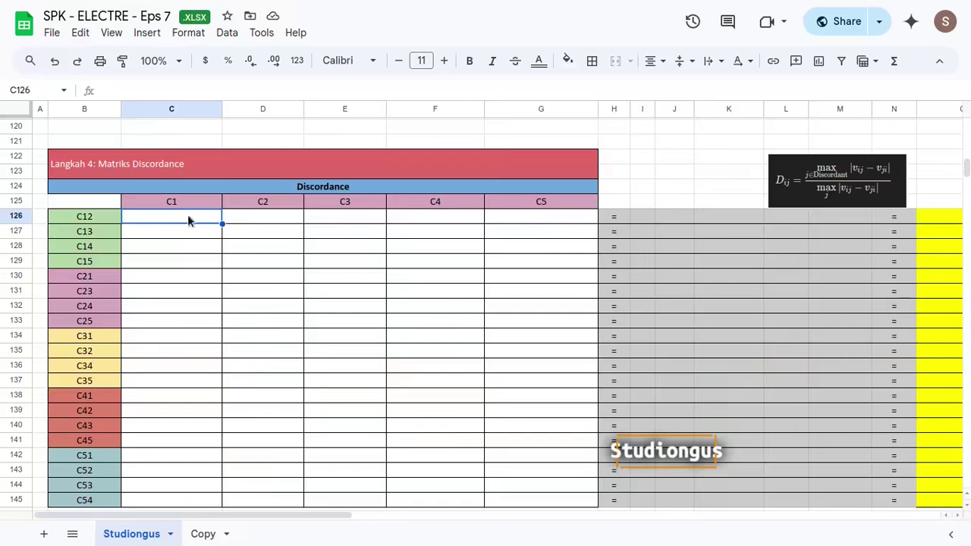
- Copy the Concordance TRUE/FALSE formulas from C86:G105 into the Discordance table starting at C126
scroll(251, 266, "up", 10)
scroll(227, 267, "up", 2)
scroll(232, 270, "down", 2)
left_click(194, 135)
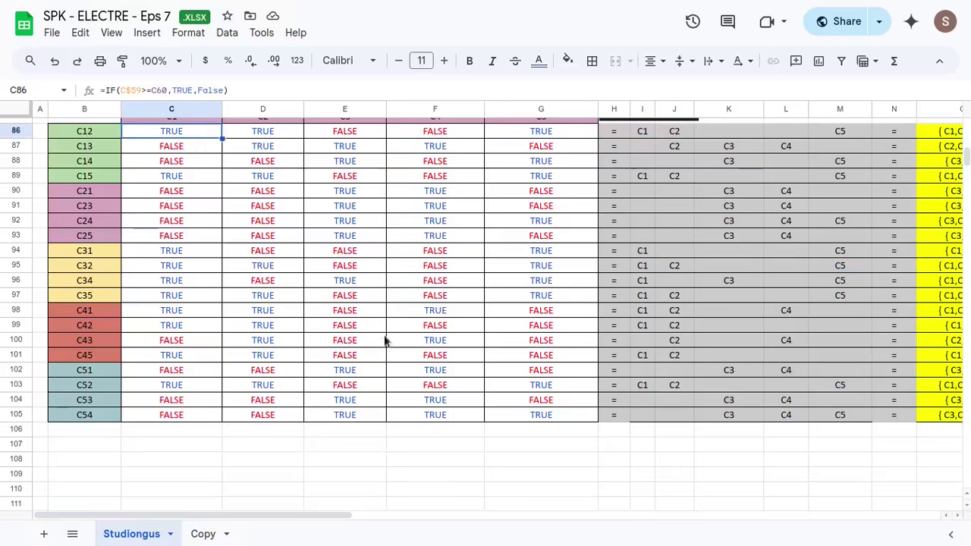
left_click(565, 416, "shift")
key("ctrl+c")
scroll(335, 387, "down", 2)
scroll(334, 386, "down", 10)
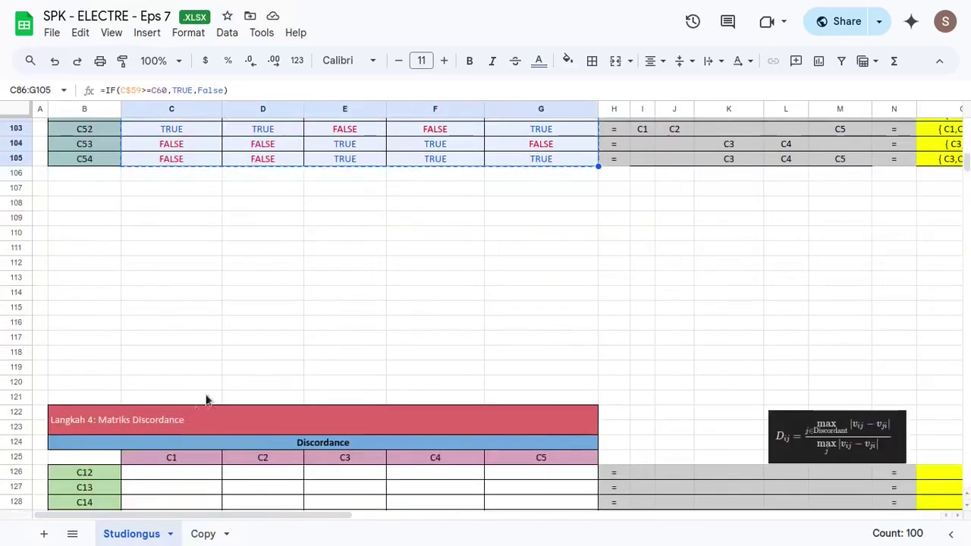
left_click(186, 216)
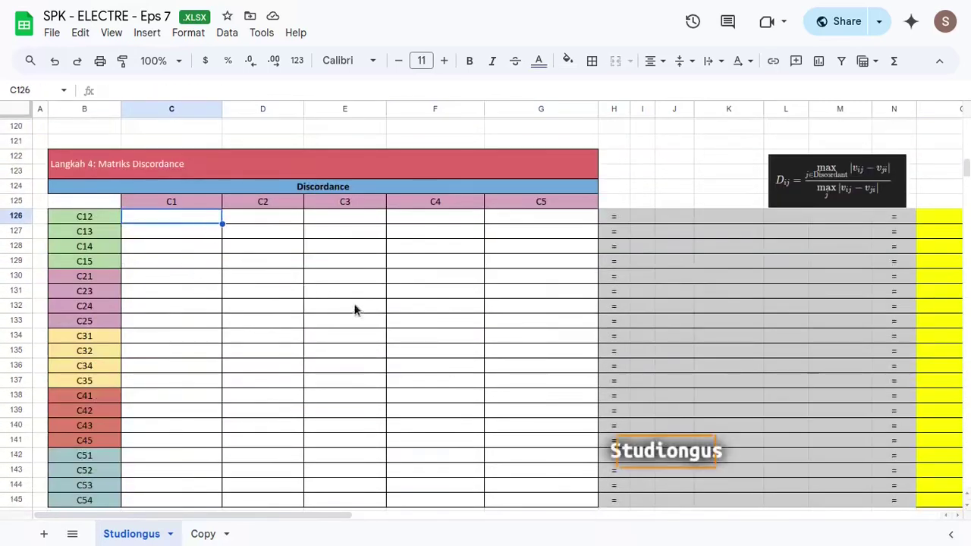
key("ctrl+v")
- In the C126 formula, replace the >=C100 part of the condition with a less-than operator
left_click(195, 217)
double_click(195, 217)
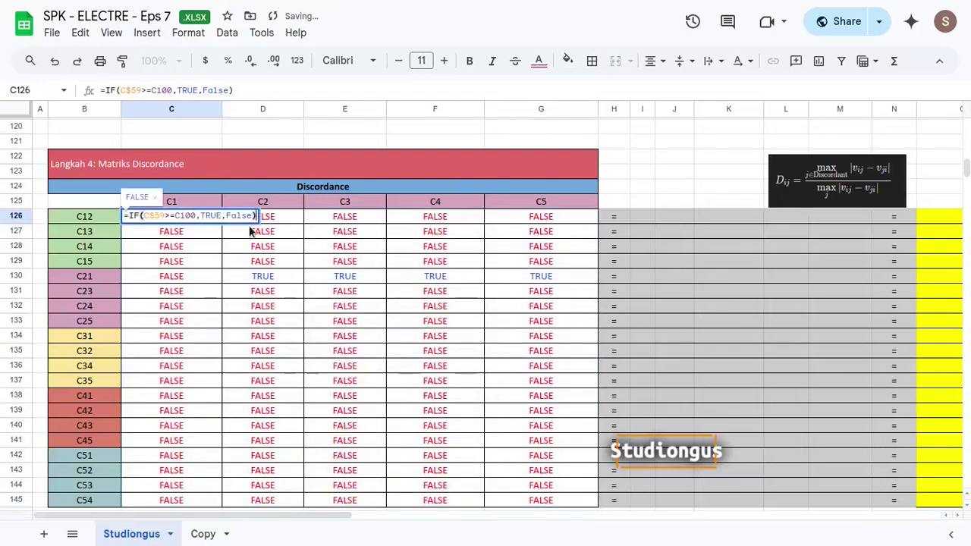
left_click_drag(166, 215, 195, 216)
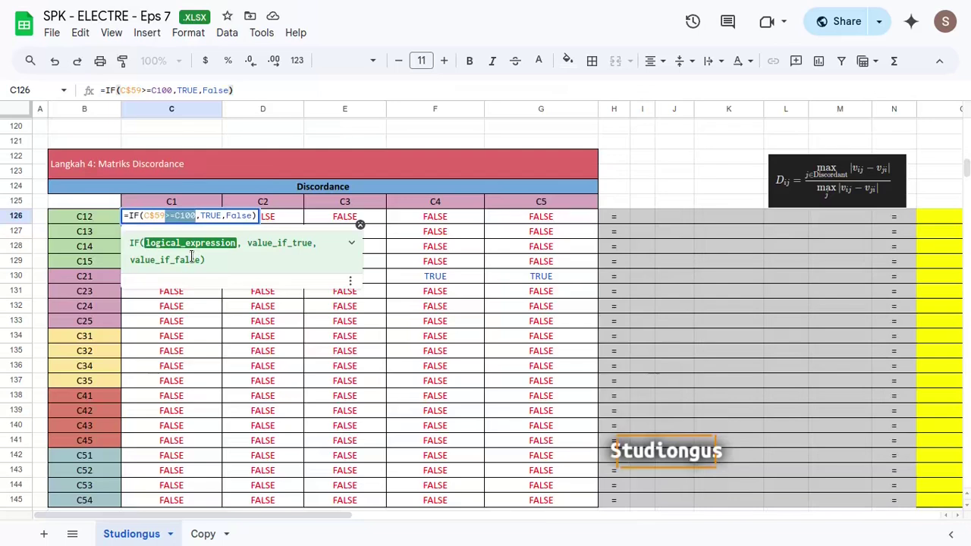
key("BackSpace")
type("<")
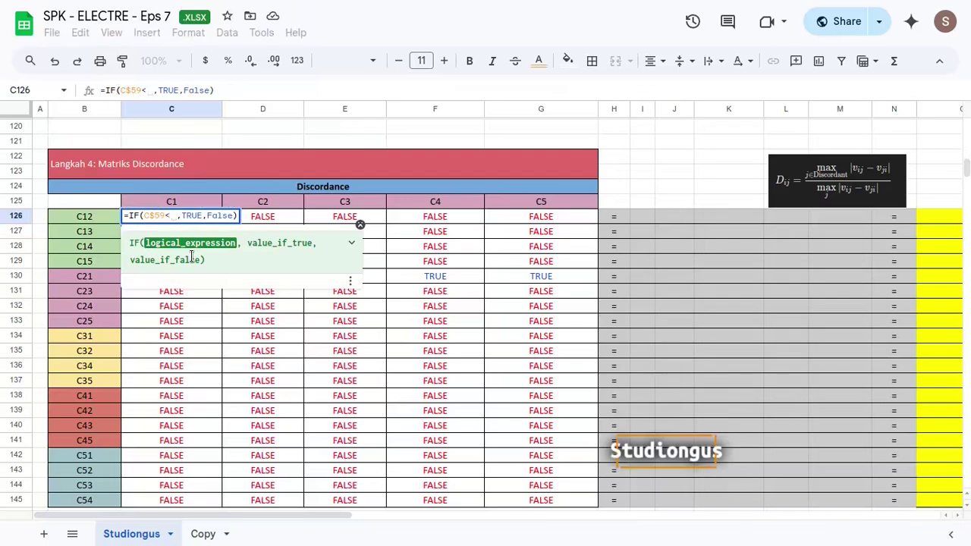
- Examine the Concordance table in Langkah 3 and compare it with the Discordance table and its Numerator/Denominator columns
scroll(403, 323, "up", 10)
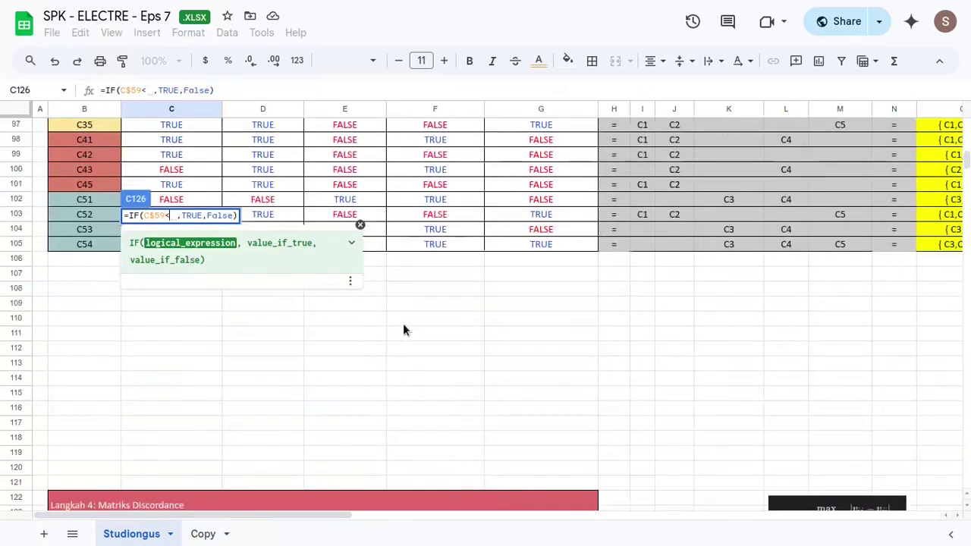
scroll(570, 304, "down", 8)
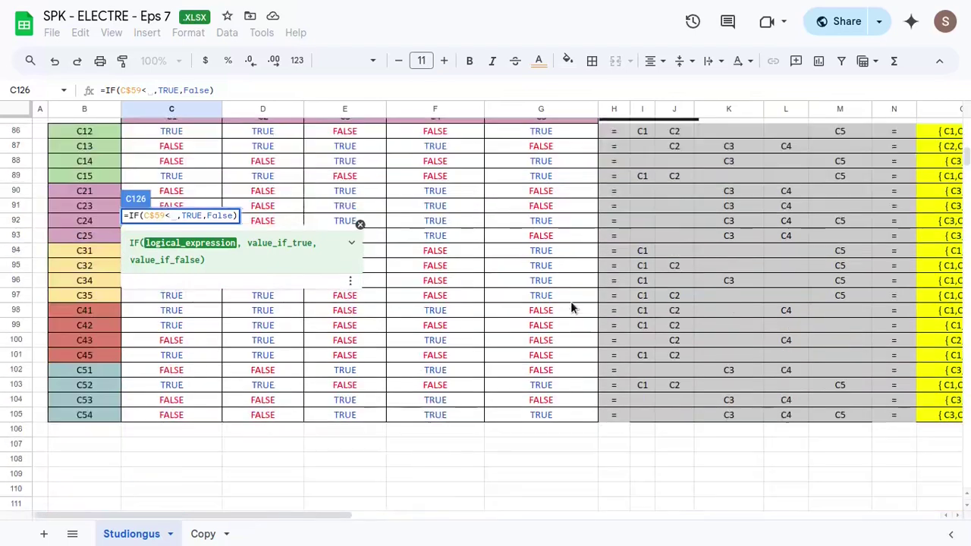
scroll(571, 307, "down", 4)
scroll(569, 296, "up", 2)
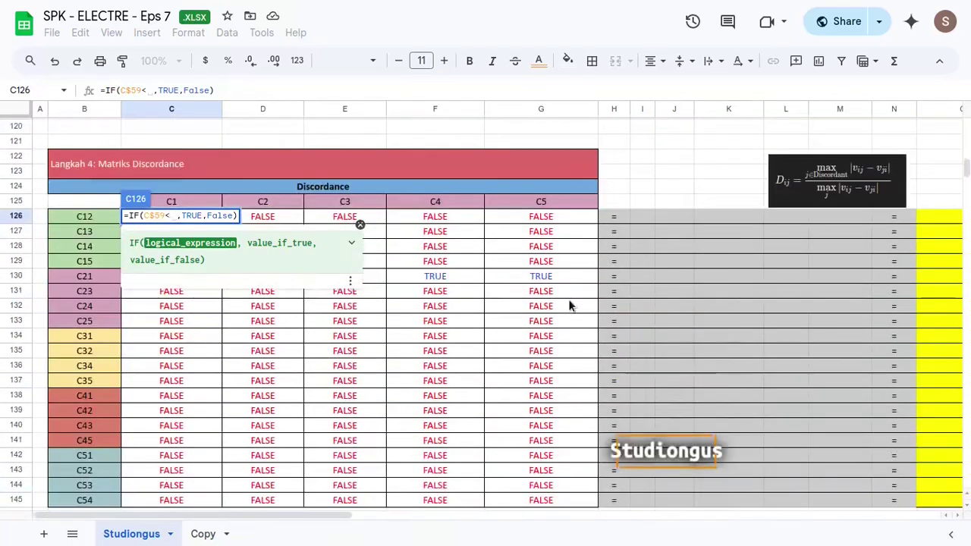
scroll(569, 282, "right", 6)
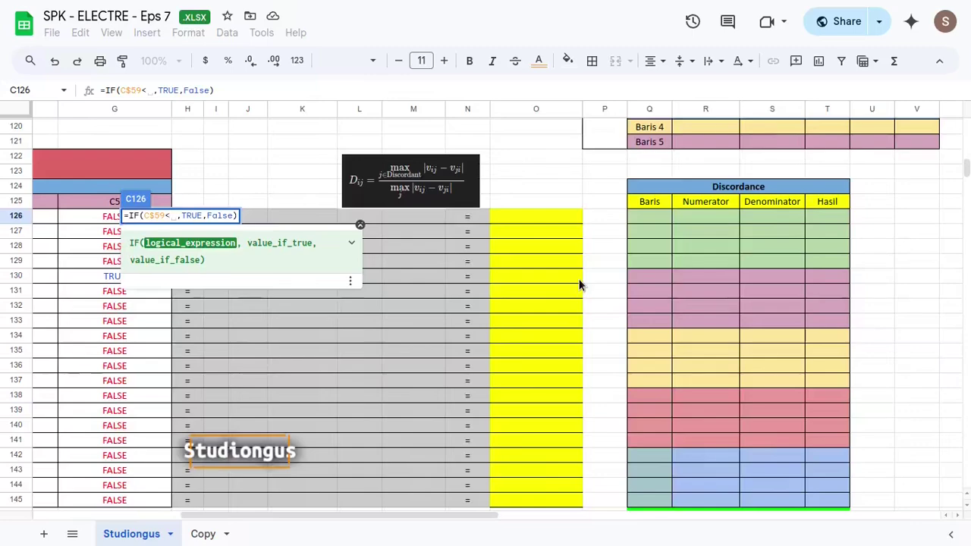
scroll(578, 285, "left", 6)
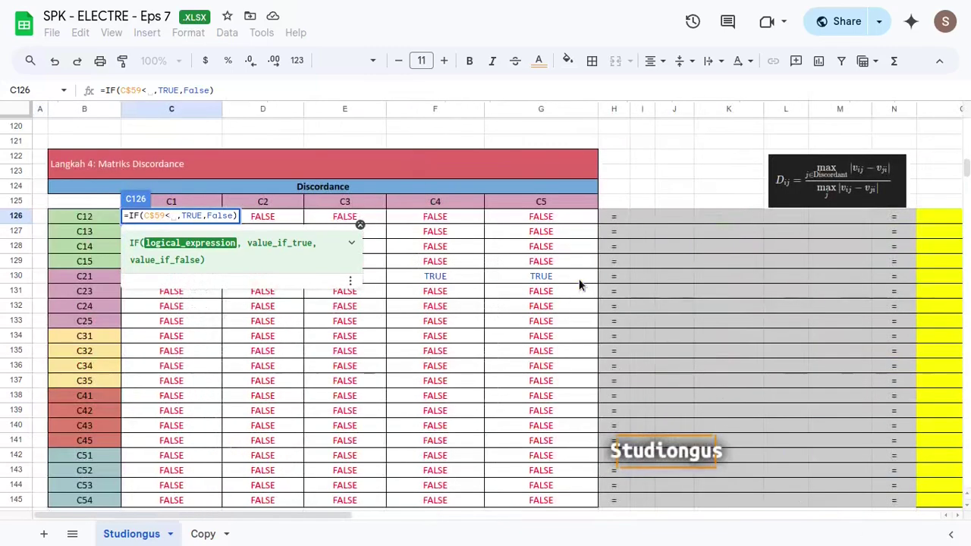
scroll(579, 284, "up", 9)
scroll(578, 285, "down", 1)
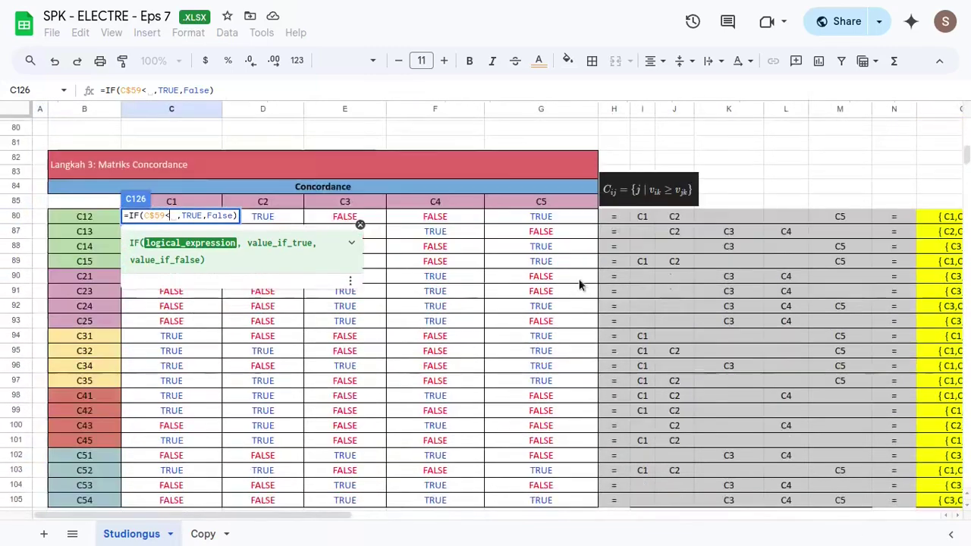
scroll(579, 285, "right", 7)
scroll(579, 284, "right", 3)
scroll(579, 284, "left", 10)
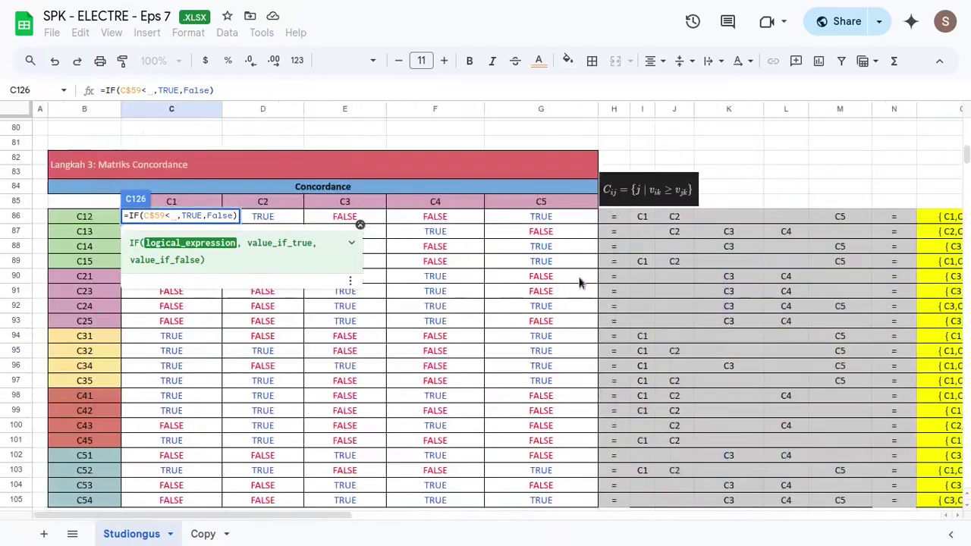
scroll(544, 276, "down", 9)
scroll(544, 276, "up", 1)
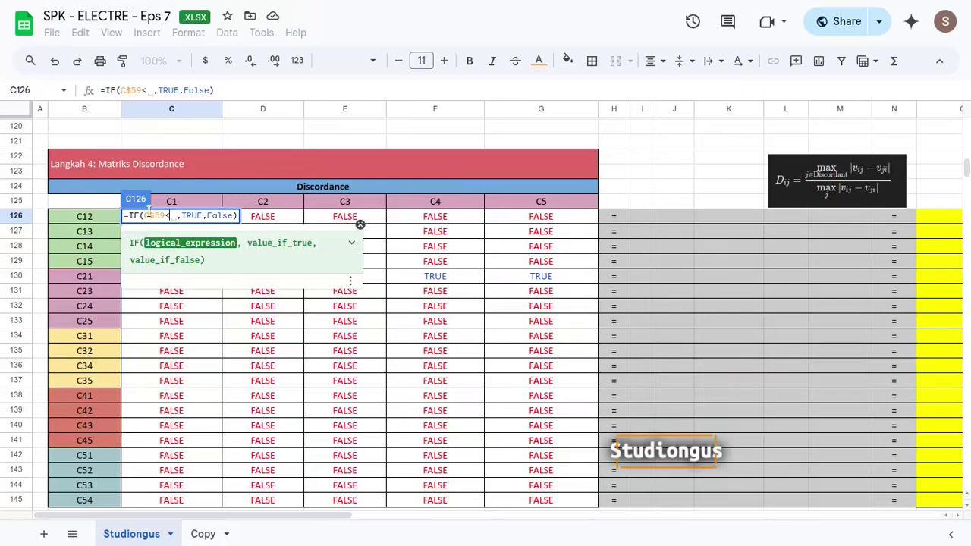
scroll(276, 320, "up", 7)
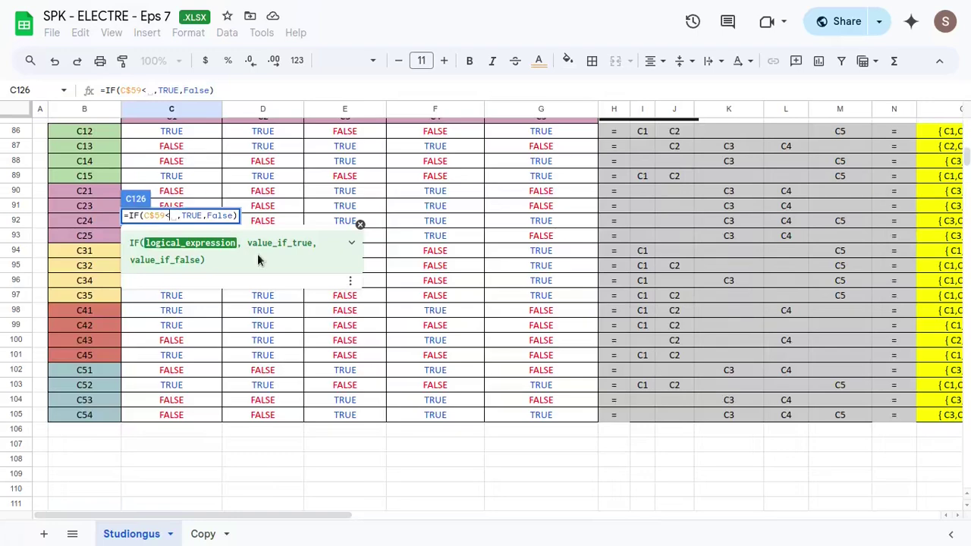
scroll(301, 337, "up", 2)
scroll(296, 329, "down", 2)
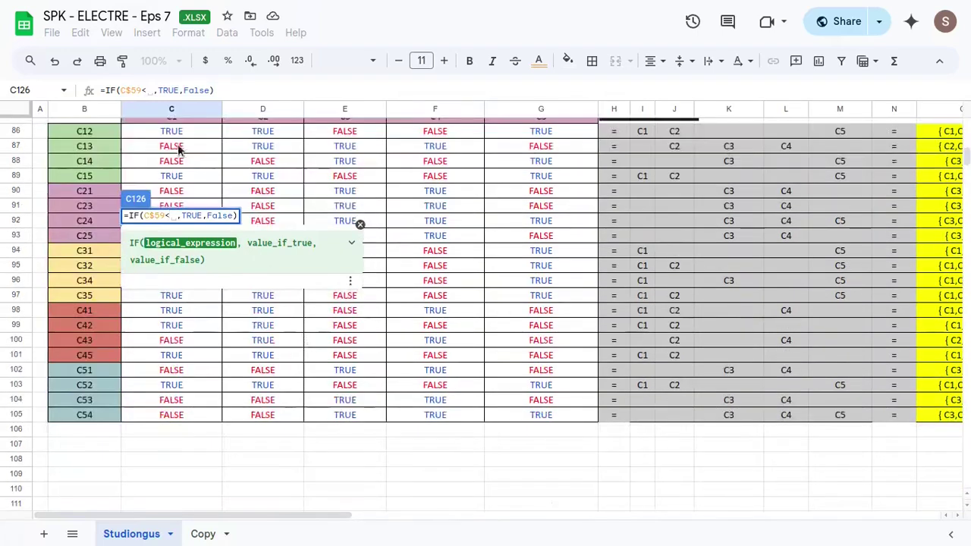
- Complete the C126 formula as =IF(C$59<C60,TRUE,False), referencing the A2 value of criterion C1
left_click(179, 150)
scroll(280, 232, "up", 5)
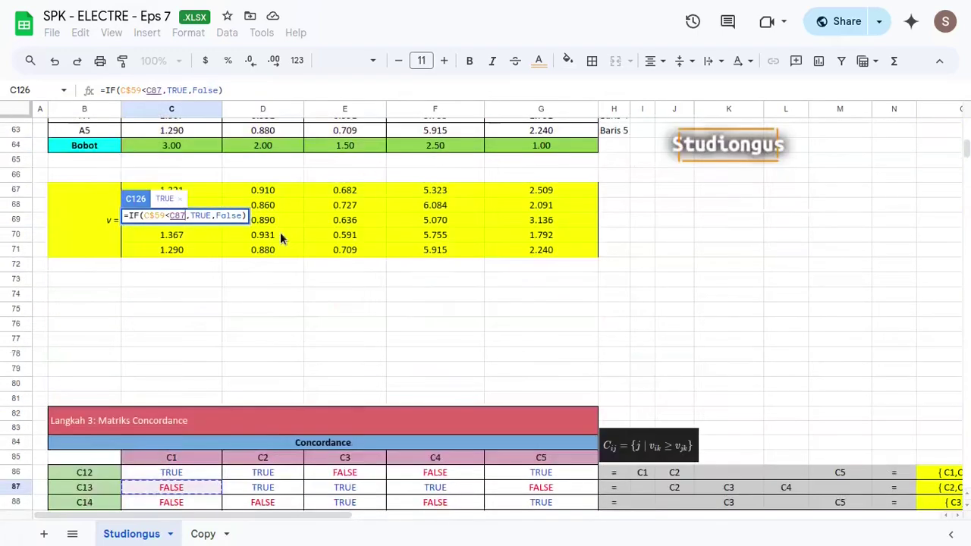
scroll(280, 232, "up", 3)
scroll(277, 226, "down", 1)
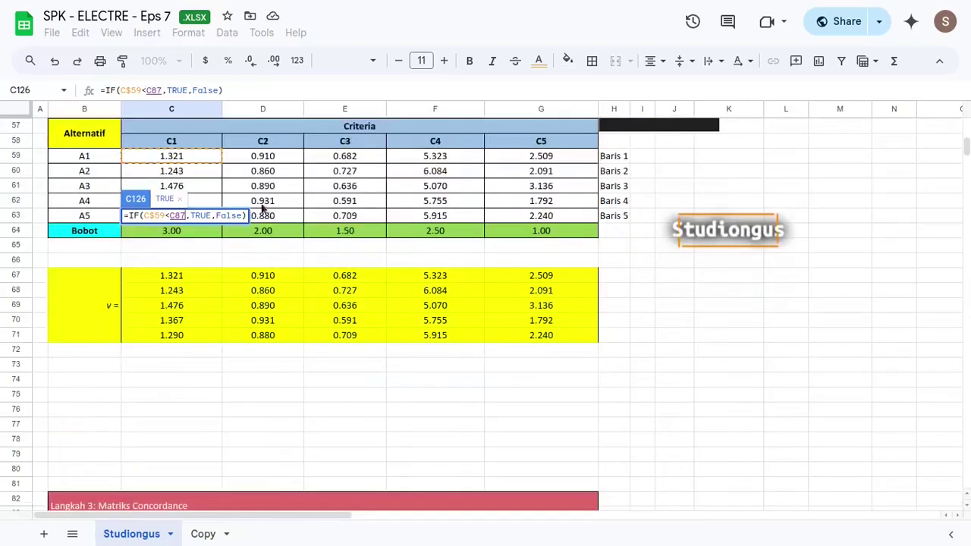
left_click(205, 173)
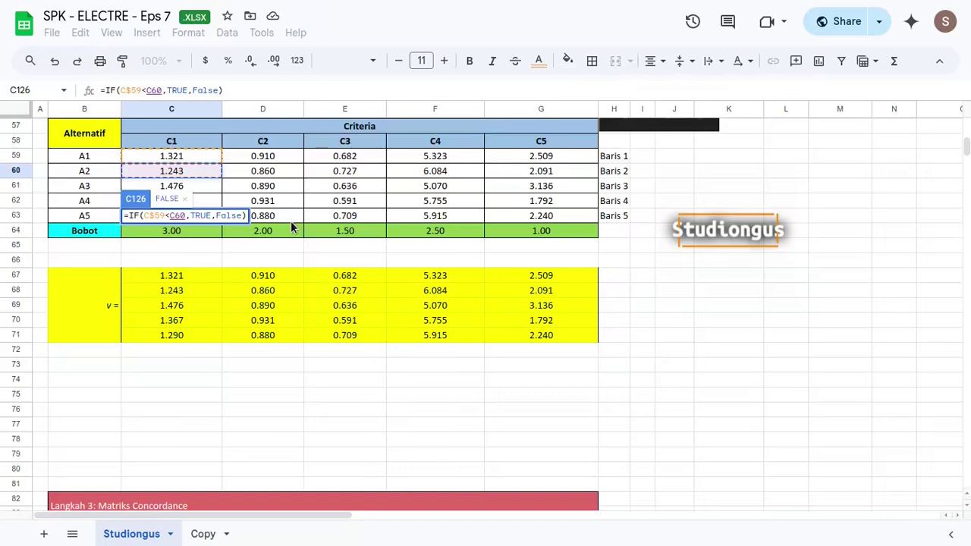
key("Return")
scroll(461, 330, "down", 3)
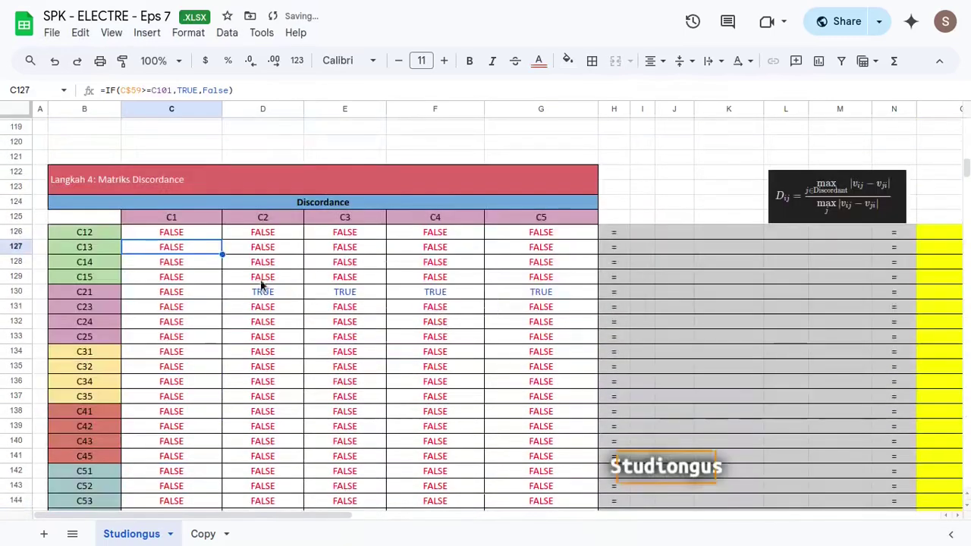
left_click(195, 233)
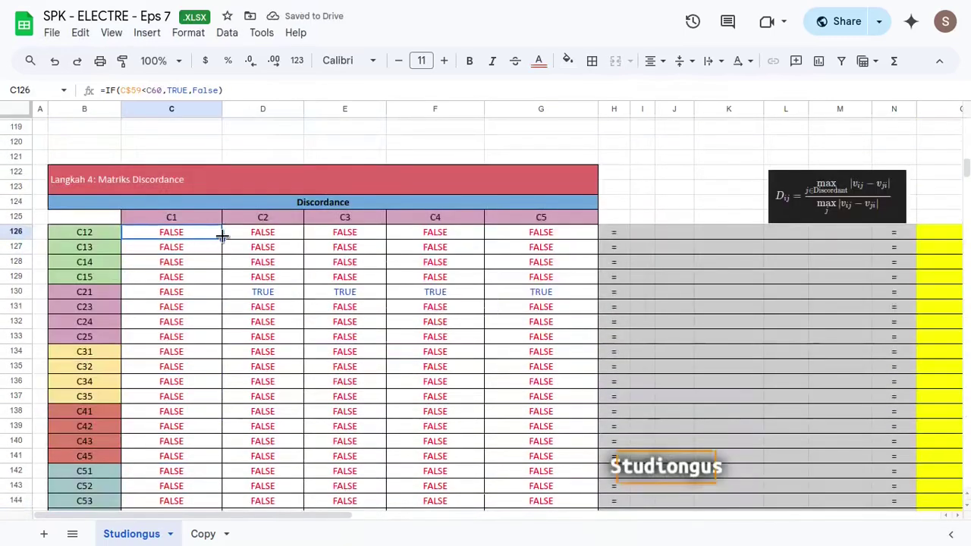
- Clear the pasted formulas in the Discordance rows C21 to C54, range C130:G145
left_click(172, 298)
scroll(486, 319, "down", 2)
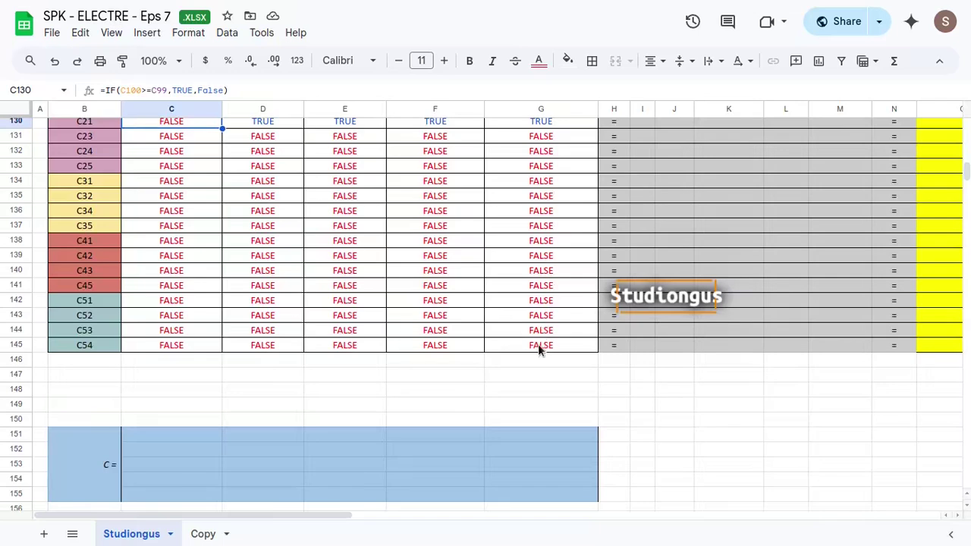
left_click(538, 346, "shift")
key("Delete")
- Fill the C126 less-than formula down through C129 for Discordance rows C12 to C15
scroll(385, 314, "up", 3)
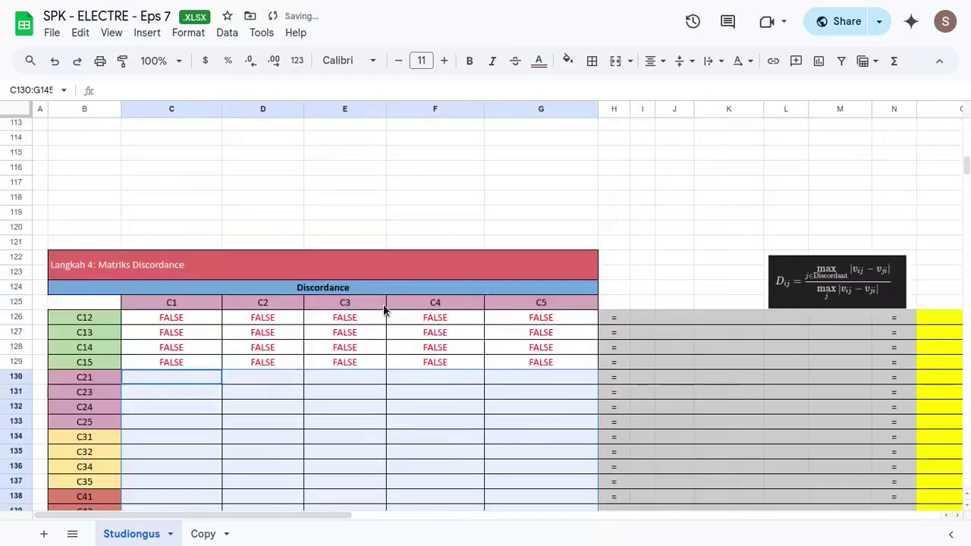
left_click(190, 318)
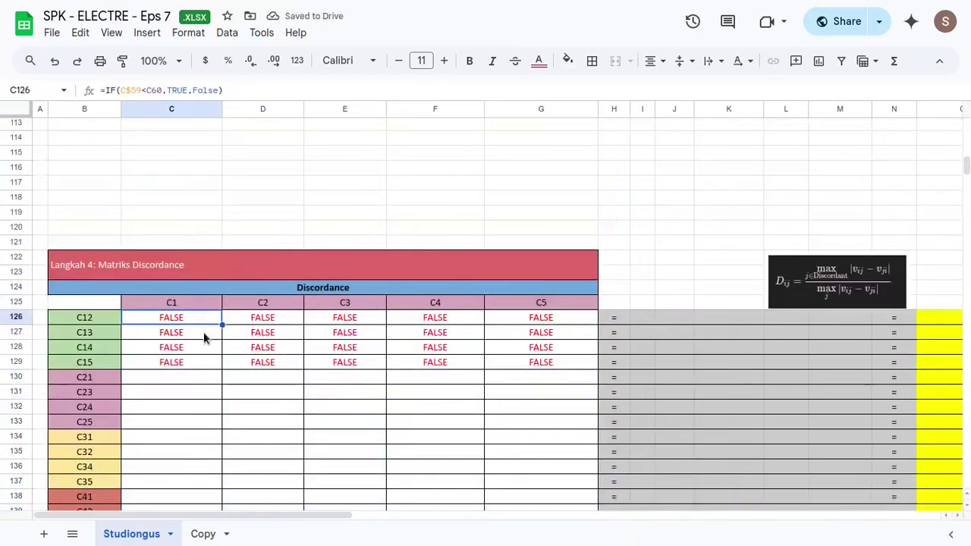
left_click(204, 334, "shift")
key("shift+Down")
key("shift+Down")
key("ctrl+d")
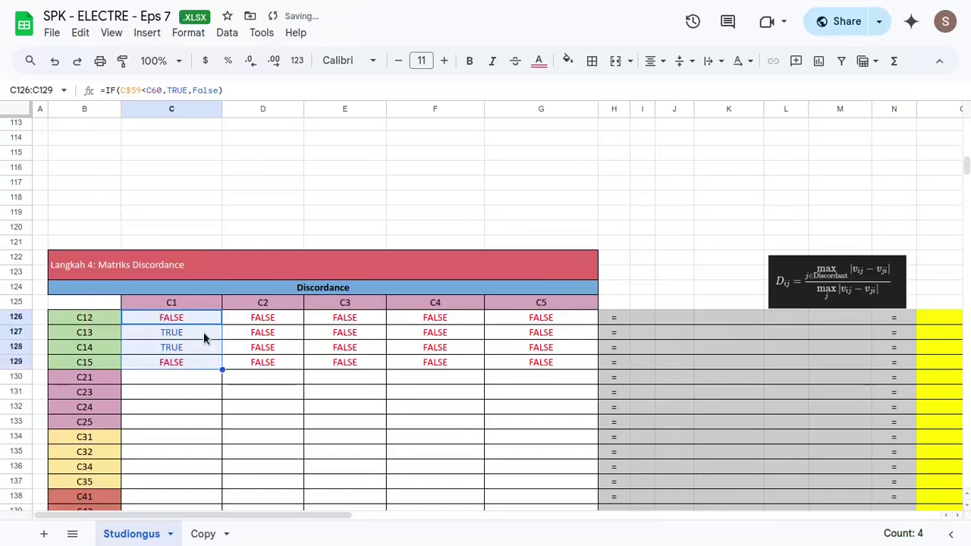
- Fill the C1 column formulas of Discordance rows C12 to C15 across to criterion C5, covering C126:G129
key("shift+Right")
key("shift+Right")
key("shift+Right")
key("shift+Right")
key("shift+Right")
key("shift+Left")
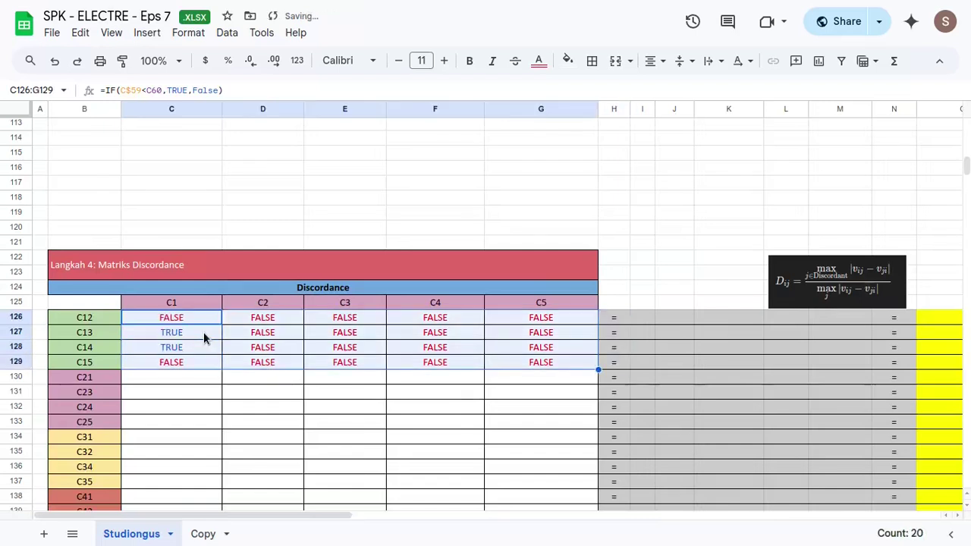
key("ctrl+r")
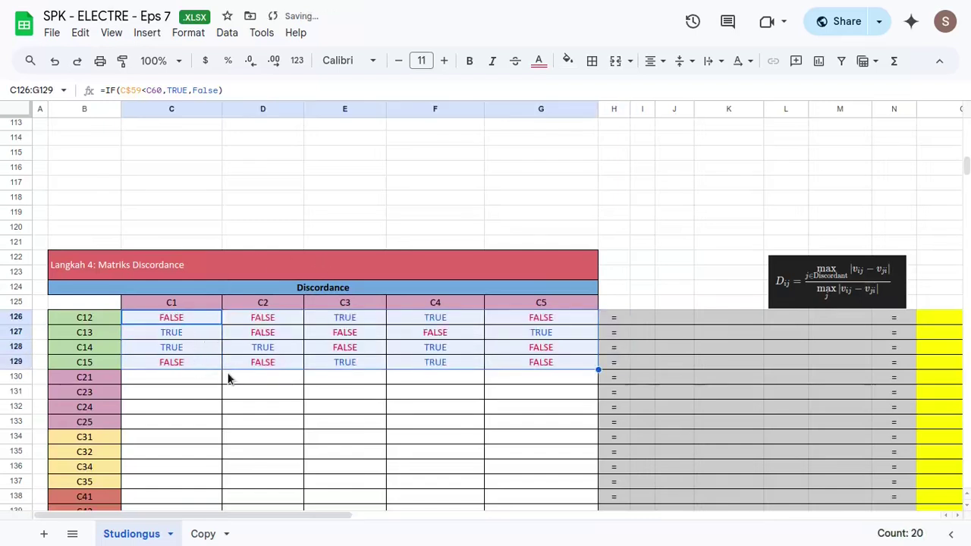
- Check the comparison operator in the Concordance formula in C86, then leave the cell without editing it
left_click(193, 376)
scroll(233, 369, "up", 7)
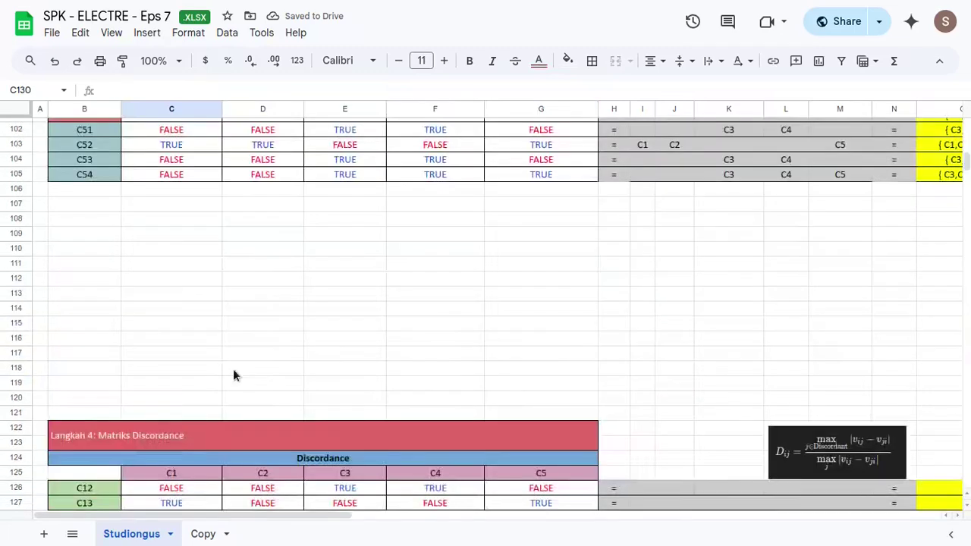
left_click(190, 235)
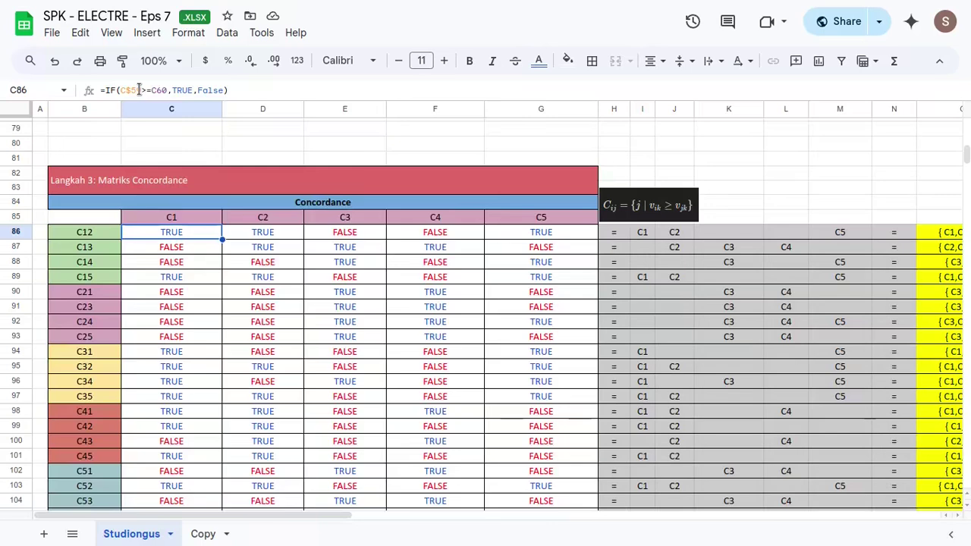
left_click_drag(141, 89, 151, 94)
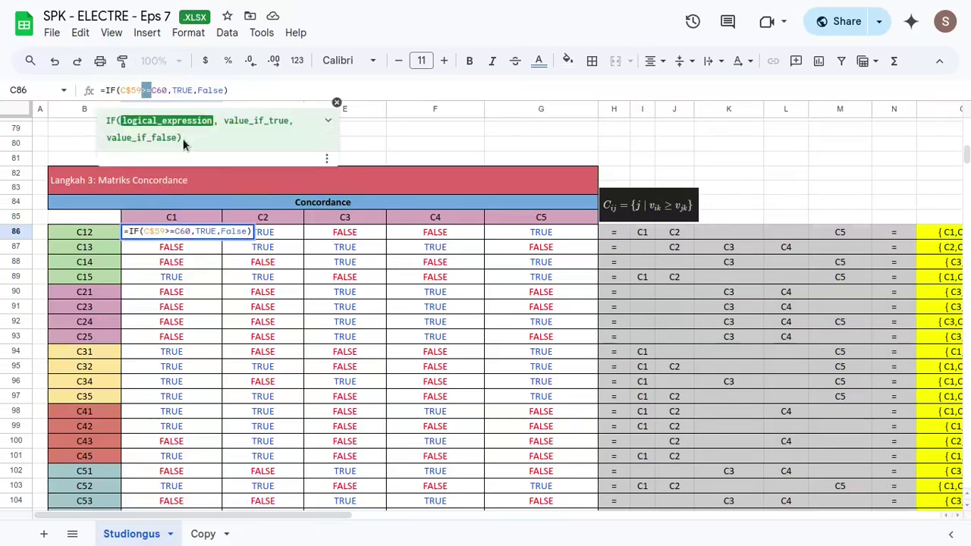
scroll(248, 280, "down", 13)
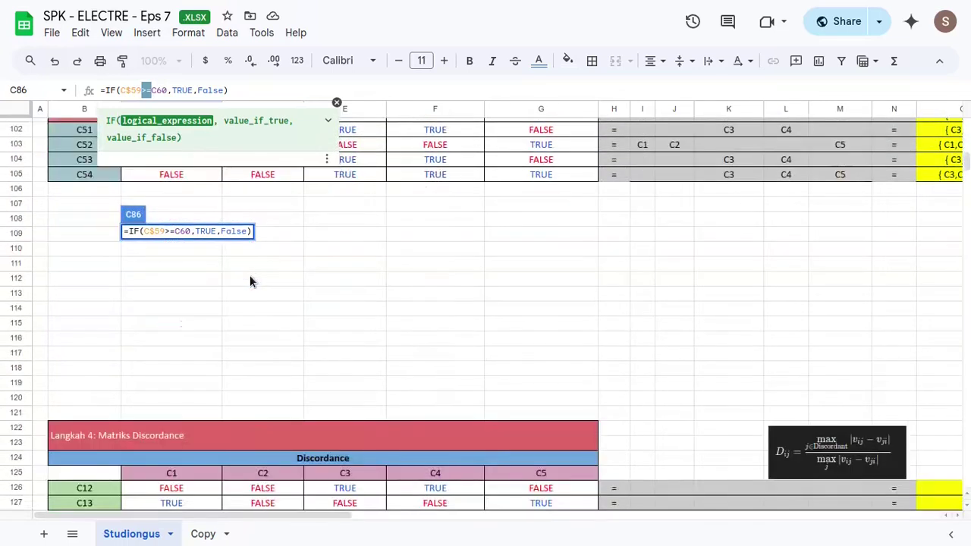
key("Escape")
- Extend the C129 formula down into C130 for Discordance row C21 and clear its comparison expression inside the IF
left_click(209, 294)
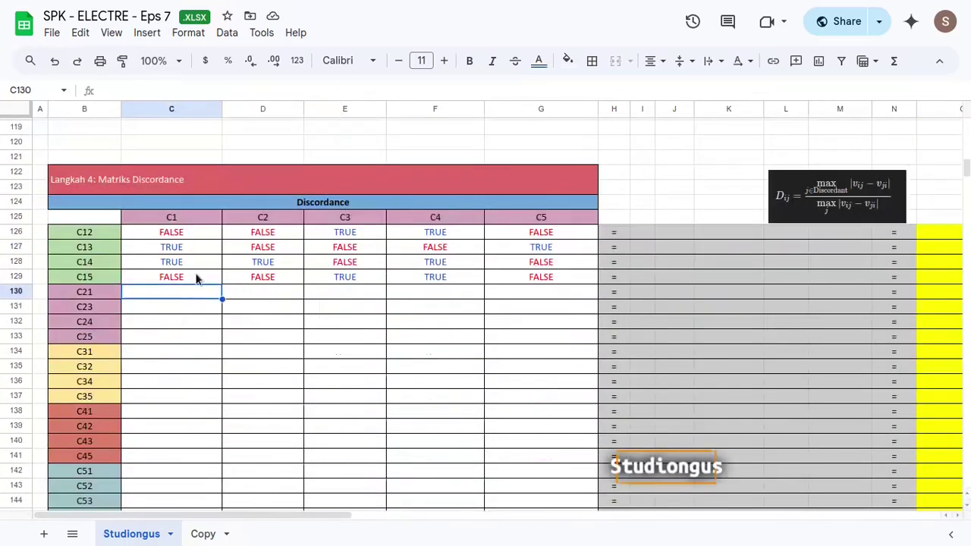
left_click(197, 278)
left_click_drag(222, 284, 221, 294)
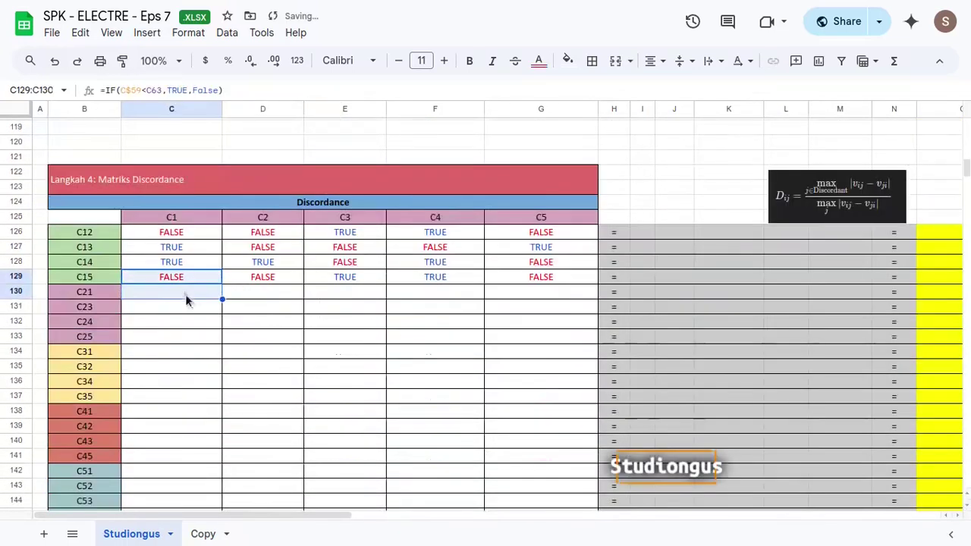
left_click(193, 289)
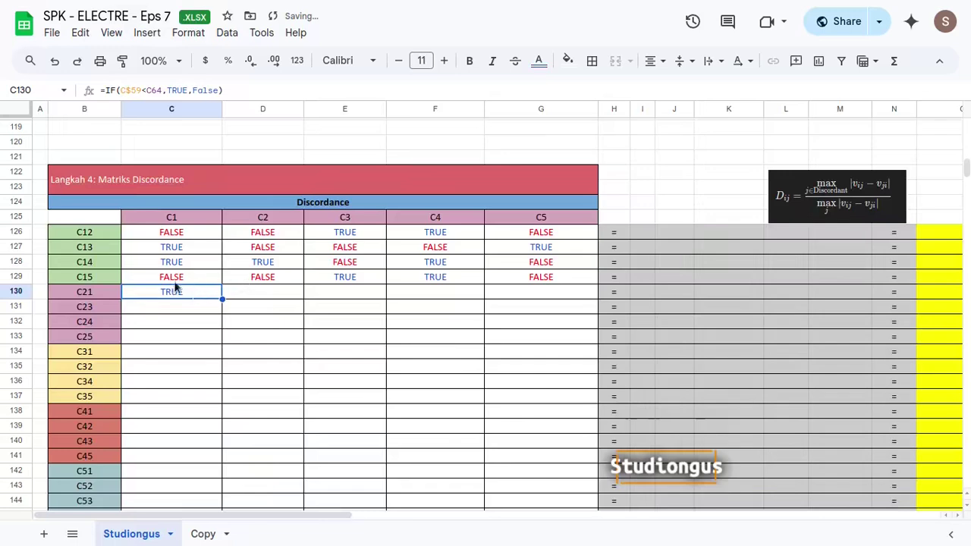
double_click(174, 291)
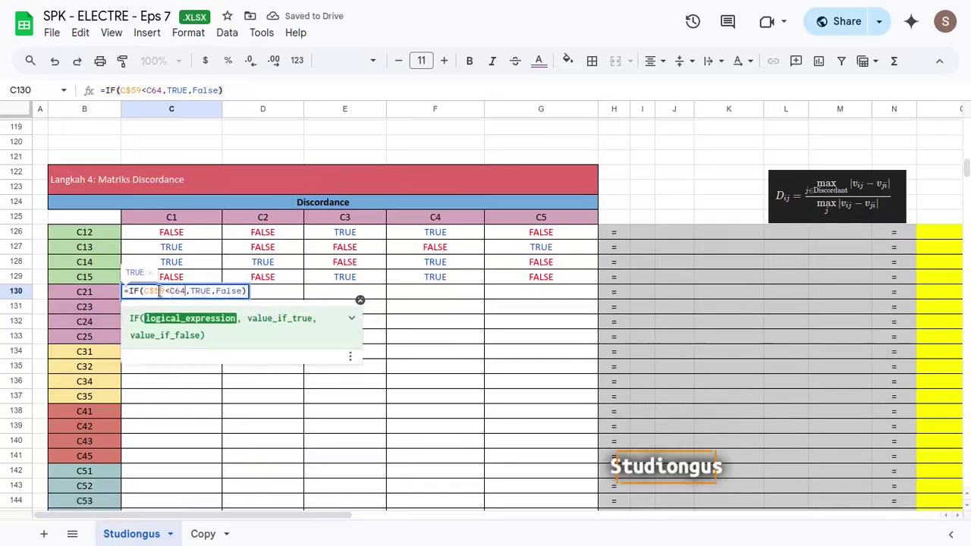
left_click_drag(144, 291, 188, 291)
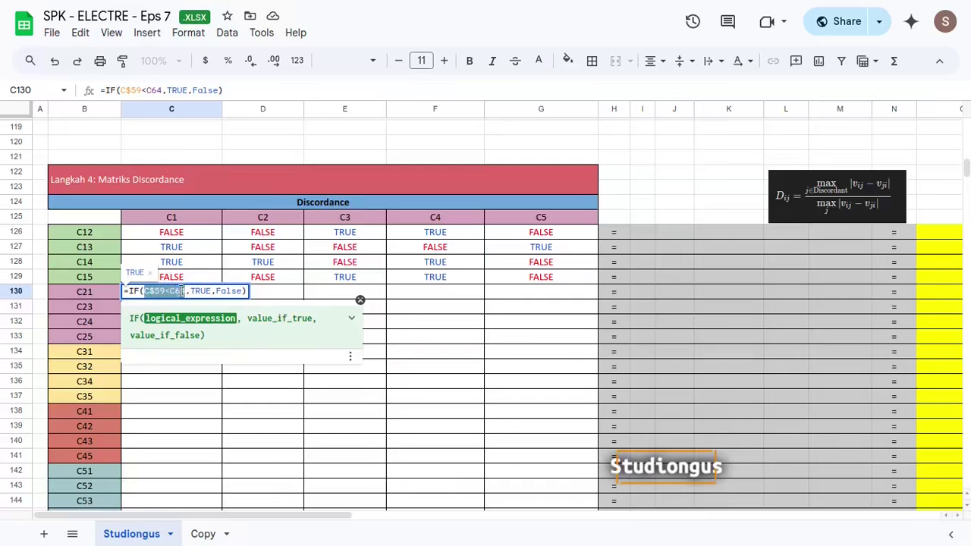
key("BackSpace")
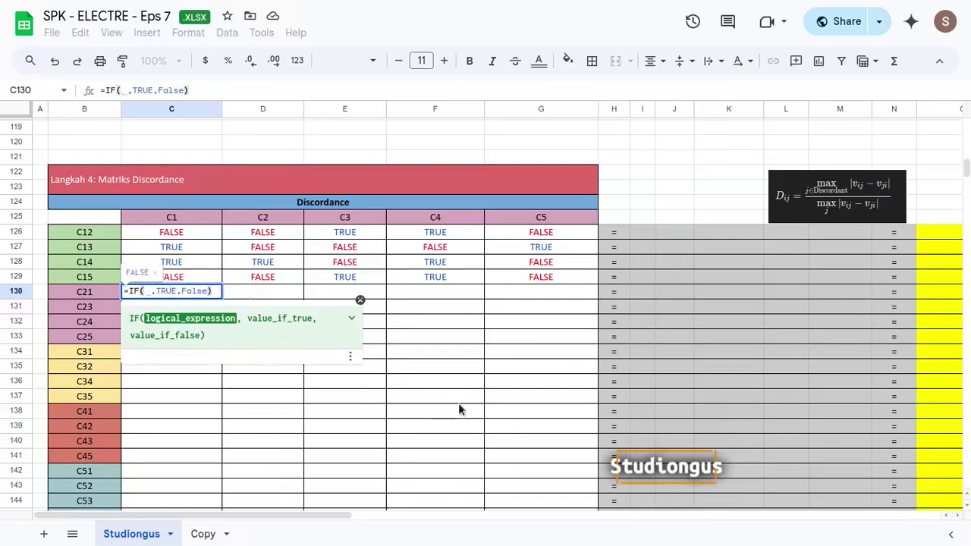
scroll(448, 391, "up", 10)
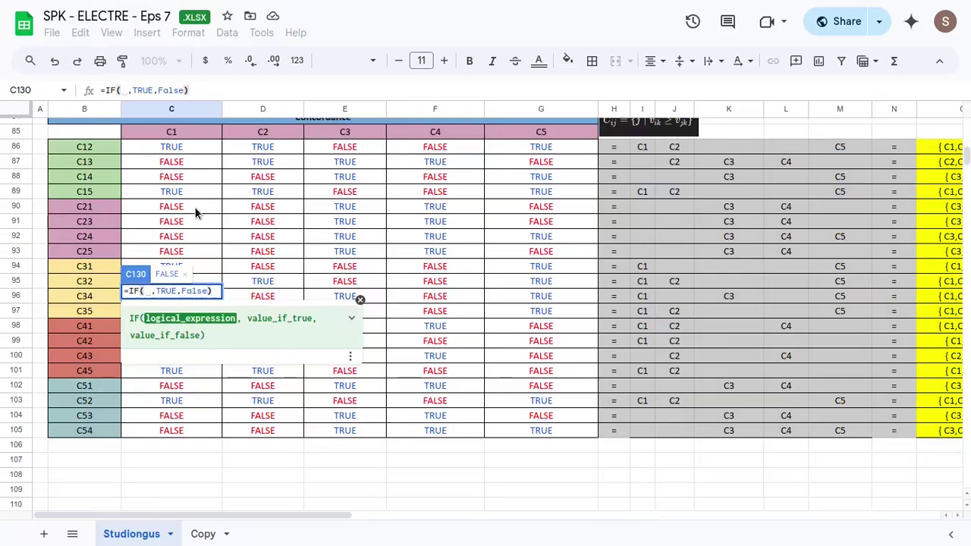
left_click(172, 207)
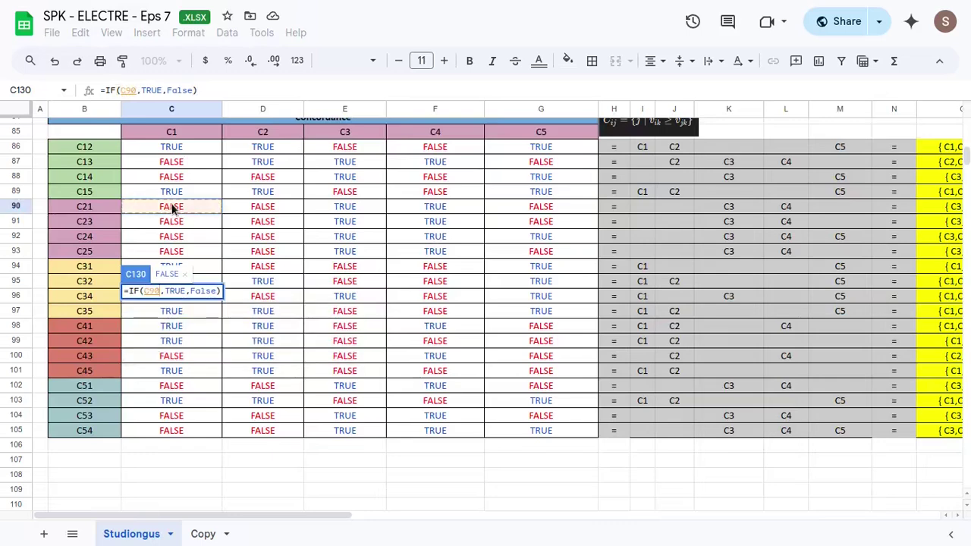
type("<")
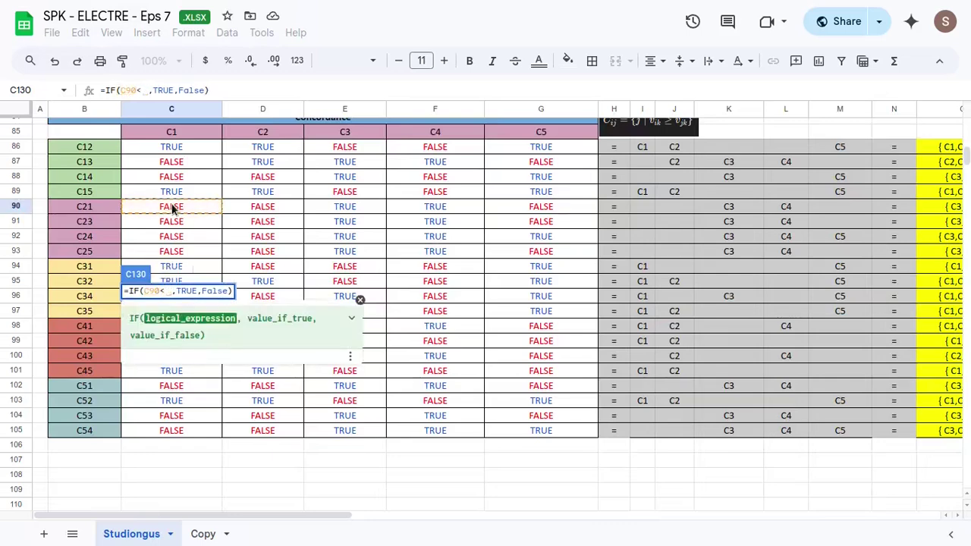
scroll(267, 258, "up", 2)
key("BackSpace")
key("BackSpace")
key("BackSpace")
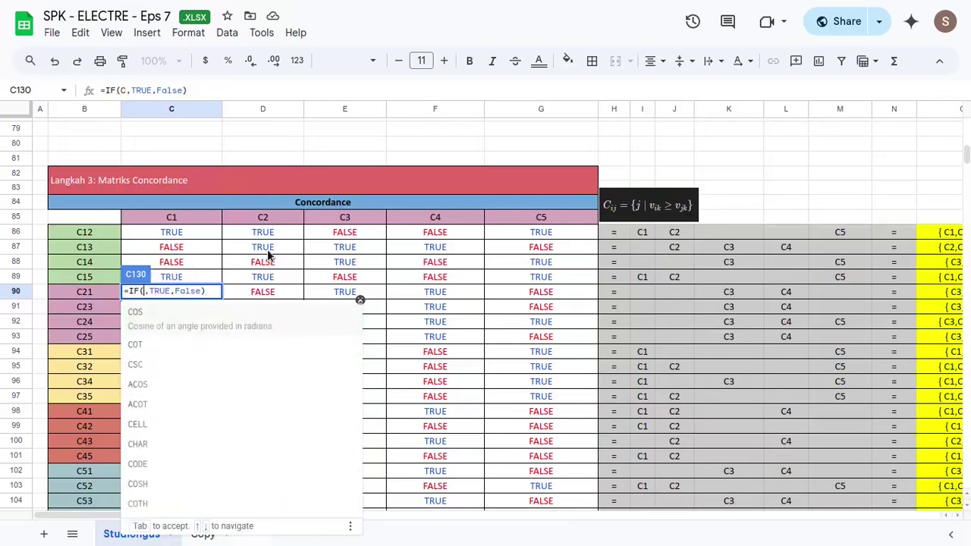
key("BackSpace")
- Complete the C130 formula as =IF(C$60<C59,TRUE,False), comparing A2 with A1 from the Langkah 2 weighted table
scroll(288, 245, "up", 8)
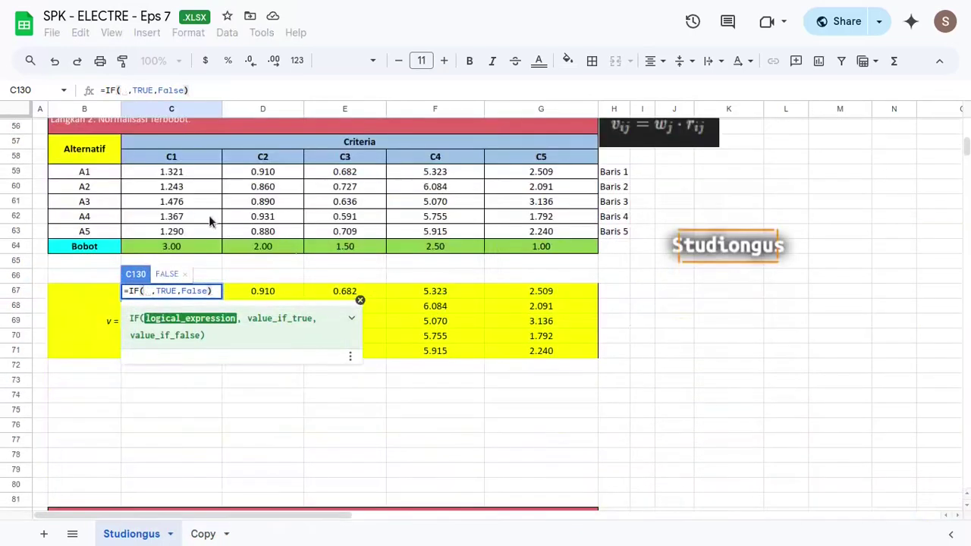
left_click(183, 188)
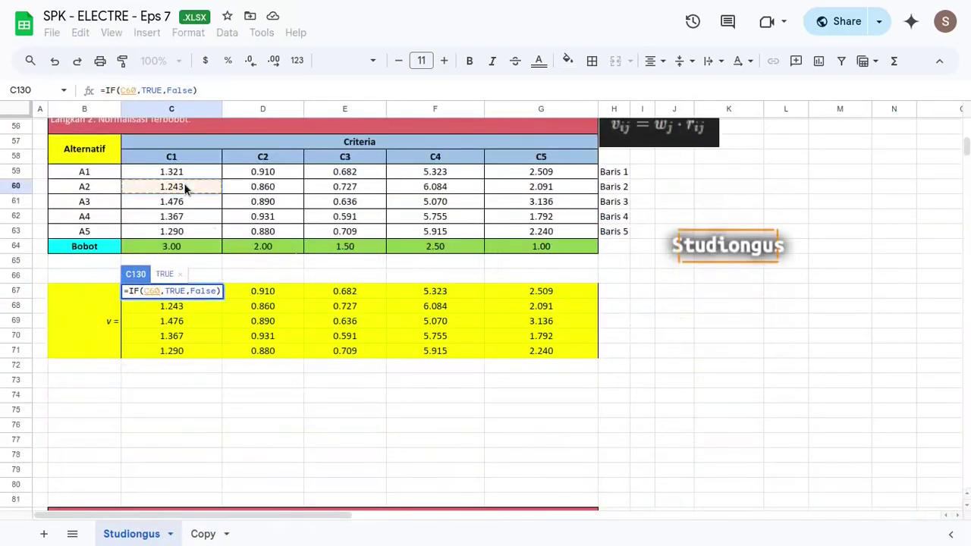
type("<")
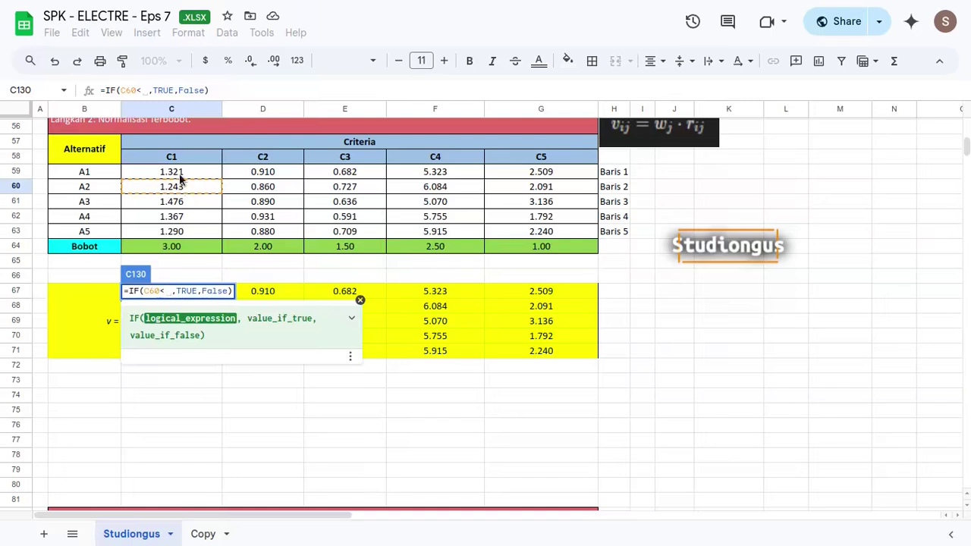
left_click(179, 174)
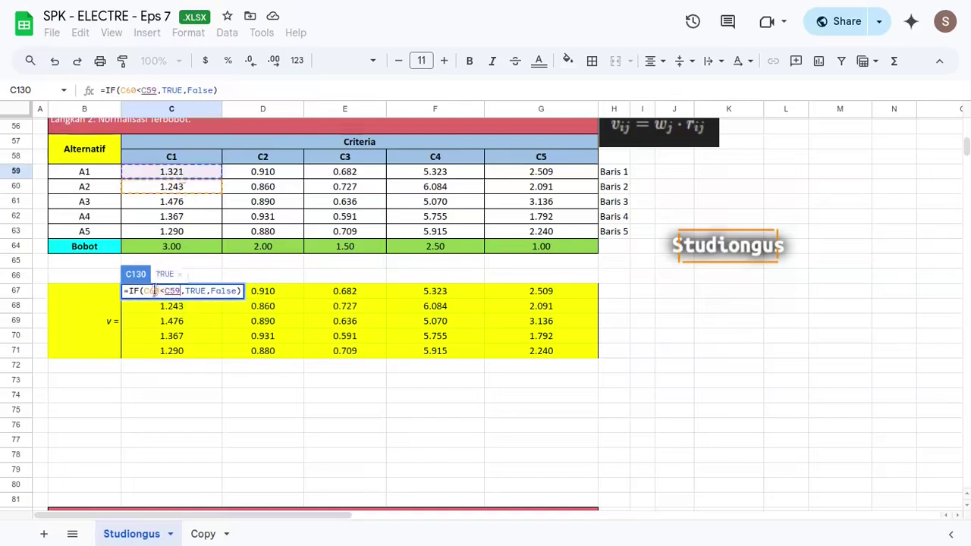
left_click(150, 291)
type("$")
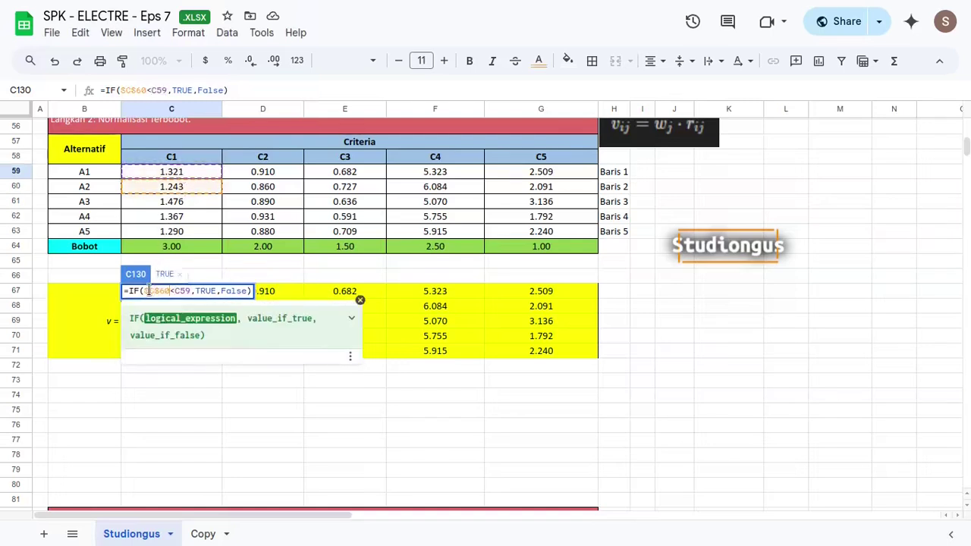
key("Return")
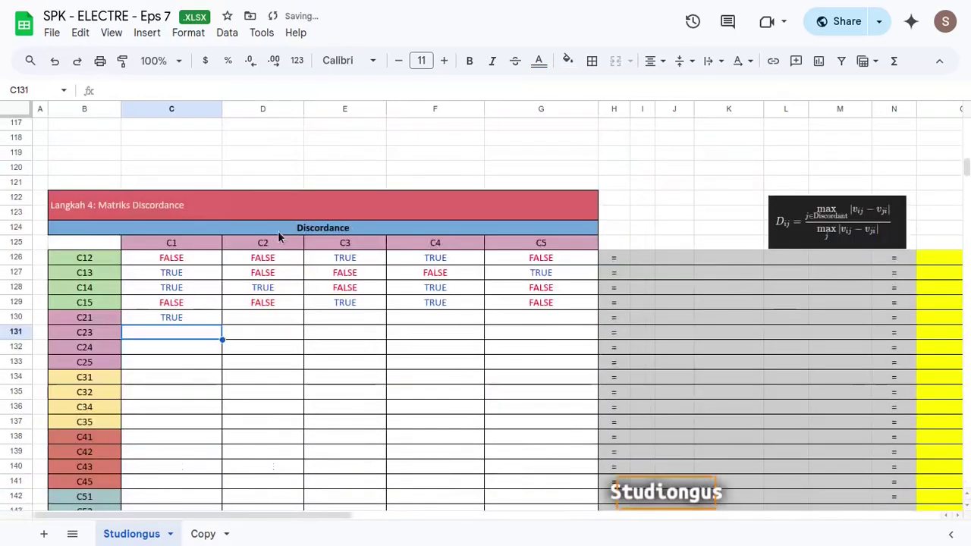
- Fill the C130 formula down into C131 and change its comparison to C$60<C61 for Discordance row C23
left_click(198, 324)
left_click_drag(221, 326, 180, 333)
double_click(181, 332)
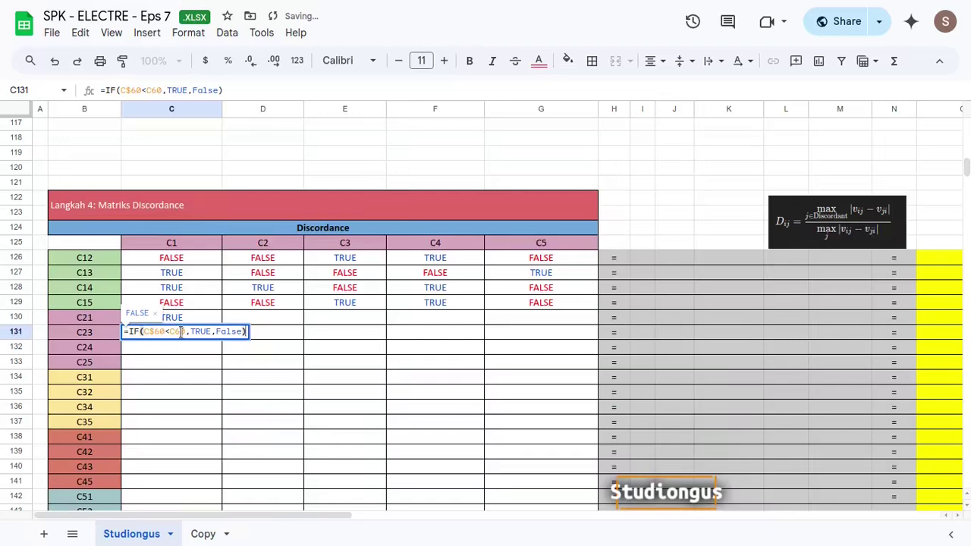
key("BackSpace")
type("1")
key("Return")
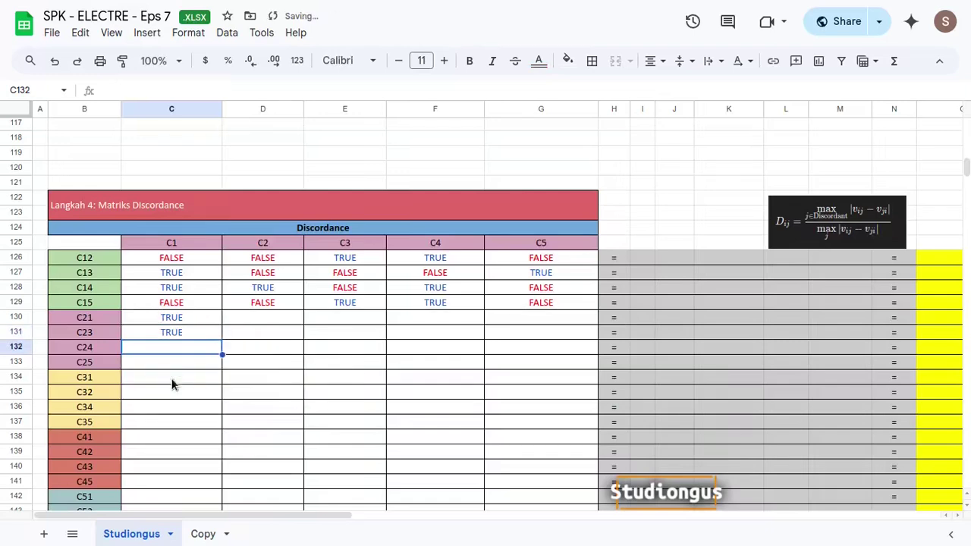
- Fill the C131 formula down through C133 for Discordance rows C24 and C25
key("Up")
key("shift+Down")
key("shift+Down")
key("ctrl+d")
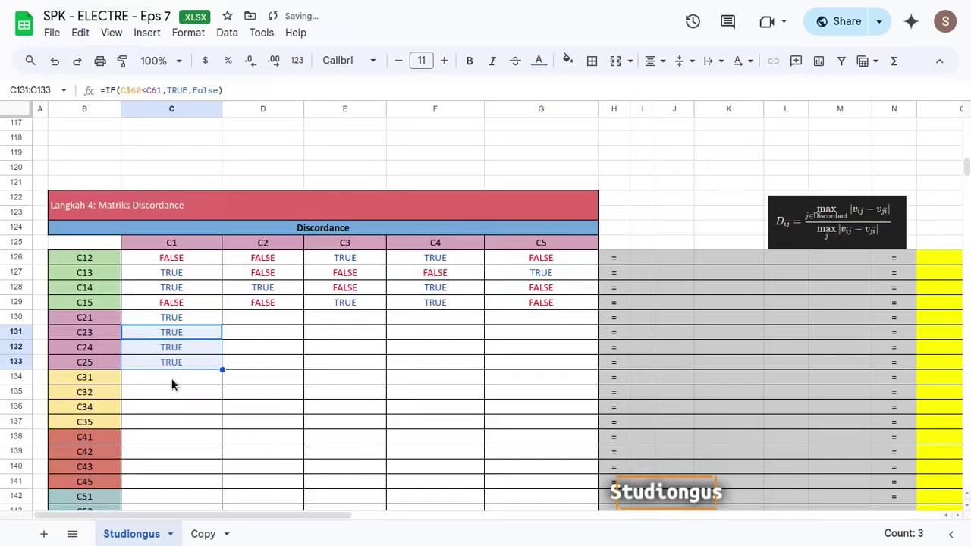
- Fill the C1 column formulas of Discordance rows C21 to C25 across to criterion C5, covering C130:G133
key("Up")
key("Down")
key("Up")
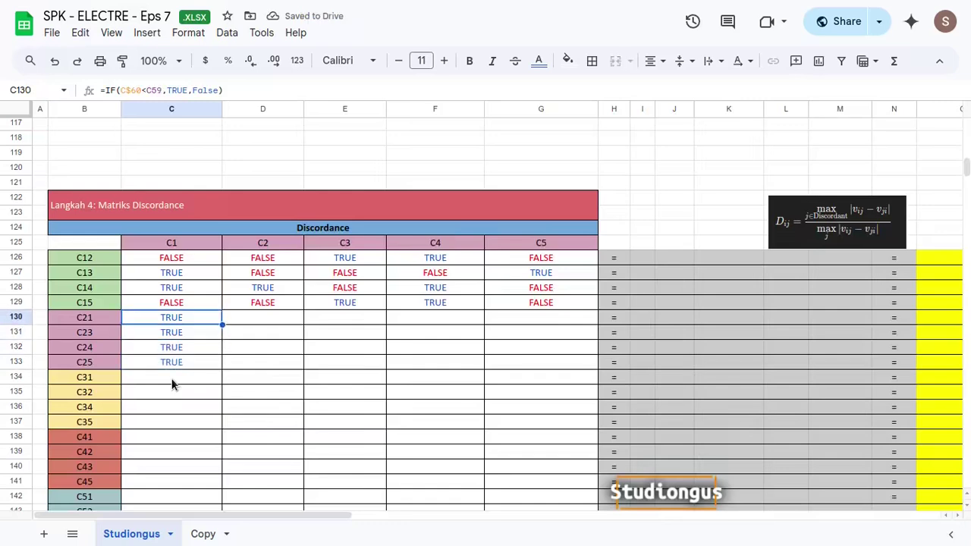
key("shift+Down")
key("shift+Down")
key("shift+Down")
key("shift+Right")
key("shift+Right")
key("shift+Right")
key("shift+Right")
key("shift+Right")
key("shift+Left")
key("ctrl+r")
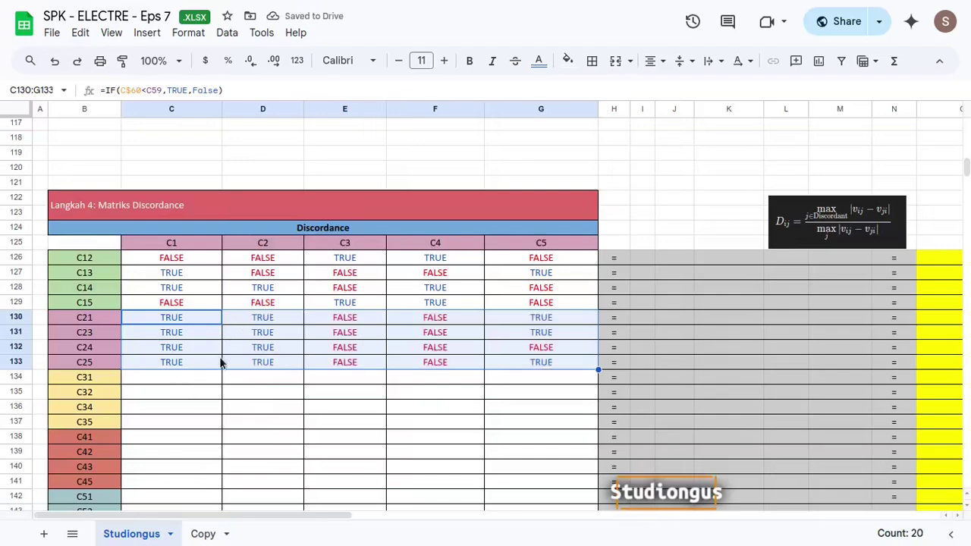
scroll(223, 349, "up", 7)
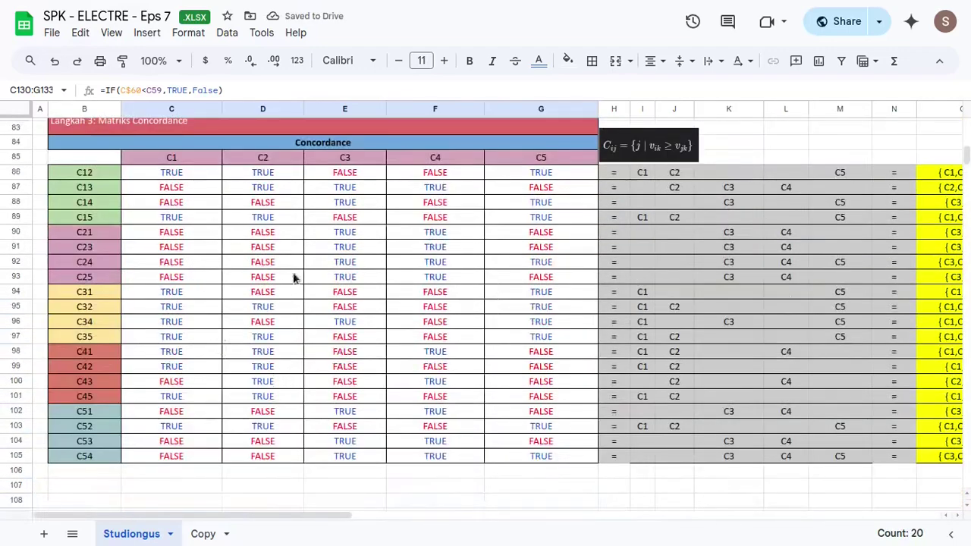
scroll(307, 287, "down", 8)
scroll(232, 293, "up", 2)
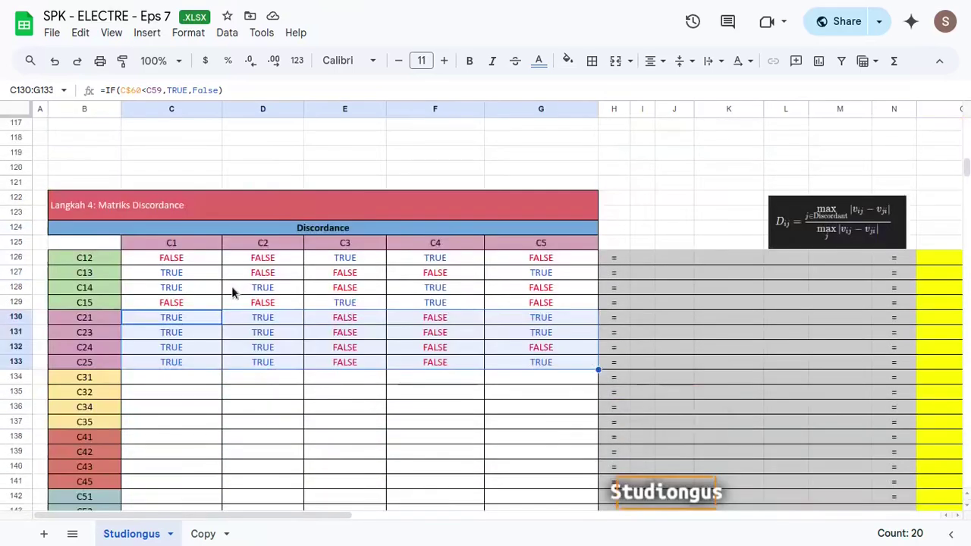
left_click(198, 385)
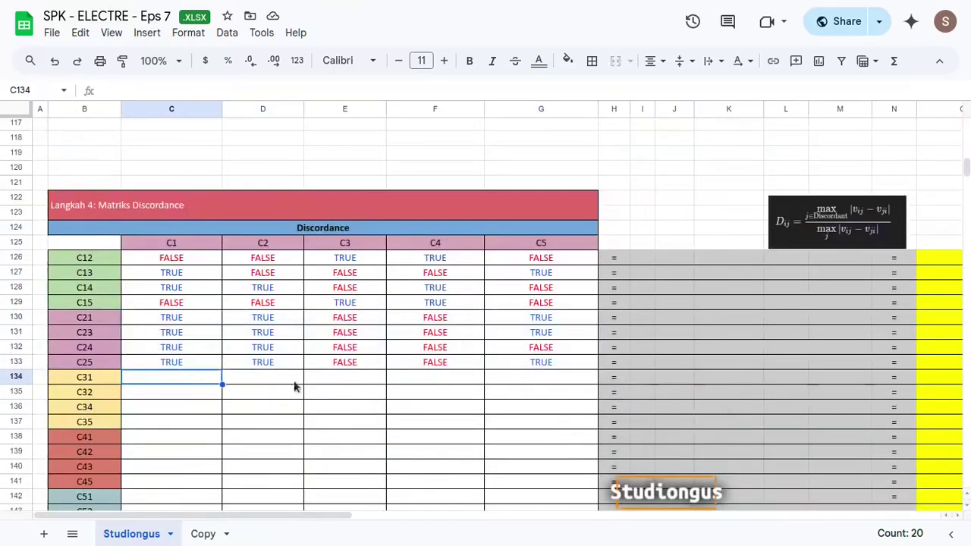
scroll(359, 351, "down", 2)
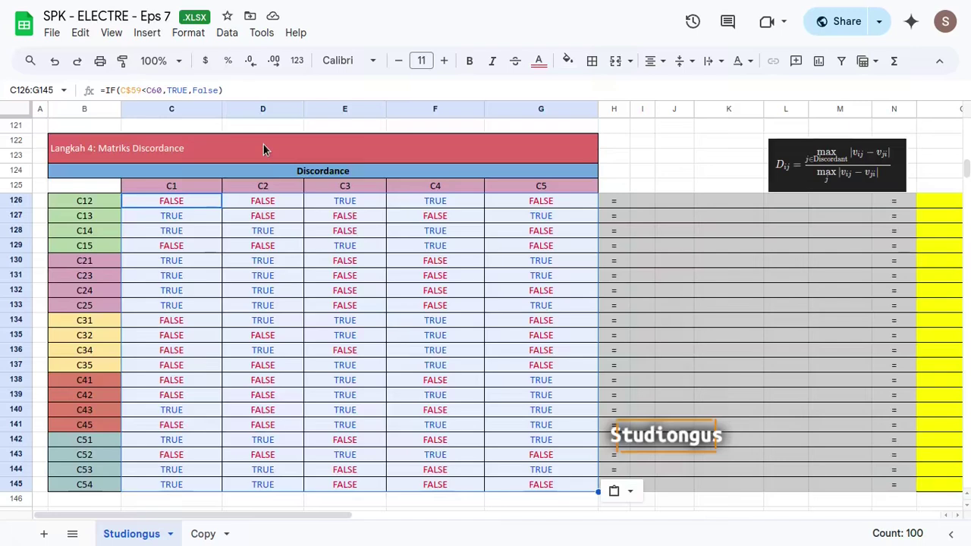
left_click(263, 145)
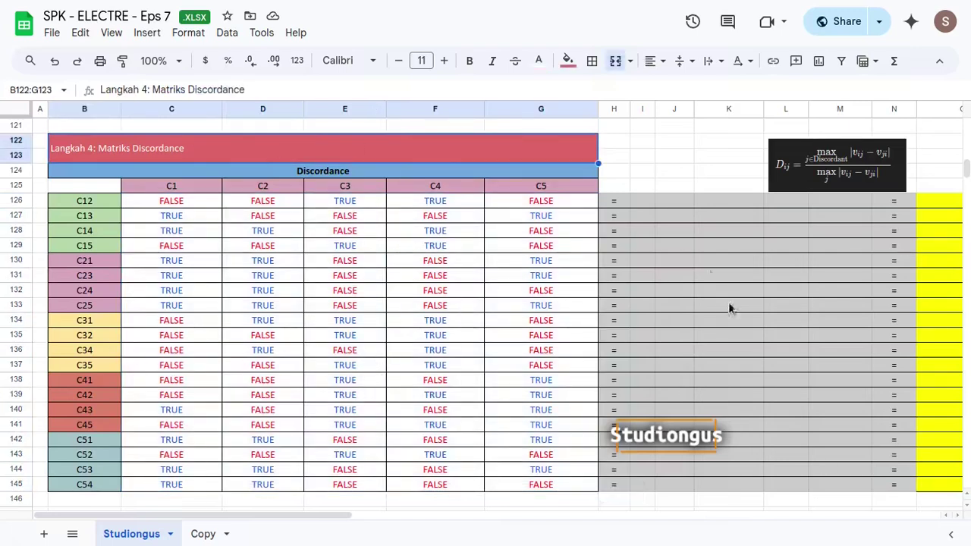
- Copy the Concordance criterion-label formulas in I86:M105 and paste them beside the Discordance table, starting at I126
scroll(680, 198, "right", 2)
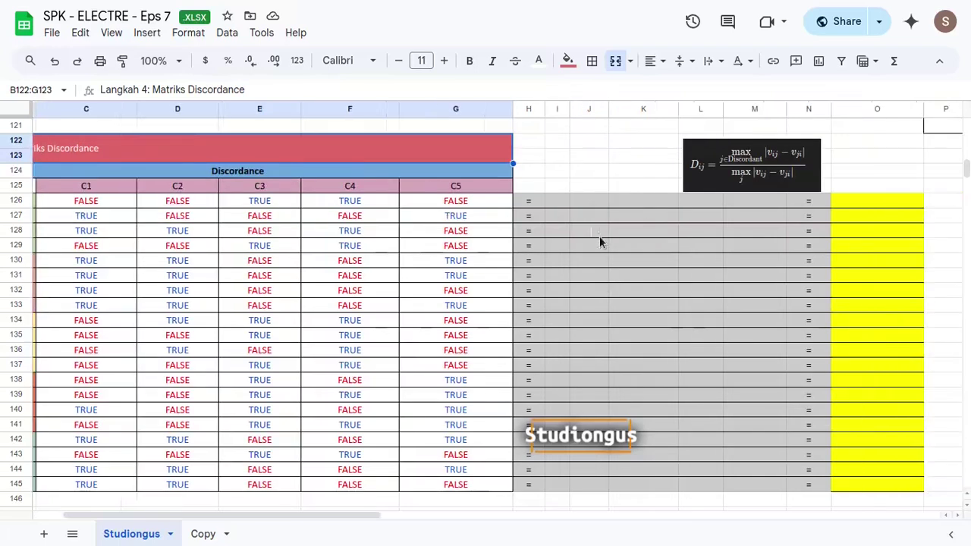
left_click(559, 206)
scroll(599, 296, "up", 13)
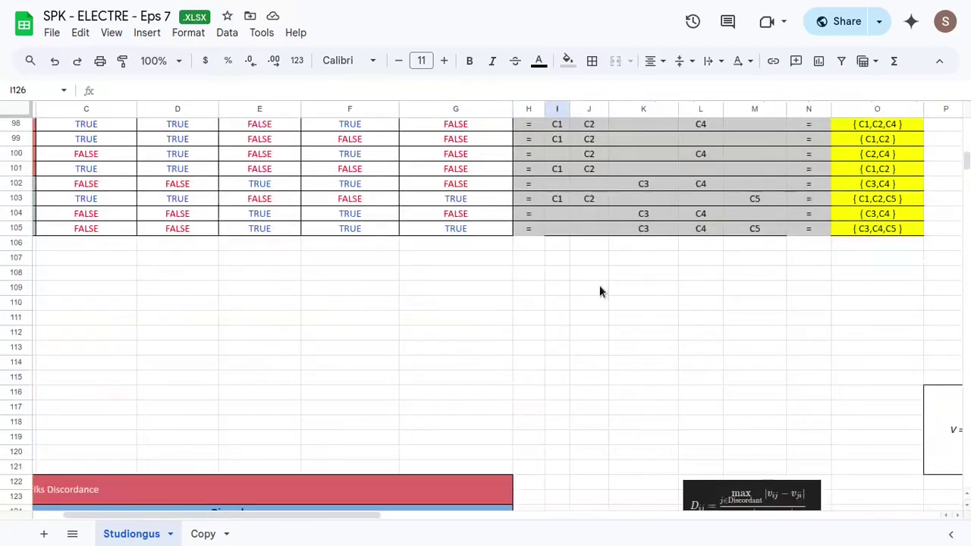
left_click(562, 201)
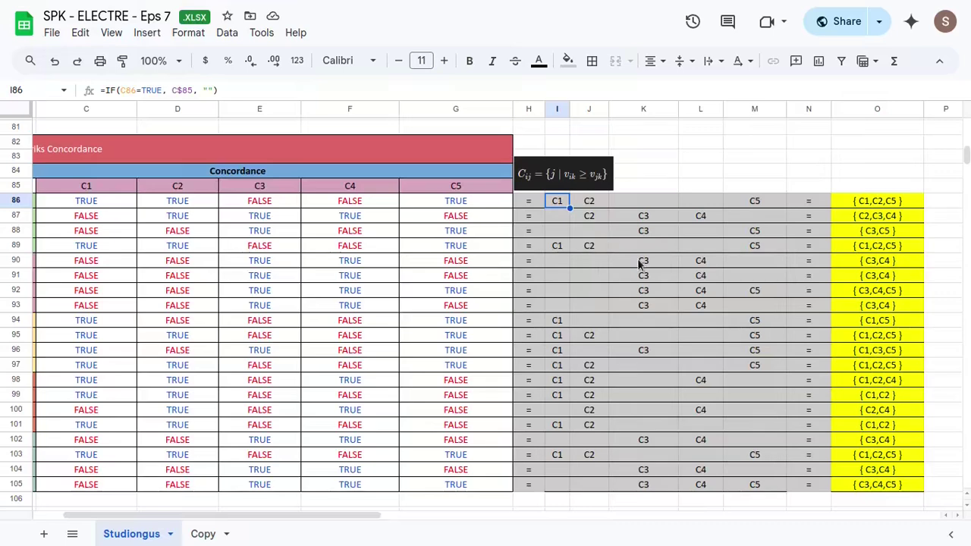
scroll(660, 273, "down", 2)
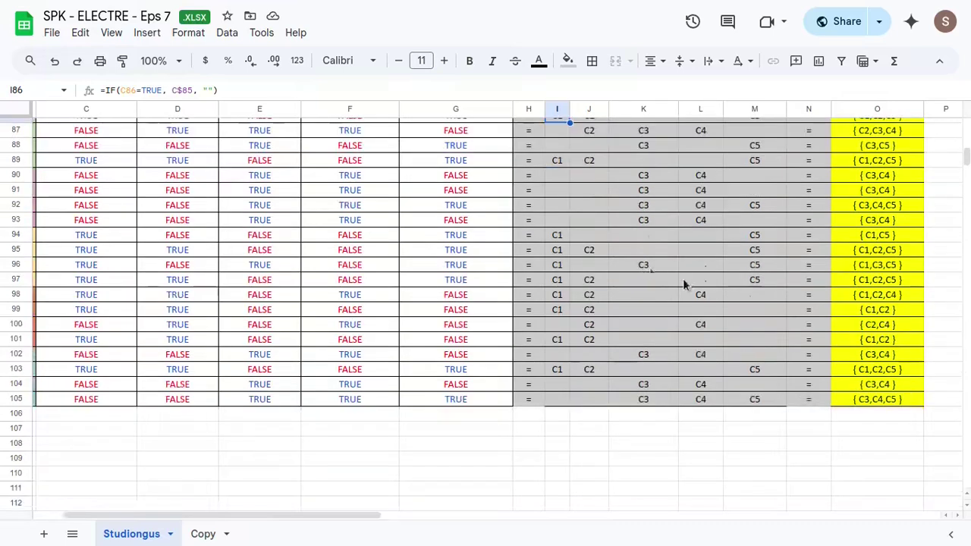
left_click(774, 399, "shift")
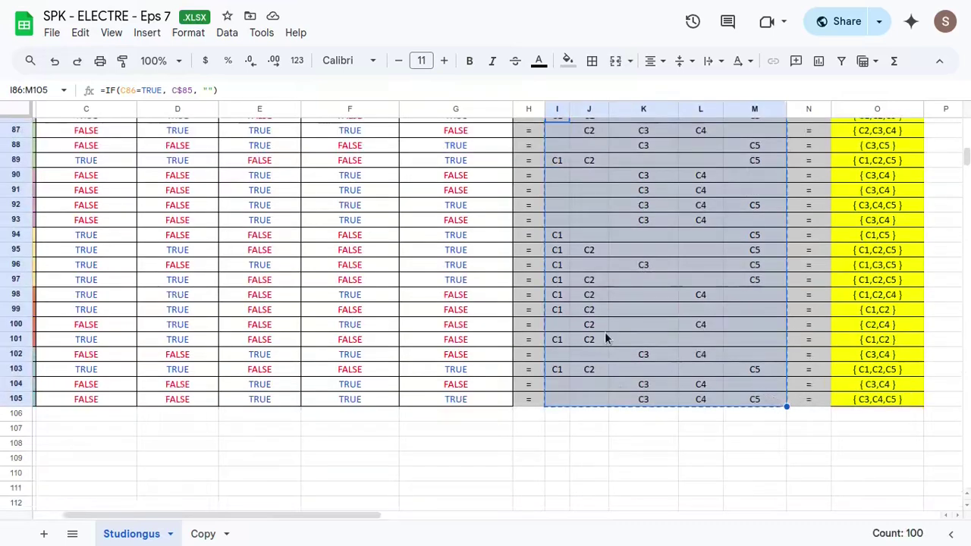
scroll(604, 333, "down", 13)
scroll(603, 334, "up", 2)
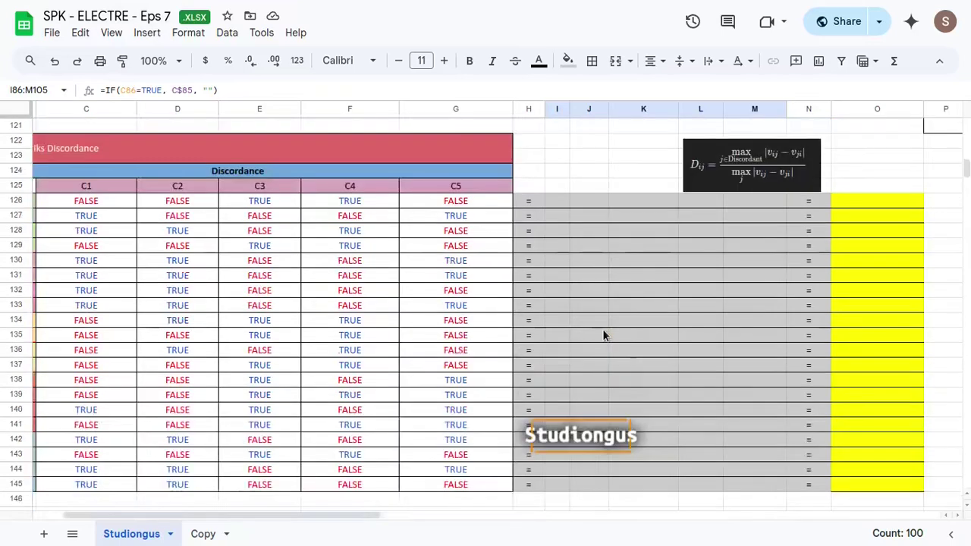
left_click(551, 201)
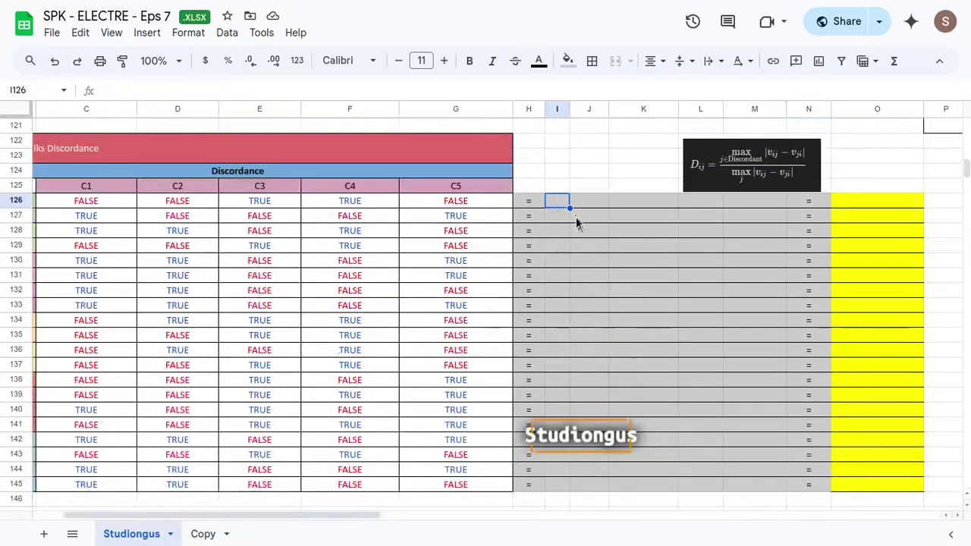
key("ctrl+v")
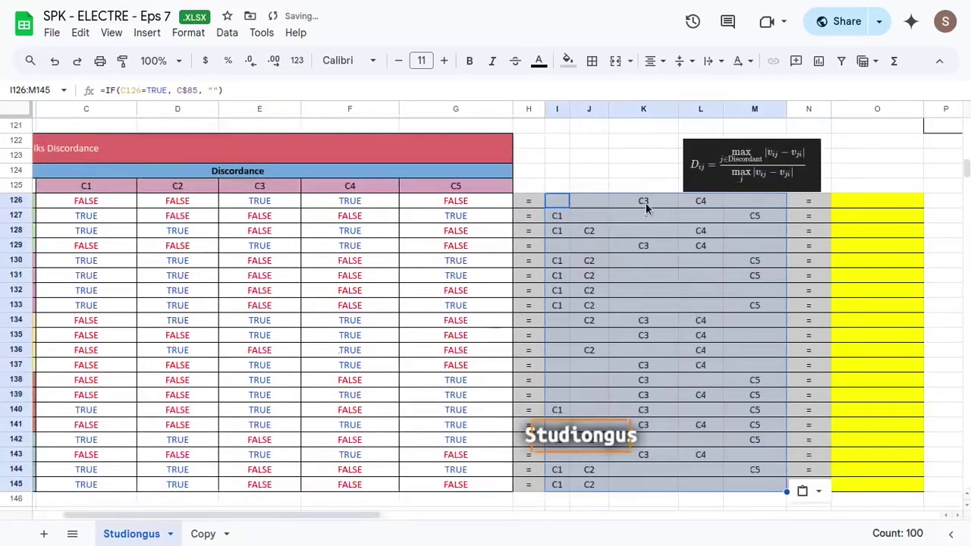
- Check the pasted criterion-label formulas in K126 and I126 of Discordance row C12
left_click(645, 202)
double_click(646, 202)
left_click(556, 204)
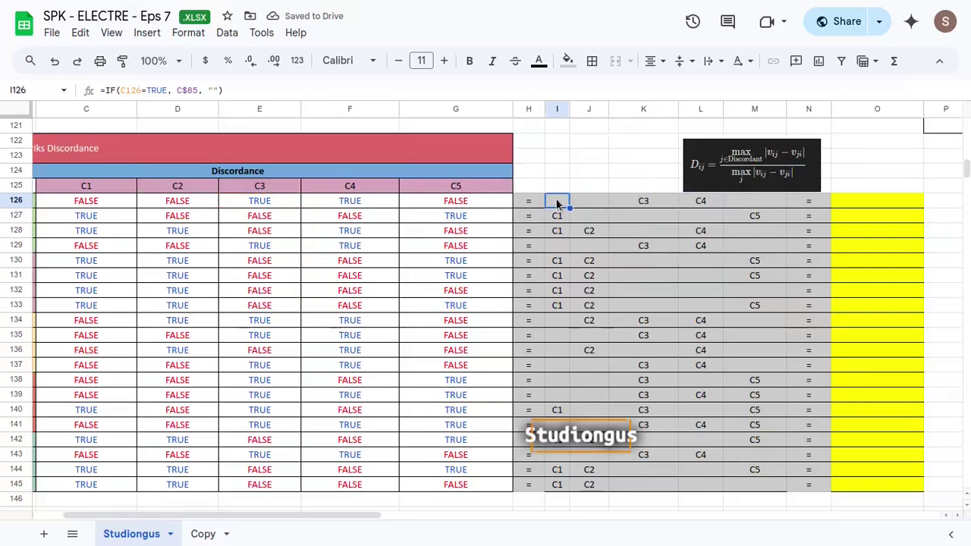
- Change the label reference in I126 to the Discordance header, making the formula =IF(C126=TRUE, C$125, "")
double_click(557, 203)
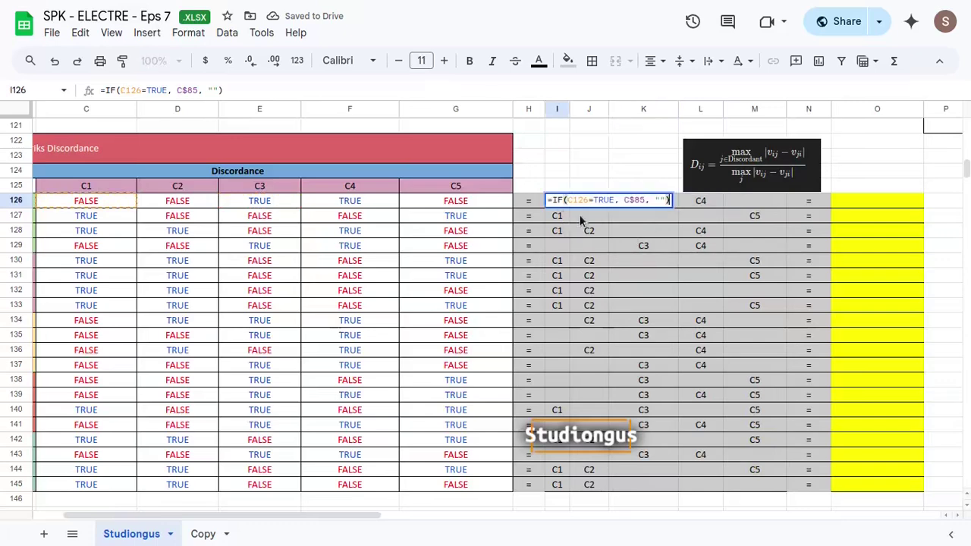
double_click(634, 201)
key("BackSpace")
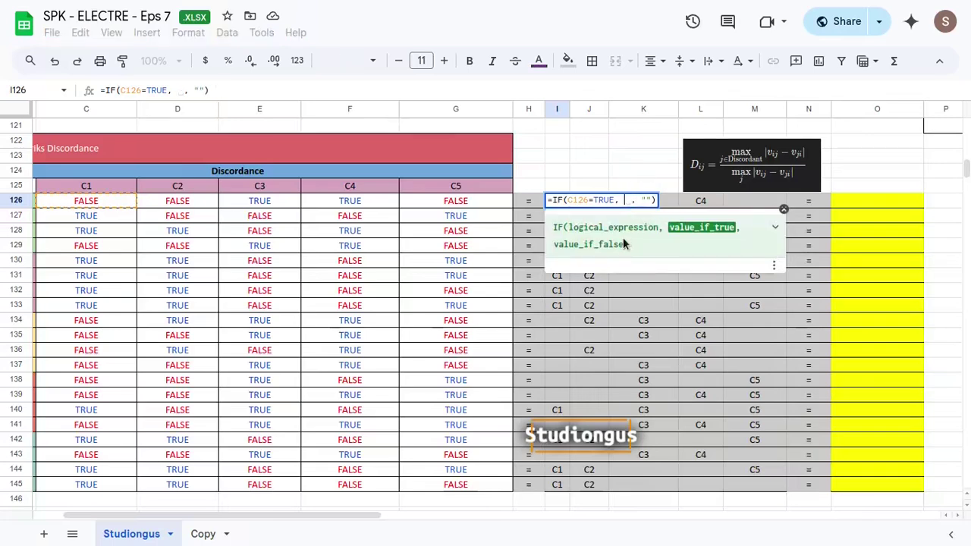
left_click(116, 186)
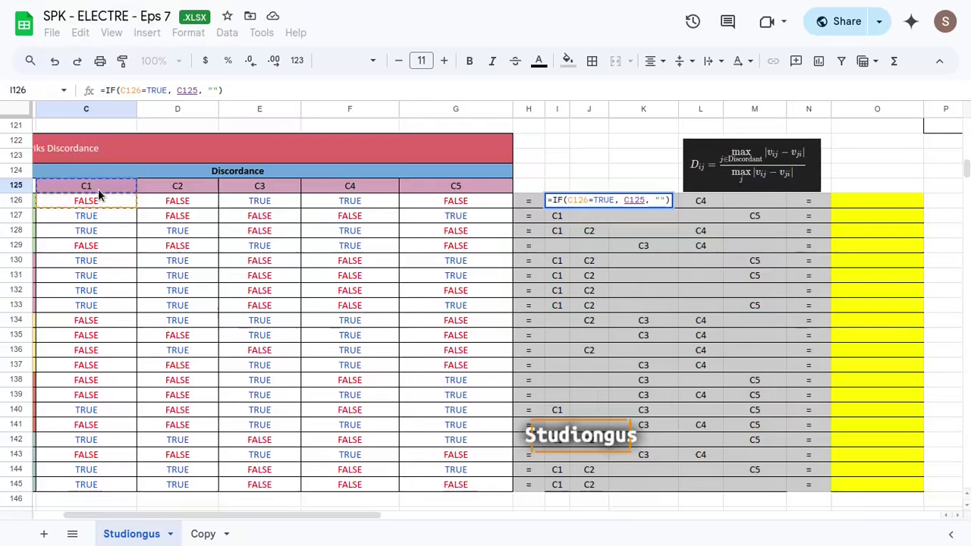
key("F5")
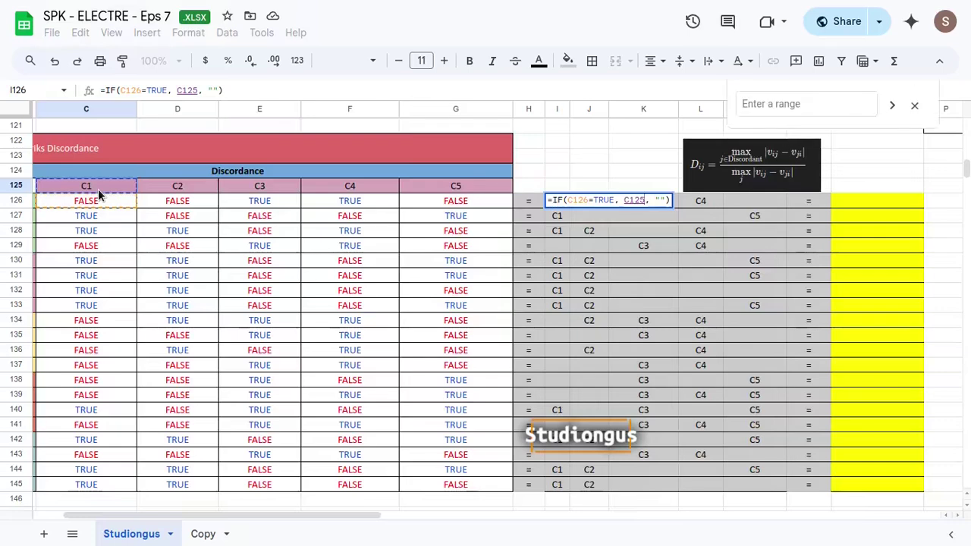
key("F4")
key("F4")
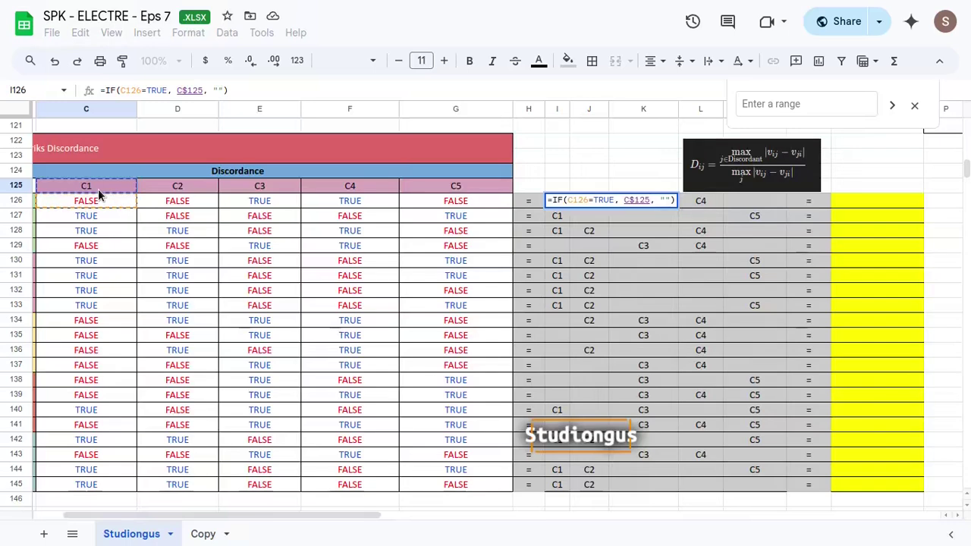
key("Return")
- Select the criterion-label range I126:M145 beside the Discordance table and check the formula in L145
key("Up")
key("ctrl+shift+Down")
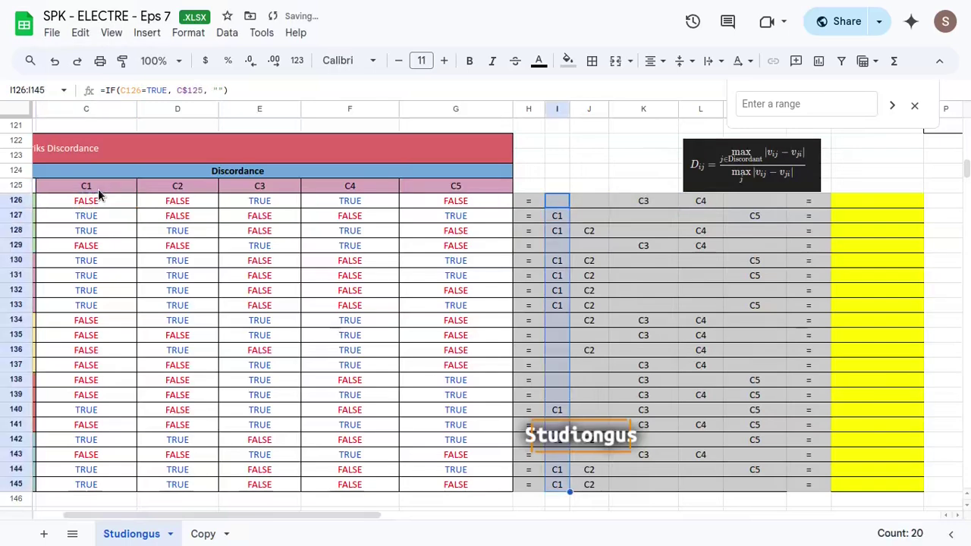
key("shift+Right")
key("shift+Right")
key("shift+Right")
key("shift+Right")
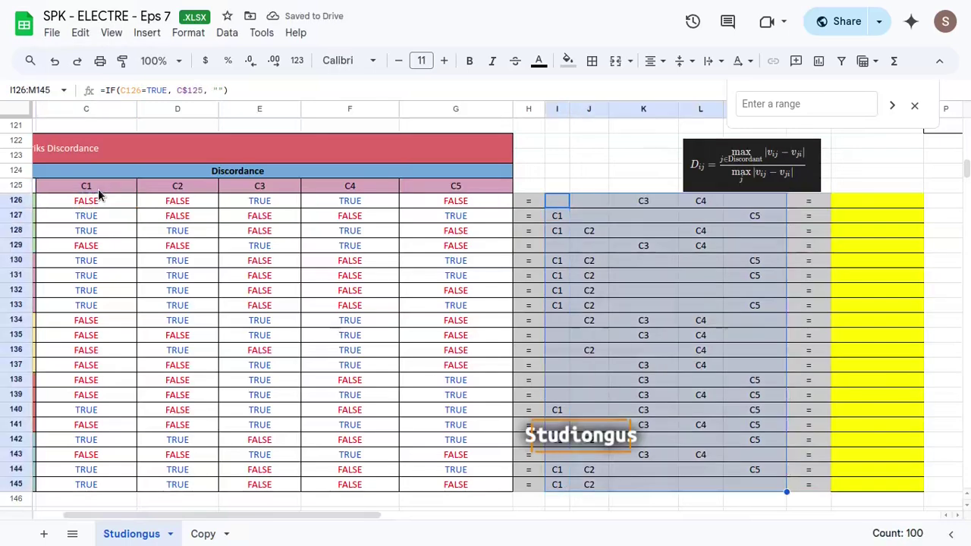
scroll(561, 283, "down", 1)
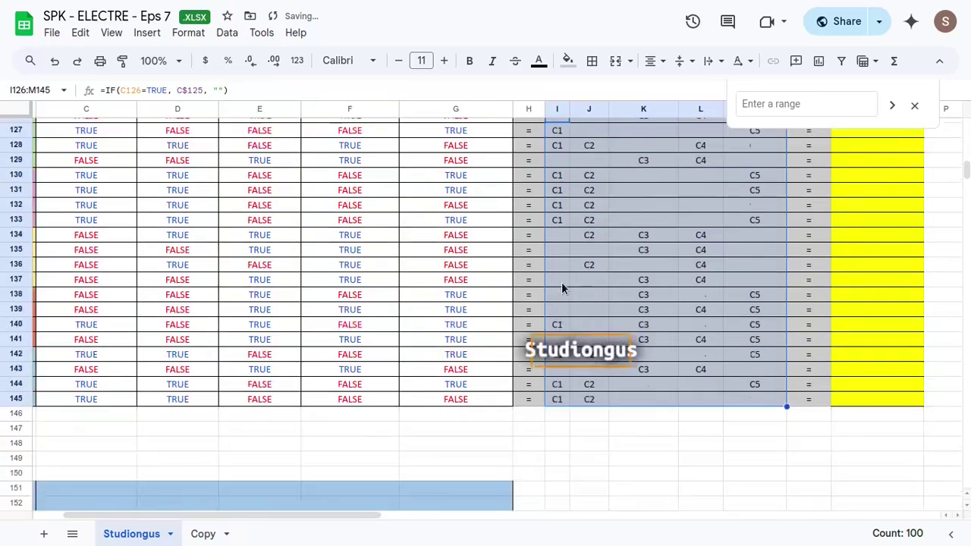
scroll(562, 287, "down", 1)
left_click(706, 317)
scroll(701, 366, "up", 1)
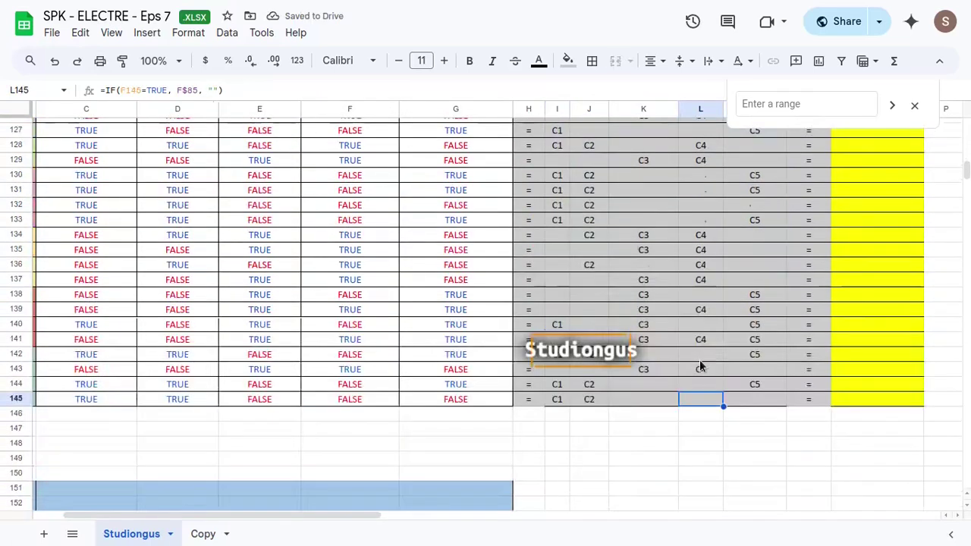
- Move the Studiongus watermark image off the criterion labels to the empty rows below the Discordance table
left_click(587, 360)
left_click_drag(595, 387, 615, 498)
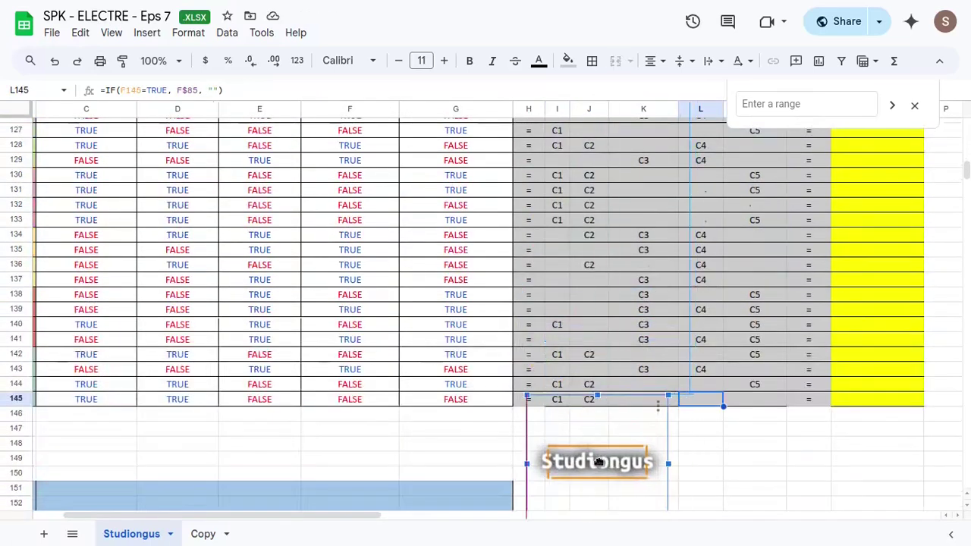
left_click(768, 460)
scroll(654, 364, "up", 3)
scroll(654, 331, "down", 1)
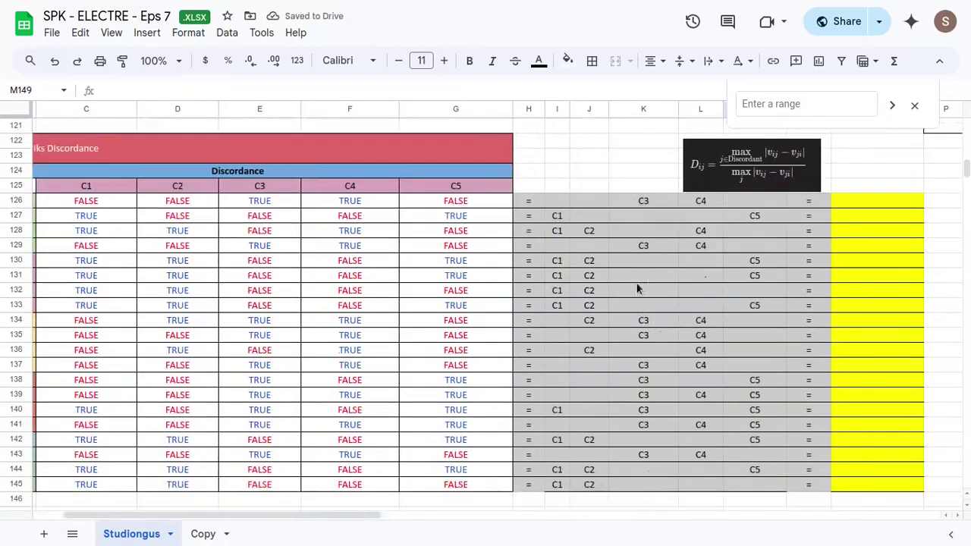
- Copy the TEXTJOIN set formula from O86 in the Concordance table into O126 of the Discordance table
left_click(895, 204)
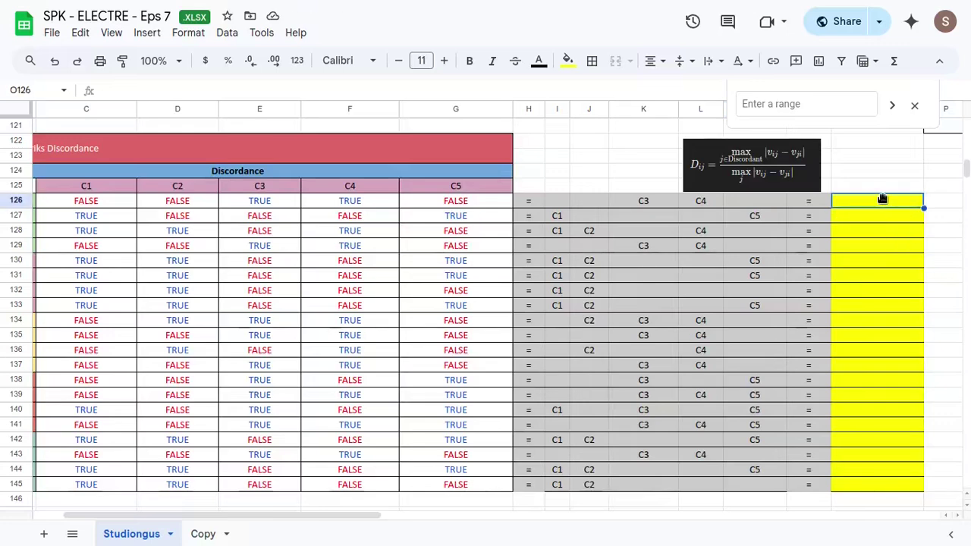
scroll(884, 198, "up", 8)
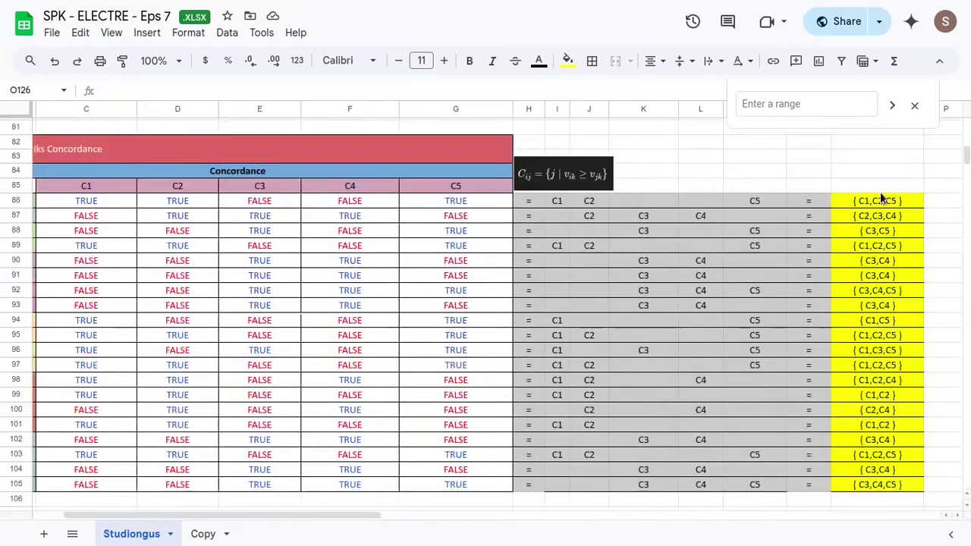
left_click(884, 201)
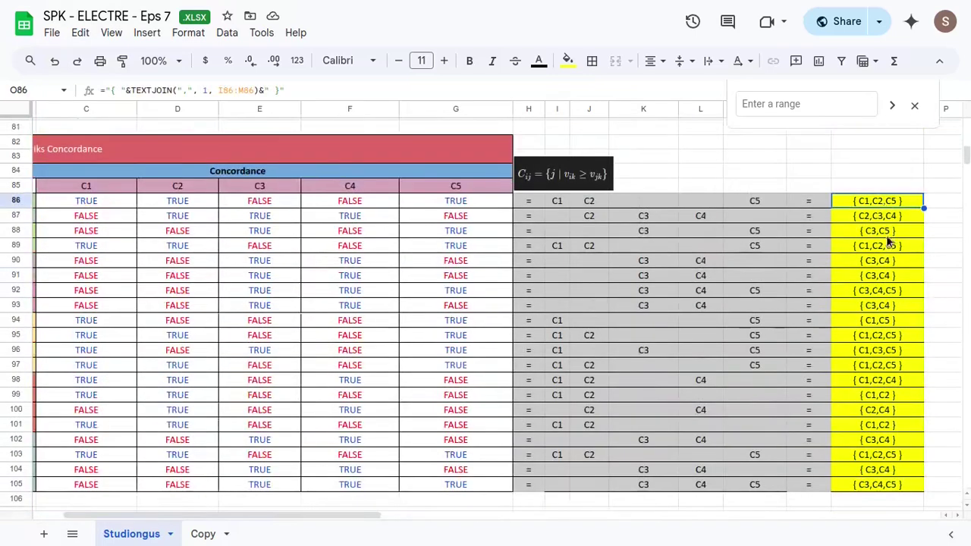
key("ctrl+c")
scroll(859, 302, "down", 8)
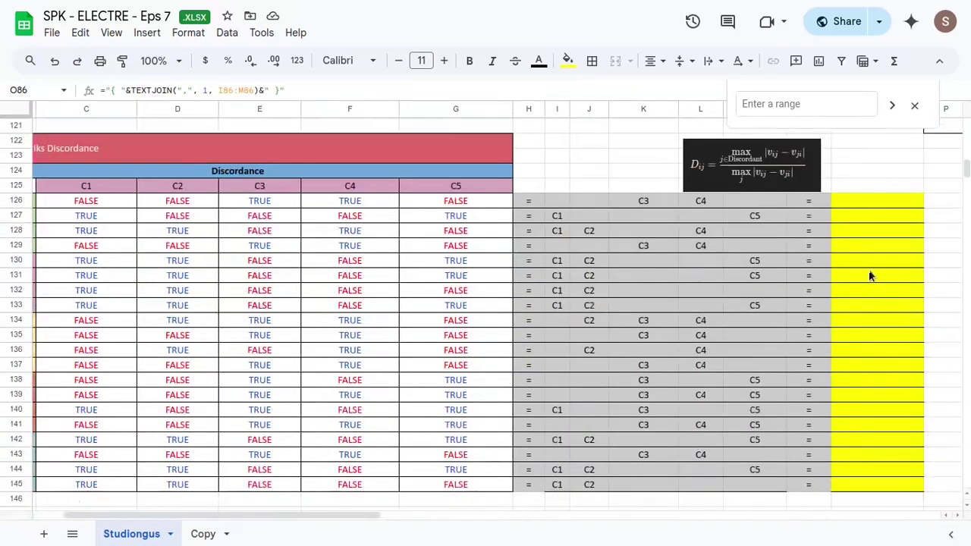
left_click(870, 200)
key("ctrl+v")
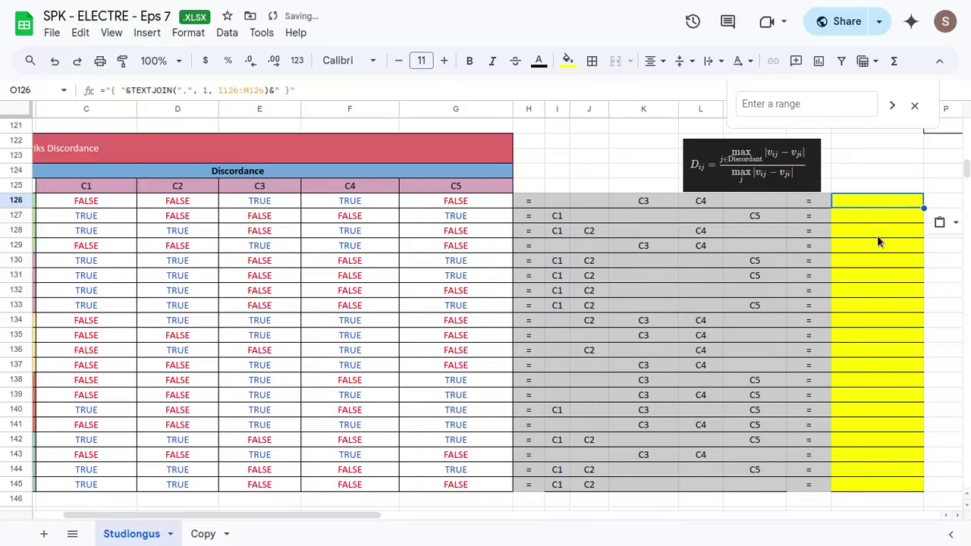
scroll(911, 190, "down", 1)
scroll(910, 190, "up", 1)
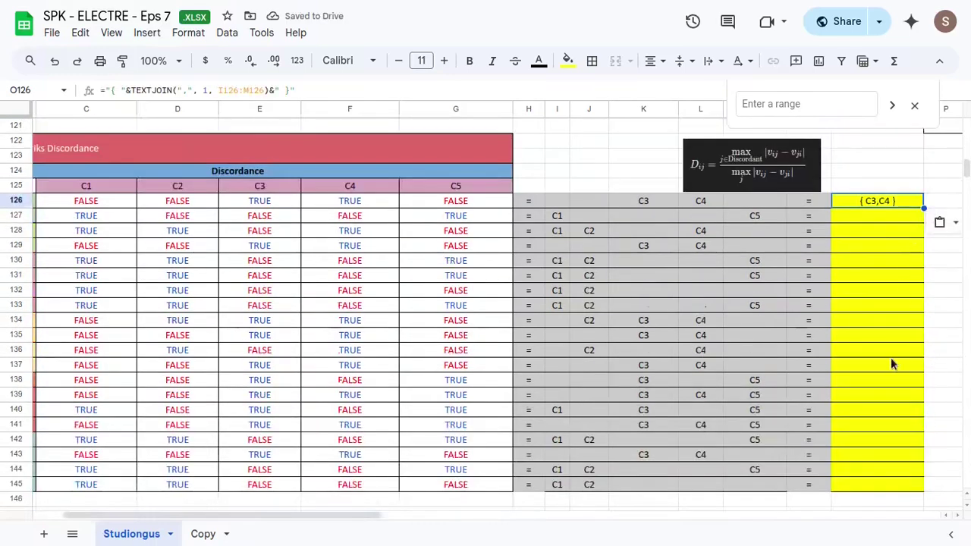
- Fill the TEXTJOIN formula from O126 down through O145
scroll(891, 357, "down", 1)
left_click(890, 398, "shift")
key("ctrl+d")
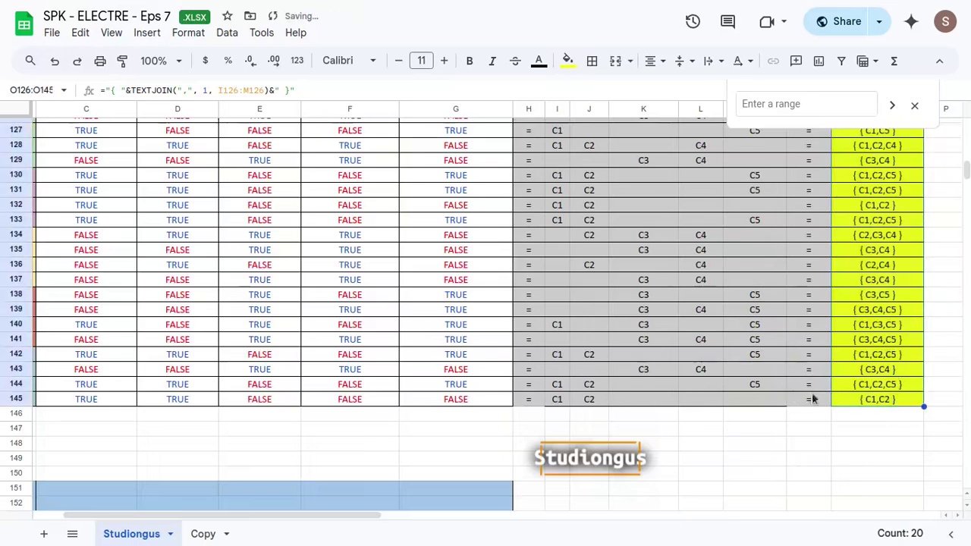
- Copy the pair labels in B126:B145 into the Baris column of the Discordance calculation table, starting at Q126
scroll(744, 327, "up", 2)
scroll(757, 320, "right", 5)
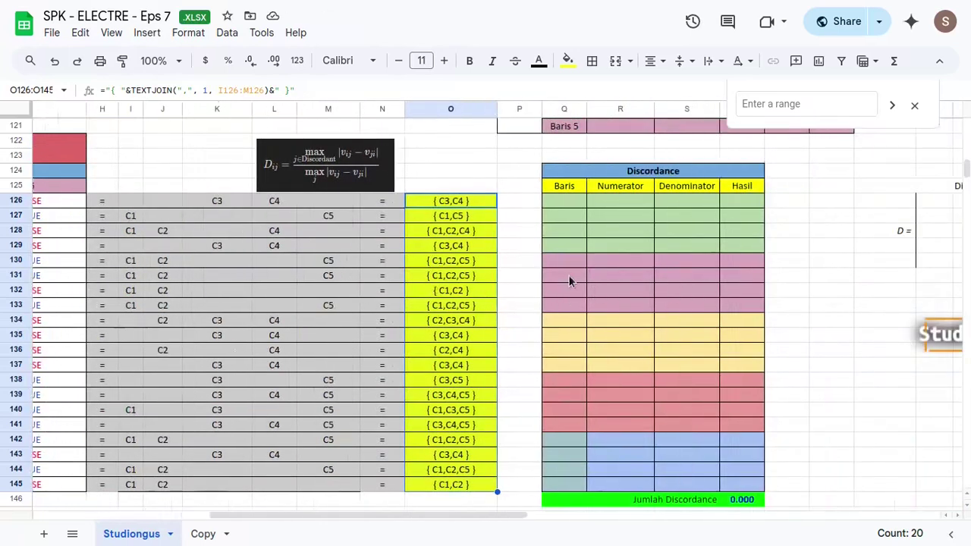
scroll(562, 279, "right", 1)
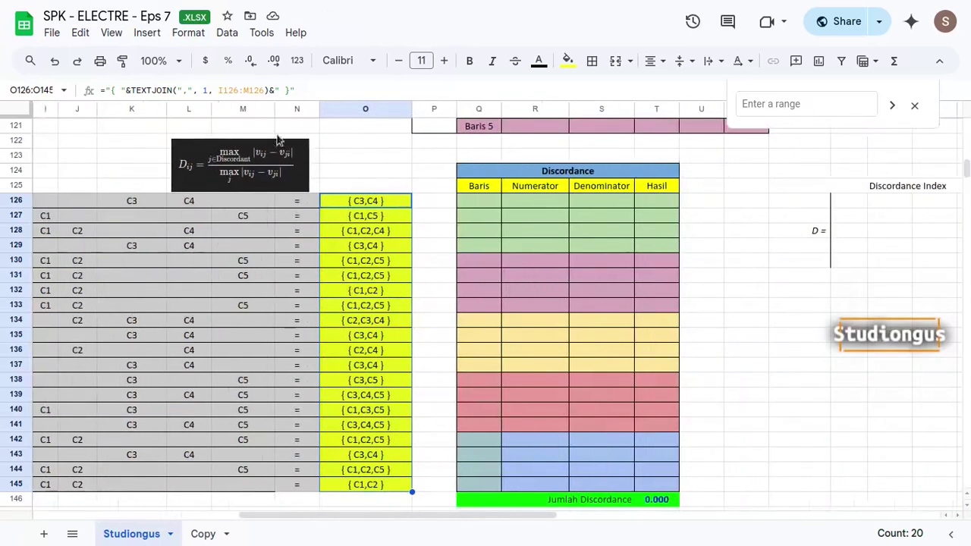
left_click(489, 203)
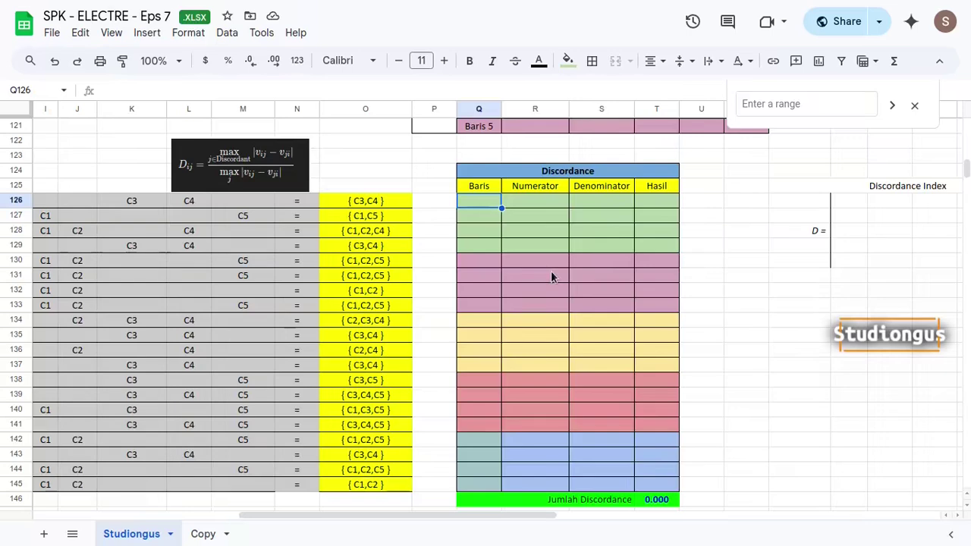
scroll(516, 288, "left", 8)
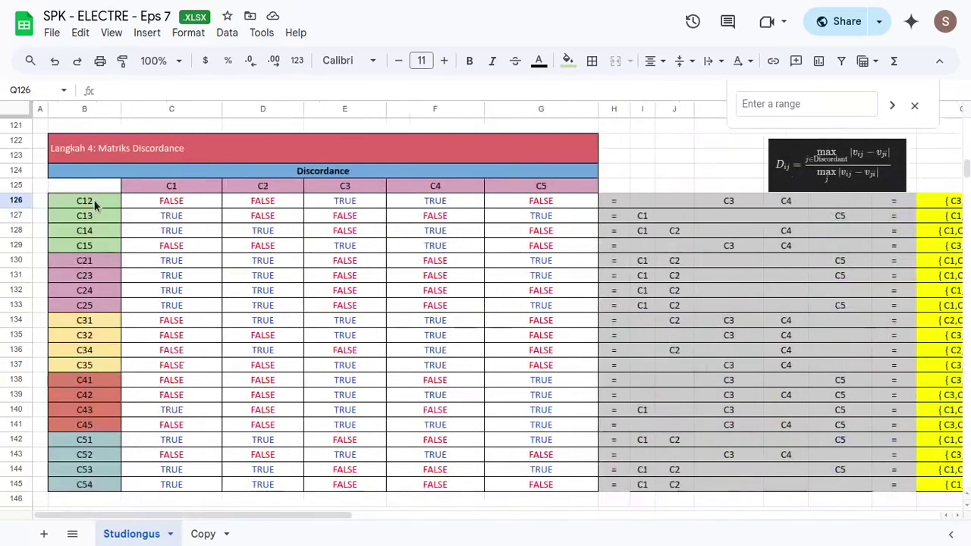
left_click(95, 205)
scroll(114, 230, "down", 4)
left_click(96, 314, "shift")
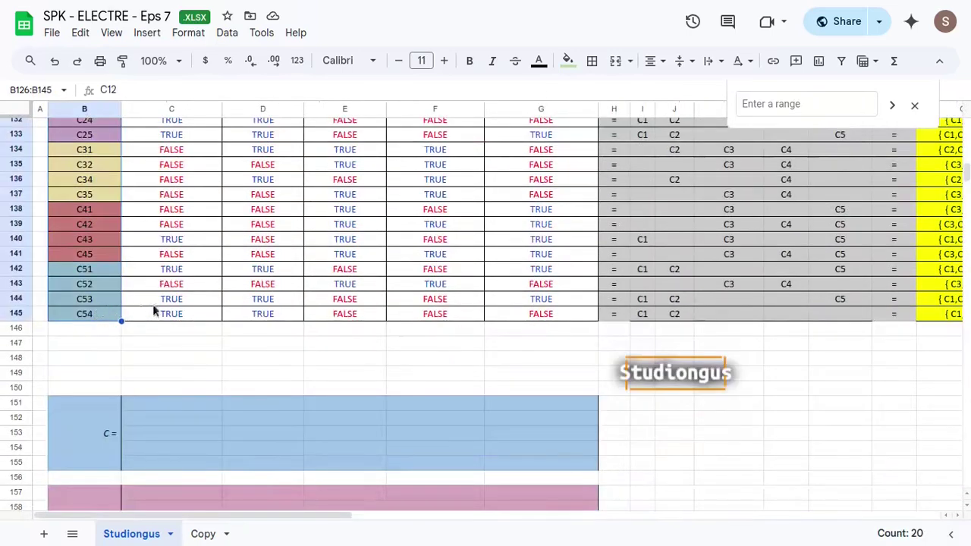
scroll(416, 236, "right", 8)
scroll(646, 293, "up", 6)
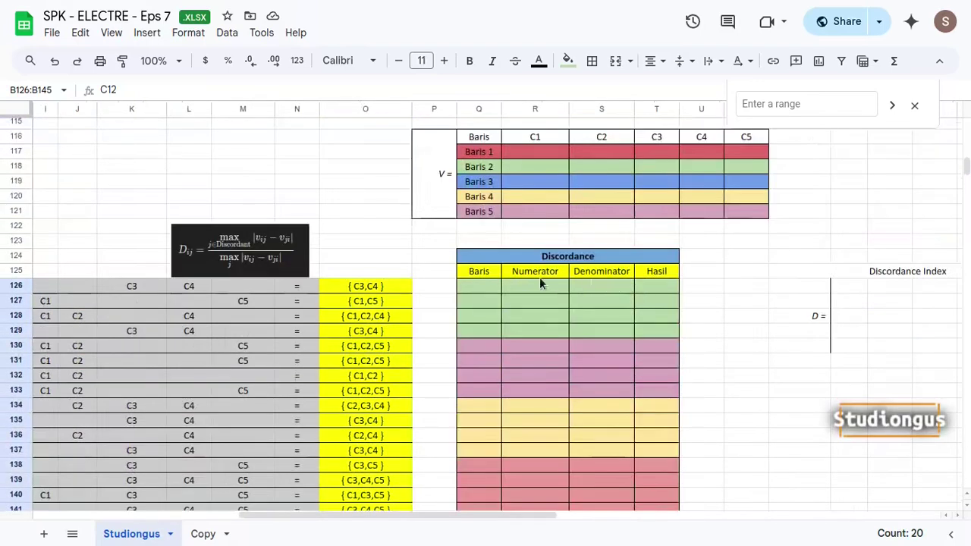
scroll(539, 282, "down", 2)
left_click(485, 203)
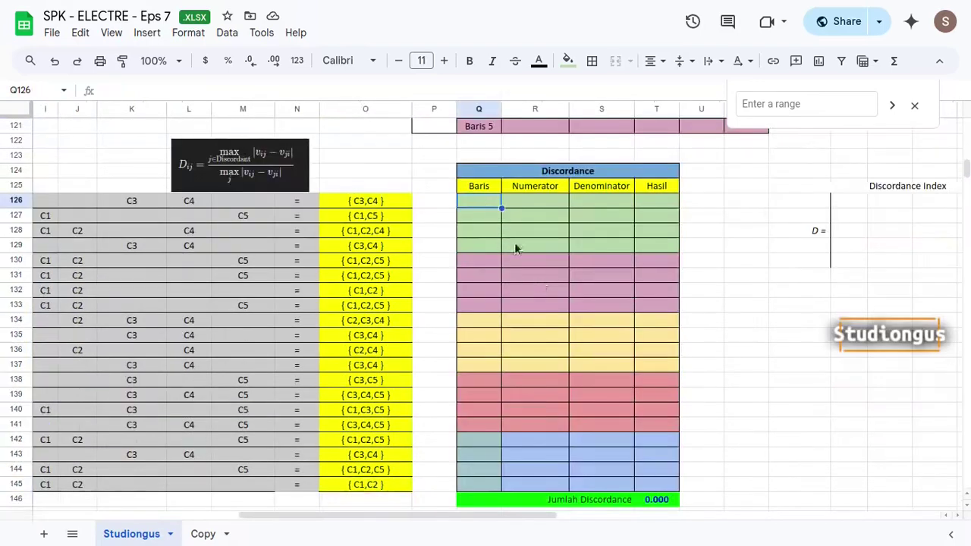
key("ctrl+v")
left_click(564, 398)
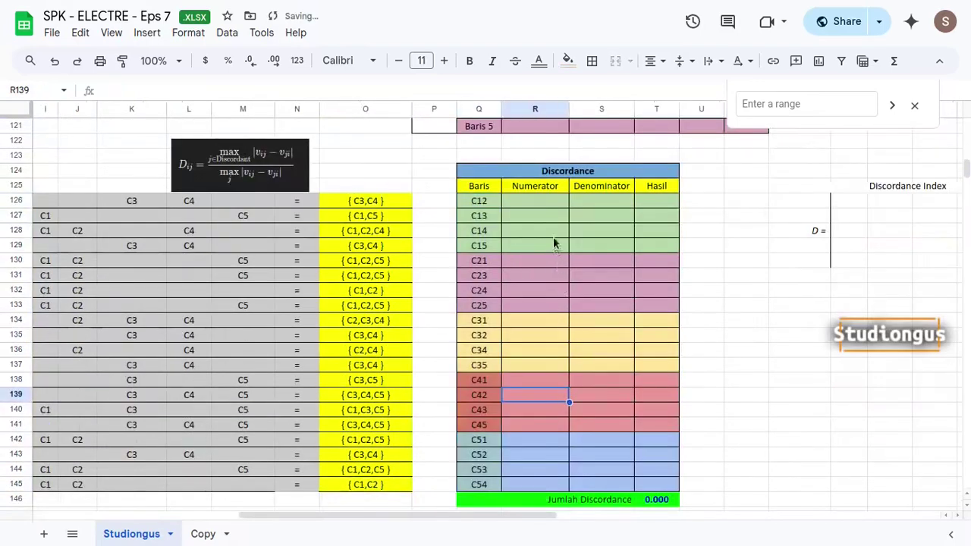
left_click(538, 197)
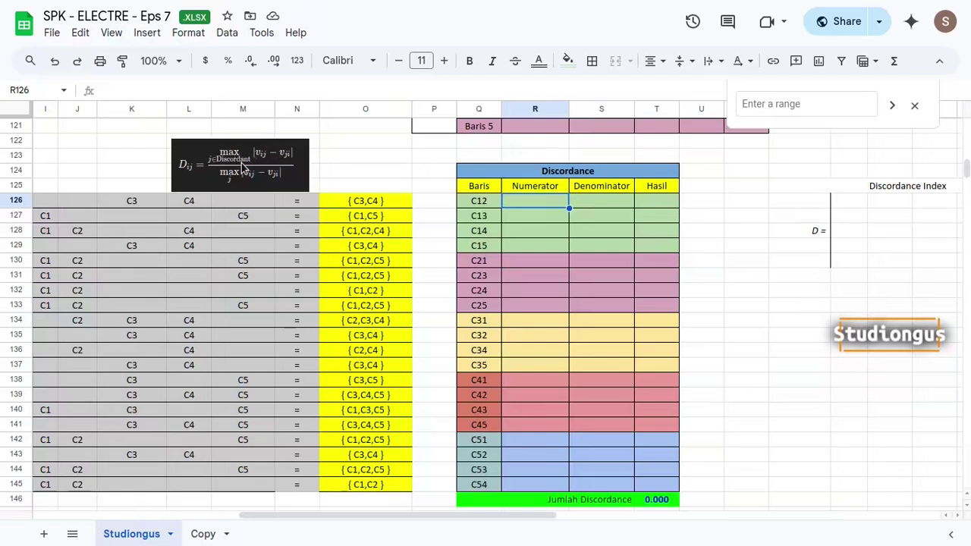
left_click(610, 204)
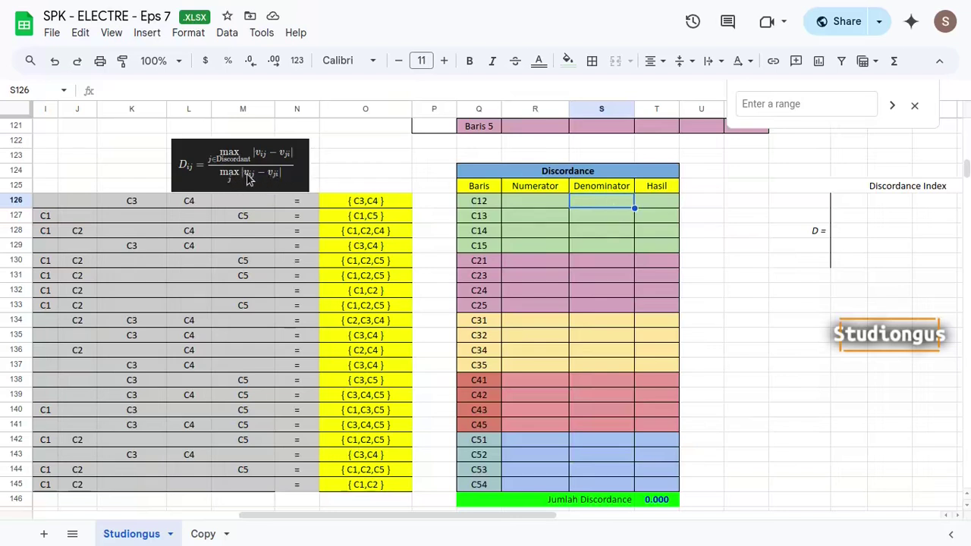
left_click(515, 199)
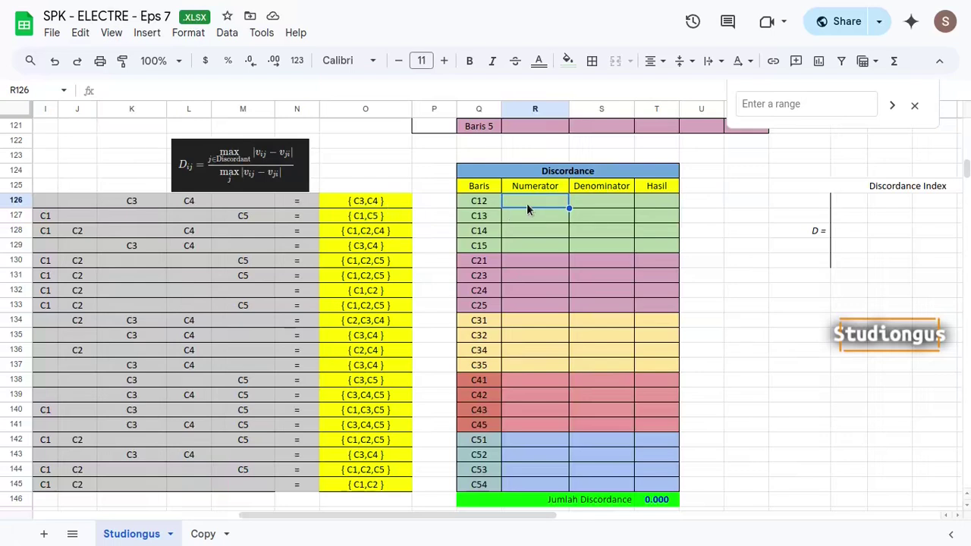
type("=")
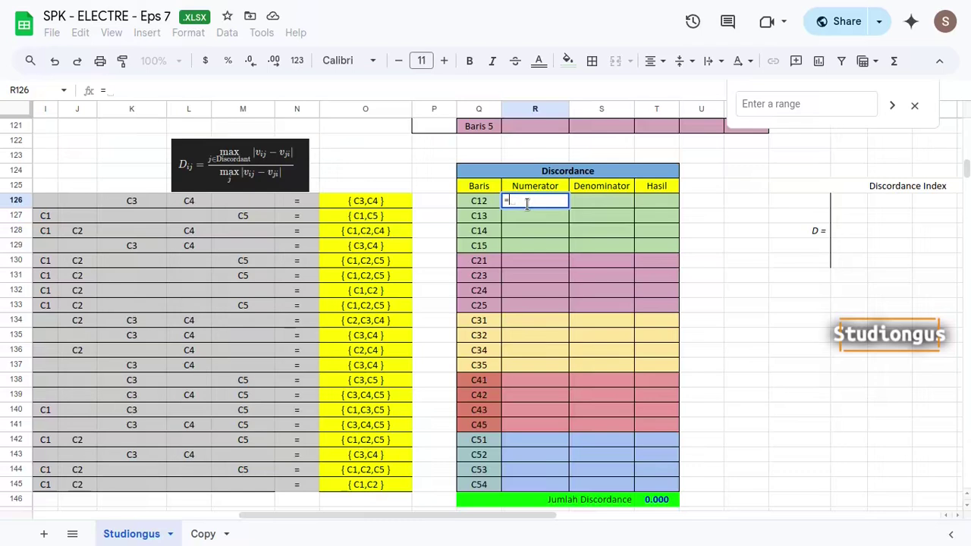
type("max")
key("Tab")
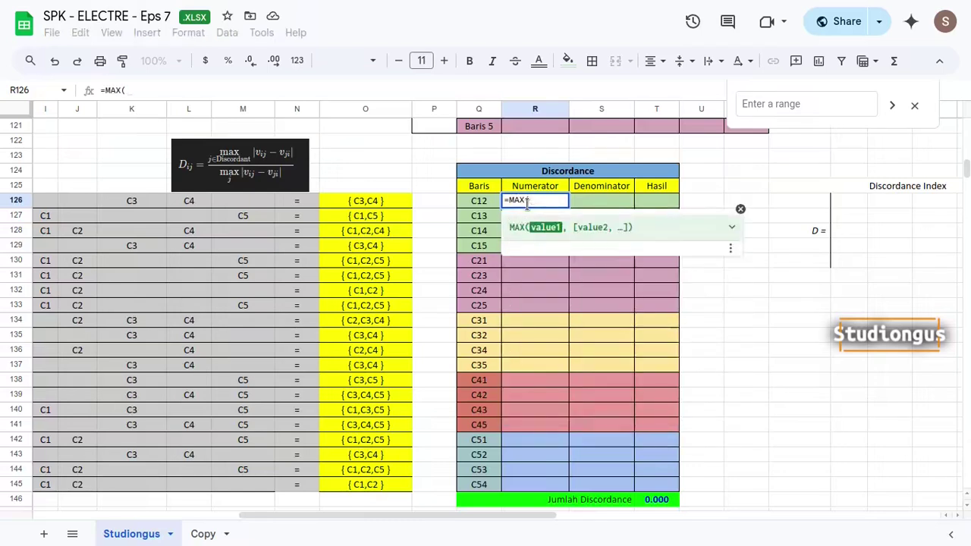
type("abs")
key("Tab")
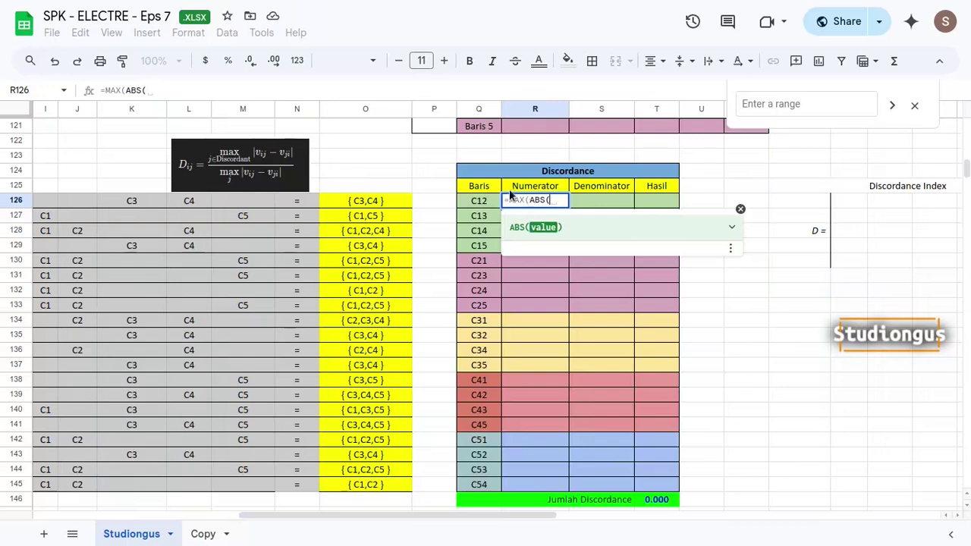
scroll(509, 189, "left", 6)
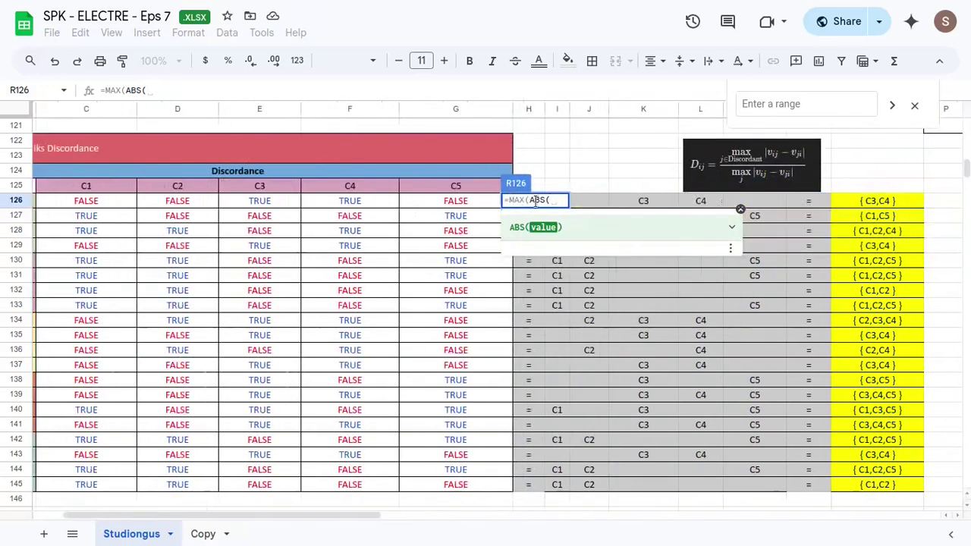
scroll(546, 303, "right", 5)
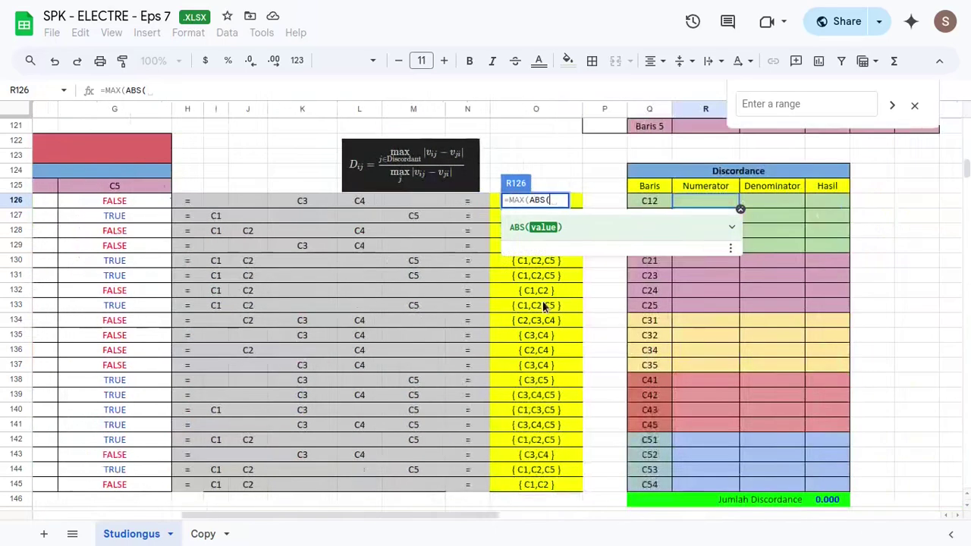
scroll(546, 303, "left", 7)
scroll(546, 304, "up", 4)
scroll(546, 303, "down", 5)
scroll(546, 304, "up", 5)
scroll(546, 304, "down", 5)
scroll(551, 296, "right", 3)
scroll(551, 290, "right", 5)
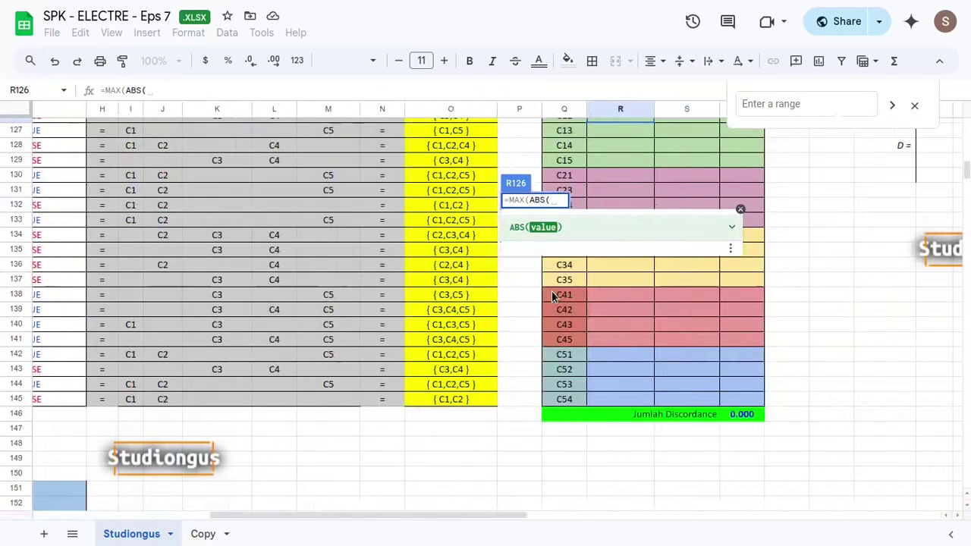
scroll(551, 290, "left", 3)
scroll(551, 291, "right", 4)
scroll(578, 301, "up", 4)
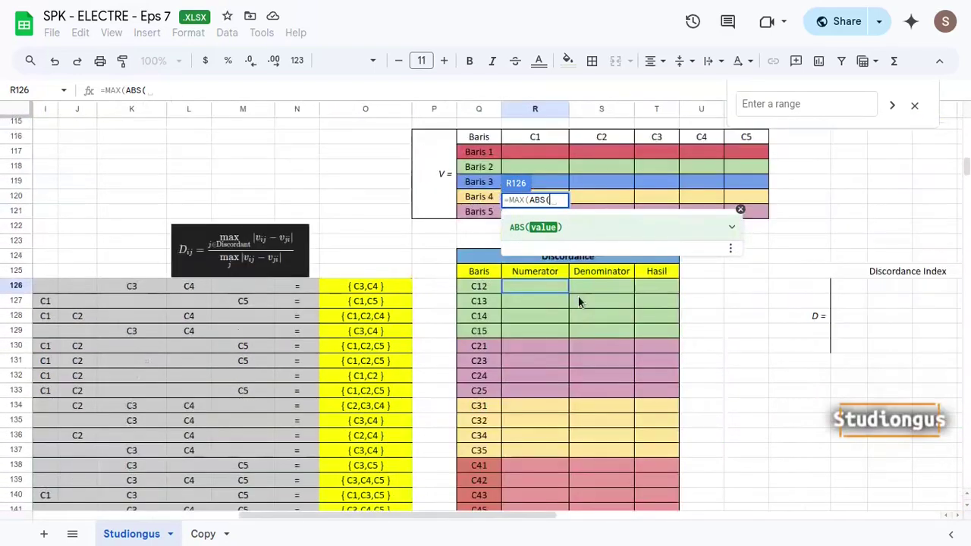
key("Escape")
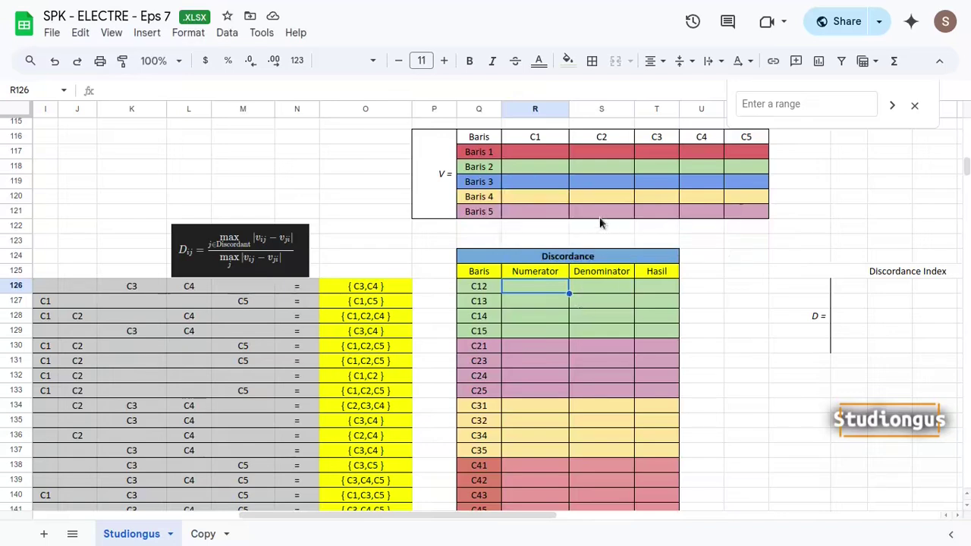
- Link the Baris 1, C1 cell (R117) of the V matrix to the weighted normalised value with the formula =C59
scroll(562, 178, "up", 2)
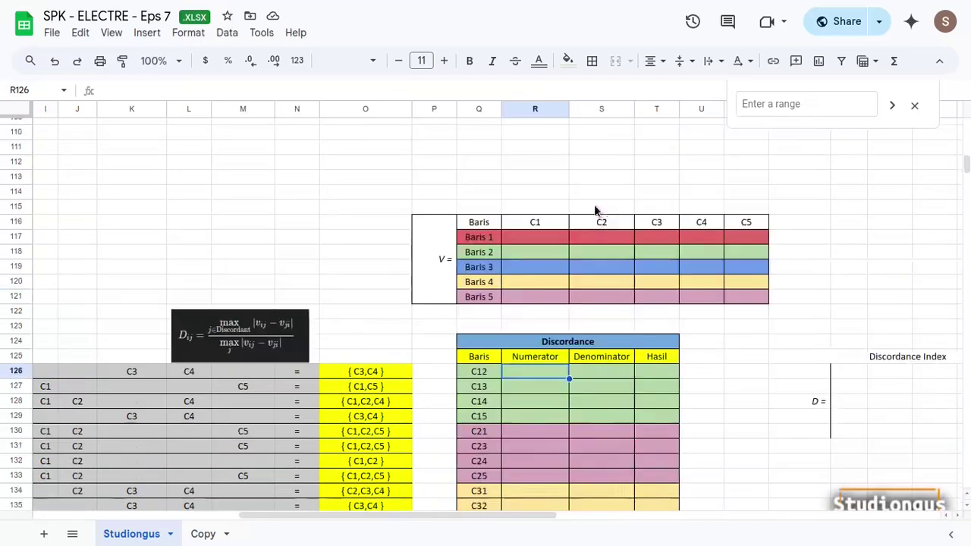
left_click(533, 237)
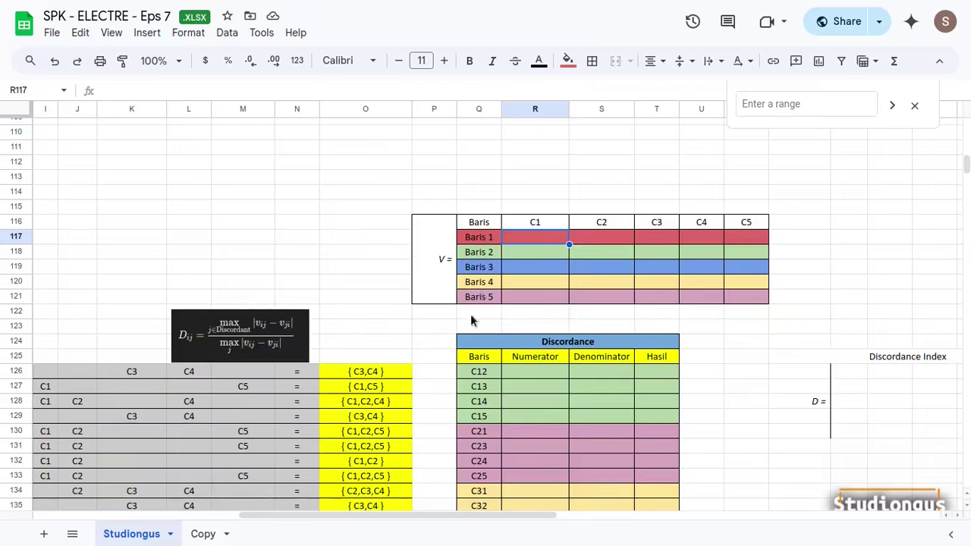
type("=")
scroll(342, 280, "up", 12)
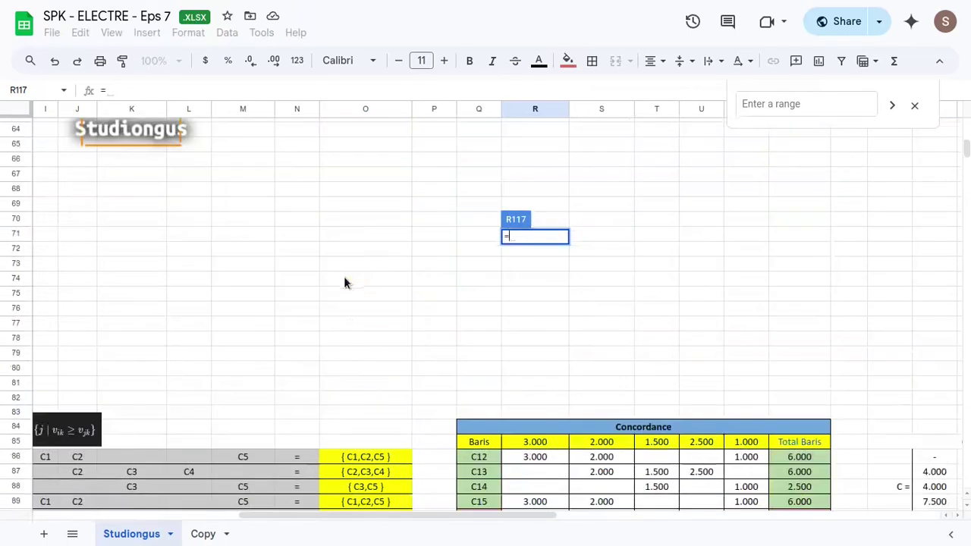
scroll(345, 282, "left", 10)
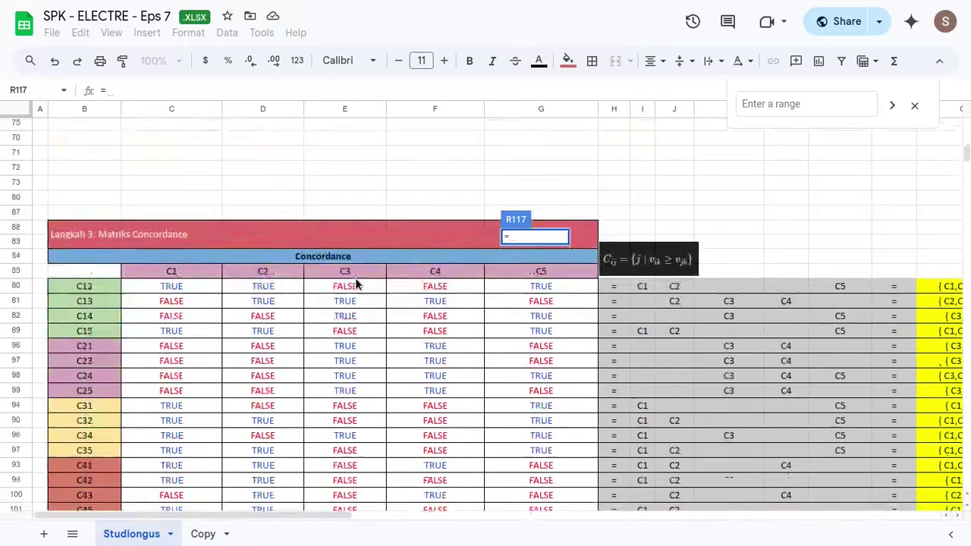
scroll(355, 283, "up", 8)
left_click(196, 225)
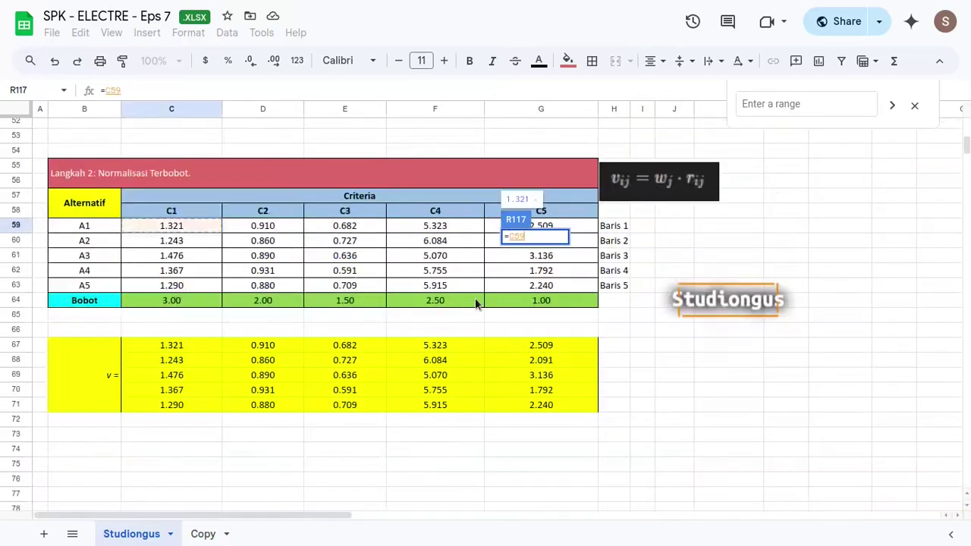
key("Return")
- Fill the C1 column of the V matrix from R117 down through R121 for Baris 1 to Baris 5
scroll(501, 284, "left", 5)
scroll(438, 304, "up", 2)
scroll(439, 301, "up", 10)
scroll(438, 298, "down", 12)
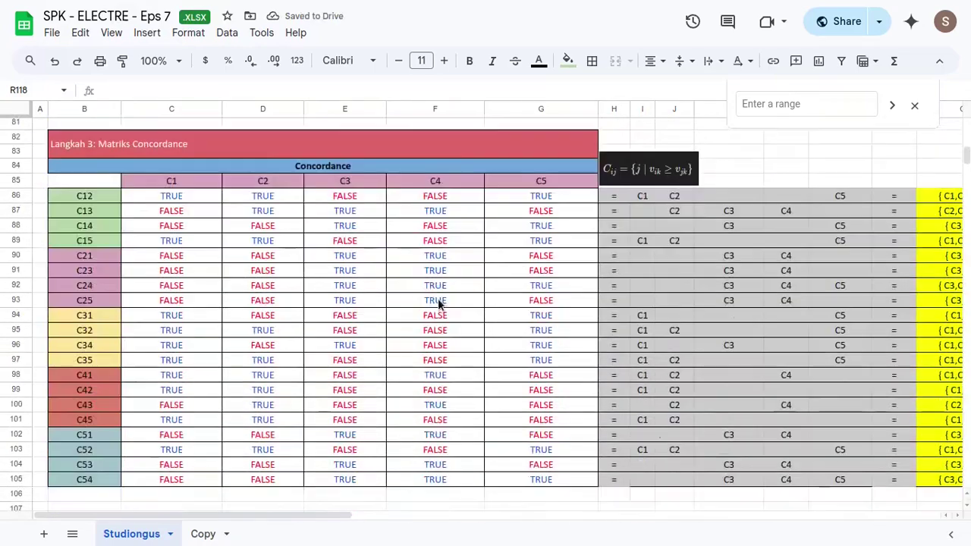
scroll(452, 298, "right", 10)
scroll(622, 284, "up", 4)
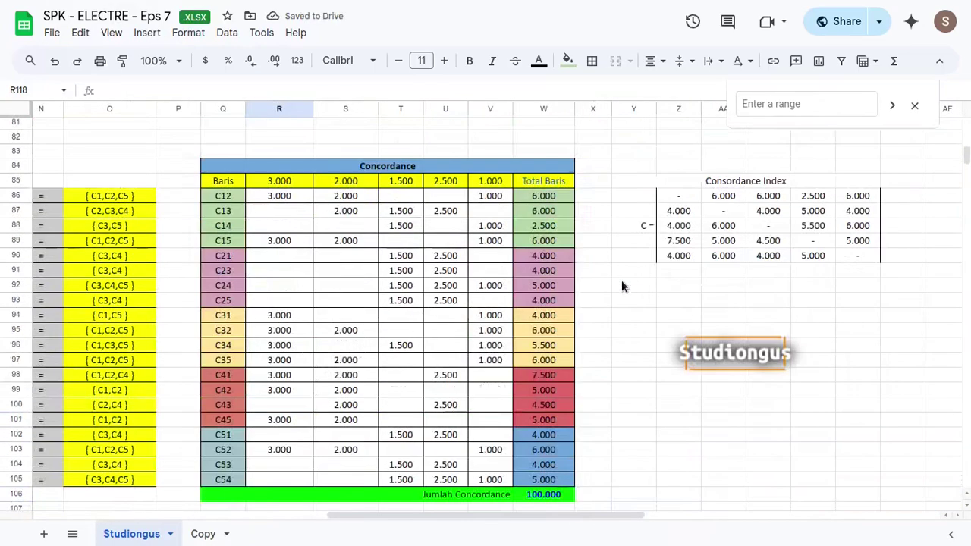
scroll(621, 286, "down", 15)
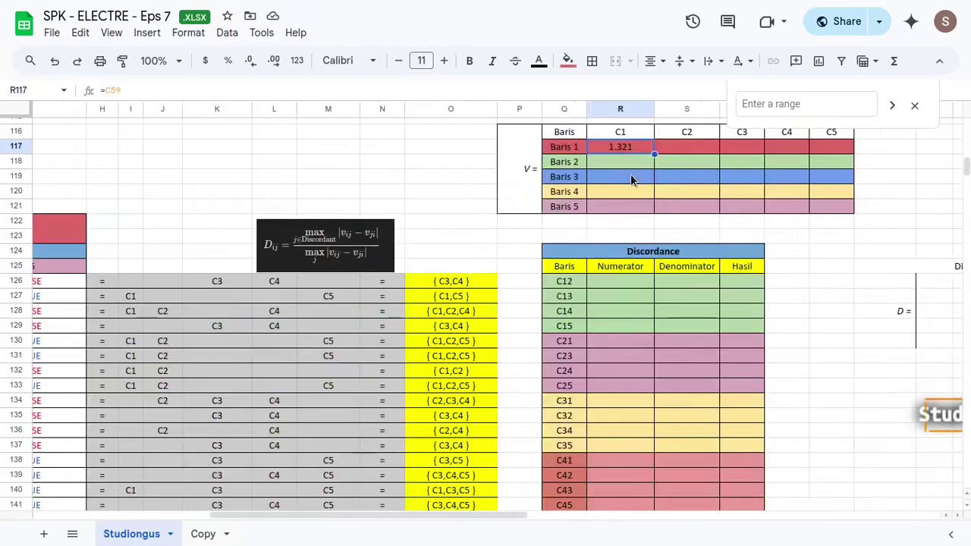
key("shift+Down")
key("shift+Down")
key("shift+Down")
key("shift+Down")
key("ctrl+d")
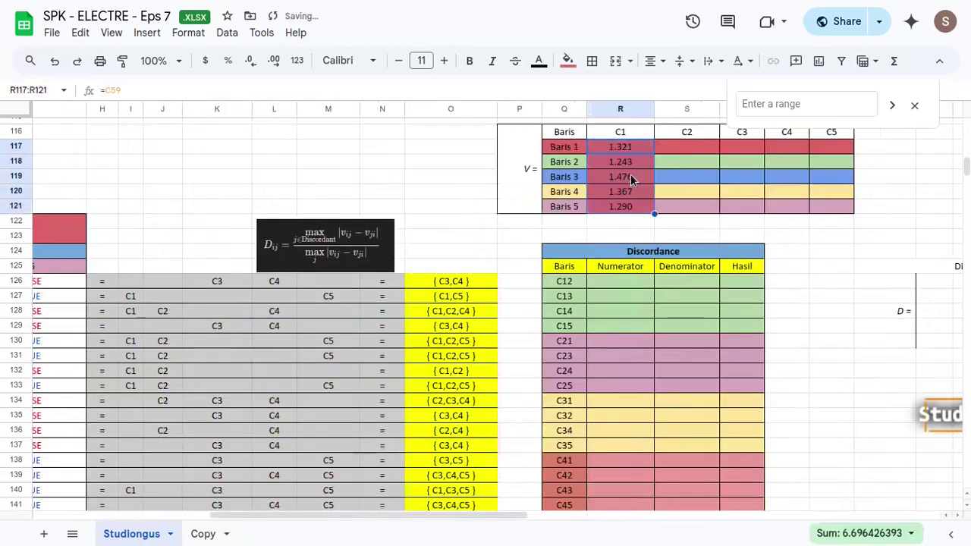
- Fill the C1 column of the V matrix rightwards through C5, covering R117:V121
key("shift+Right")
key("shift+Right")
key("shift+Right")
key("shift+Right")
key("shift+Right")
key("shift+Left")
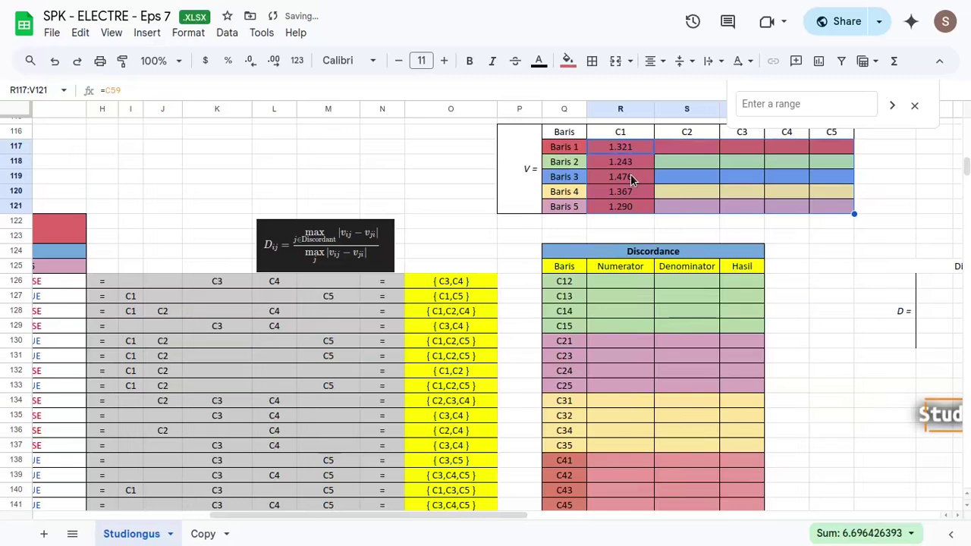
key("ctrl+r")
left_click(830, 242)
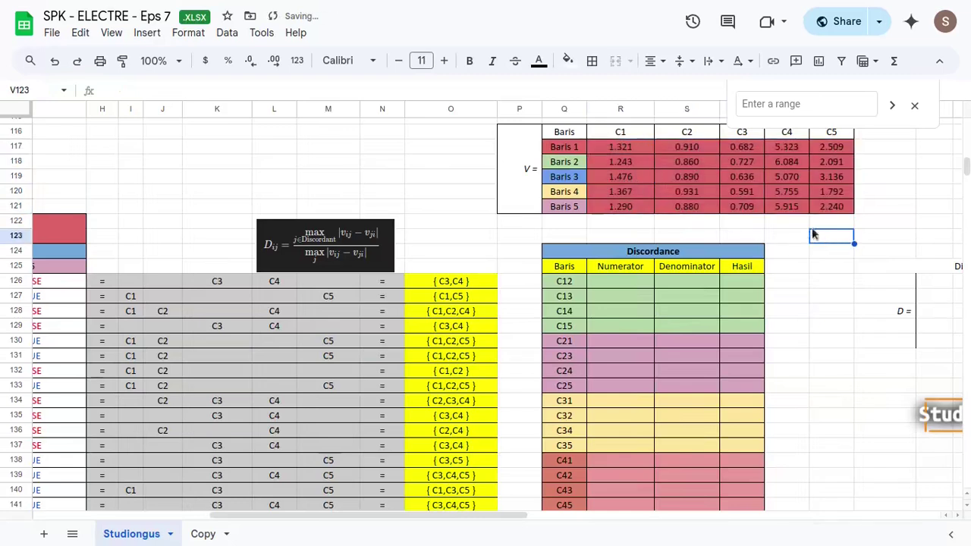
- Compare the C4 values of the V matrix with the C4 column of the weighted normalised table
left_click(823, 210)
left_click(787, 191)
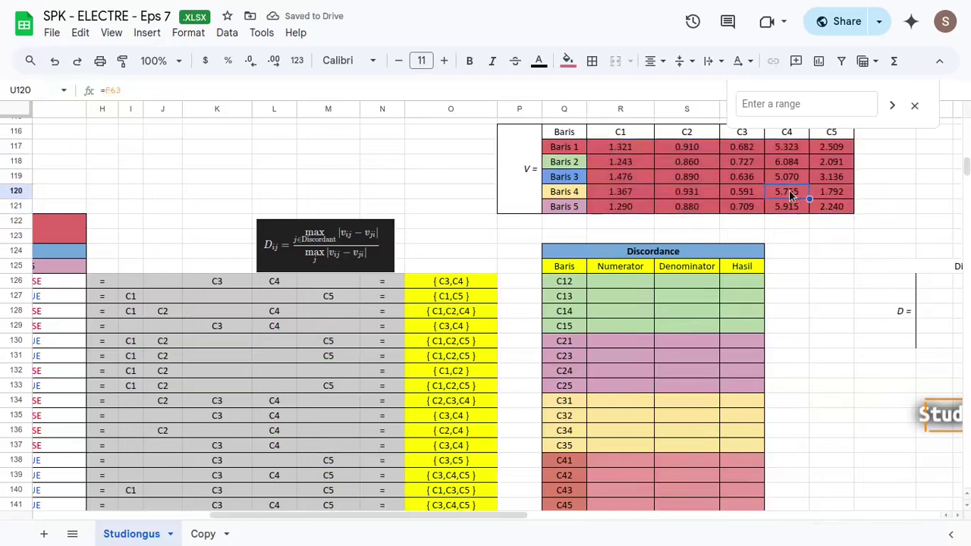
left_click(784, 184)
left_click(787, 194)
left_click(792, 207)
scroll(410, 213, "left", 6)
scroll(274, 214, "up", 2)
scroll(274, 213, "up", 10)
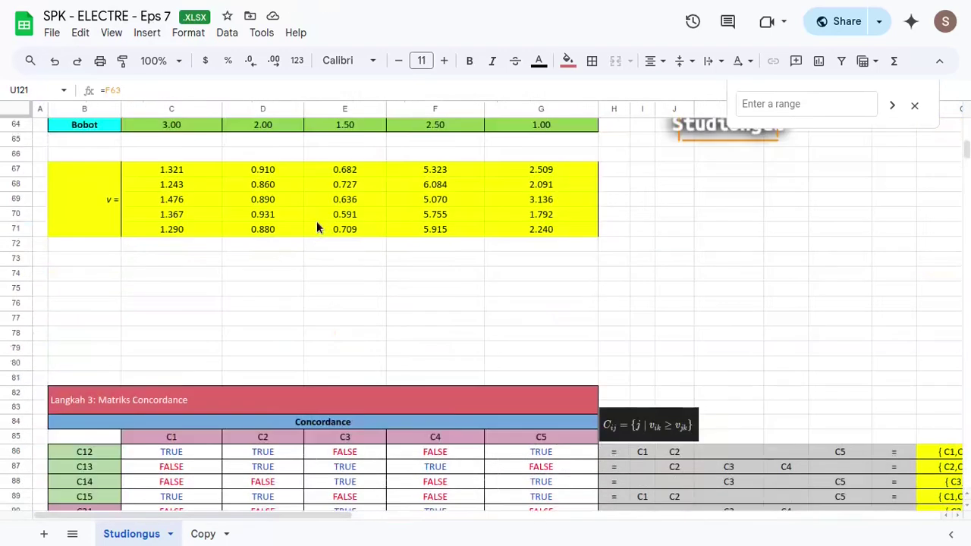
scroll(456, 214, "up", 2)
left_click_drag(442, 168, 444, 192)
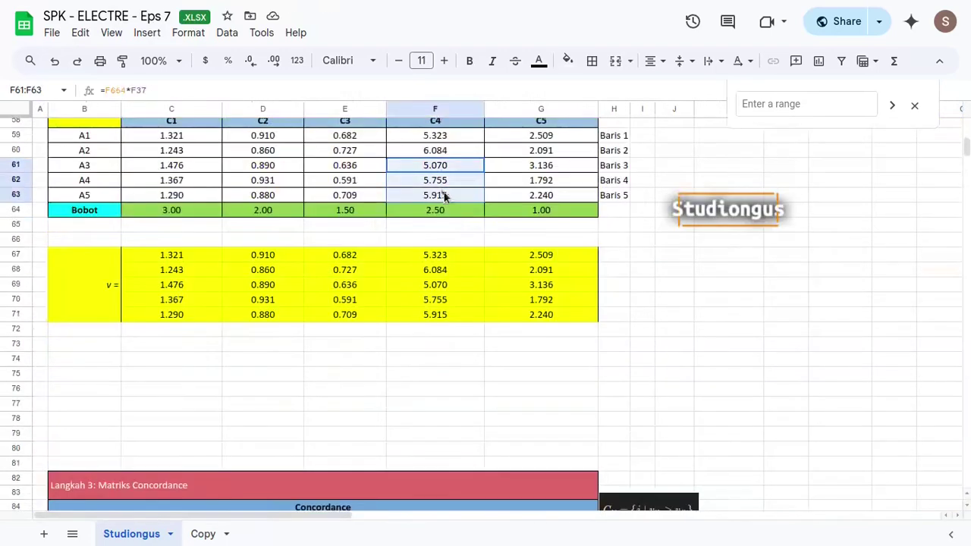
scroll(474, 298, "down", 10)
scroll(481, 281, "right", 10)
scroll(481, 282, "down", 2)
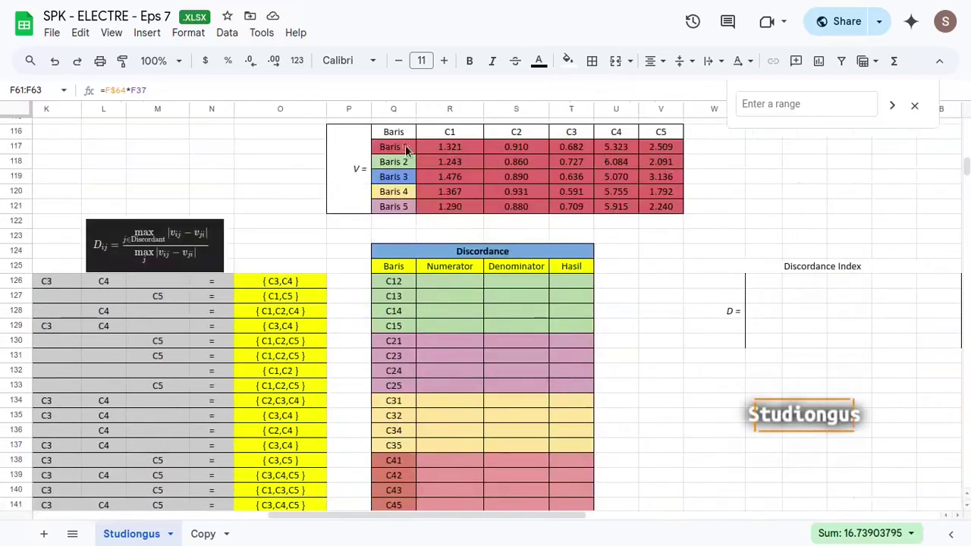
- Colour the V matrix's Baris 2 row light green 2 and its Baris 3 row blue, matching their row labels
left_click_drag(409, 163, 667, 160)
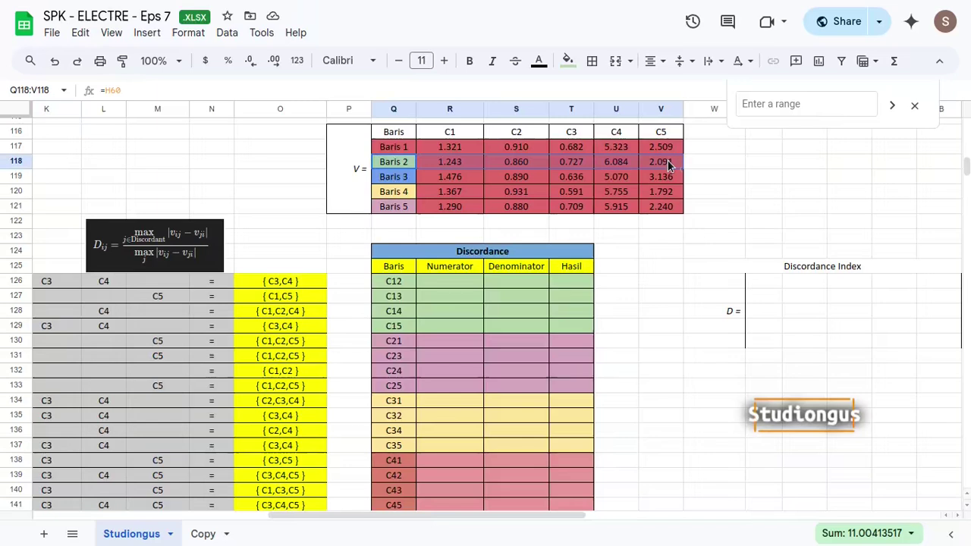
left_click(567, 60)
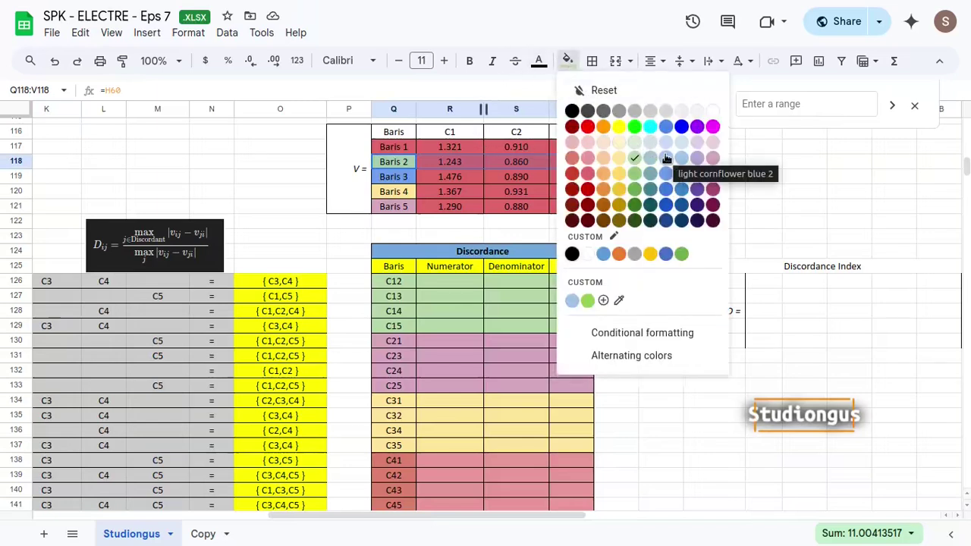
left_click(635, 158)
left_click_drag(408, 176, 656, 178)
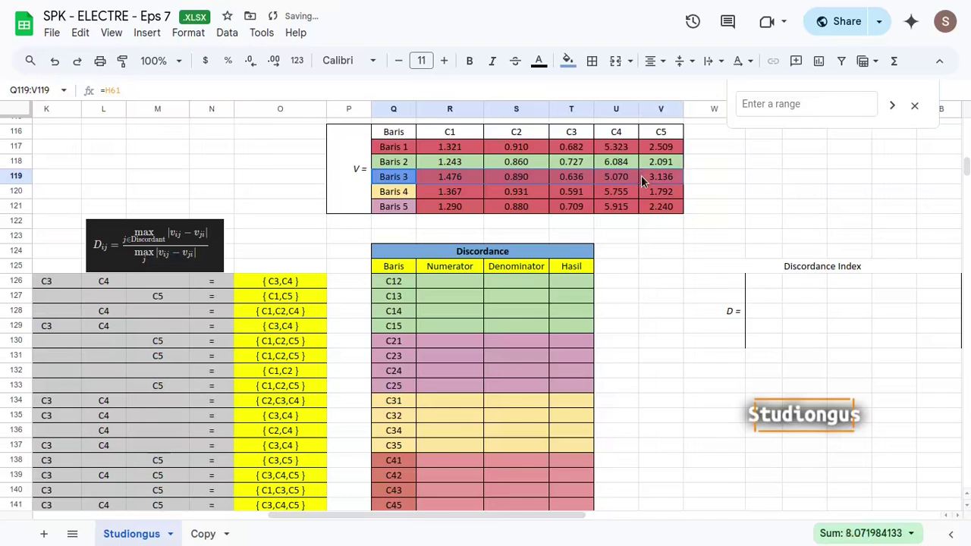
left_click(567, 60)
left_click(666, 173)
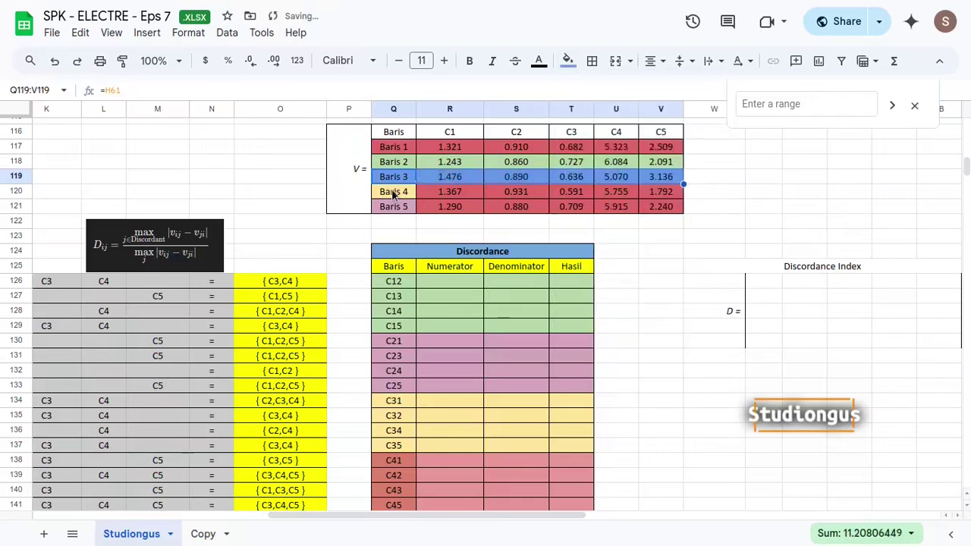
- Colour the V matrix's Baris 4 row light yellow and its Baris 5 row light magenta, matching their row labels
left_click_drag(395, 192, 676, 191)
left_click(568, 61)
left_click(626, 174)
left_click_drag(414, 211, 672, 208)
left_click(574, 62)
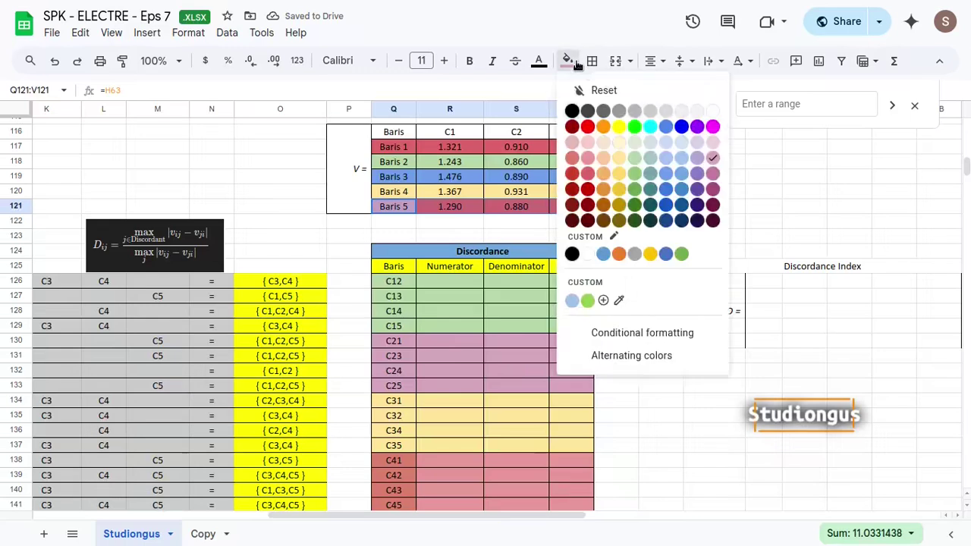
left_click(713, 158)
left_click(573, 222)
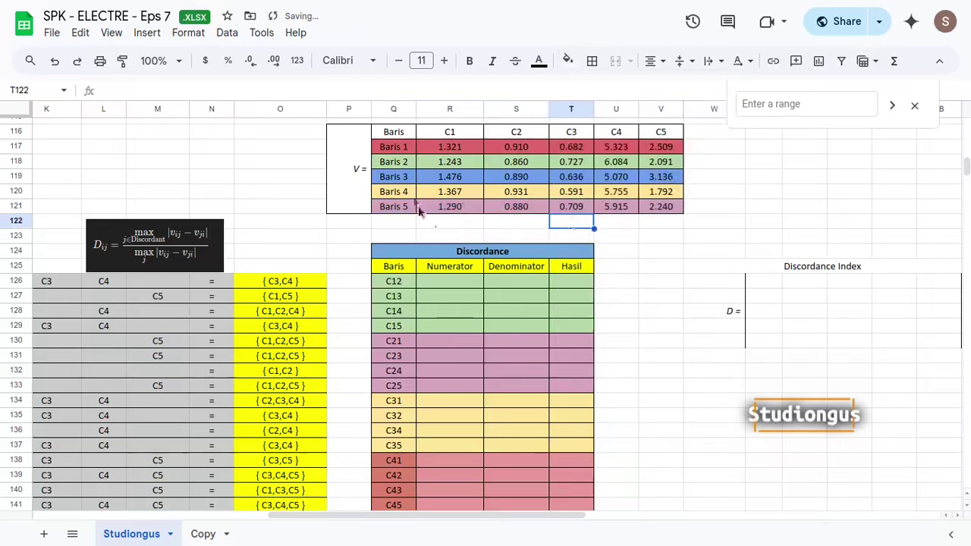
- Calculate the C12 numerator in R126 with the formula =MAX(ABS(T117-T118),ABS(U117-U118))
left_click(460, 286)
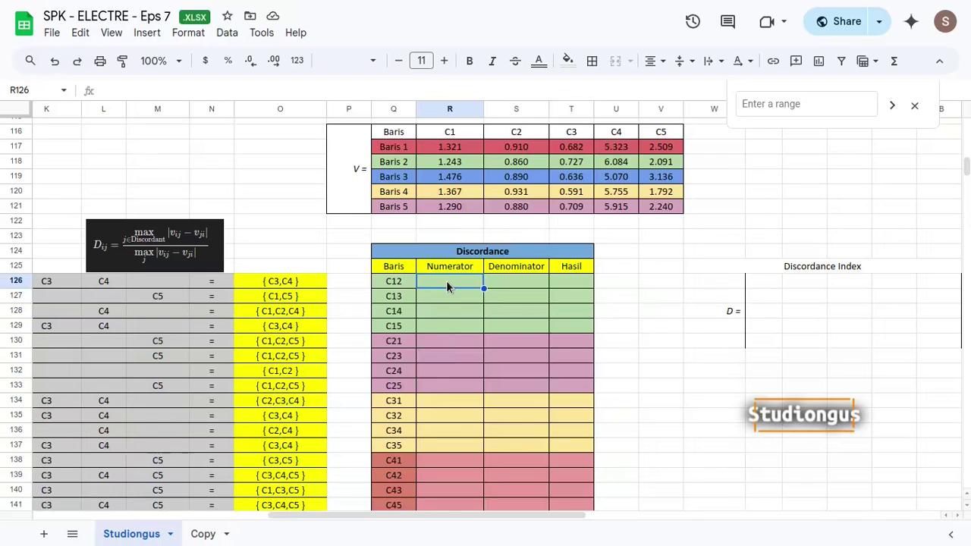
type("=max(abs")
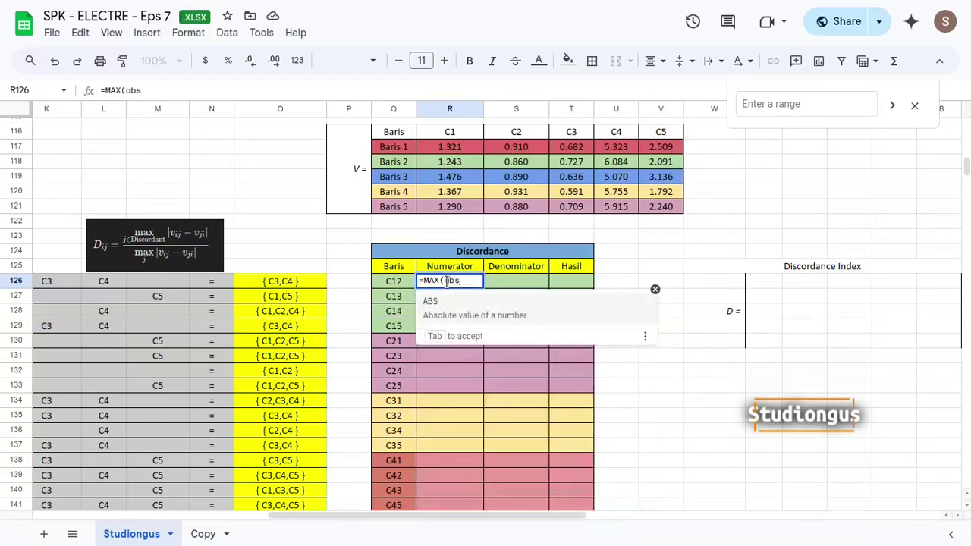
key("Tab")
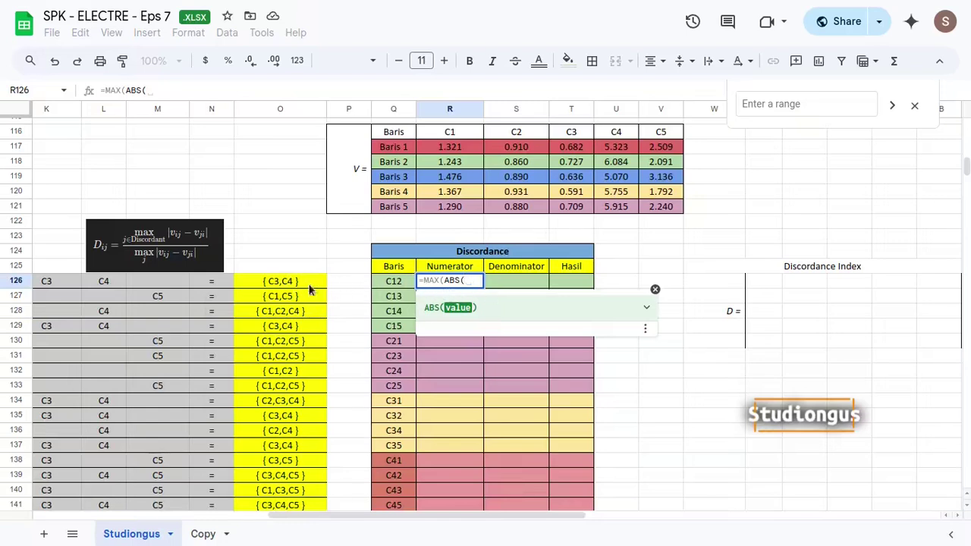
left_click(575, 152)
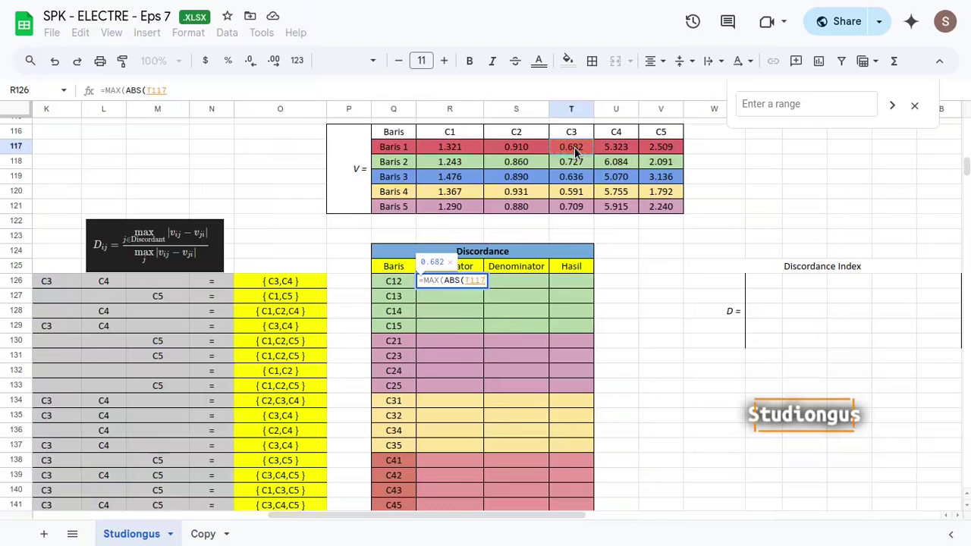
type("-")
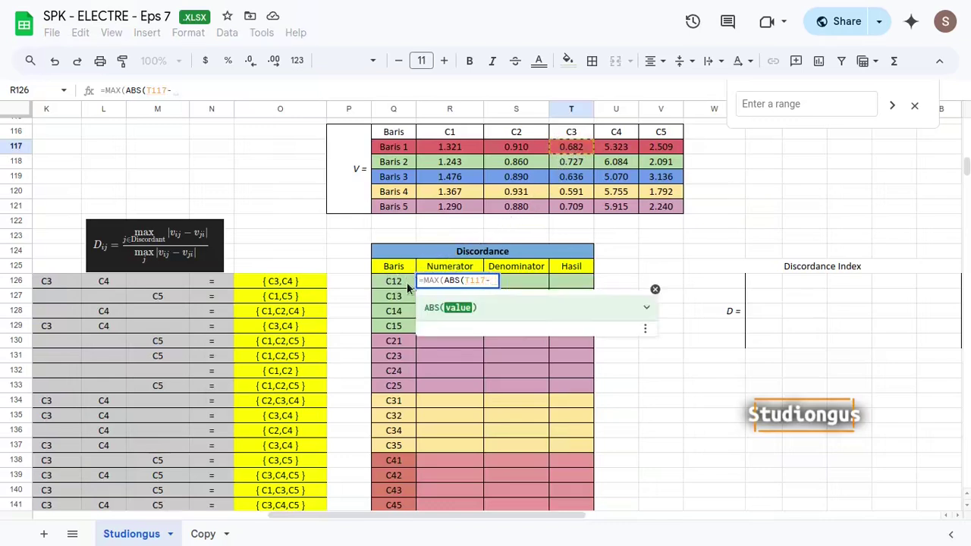
left_click(572, 165)
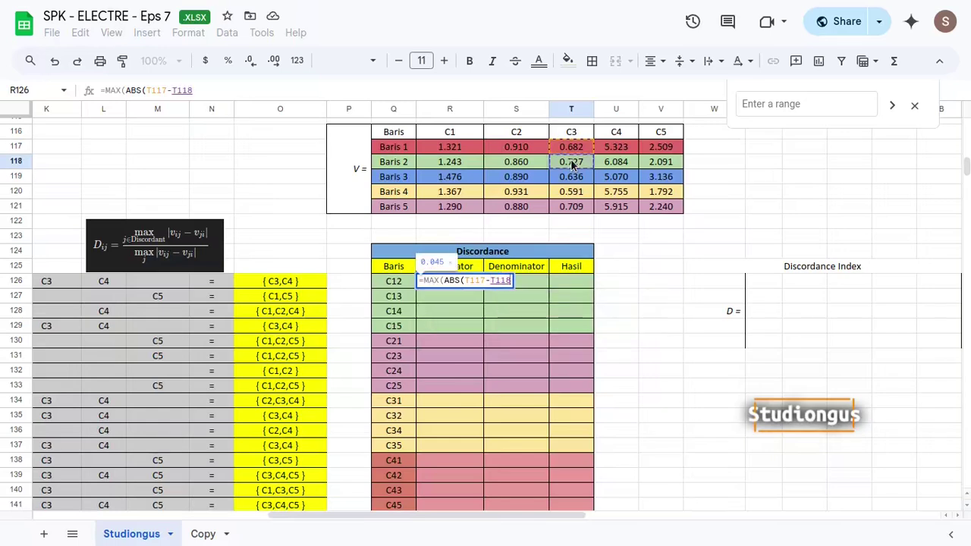
type(")")
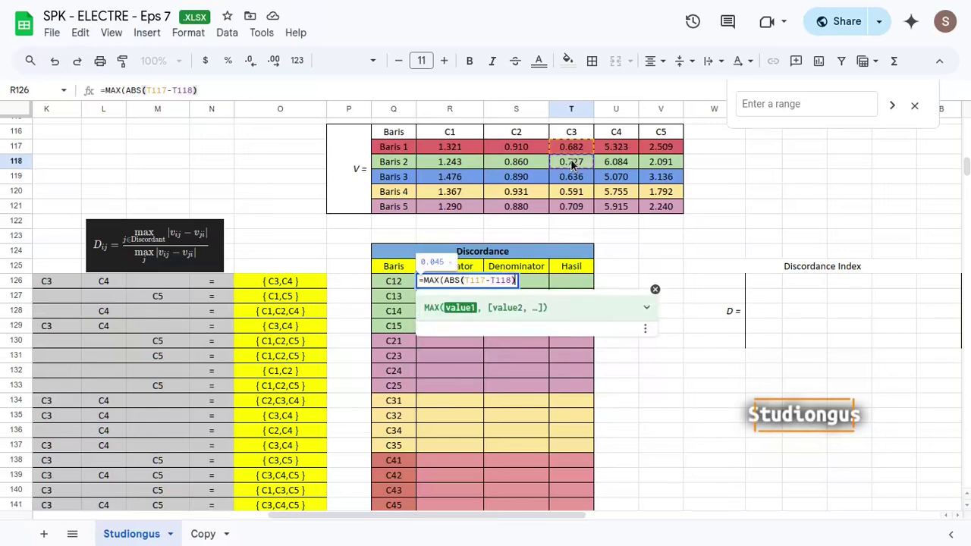
type(",abs")
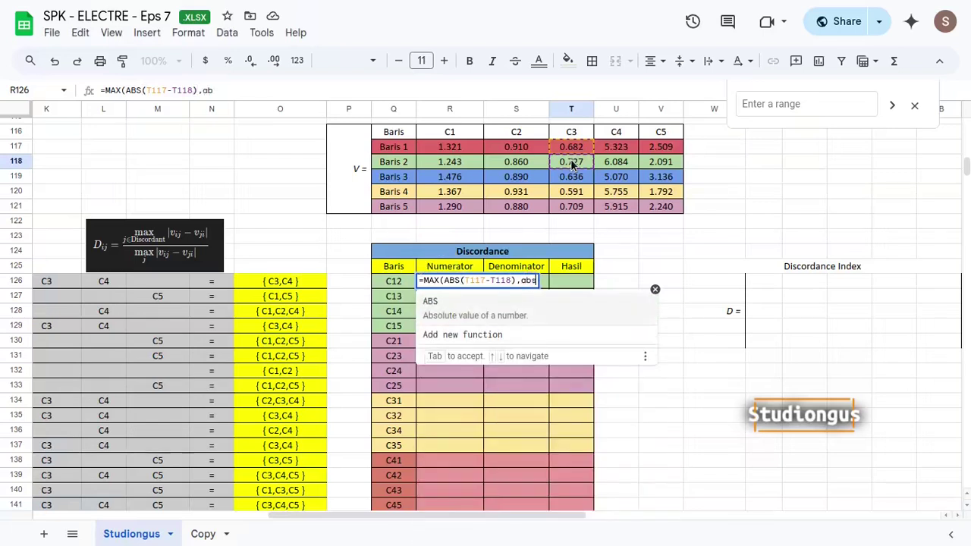
key("Tab")
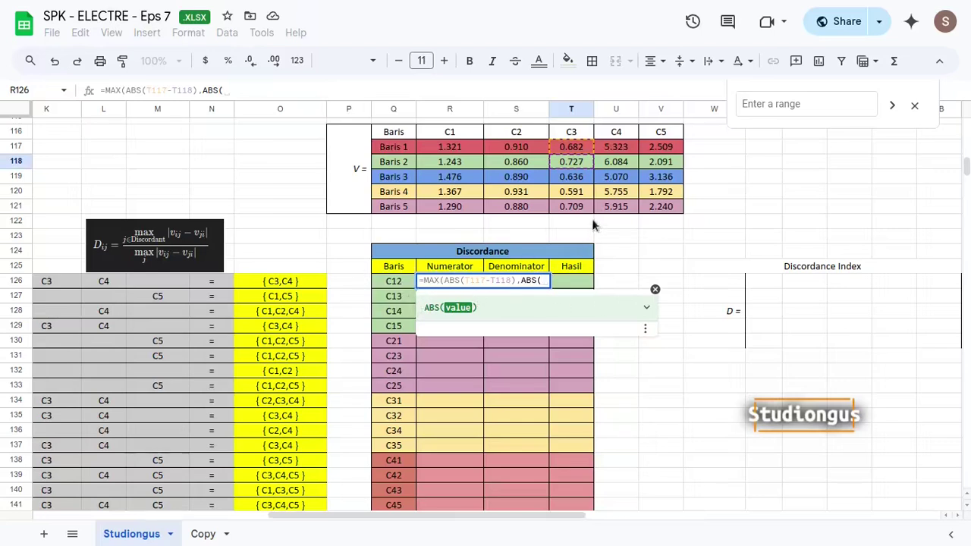
left_click(618, 151)
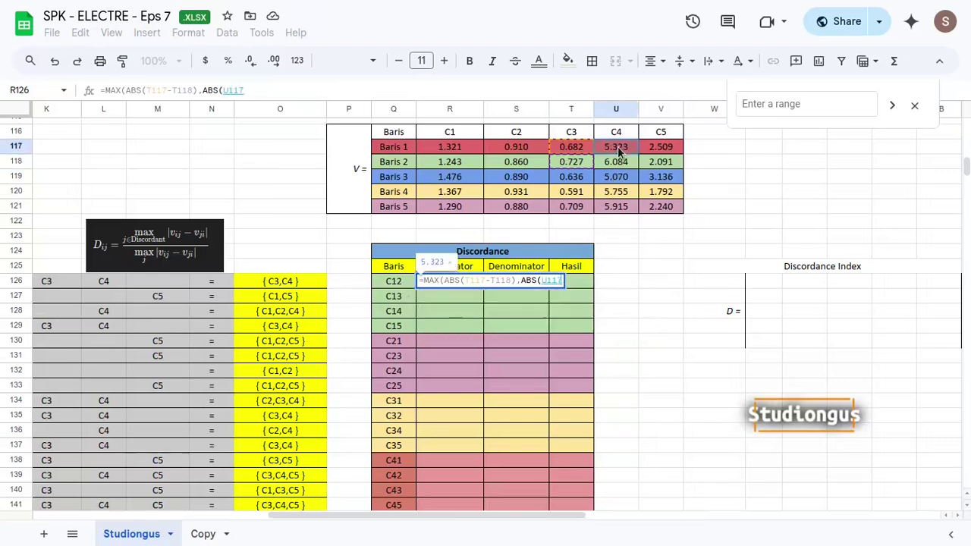
type("-")
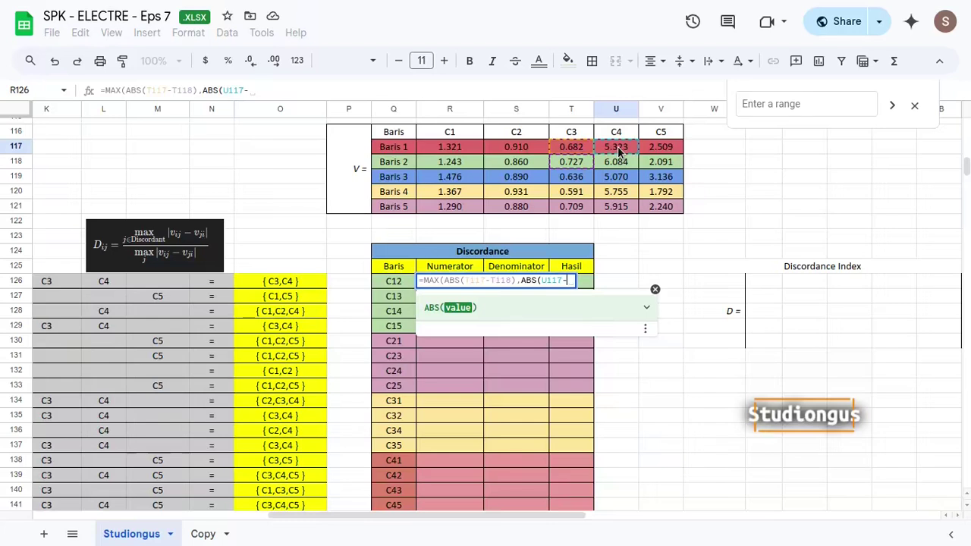
left_click(620, 163)
type(")")
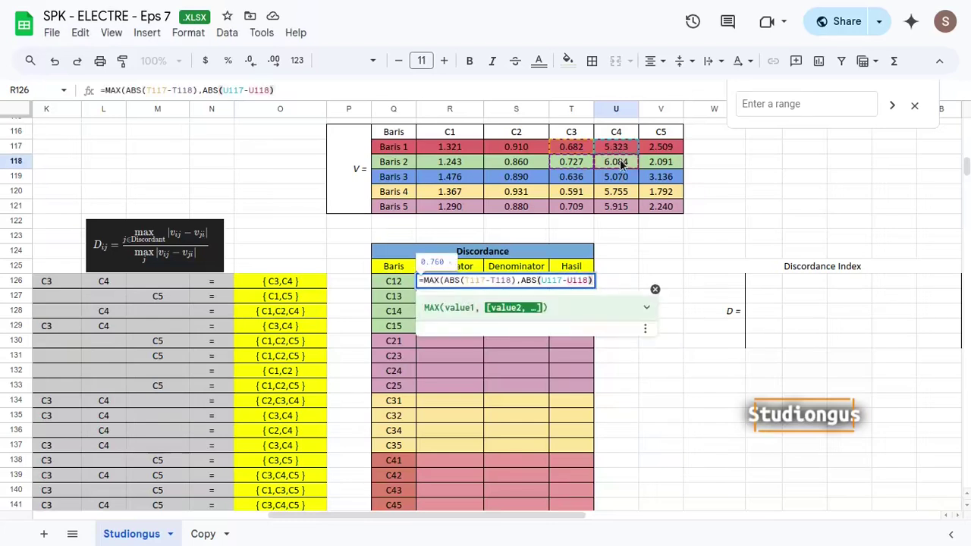
key("Return")
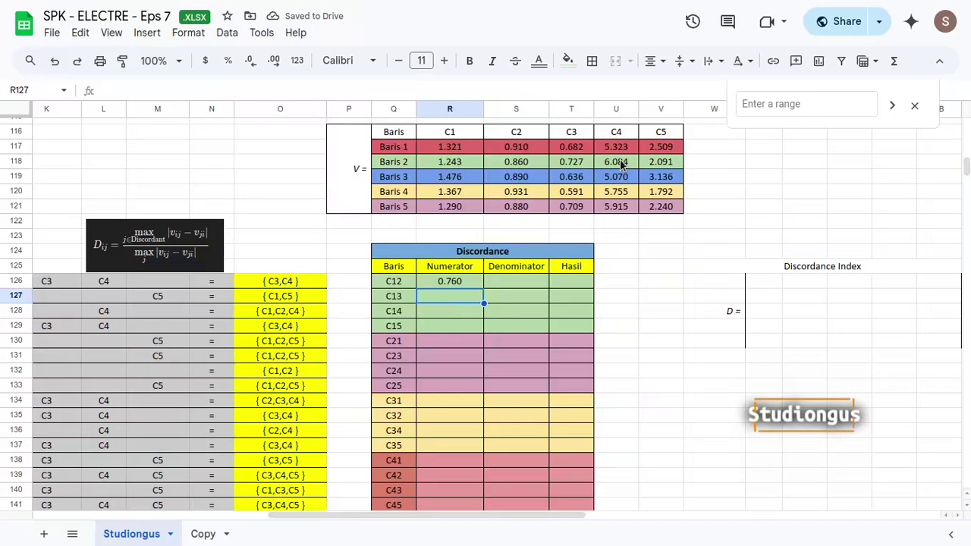
- Review the C12 numerator formula in R126 and its cell references without changing it
key("Up")
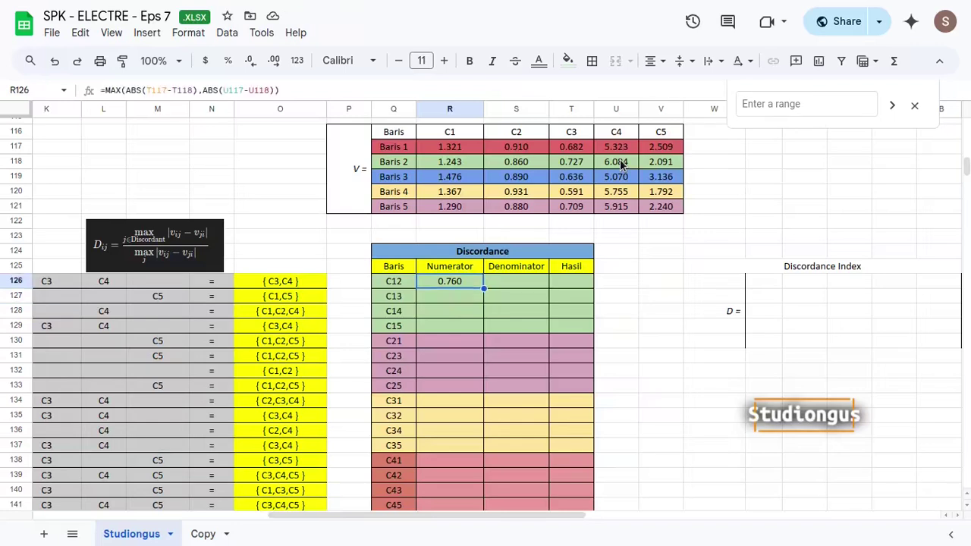
key("F2")
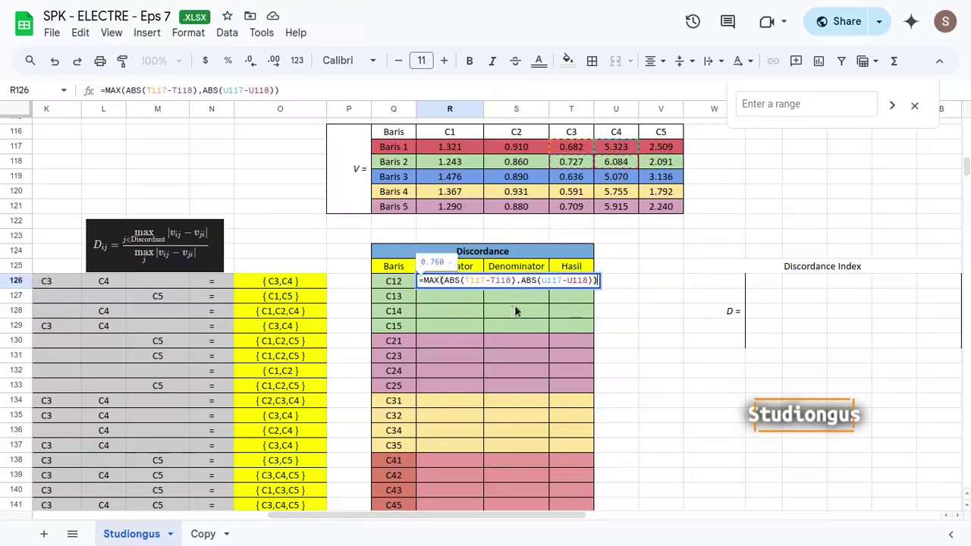
left_click(486, 281)
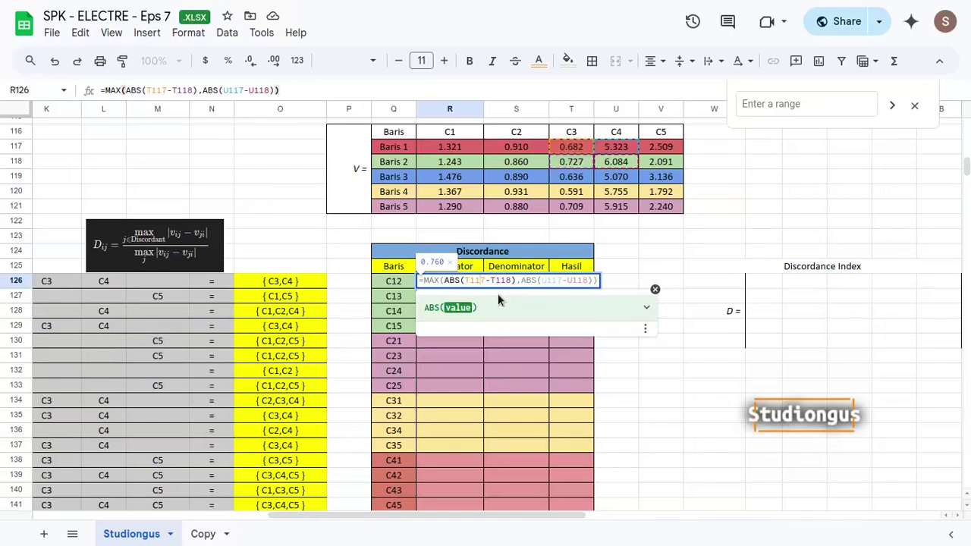
key("Escape")
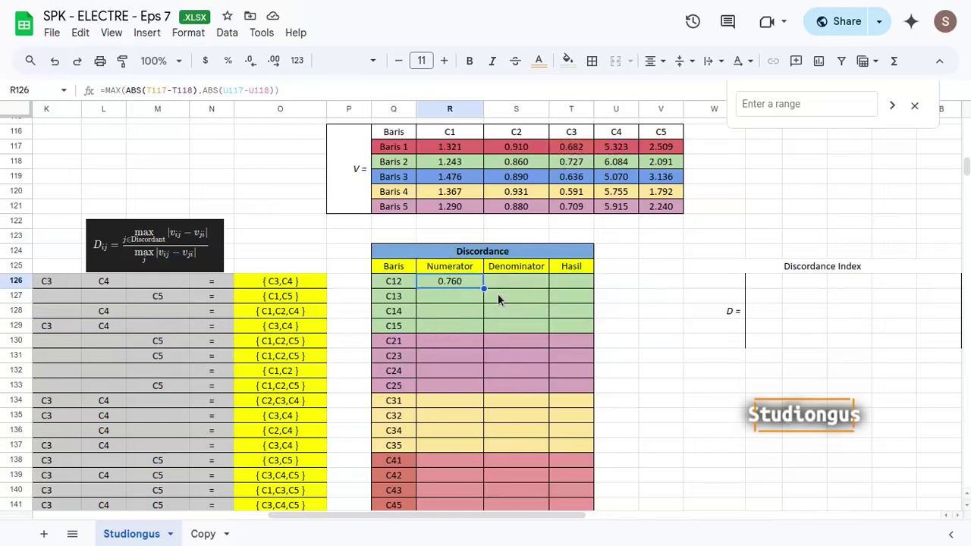
- Start the C13 numerator formula in R127 with the C1 difference between Baris 1 and Baris 3: =MAX(ABS(R117-R119)
key("Down")
type("=")
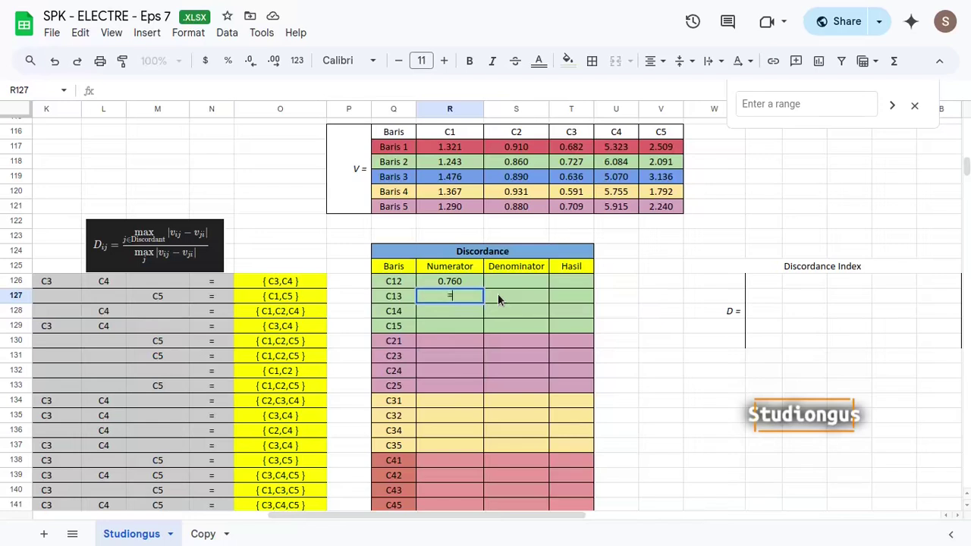
type("ma")
key("Tab")
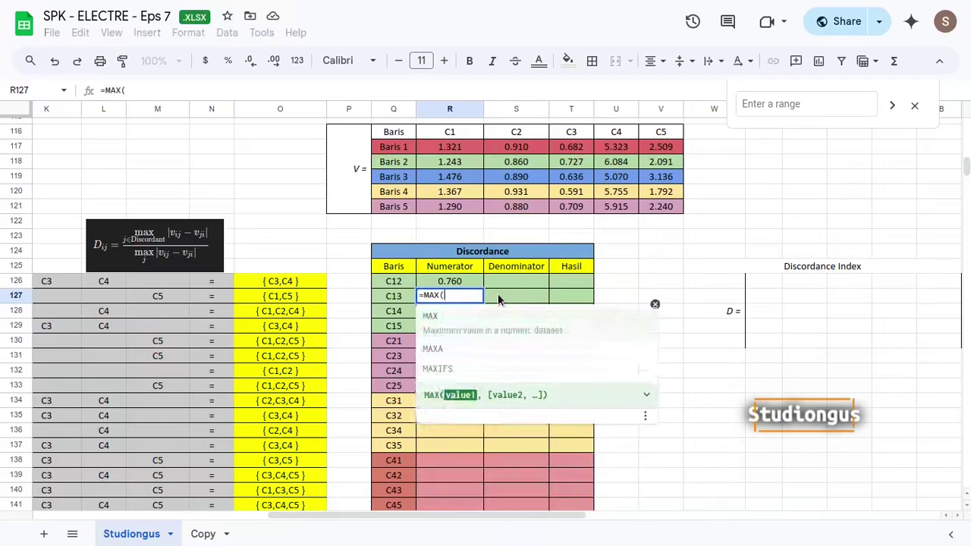
type("abs")
key("Tab")
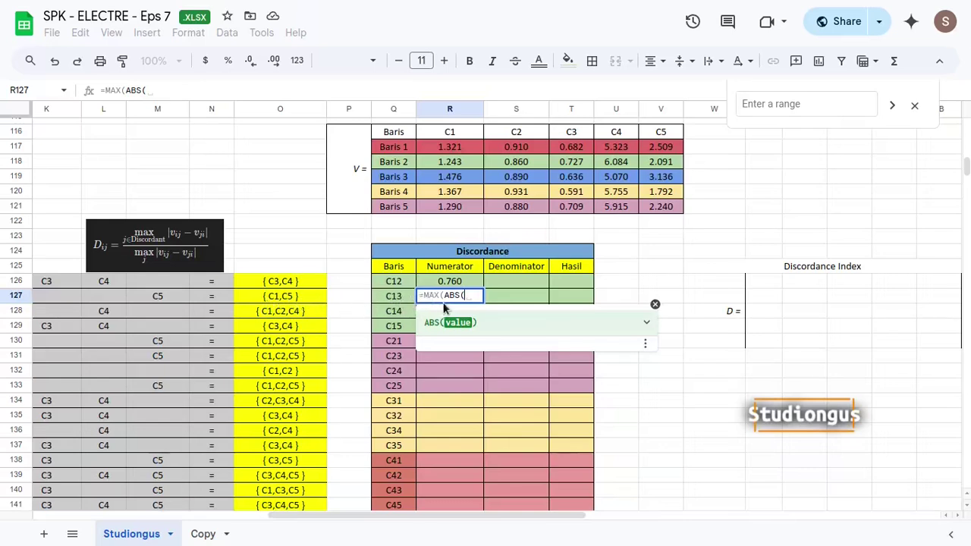
left_click(460, 146)
type("-")
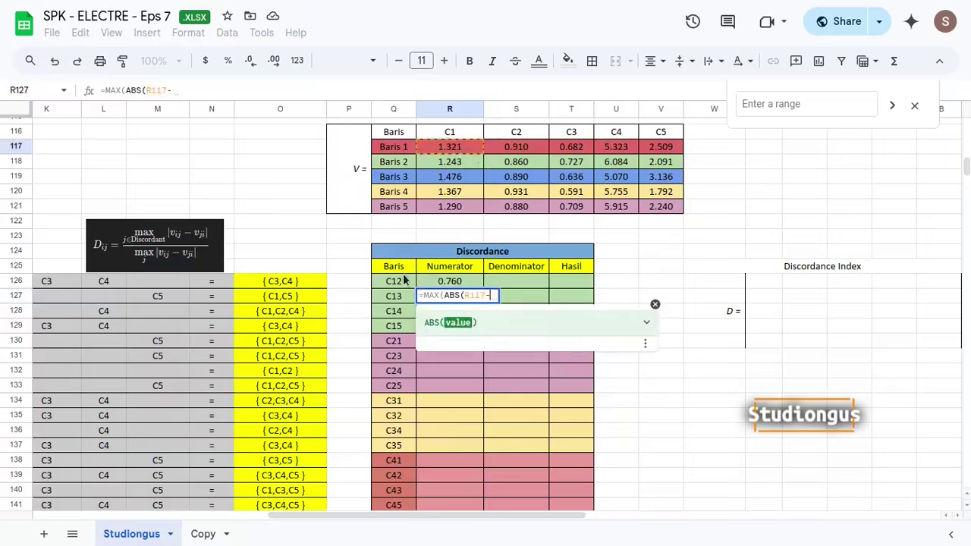
left_click(449, 177)
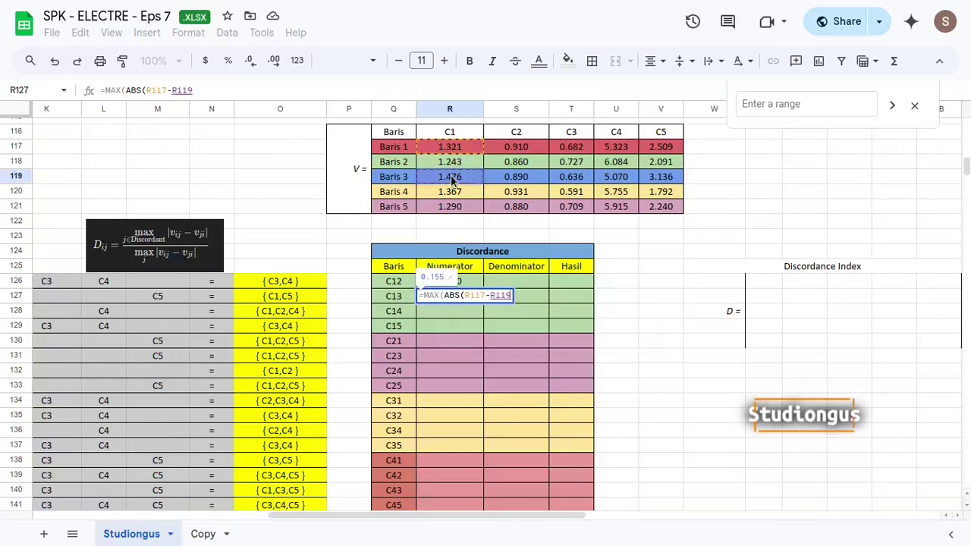
type(")a")
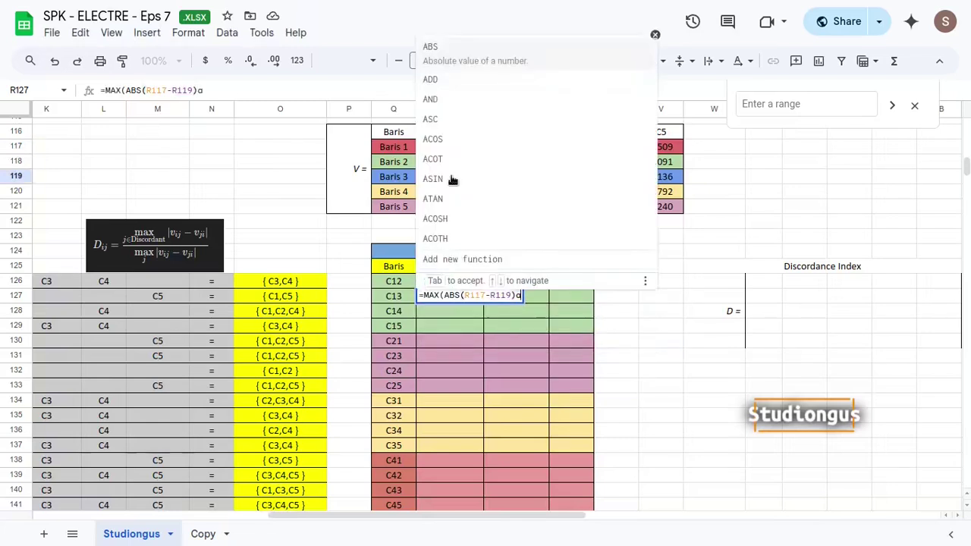
type("bs")
key("Tab")
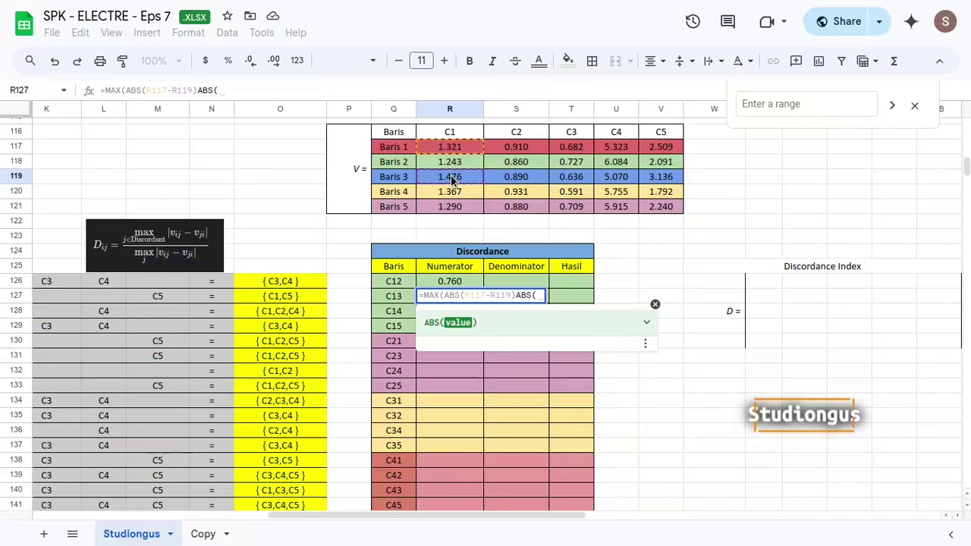
key("Left")
key("Left")
key("Right")
key("Right")
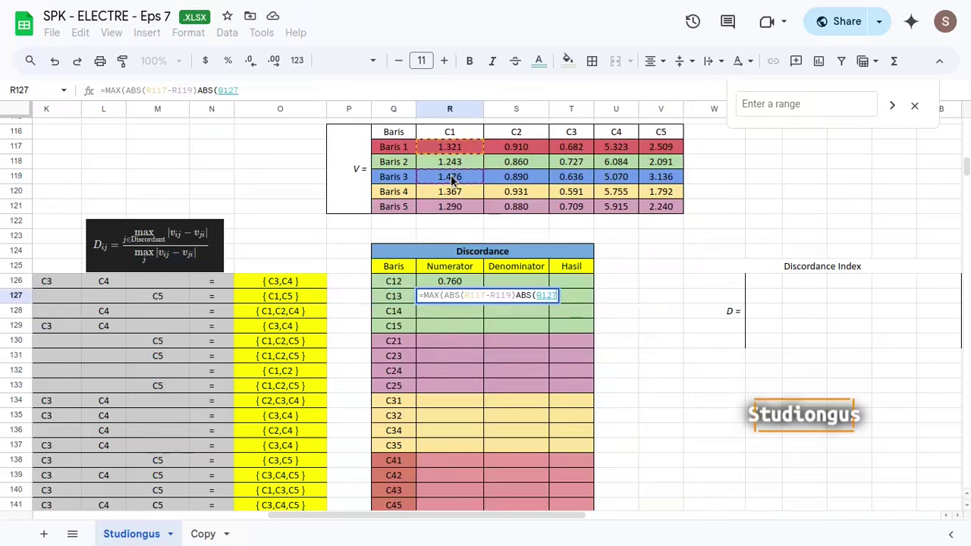
key("BackSpace")
key("BackSpace")
key("BackSpace")
key("BackSpace")
key("BackSpace")
key("BackSpace")
key("BackSpace")
key("BackSpace")
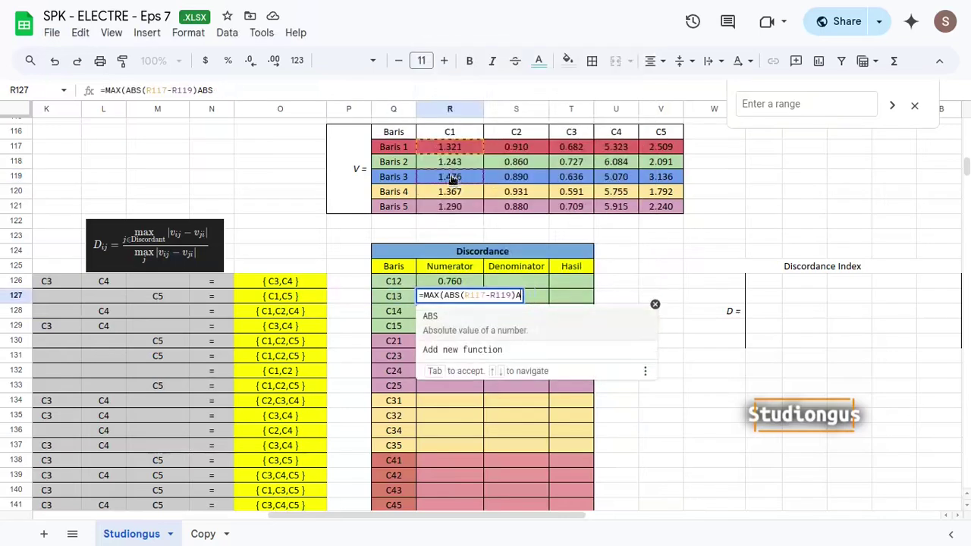
- Complete the C13 numerator in R127 with the C5 difference as a second argument, ABS(V117-V119)
type(",abs")
key("Tab")
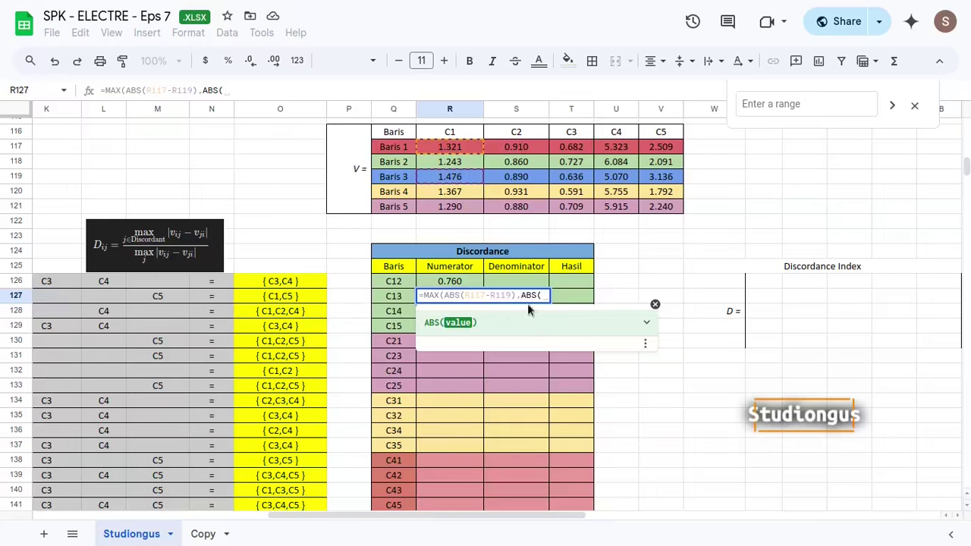
left_click(666, 149)
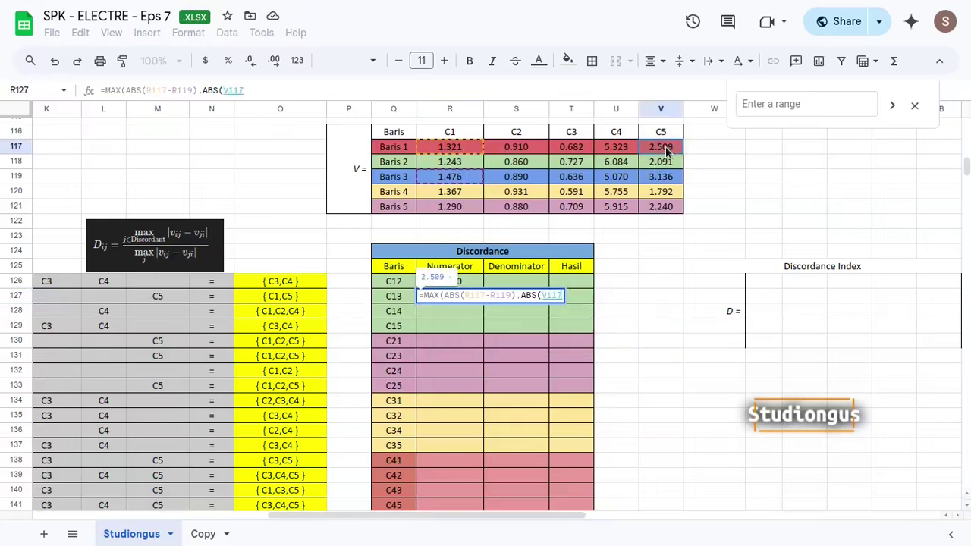
type("-")
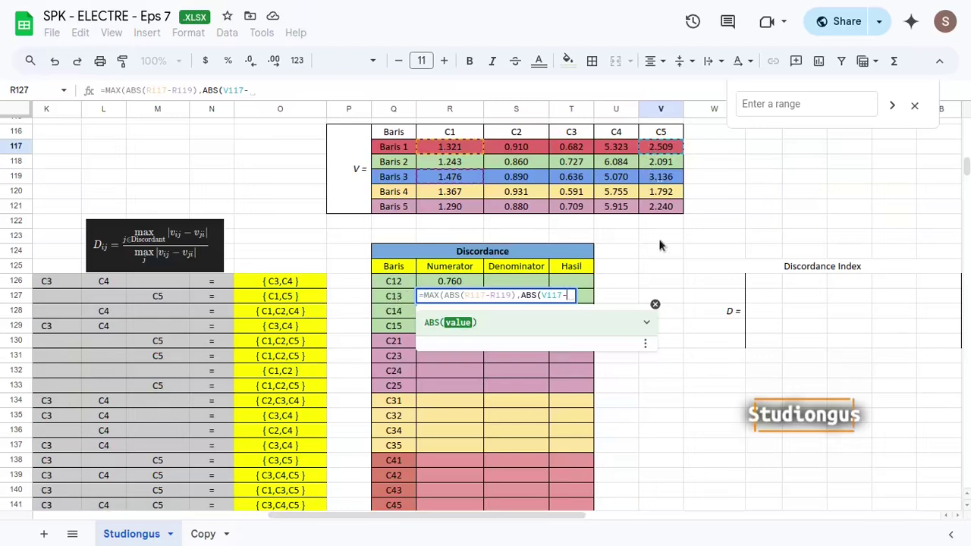
left_click(663, 177)
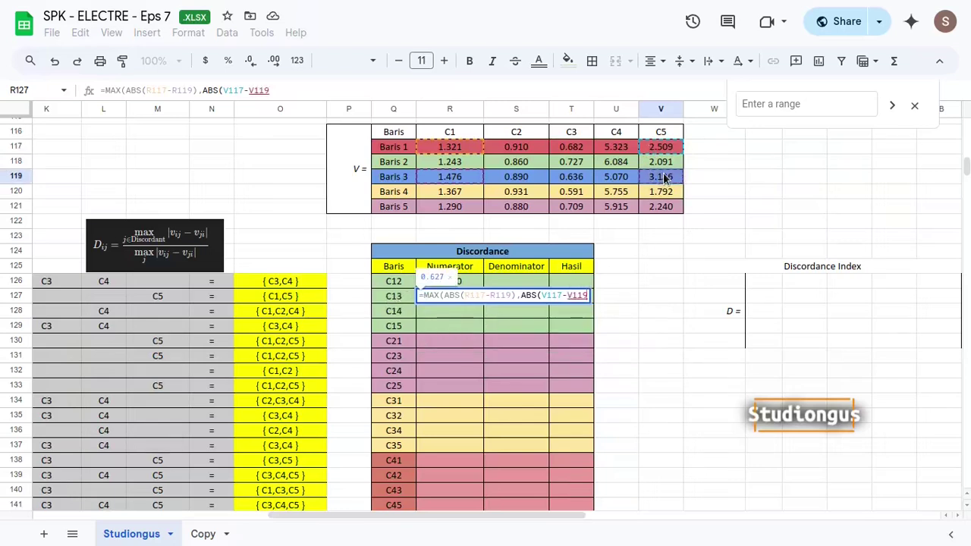
key("Return")
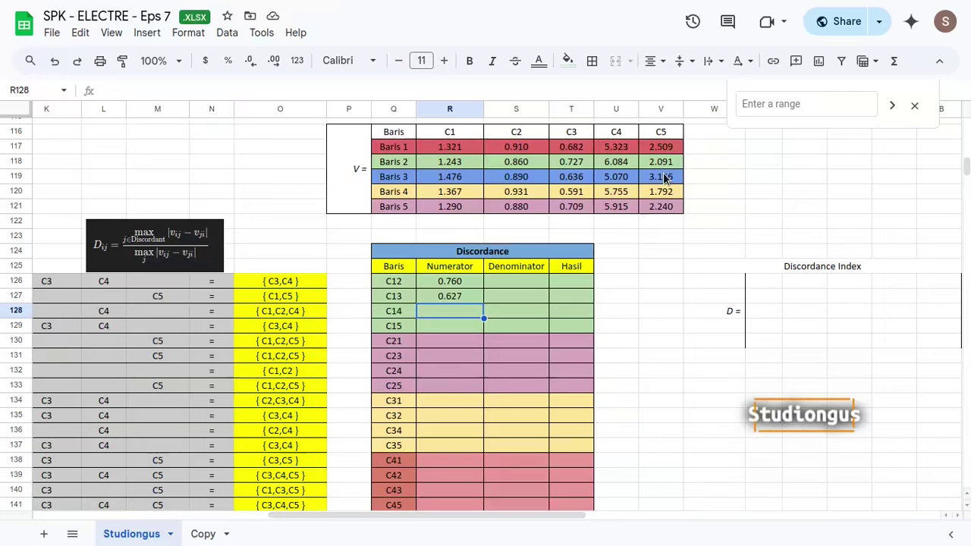
- Start the C14 numerator formula in R128 with the C1 and C2 differences: =MAX(ABS(R117-R120),ABS(S117-S120)
double_click(456, 313)
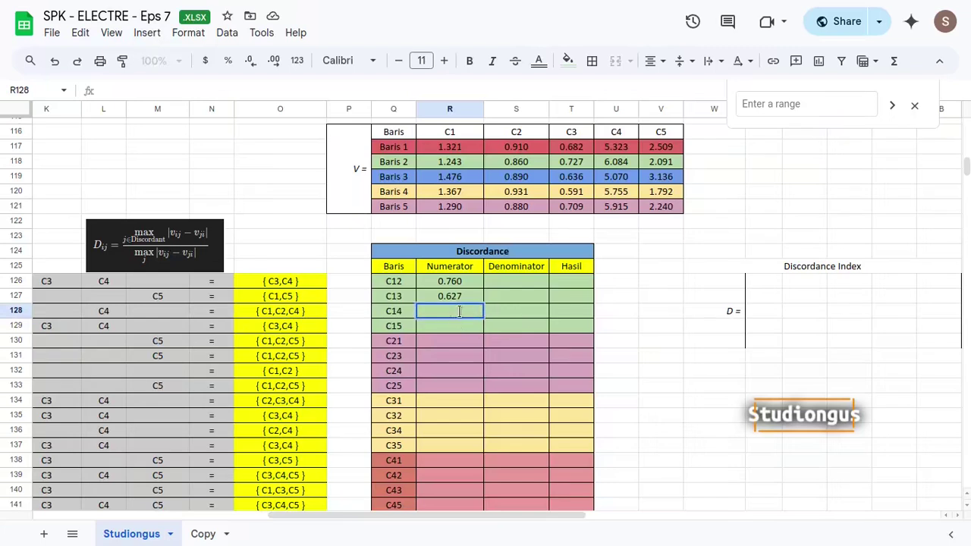
type("=max(")
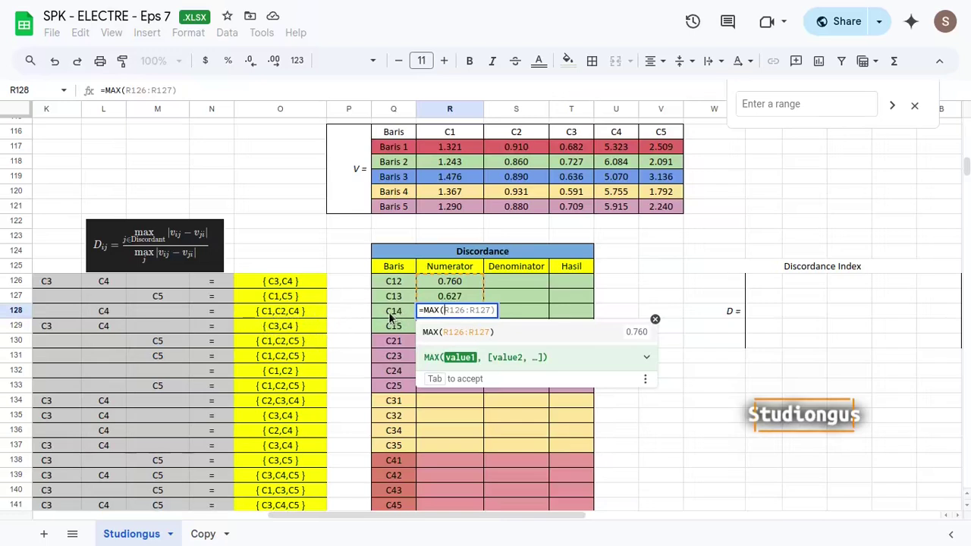
type("ABS(")
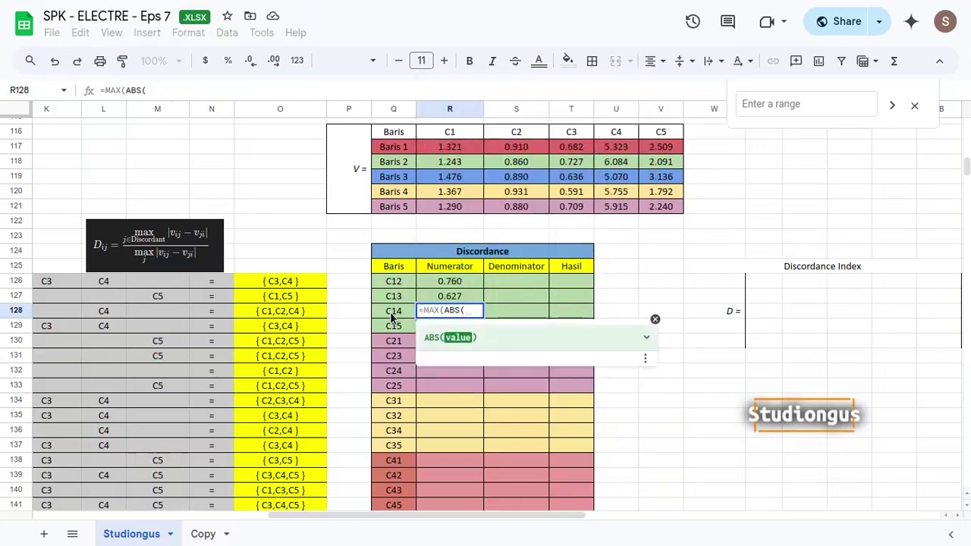
left_click(446, 150)
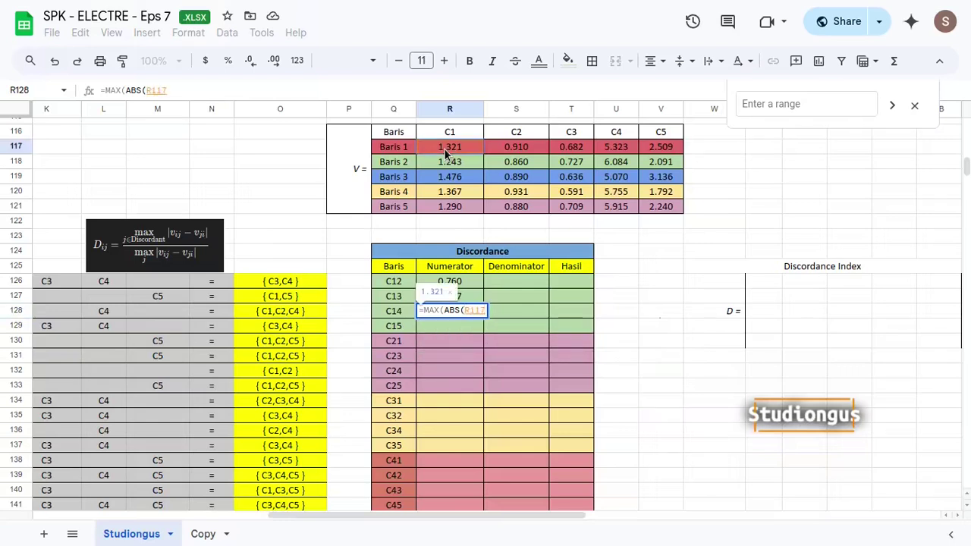
type("-")
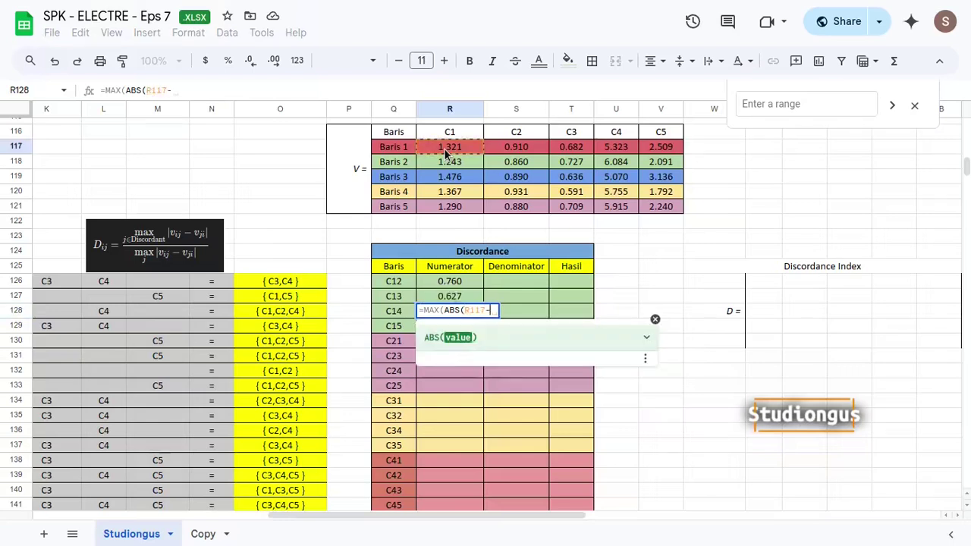
left_click(455, 196)
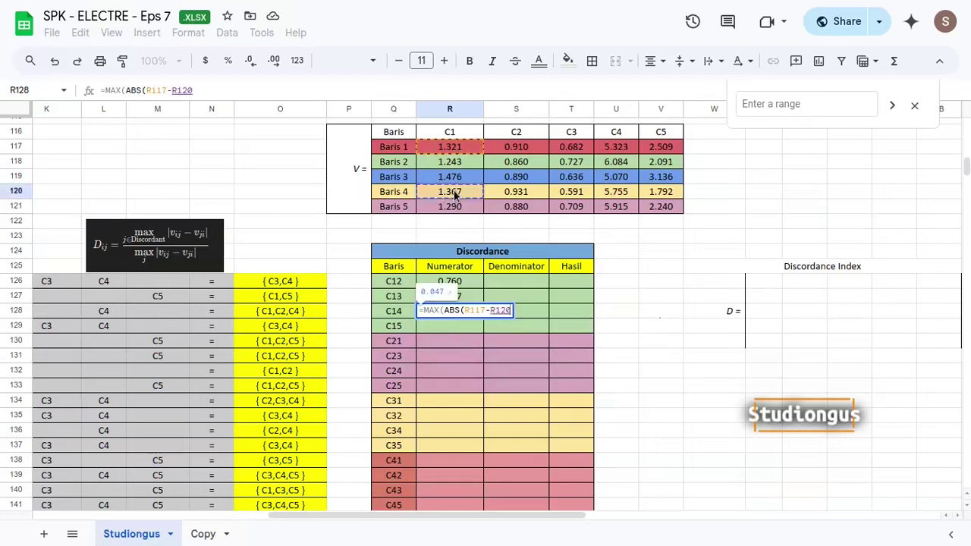
type("),abs")
key("Tab")
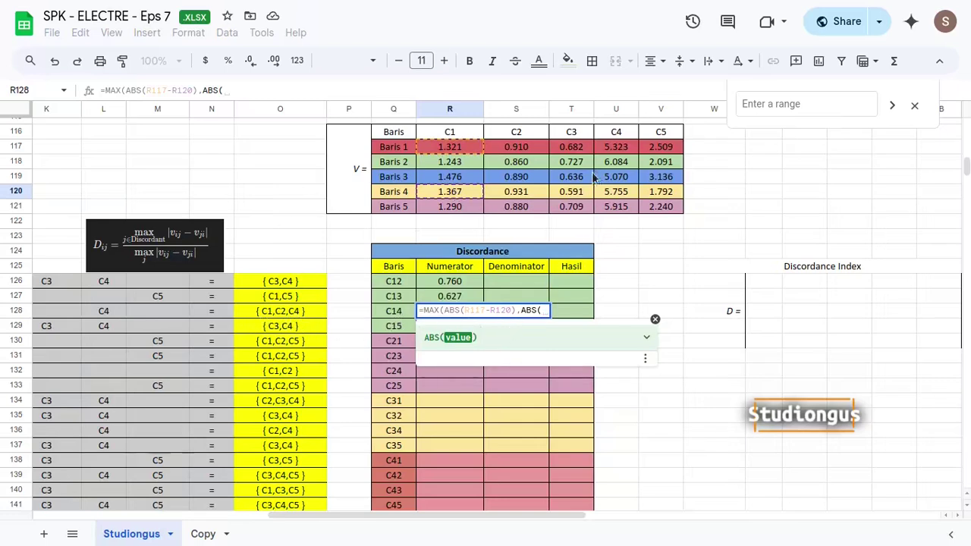
left_click(525, 149)
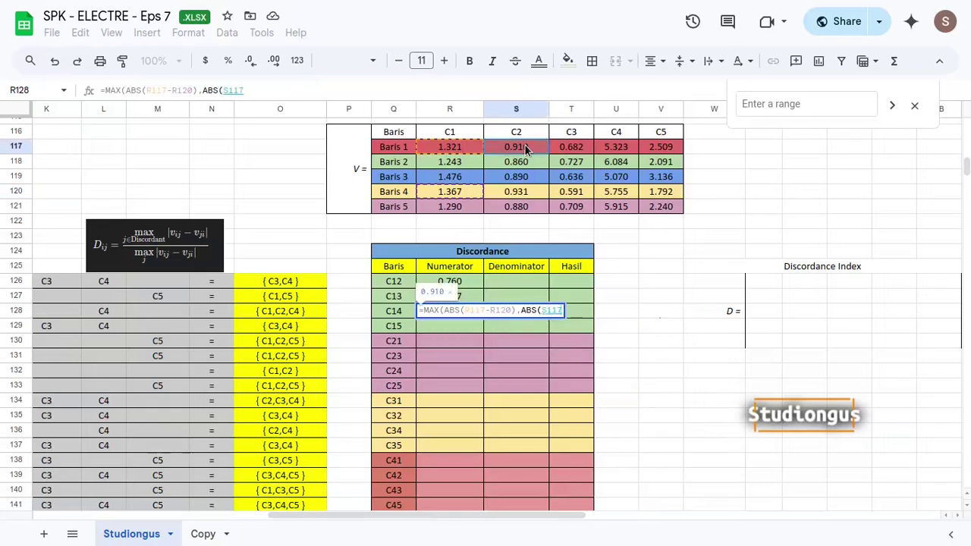
type("-")
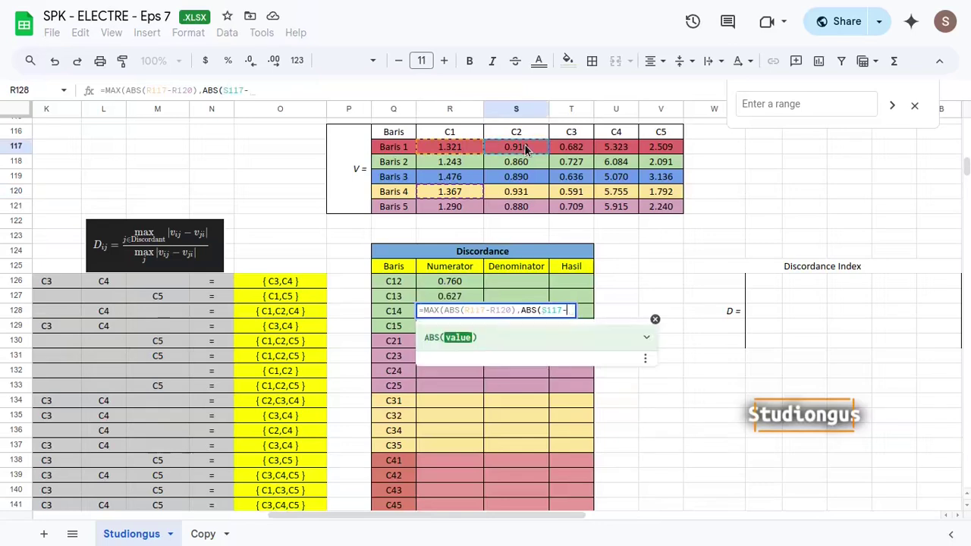
left_click(515, 193)
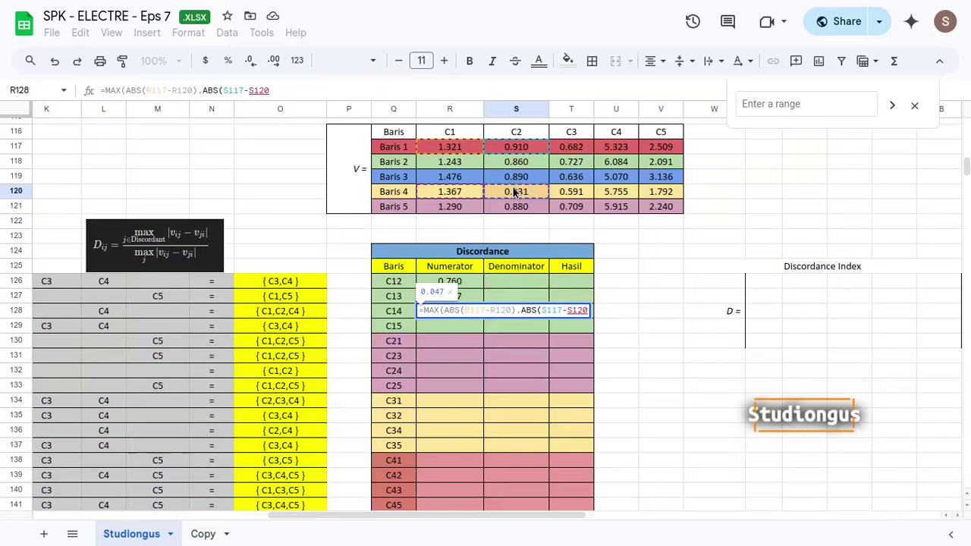
- Complete the C14 numerator in R128 with the C4 difference as a third argument, ABS(U117-U120)
type("),abs")
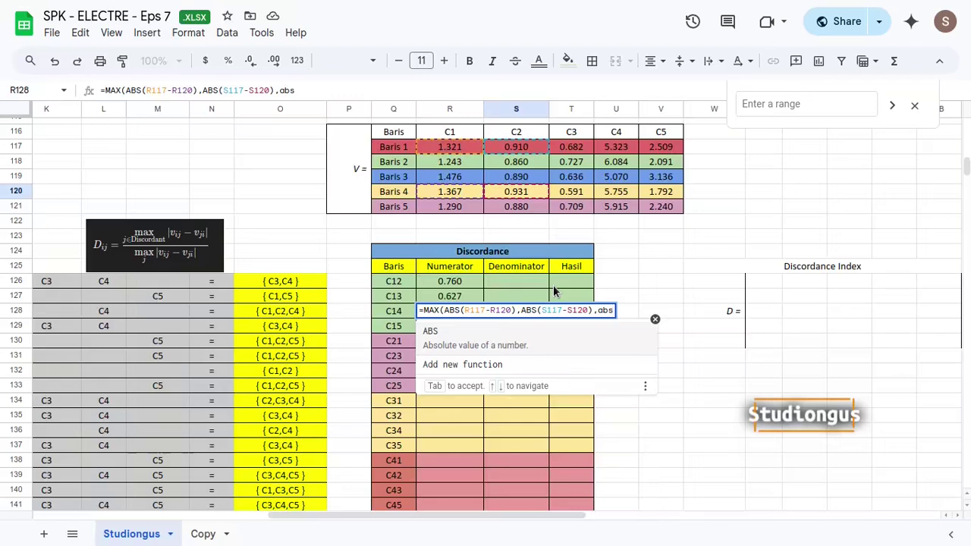
key("Tab")
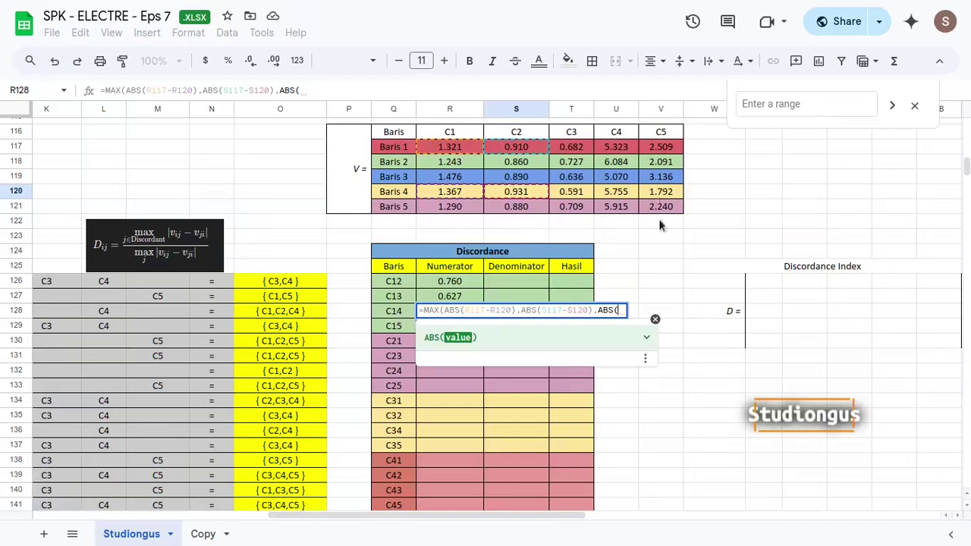
left_click(621, 149)
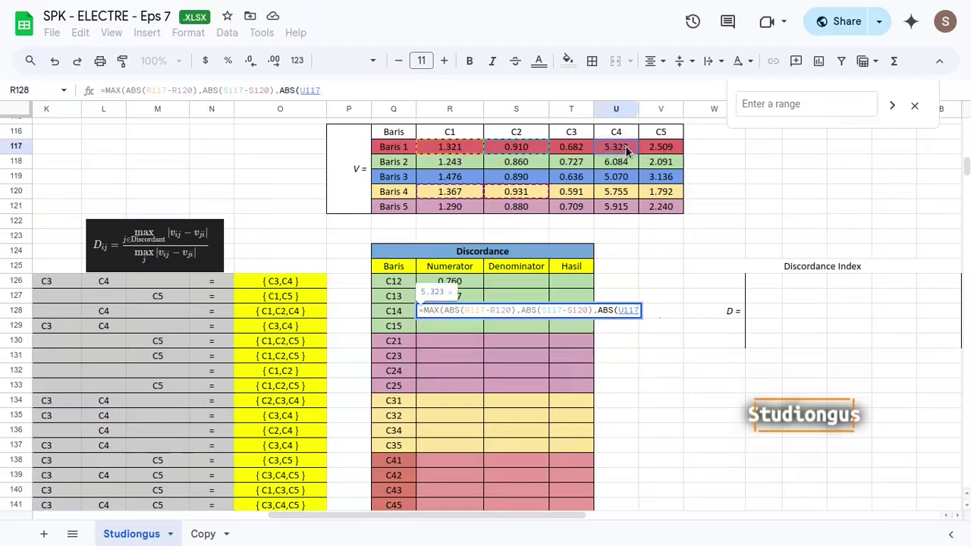
type("-")
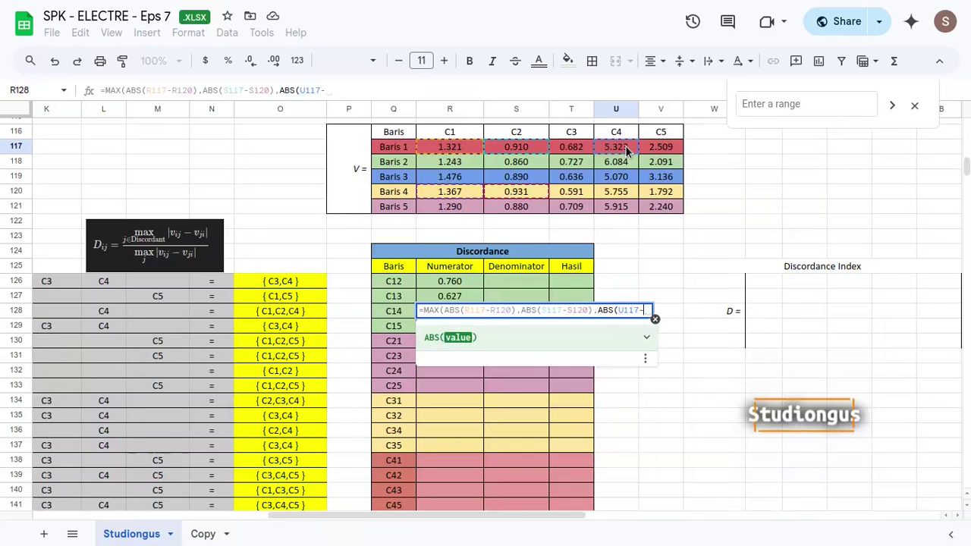
left_click(621, 194)
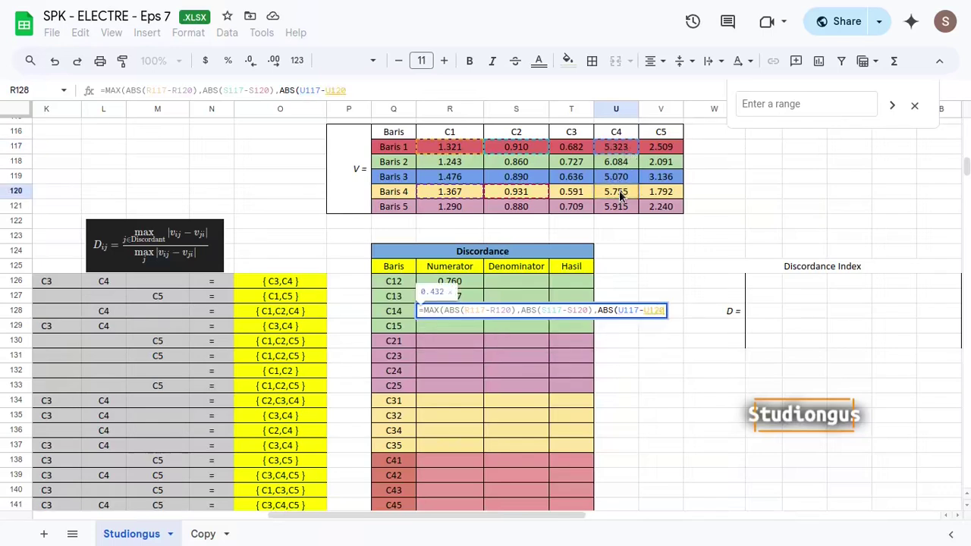
key("Return")
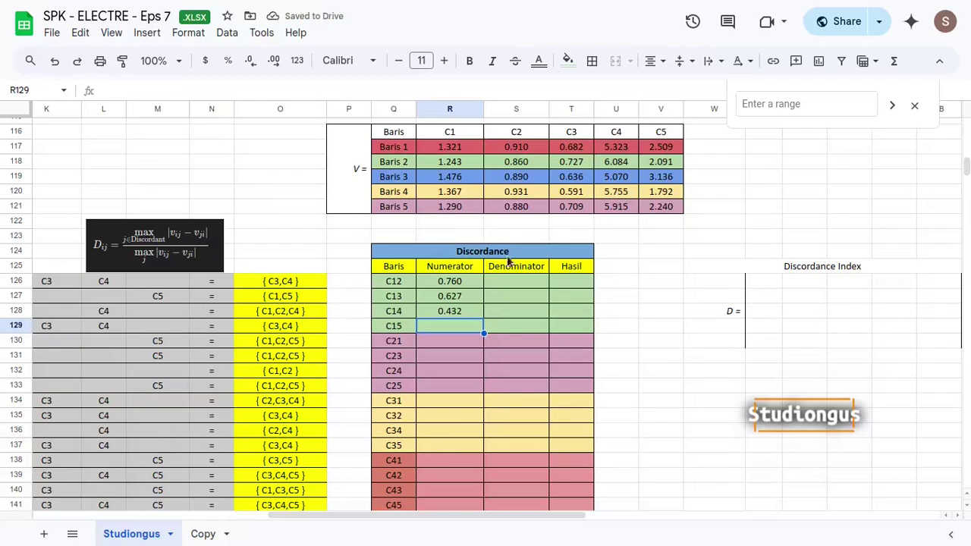
- Start the C12 denominator formula in S126 with the nested functions =MAX(ARRAYFORMULA(ABS(
scroll(468, 267, "down", 2)
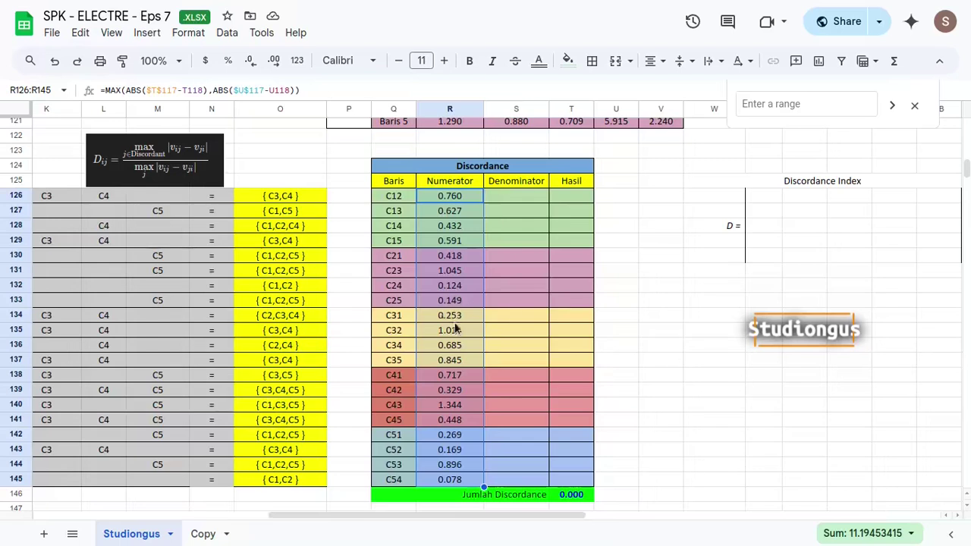
left_click(500, 199)
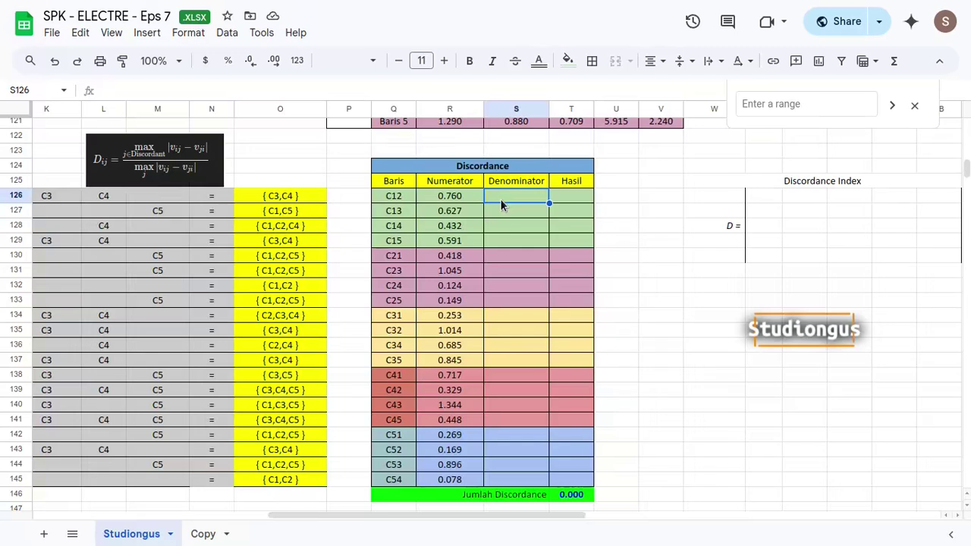
type("=max")
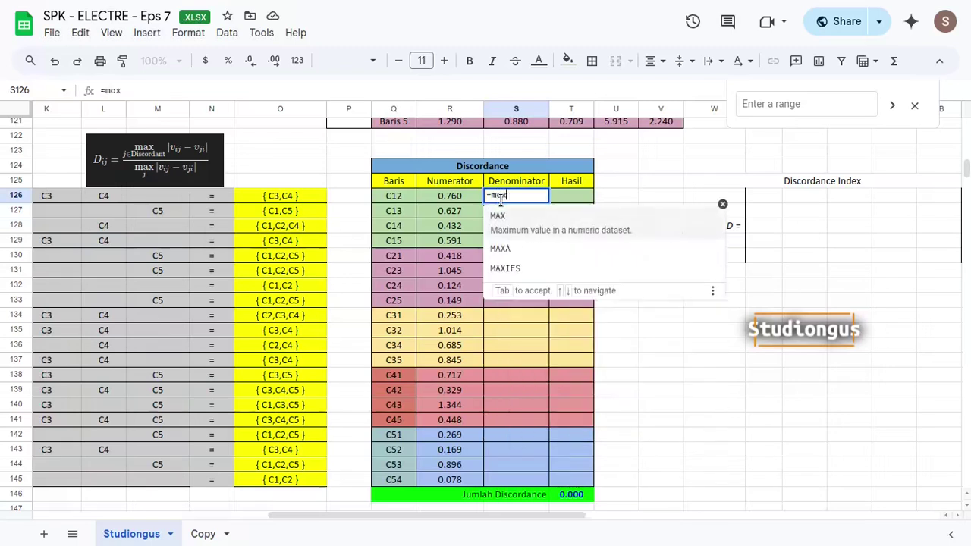
key("Tab")
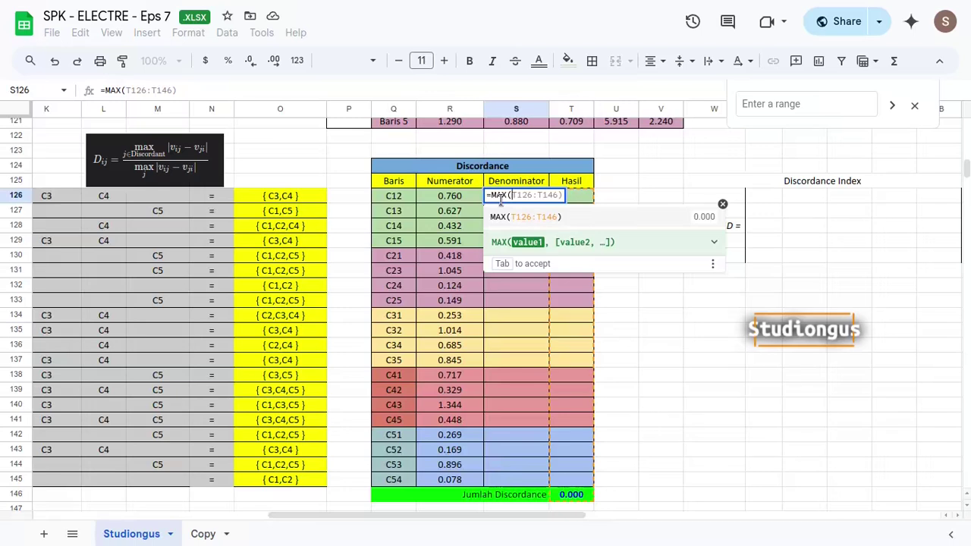
type("arr")
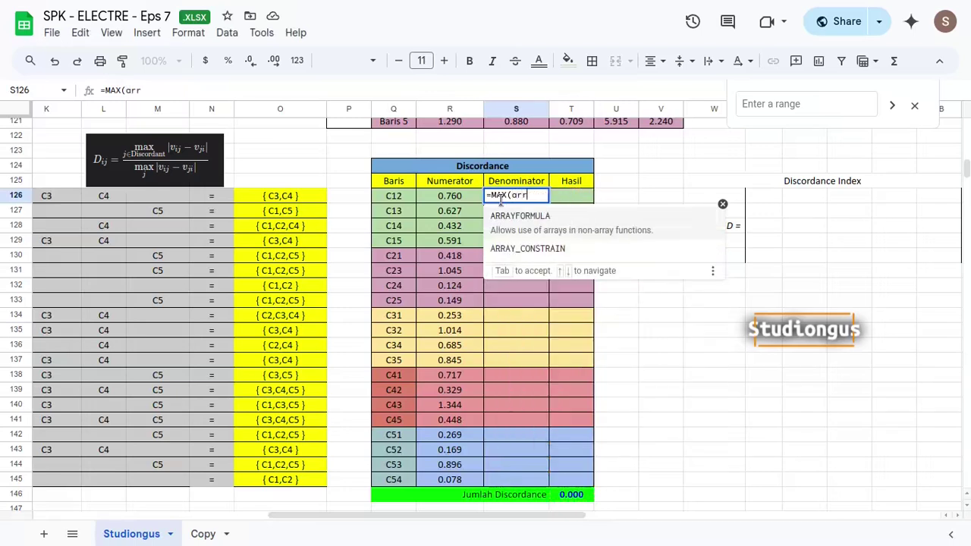
key("Tab")
type("abs")
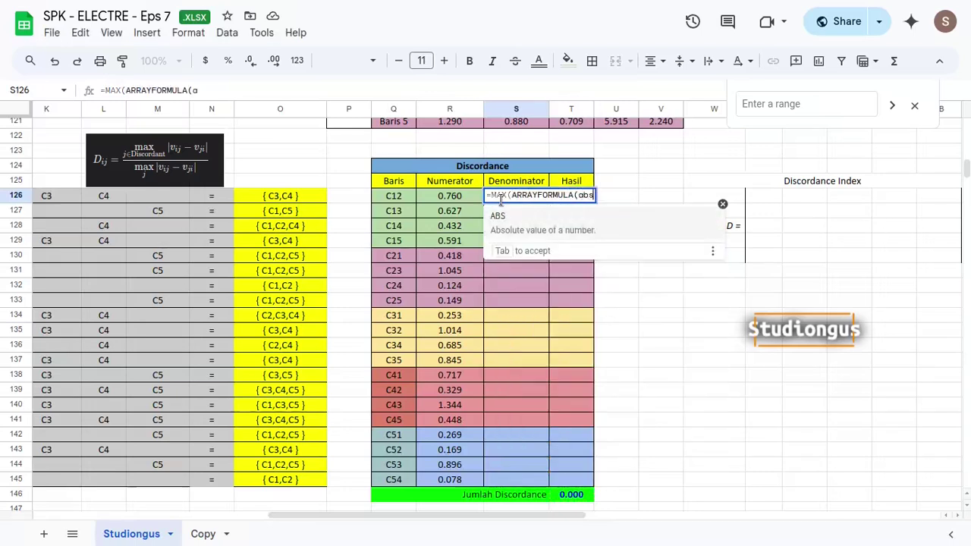
key("Tab")
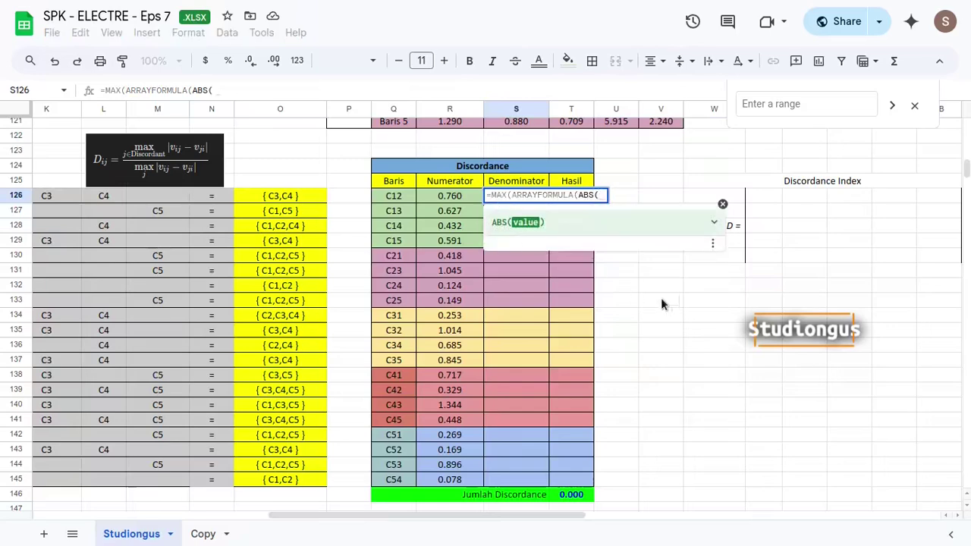
- Complete the C12 denominator in S126 with the Baris 1 minus Baris 2 ranges of the V matrix, R117:V117-R118:V118
scroll(584, 327, "up", 2)
scroll(585, 328, "down", 2)
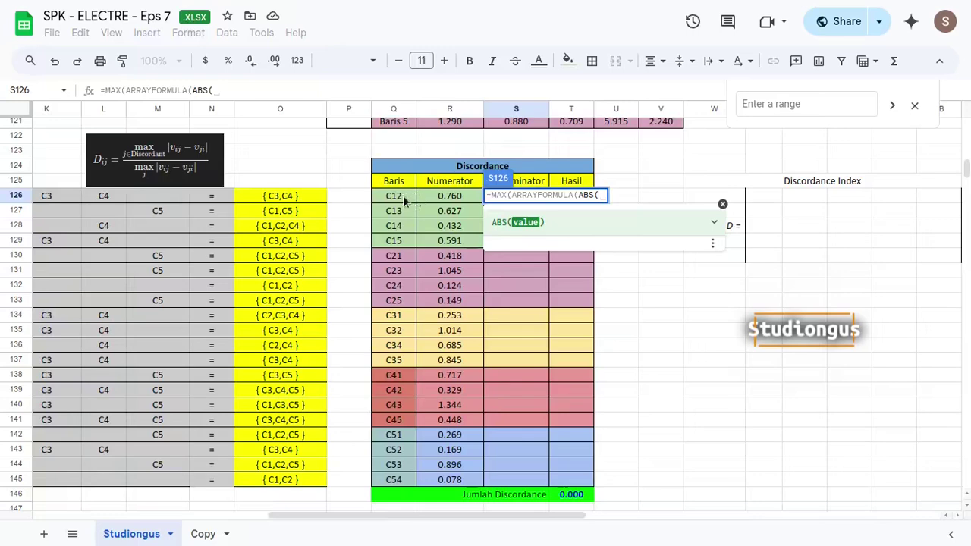
scroll(389, 205, "up", 2)
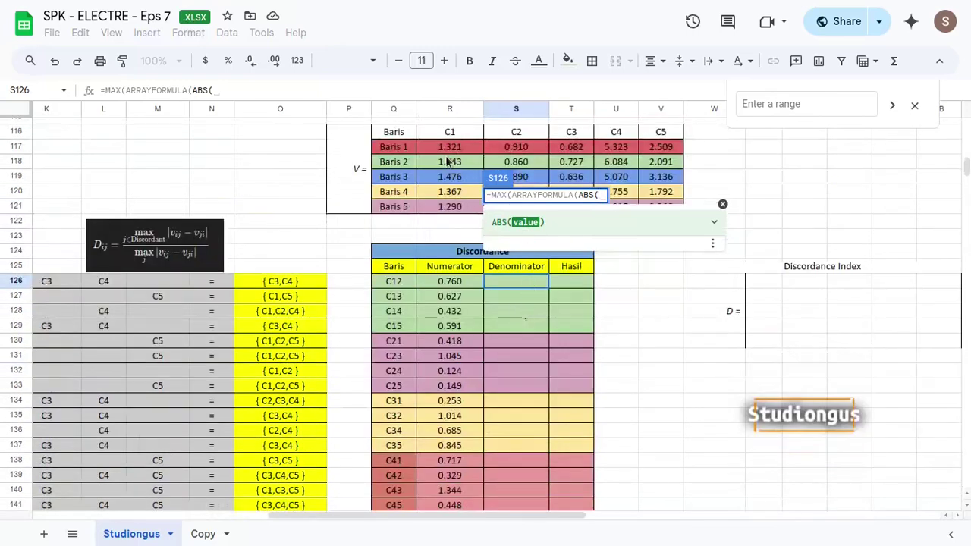
left_click(472, 146)
left_click_drag(472, 146, 670, 144)
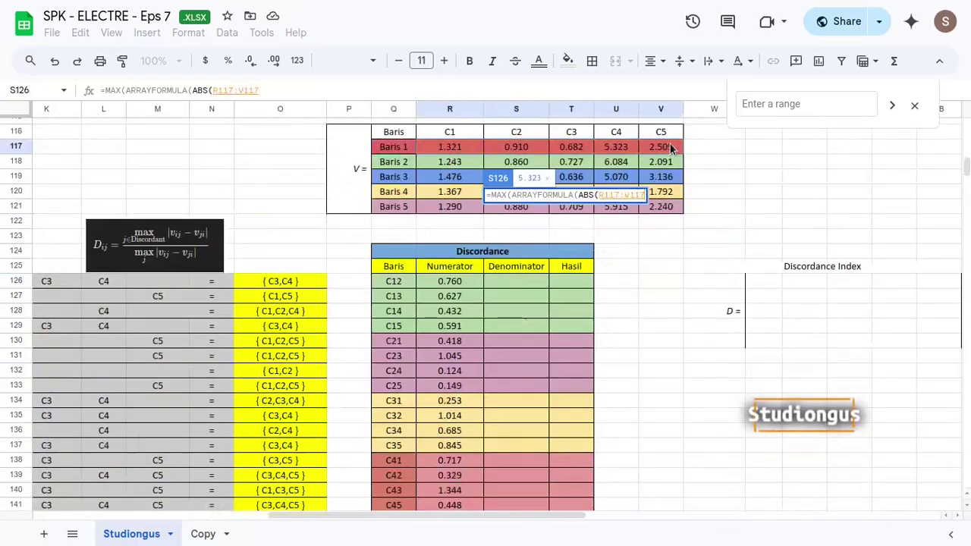
type("-")
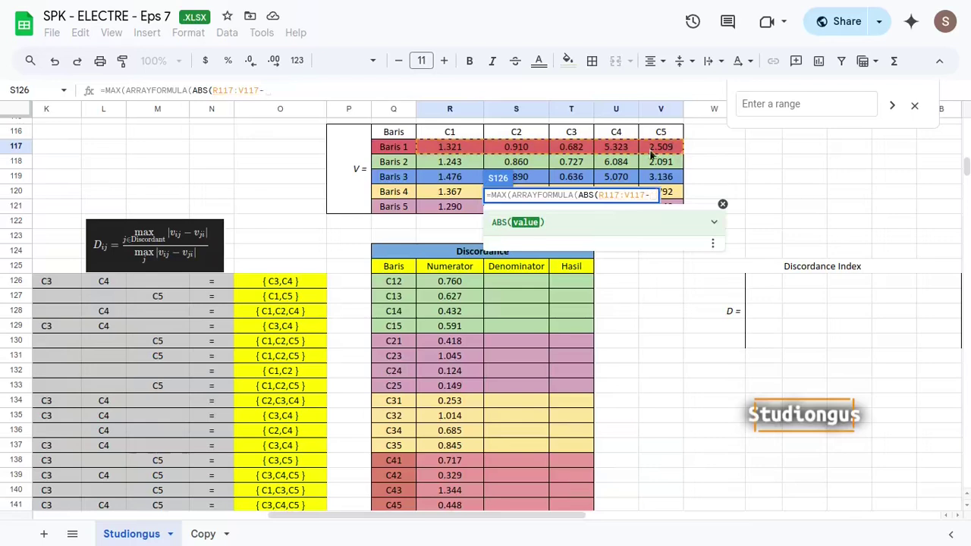
left_click_drag(449, 162, 661, 167)
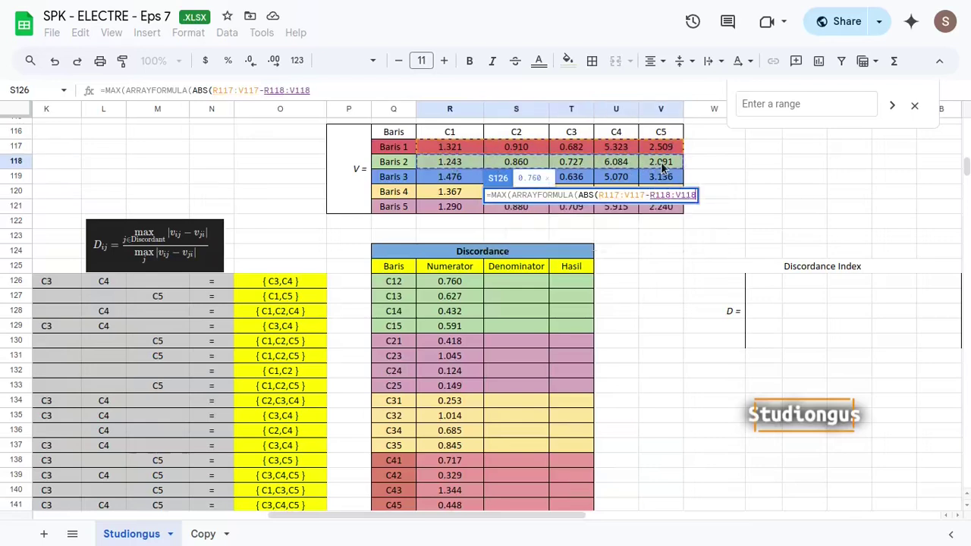
type(")))")
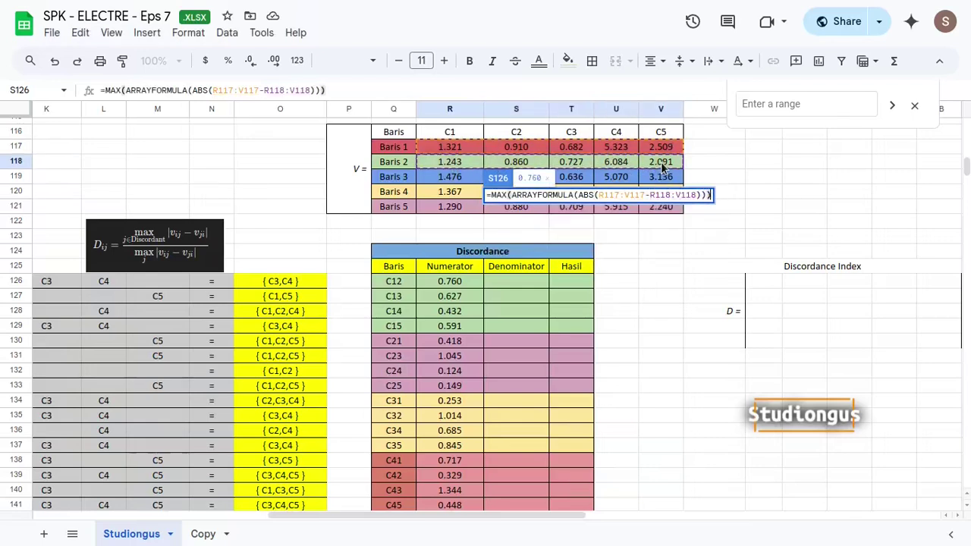
key("Return")
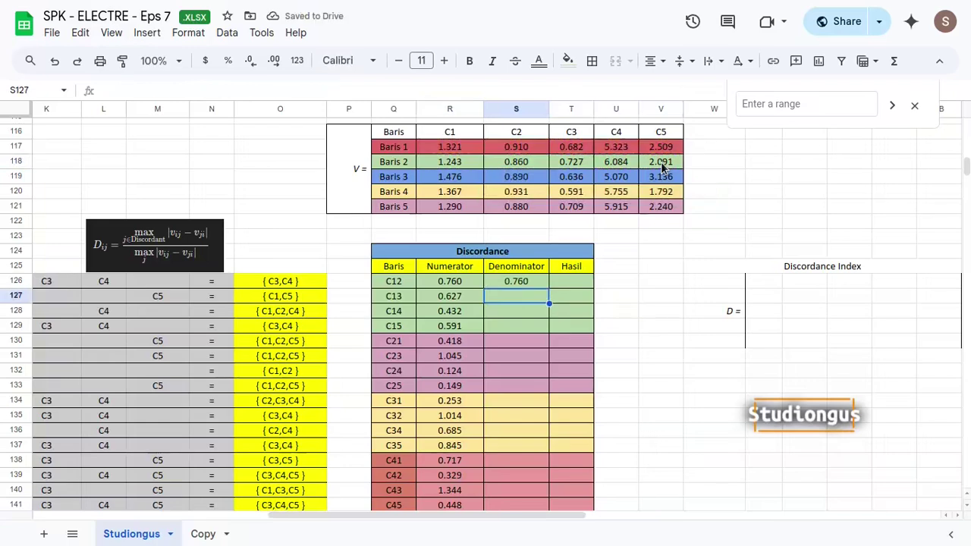
- Examine the discordance sets of the first pairs in column O, starting from O126
left_click(282, 280)
key("shift+Down")
key("shift+Down")
key("shift+Down")
key("shift+Down")
key("shift+Down")
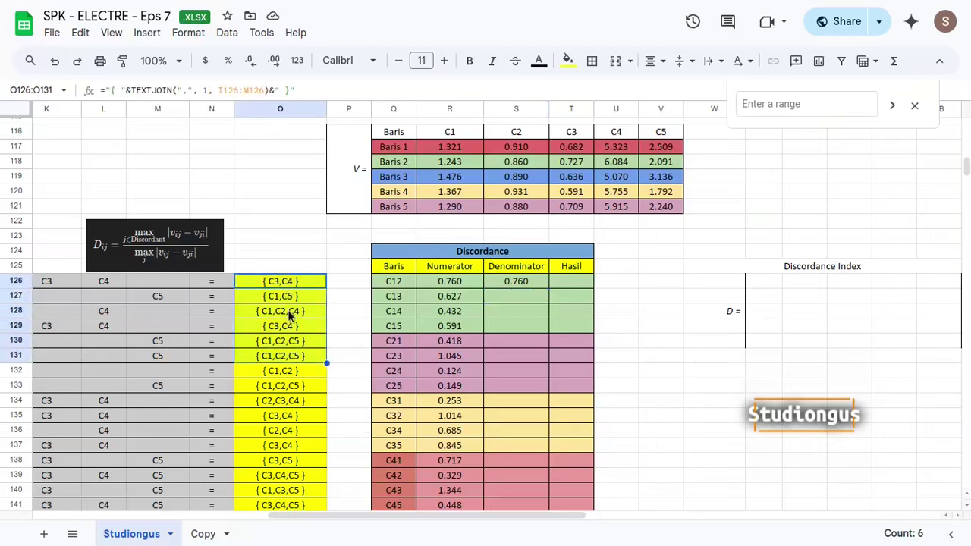
left_click(289, 312)
left_click_drag(292, 283, 292, 368)
- Fill the relative-reference C12 denominator formula from S126 down through S129 for C13 to C15
left_click(523, 286)
left_click_drag(549, 289, 544, 324)
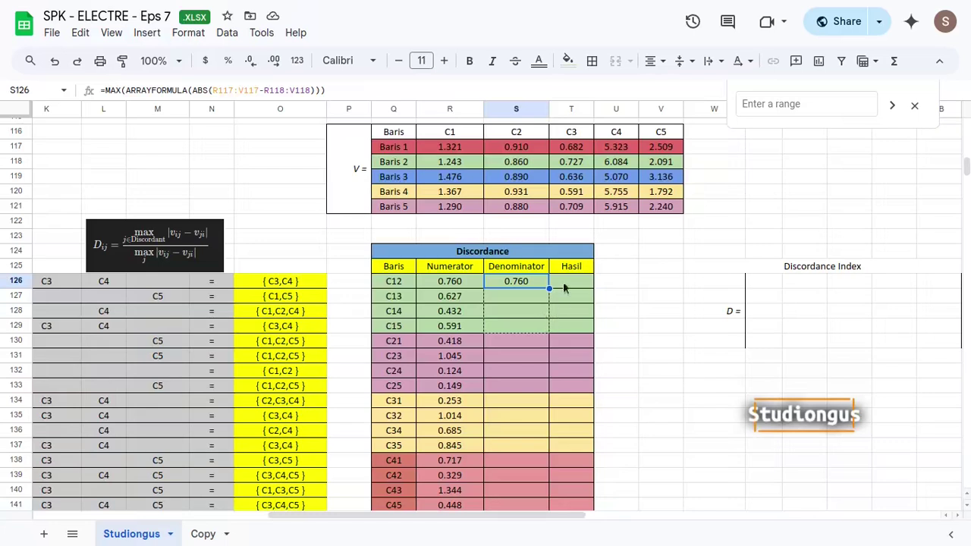
left_click(548, 331)
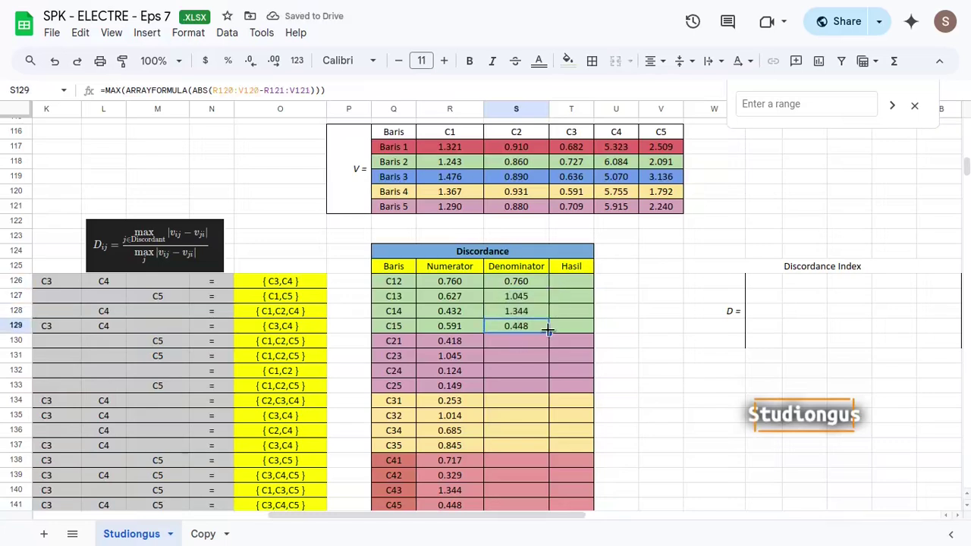
- Enter the C21 denominator formula in S130: =MAX(ARRAYFORMULA(ABS(R118:V118-R117:V117)))
left_click(532, 346)
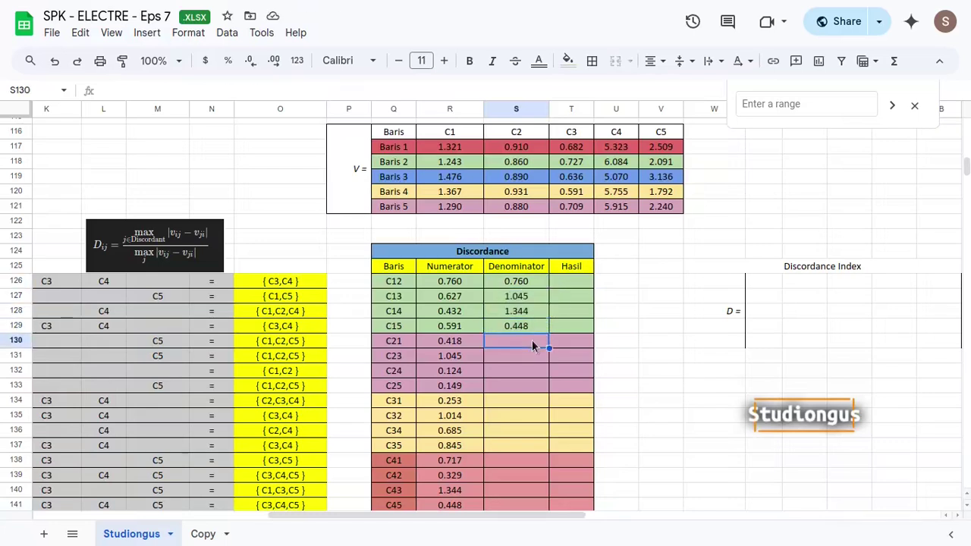
type("=")
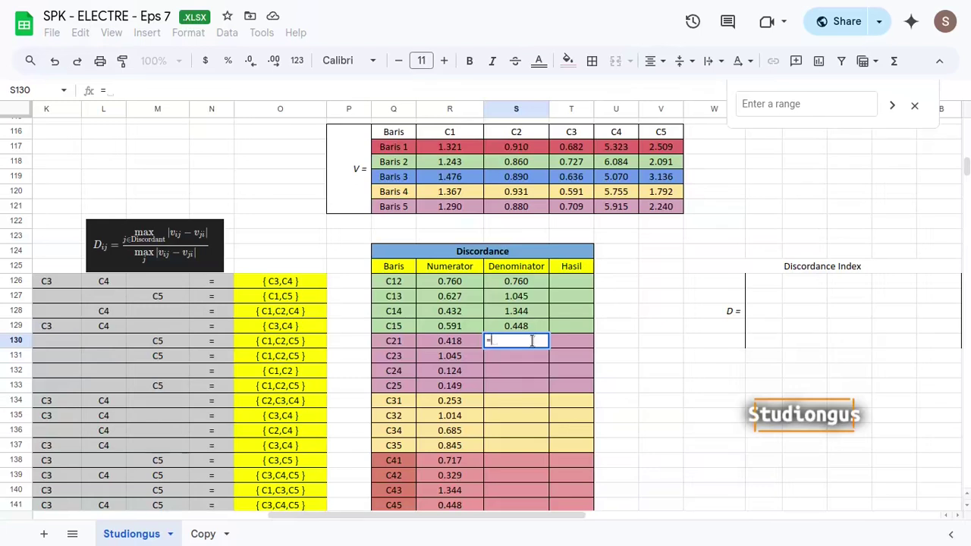
type("ma")
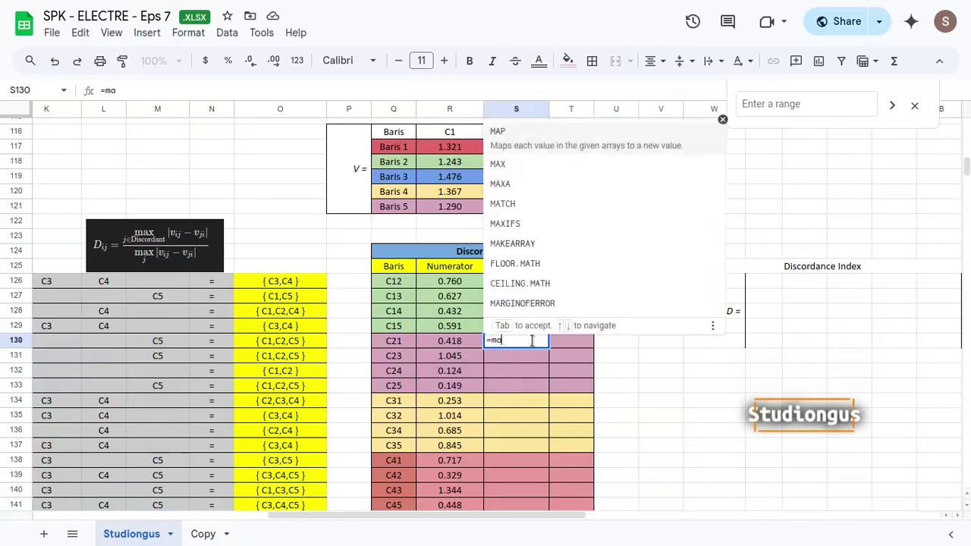
type("x(arra")
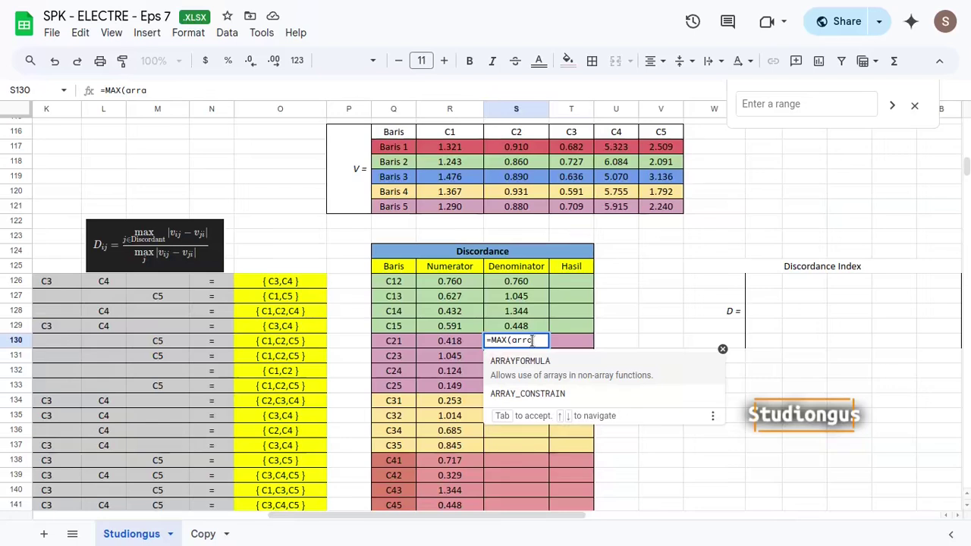
key("Tab")
type("abs")
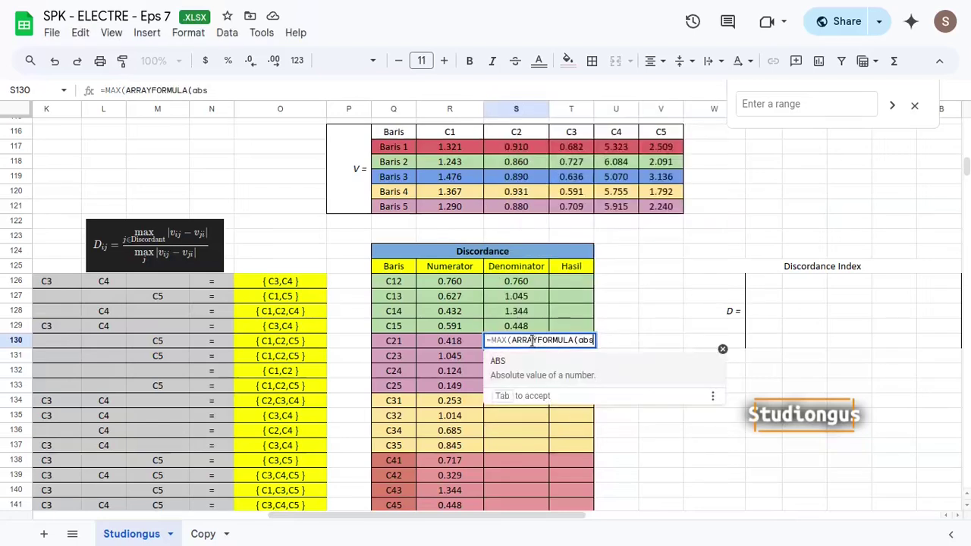
key("Tab")
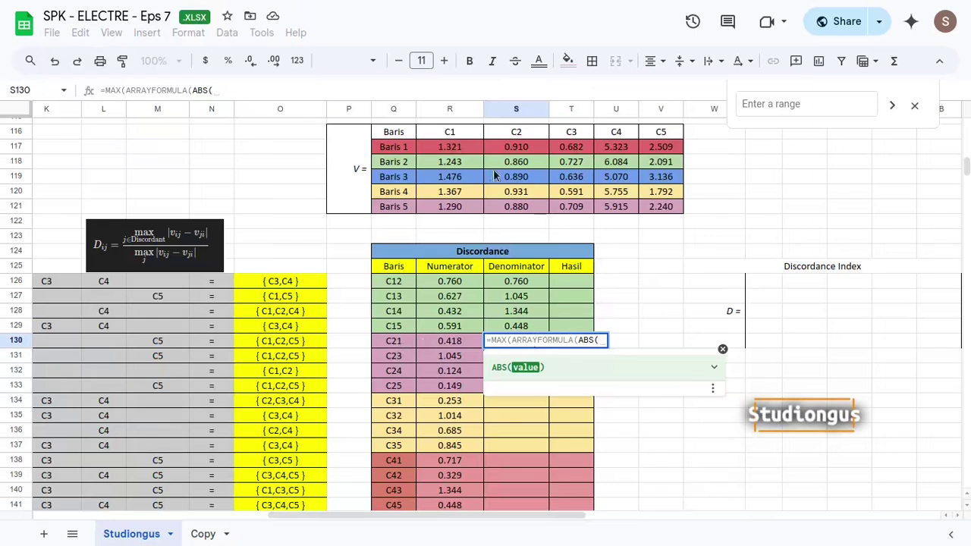
left_click_drag(458, 164, 662, 167)
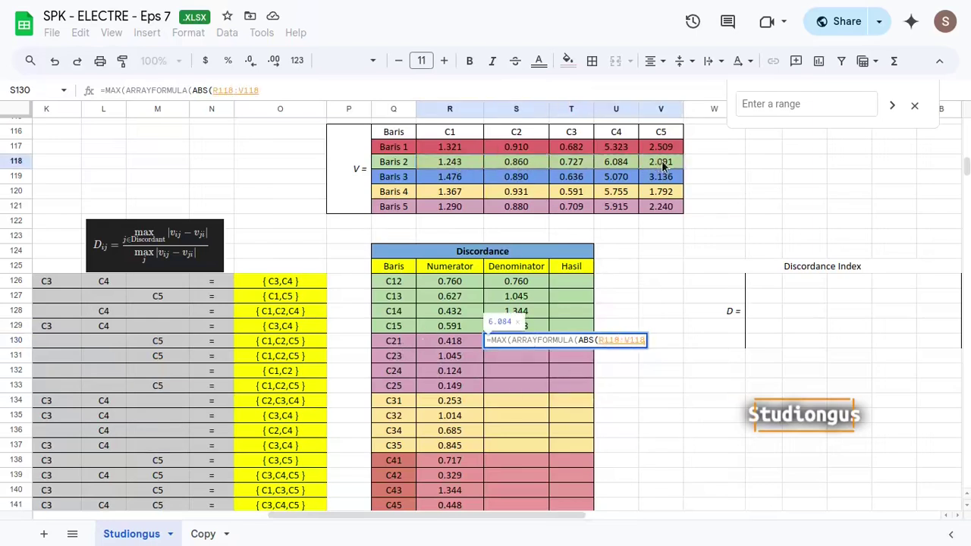
type("-")
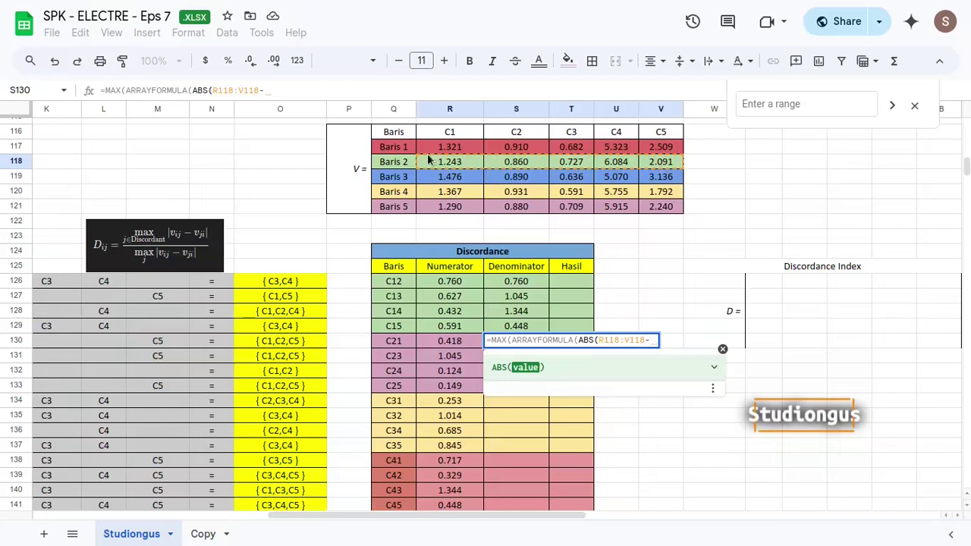
left_click_drag(464, 149, 650, 149)
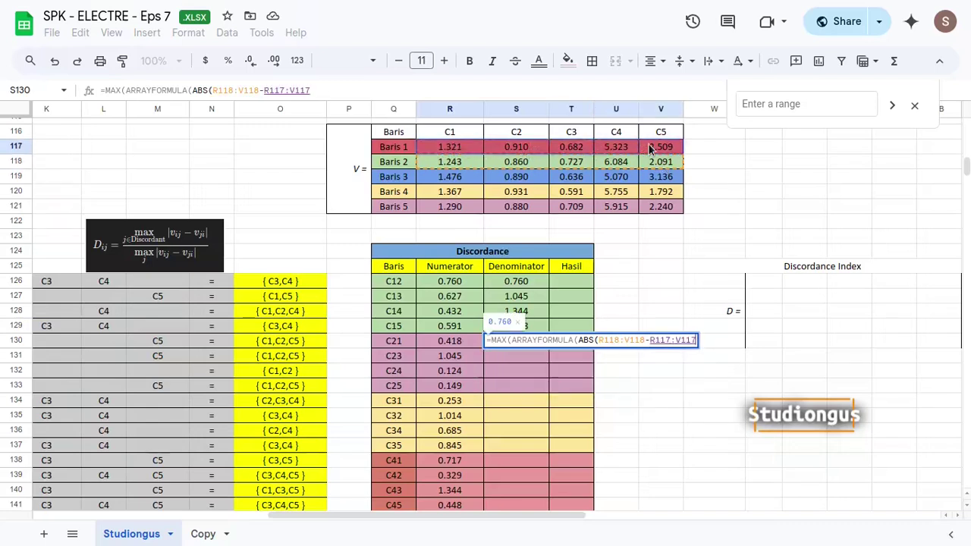
key("Return")
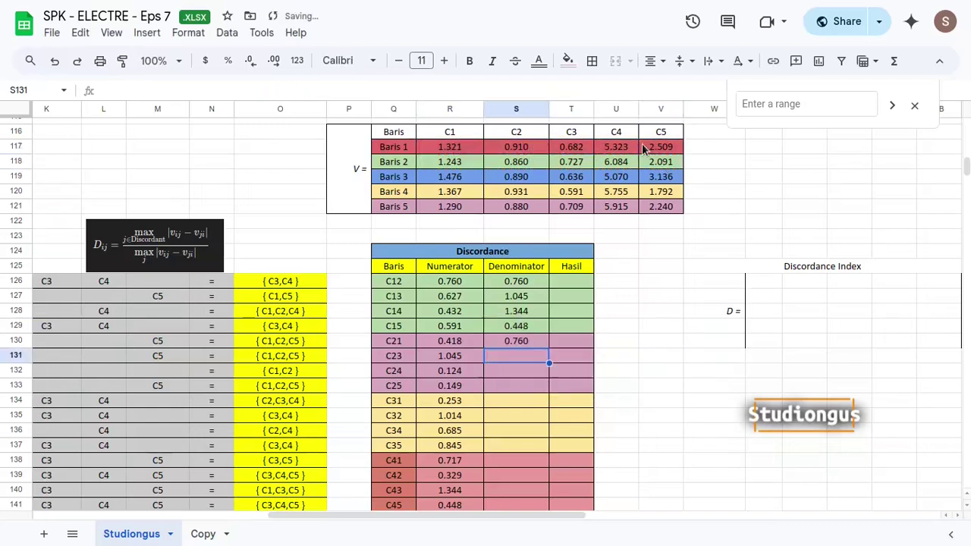
- Make the Baris 1 range absolute in the C12 denominator formula in S126, as $R$117:$V$117
double_click(545, 282)
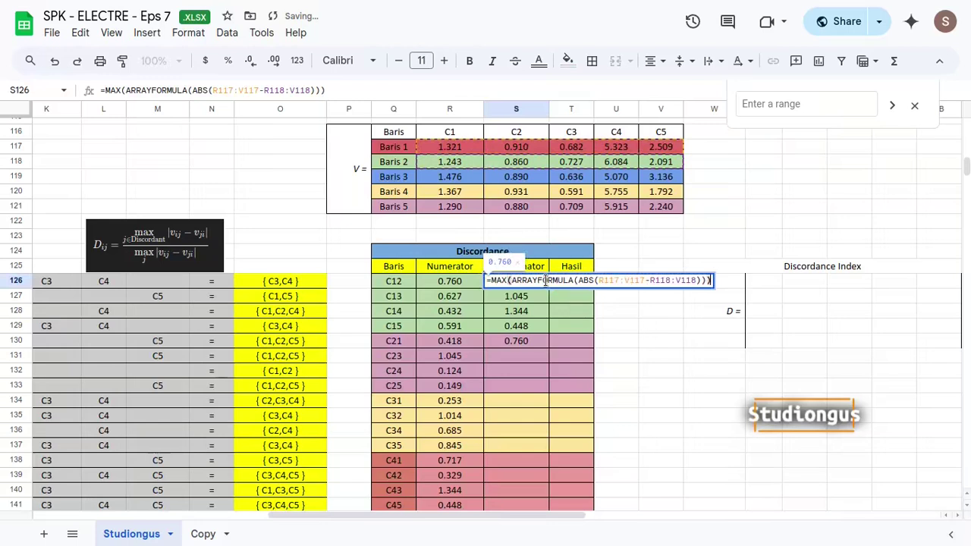
left_click(614, 280)
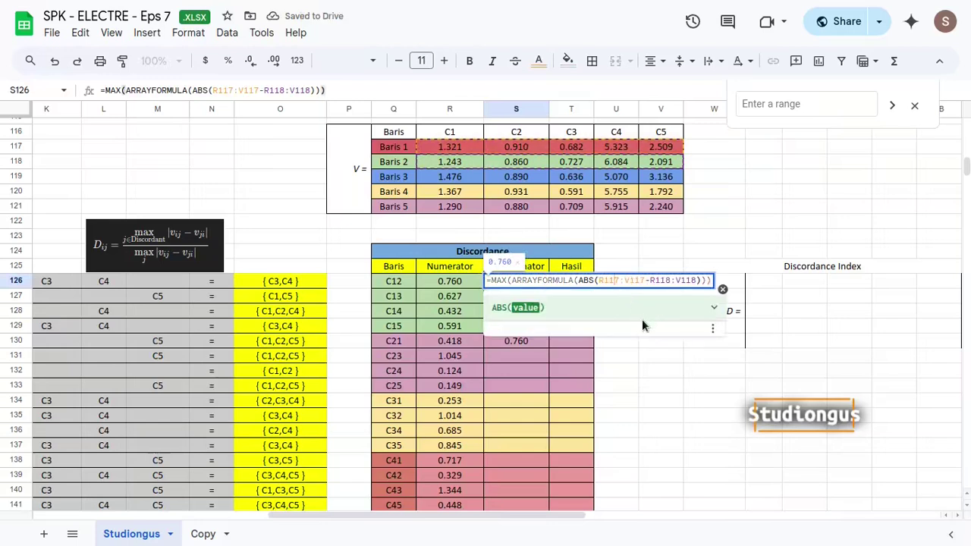
key("F4")
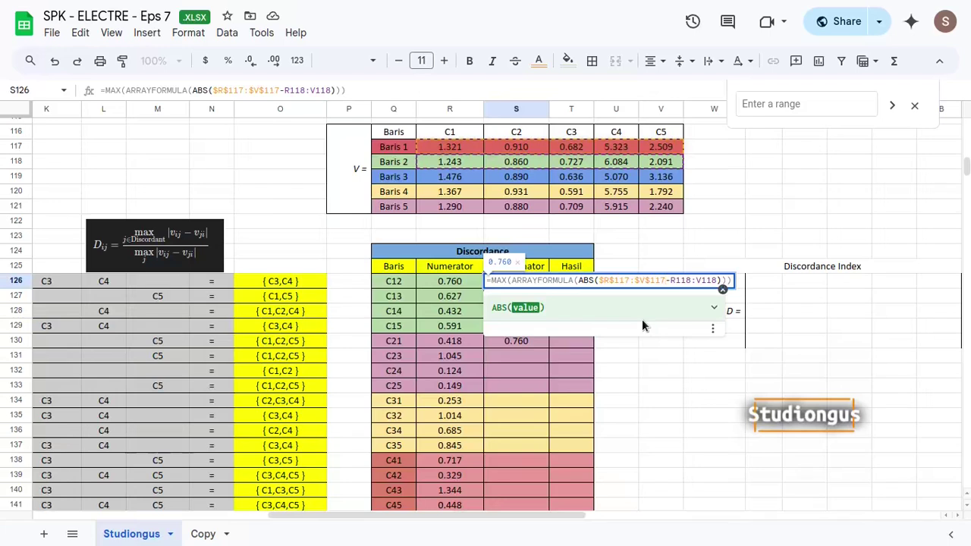
key("Return")
- Fill the C12 denominator formula with the locked Baris 1 range from S126 down through S129, and review the copied formulas
key("Up")
key("shift+Down")
key("shift+Down")
key("shift+Down")
key("ctrl+d")
key("Up")
key("Down")
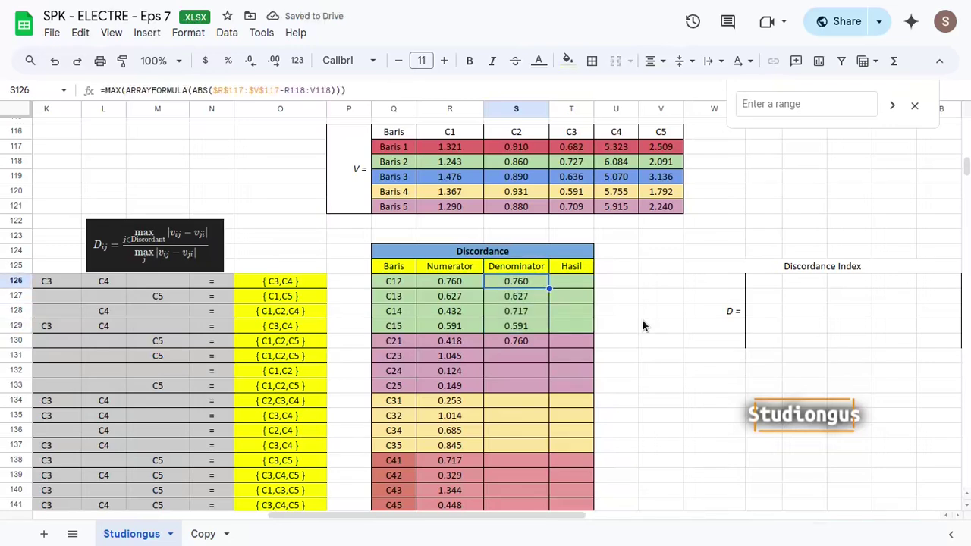
key("Down")
key("Down")
key("Down")
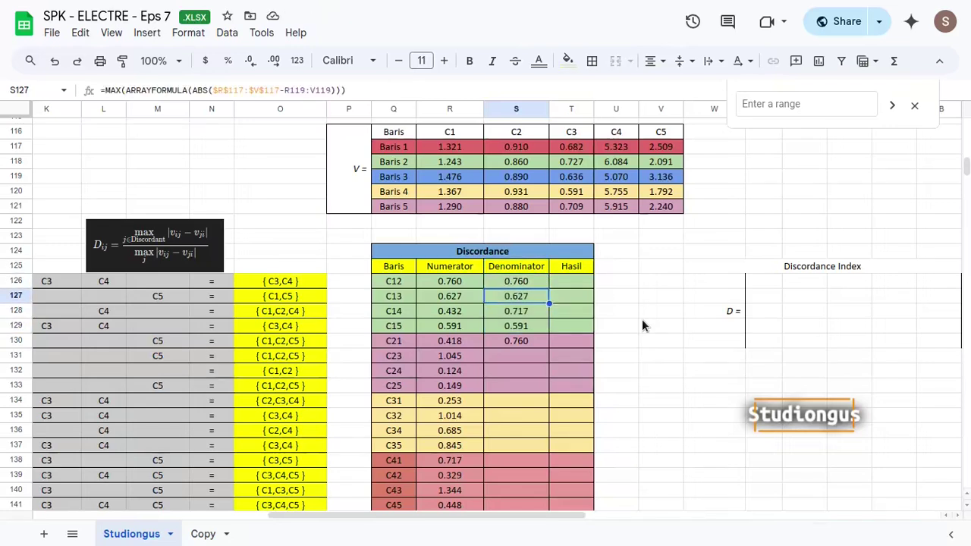
key("Down")
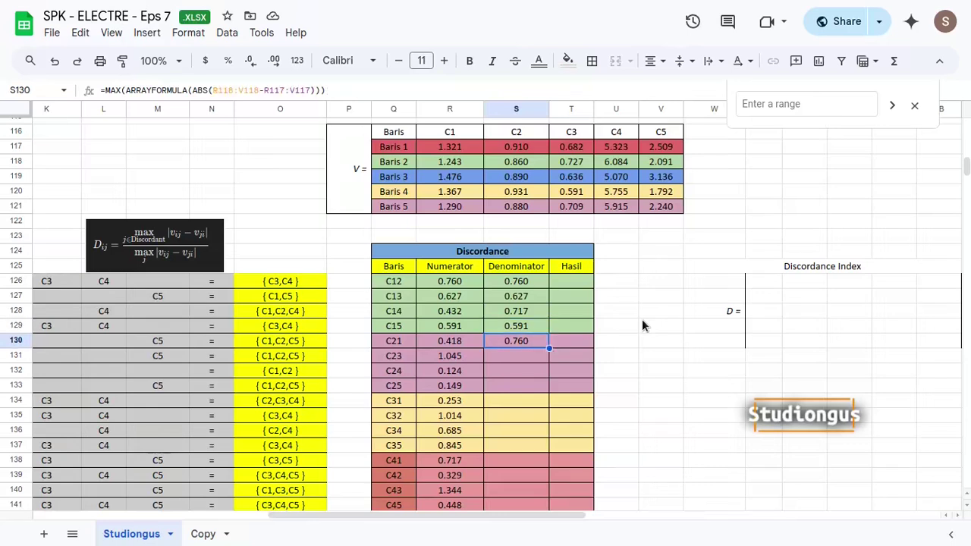
- Enter the C23 denominator formula in S131 with Baris 2 locked: =MAX(ARRAYFORMULA(ABS($R$118:$V$118-R119:V119)))
key("Down")
type("=")
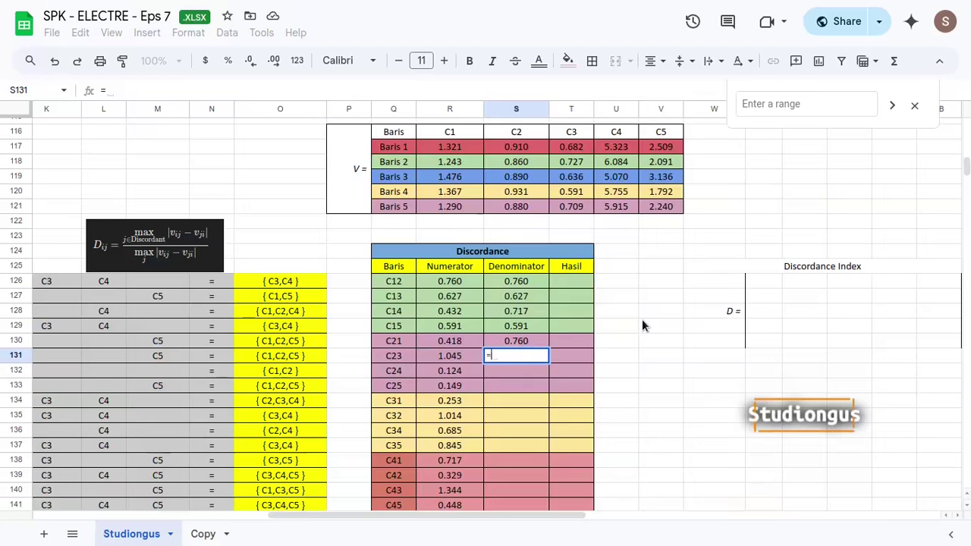
type("max")
key("Tab")
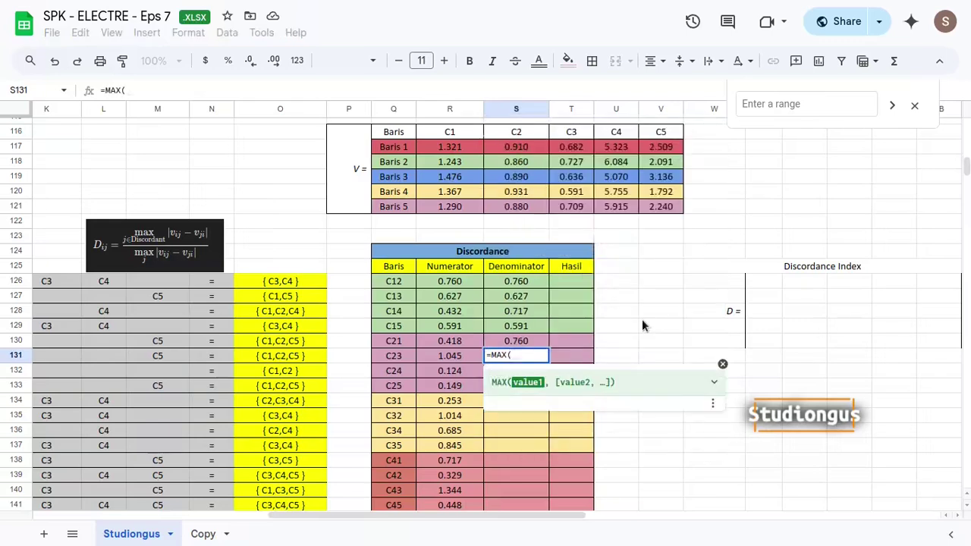
type("arr")
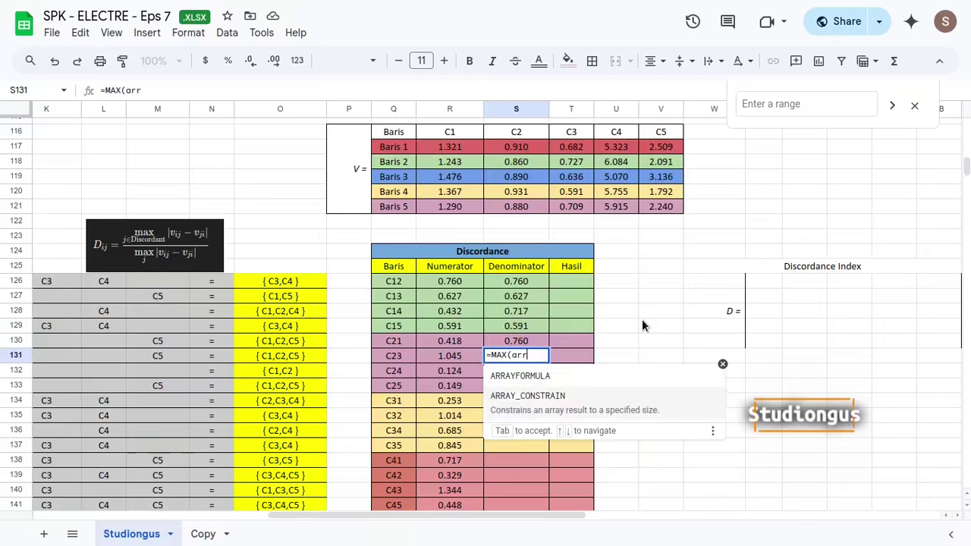
key("Tab")
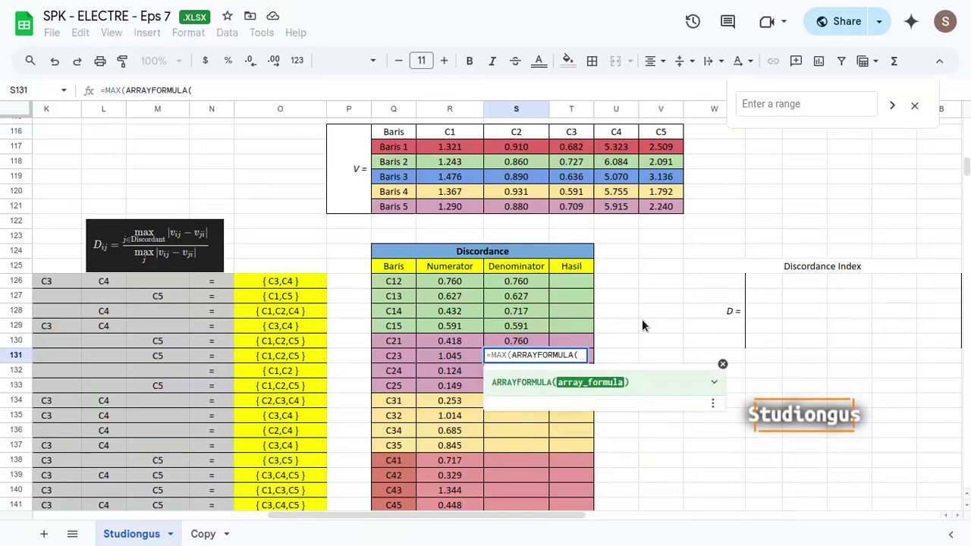
type("abs")
key("Tab")
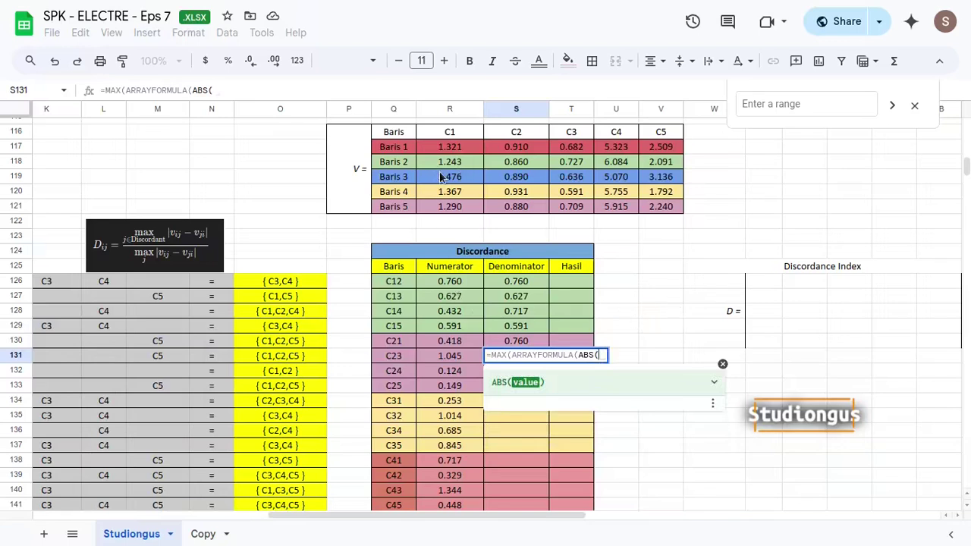
left_click_drag(463, 161, 662, 163)
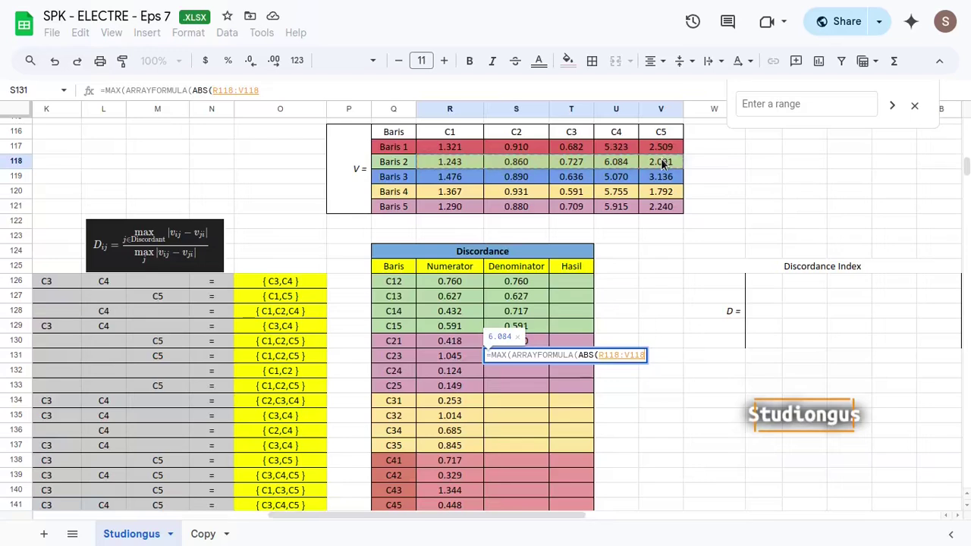
key("F4")
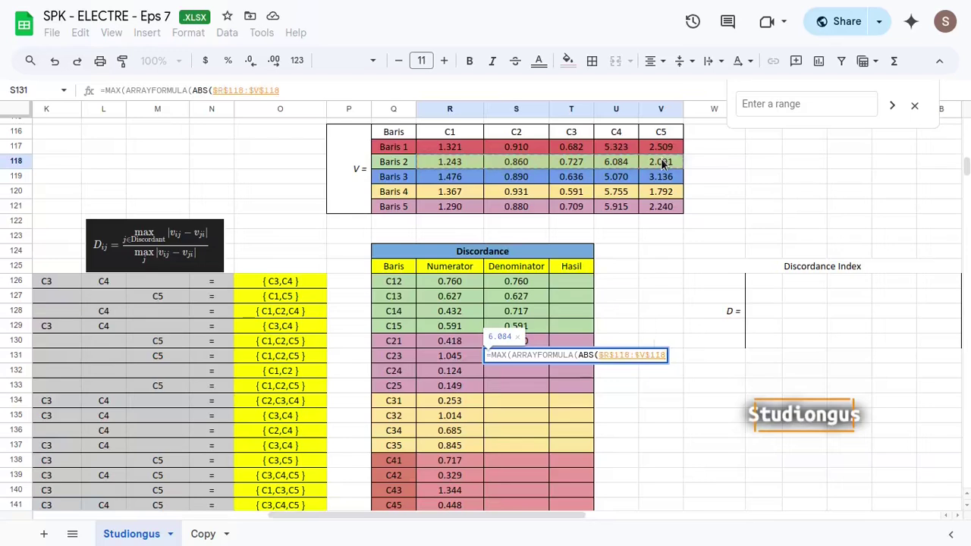
type("-")
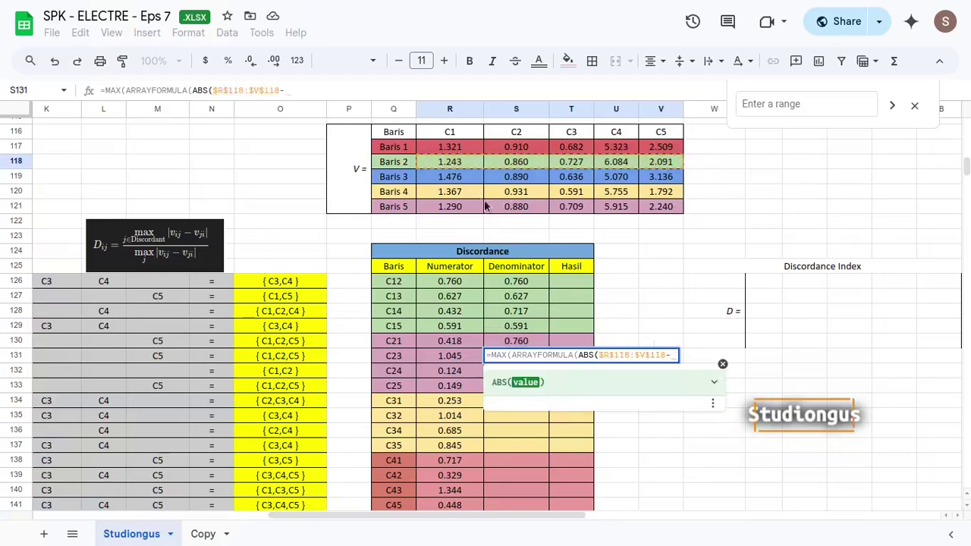
left_click_drag(460, 176, 654, 177)
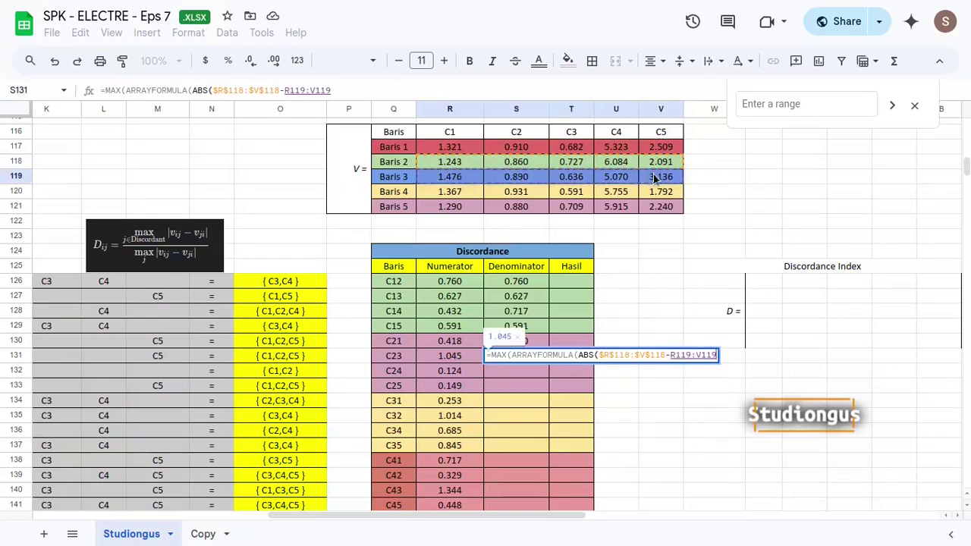
key("Return")
key("Up")
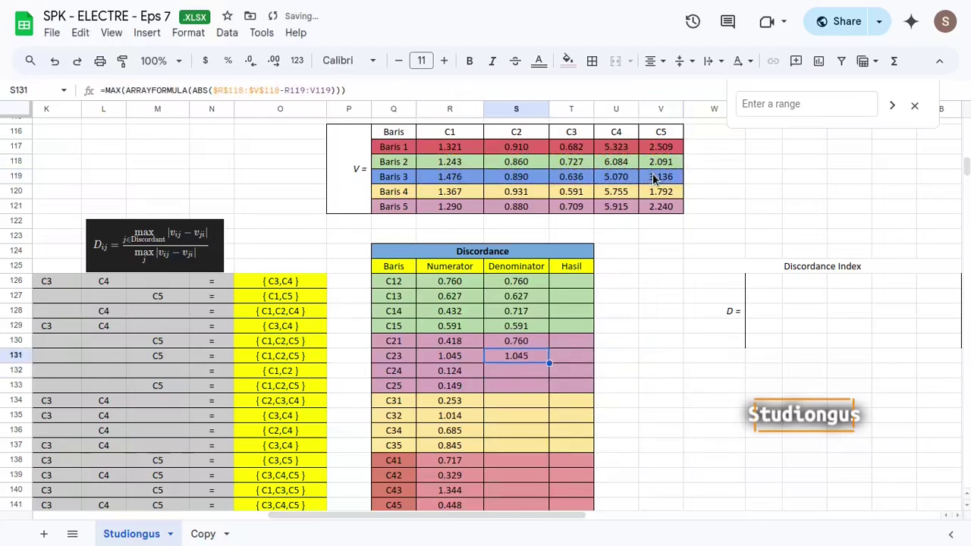
- Fill the C23 denominator formula from S131 down through S133 for C24 and C25, and check the copied formula in S132
key("shift+Down")
key("shift+Down")
key("ctrl+d")
key("Down")
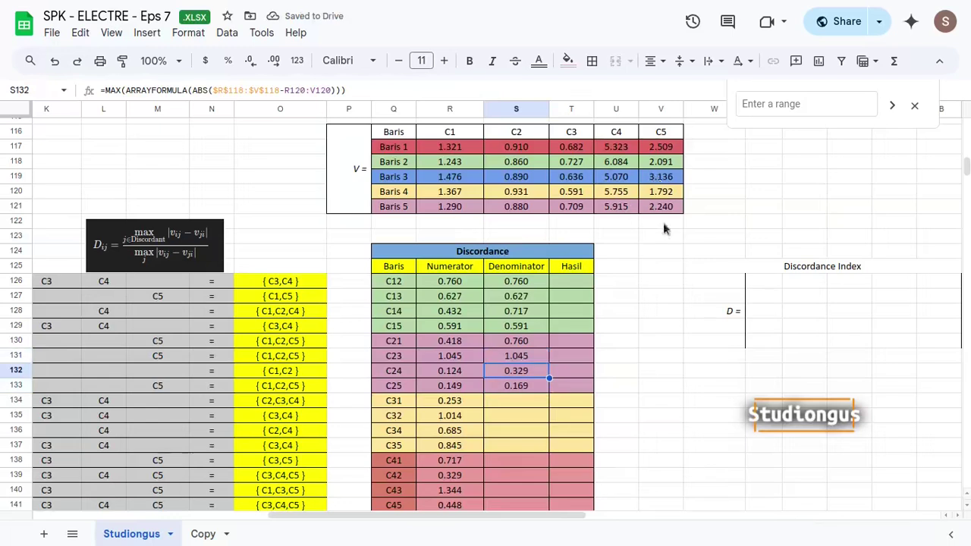
scroll(612, 319, "down", 1)
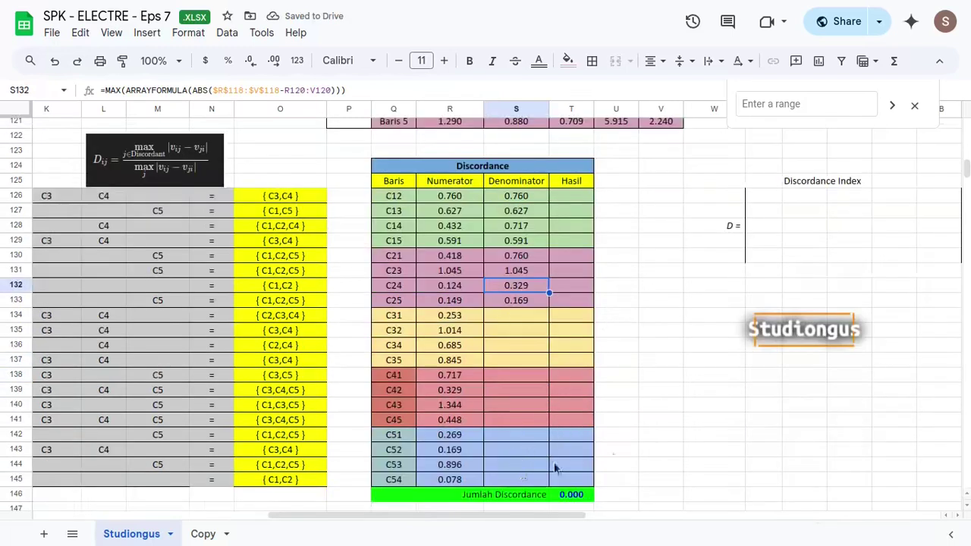
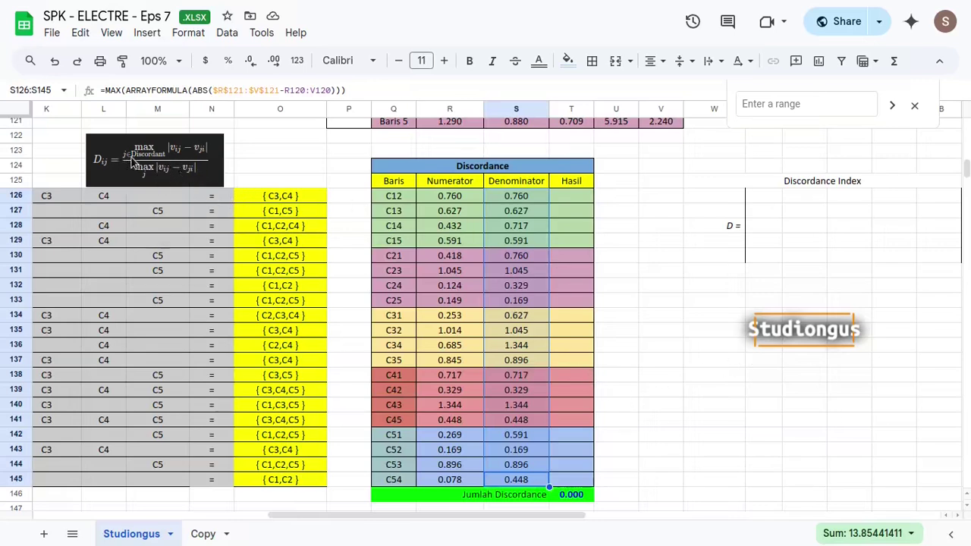
- Rename the Hasil column header in T125 of the Discordance table to D
left_click(581, 181)
type("D")
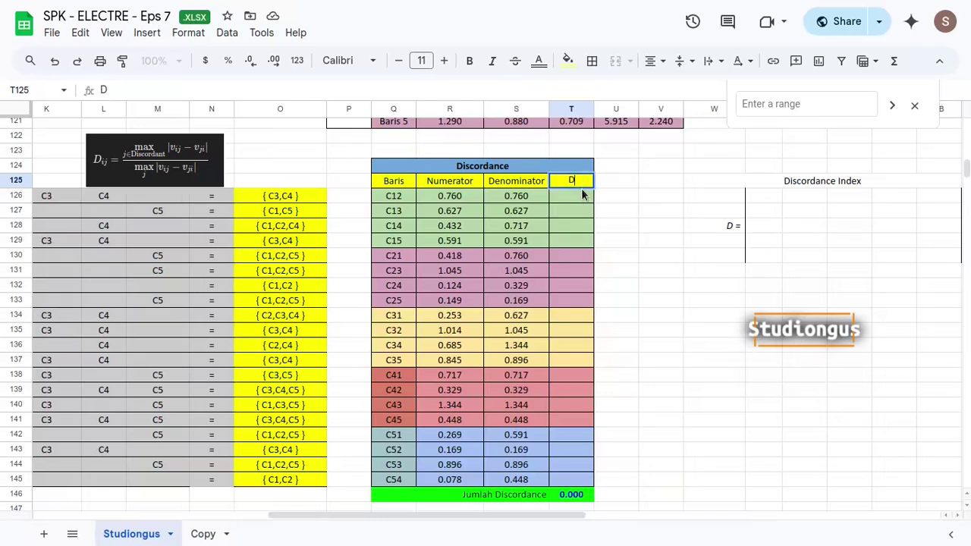
left_click(581, 196)
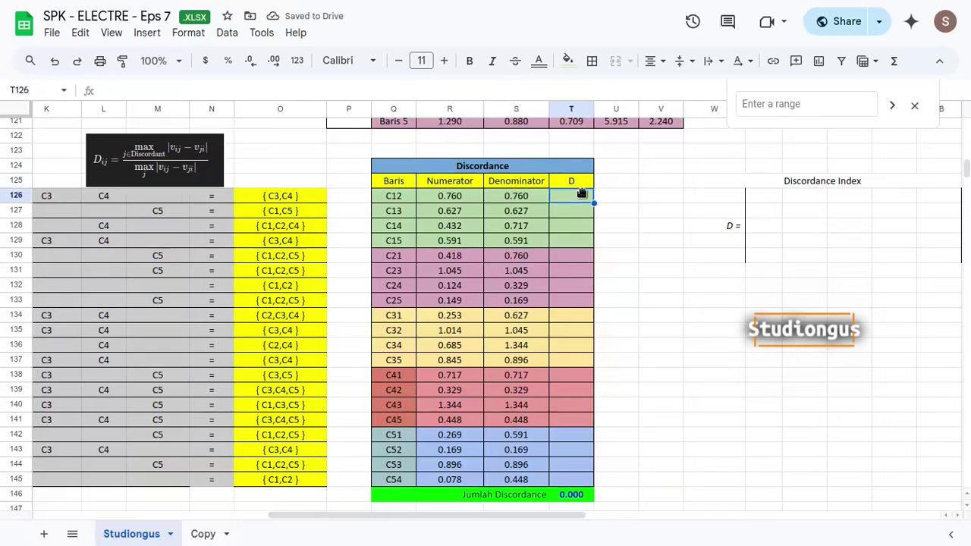
- Enter the C12 discordance value in T126 as numerator divided by denominator: =R126/S126
type("=")
left_click(458, 196)
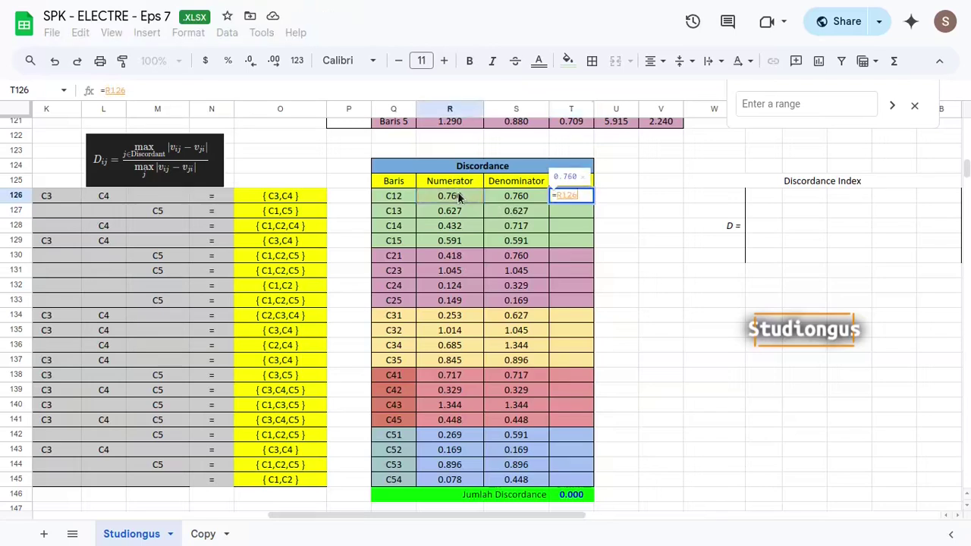
type("/")
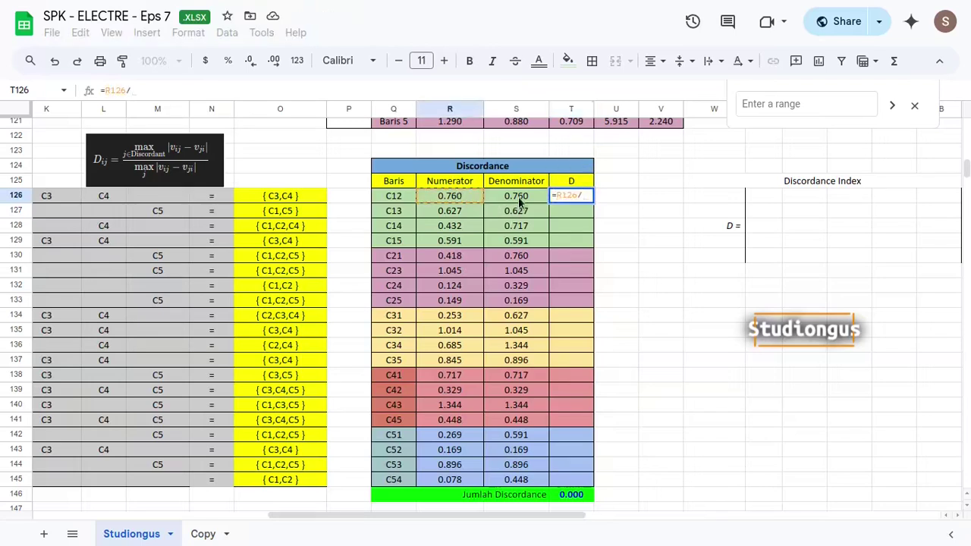
left_click(519, 199)
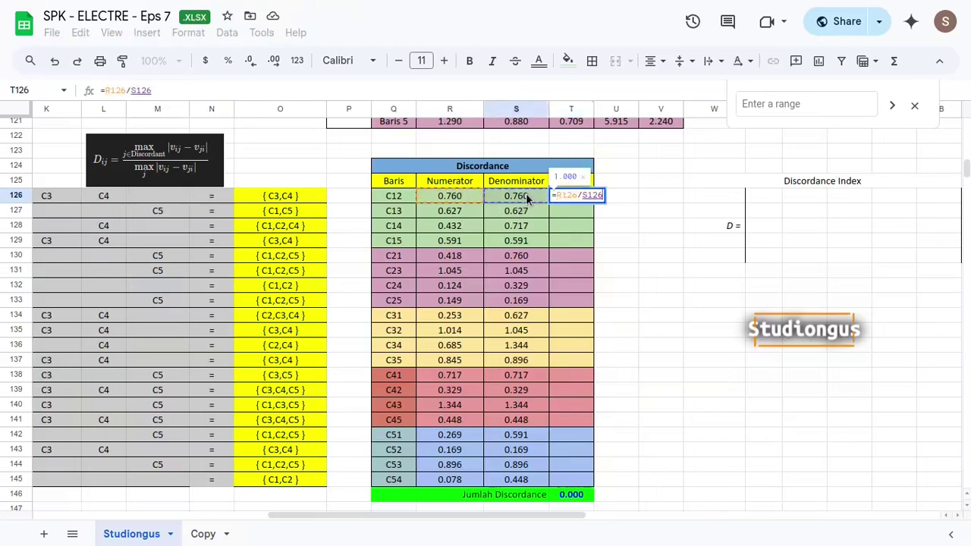
key("Return")
- Fill the D column formula from T126 down through T145, leaving out the Jumlah Discordance row
key("Up")
key("ctrl+shift+Down")
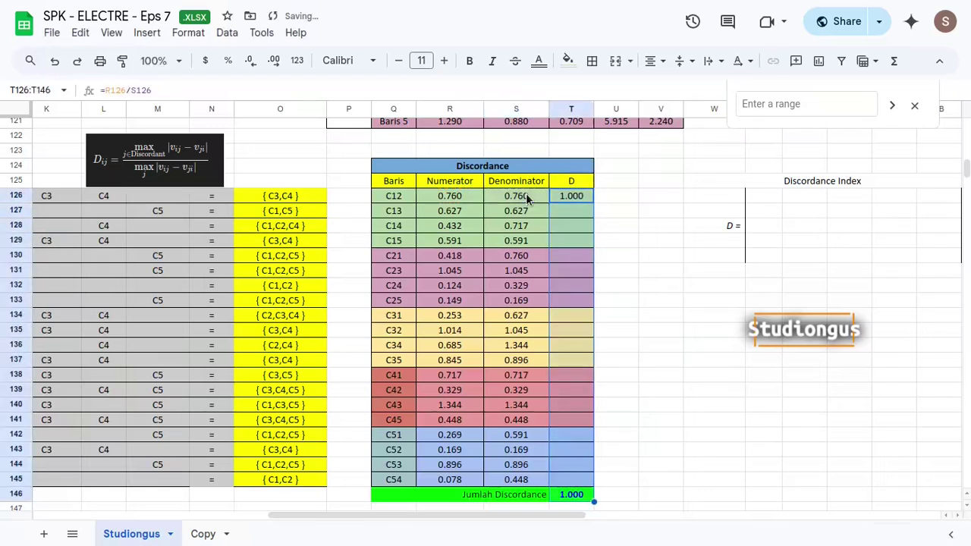
key("shift+Up")
key("ctrl+d")
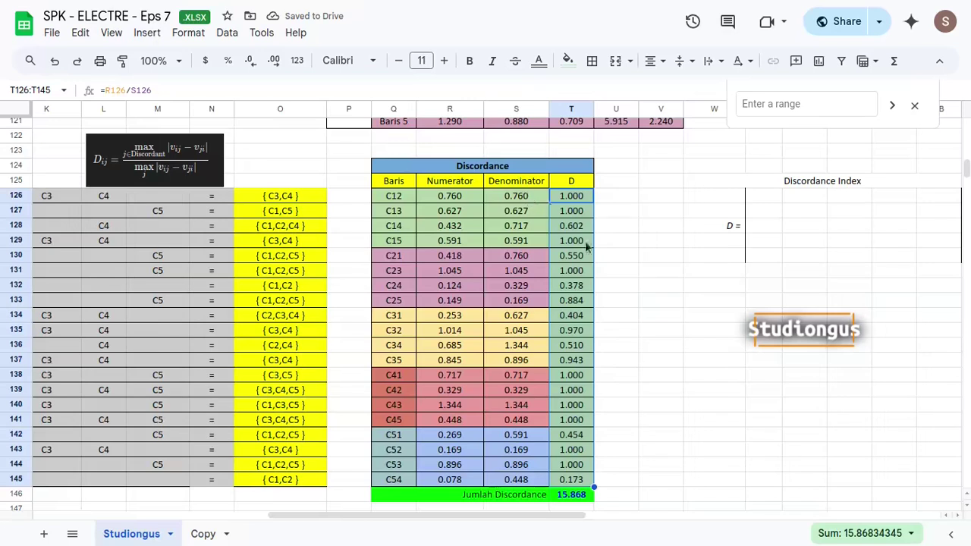
- Clear the Jumlah Discordance total in T146 and re-enter it as the sum of the D column: =SUM(T126:T145)
scroll(585, 427, "down", 2)
left_click(577, 400)
left_click(577, 408)
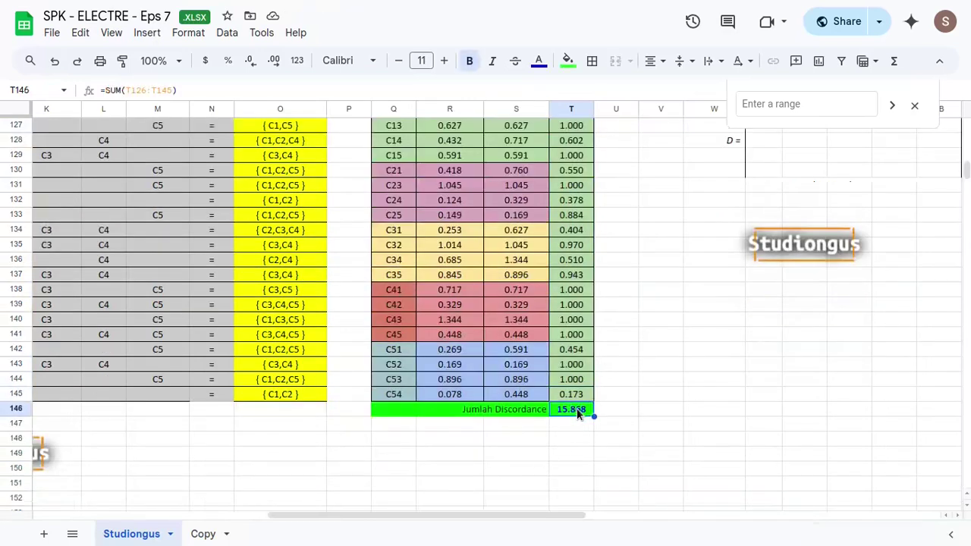
key("Delete")
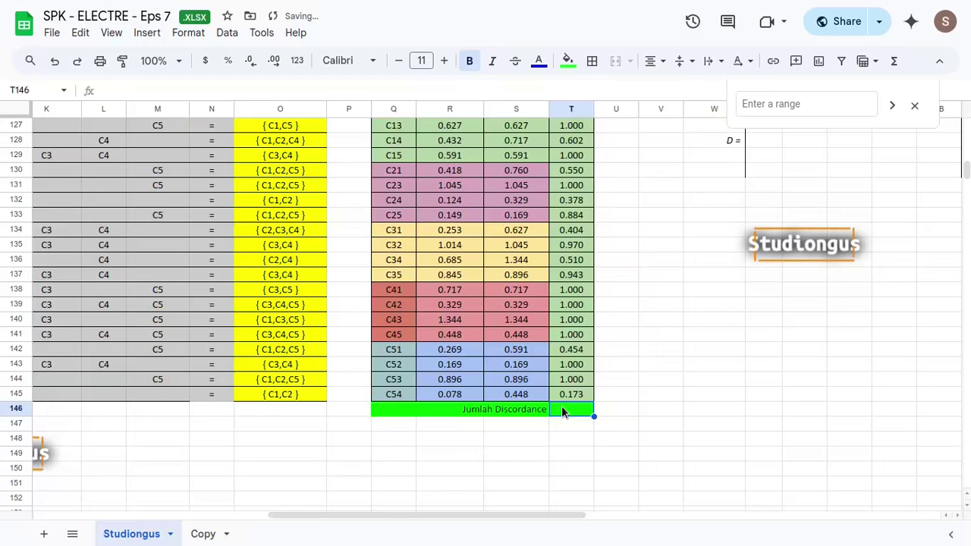
type("=sum")
key("Tab")
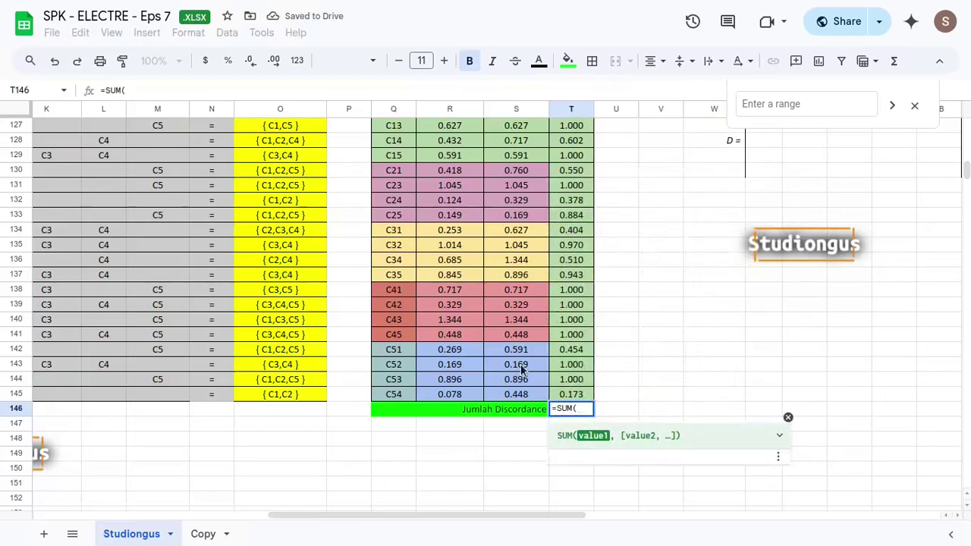
key("Up")
key("ctrl+shift+Up")
key("shift+Down")
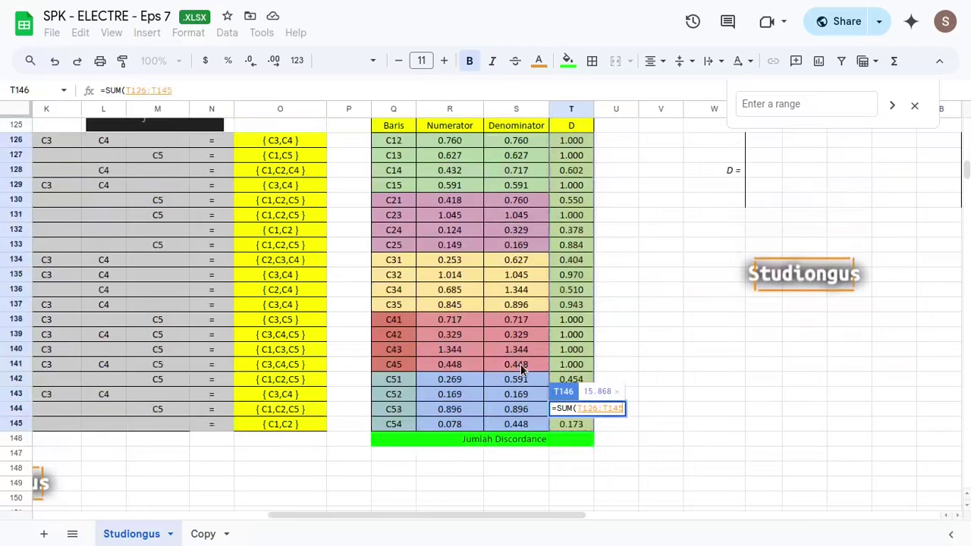
key("Return")
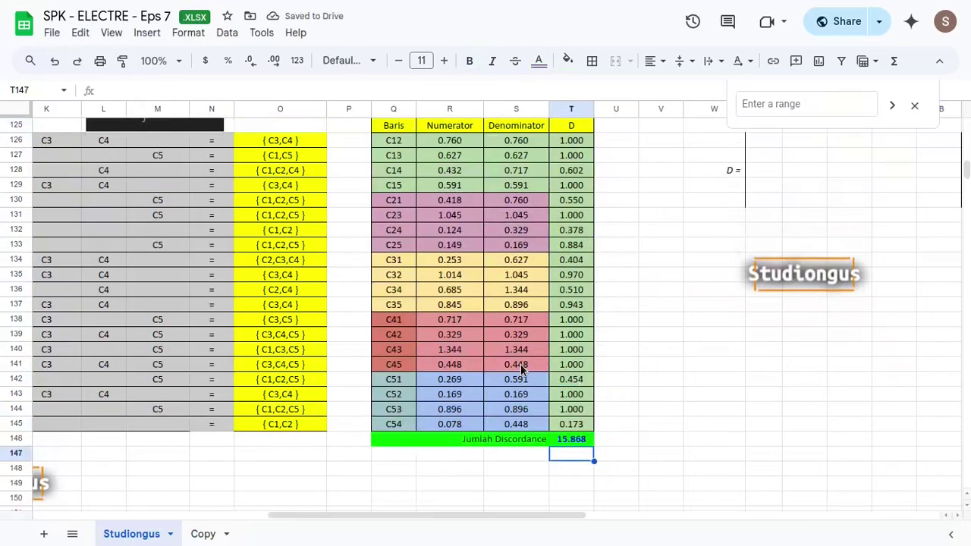
- Review the Discordance table and compare the layout of its empty index matrix with the filled concordance index
scroll(566, 348, "up", 2)
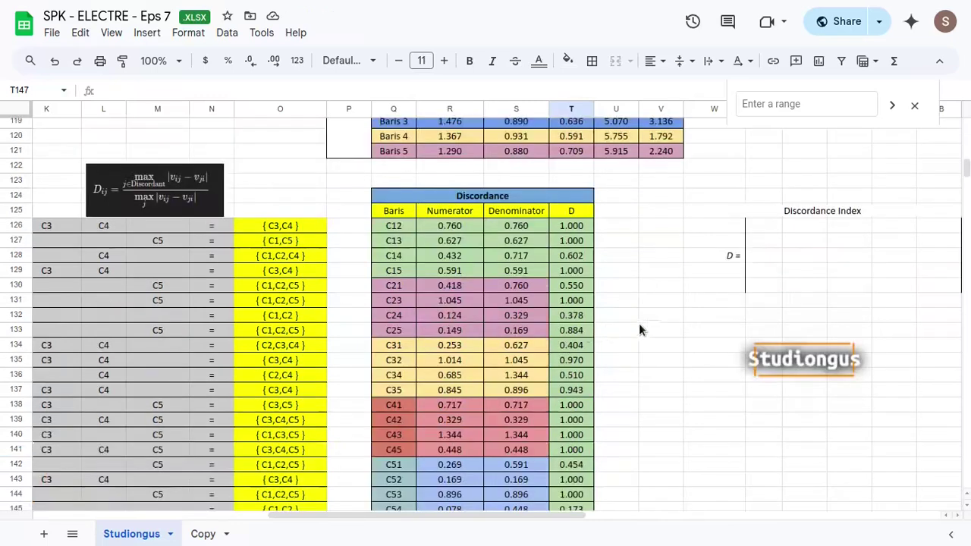
left_click(967, 506)
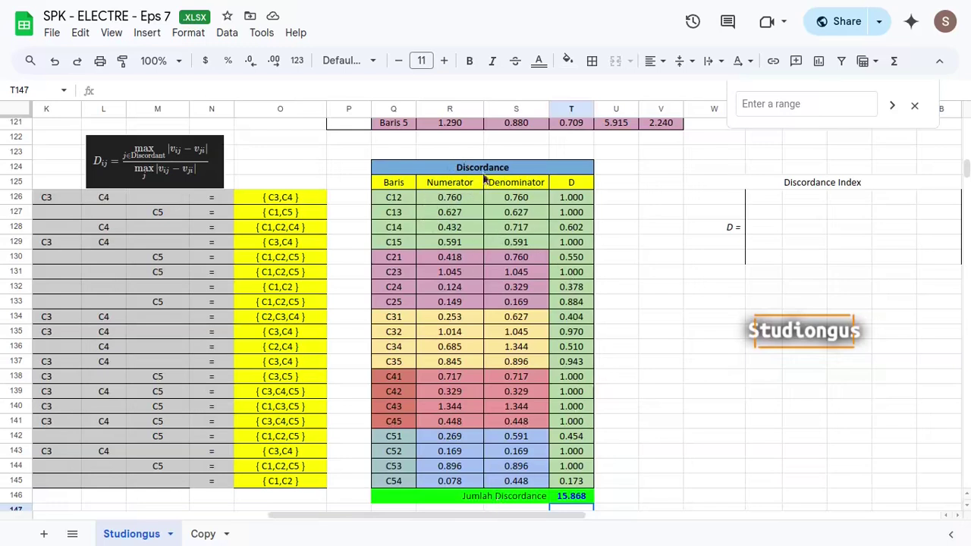
left_click_drag(405, 171, 573, 484)
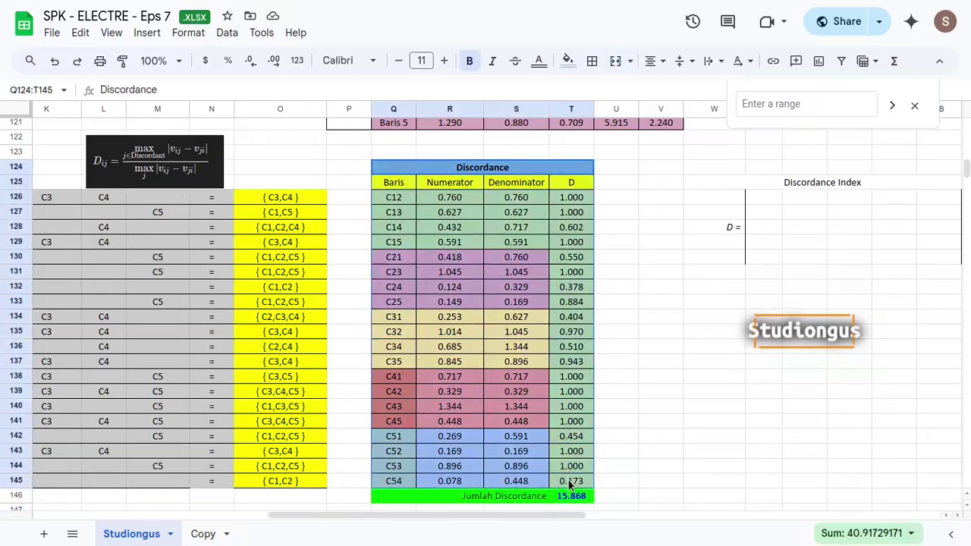
scroll(675, 257, "right", 2)
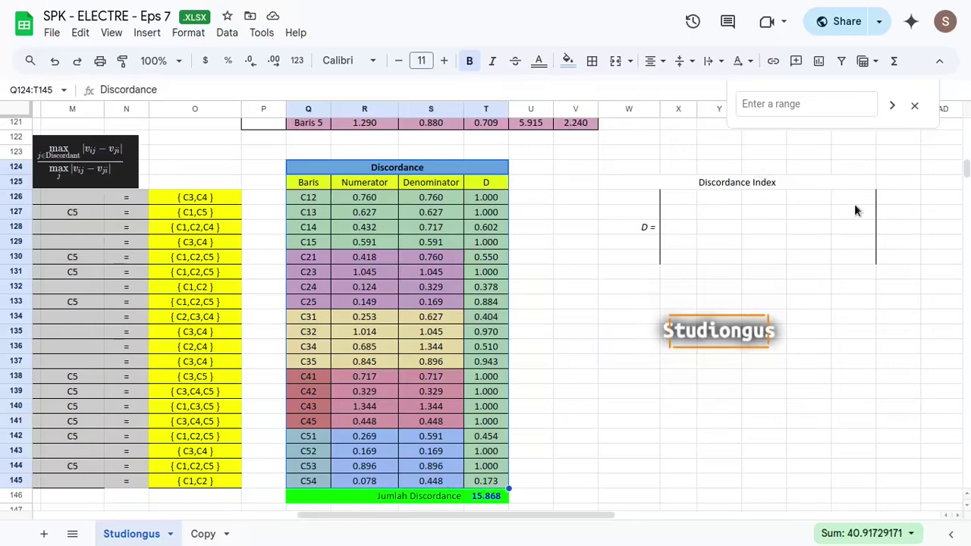
left_click(681, 198)
scroll(754, 258, "up", 4)
scroll(759, 258, "up", 7)
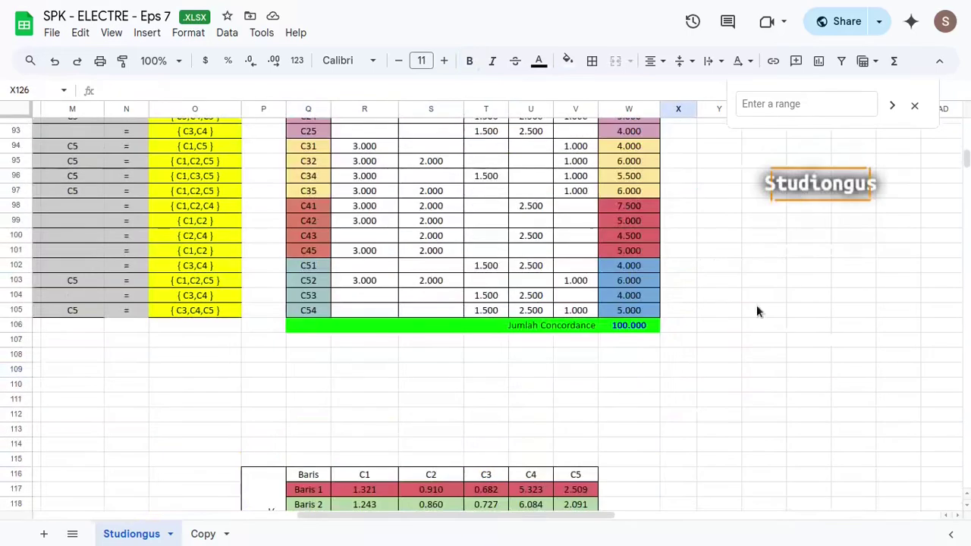
scroll(756, 307, "up", 4)
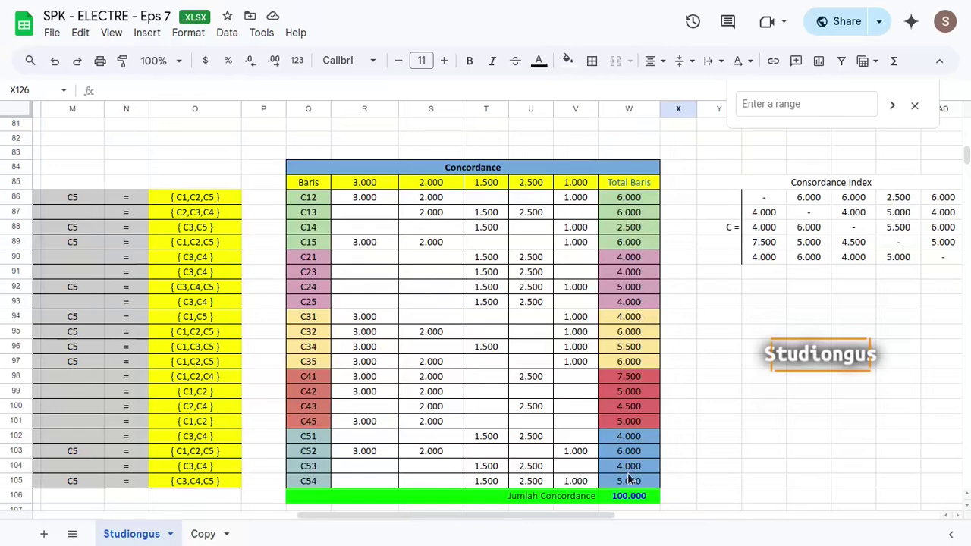
scroll(660, 379, "down", 12)
scroll(664, 372, "down", 2)
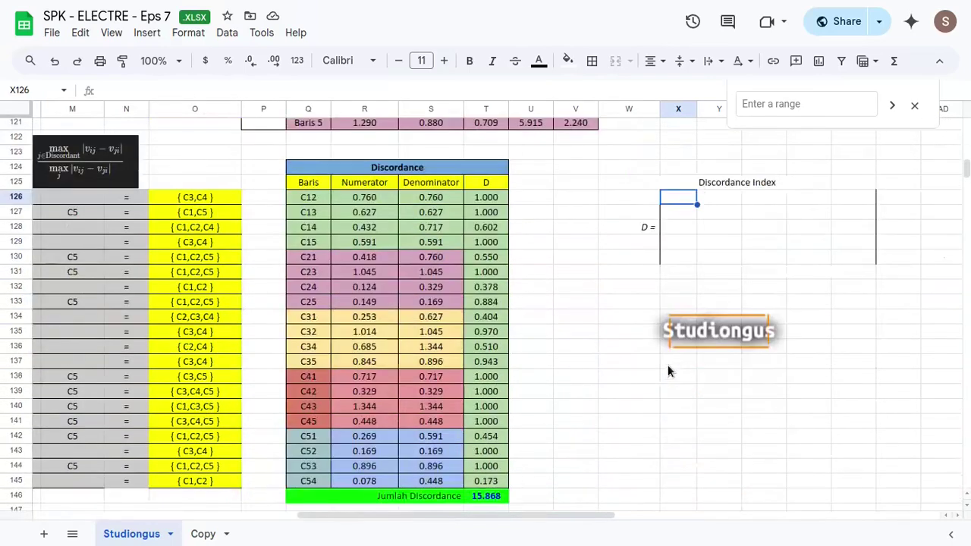
- Enter a dash in each diagonal cell of the Discordance Index matrix, from X126 through Y127, Z128 and AA129 to AB130
type("-")
key("Return")
type("-")
key("Escape")
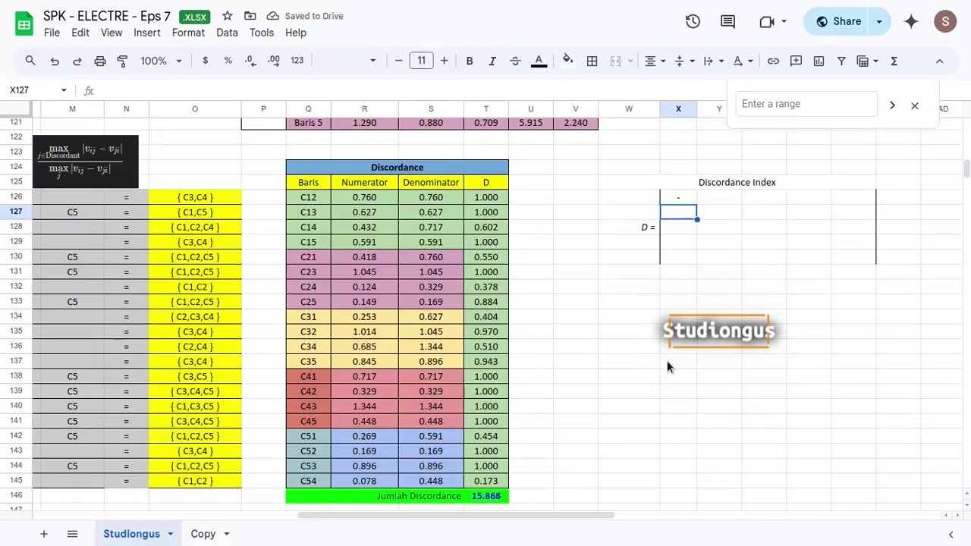
key("Down")
key("Right")
key("Up")
type("-")
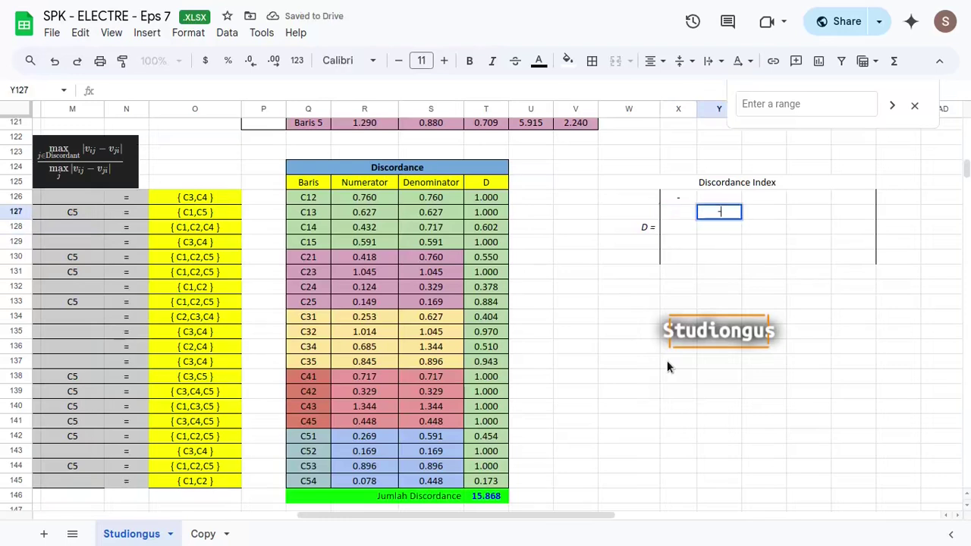
key("Return")
key("Right")
type("-")
key("Return")
key("Right")
type("-")
key("Return")
key("Right")
type("-")
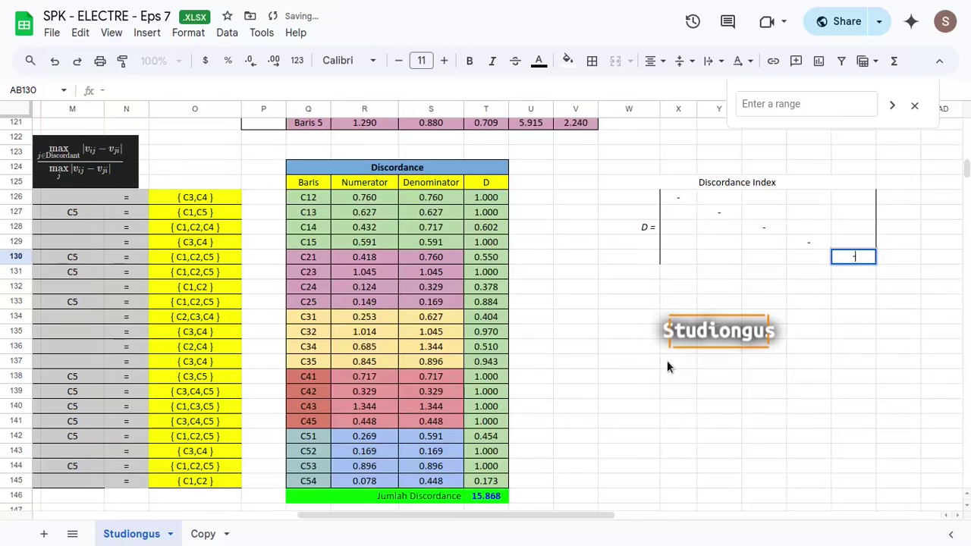
- Finish the dash in AB130 and begin a formula in Y126, the first row of the Discordance Index matrix
key("Return")
key("Up")
key("Up")
key("Up")
key("Up")
key("Up")
key("Left")
key("Left")
key("Left")
key("Left")
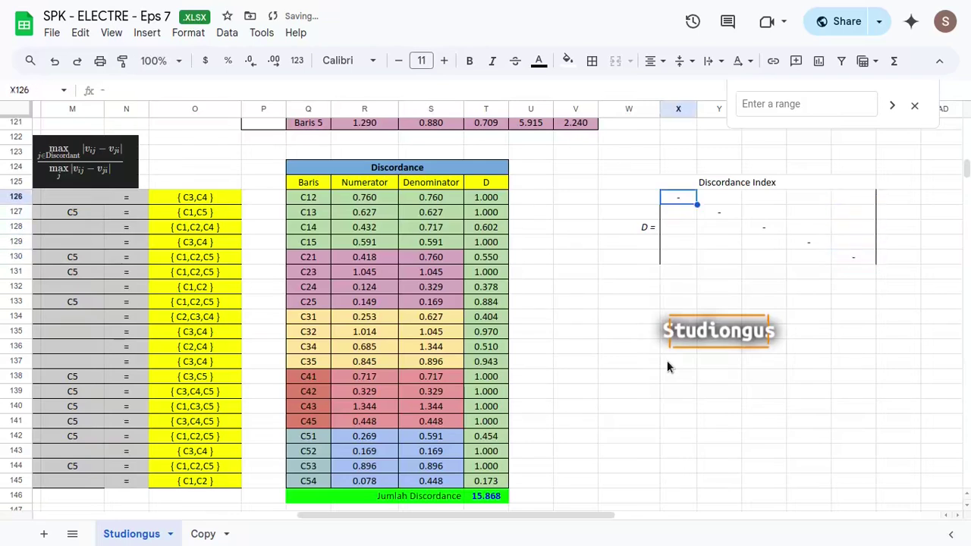
key("Right")
type("=")
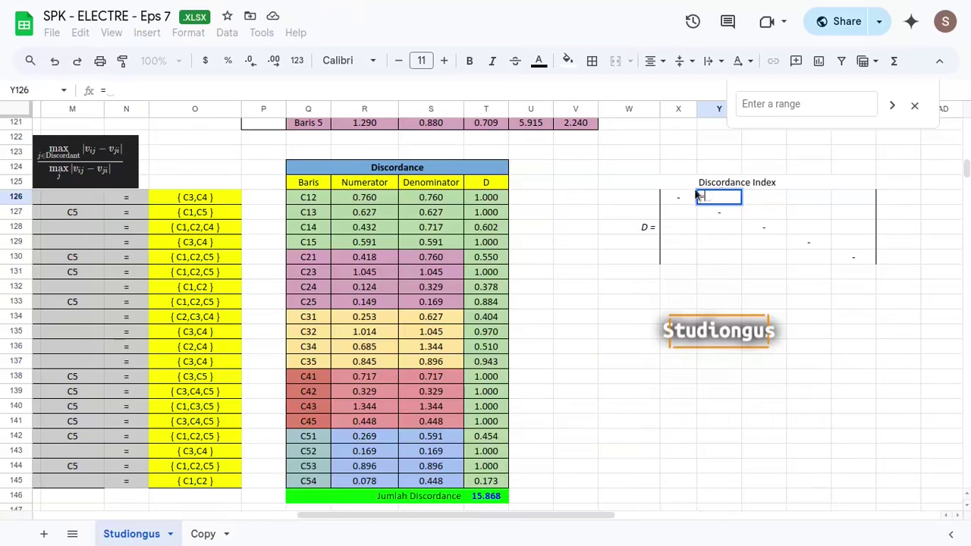
left_click(497, 198)
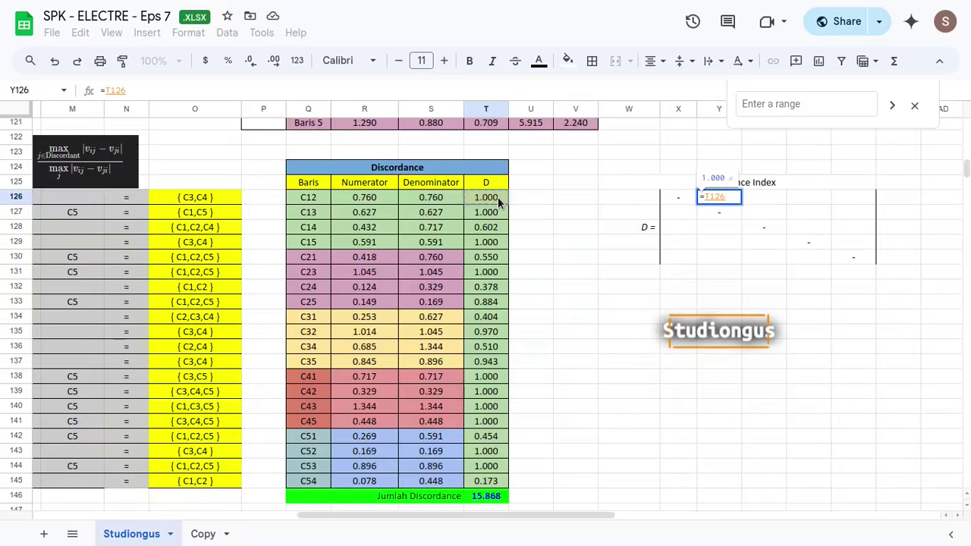
key("BackSpace")
key("BackSpace")
key("BackSpace")
key("BackSpace")
- Complete the Y126 formula as =TRANSPOSE(T126:T129) to fill the first row with the C12 to C15 discordance values
type("transp")
key("Tab")
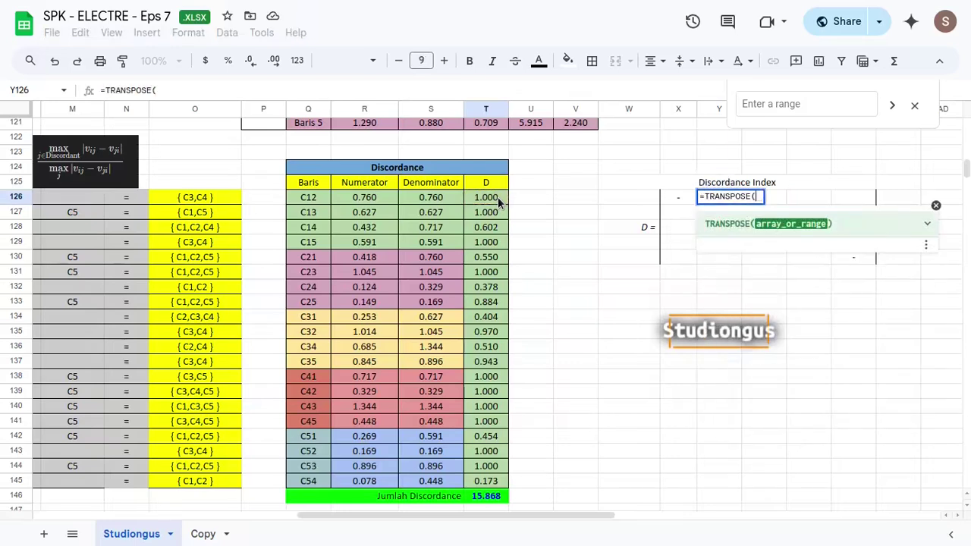
left_click_drag(499, 198, 499, 242)
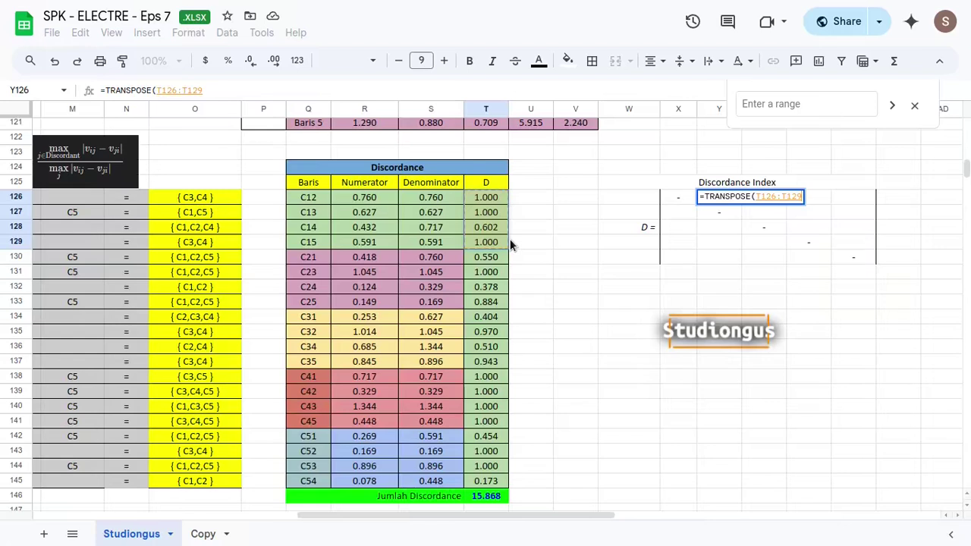
key("Return")
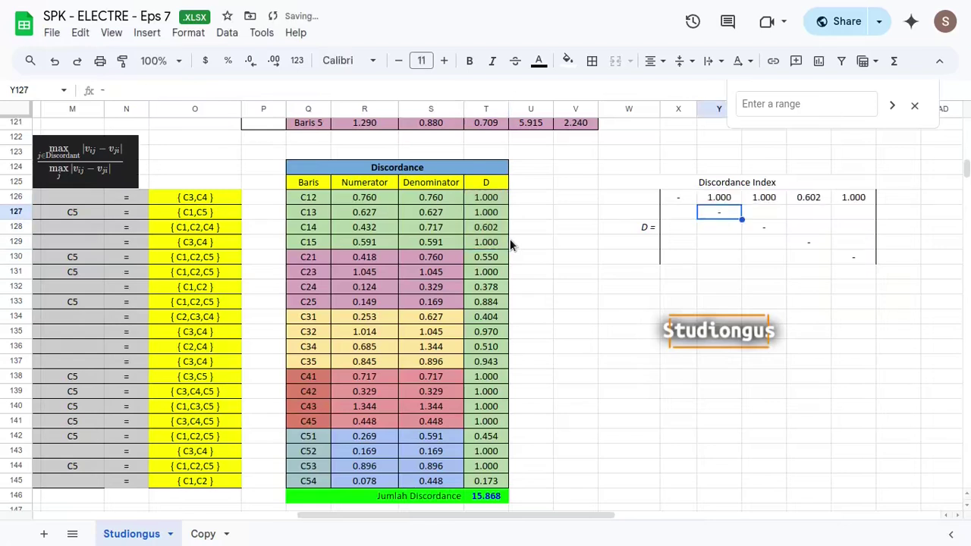
- Fill the second Discordance Index row by entering =T130 in X127 and =TRANSPOSE(T131:T133) in Z127
key("Left")
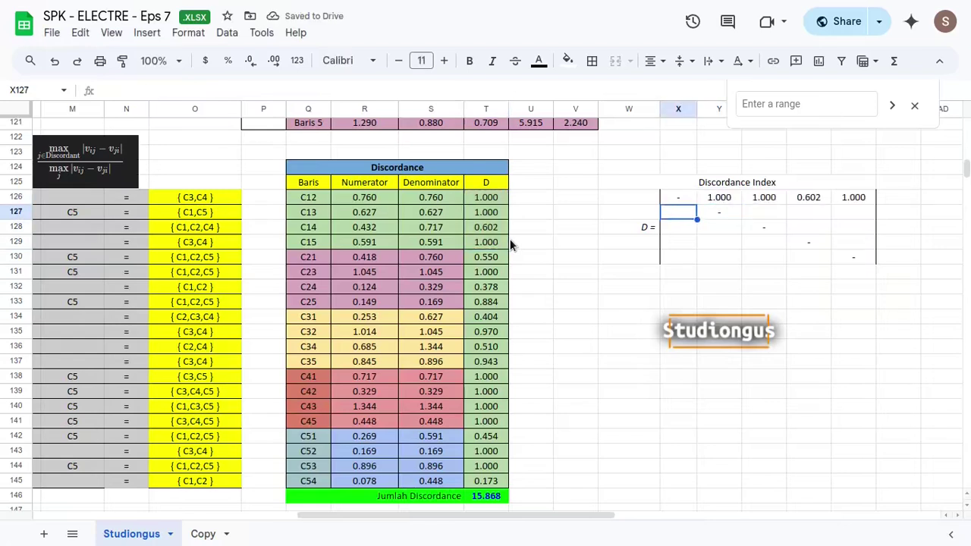
type("=")
left_click(489, 258)
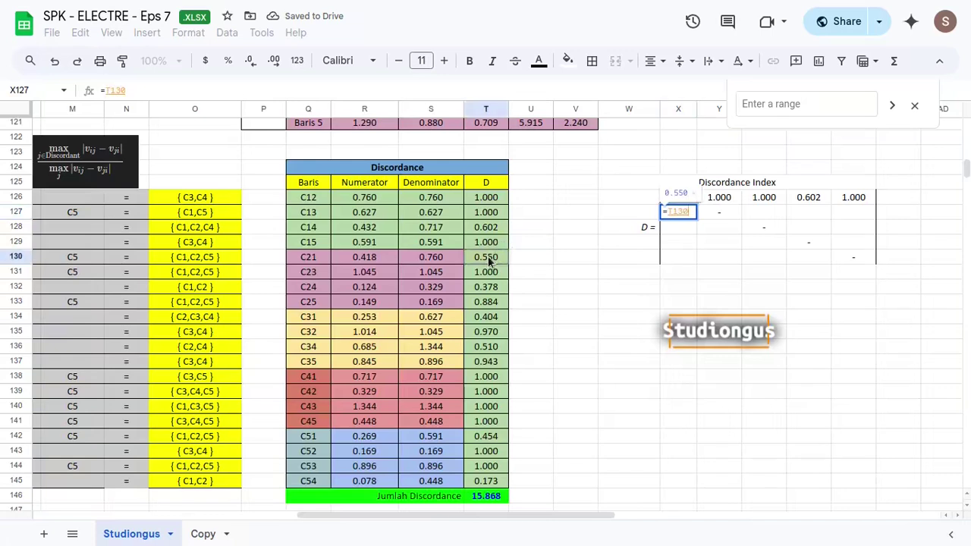
key("Return")
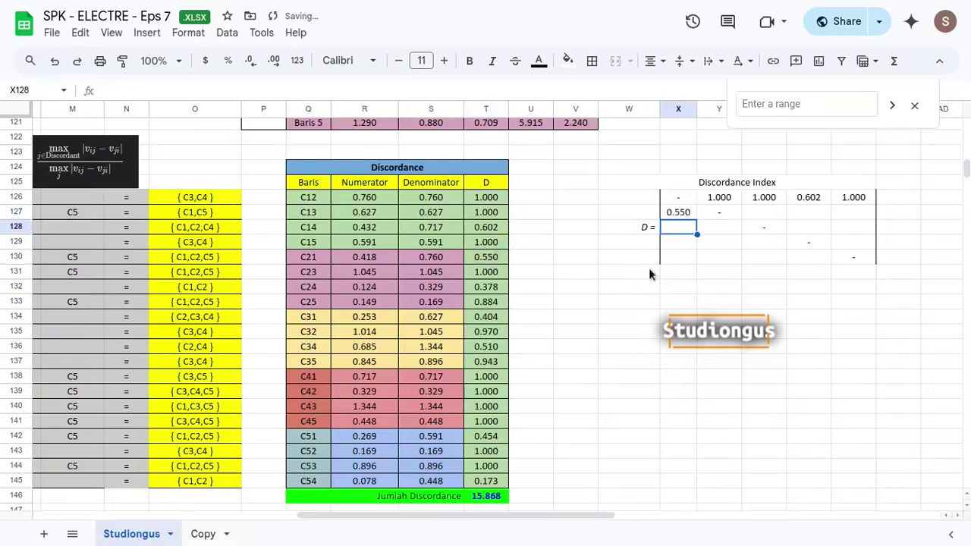
left_click(772, 214)
type("=TRANSPOSE(")
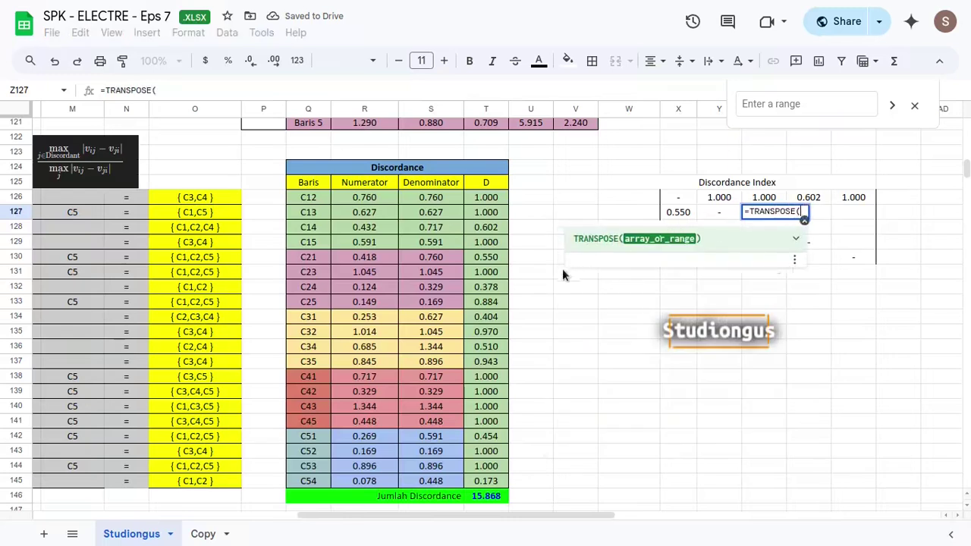
left_click(491, 276)
left_click_drag(491, 280, 491, 303)
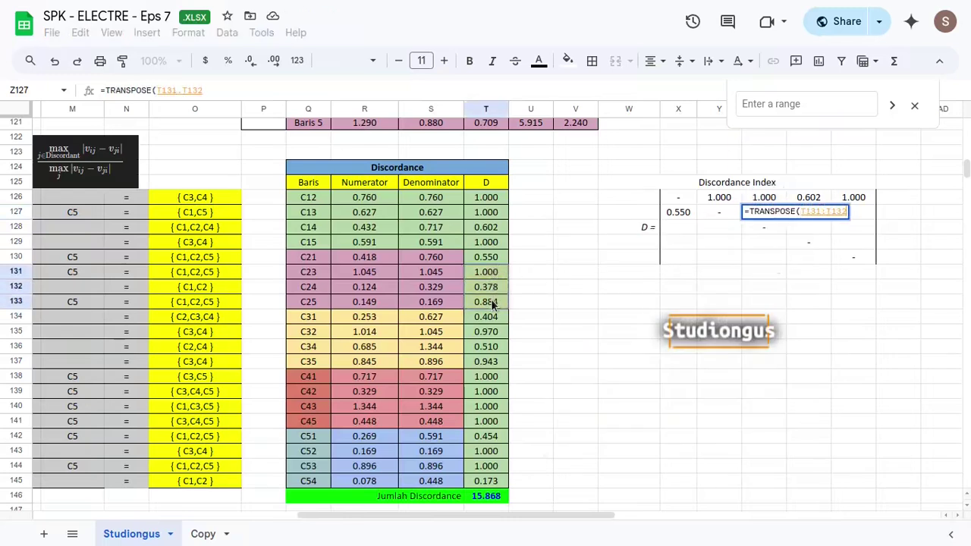
key("Return")
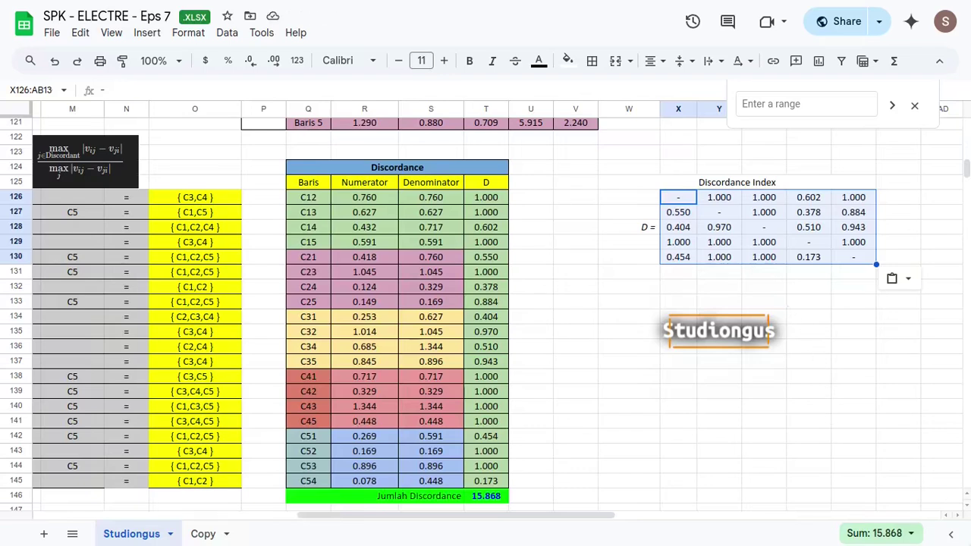
- Link C151, the first cell of the blue C matrix, to the concordance index matrix with =Z86
scroll(529, 341, "left", 10)
scroll(390, 305, "down", 7)
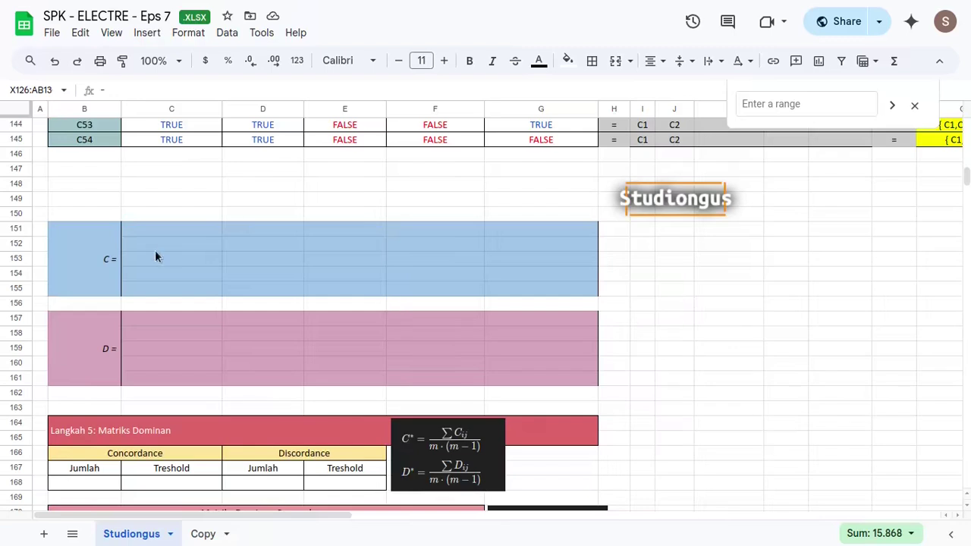
left_click(168, 232)
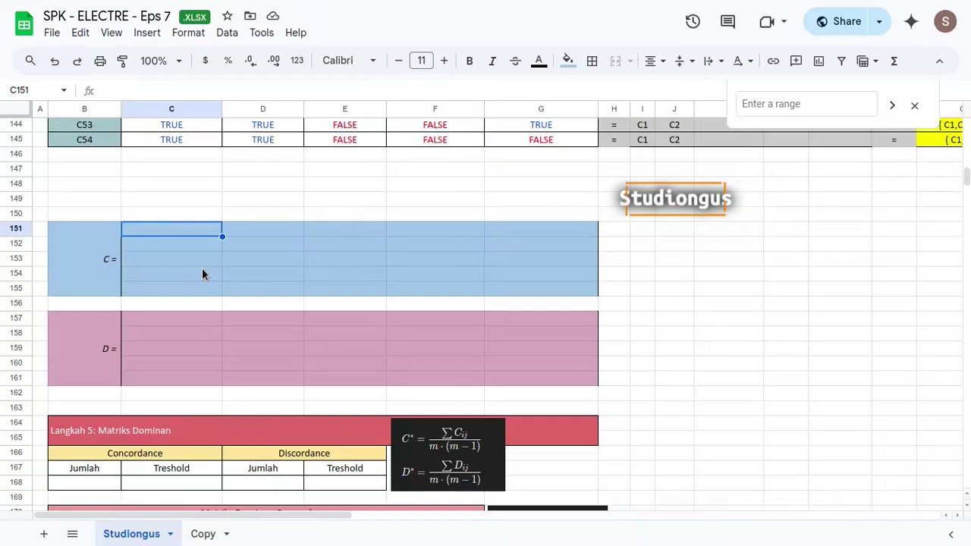
type("=")
scroll(569, 350, "up", 6)
scroll(705, 333, "up", 4)
scroll(708, 326, "right", 10)
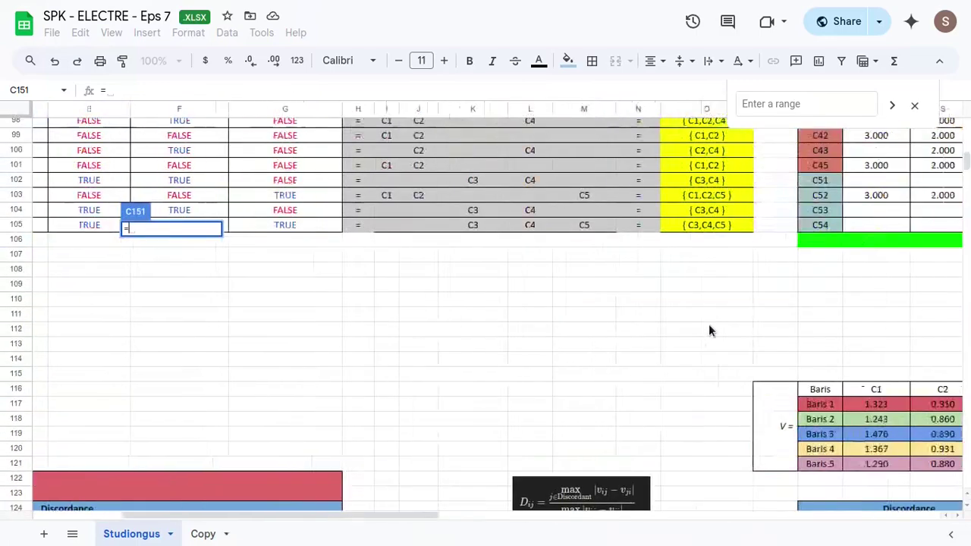
scroll(607, 334, "down", 3)
scroll(581, 347, "up", 10)
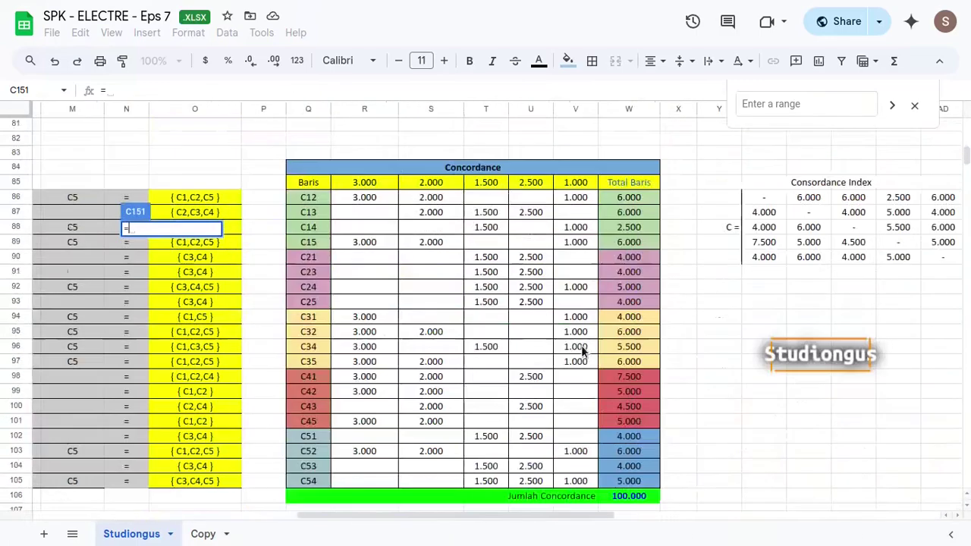
scroll(635, 330, "down", 3)
scroll(674, 310, "right", 4)
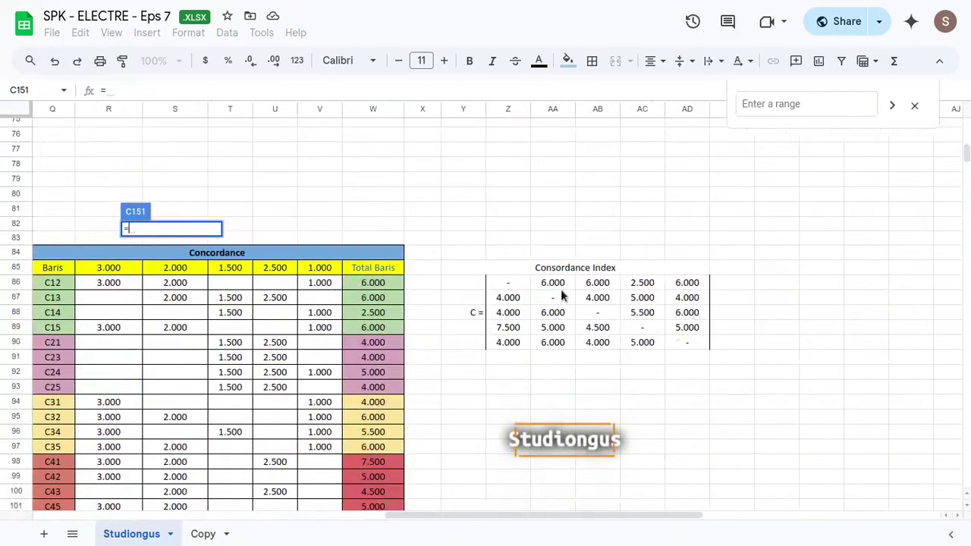
left_click(514, 281)
scroll(531, 375, "left", 10)
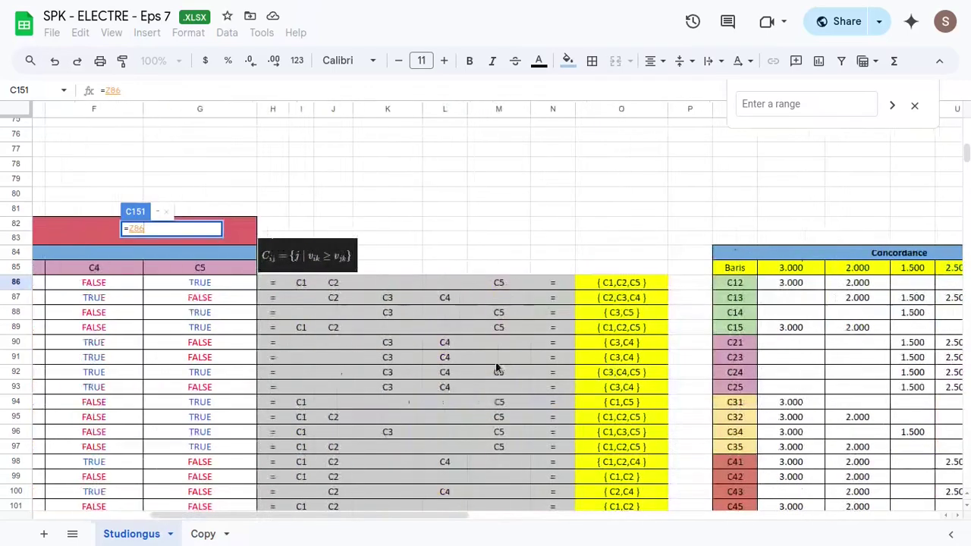
scroll(325, 327, "down", 12)
scroll(364, 306, "down", 5)
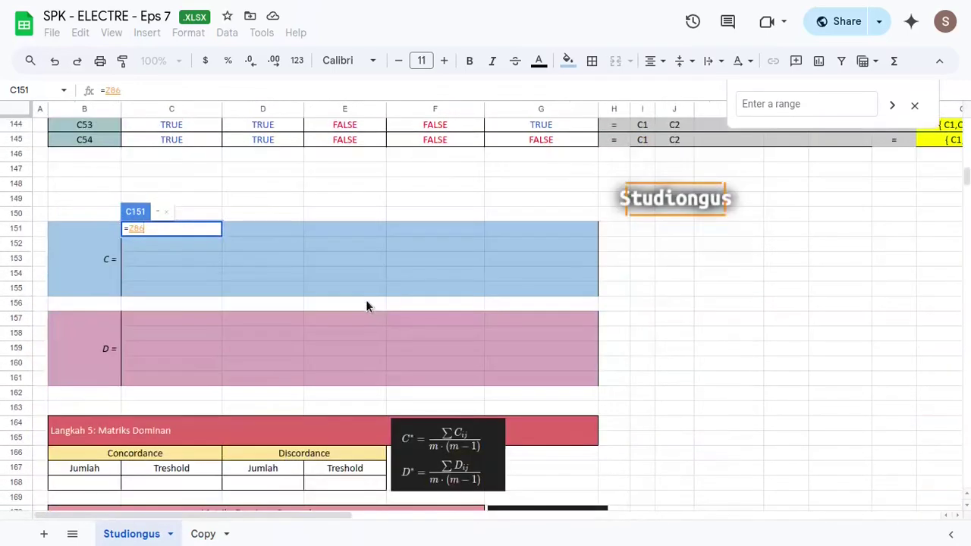
key("ctrl+Return")
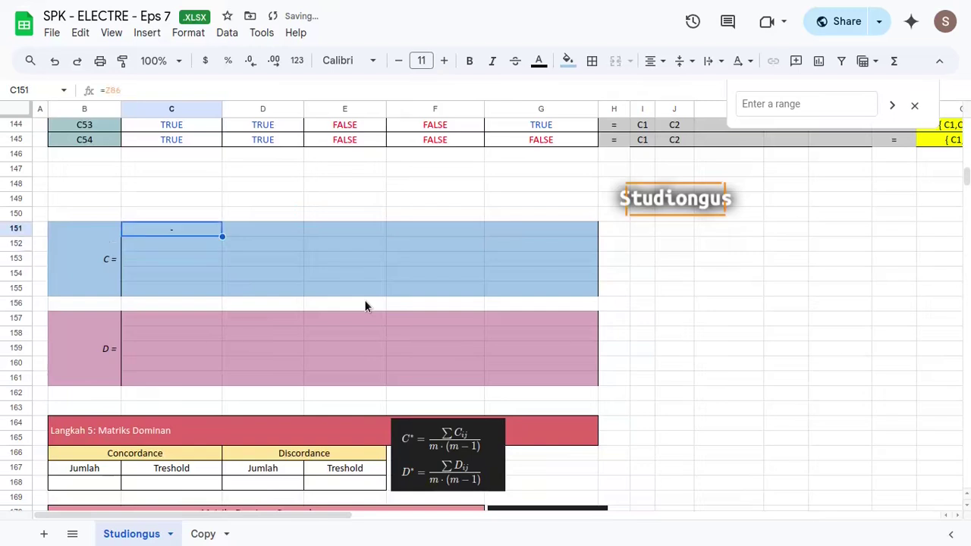
- Fill the C151 formula down to row 155 and across to column G to complete the C matrix
key("shift+Down")
key("shift+Down")
key("shift+Down")
key("shift+Down")
key("ctrl+d")
key("shift+Right")
key("shift+Right")
key("shift+Right")
key("shift+Right")
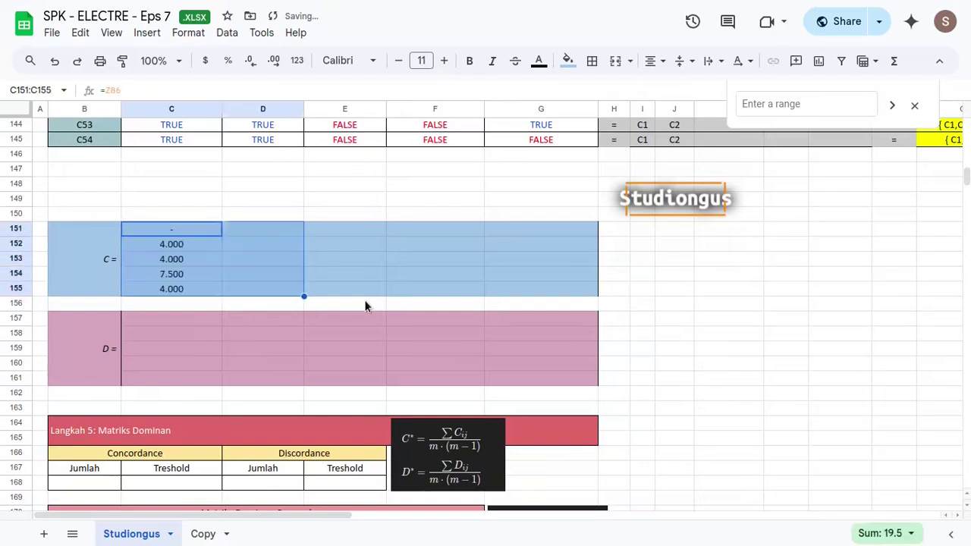
key("ctrl+r")
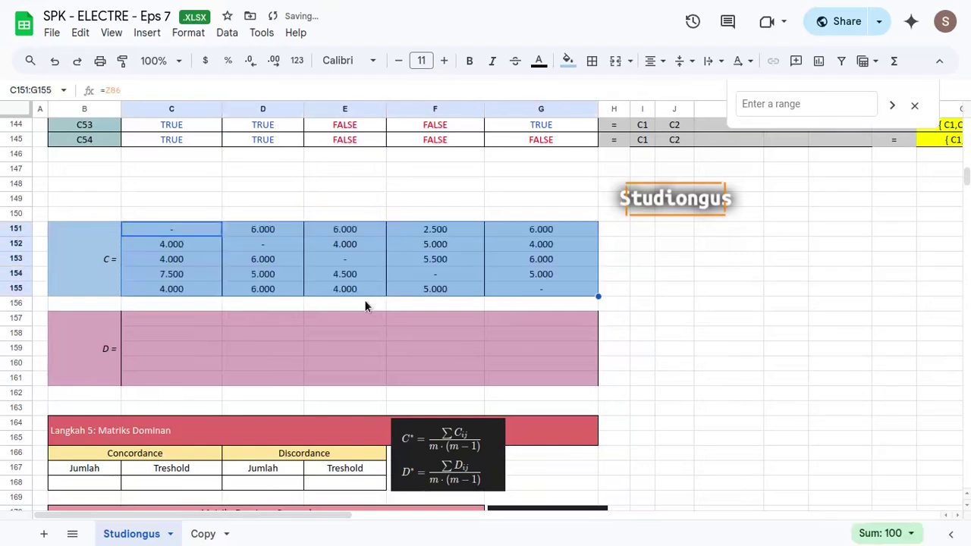
- Clear all borders of C151:G155, then add a right border to G151:G155 and a left border to C151:C155
left_click(591, 61)
left_click(697, 115)
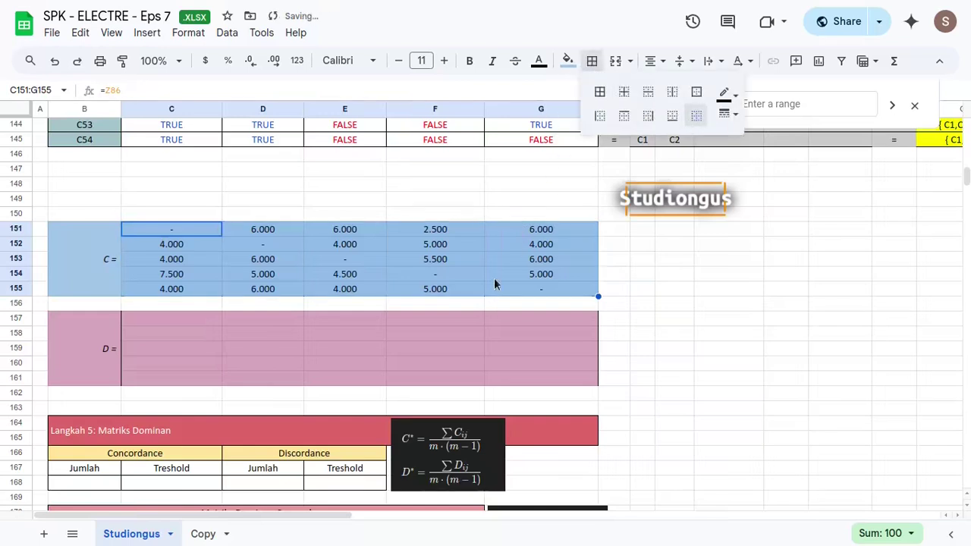
left_click(512, 271)
left_click_drag(532, 227, 538, 287)
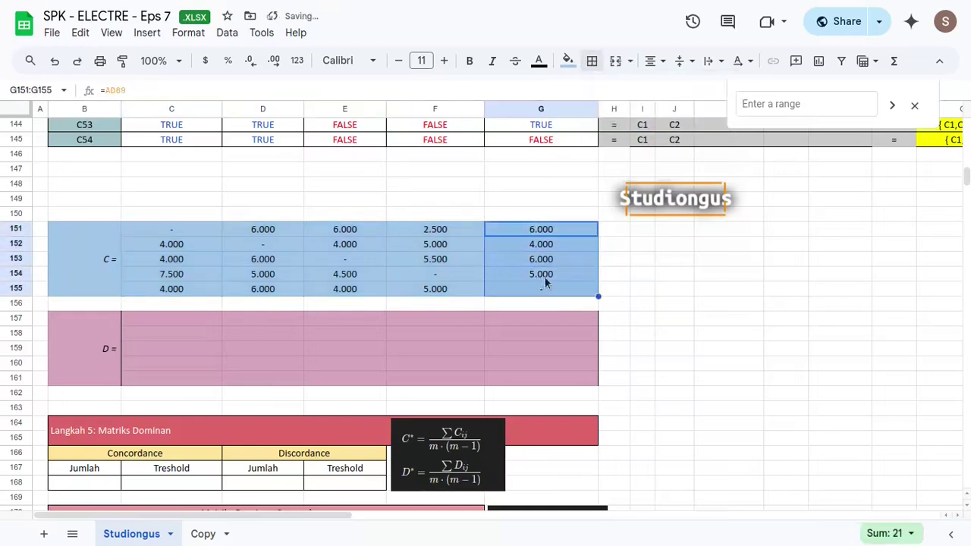
left_click(592, 61)
left_click(648, 116)
left_click_drag(197, 229, 196, 291)
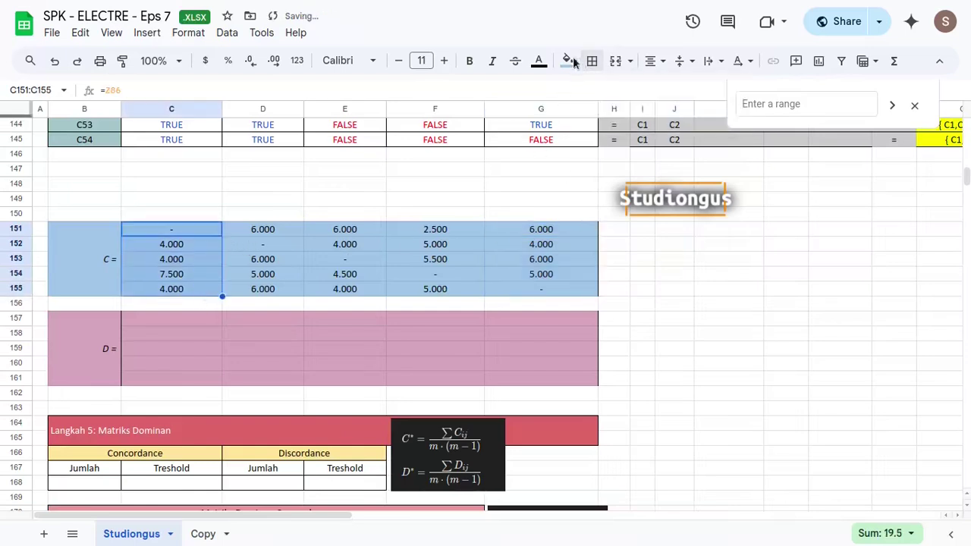
left_click(592, 61)
left_click(599, 115)
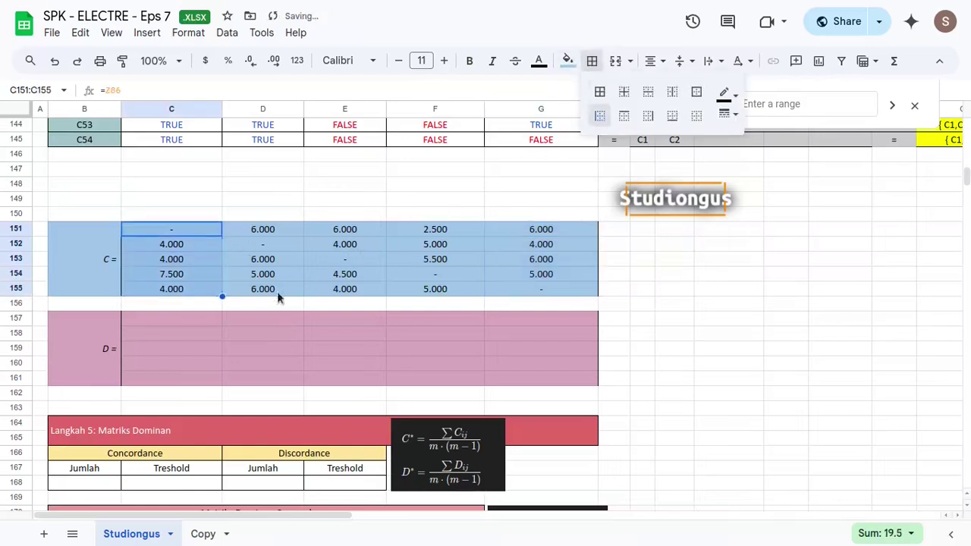
- Link C157, the first cell of the pink D matrix, to the Discordance Index matrix with =X126
left_click(179, 320)
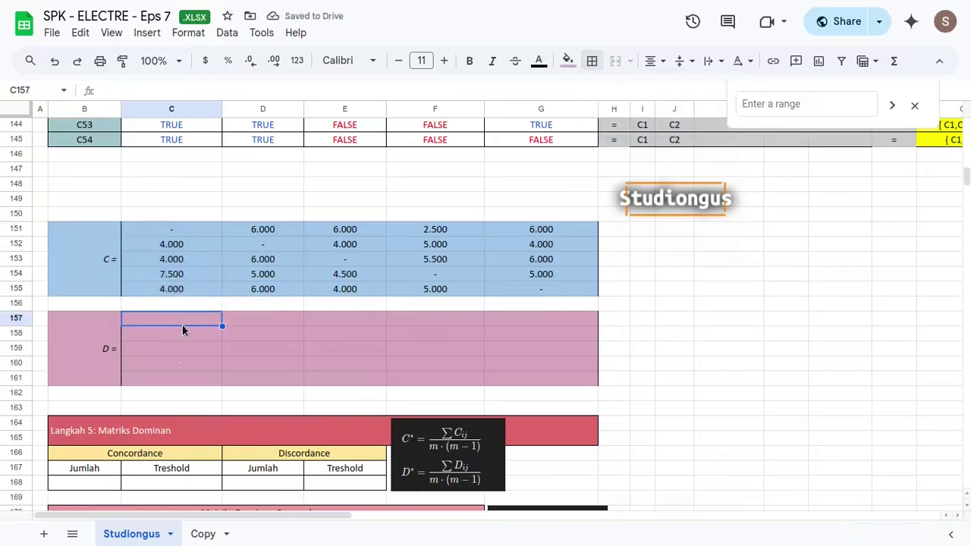
type("=")
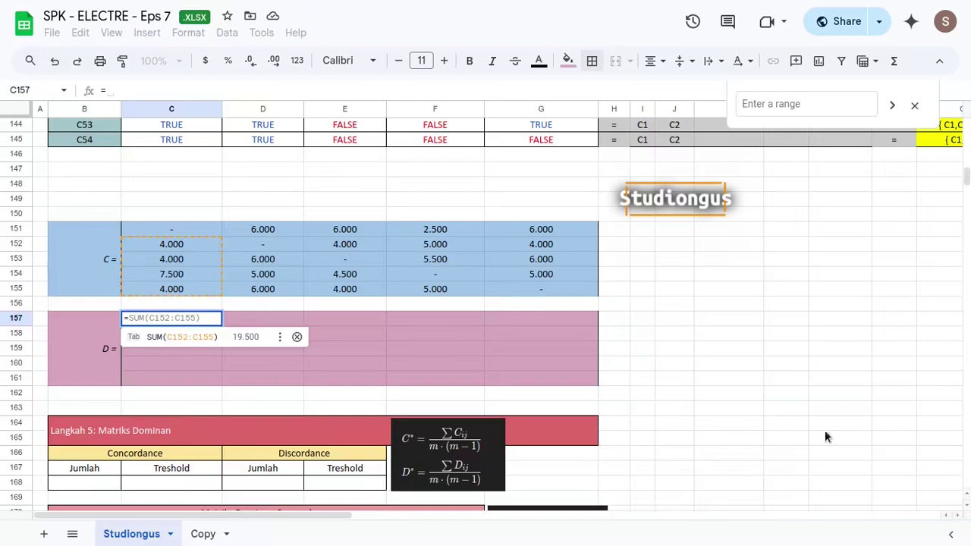
scroll(925, 415, "up", 5)
scroll(925, 415, "right", 10)
scroll(803, 355, "down", 5)
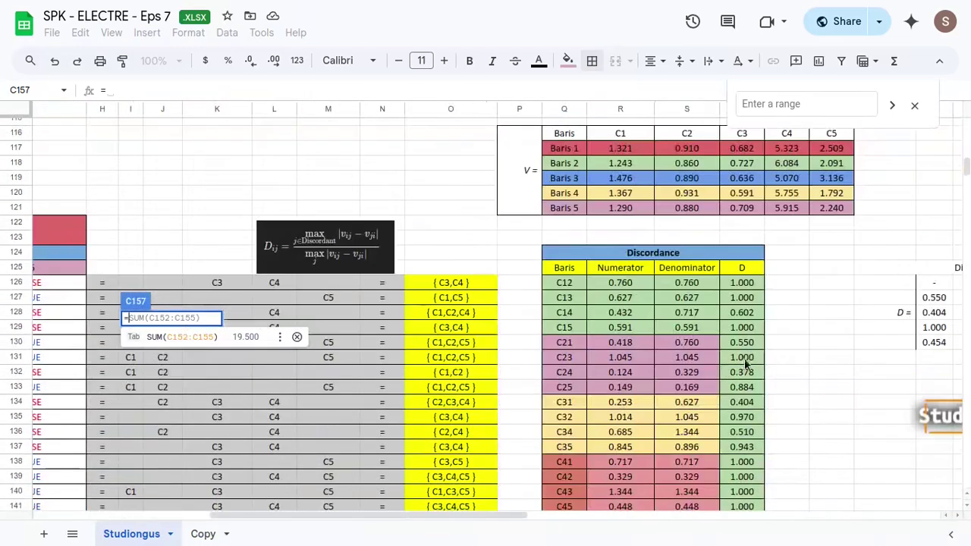
scroll(803, 327, "right", 7)
left_click(599, 195)
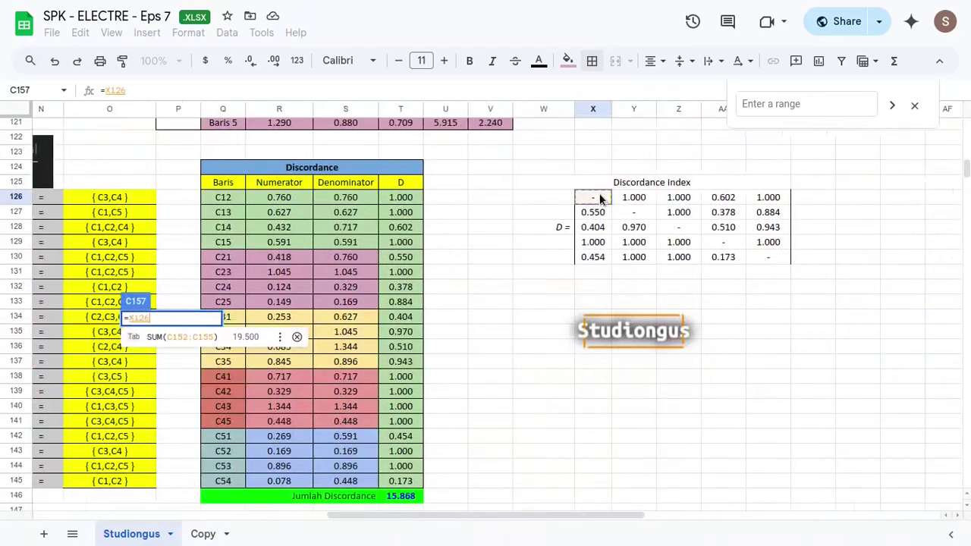
key("Return")
scroll(314, 348, "right", 3)
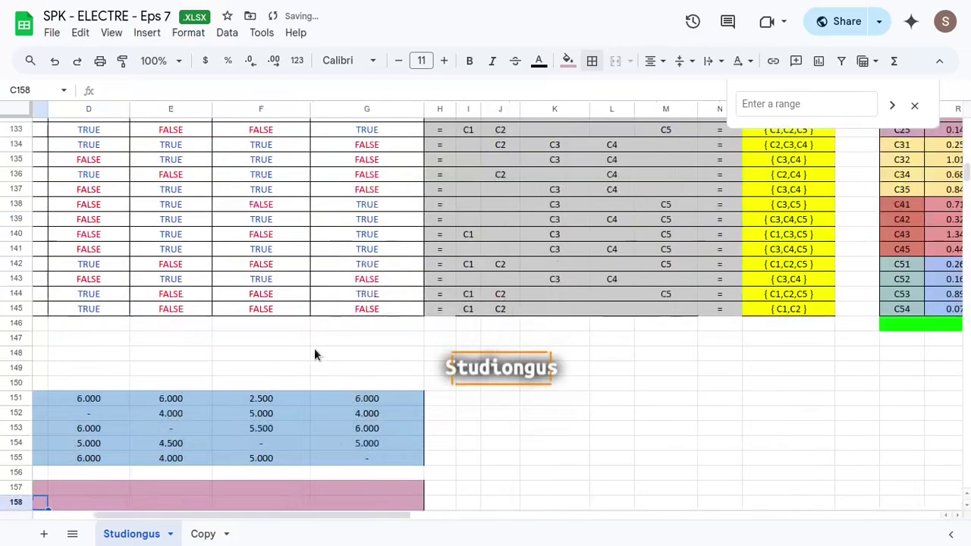
scroll(328, 341, "left", 5)
scroll(331, 349, "down", 3)
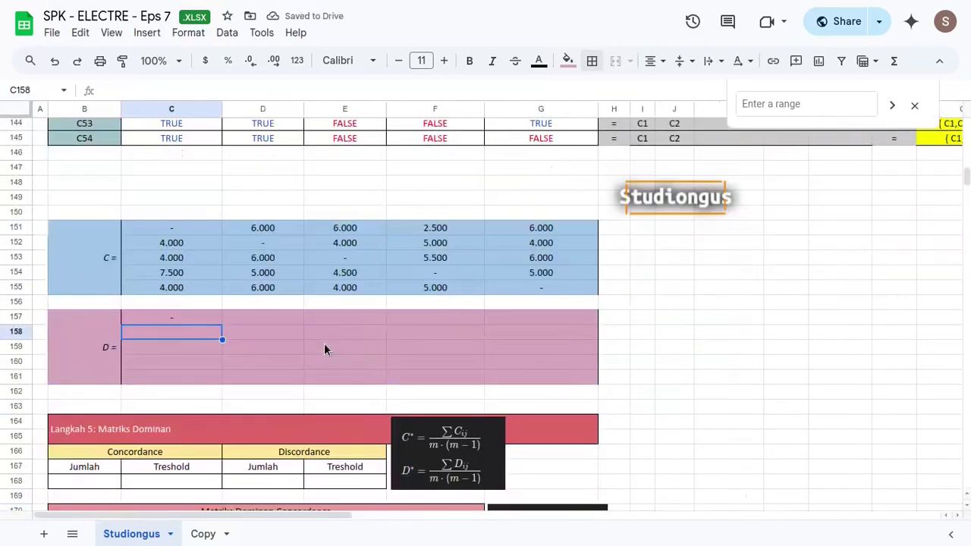
- Fill the C157 formula down to row 161 and across to column G to complete the D matrix
left_click(177, 317)
key("shift+Down")
key("shift+Down")
key("shift+Down")
key("shift+Down")
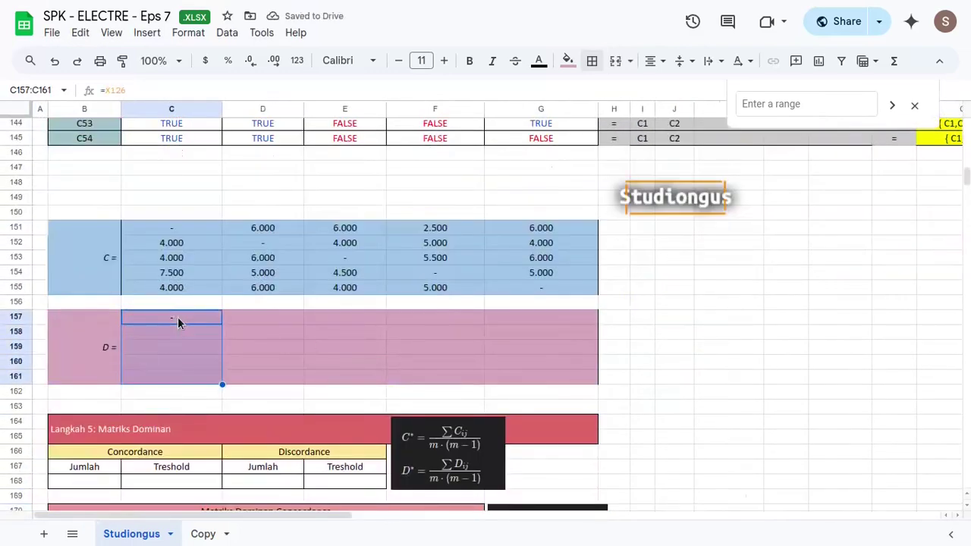
key("ctrl+d")
key("shift+Right")
key("shift+Right")
key("shift+Right")
key("shift+Right")
key("shift+Right")
key("shift+Left")
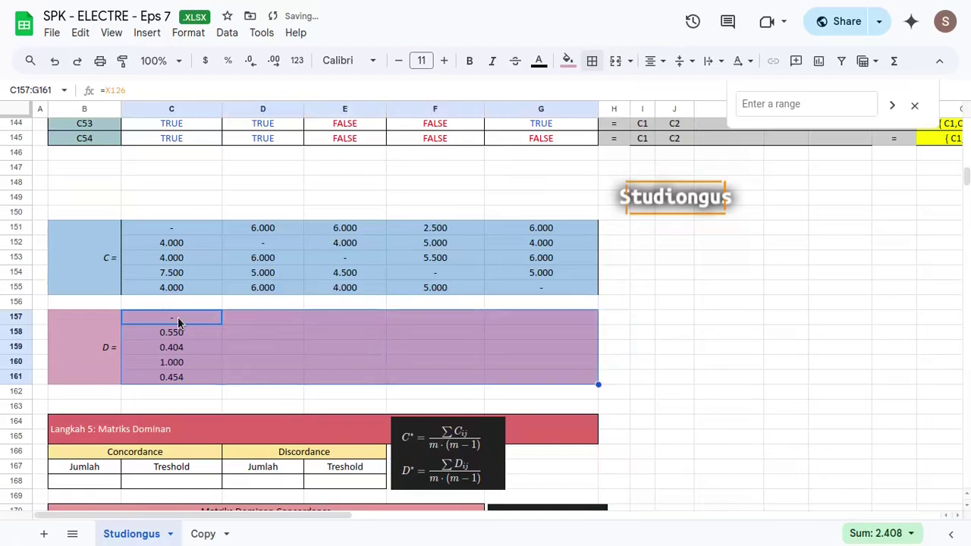
key("ctrl+r")
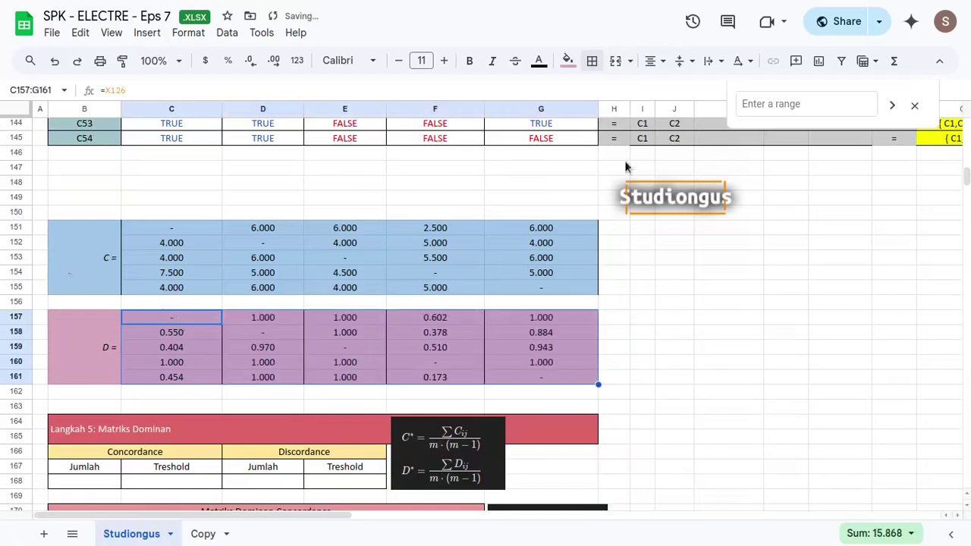
- Clear all borders of C157:G161, then add a right border to G157:G161 and a left border to C157:C161
left_click(592, 63)
left_click(696, 116)
left_click(595, 65)
left_click(595, 67)
left_click(569, 252)
left_click_drag(538, 319, 538, 376)
left_click(594, 65)
left_click(651, 118)
left_click_drag(172, 317, 185, 376)
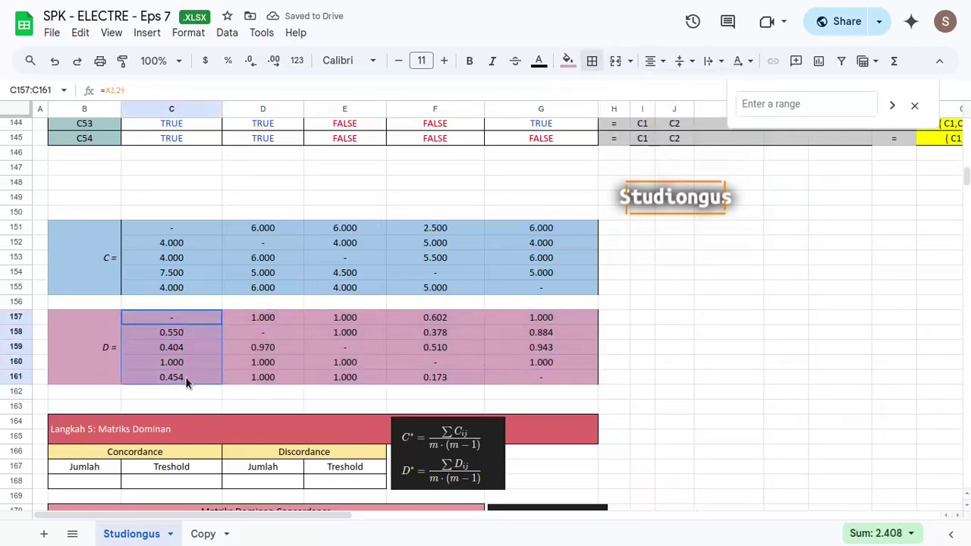
left_click(592, 61)
left_click(669, 362)
- Total the C matrix in the Concordance Jumlah cell B168 with =SUM(C151:G155)
scroll(645, 341, "down", 1)
left_click(91, 173)
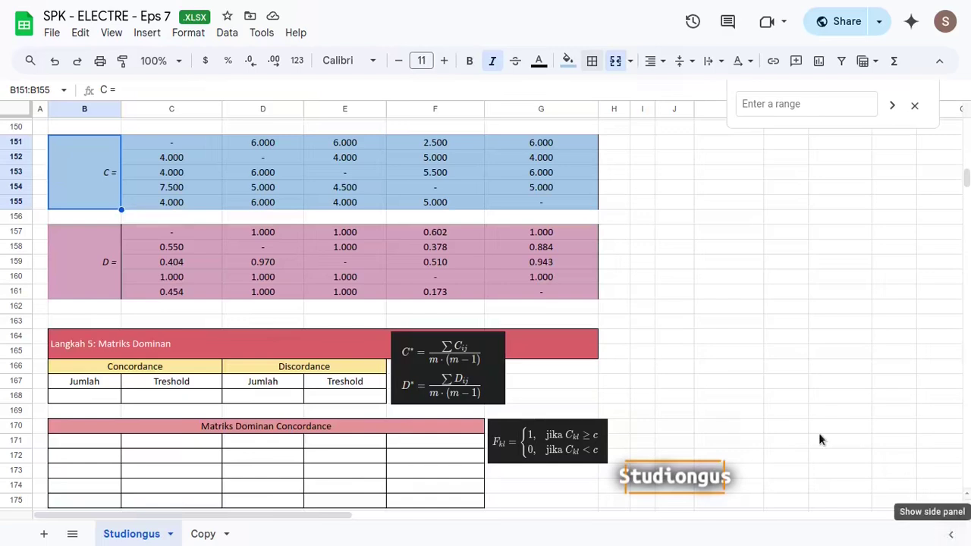
left_click(97, 396)
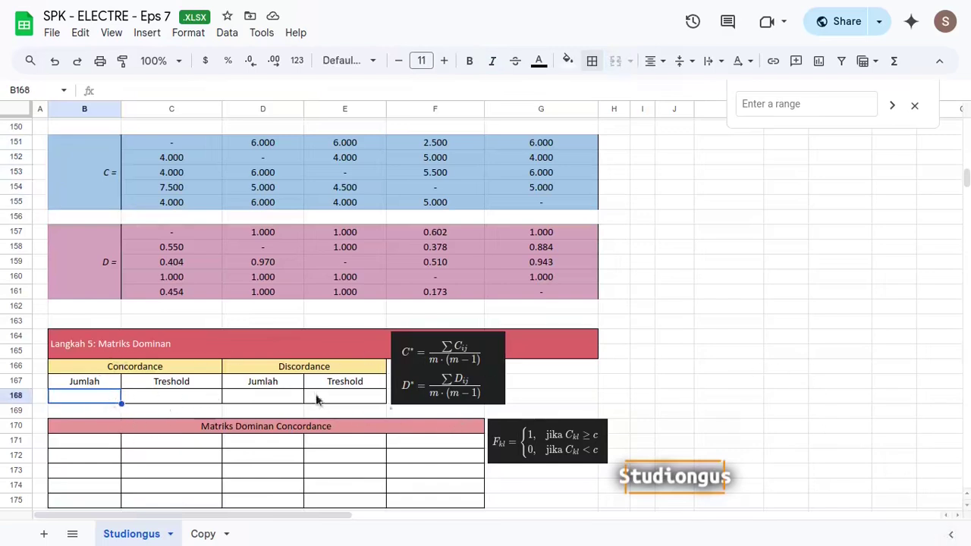
type("=sum")
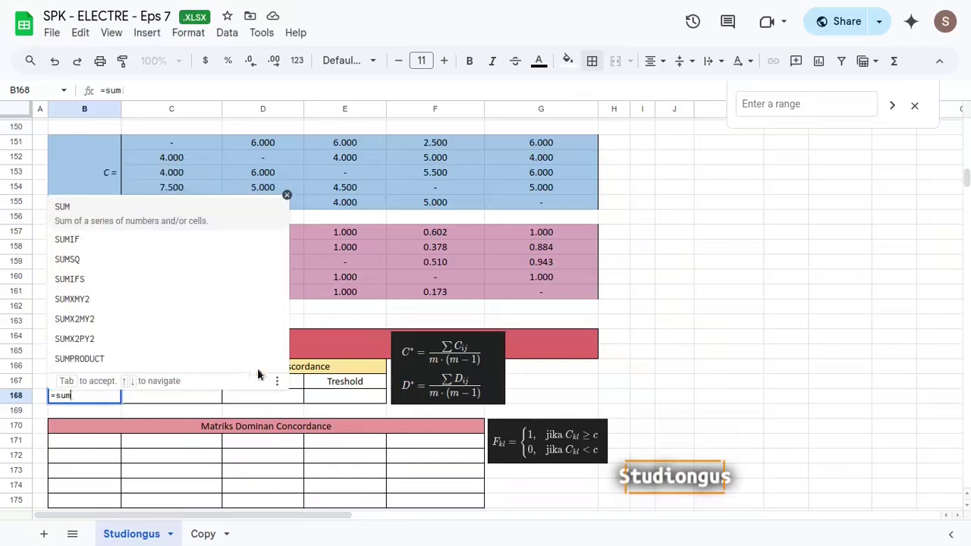
key("Tab")
left_click_drag(196, 145, 523, 215)
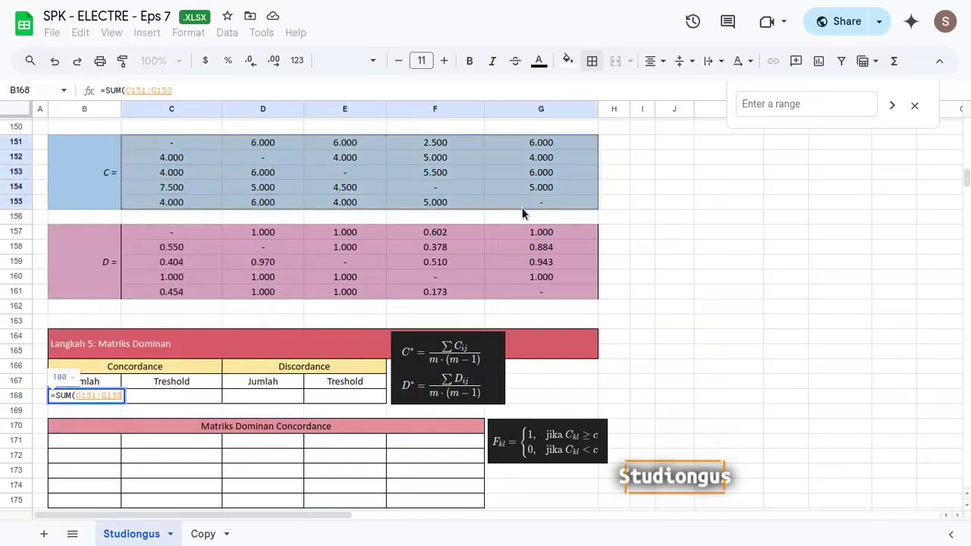
key("Tab")
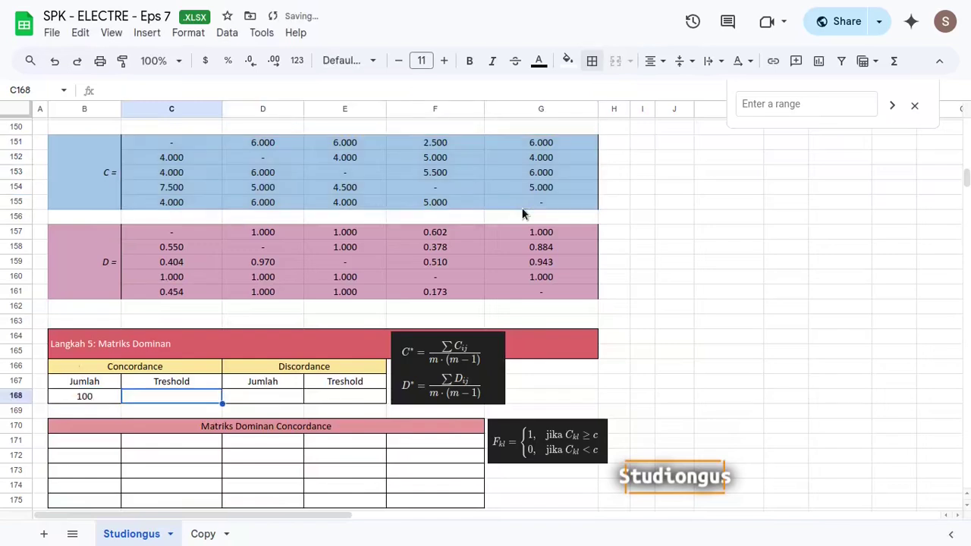
- Total the D matrix in the Discordance Jumlah cell D168 with =SUM(C157:G161)
key("Tab")
type("=")
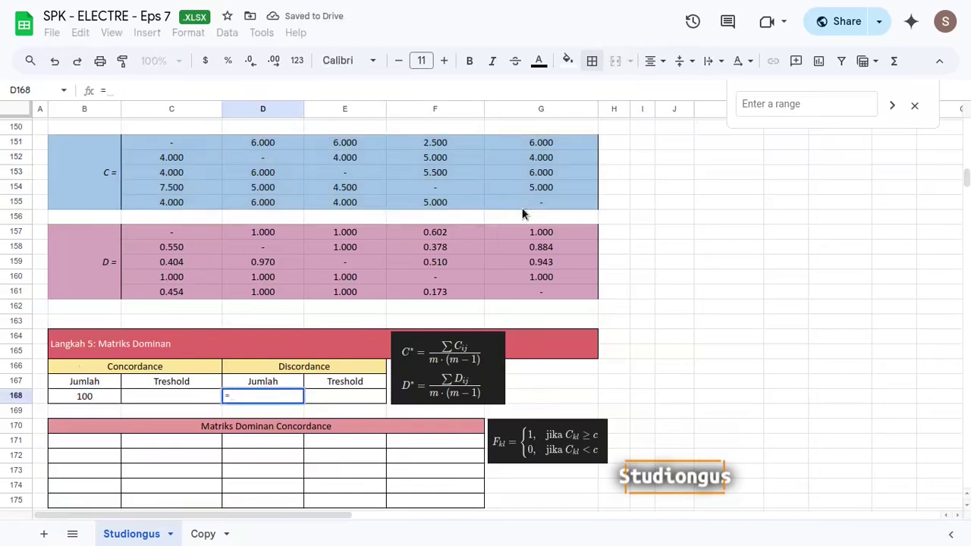
type("SUM(")
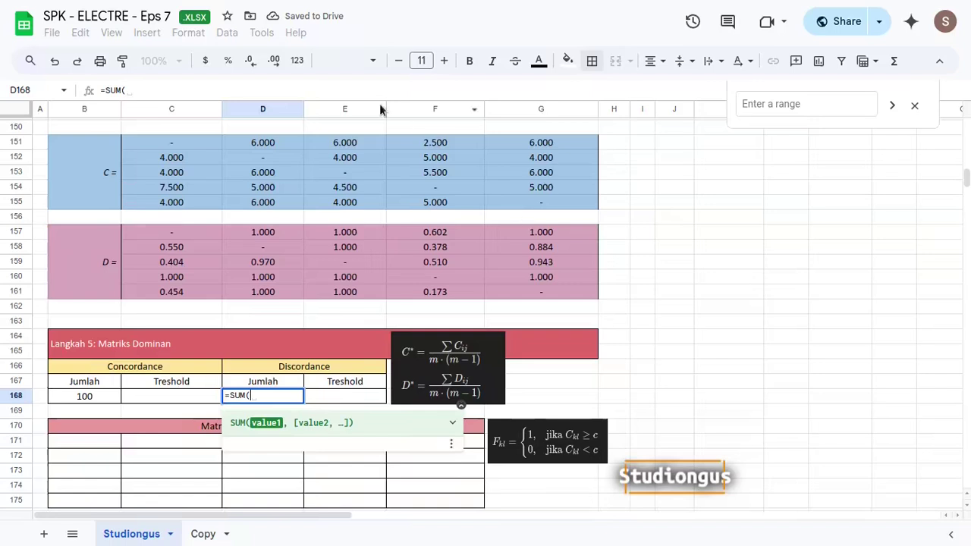
left_click_drag(188, 234, 529, 292)
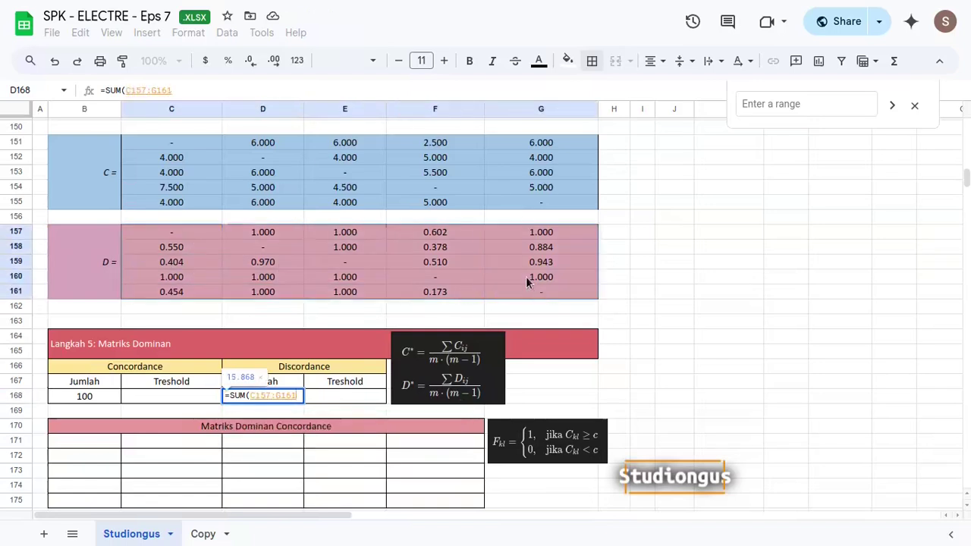
key("Return")
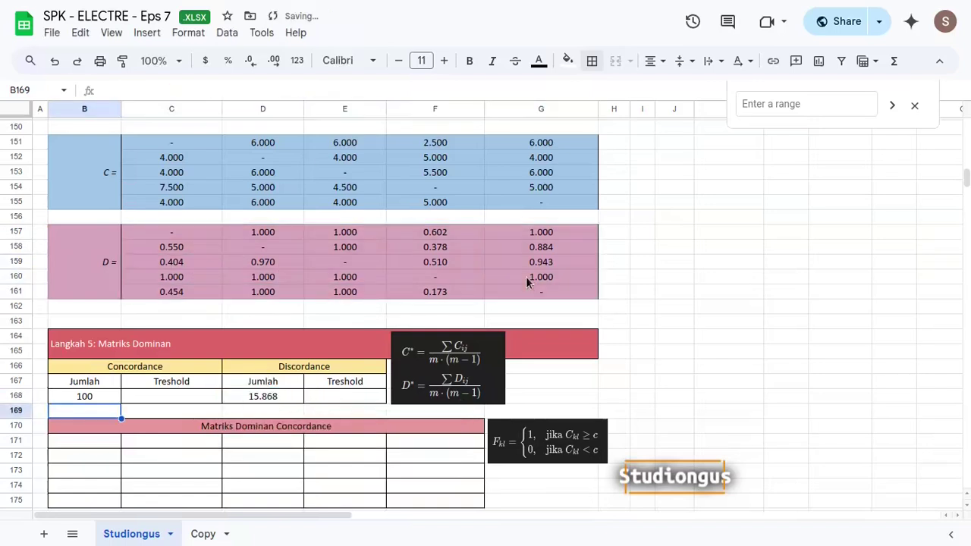
- Enter the Concordance Treshold formula =B168/5*(5-1) in C168
key("Up")
key("Right")
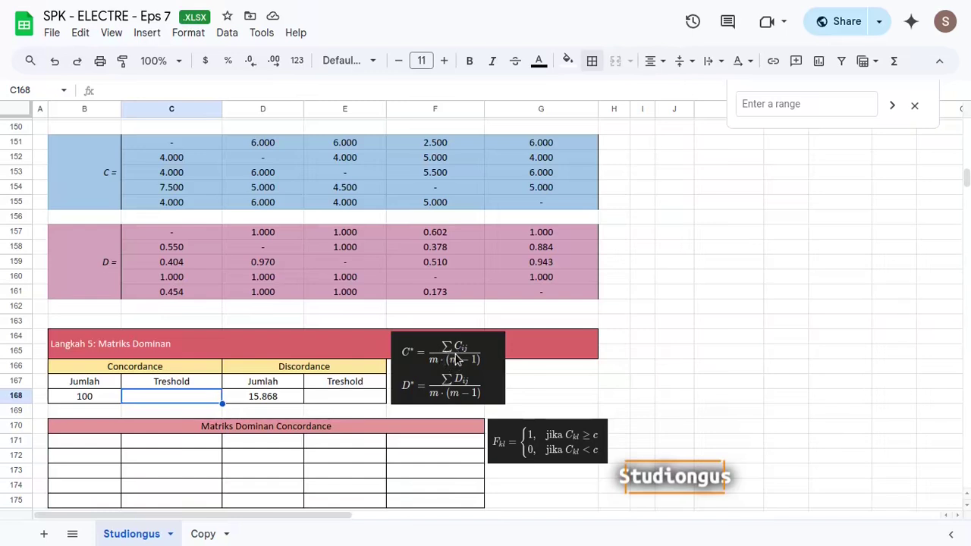
left_click(85, 401)
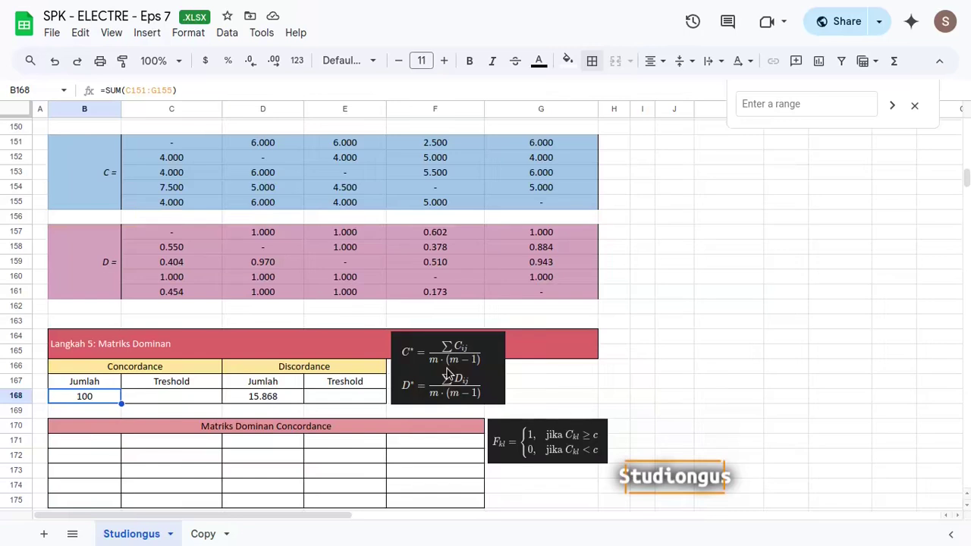
key("Right")
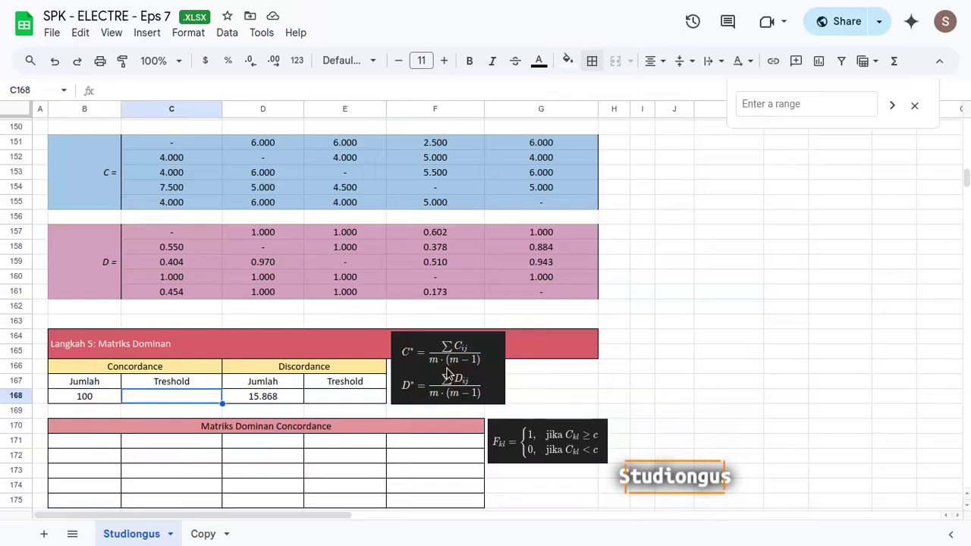
type("=")
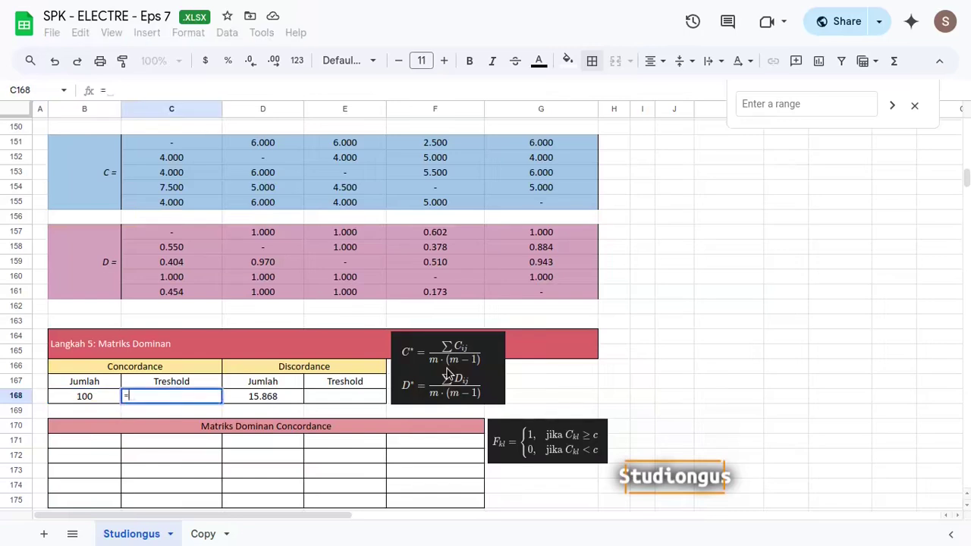
left_click(88, 400)
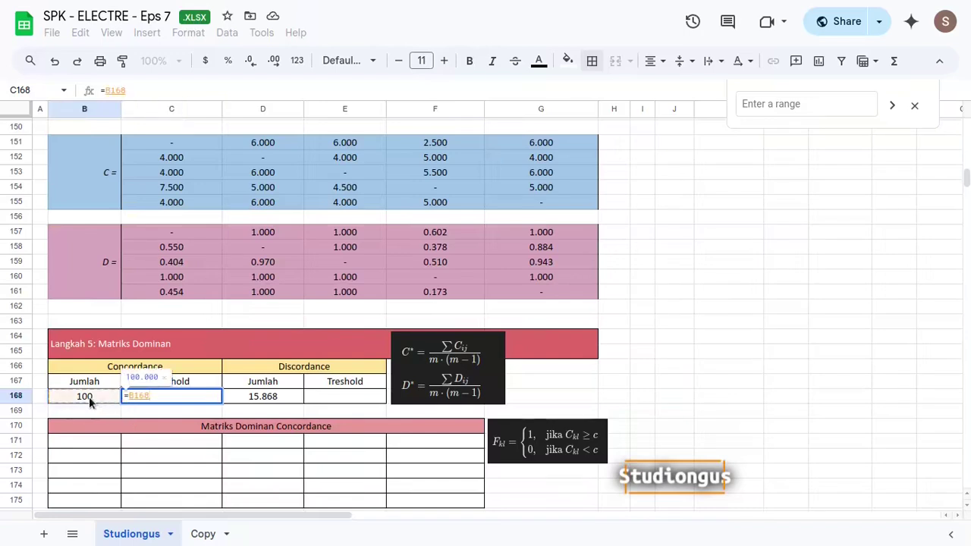
type("/5")
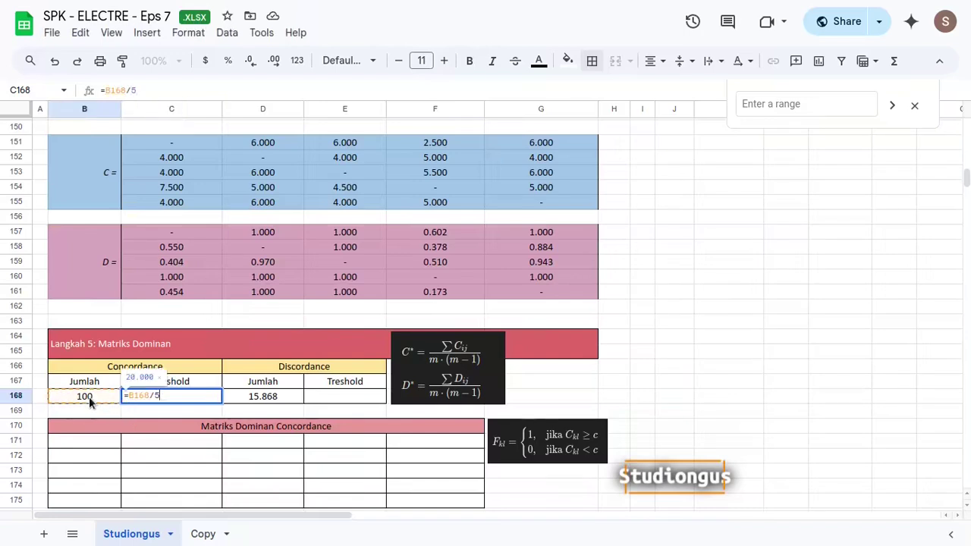
type("*(")
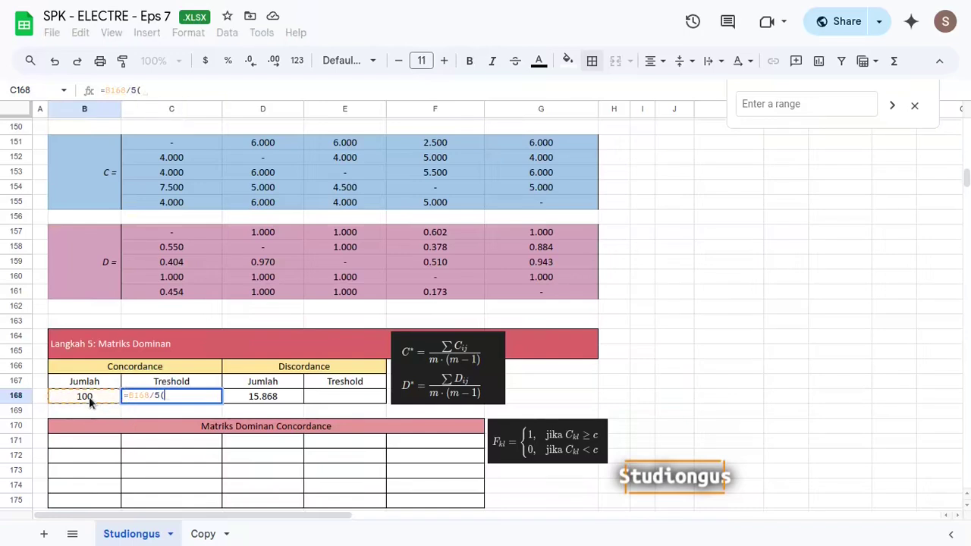
type("5-1)")
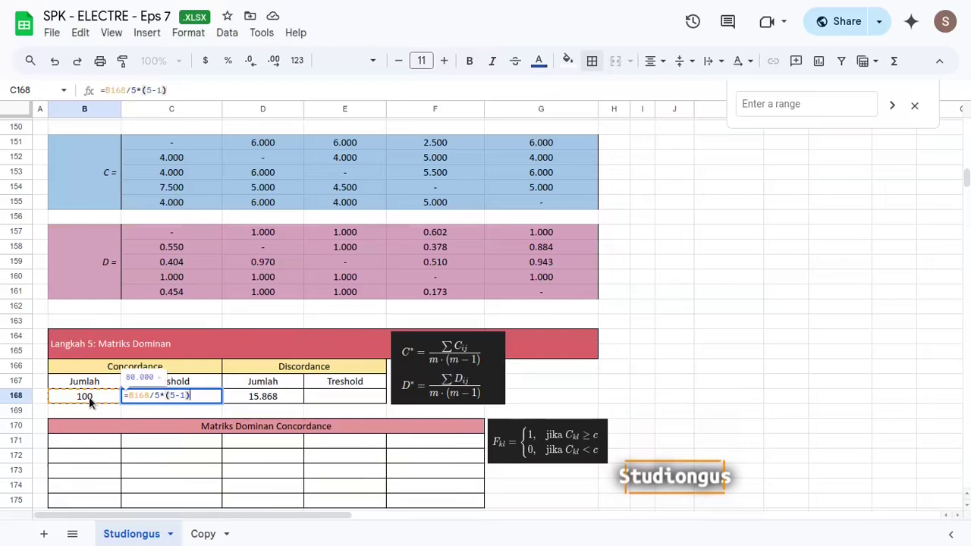
key("Return")
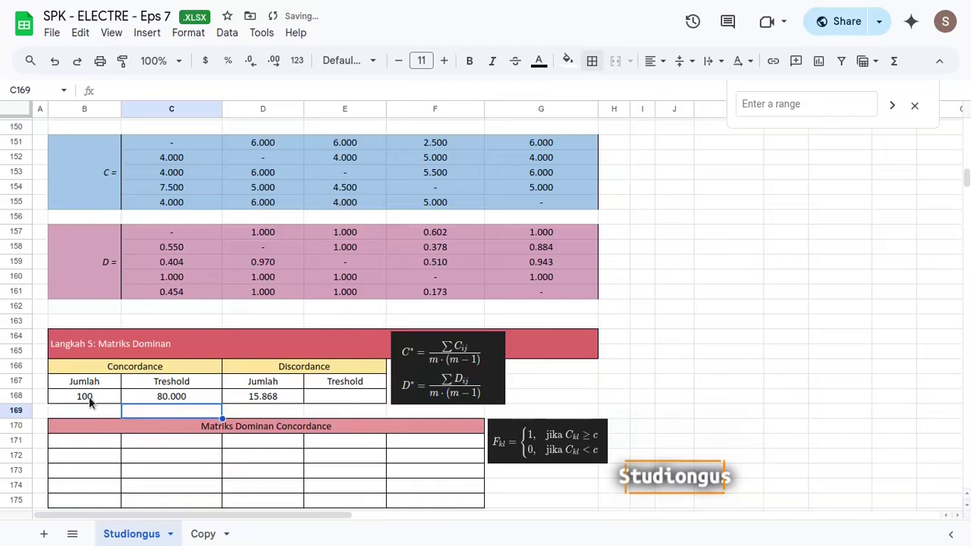
- Bracket the whole denominator of the Concordance Treshold formula in C168 to make it =B168/(5*(5-1))
double_click(166, 398)
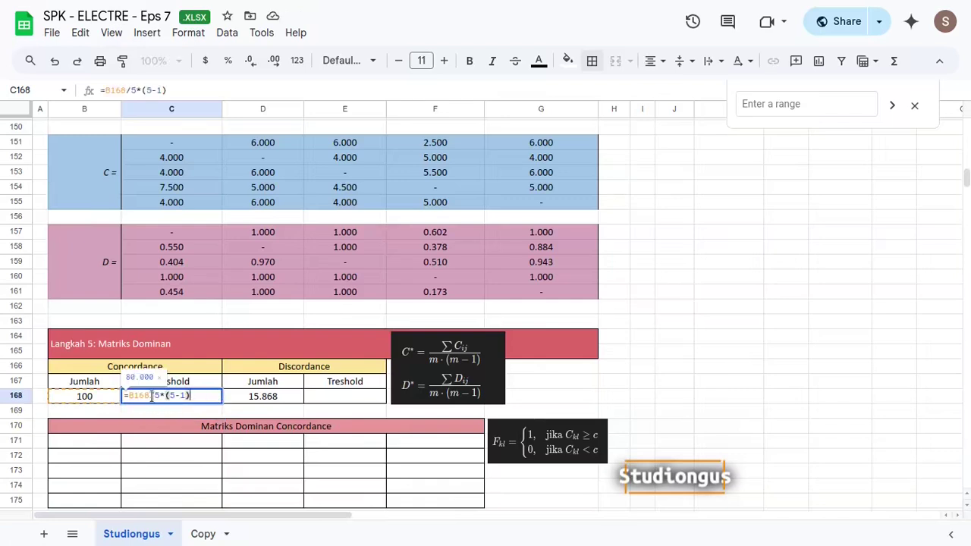
type("(5-1")
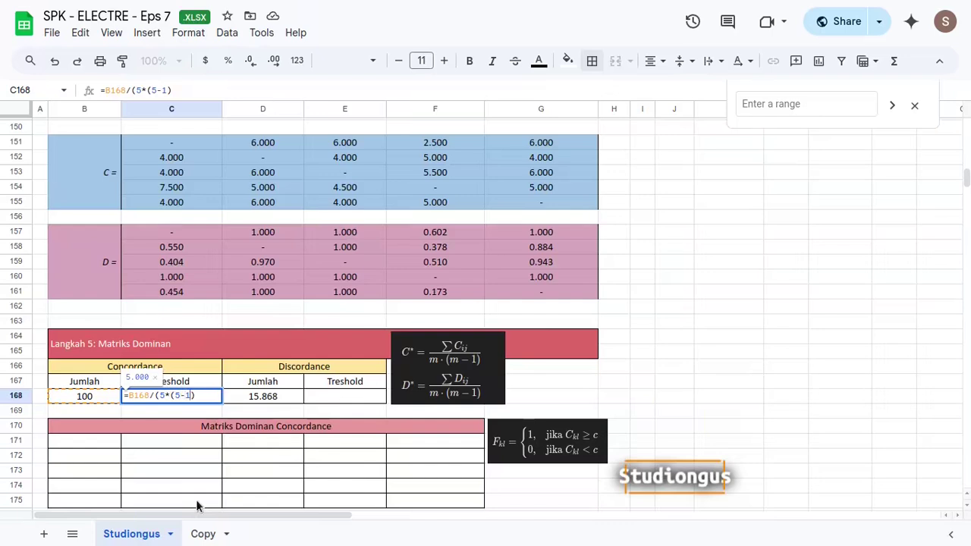
type(")")
key("Return")
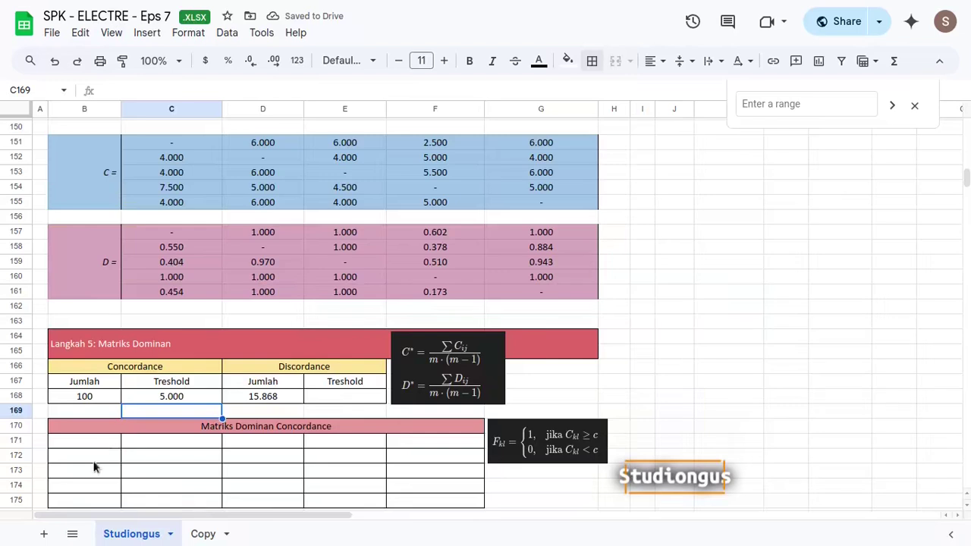
- Calculate the Discordance Treshold in E168 with =D168/(5*(5-1))
left_click(334, 395)
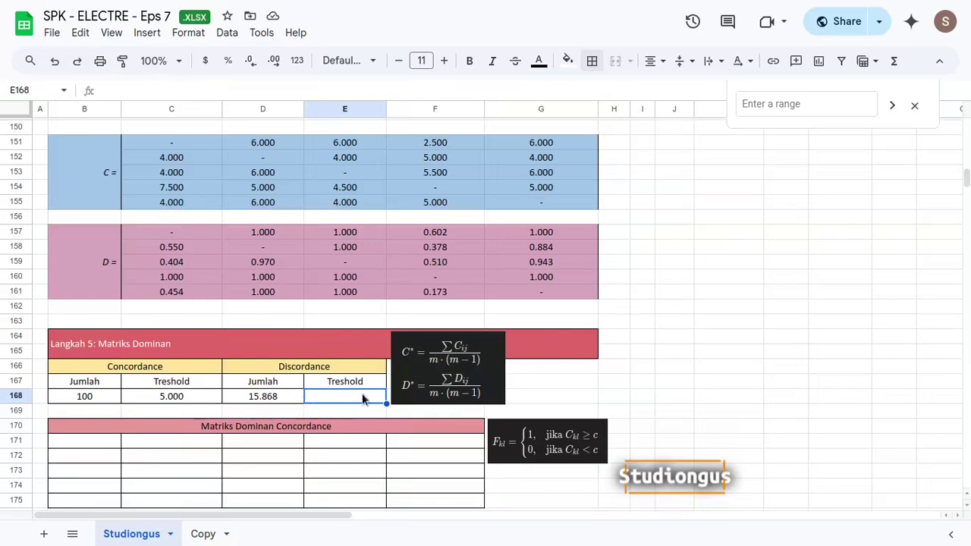
type("=")
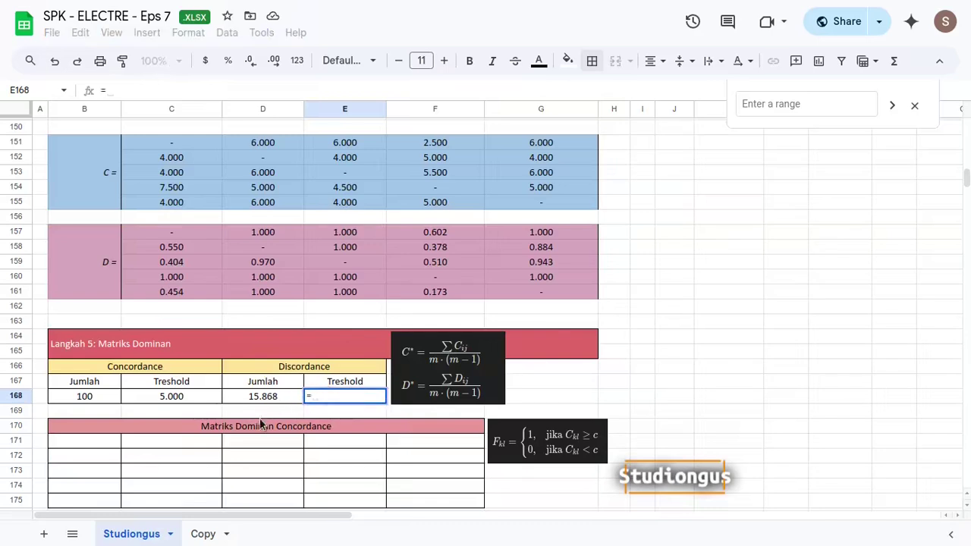
left_click(281, 396)
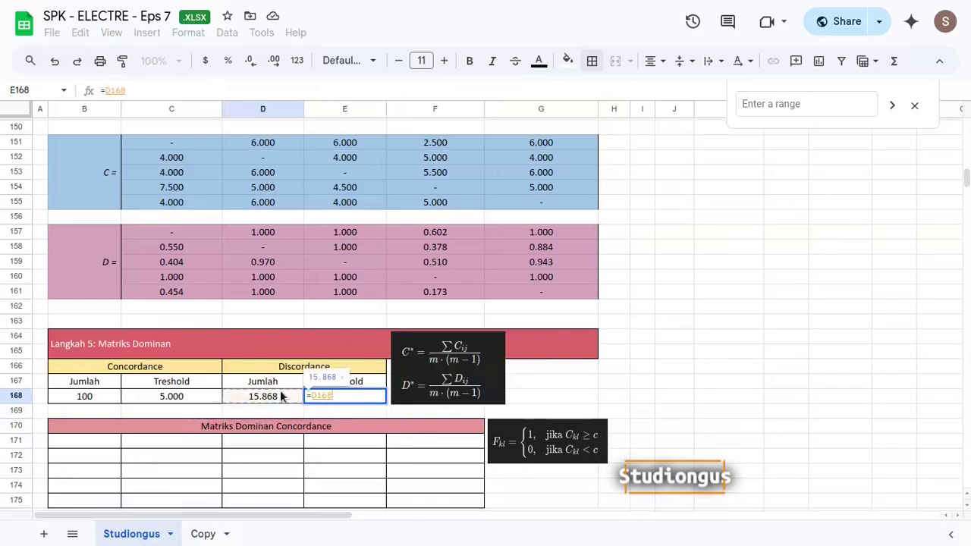
type("/(")
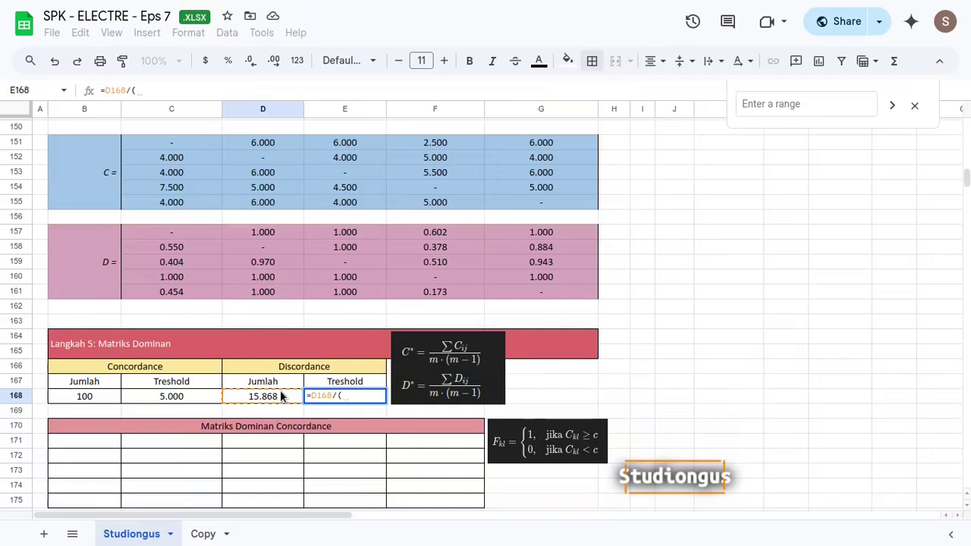
type("5")
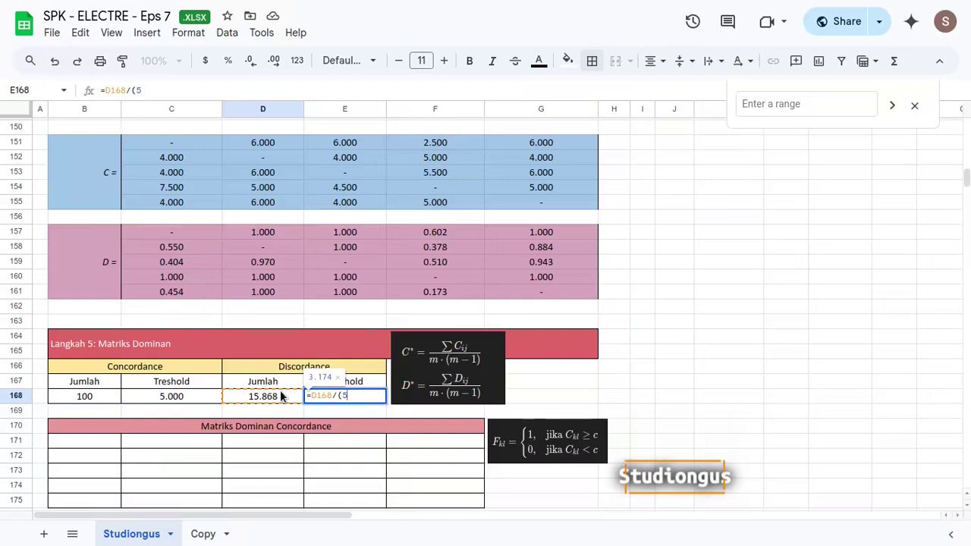
type("*")
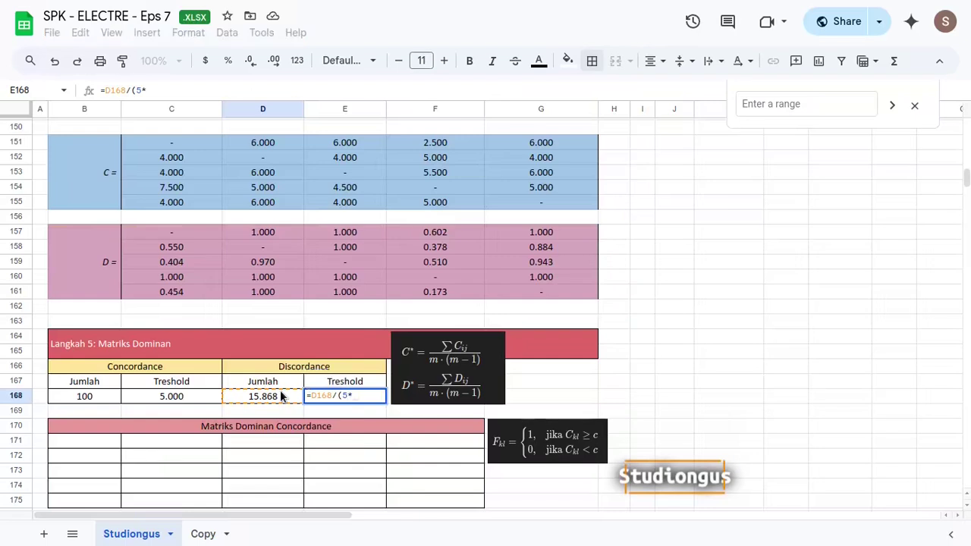
type("(5-1)")
key("Return")
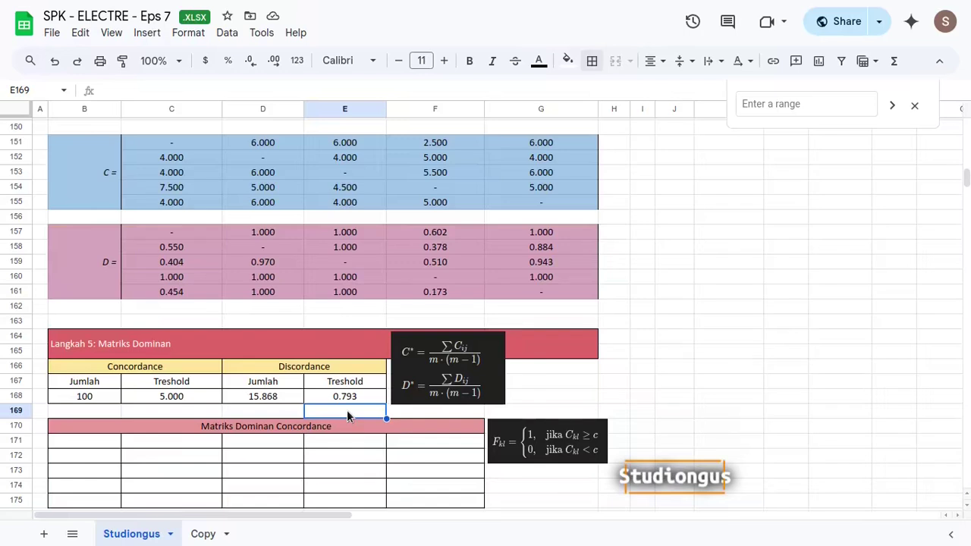
- Enter a dash in each diagonal cell of the Matriks Dominan Concordance, from B171 down to F175
left_click(99, 443)
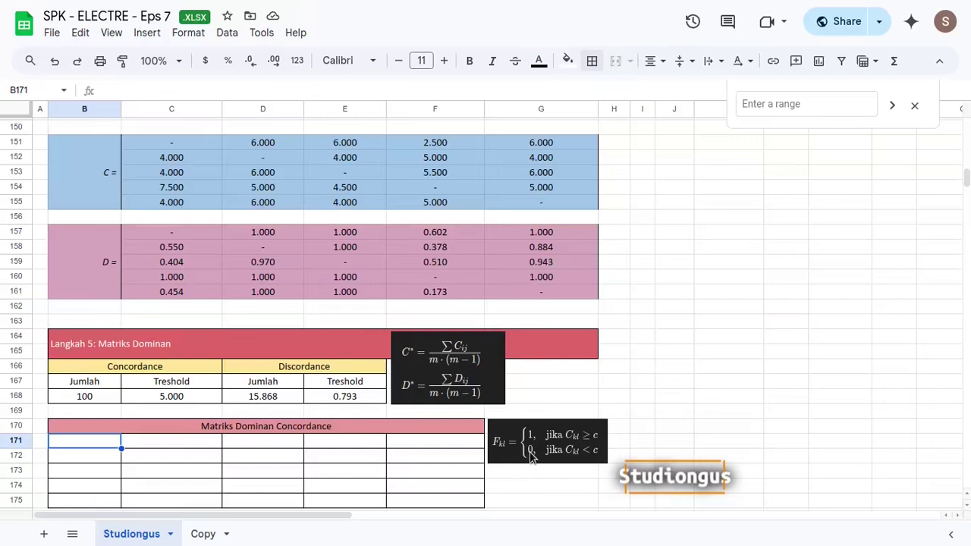
type("-")
key("Return")
key("Right")
type("-")
key("Return")
key("Right")
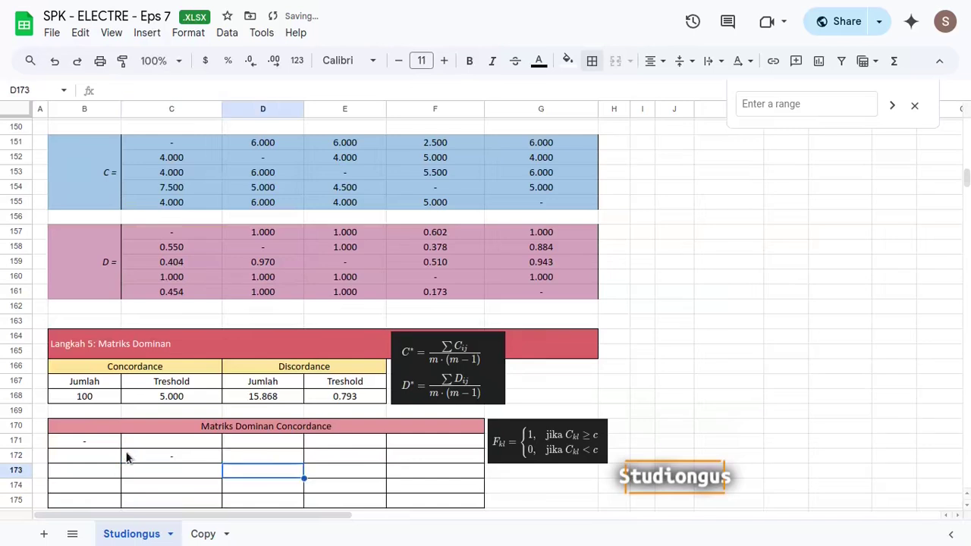
type("-")
key("Return")
key("Right")
type("-")
key("Return")
key("Right")
type("-")
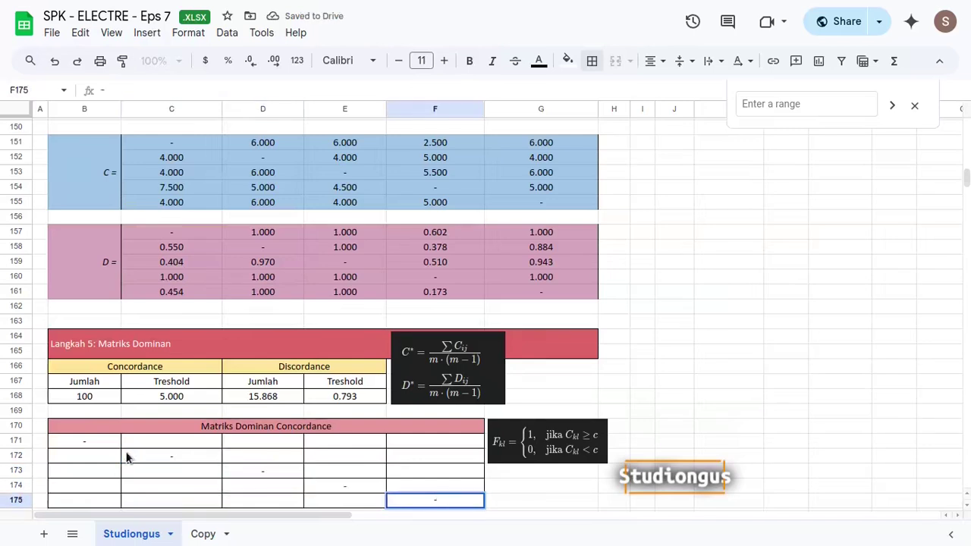
- Enter the formula =IF(D151>=C168, 1, 0) in C171 of the Matriks Dominan Concordance
key("Up")
key("Up")
key("Up")
key("Up")
key("Left")
key("Left")
key("Left")
key("Left")
key("Right")
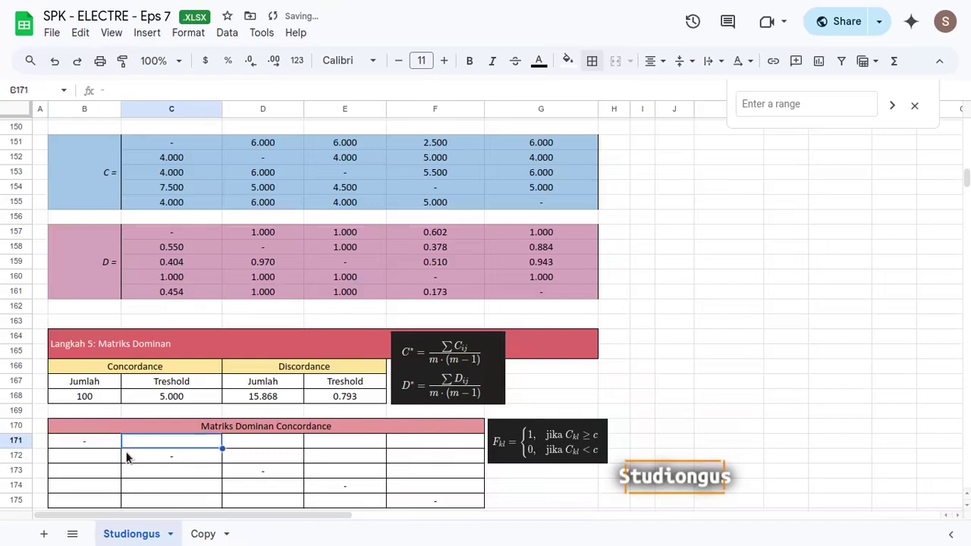
type("=")
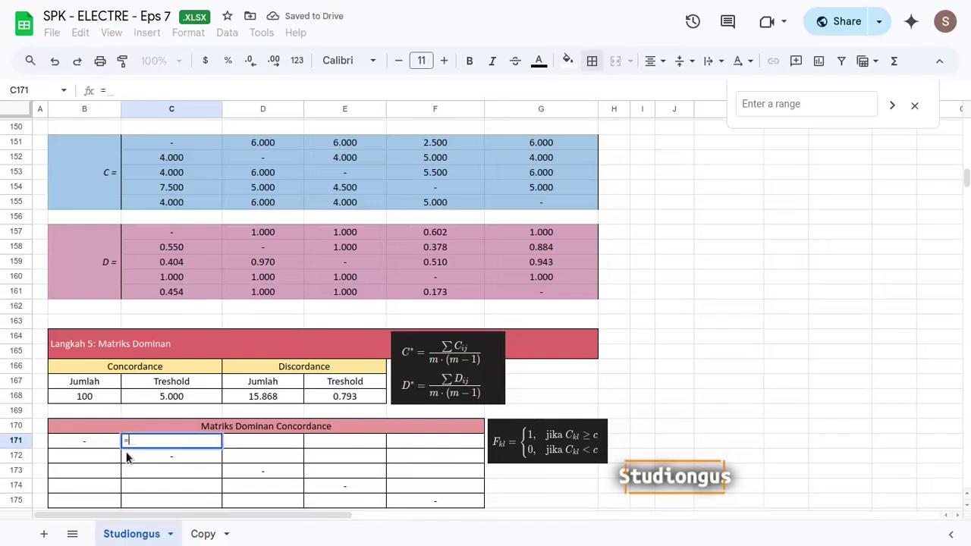
type("if")
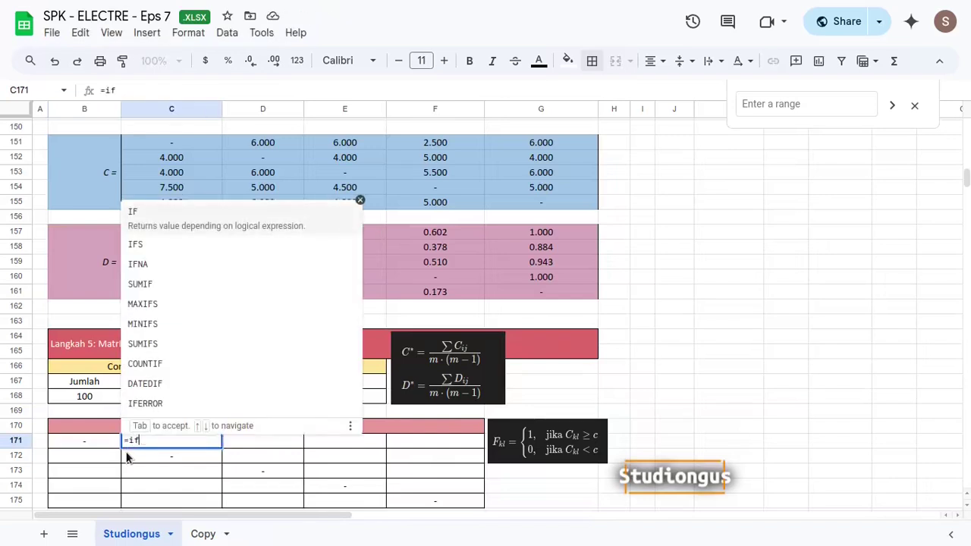
key("Tab")
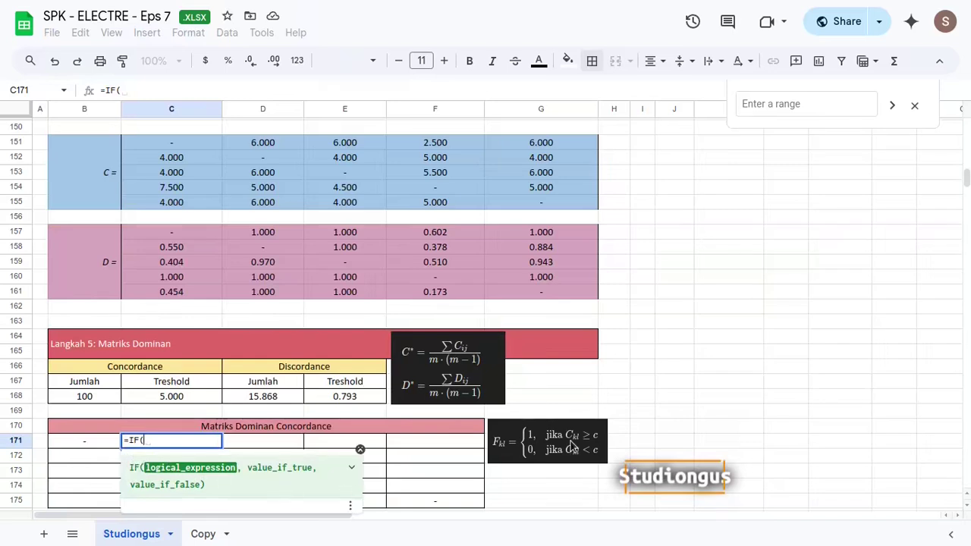
left_click(274, 144)
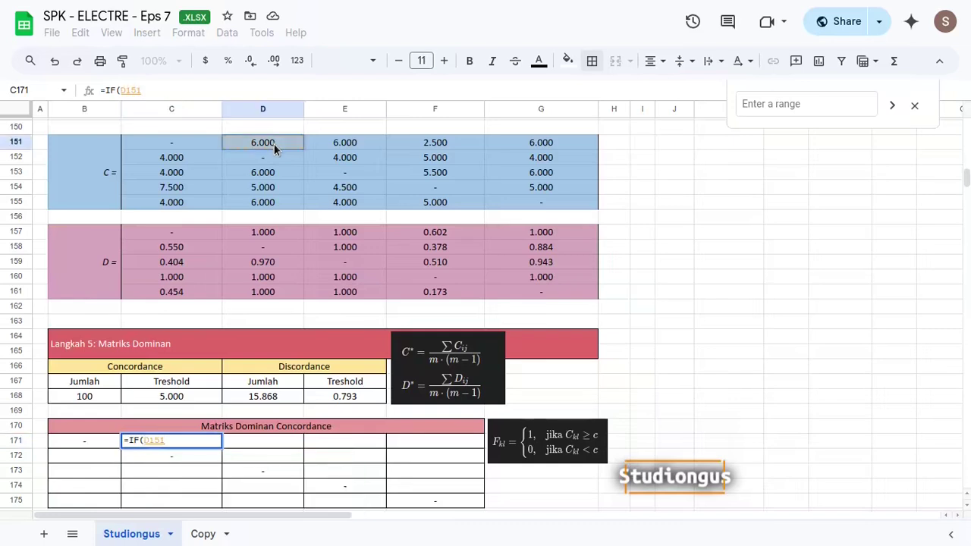
type(">=")
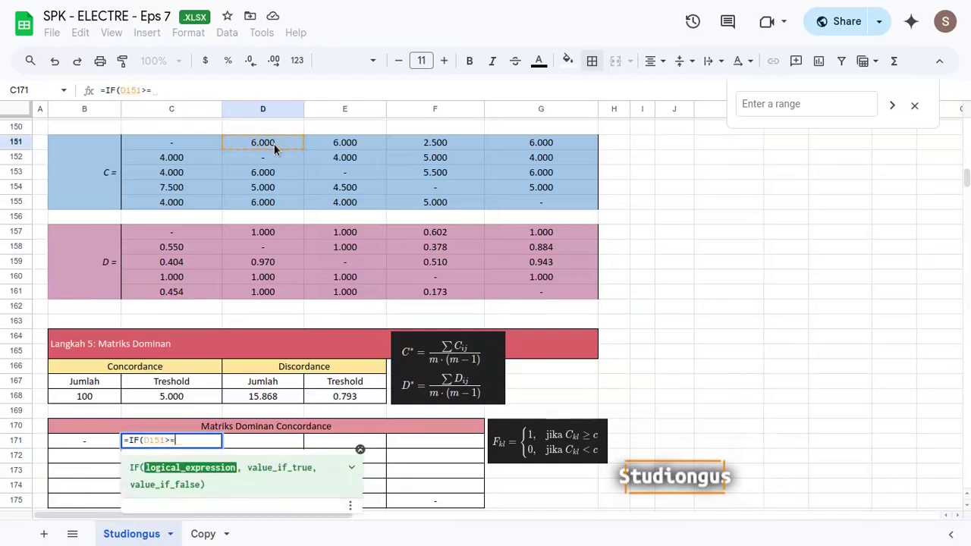
left_click(180, 396)
type(",")
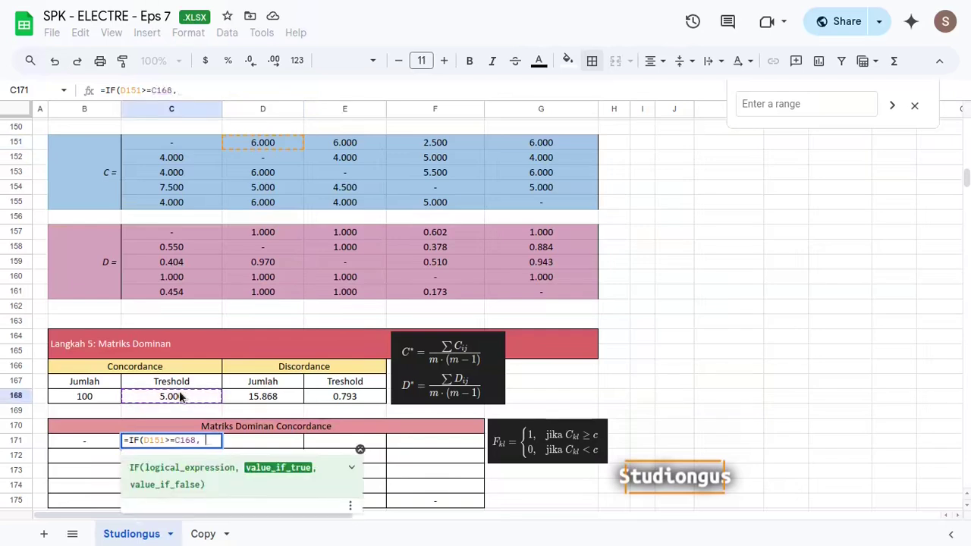
type(" 1,")
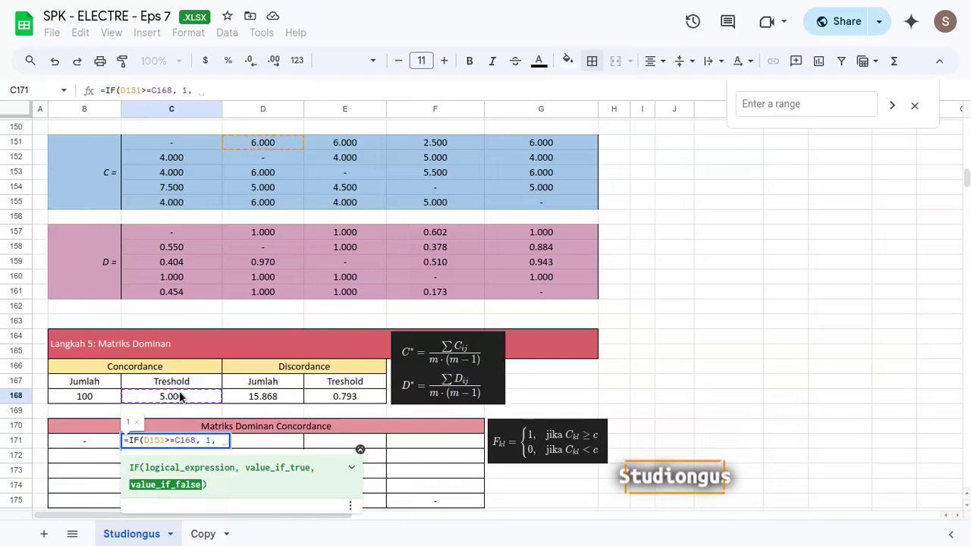
type("0")
key("Return")
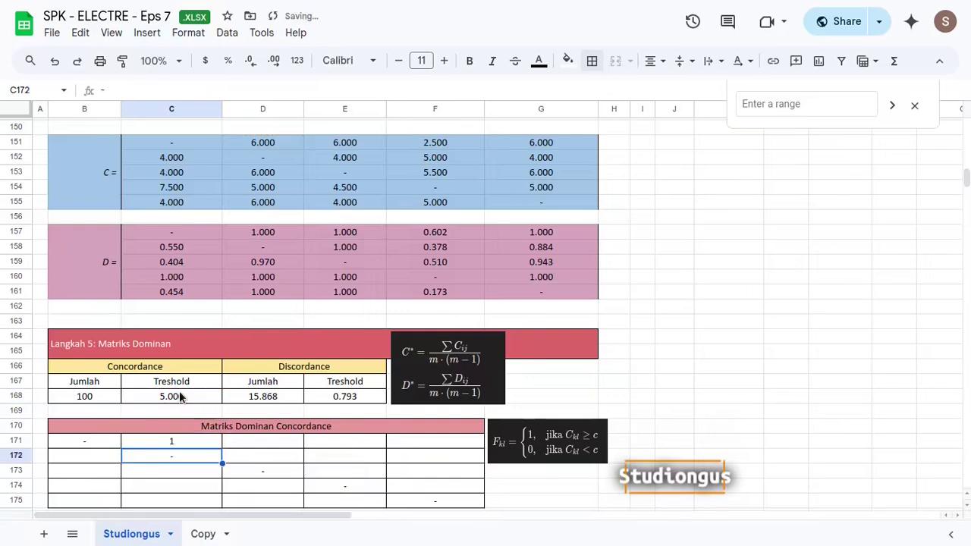
- Make the threshold reference in C171 absolute so the formula reads =IF(D151>=$C$168, 1, 0)
key("Up")
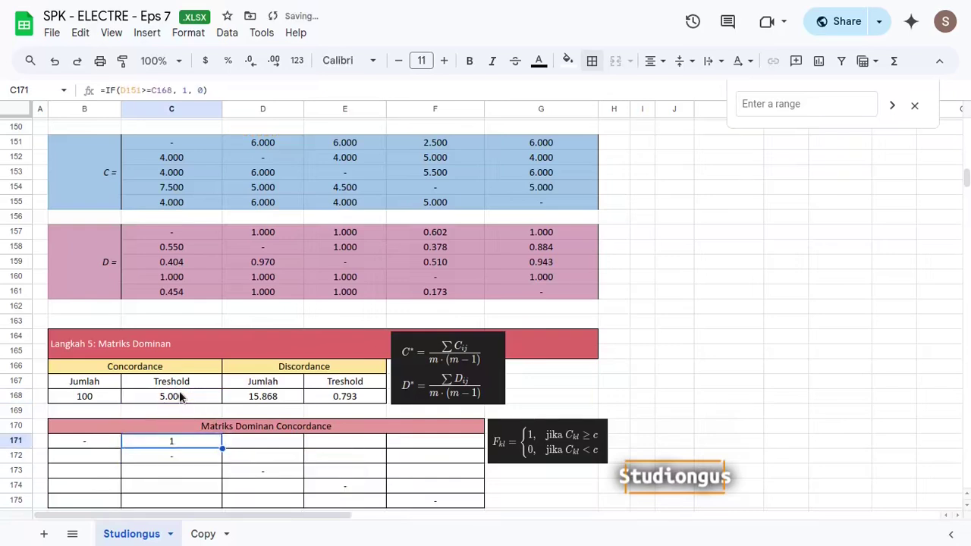
key("F2")
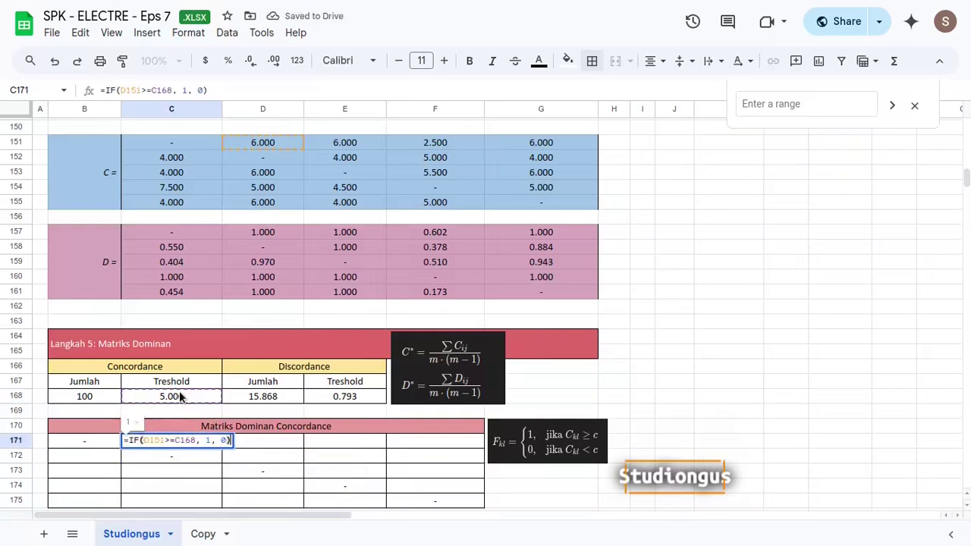
left_click(190, 441)
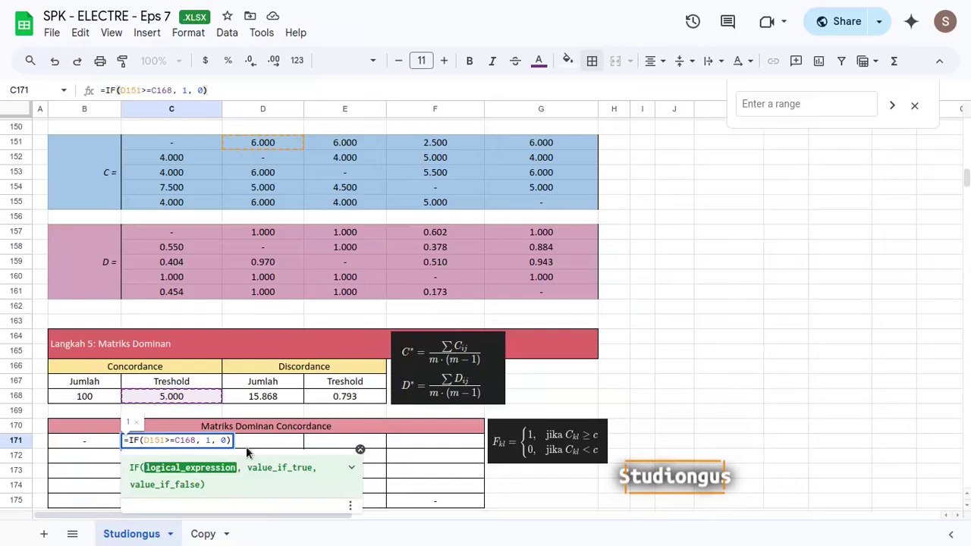
key("F4")
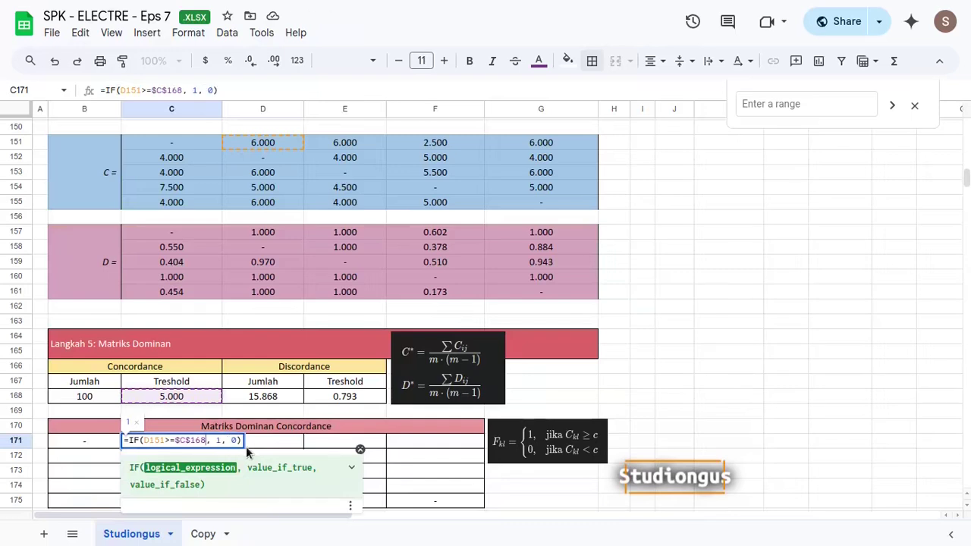
key("ctrl+Return")
- Fill the C171 formula across the first matrix row through F171
key("shift+Right")
key("shift+Right")
key("shift+Right")
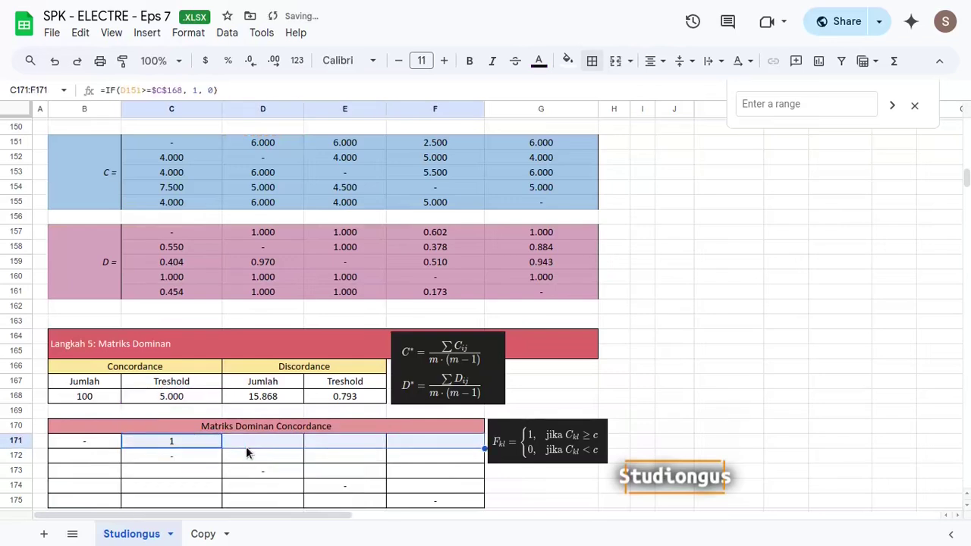
key("ctrl+r")
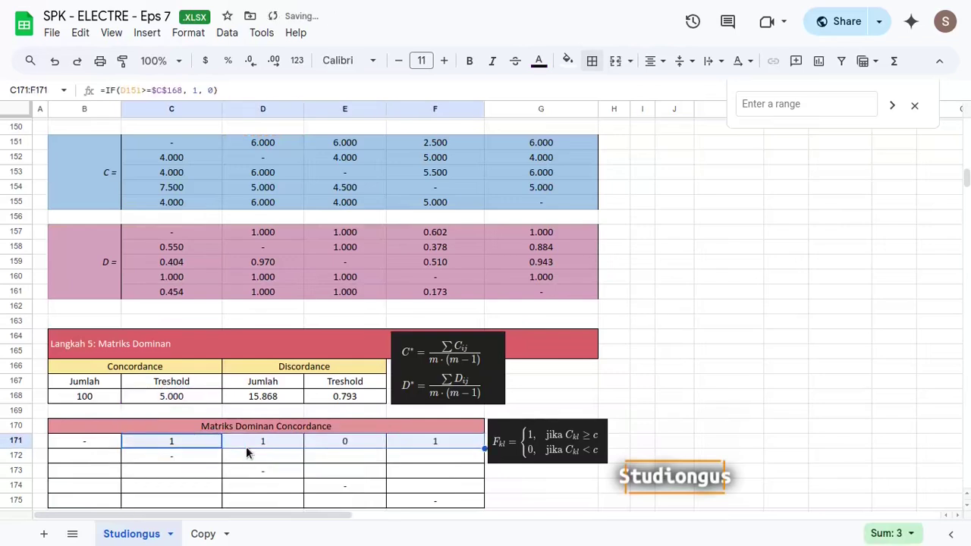
- Fill the row 171 formulas in columns D, E and F down to just above each column's diagonal dash
key("Right")
key("shift+Down")
key("ctrl+d")
key("Right")
key("shift+Down")
key("shift+Down")
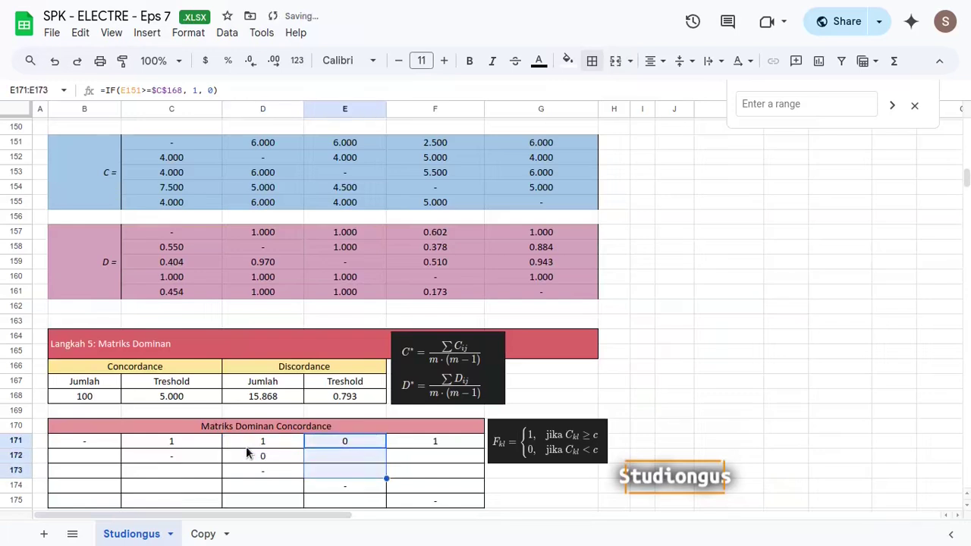
key("Right")
key("shift+Down")
key("shift+Down")
key("shift+Down")
key("shift+Down")
key("shift+Up")
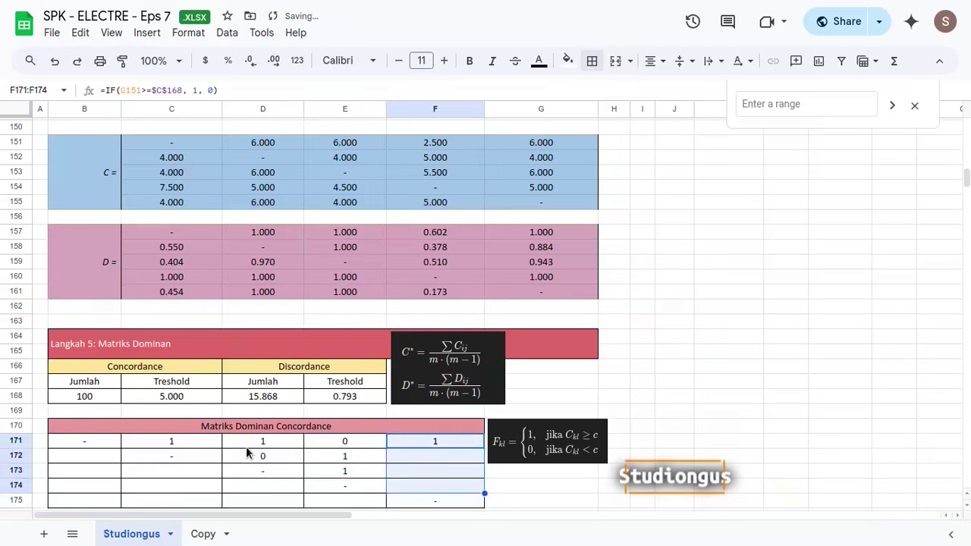
key("ctrl+d")
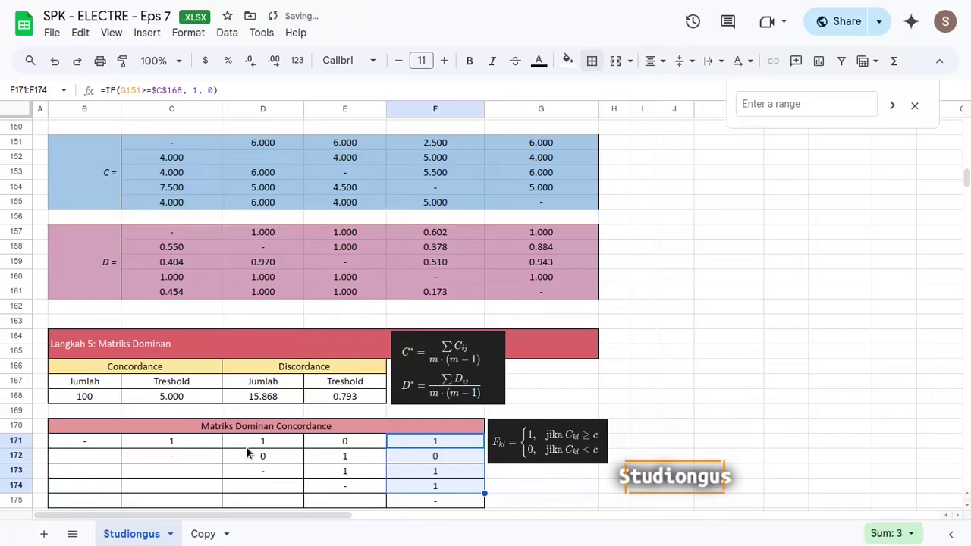
- Copy the C171 formula into B172 and check which cells the pasted formula references
key("Left")
key("Left")
key("Left")
key("ctrl+c")
key("Down")
key("Left")
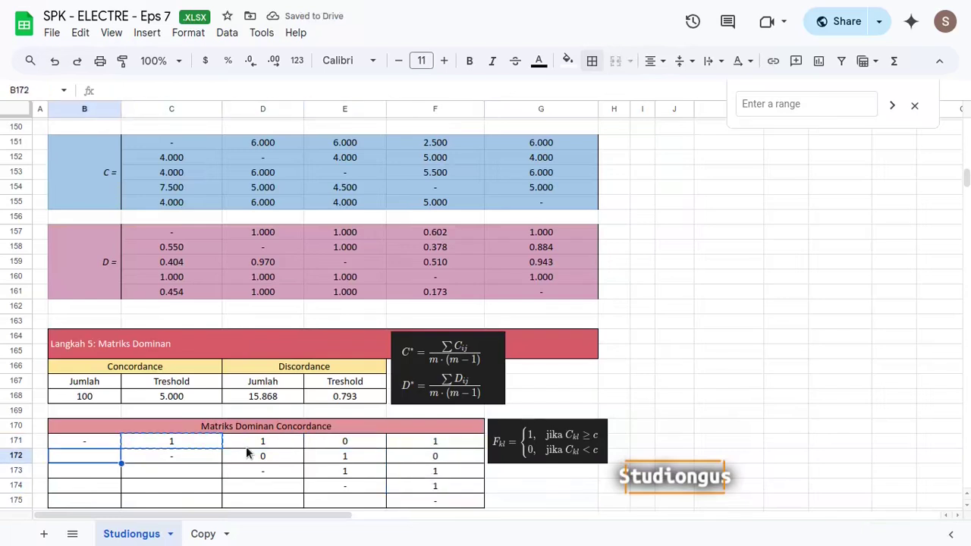
key("ctrl+v")
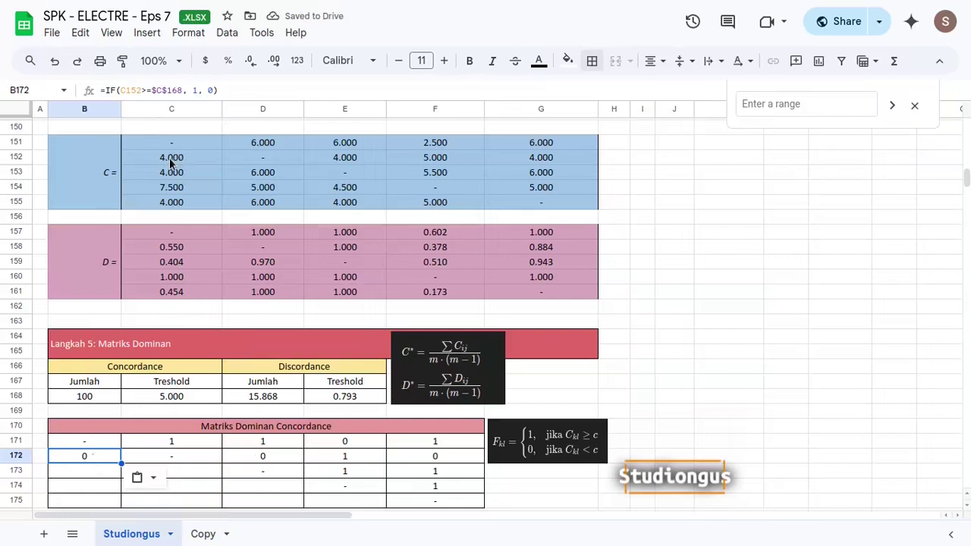
double_click(88, 454)
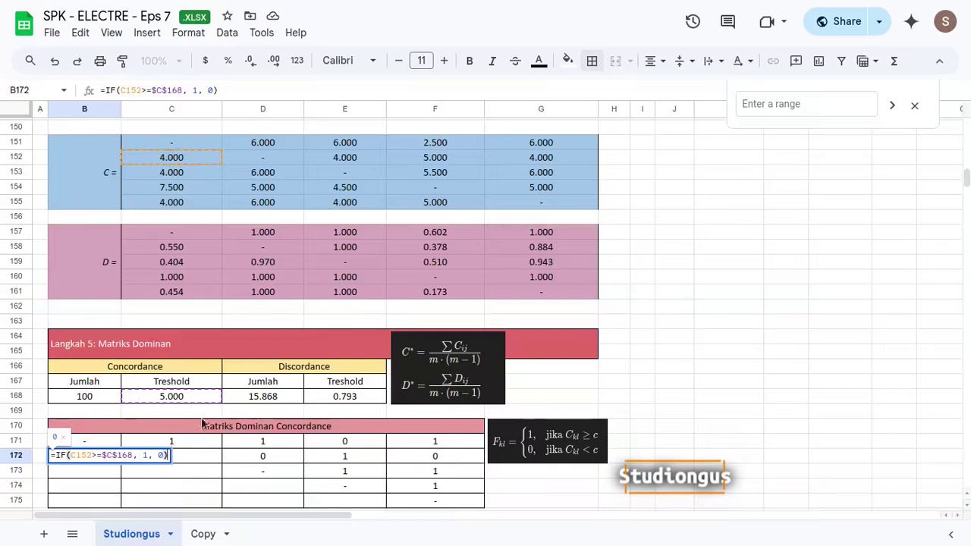
key("Escape")
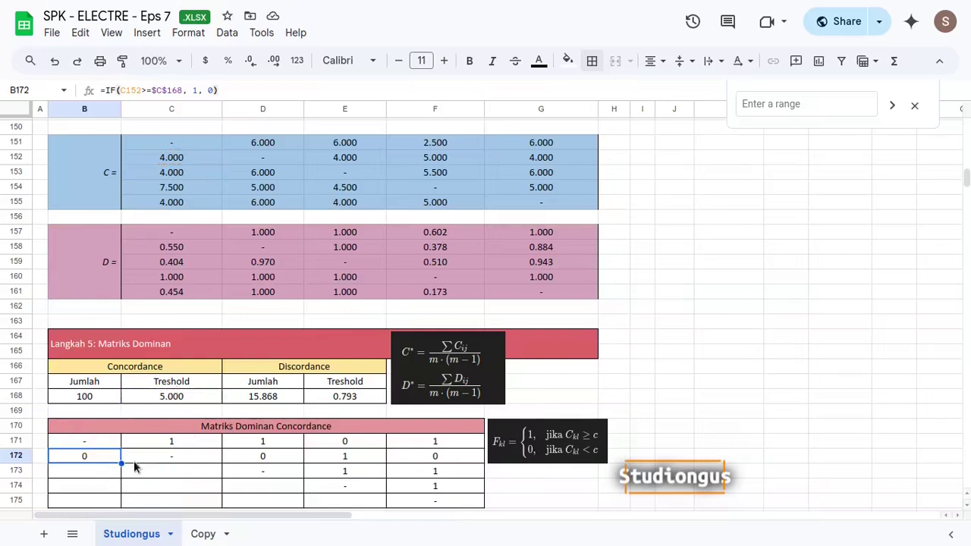
- Fill the B172 formula down through B175
key("shift+Down")
key("shift+Down")
key("shift+Down")
key("ctrl+d")
- Fill the column B formulas in rows 173 to 175 across to just before each row's diagonal dash
key("Down")
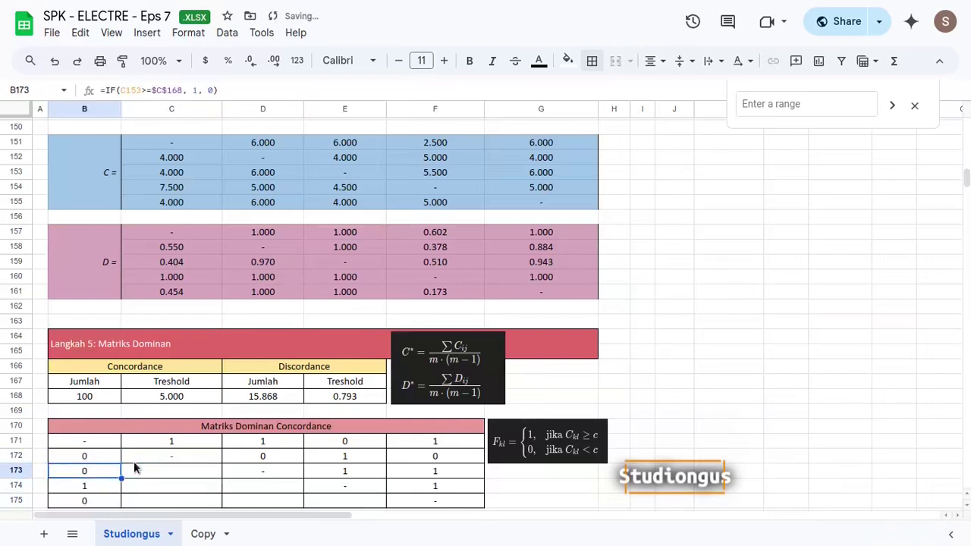
key("shift+Right")
key("ctrl+r")
key("Down")
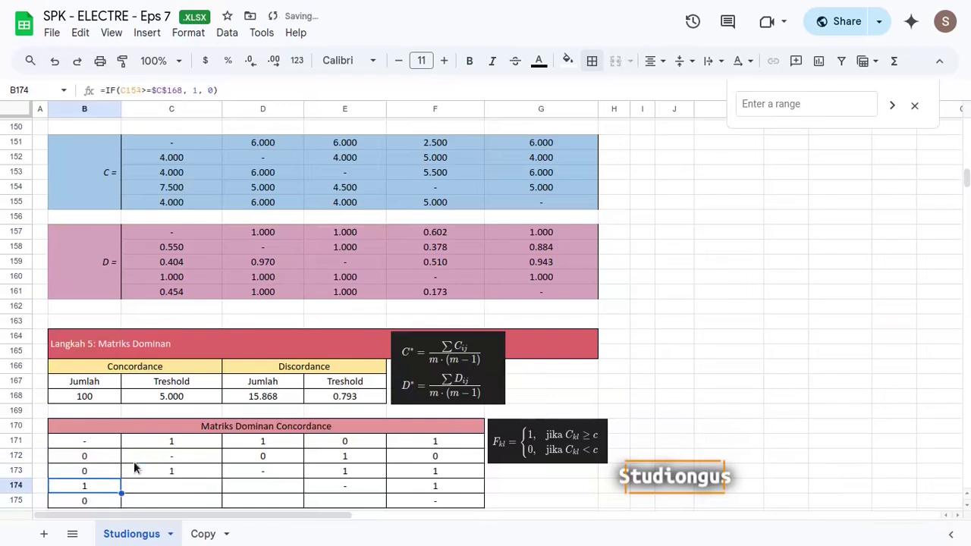
key("shift+Right")
key("shift+Right")
key("ctrl+r")
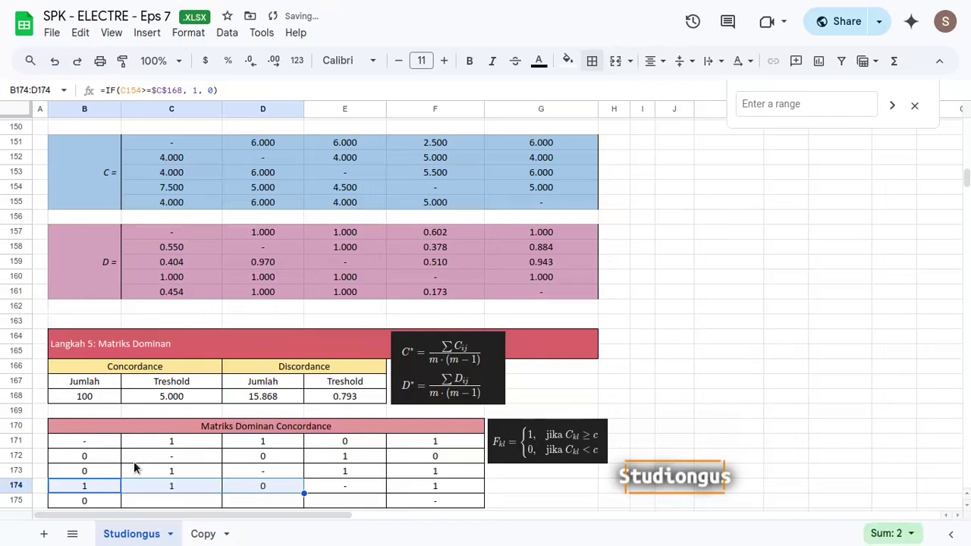
key("Down")
key("shift+Right")
key("shift+Right")
key("shift+Right")
key("shift+Right")
key("shift+Left")
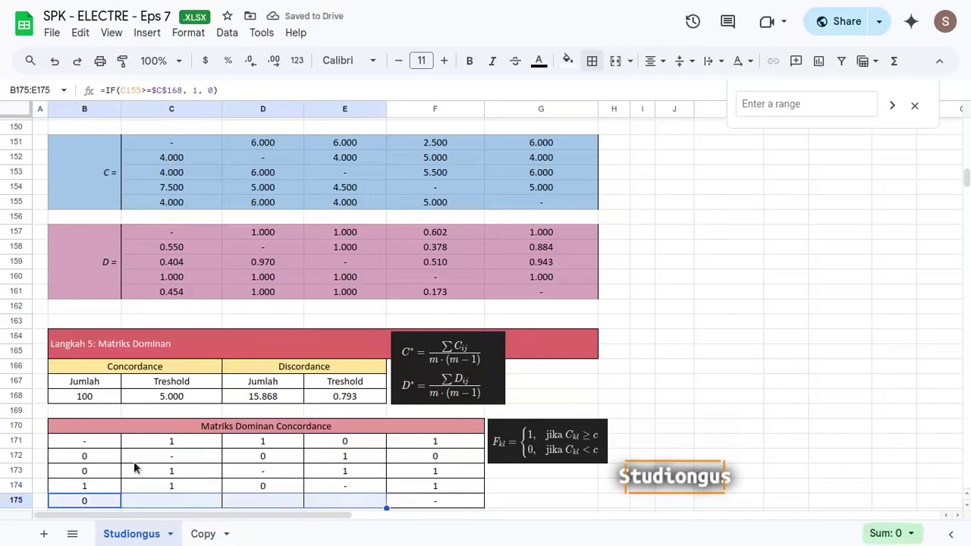
key("ctrl+r")
- Examine the Matriks Dominan Discordance rule together with the D matrix and the Discordance Treshold in E168
left_click(251, 427)
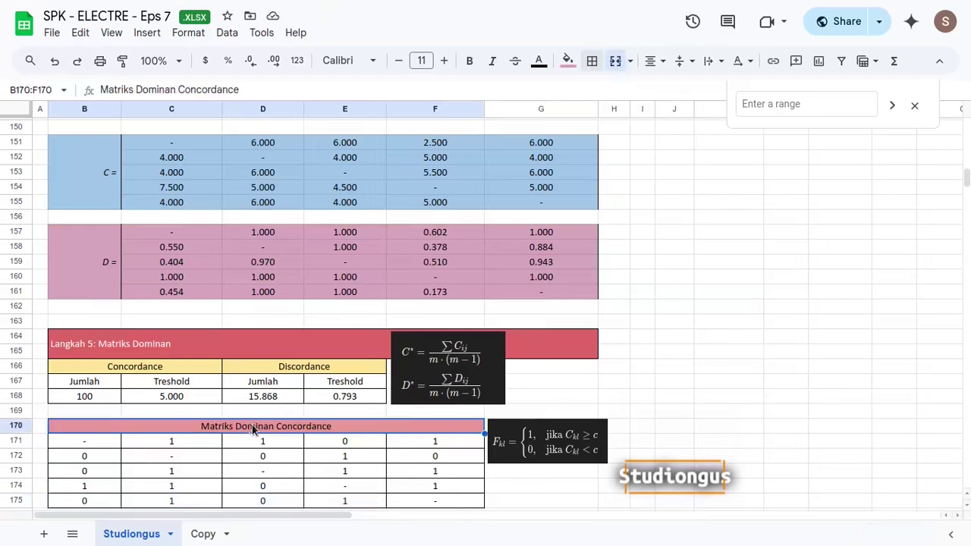
scroll(336, 358, "down", 4)
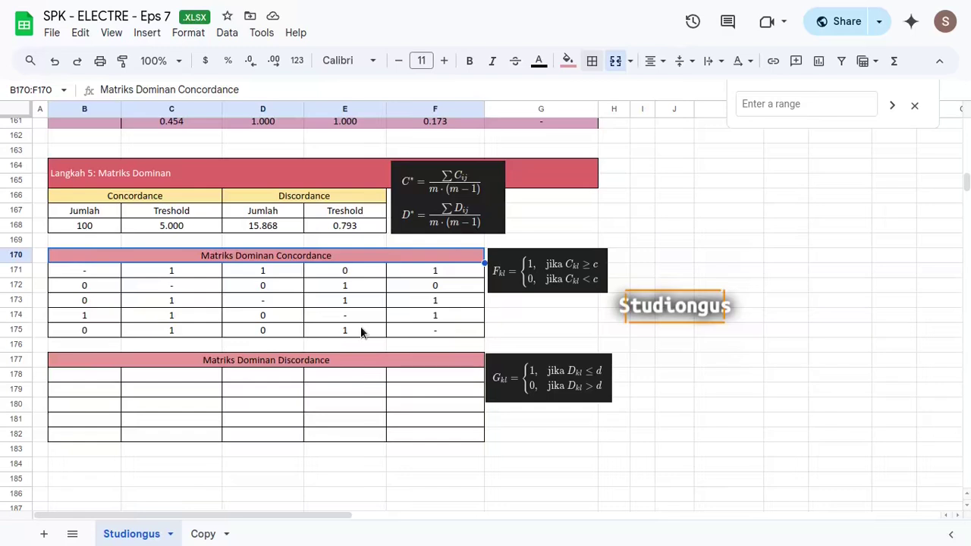
left_click(540, 416)
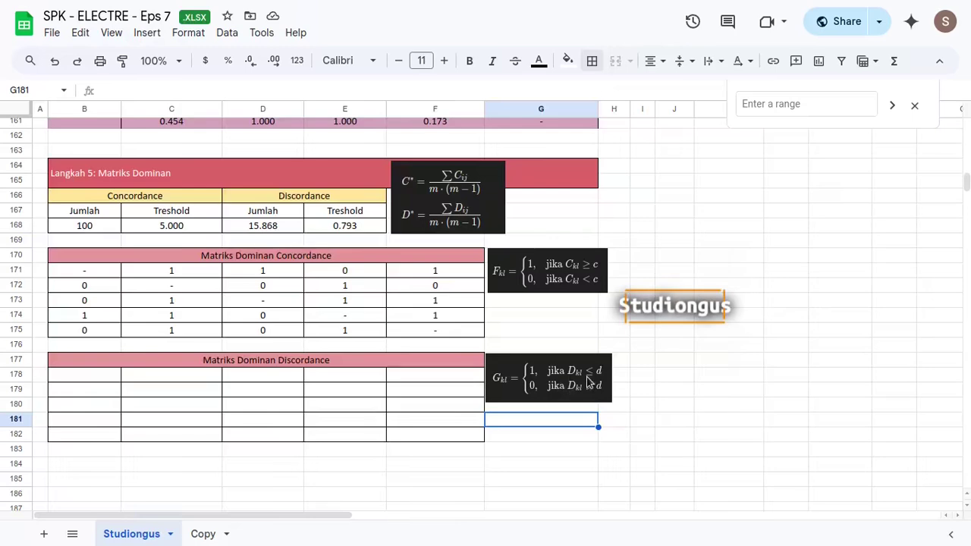
scroll(370, 413, "up", 4)
left_click_drag(98, 331, 531, 371)
scroll(325, 367, "down", 5)
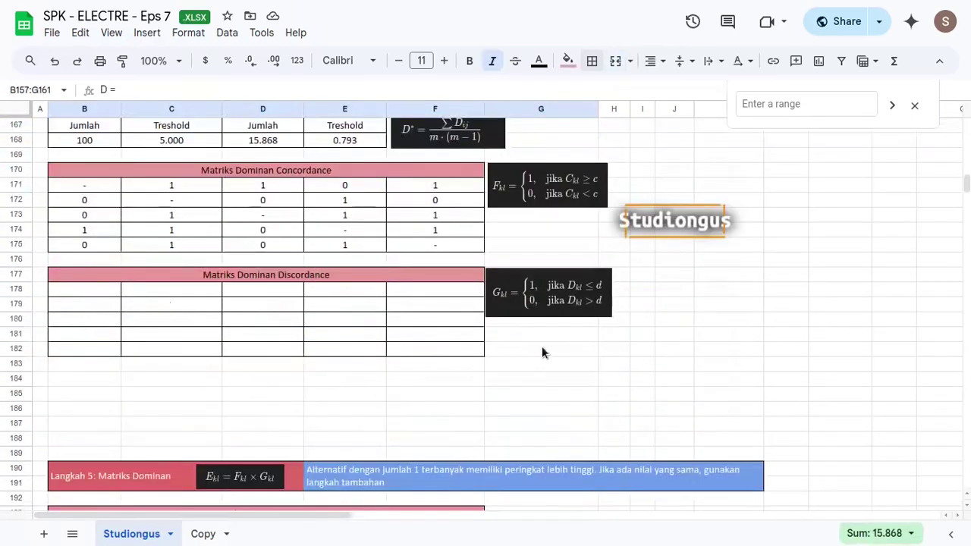
scroll(542, 346, "up", 2)
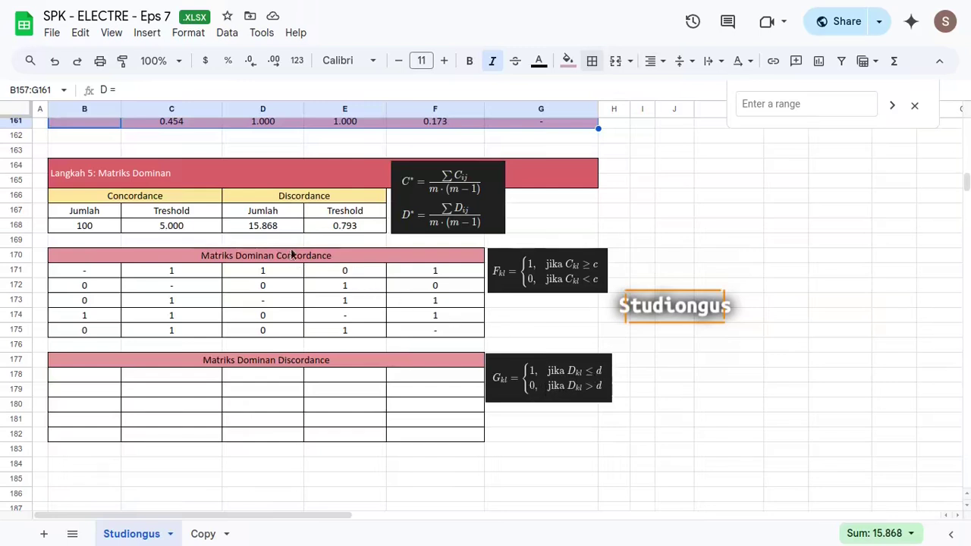
left_click(351, 228)
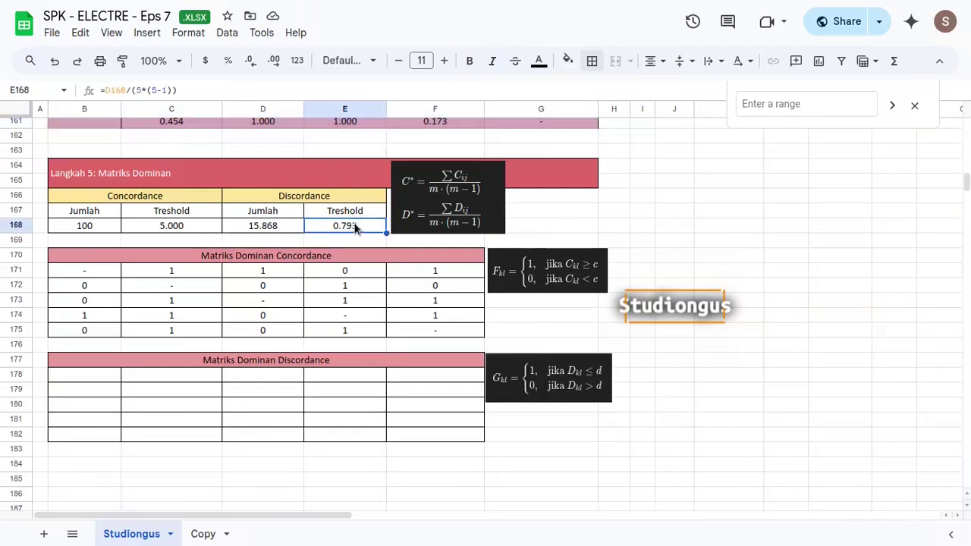
- Enter a dash in each diagonal cell of the Matriks Dominan Discordance, from B178 down to F182
left_click(98, 375)
type("-")
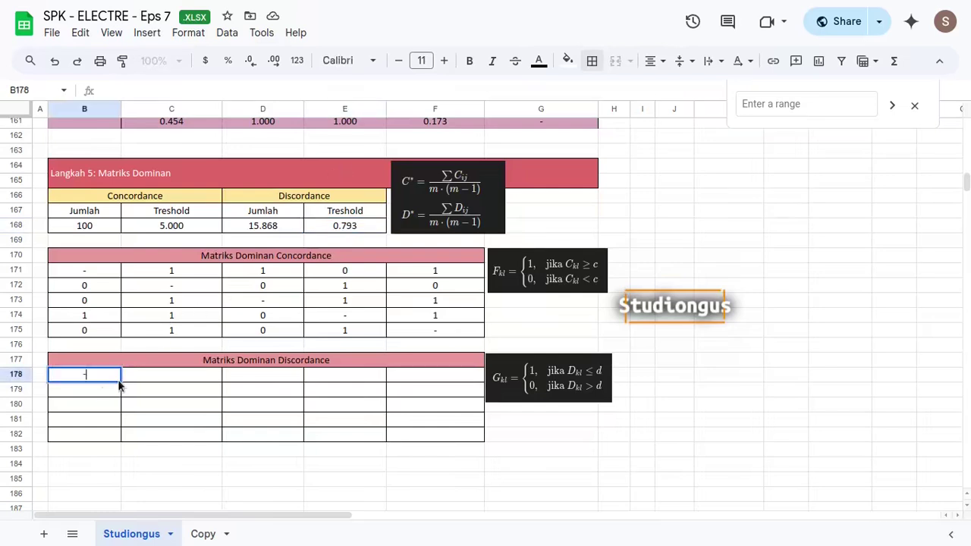
key("Return")
key("Right")
type("-")
key("Return")
key("Right")
type("-")
key("Return")
key("Right")
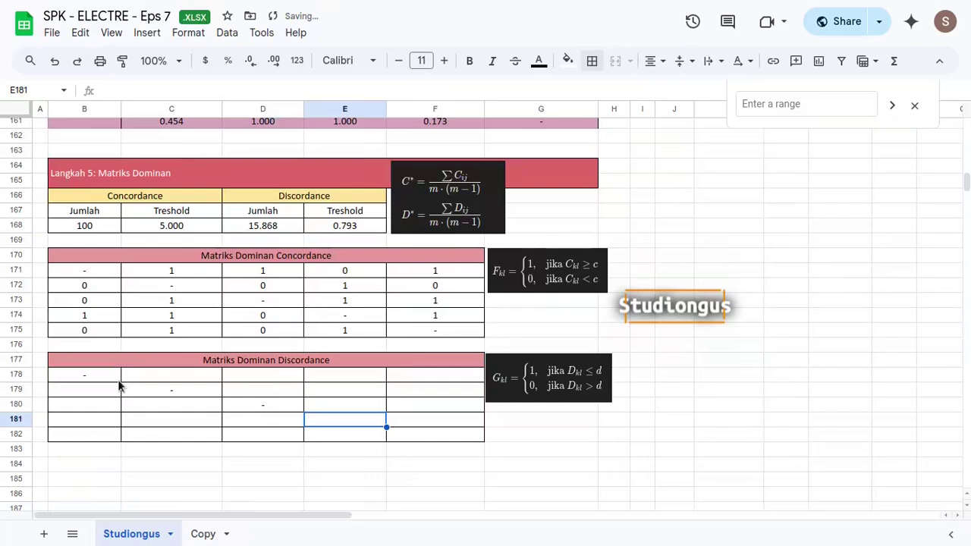
type("-")
key("Return")
key("Right")
type("-")
key("Return")
key("Right")
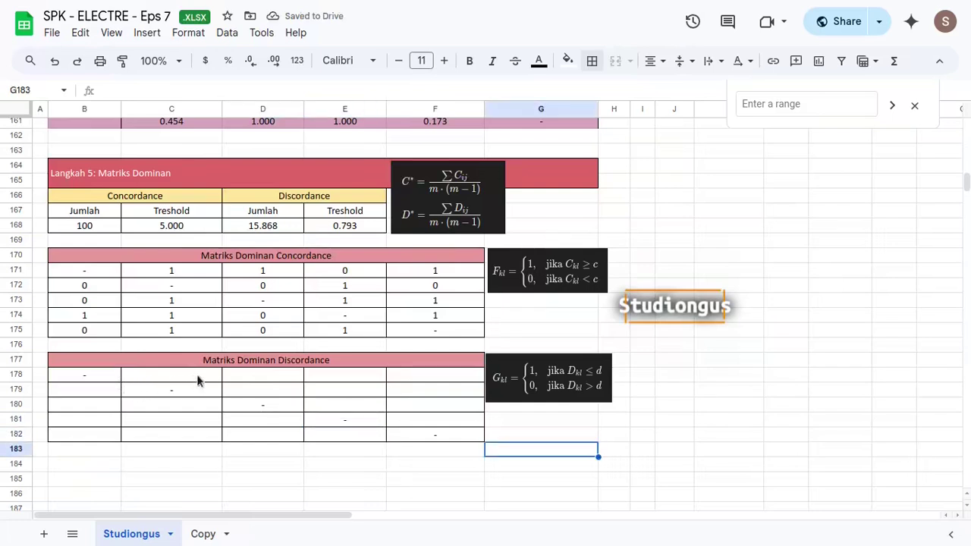
- Enter the formula =IF(D157<=E168, 1, 0) in C178 of the Matriks Dominan Discordance
left_click(244, 379)
left_click(193, 379)
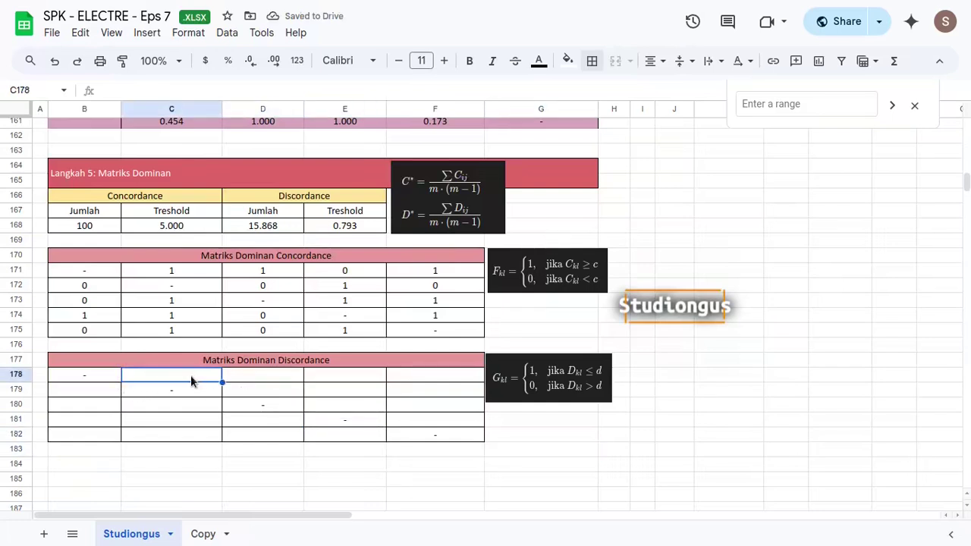
type("=IF(")
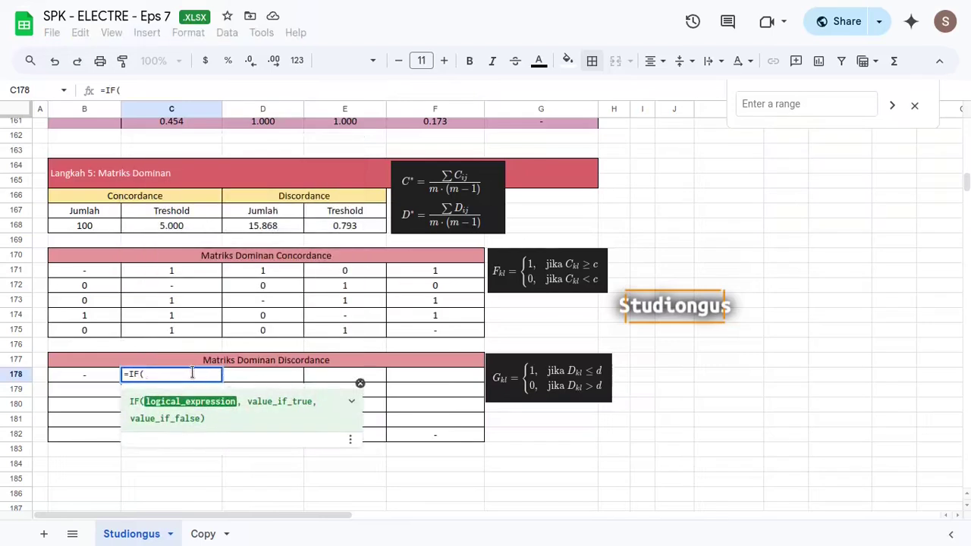
scroll(228, 379, "up", 4)
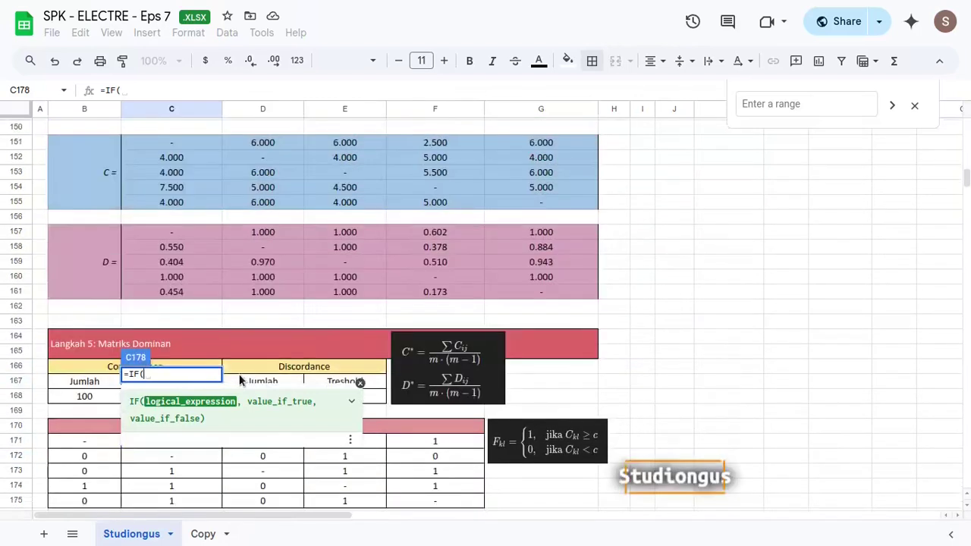
left_click(265, 143)
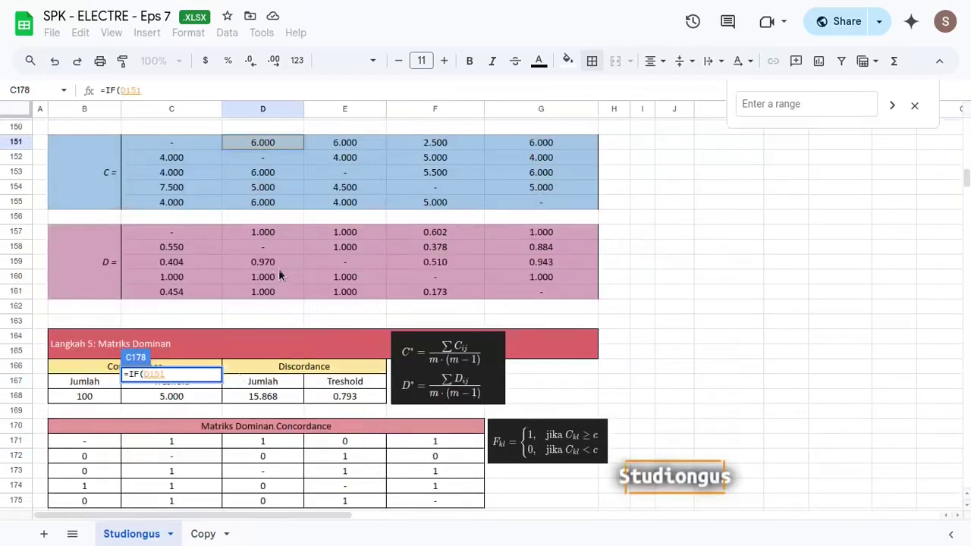
left_click(268, 233)
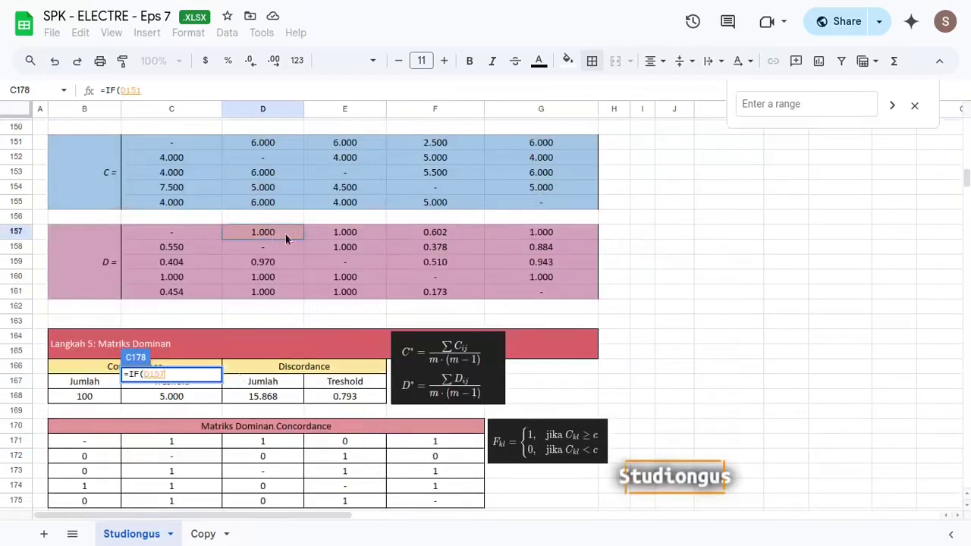
scroll(287, 298, "down", 6)
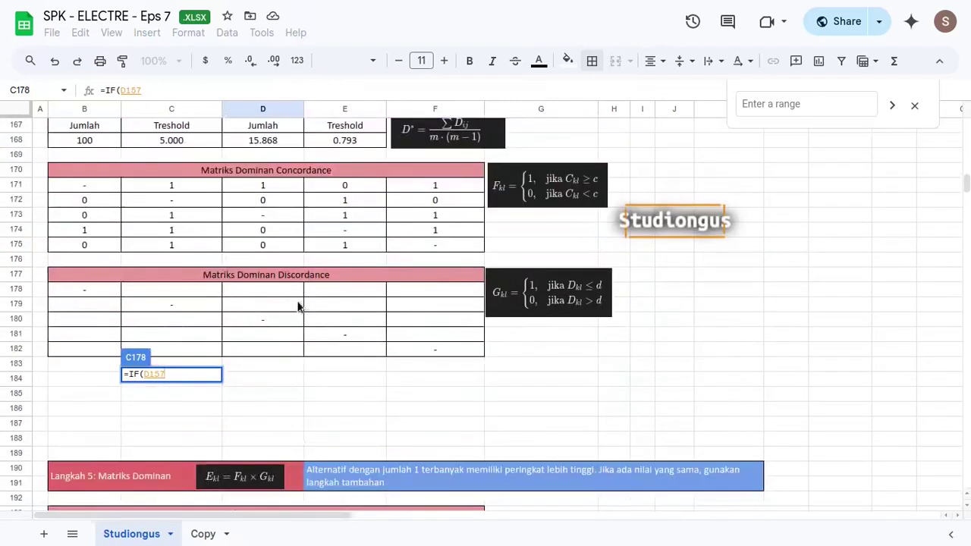
type("<=")
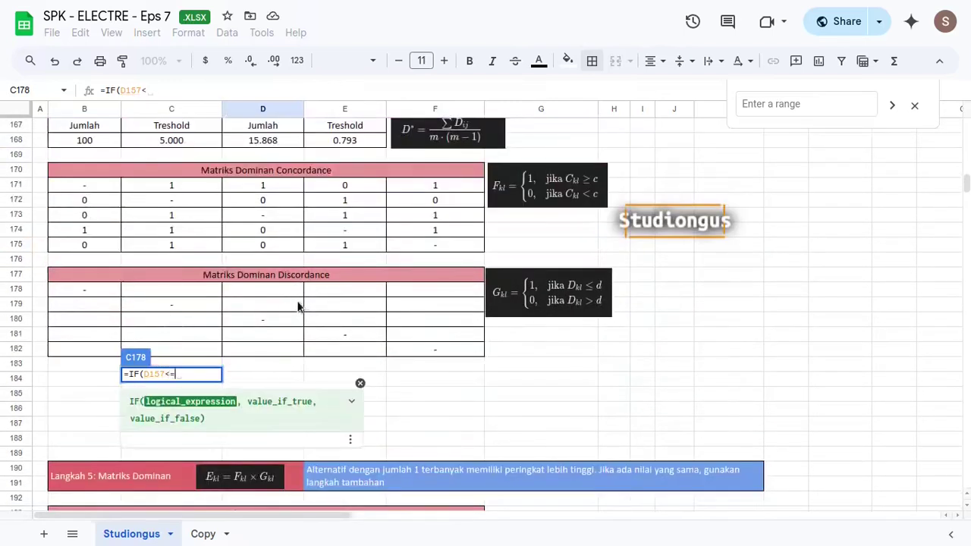
left_click(354, 140)
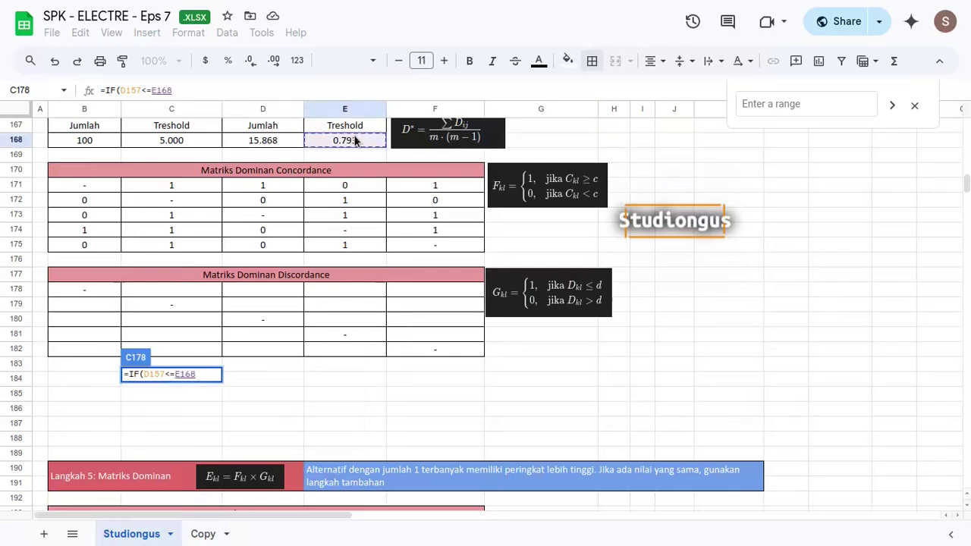
type(", 1")
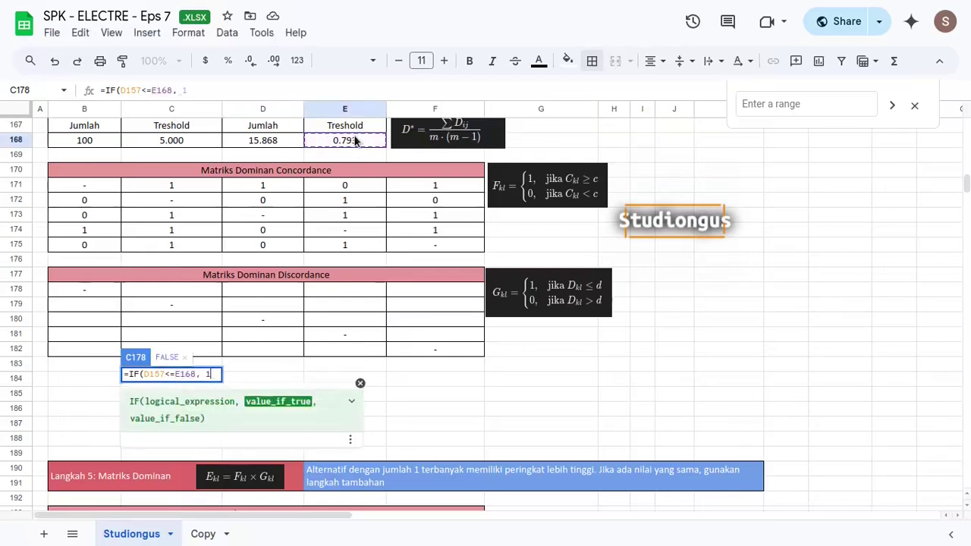
type(", ")
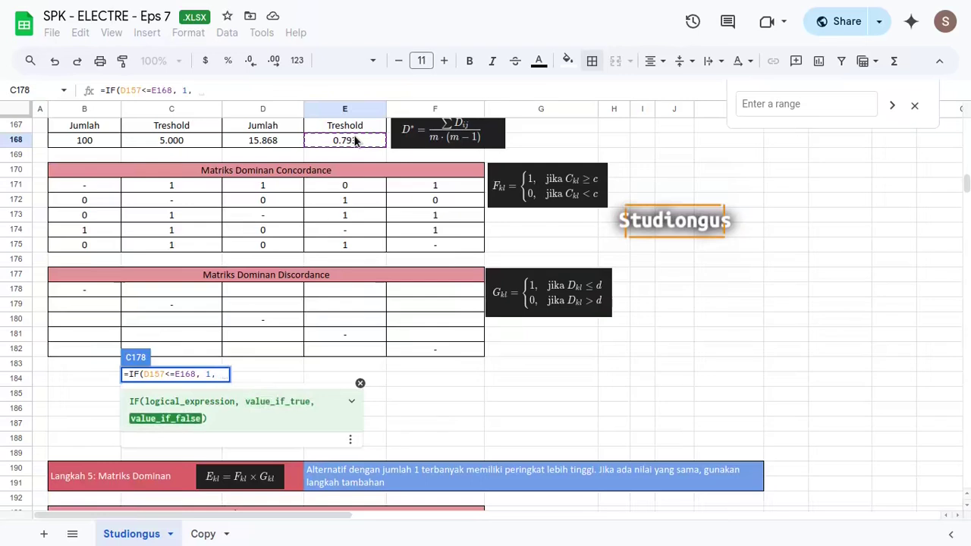
type("0")
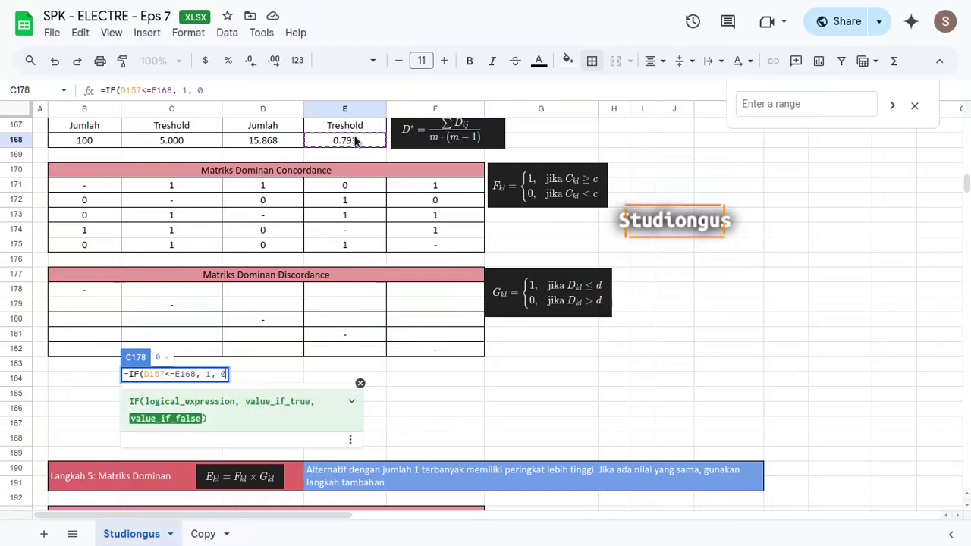
key("Return")
- Make the threshold reference in the C178 formula absolute as $E$168
key("Up")
key("F2")
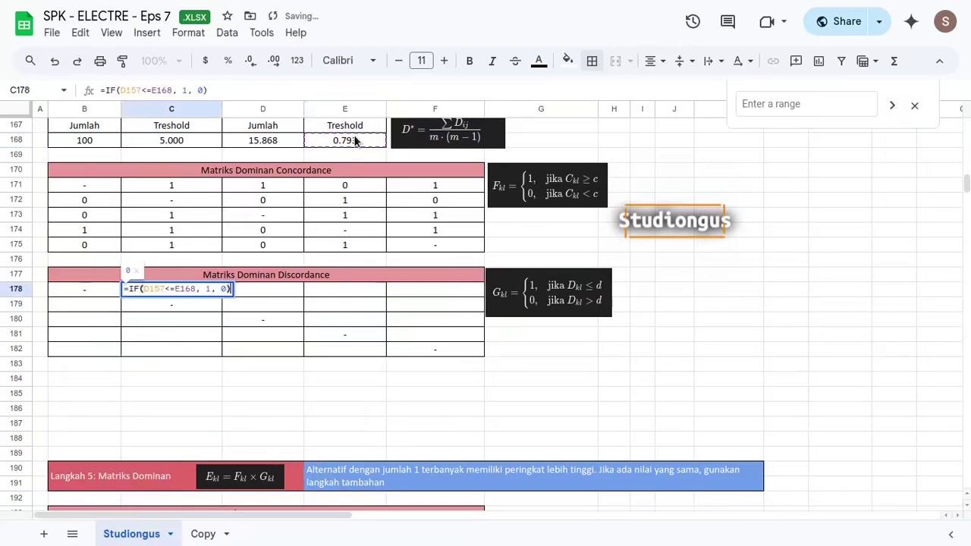
left_click(193, 288)
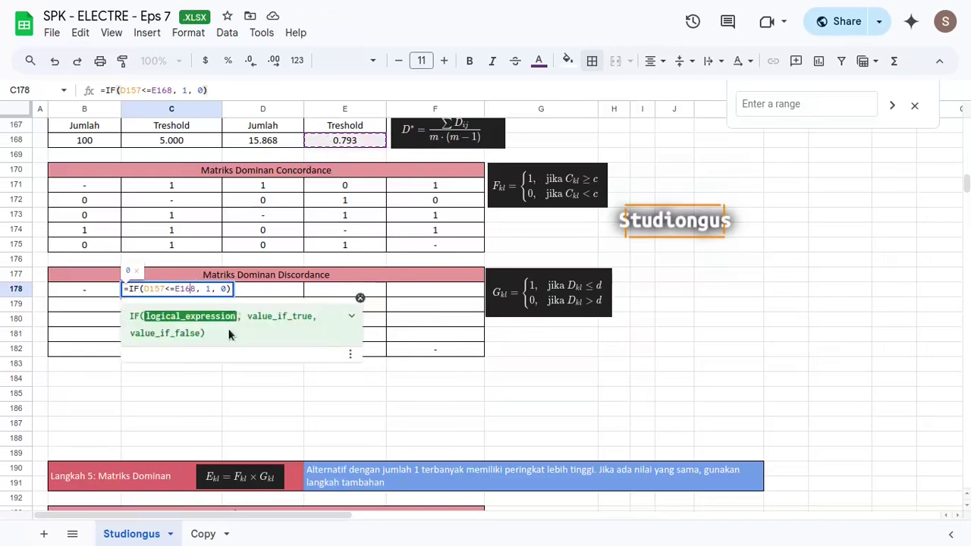
key("F4")
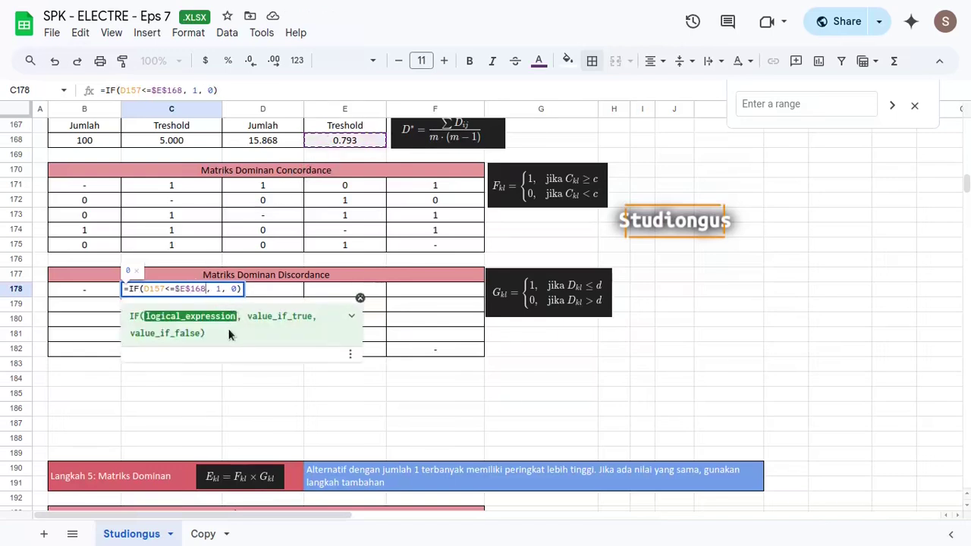
key("Return")
- Fill the C178 formula across through F178
key("Up")
key("shift+Right")
key("shift+Right")
key("shift+Right")
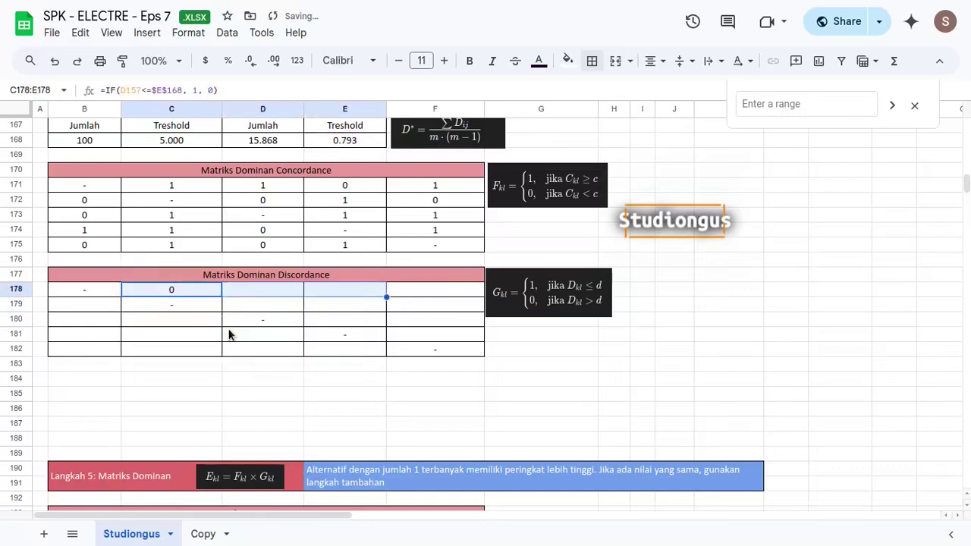
key("ctrl+r")
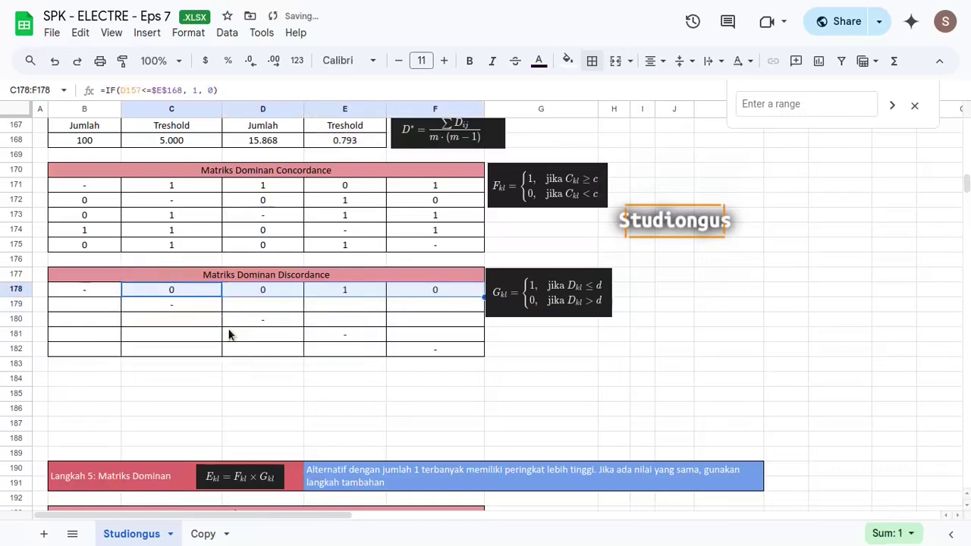
- Fill the D178 formula down to D179 and the E178 formula down through E180, stopping above the diagonal dashes
key("Right")
key("shift+Down")
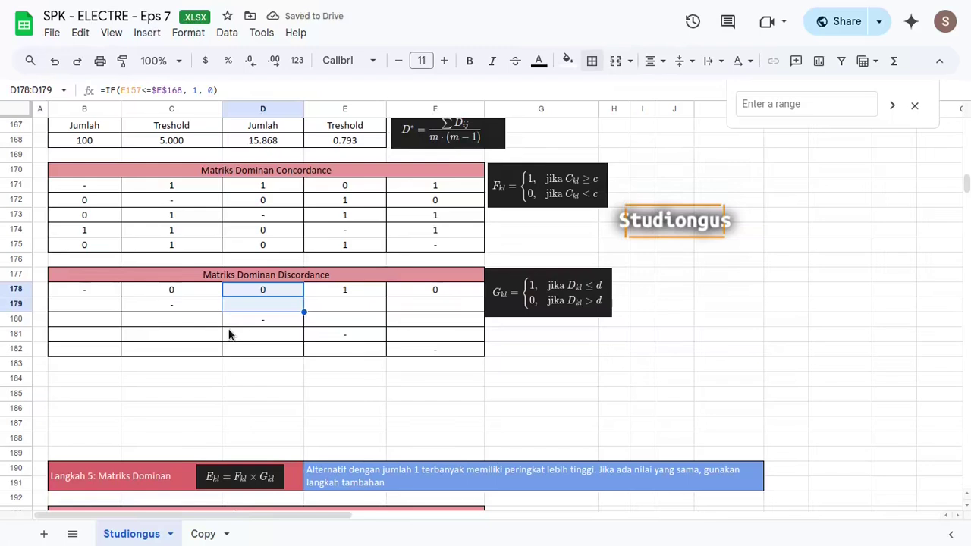
key("ctrl+d")
key("Right")
key("shift+Down")
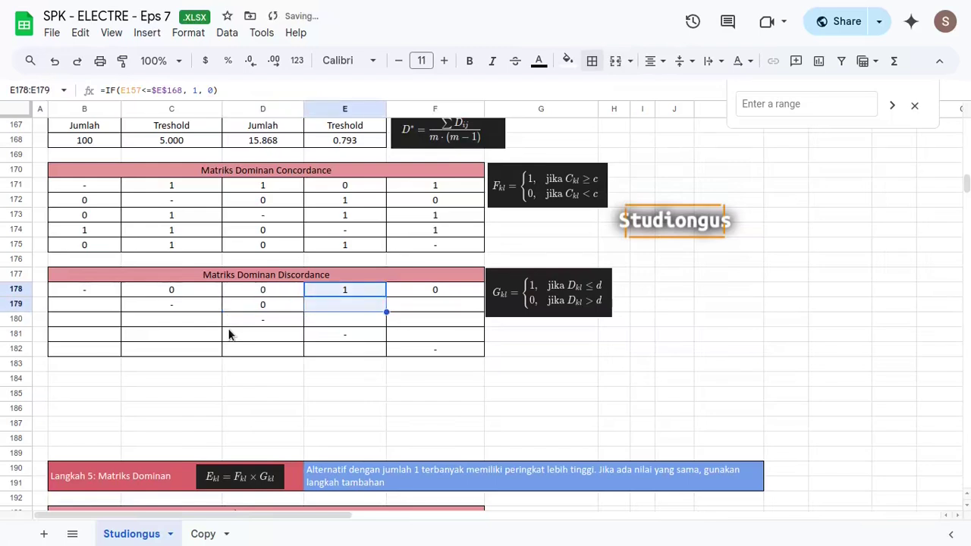
key("shift+Down")
key("shift+Down")
key("ctrl+d")
- Fill the F178 formula down through F181, stopping above the diagonal dash
key("Right")
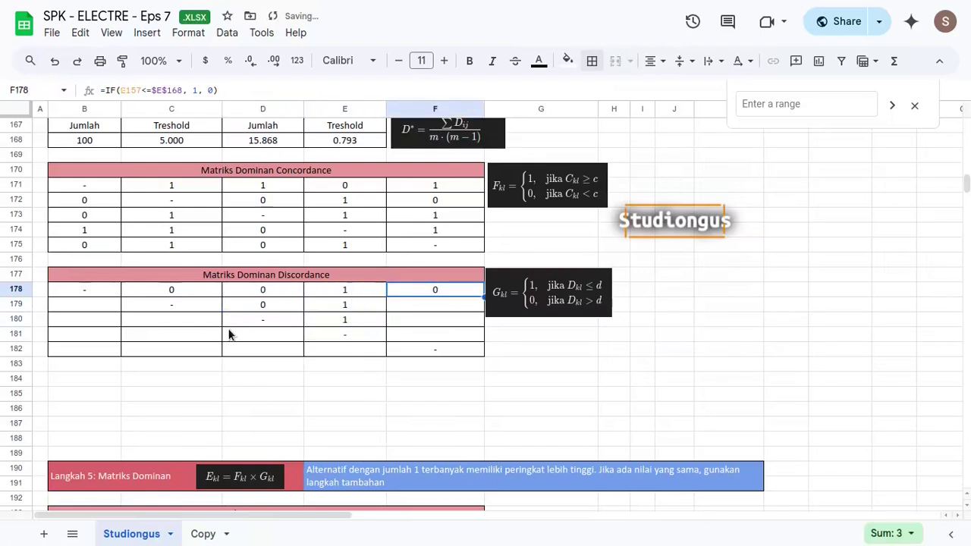
key("shift+Down")
key("shift+Down")
key("shift+Down")
key("shift+Down")
key("shift+Up")
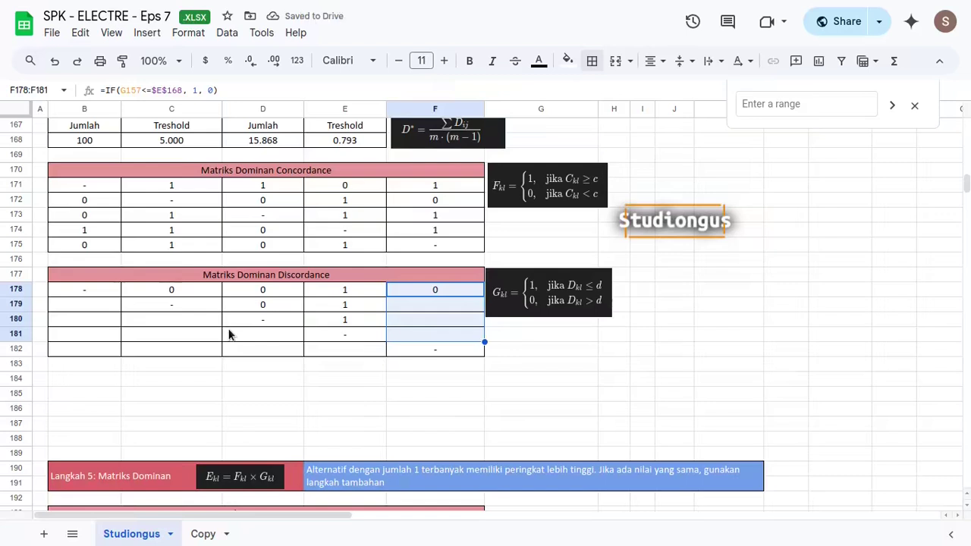
key("ctrl+d")
- Copy the C178 formula into B179, the first cell below the diagonal dash in column B
key("Left")
key("Left")
key("Left")
key("Left")
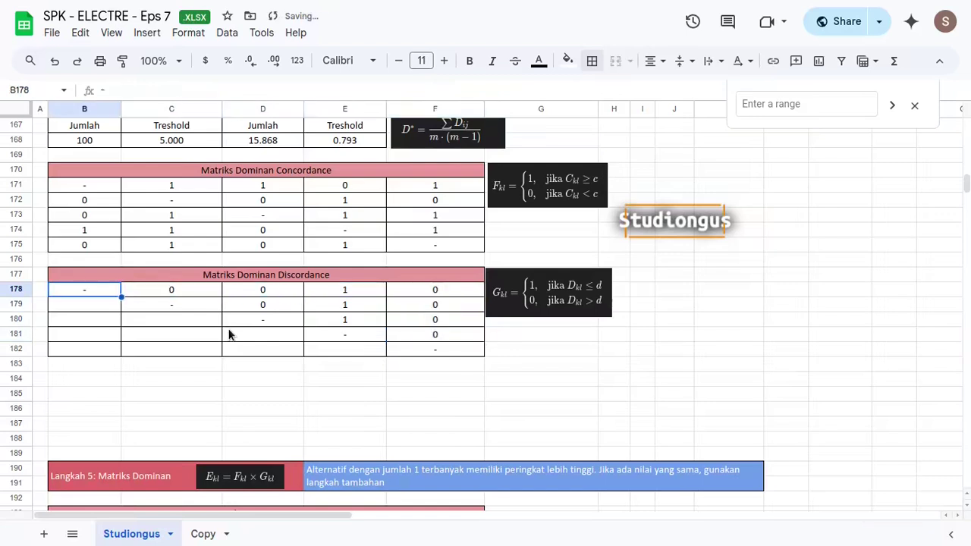
key("Right")
key("ctrl+c")
key("Left")
key("Down")
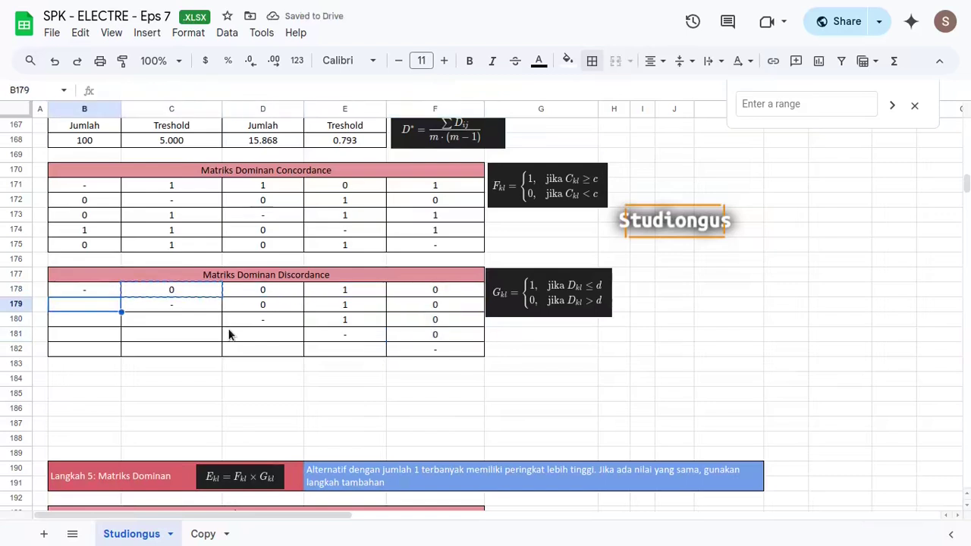
key("ctrl+v")
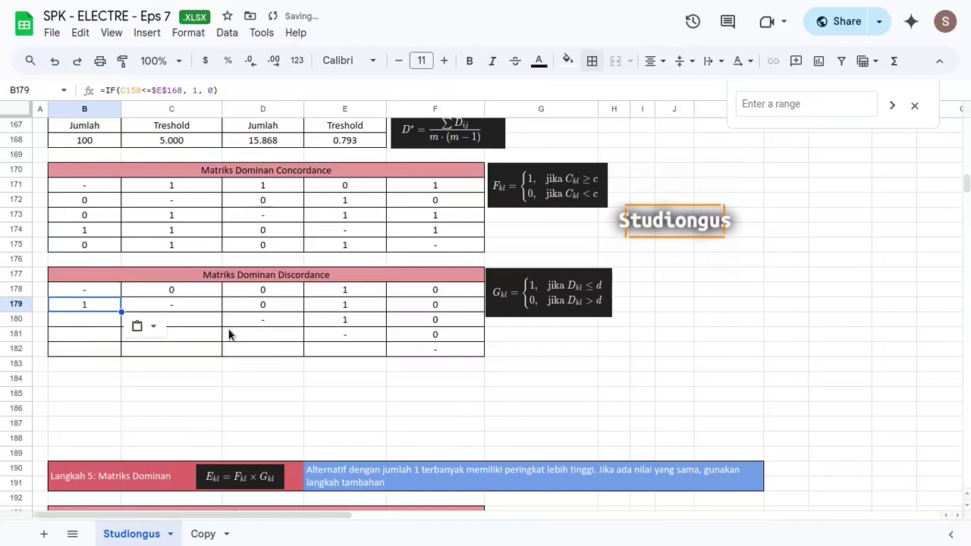
- Fill the B179 formula down through B182
key("ctrl+shift+Down")
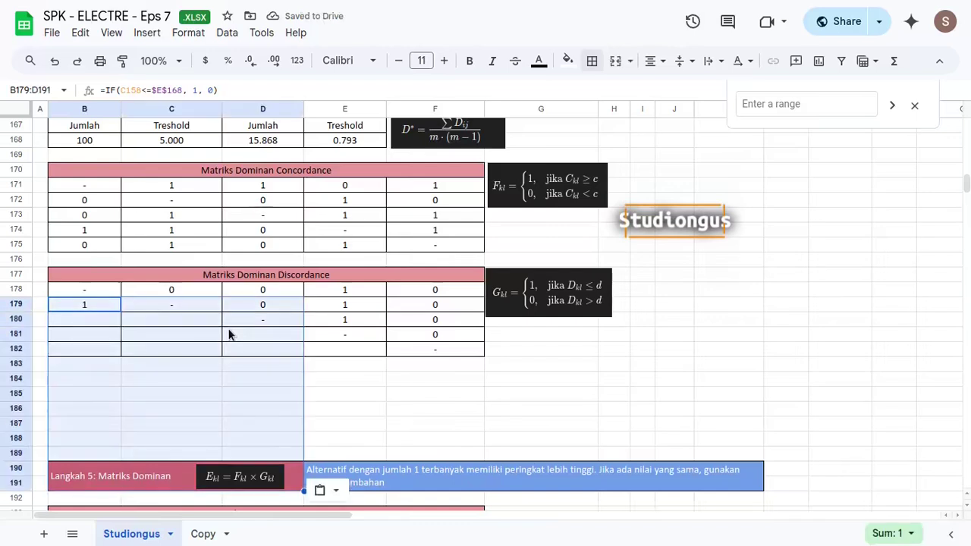
key("Up")
key("Down")
key("shift+Down")
key("shift+Down")
key("shift+Down")
key("ctrl+d")
- Fill the B180 formula across to C180 and the B181 formula across through D181
key("Down")
key("shift+Right")
key("ctrl+r")
key("Down")
key("shift+Right")
key("shift+Right")
key("shift+Right")
key("shift+Left")
key("ctrl+r")
- Fill the B182 formula across through E182, stopping before the diagonal dash
key("Down")
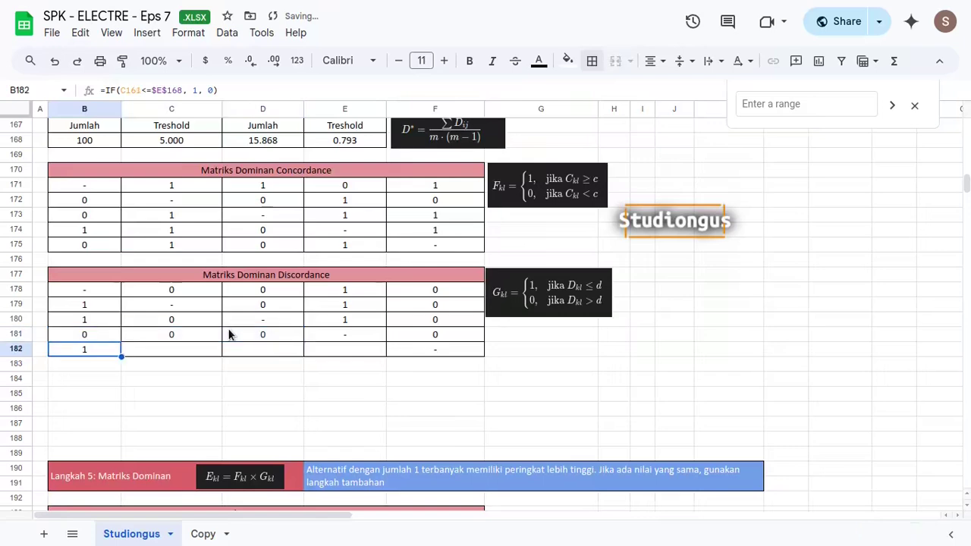
key("shift+Right")
key("shift+Right")
key("shift+Right")
key("shift+Right")
key("shift+Left")
key("ctrl+r")
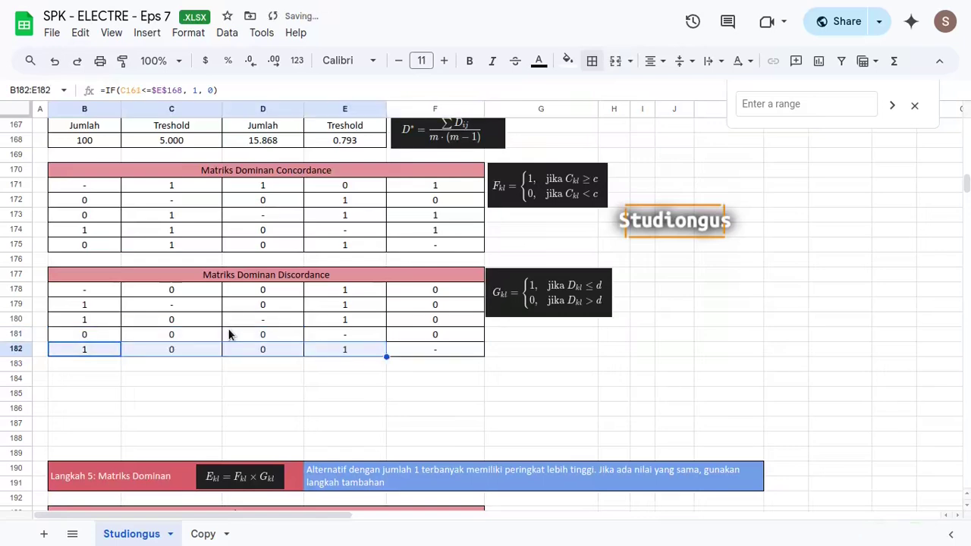
- Examine the concordance and discordance dominance matrices together with the E = F × G rule for the empty Matriks Agregasi Dominan
scroll(303, 391, "up", 2)
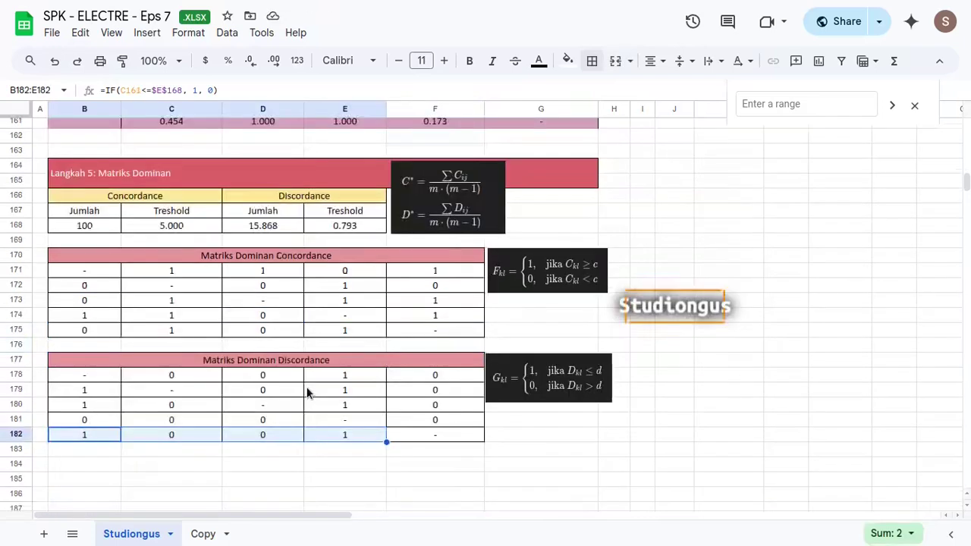
scroll(432, 409, "down", 2)
scroll(321, 392, "up", 2)
left_click(292, 258)
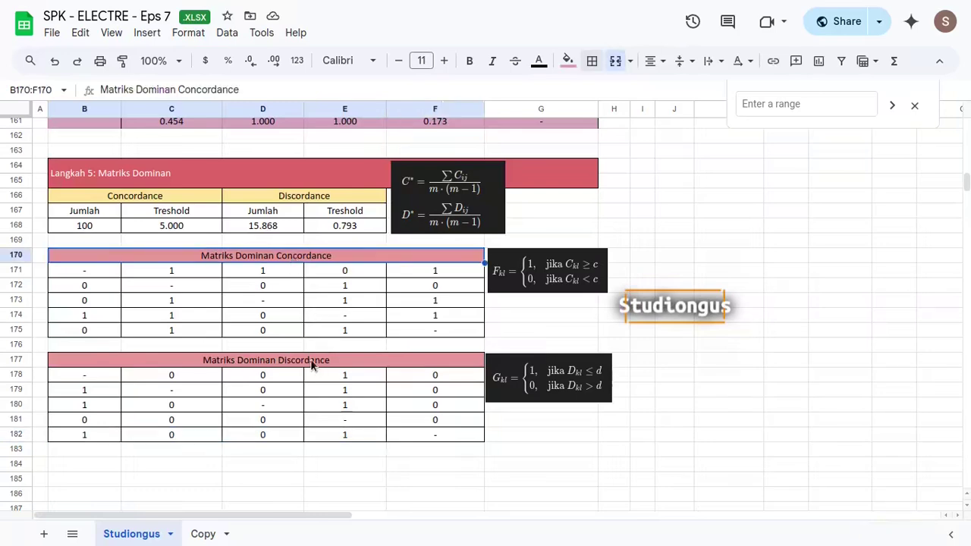
left_click(313, 360)
scroll(375, 354, "down", 6)
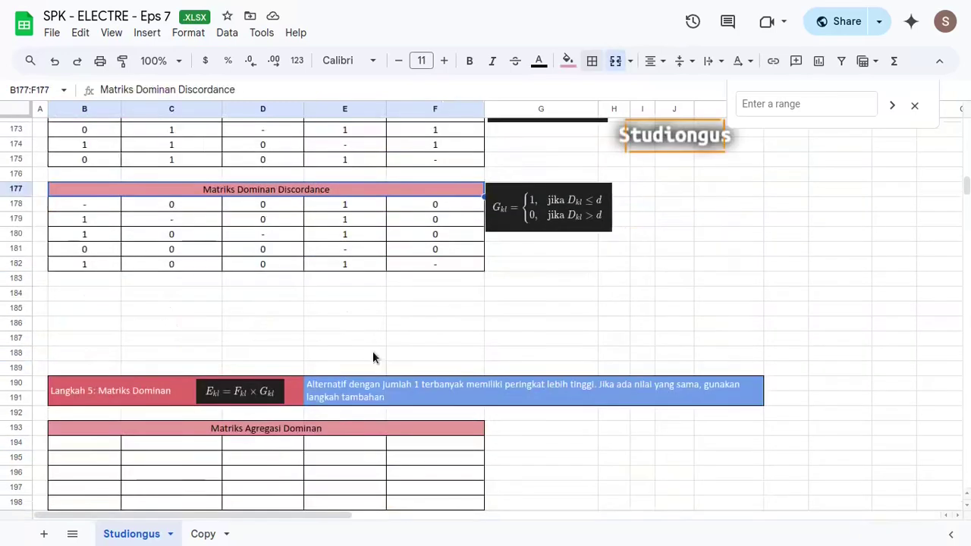
scroll(402, 349, "down", 4)
scroll(420, 349, "up", 6)
scroll(419, 353, "down", 2)
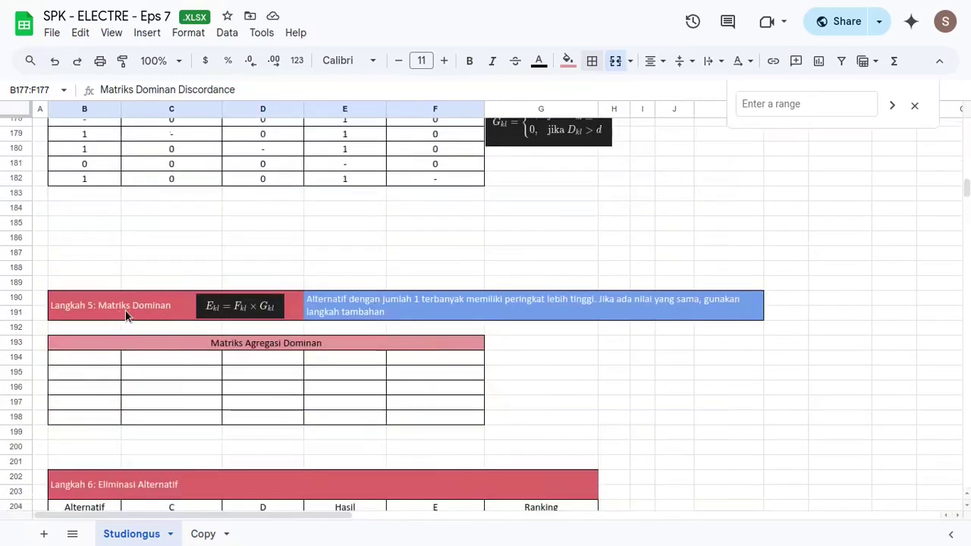
left_click(87, 358)
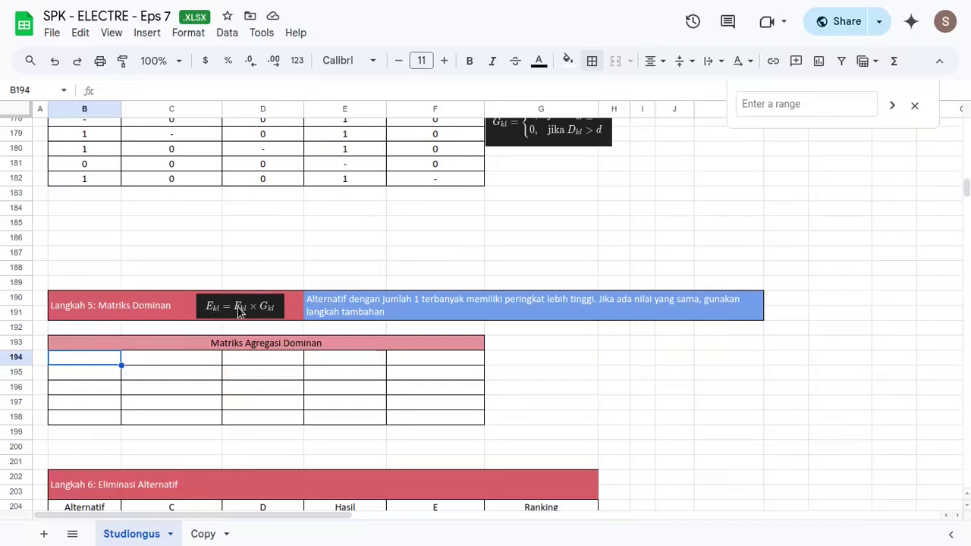
scroll(211, 433, "up", 5)
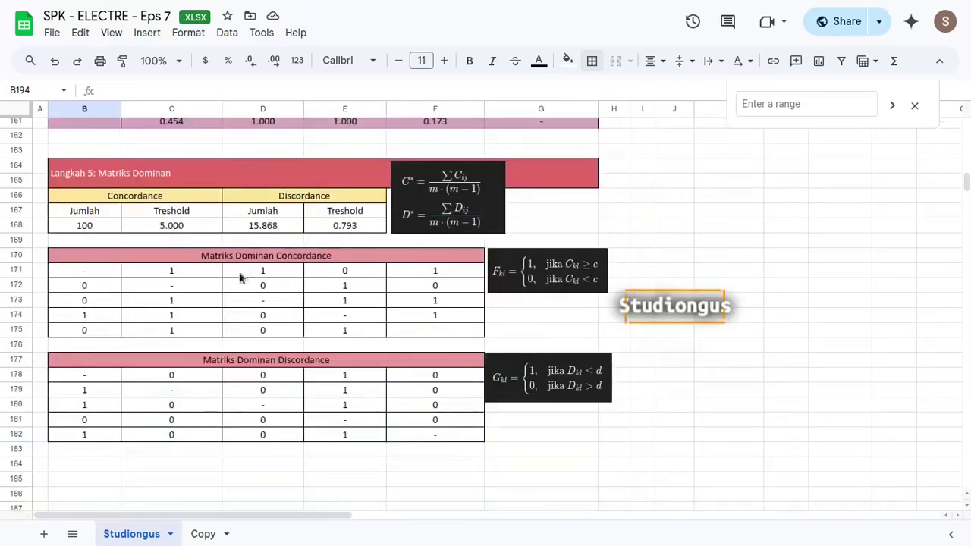
left_click(200, 262)
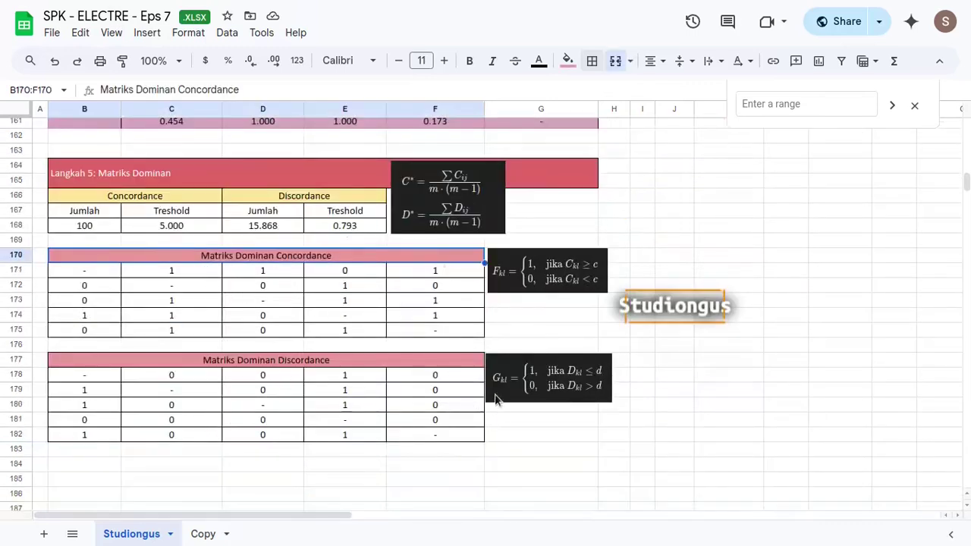
left_click(349, 362)
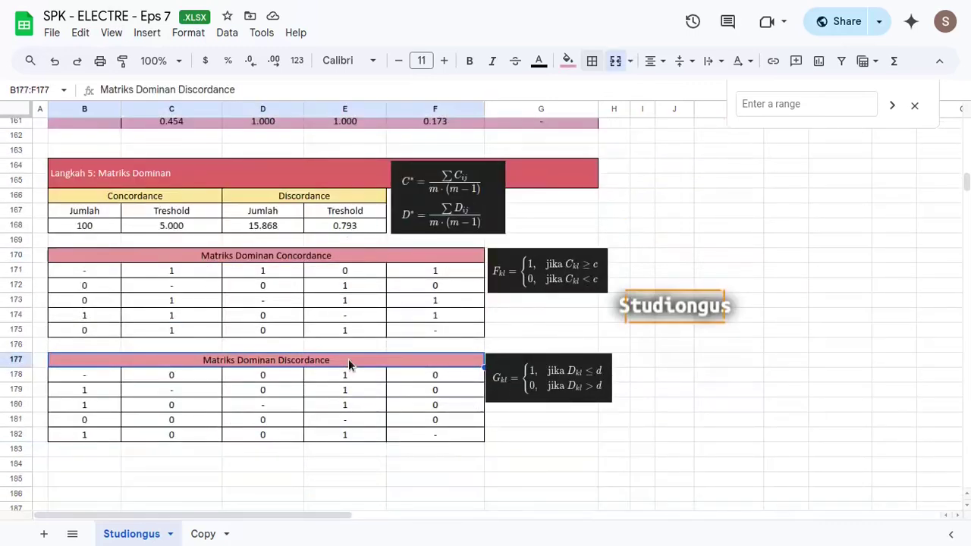
scroll(303, 371, "down", 5)
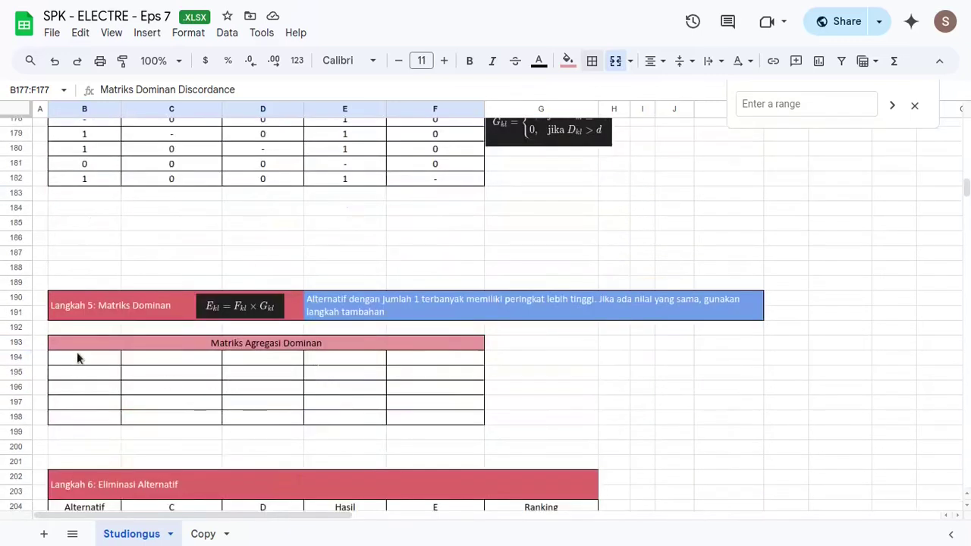
- Enter the formula =B171*B178 in B194, the first cell of the Matriks Agregasi Dominan
left_click(95, 358)
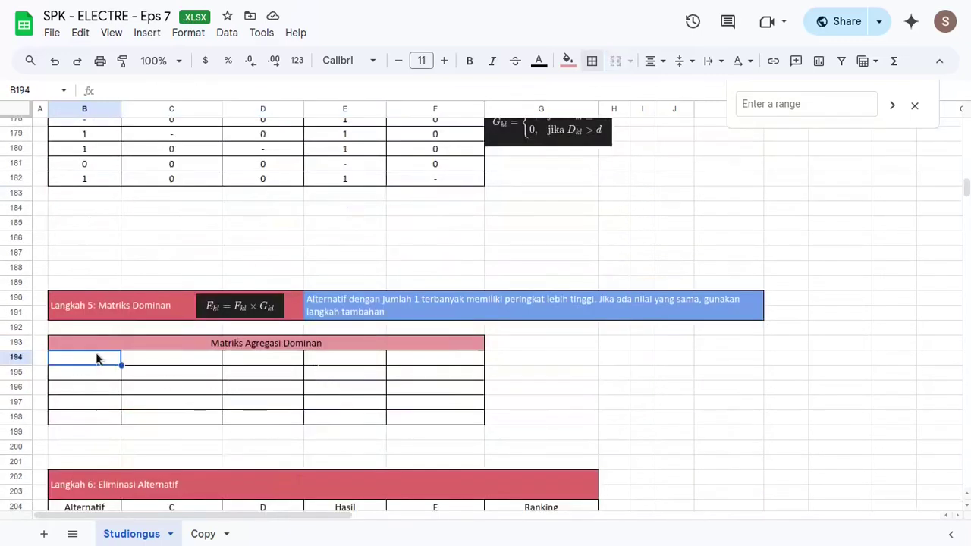
left_click(157, 354)
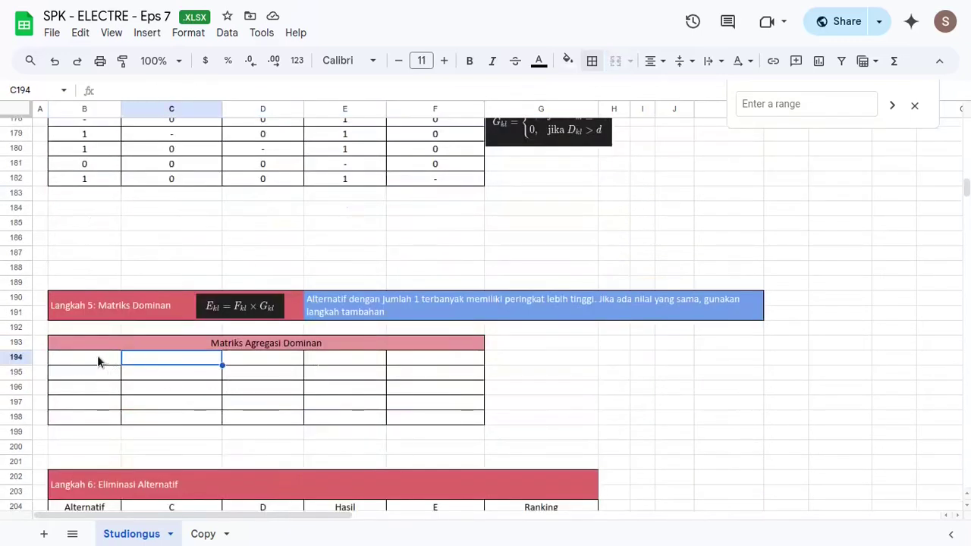
left_click(97, 355)
type("=")
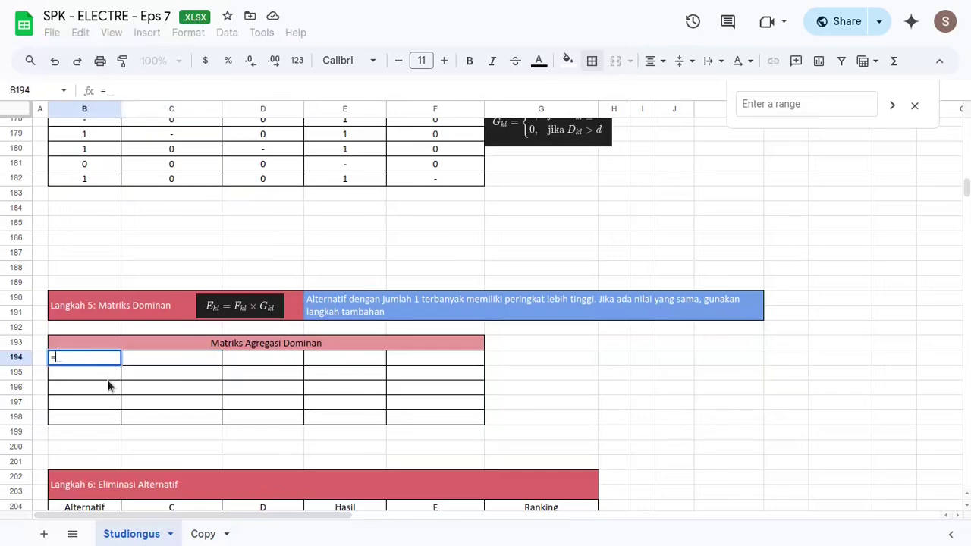
scroll(332, 409, "up", 2)
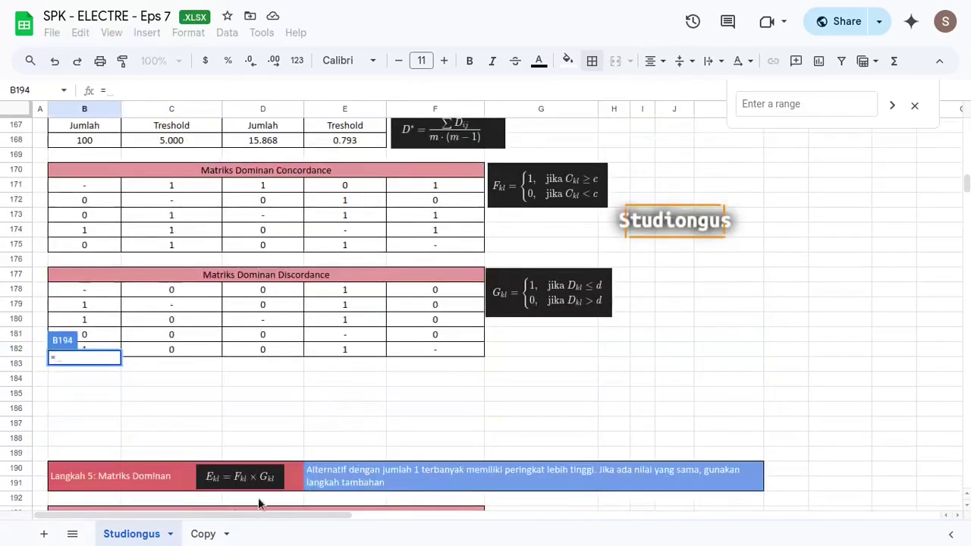
left_click(98, 189)
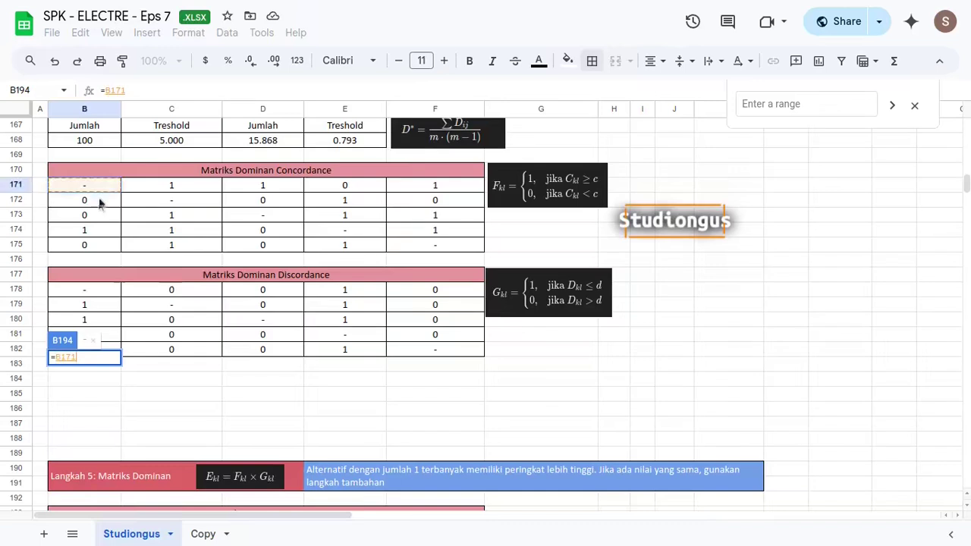
type("*")
left_click(83, 295)
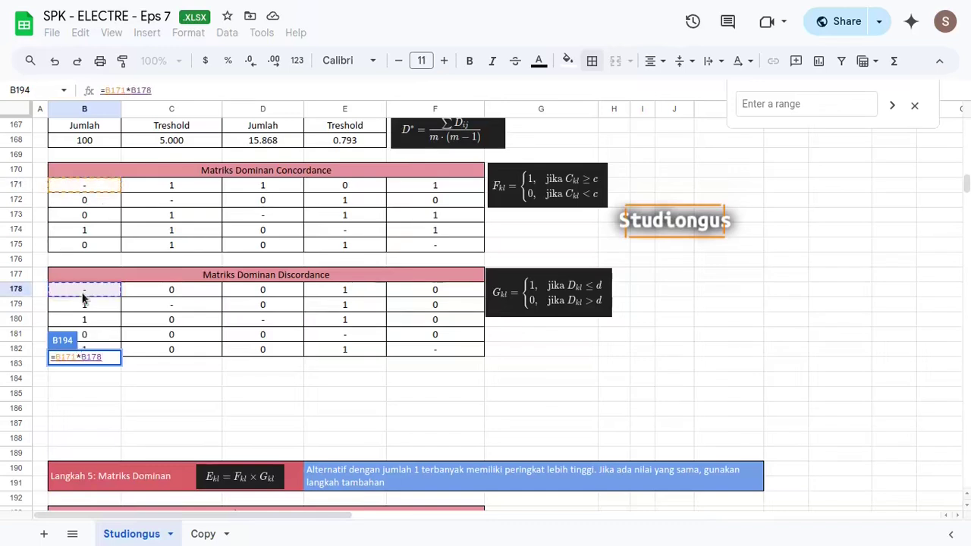
key("Return")
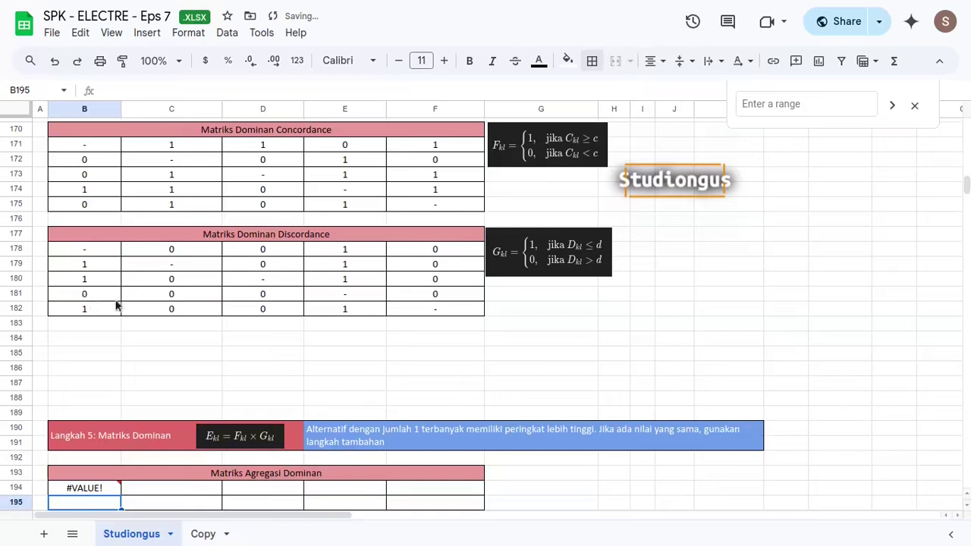
- Fill the B194 formula down through B198
scroll(133, 299, "down", 5)
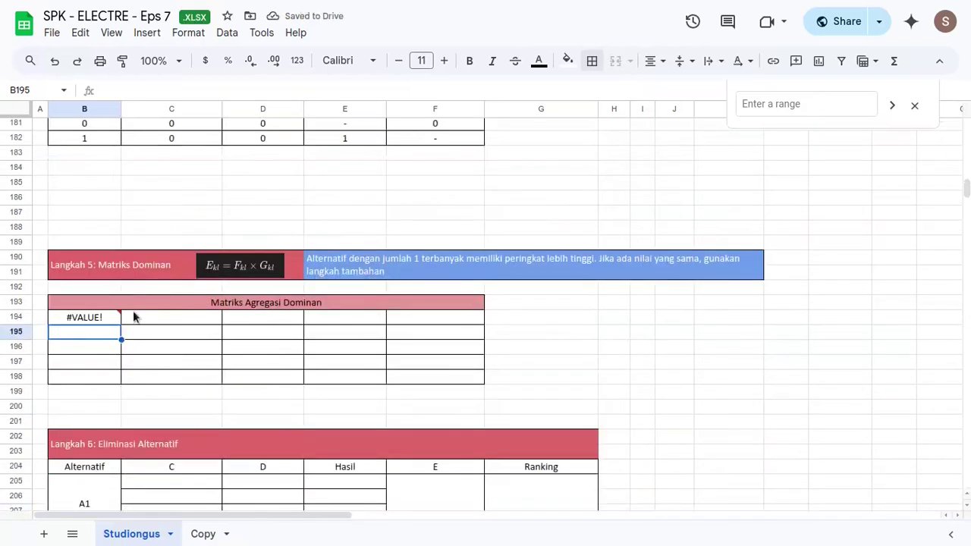
left_click(106, 317)
key("shift+Down")
key("shift+Down")
key("shift+Down")
key("shift+Down")
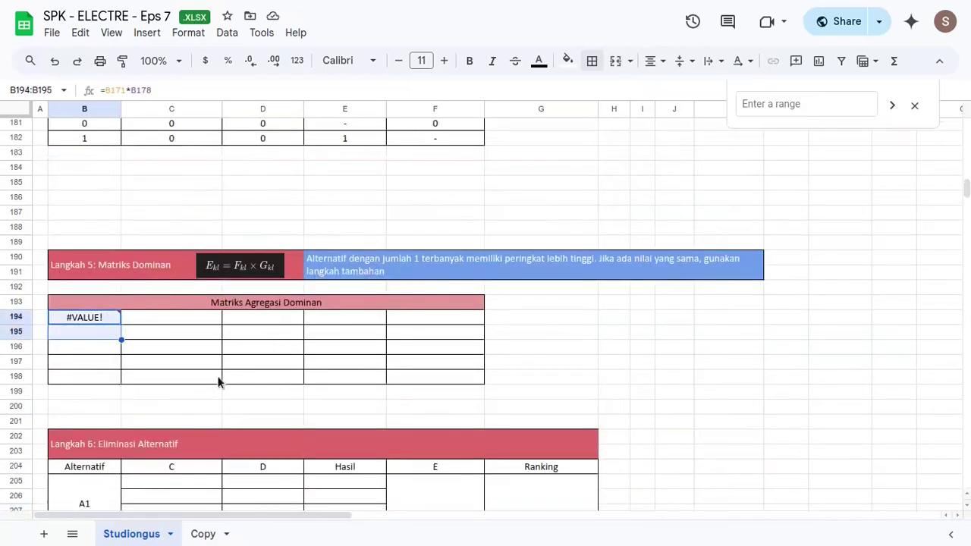
key("ctrl+d")
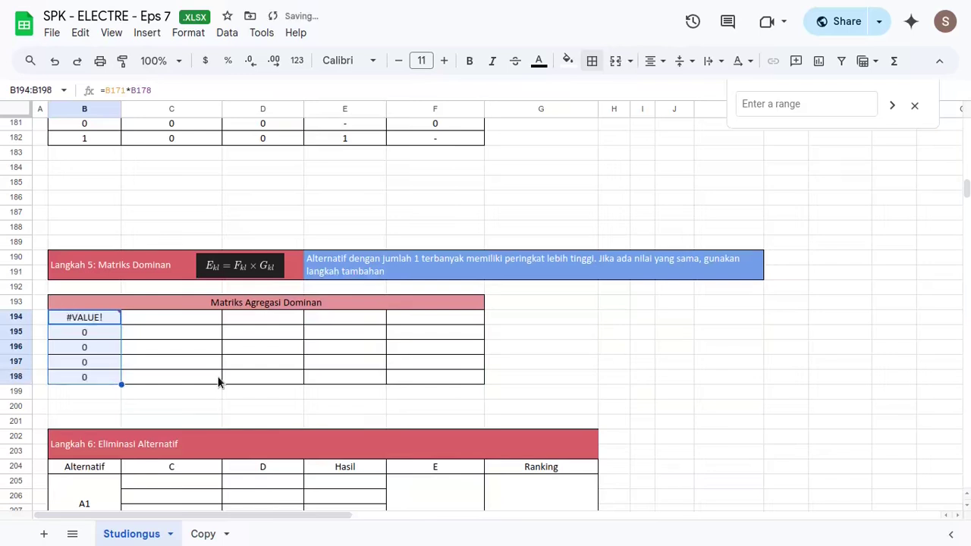
- Fill the B194:B198 formulas across through column F to complete the 5×5 aggregate matrix
key("shift+Right")
key("shift+Right")
key("shift+Right")
key("shift+Right")
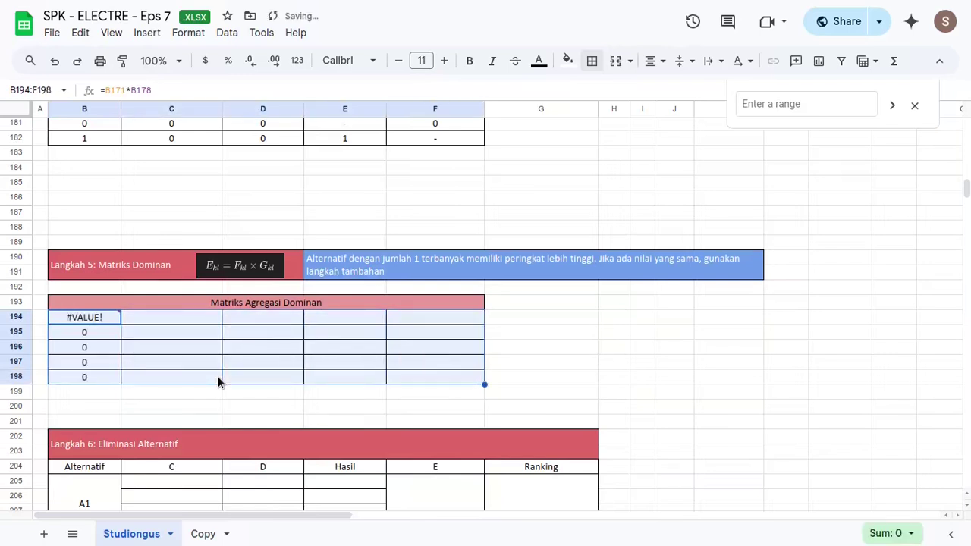
key("ctrl+r")
- Replace the diagonal cells B194, C195, D196, E197 and F198 of the aggregate matrix with dashes (-)
key("Left")
key("Right")
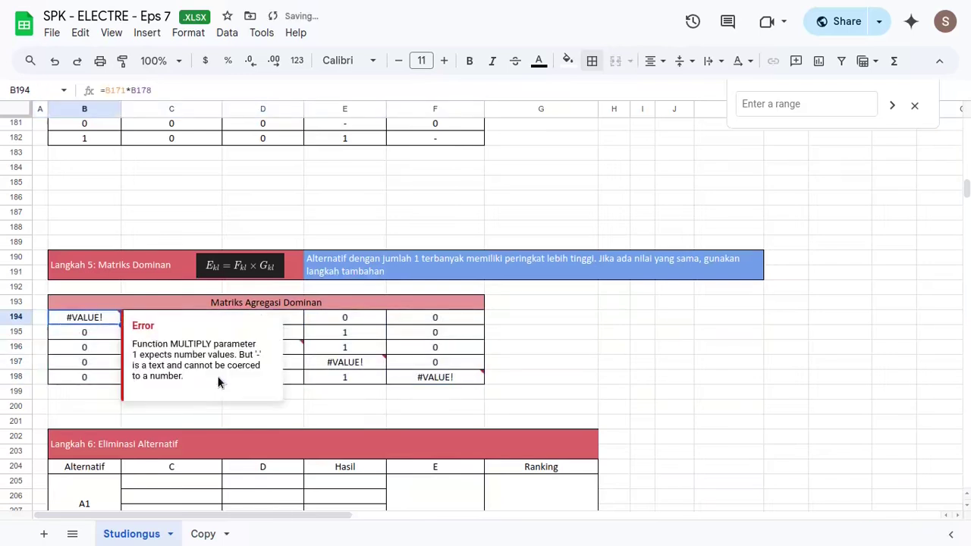
type("-")
key("Return")
key("Right")
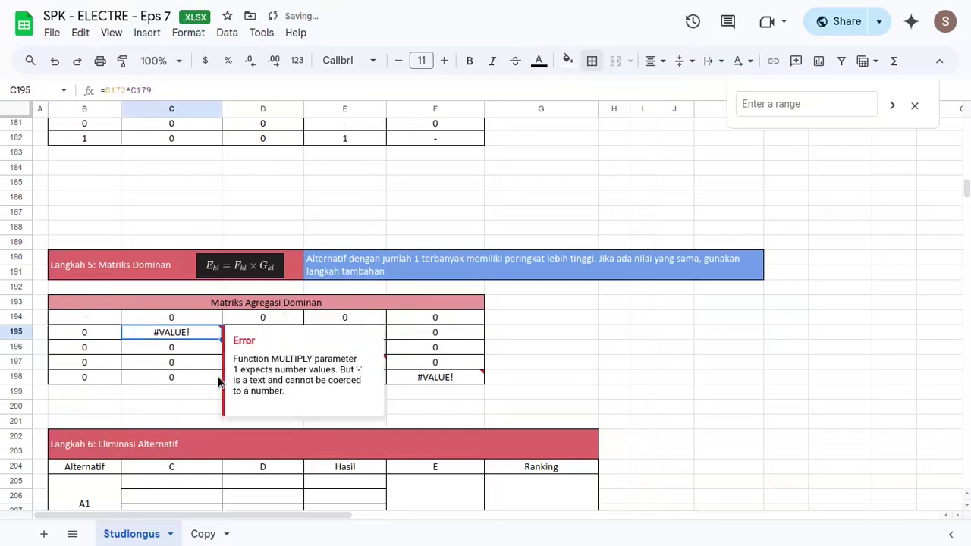
type("-")
key("Return")
key("Right")
type("-")
key("Return")
key("Right")
type("-")
key("Return")
key("Right")
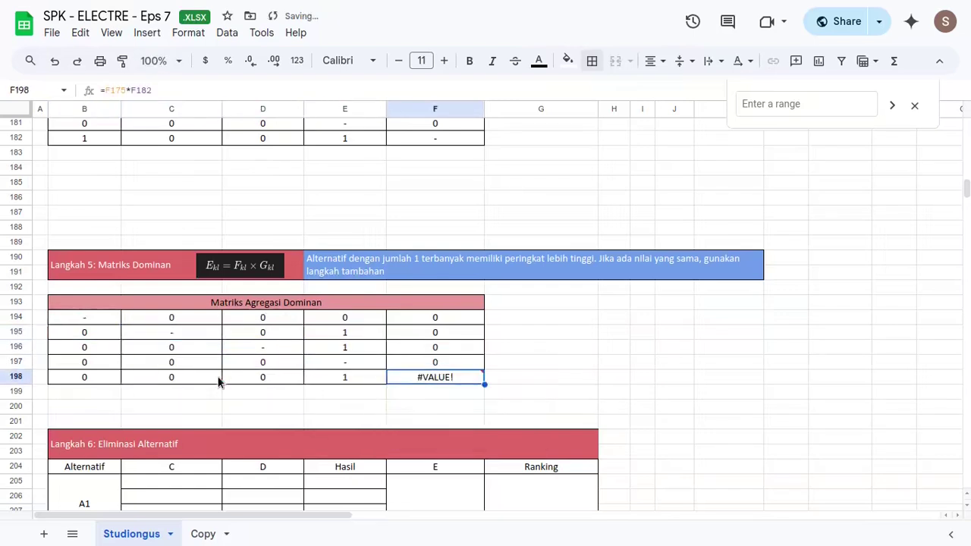
type("-")
key("Return")
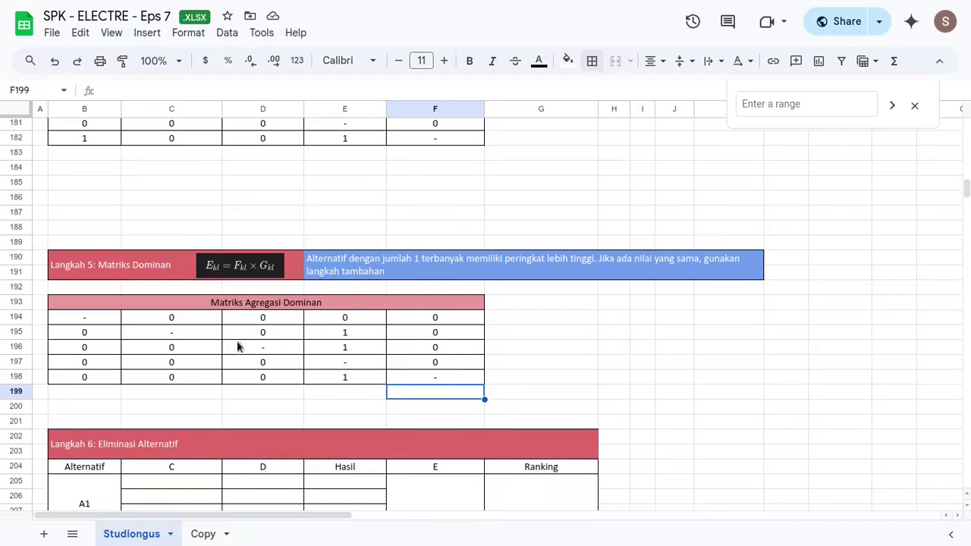
- Examine the Matriks Agregasi Dominan row by row to compare how many 1s each alternative has
left_click_drag(85, 308, 374, 382)
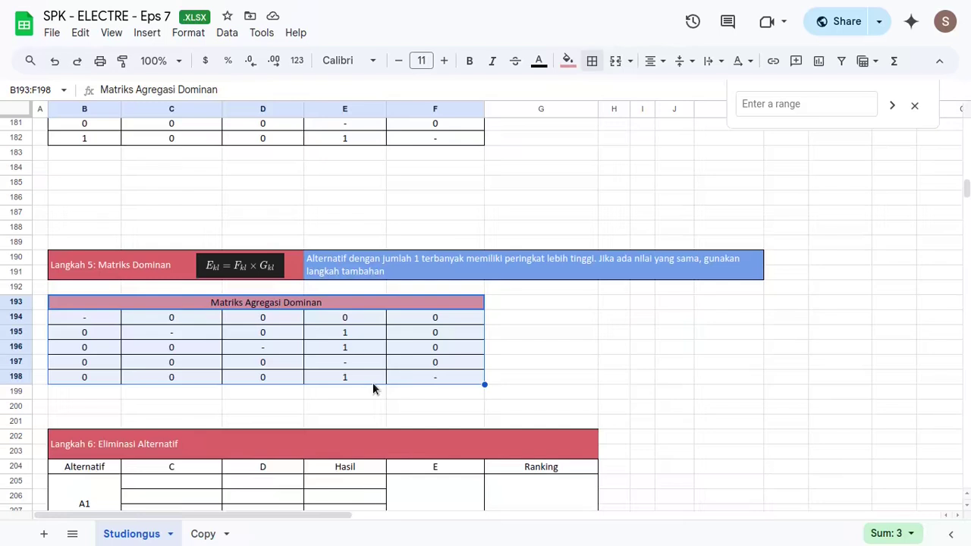
left_click_drag(110, 331, 91, 347)
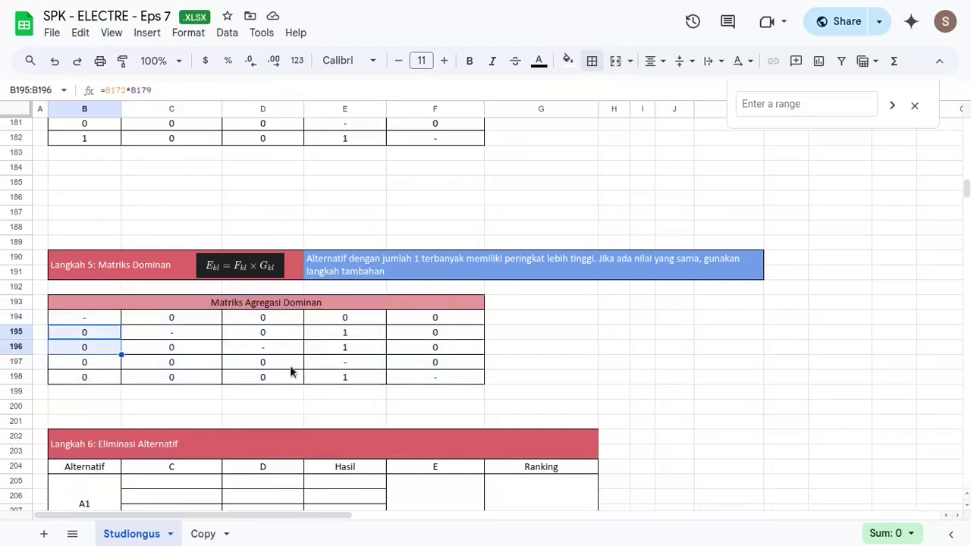
left_click(241, 368)
left_click(95, 319)
left_click(97, 333)
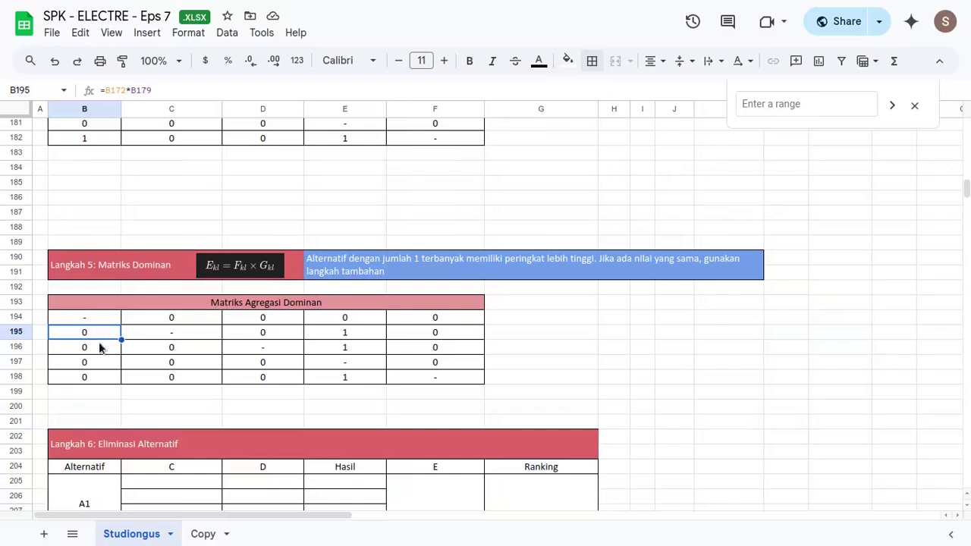
left_click(99, 347)
left_click(95, 376)
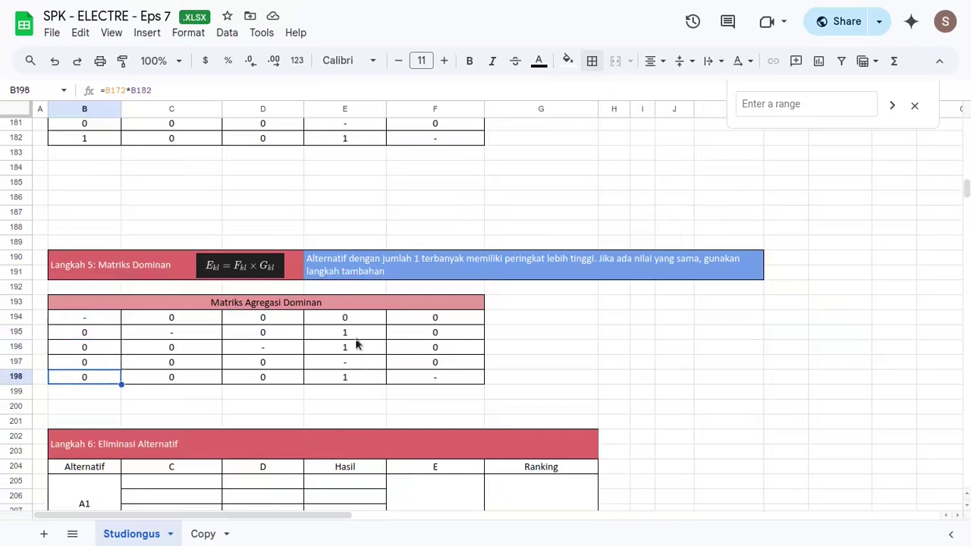
left_click_drag(355, 336, 348, 379)
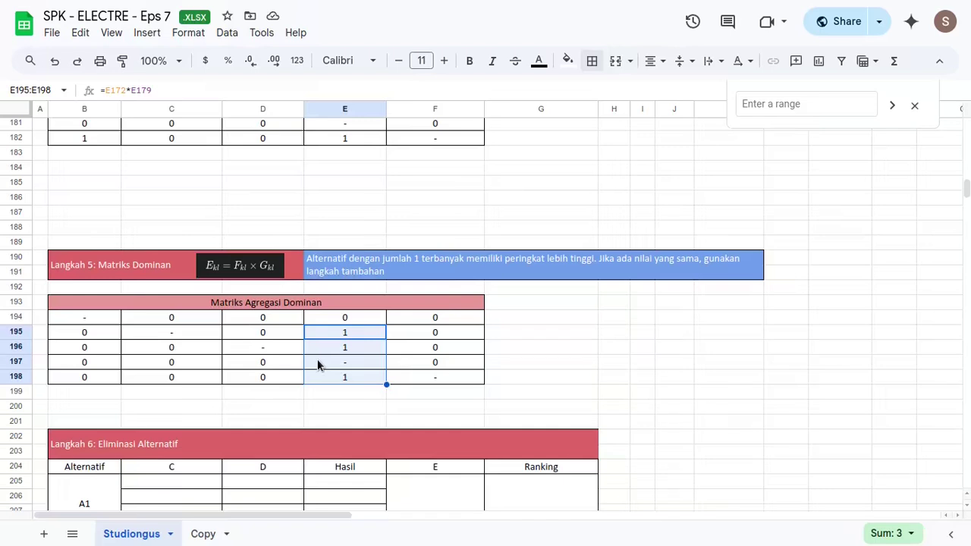
- Examine the empty Langkah 6: Eliminasi Alternatif table for A1 to A5, including its C and D columns
scroll(337, 332, "down", 5)
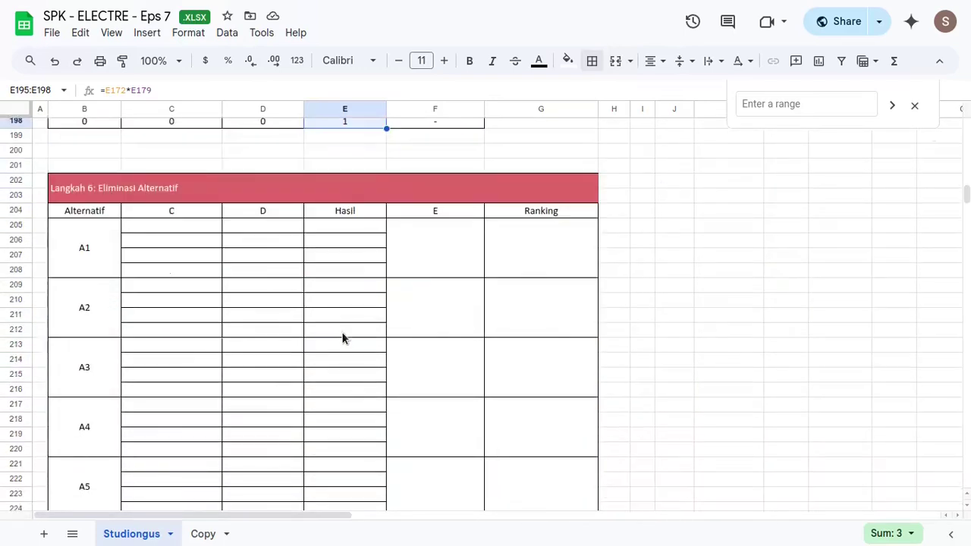
scroll(383, 299, "down", 2)
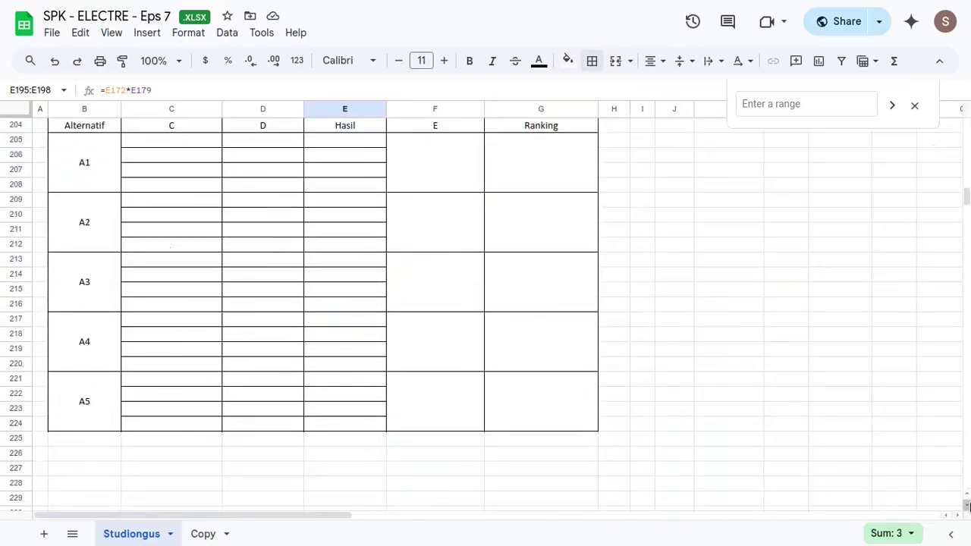
left_click(967, 497)
left_click(967, 497)
left_click(967, 497)
left_click(968, 497)
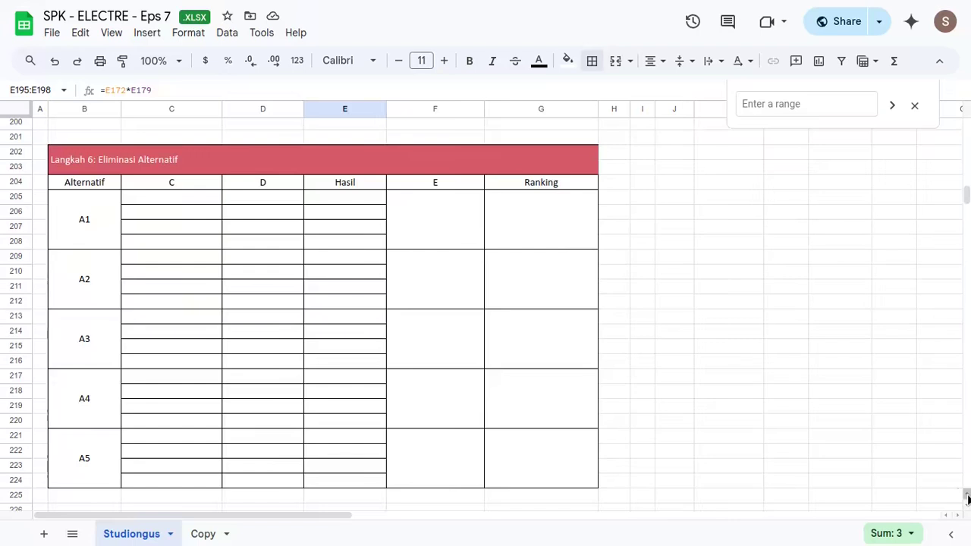
left_click(201, 200)
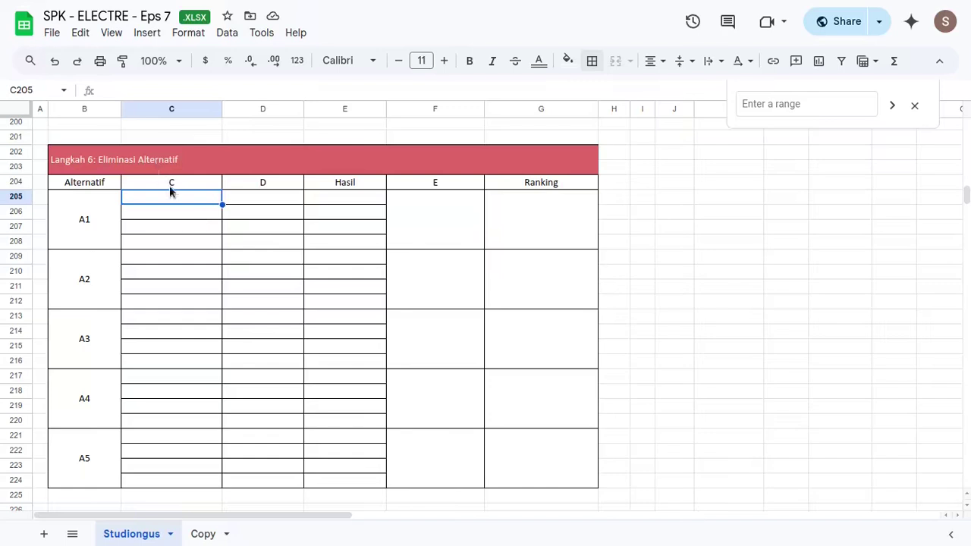
left_click_drag(171, 186, 171, 201)
left_click(187, 185)
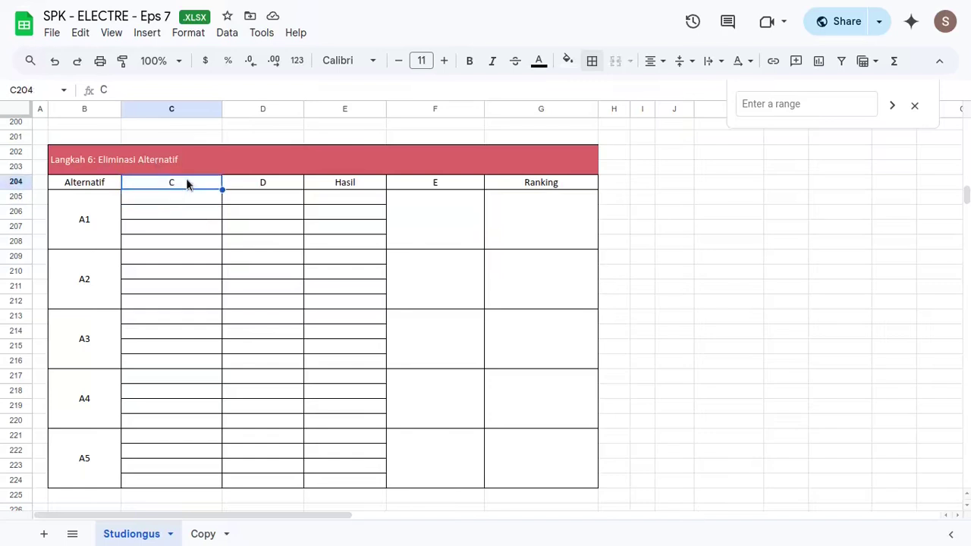
left_click(277, 189)
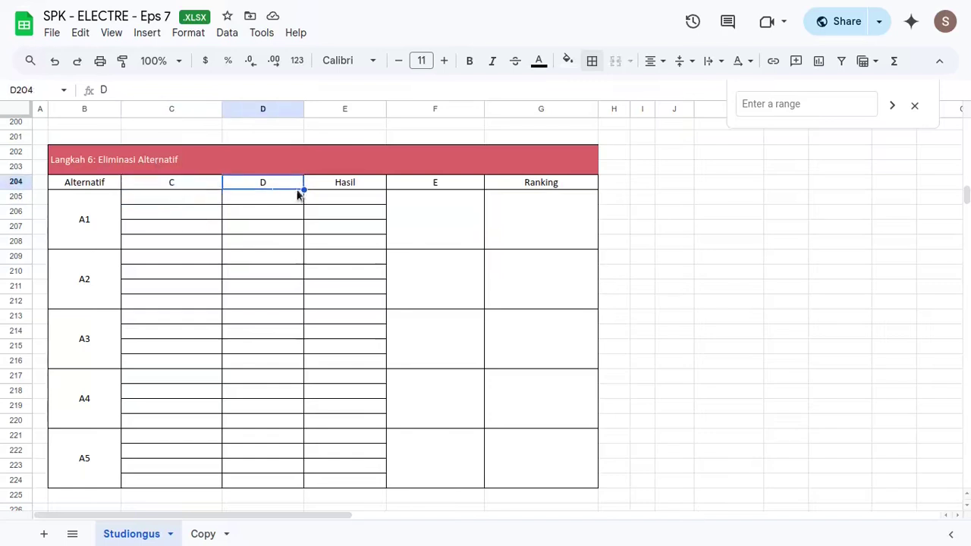
- Link C205, the first C cell of A1, to the Concordance row total for C12 with the formula =W86
left_click(199, 198)
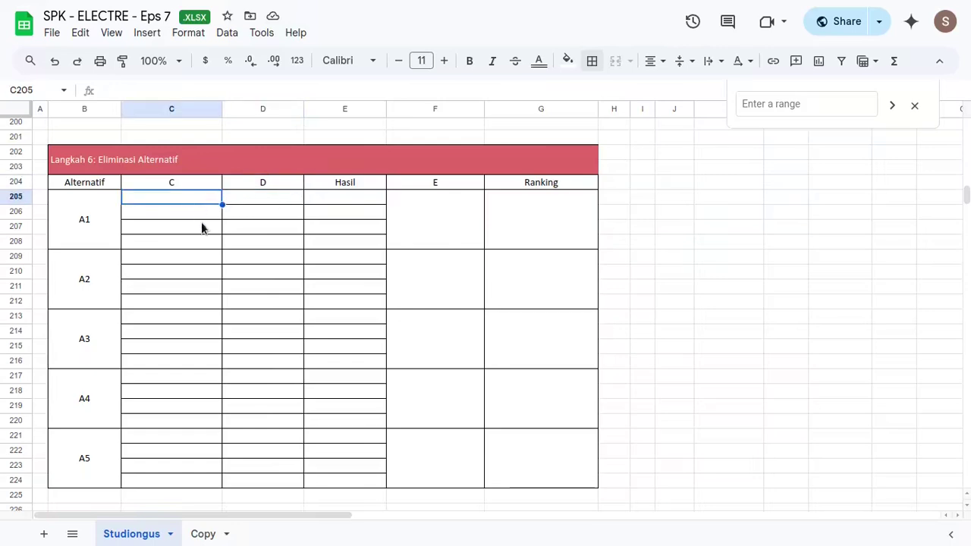
type("=")
scroll(590, 337, "up", 10)
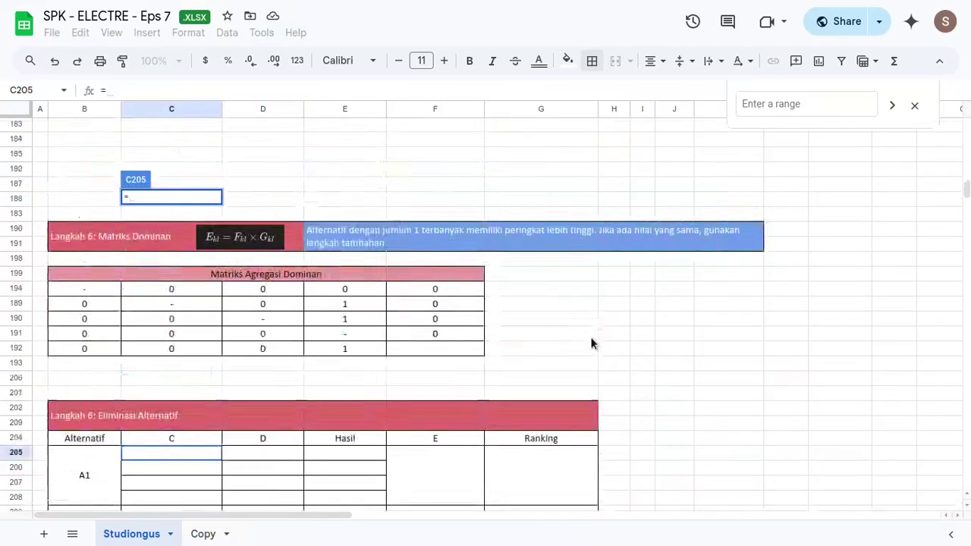
scroll(634, 333, "up", 8)
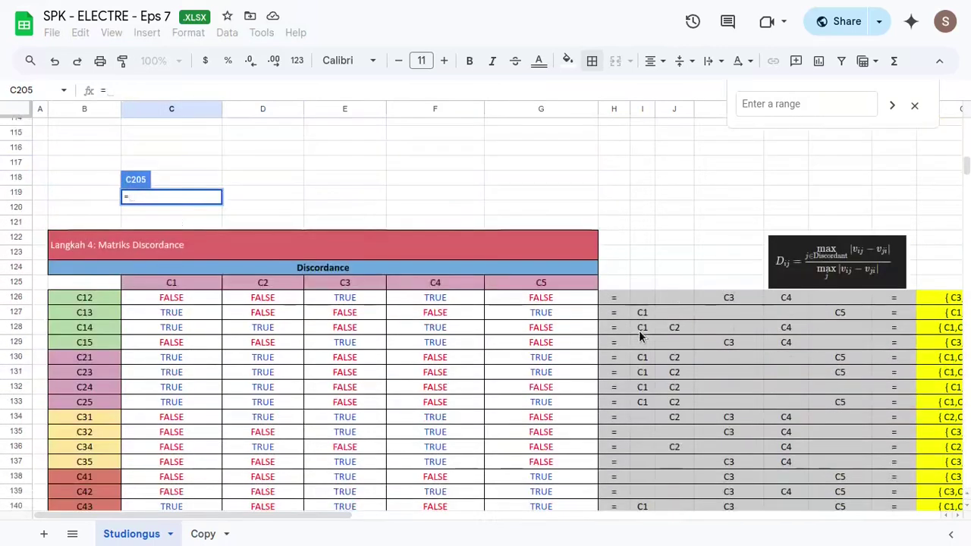
scroll(639, 330, "right", 1)
scroll(641, 330, "right", 3)
scroll(645, 326, "up", 8)
scroll(661, 317, "right", 5)
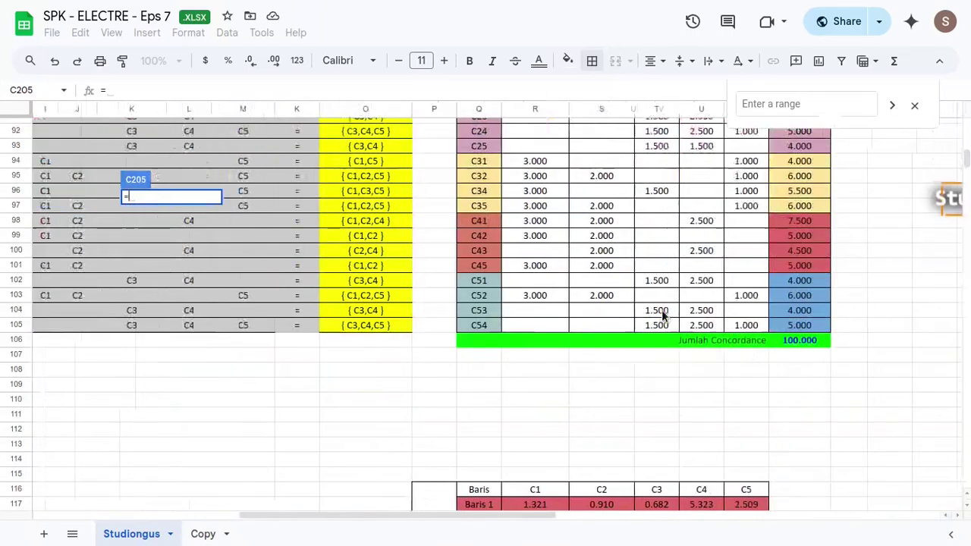
scroll(661, 316, "up", 4)
scroll(662, 315, "right", 2)
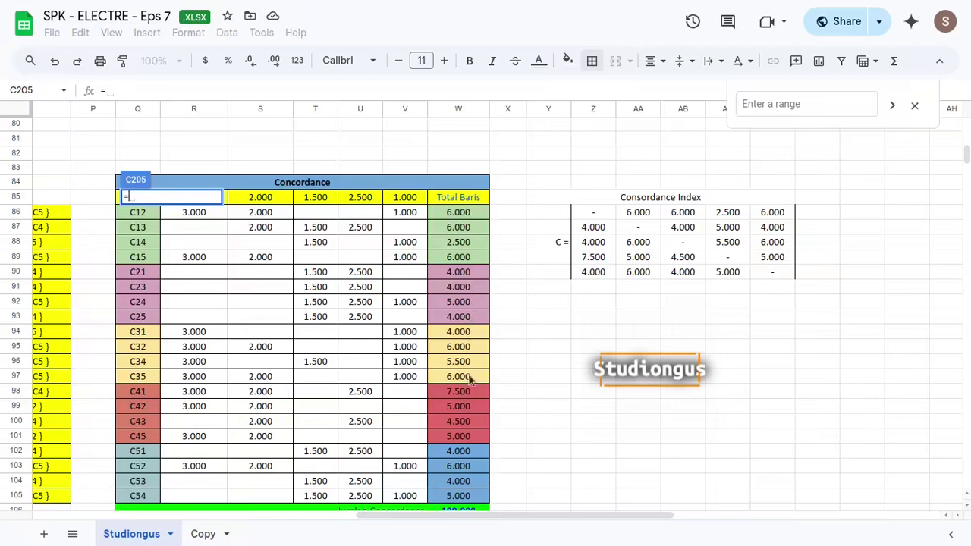
left_click(460, 216)
key("Return")
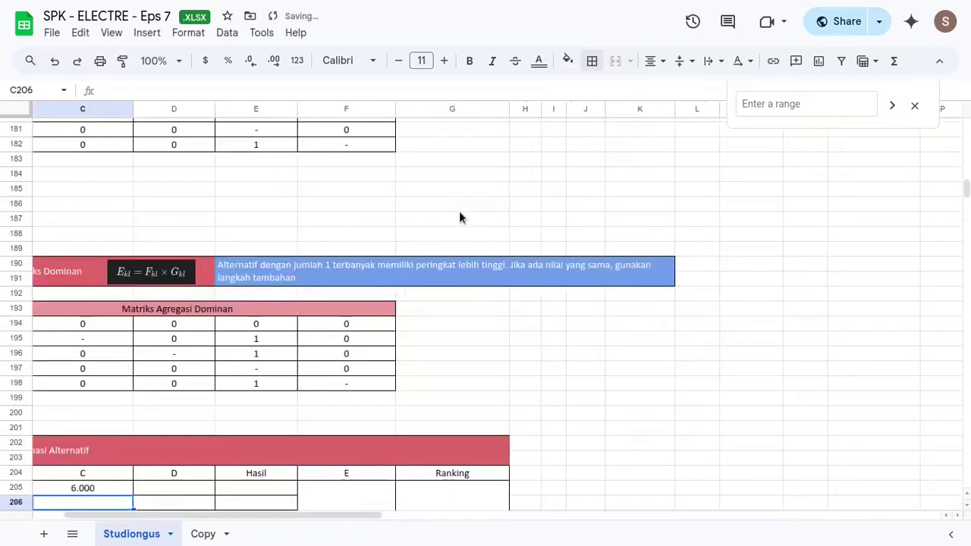
- Fill the C205 formula down the C column through C224 for alternatives A1 to A5
scroll(484, 369, "down", 5)
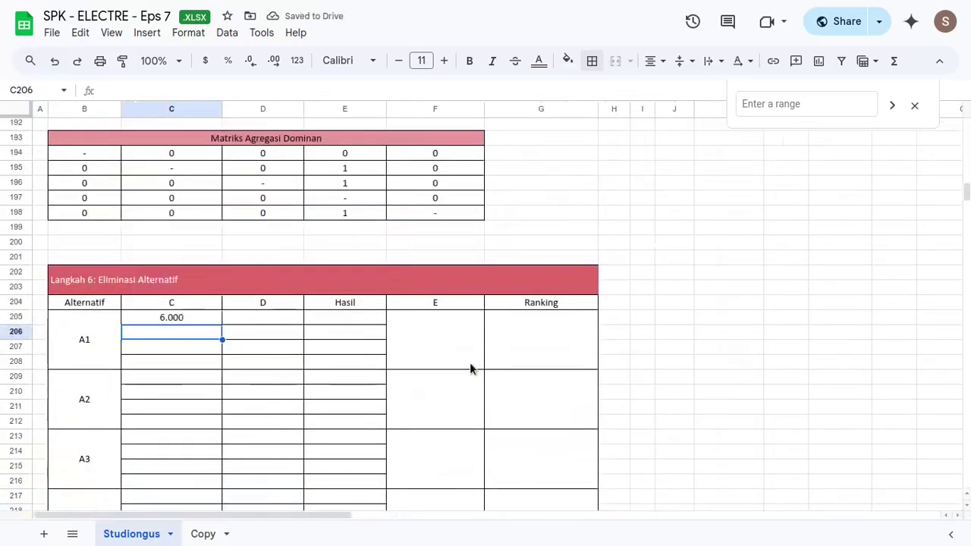
left_click(189, 139)
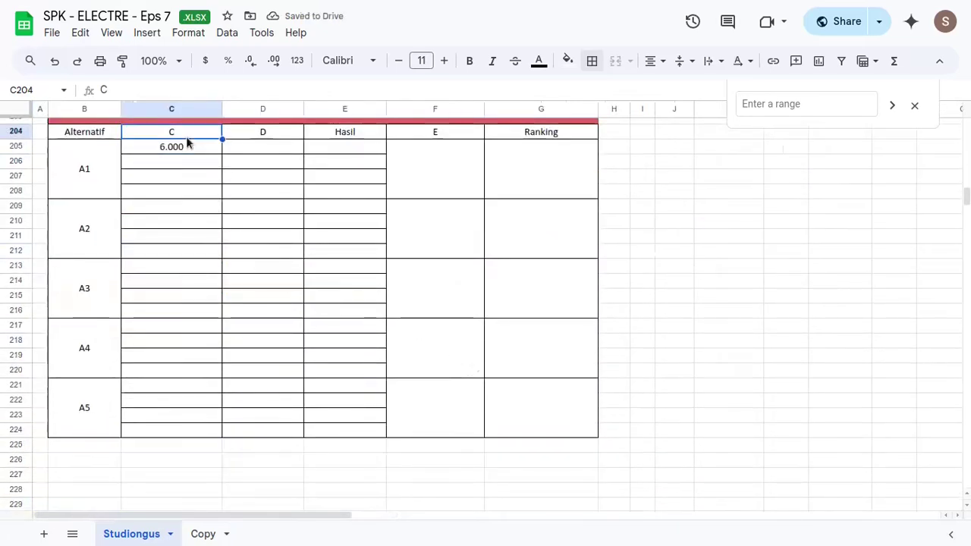
left_click(190, 150)
left_click(208, 435, "shift")
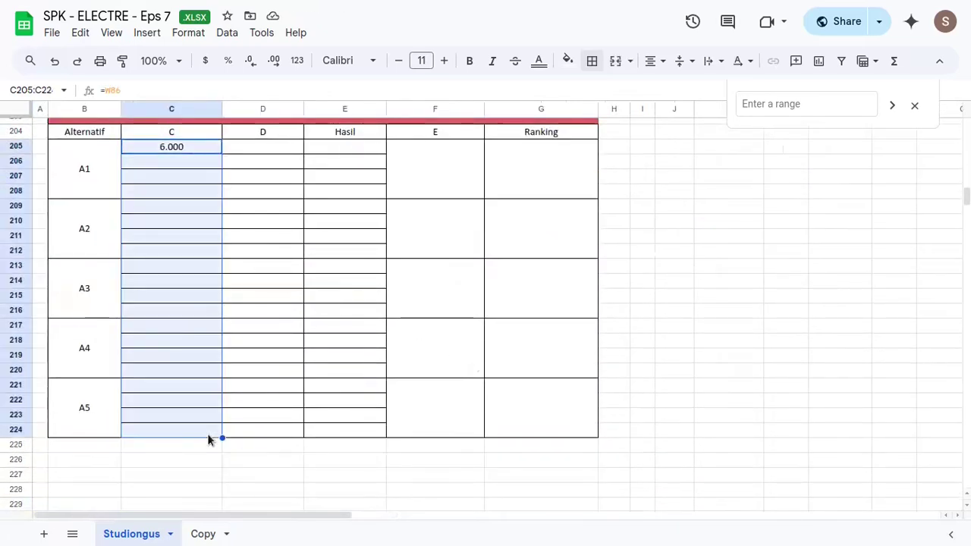
key("ctrl+d")
left_click(287, 465)
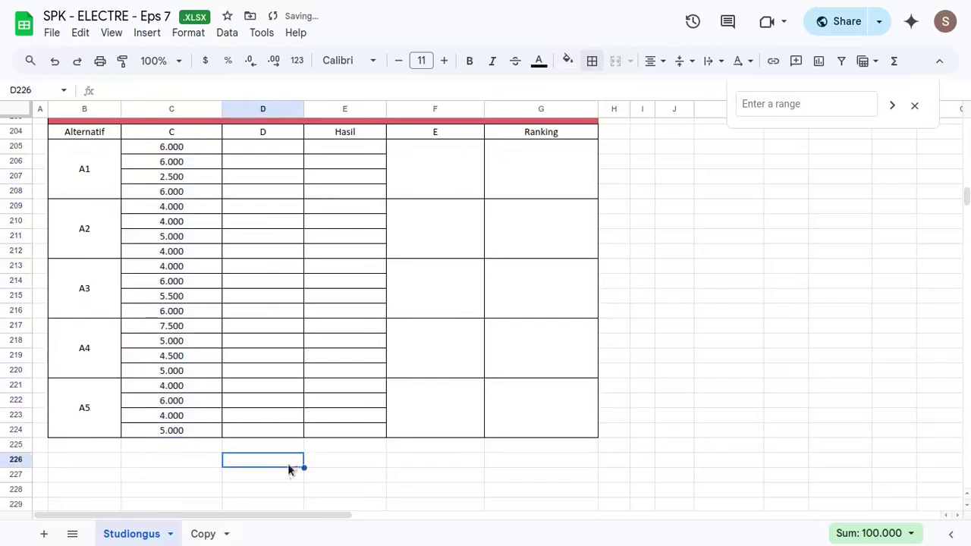
- Link D205, the first D cell of A1, to the Discordance table's D value for C12 with the formula =T126
left_click(273, 148)
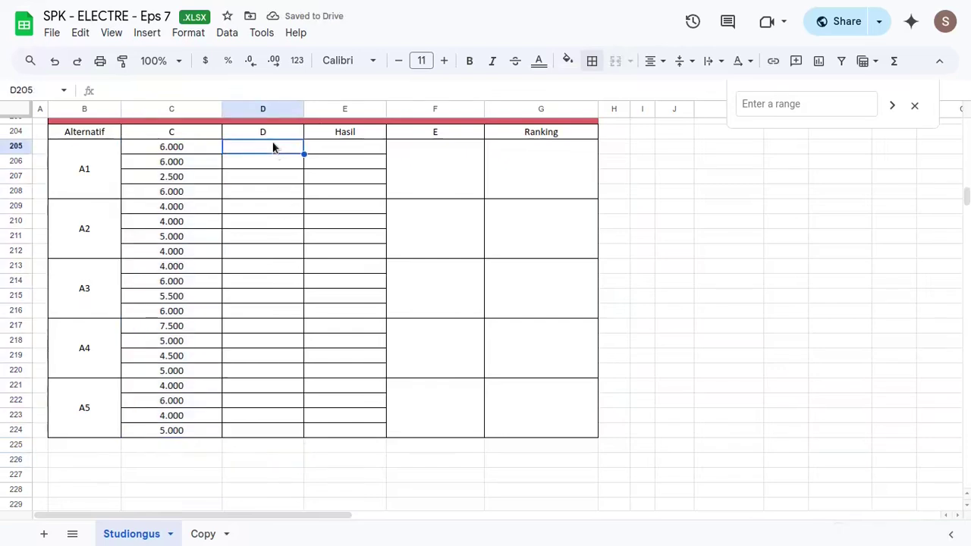
type("=")
right_click(272, 144)
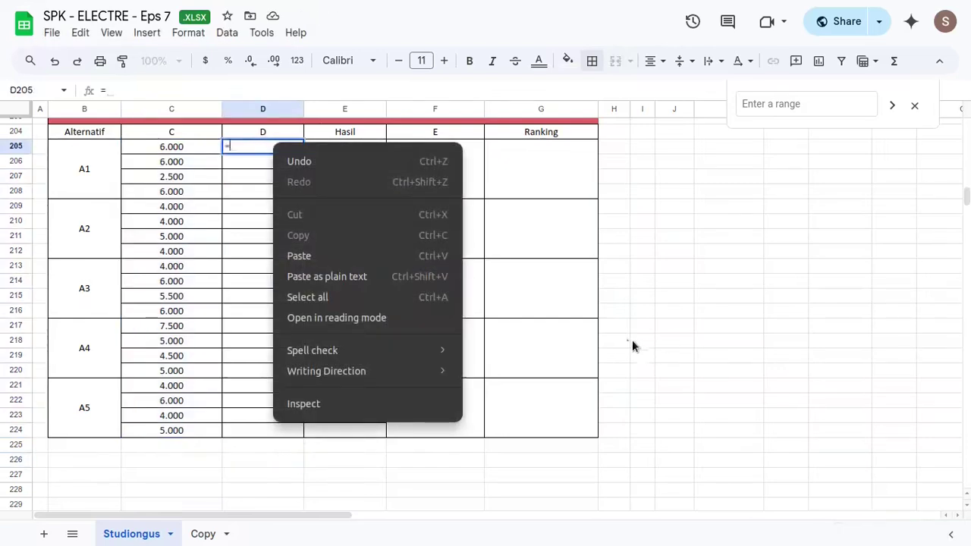
left_click(636, 343)
scroll(784, 391, "up", 15)
scroll(783, 388, "right", 5)
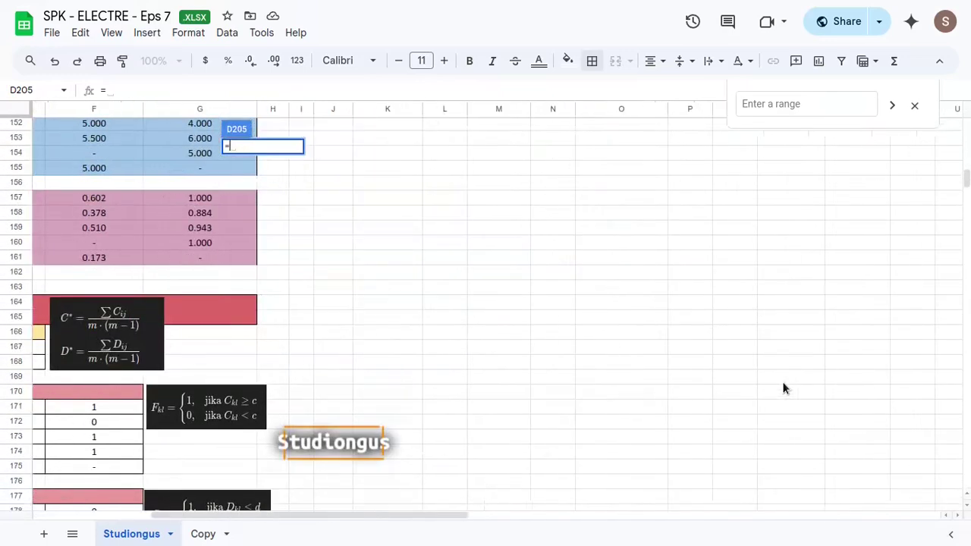
scroll(782, 382, "right", 5)
scroll(782, 382, "up", 10)
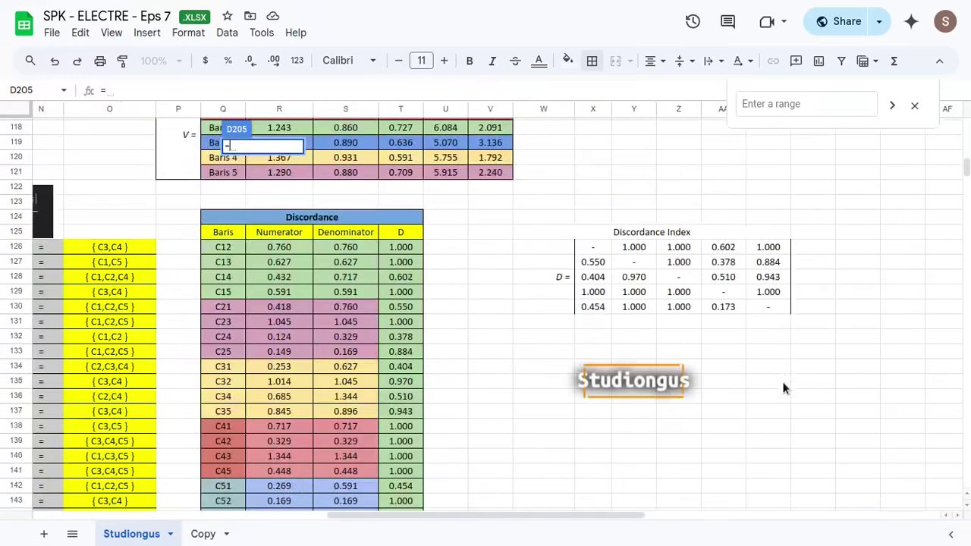
scroll(409, 365, "down", 2)
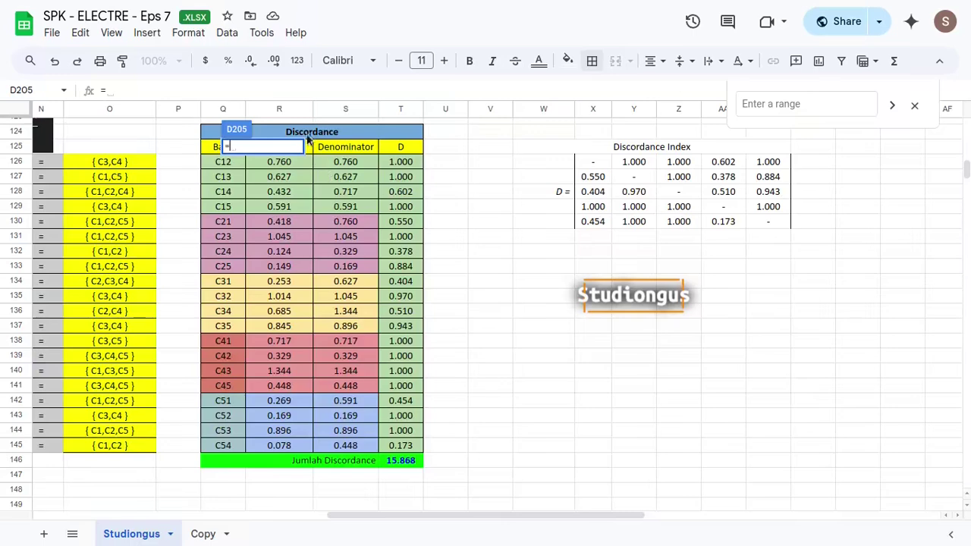
left_click(399, 164)
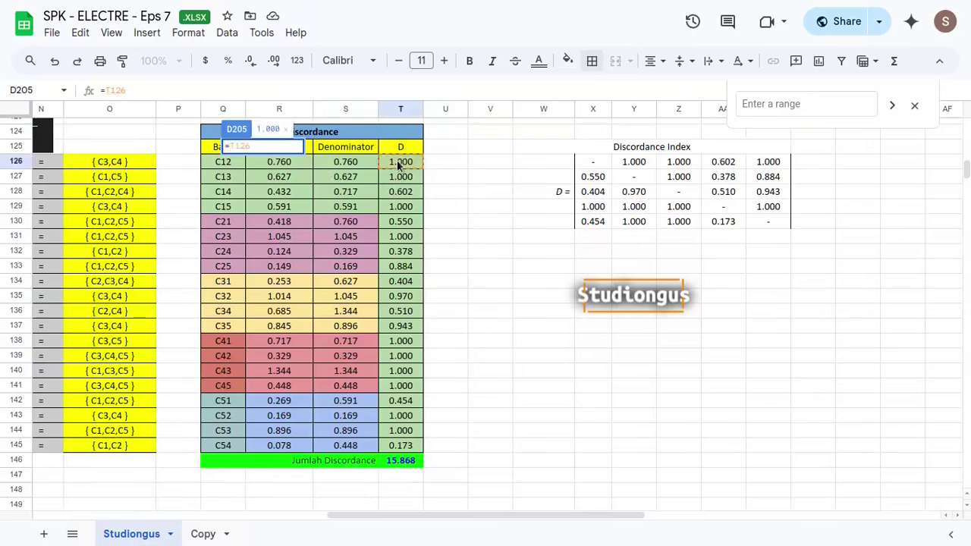
key("Return")
- Fill the D205 formula down the D column through D224
scroll(495, 410, "down", 5)
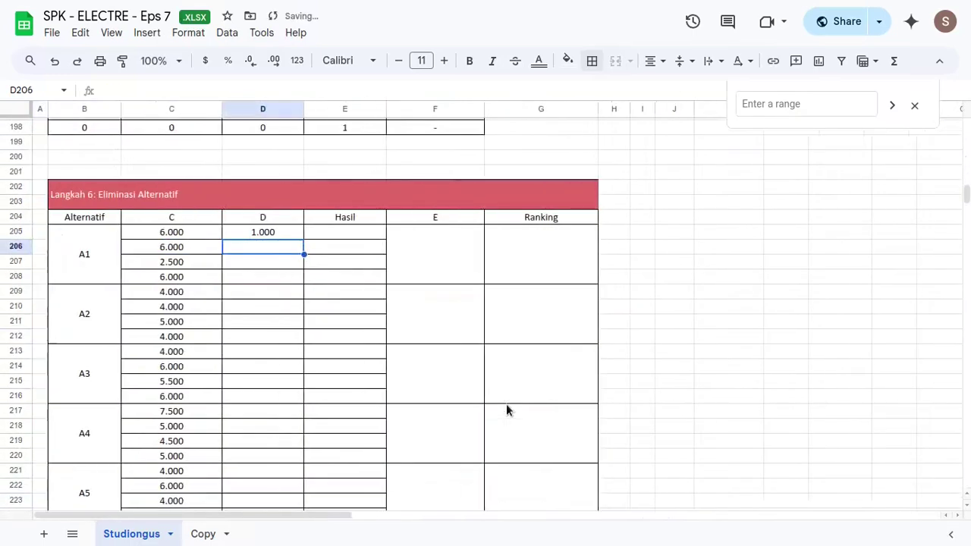
scroll(506, 410, "down", 2)
left_click(289, 149)
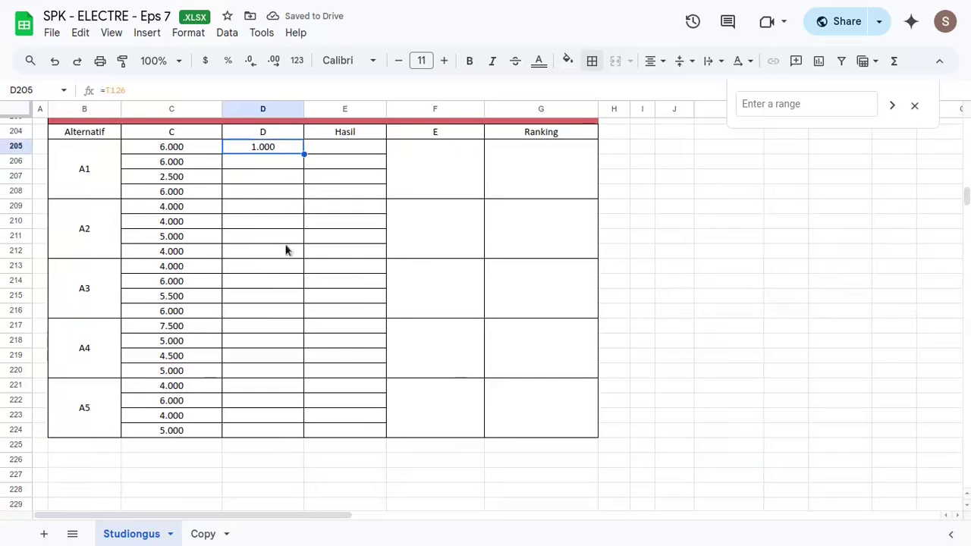
left_click(279, 429, "shift")
key("ctrl+d")
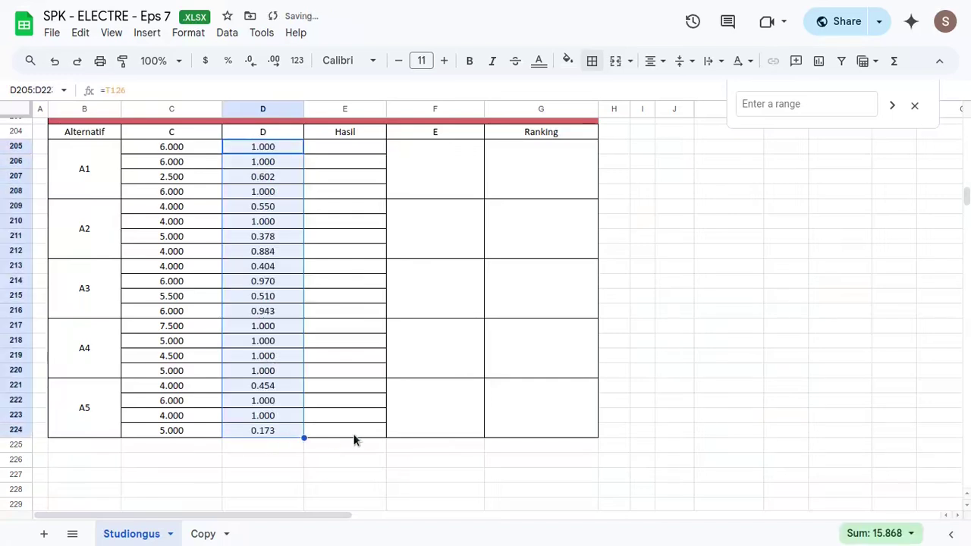
- Calculate the first Hasil cell of A1, E205, as C minus D with the formula =C205-D205
left_click(353, 151)
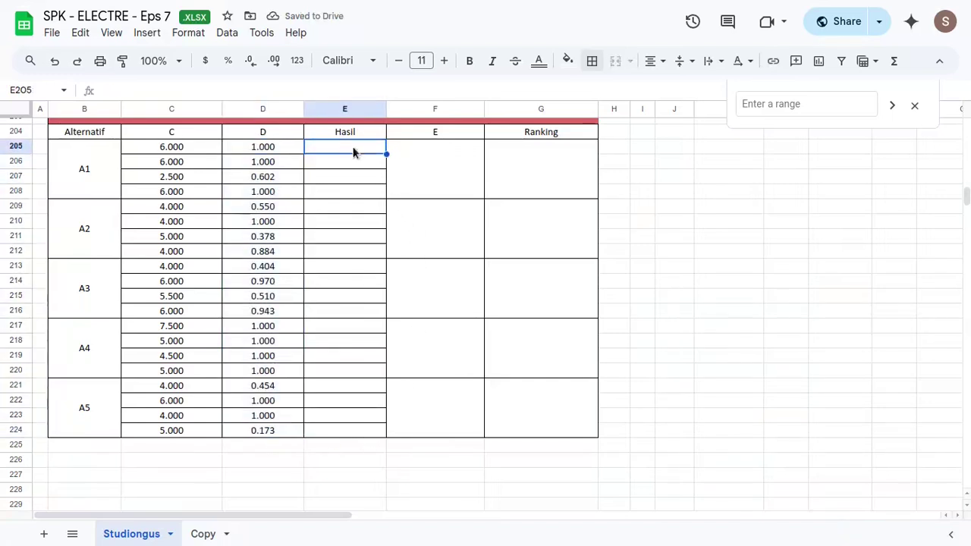
scroll(353, 151, "up", 1)
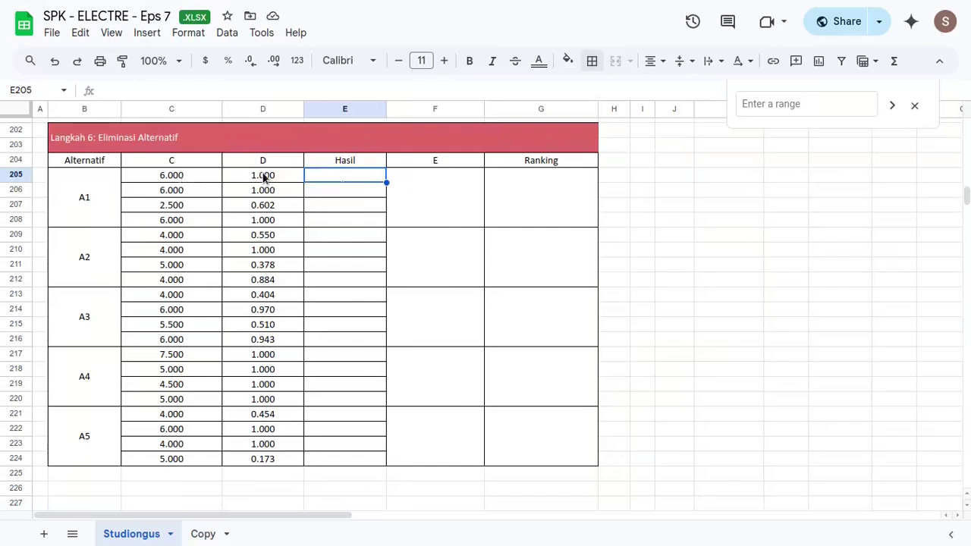
type("=")
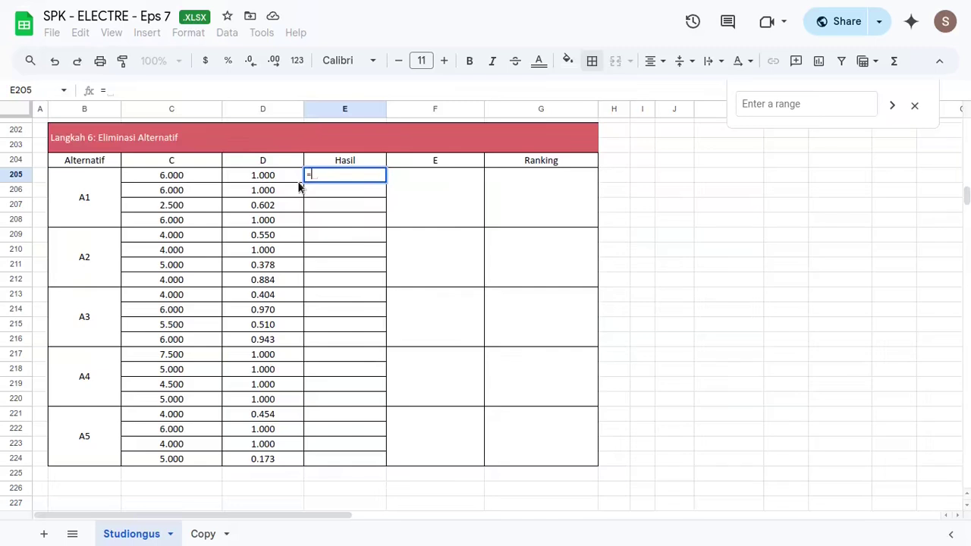
left_click(184, 175)
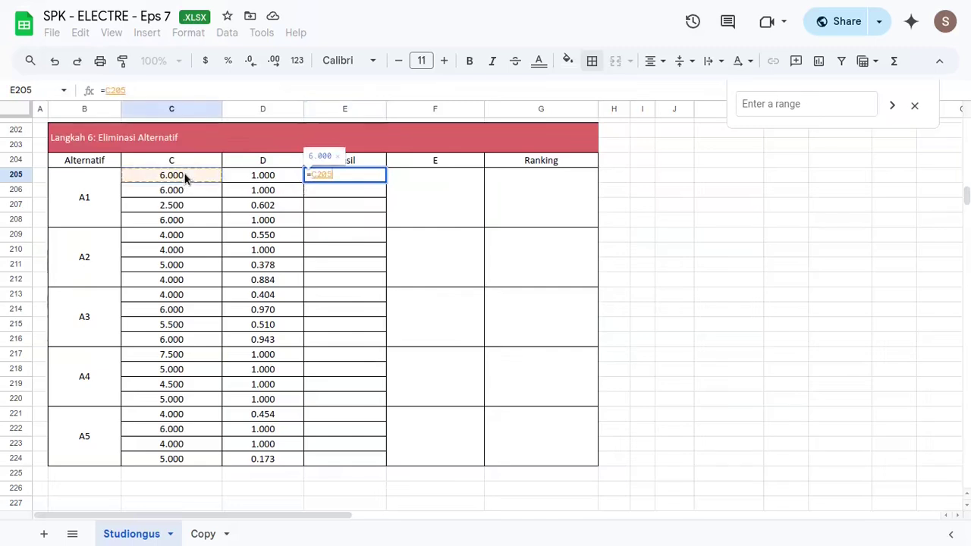
type("-")
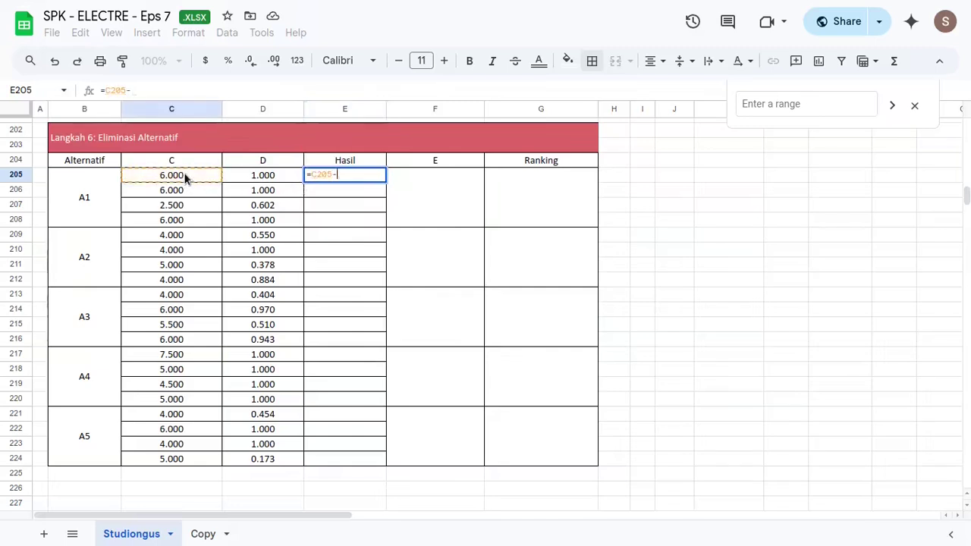
left_click(258, 179)
key("Return")
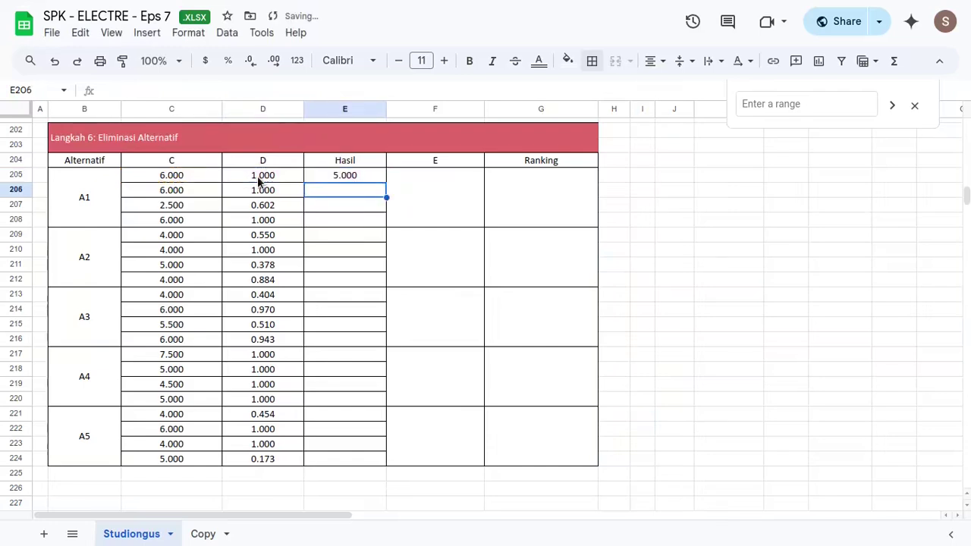
- Fill the E205 subtraction formula down the Hasil column through E224
key("Up")
key("shift+Down")
key("shift+Down")
key("shift+Down")
key("shift+Down")
key("shift+Down")
key("shift+Down")
key("shift+Down")
key("shift+Down")
key("shift+Down")
key("shift+Down")
key("shift+Down")
key("shift+Down")
key("shift+Down")
key("shift+Down")
key("shift+Down")
key("shift+Down")
key("shift+Down")
key("shift+Down")
key("shift+Down")
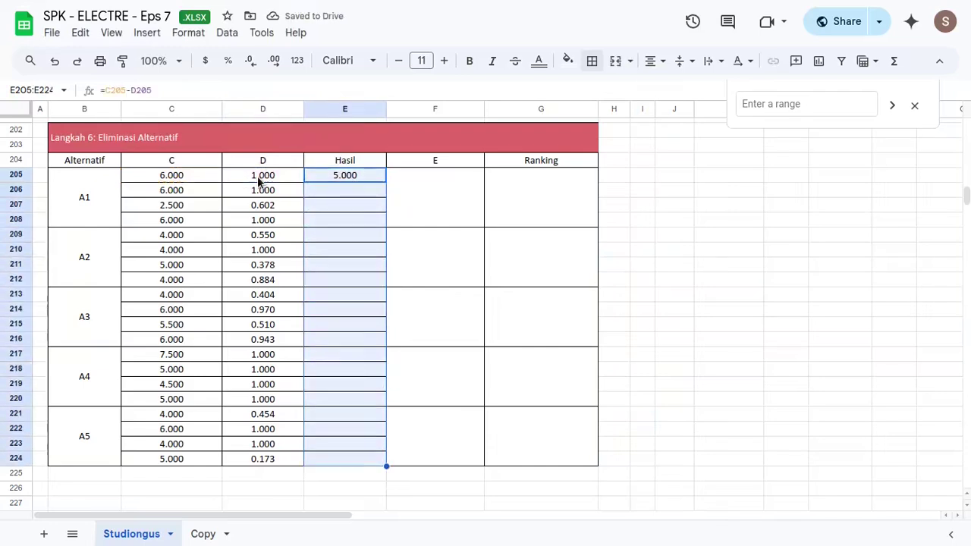
key("ctrl+d")
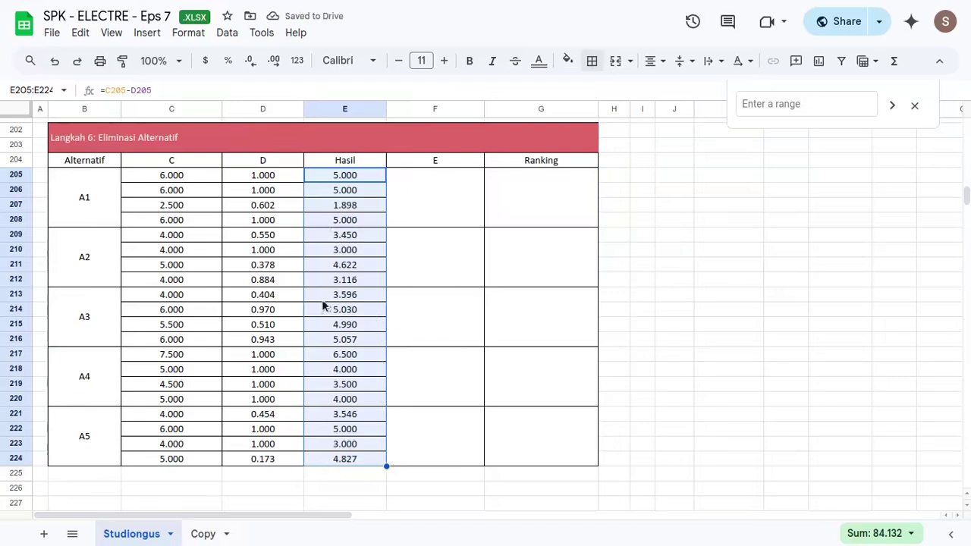
left_click(423, 214)
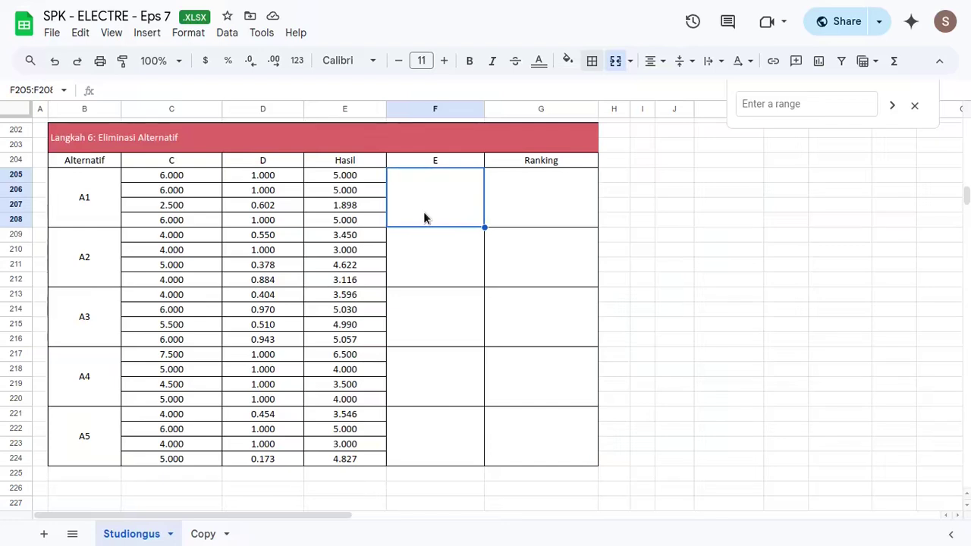
type("=")
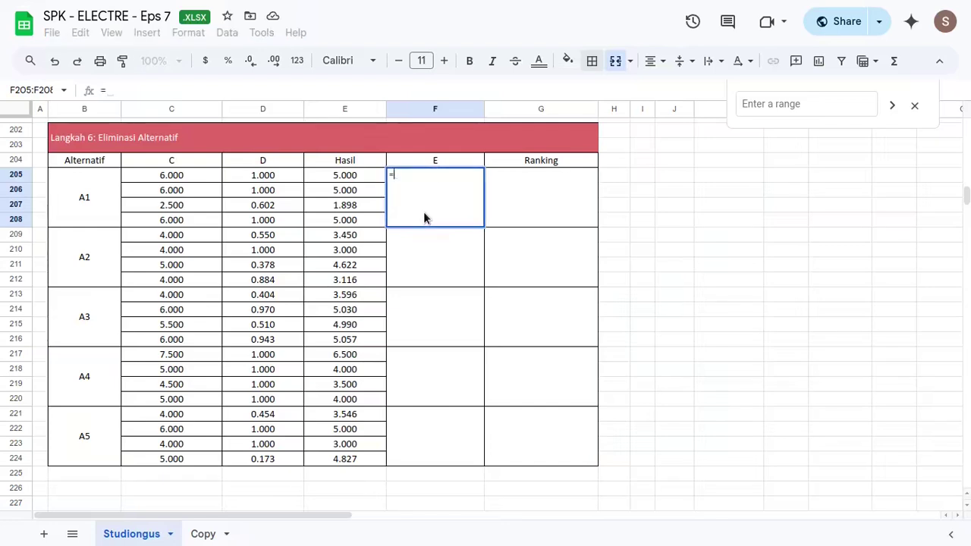
left_click(333, 176)
left_click_drag(336, 200, 323, 219)
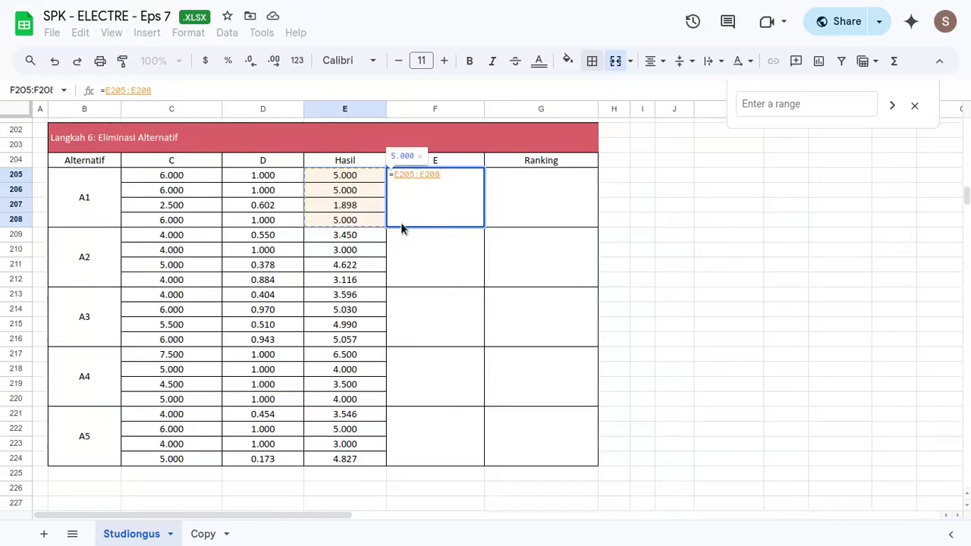
key("BackSpace")
key("BackSpace")
key("BackSpace")
key("BackSpace")
key("BackSpace")
key("Escape")
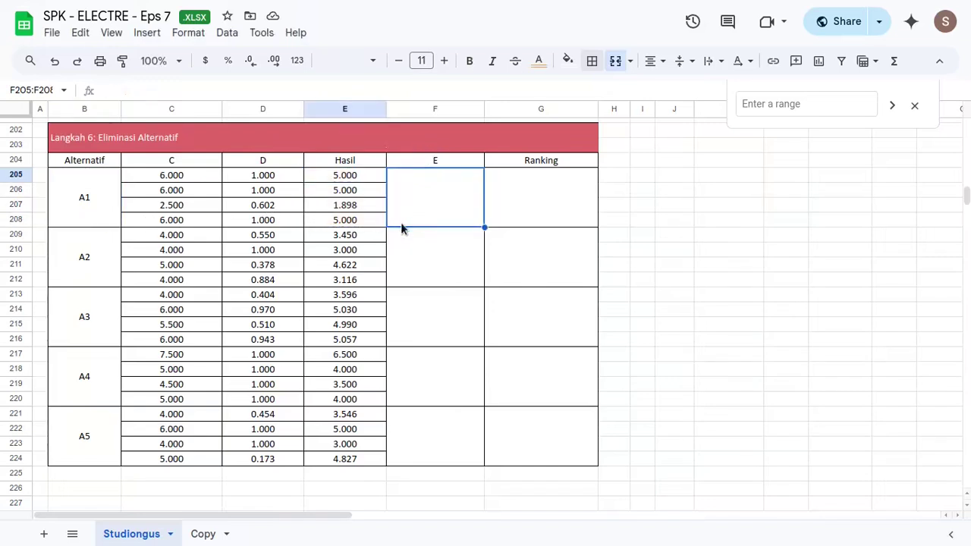
- Total A1's Hasil values in its merged E cell, F205:F208, with the formula =SUM(E205:E208)
type("=sum")
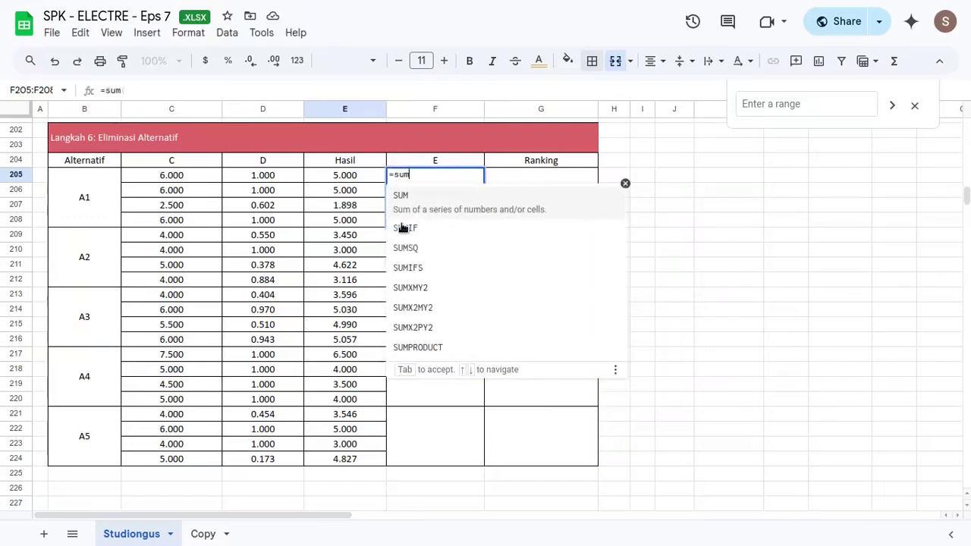
key("Tab")
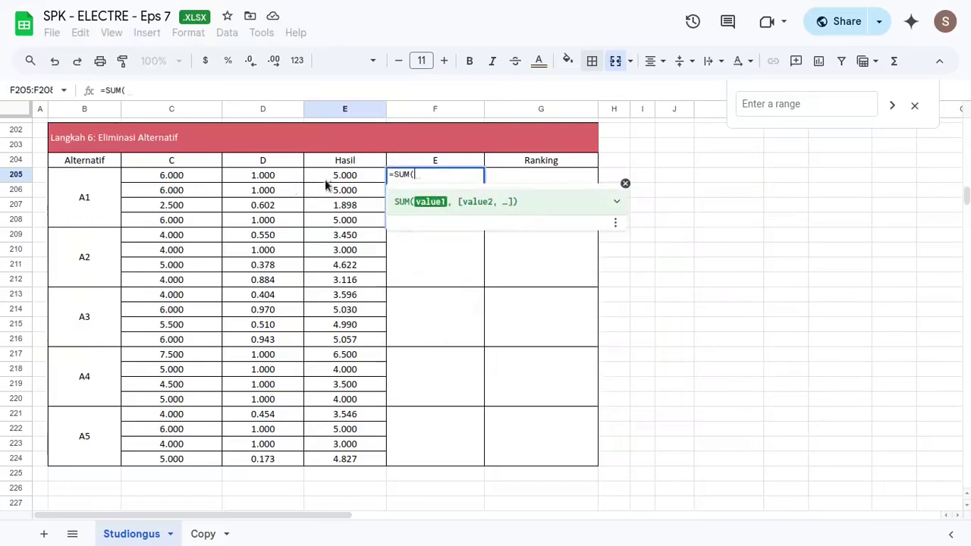
left_click_drag(318, 182, 331, 220)
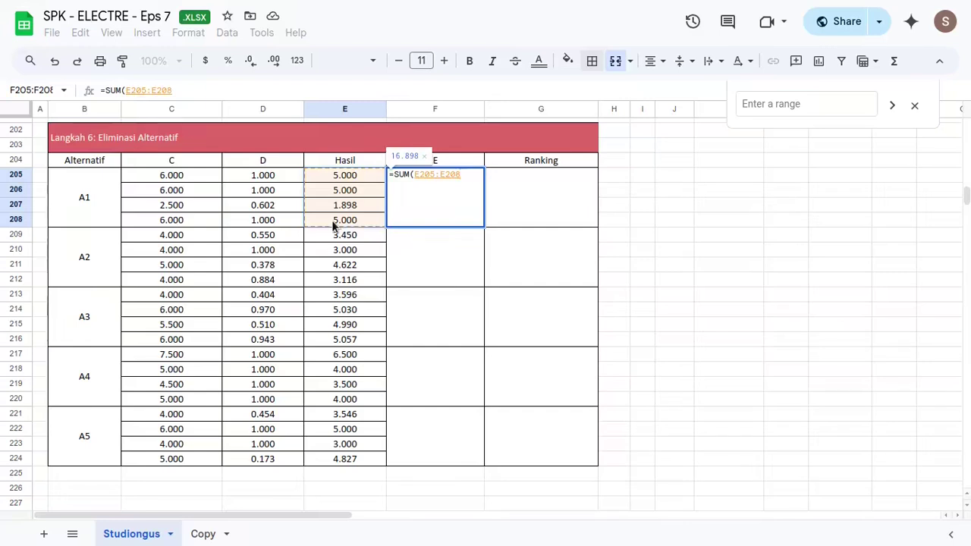
key("Return")
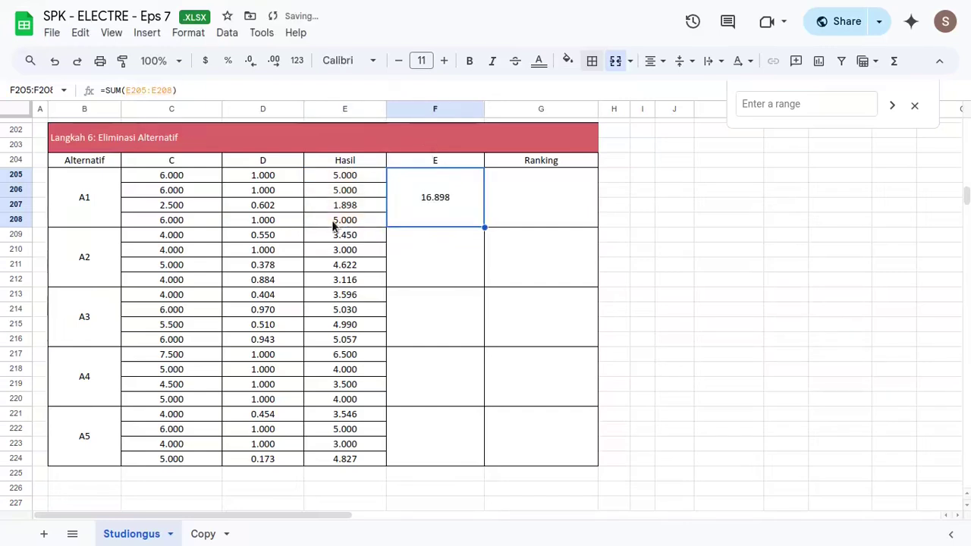
- Fill A1's SUM formula down the table's E column through F224 for alternatives A2 to A5
key("shift+Down")
key("shift+Down")
key("shift+Down")
key("shift+Down")
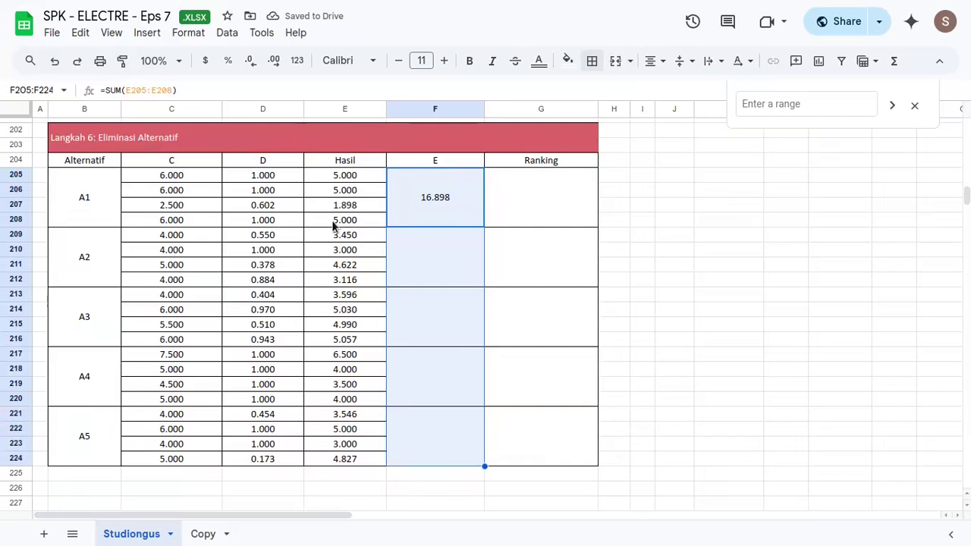
key("ctrl+d")
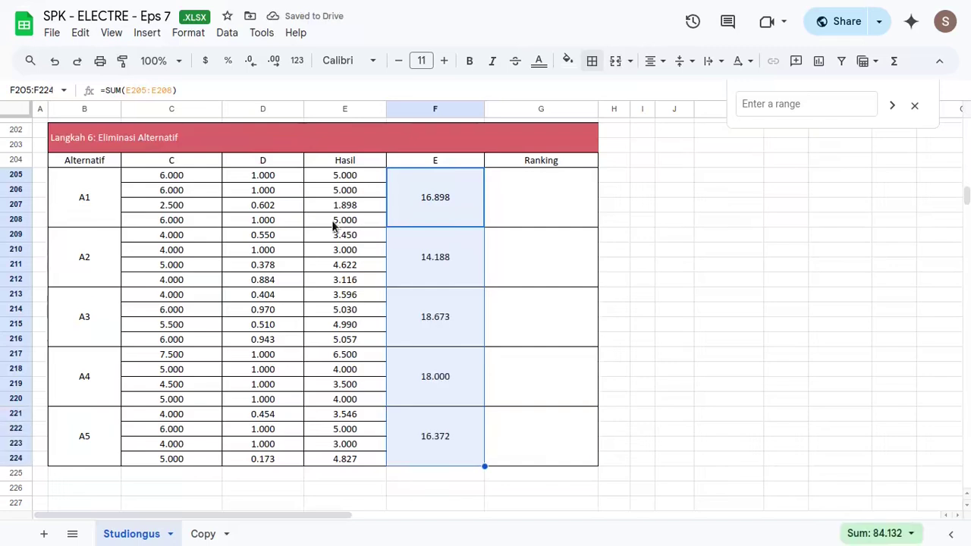
- Check the range references of the SUM formulas copied into the E column, starting with A2
key("Down")
key("Return")
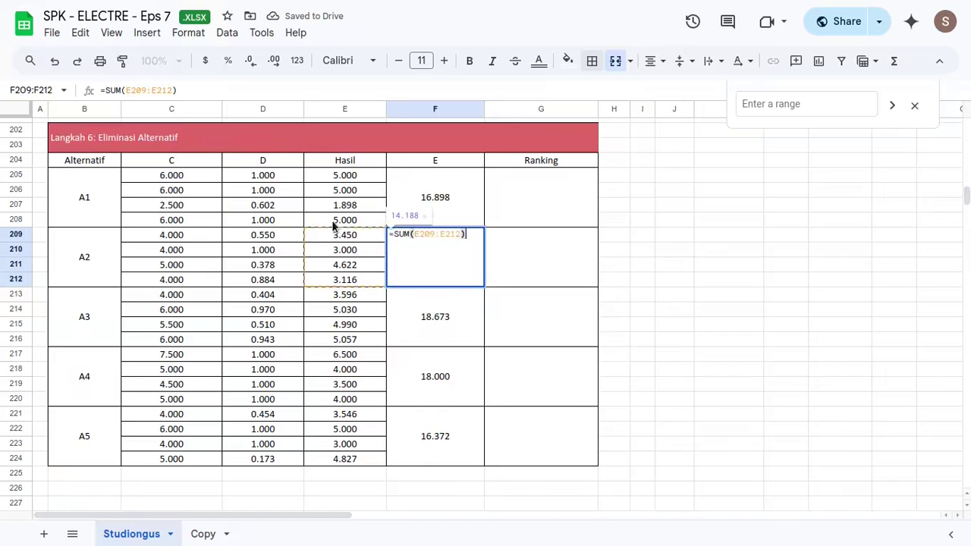
key("Return")
key("Return")
key("Escape")
key("Up")
key("Up")
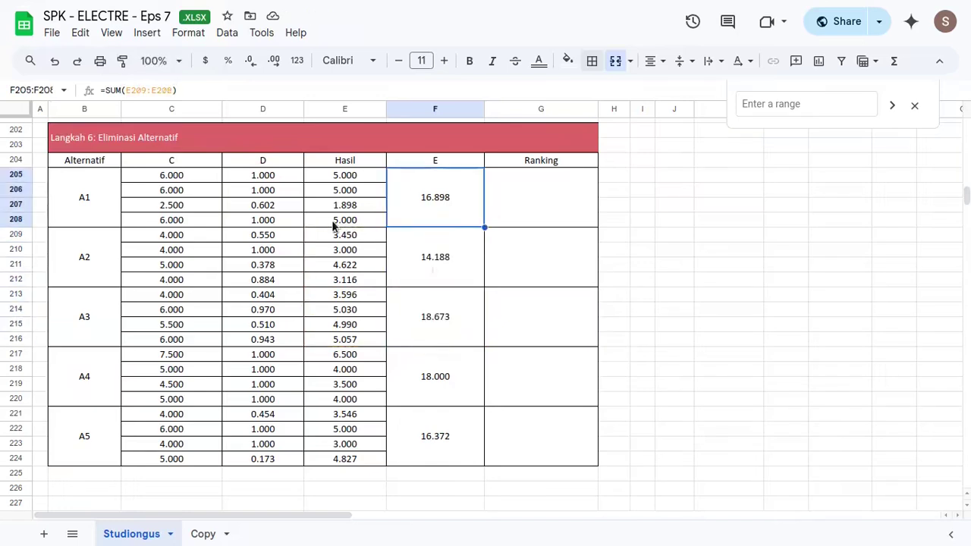
- Rank A1's E value in its merged Ranking cell, G205:G208, with the formula =RANK(F205,$F$205:$F$224)
key("Right")
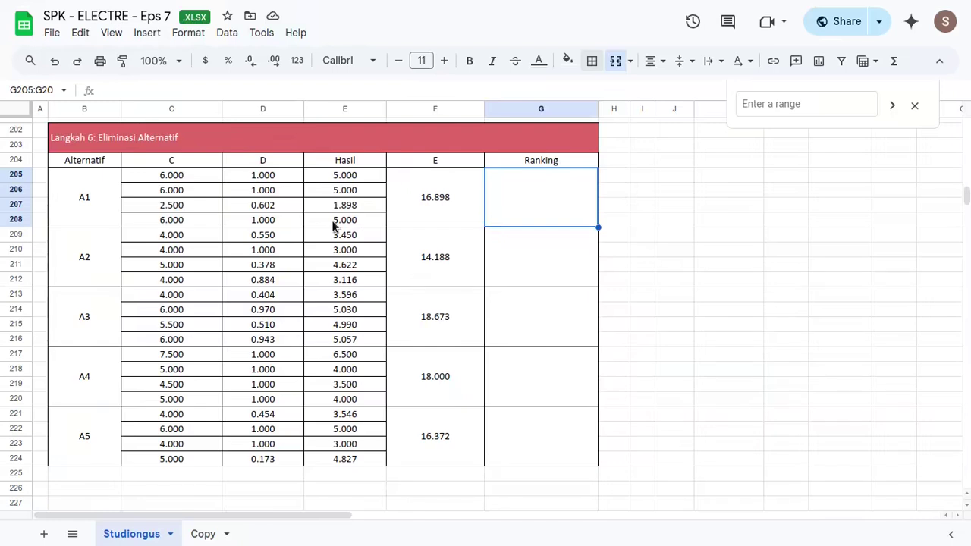
type("=")
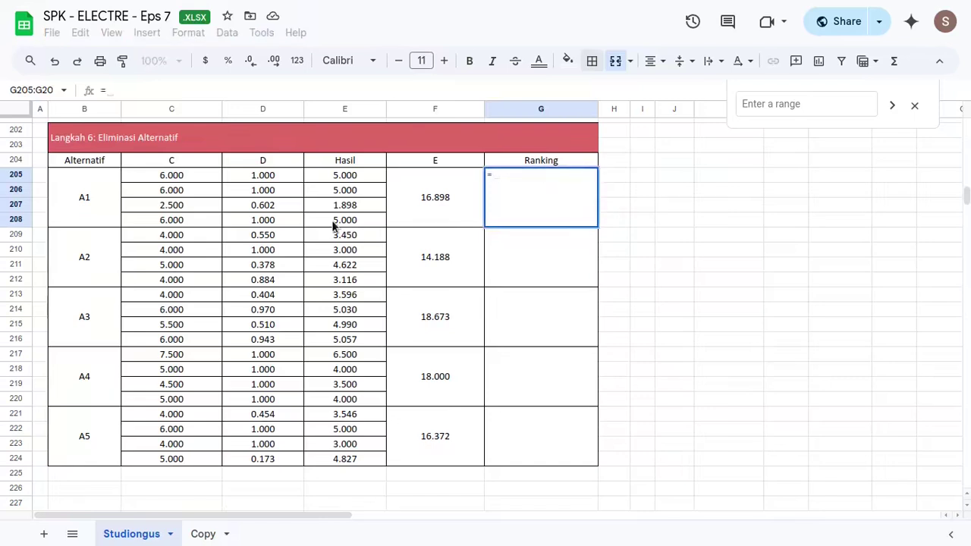
type("rank")
key("Tab")
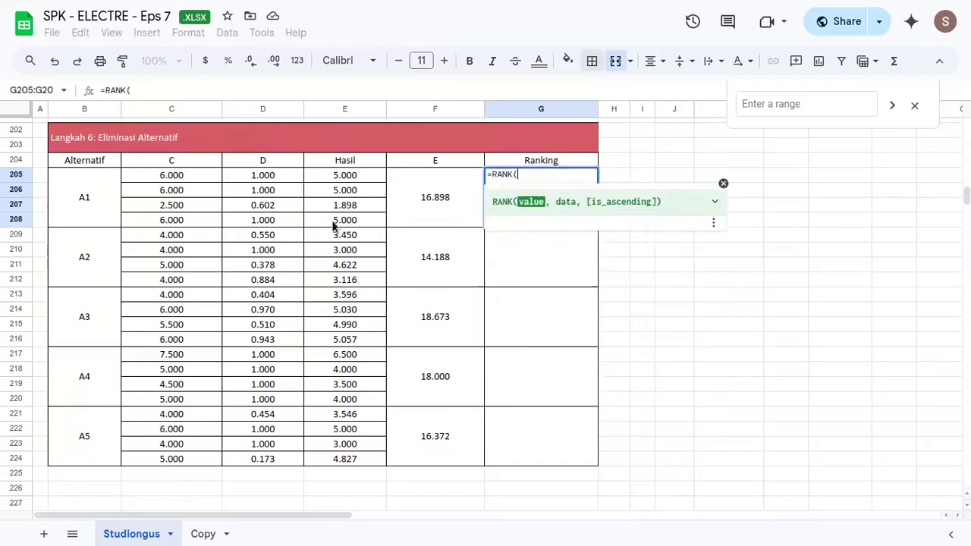
left_click(429, 199)
type(",")
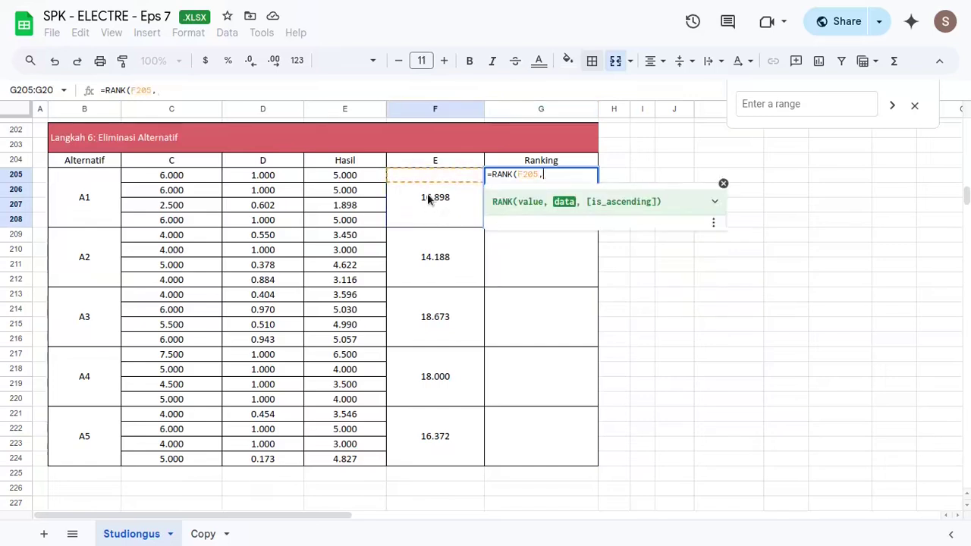
left_click(436, 220)
left_click_drag(436, 220, 438, 453)
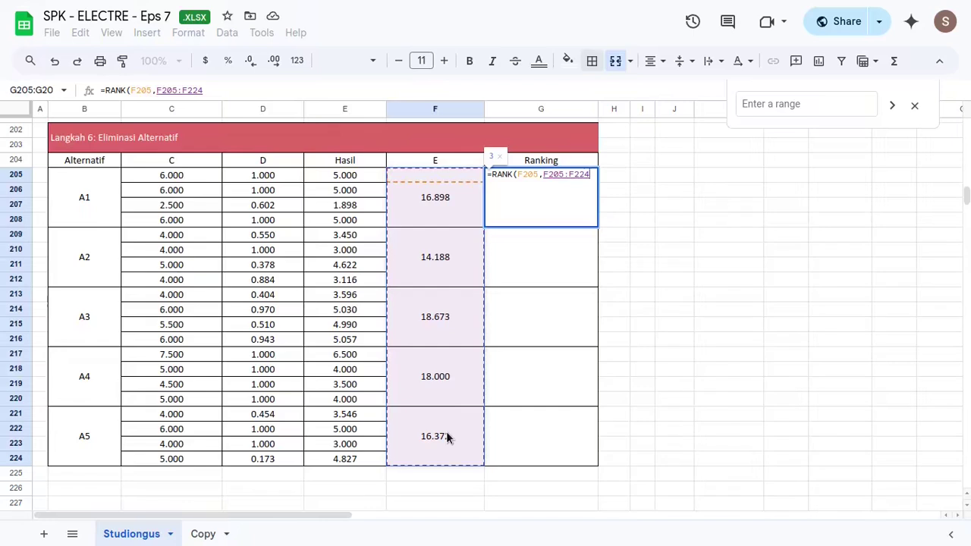
key("F4")
type(",")
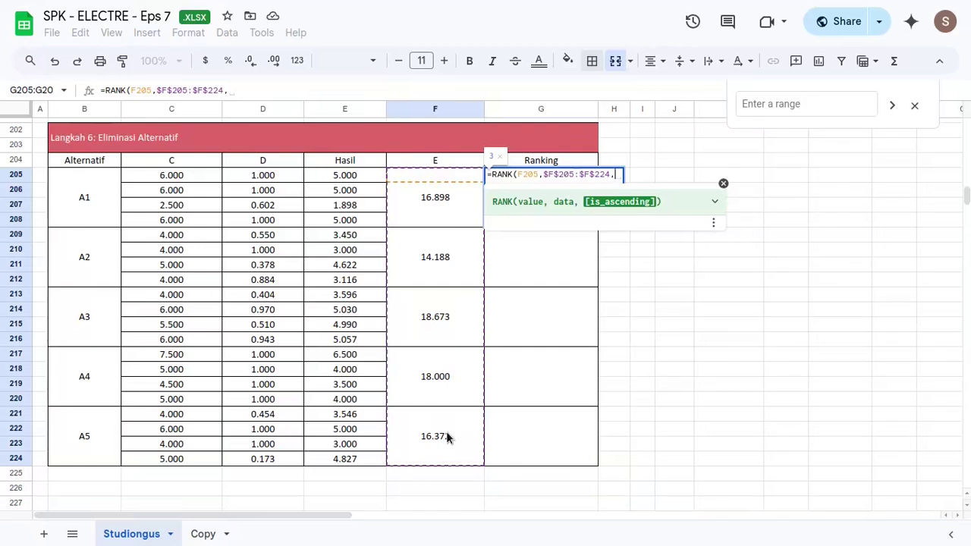
key("BackSpace")
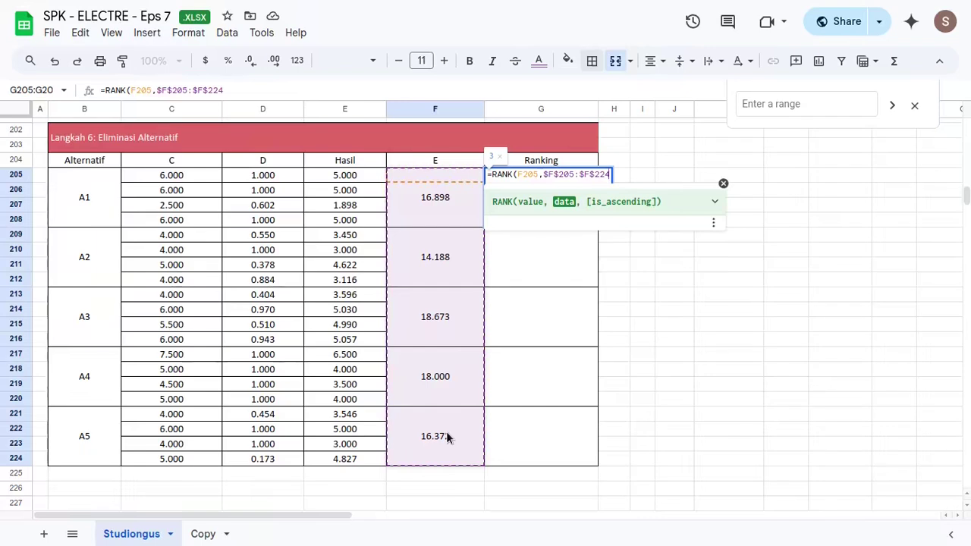
key("Return")
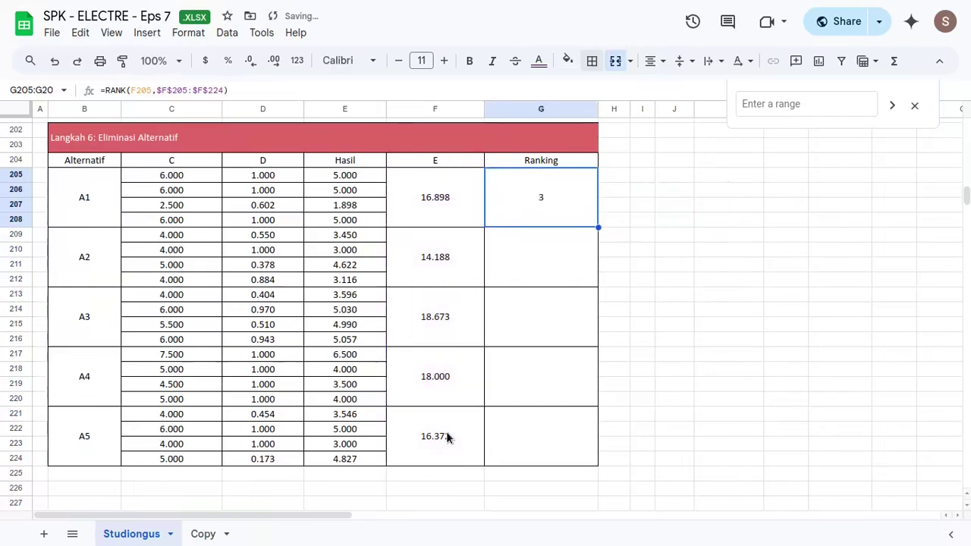
- Fill A1's RANK formula down the Ranking column through G224 for alternatives A2 to A5
key("shift+Down")
key("shift+Down")
key("shift+Down")
key("shift+Down")
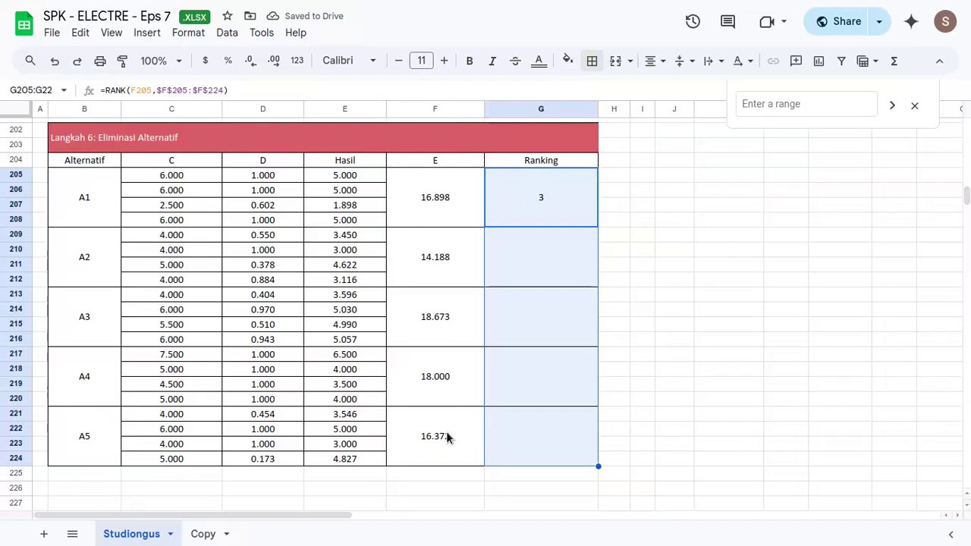
key("ctrl+d")
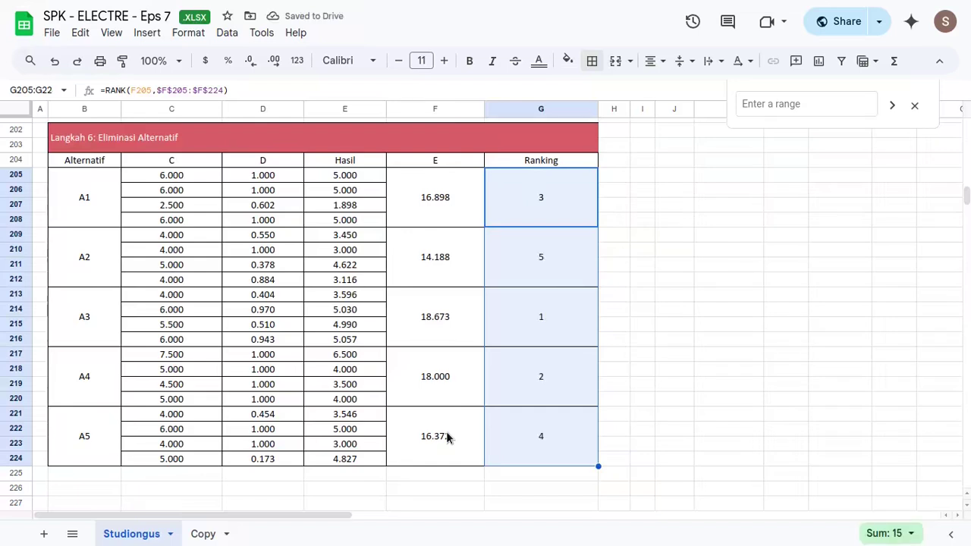
- Review alternative A3's E value, its Ranking formula and its full block of rows in the elimination table
left_click(440, 325)
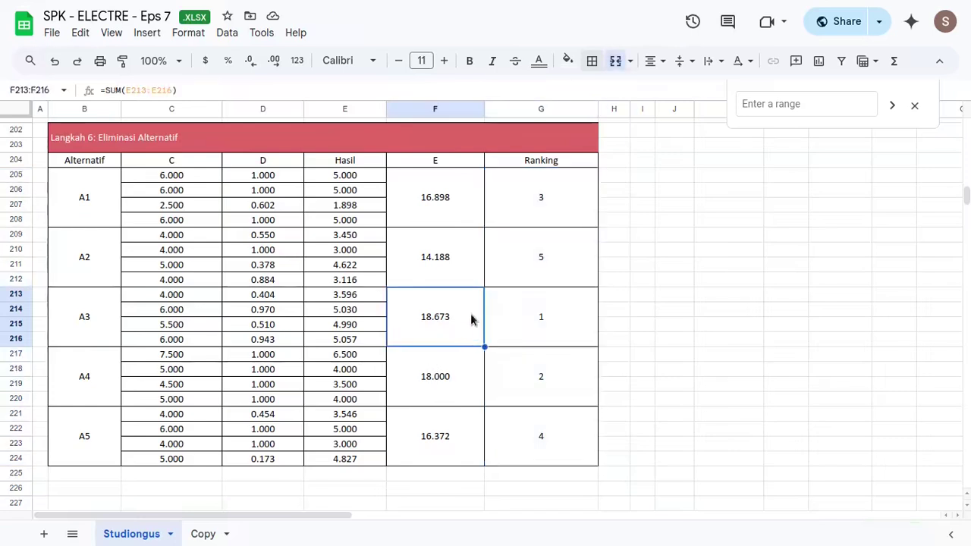
left_click(524, 332)
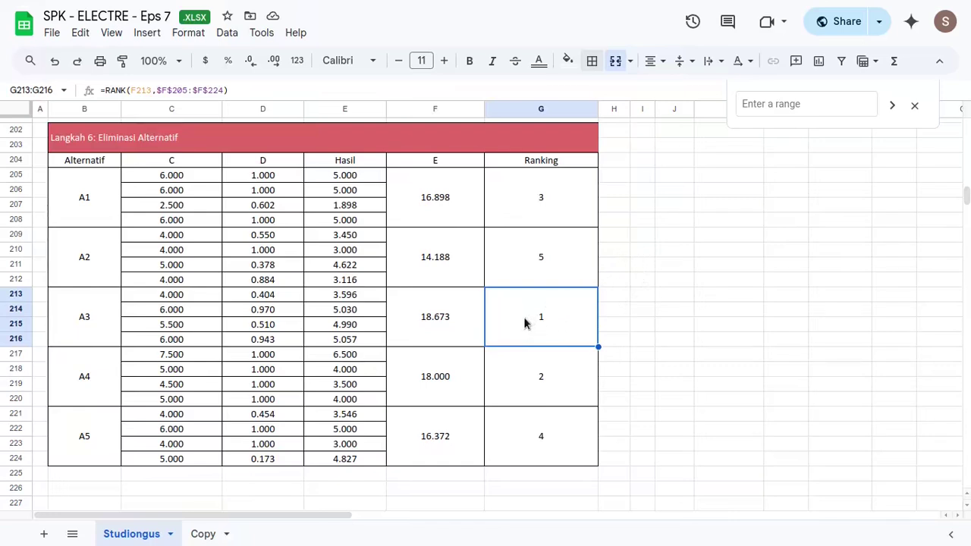
left_click_drag(76, 318, 522, 318)
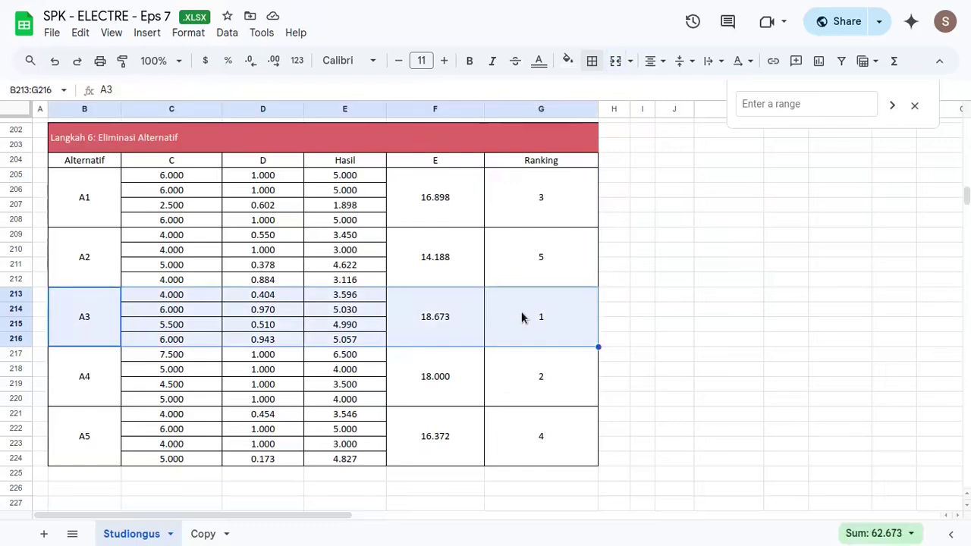
- Look up the supplier for code A3 in the Alternatif table and review the supplier data in C13:G18
left_click_drag(968, 203, 967, 127)
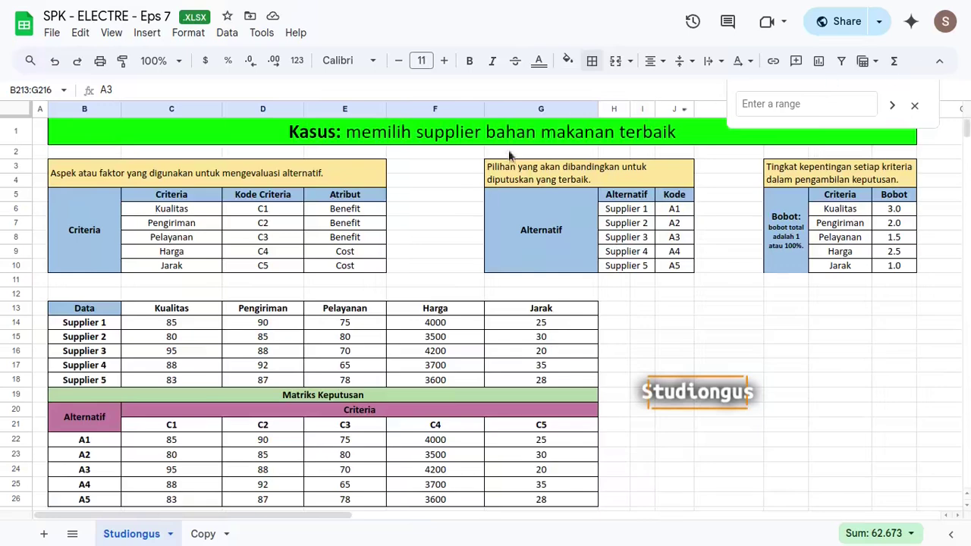
left_click(649, 241)
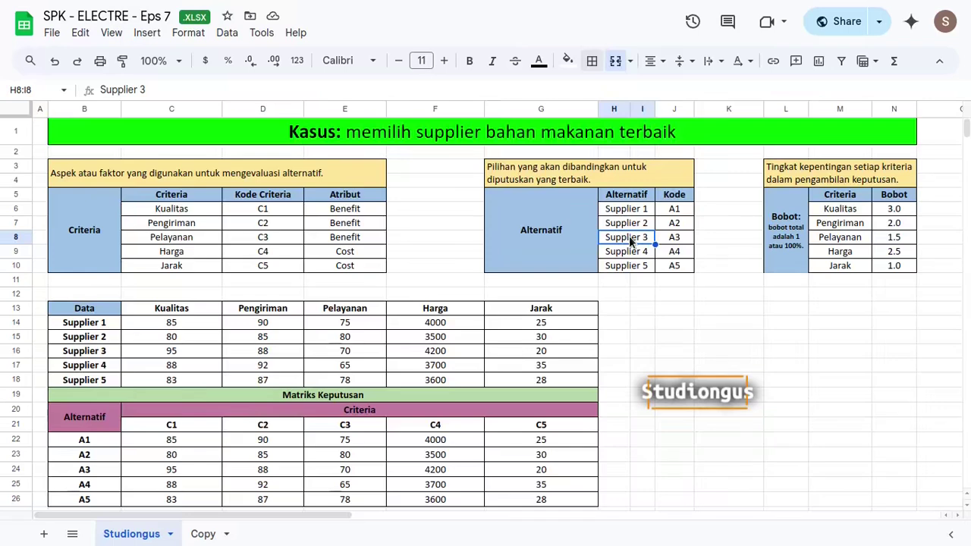
left_click_drag(199, 314, 606, 349)
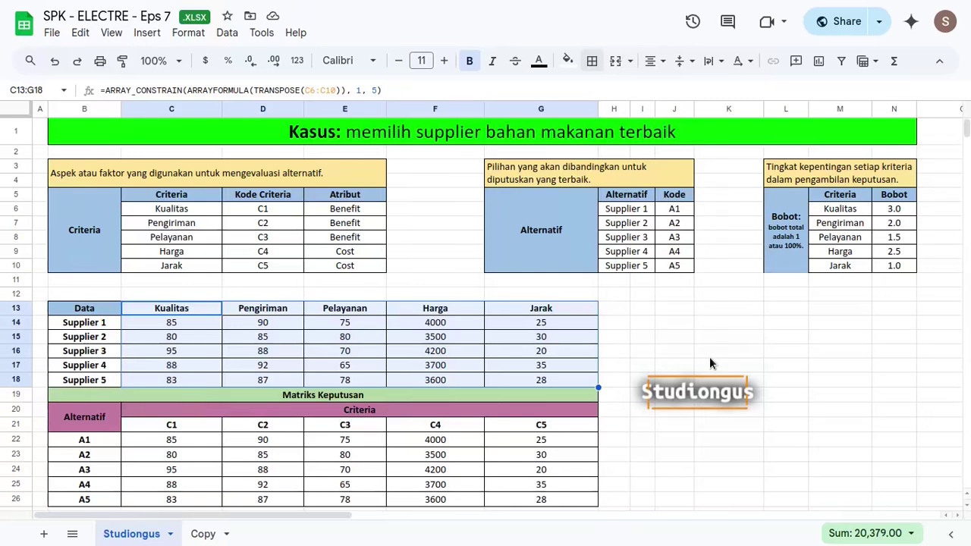
key("alt+Tab")
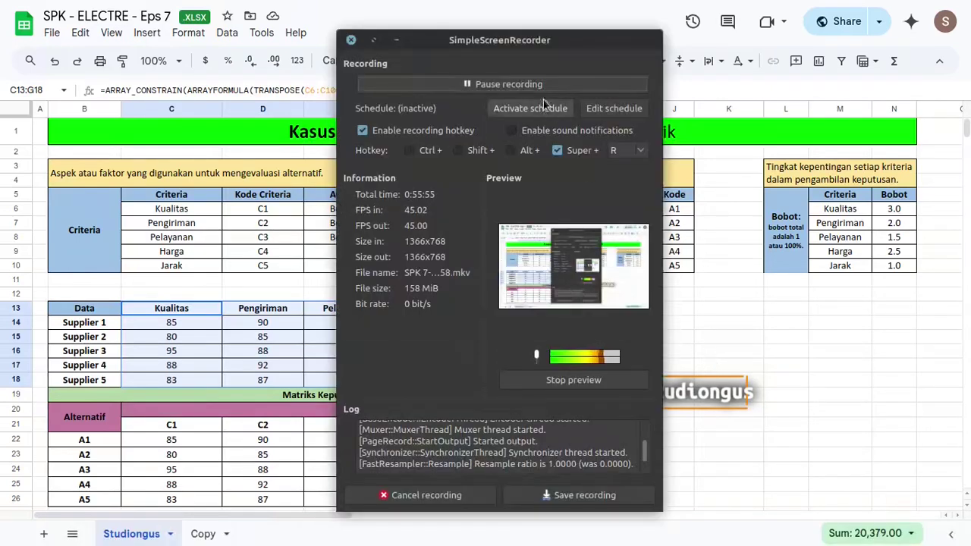